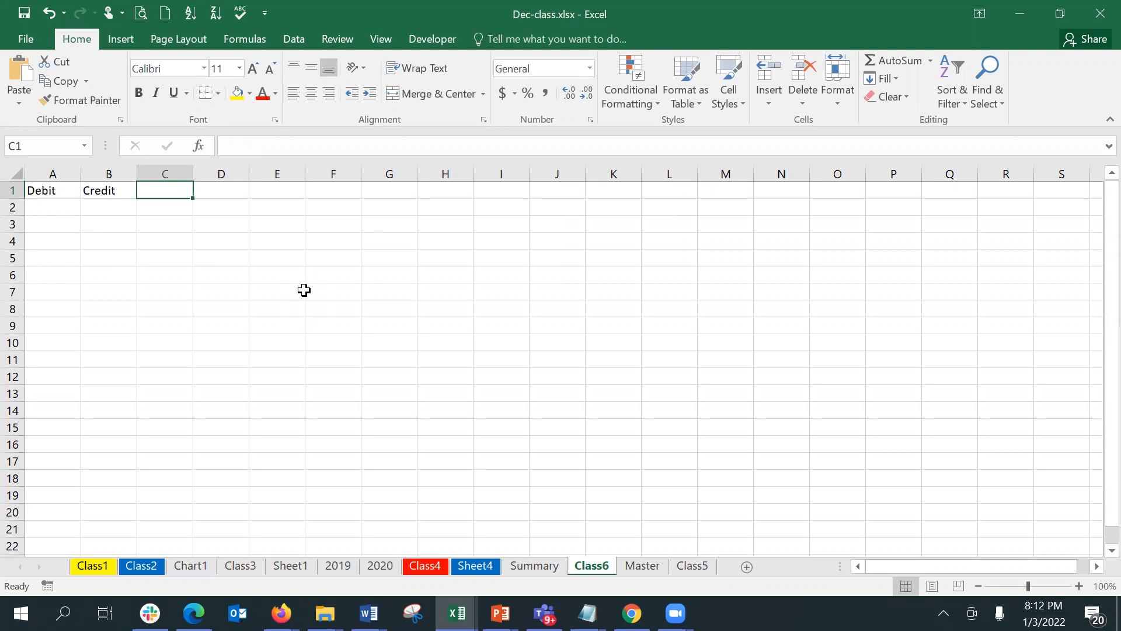
# Enter 1000 in cell A2, under the first column header
pyautogui.press('Down')
pyautogui.press('Left')
pyautogui.press('Left')
pyautogui.write('1')
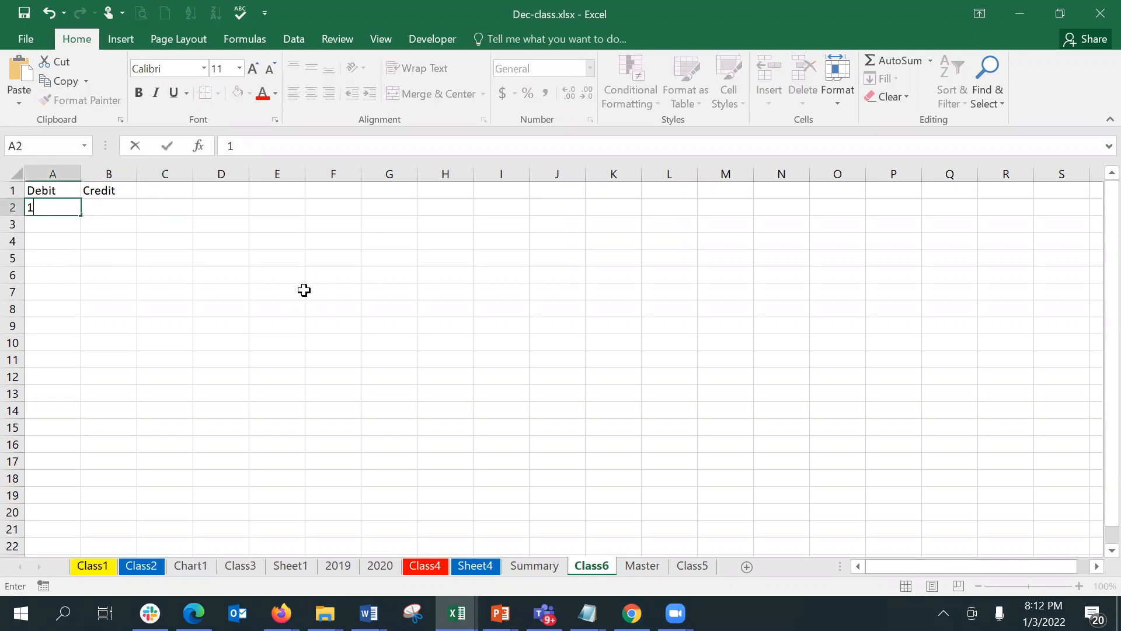
pyautogui.write('000')
pyautogui.press('Tab')
# Replace the headers in A1 and B1 with Budget and Expense
pyautogui.press('Up')
pyautogui.press('Left')
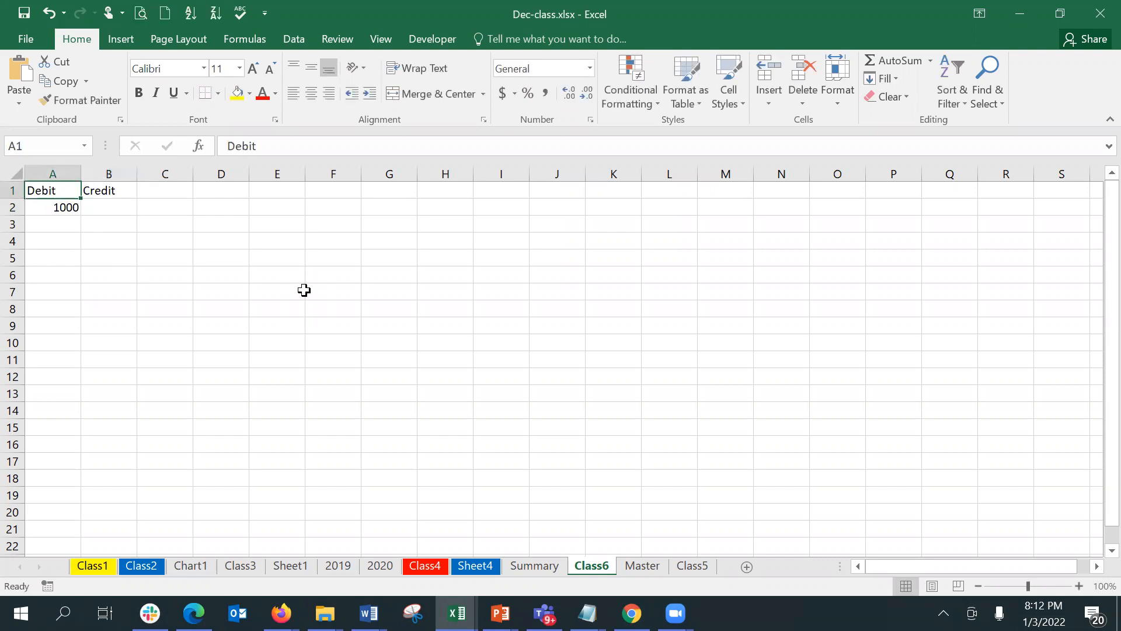
pyautogui.write('Budget')
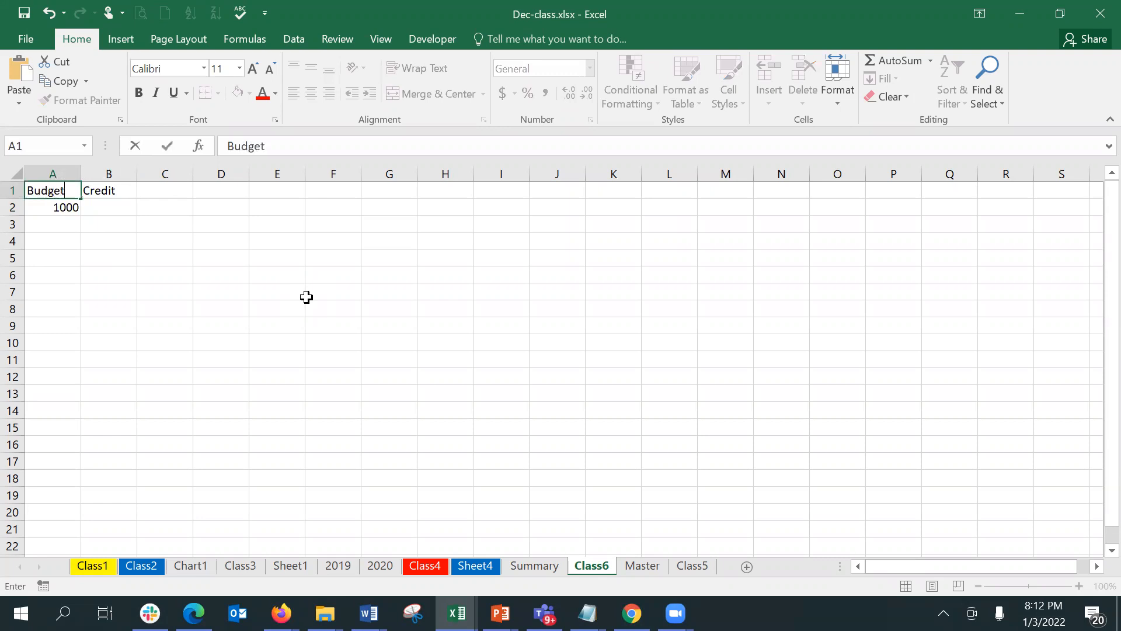
pyautogui.press('Tab')
pyautogui.write('Expense')
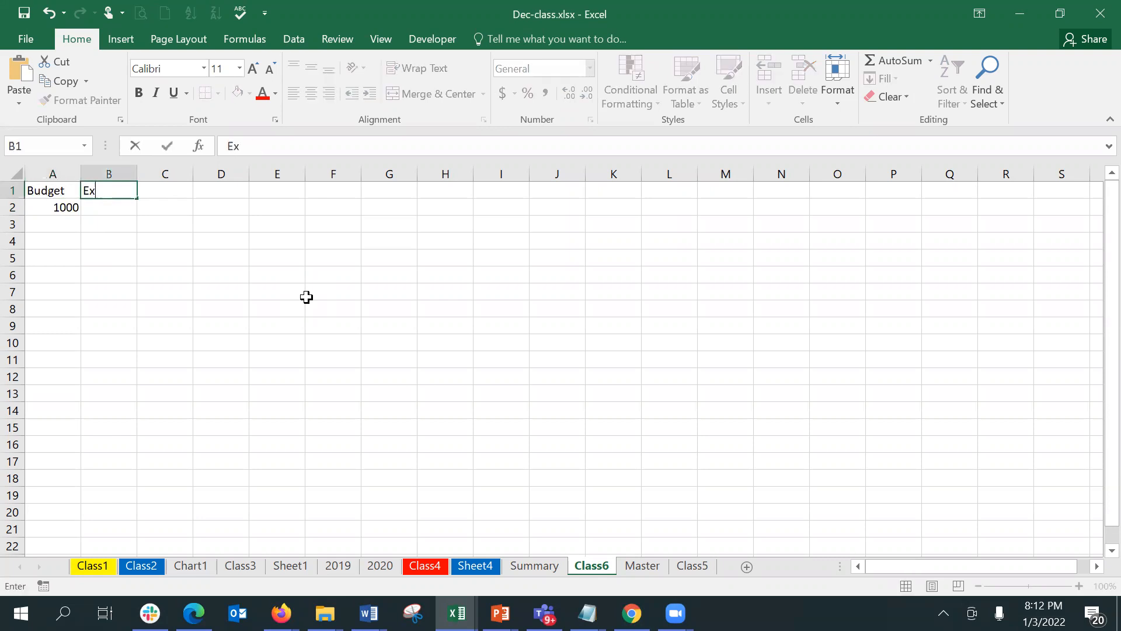
pyautogui.press('Return')
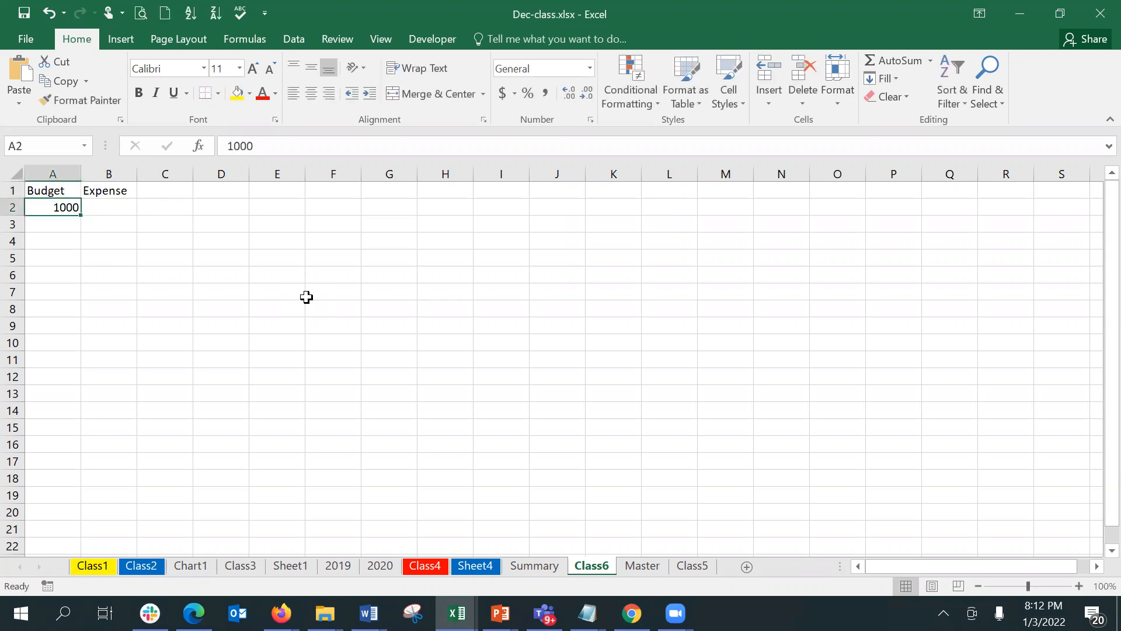
# Enter an expense of 1500 in B2, and fill row 3 with a budget of 1000 and an expense of 800
pyautogui.press('Tab')
pyautogui.write('1500')
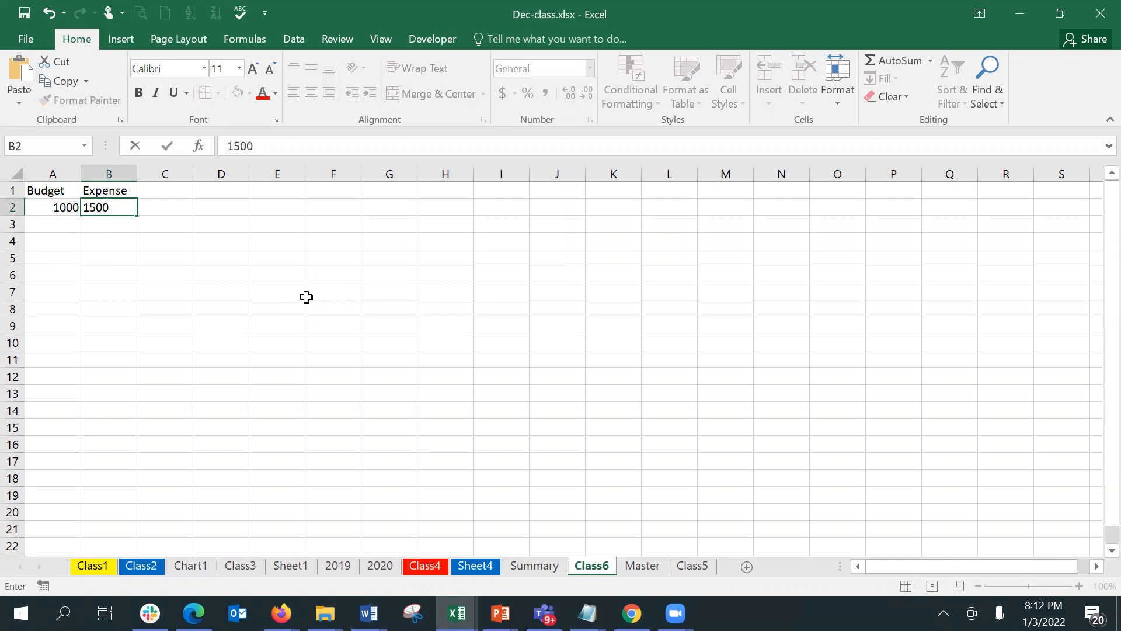
pyautogui.press('Return')
pyautogui.write('1')
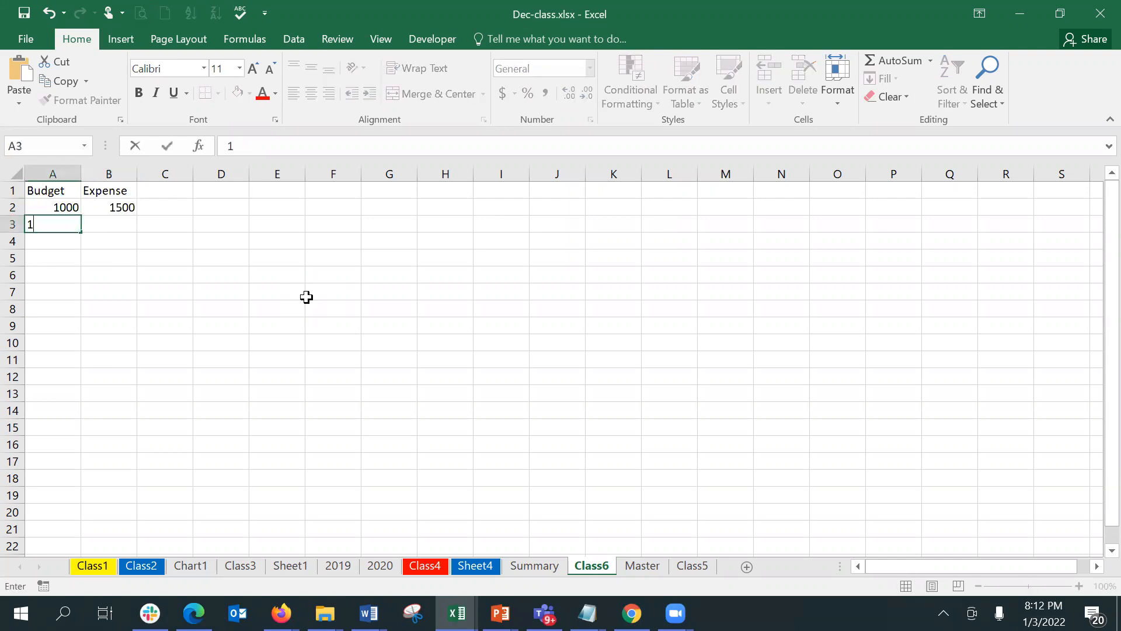
pyautogui.write('000')
pyautogui.press('Tab')
pyautogui.write('800')
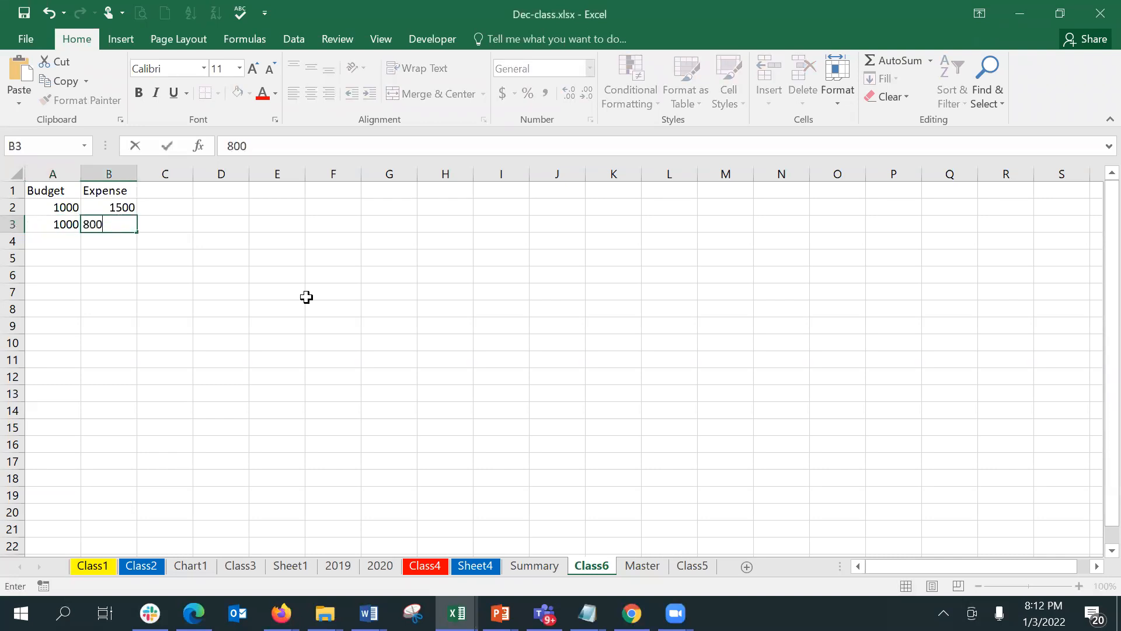
pyautogui.press('Tab')
# Add a Status header in cell C1
pyautogui.press('Up')
pyautogui.press('Up')
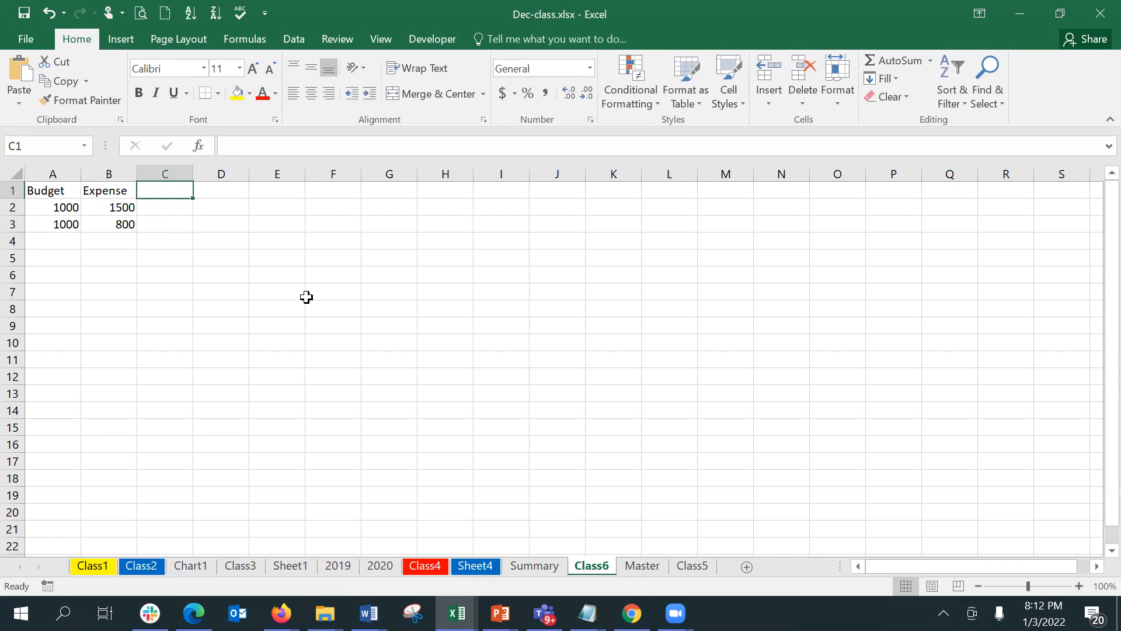
pyautogui.write('Status')
pyautogui.press('Return')
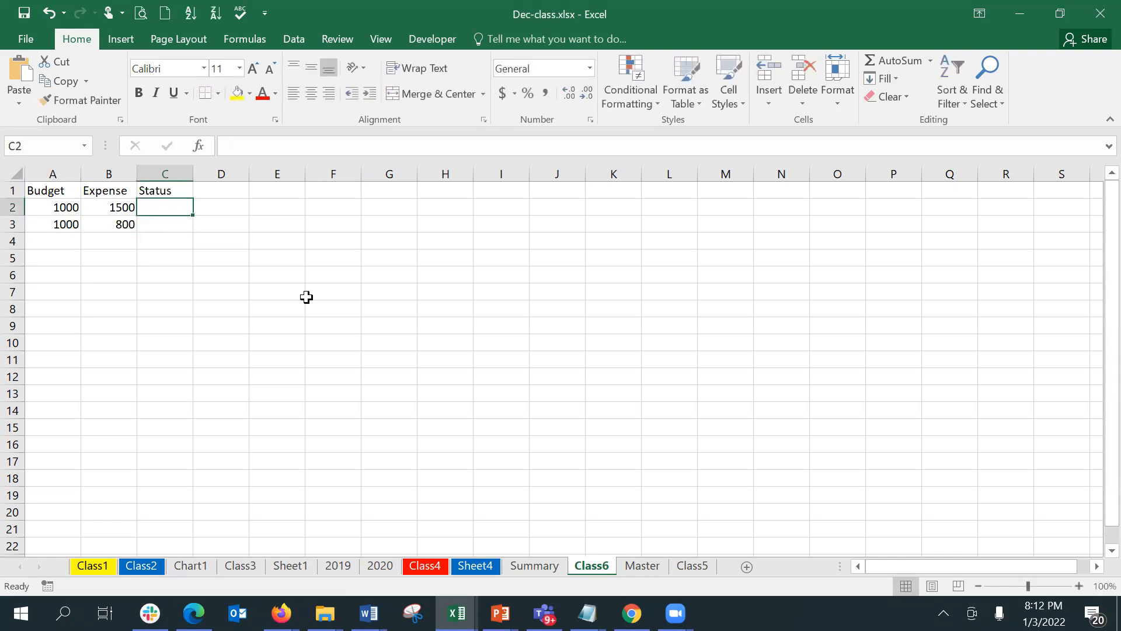
# Start an IF function in C2 with its function arguments open and set the logical test to A2<B2
pyautogui.write('=')
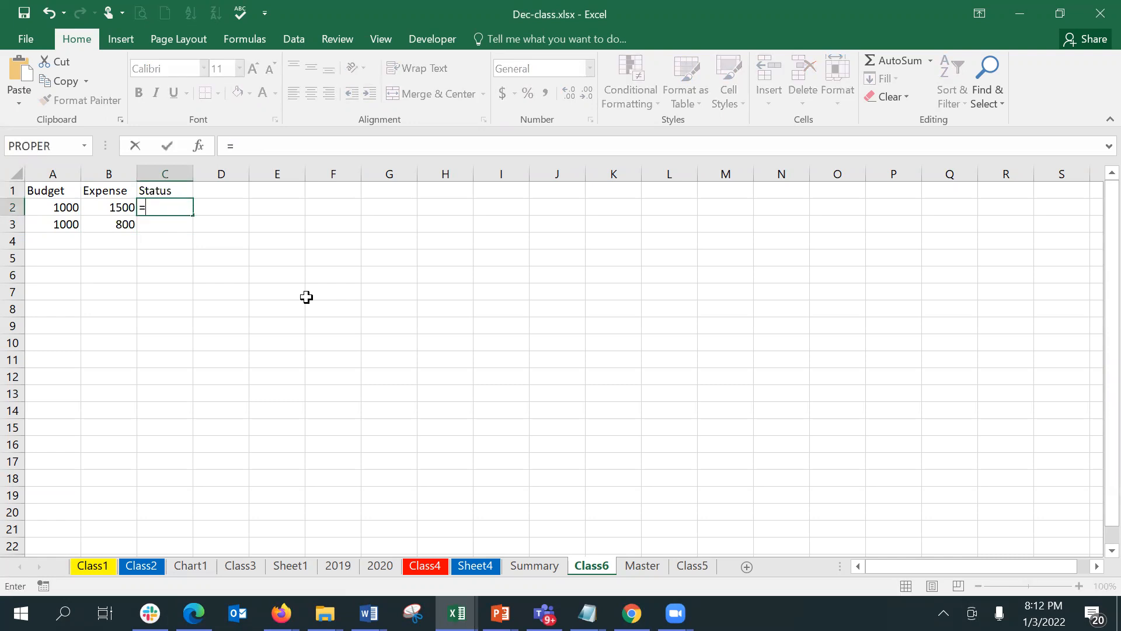
pyautogui.write('if')
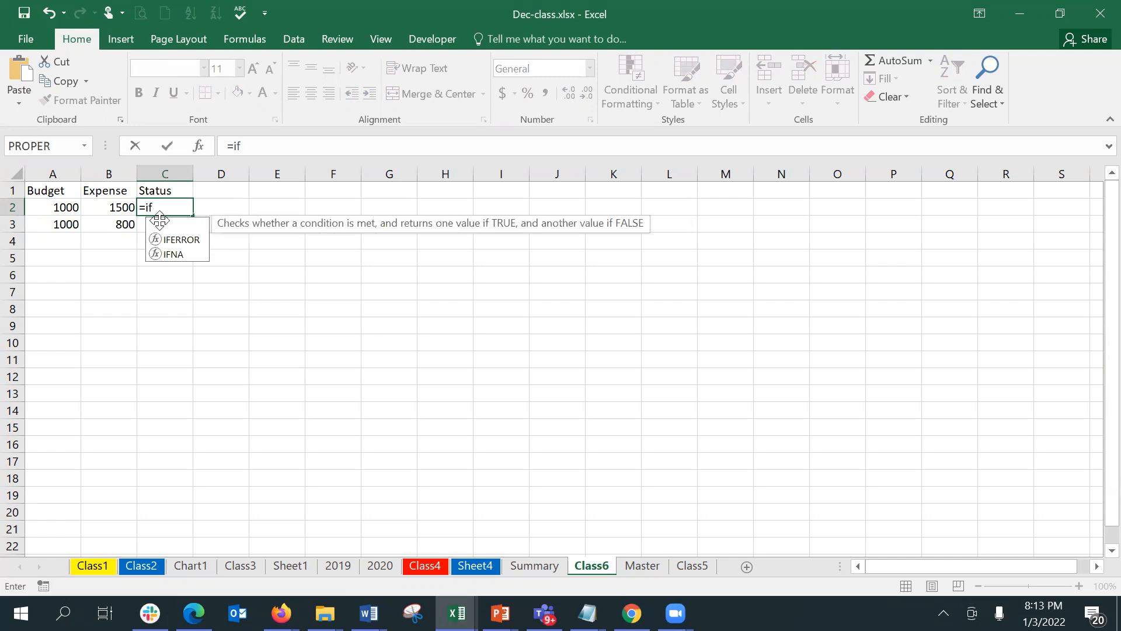
pyautogui.doubleClick(159, 225)
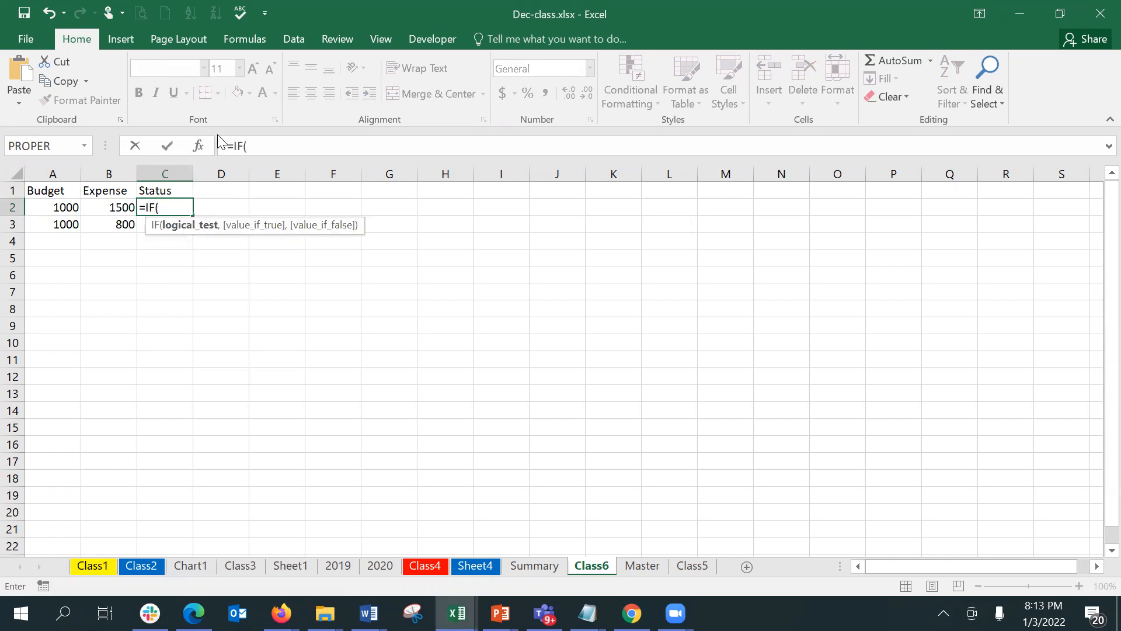
pyautogui.click(199, 145)
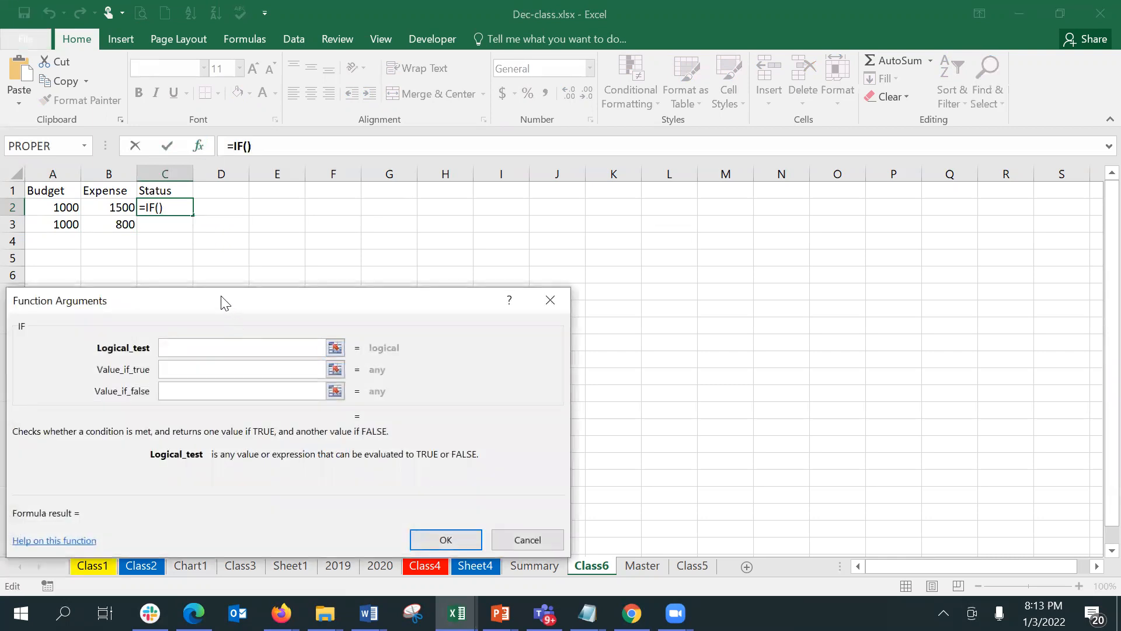
pyautogui.moveTo(244, 301); pyautogui.dragTo(490, 202)
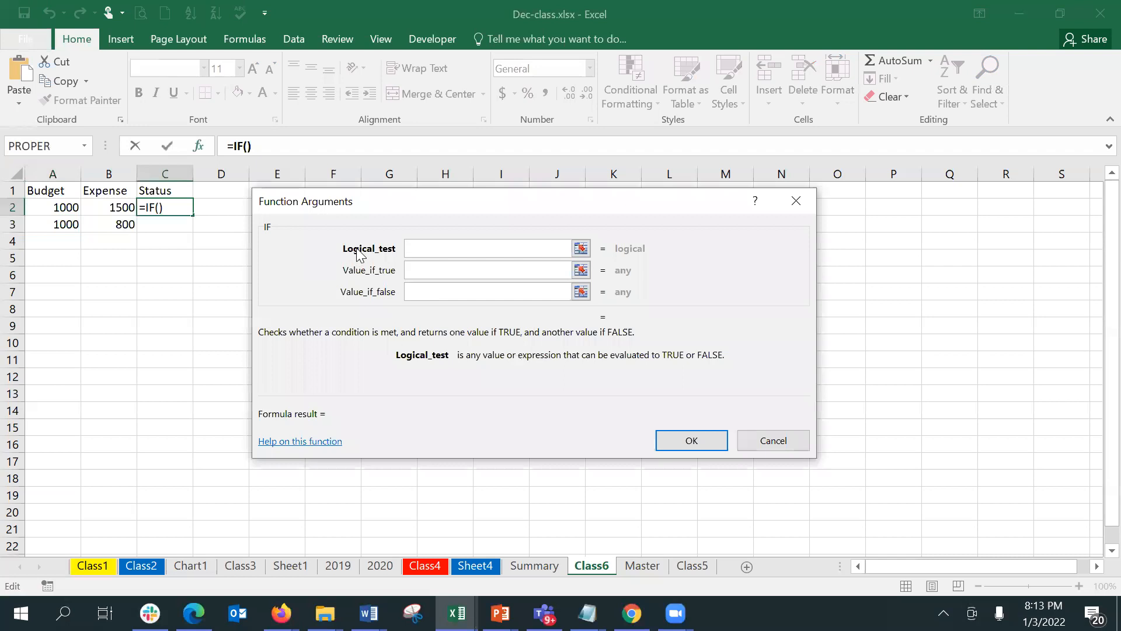
pyautogui.click(53, 207)
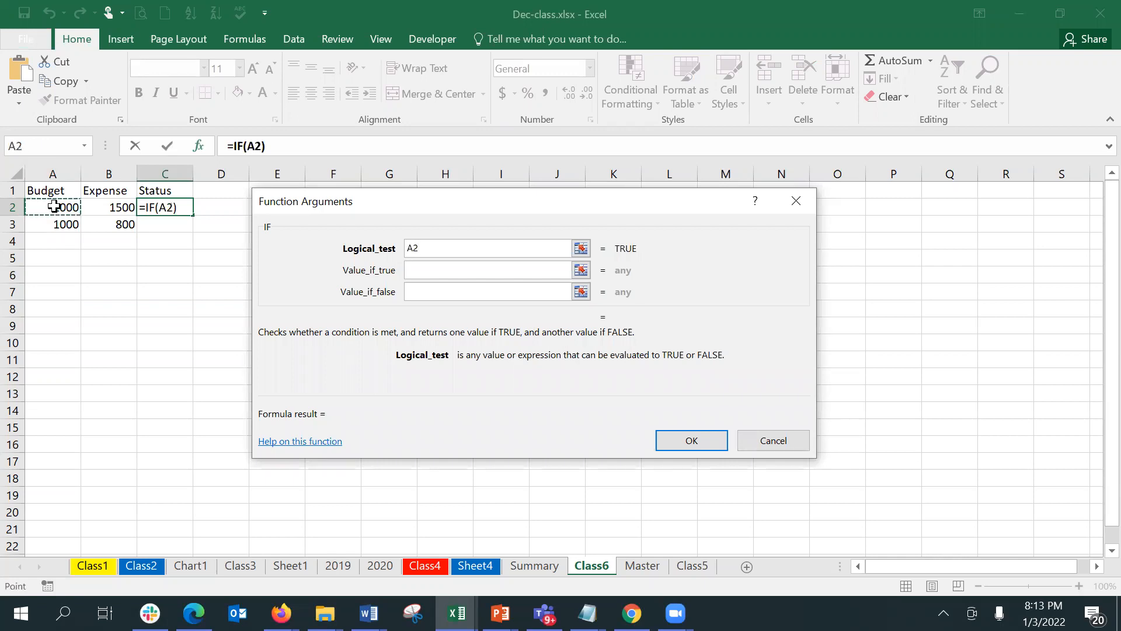
pyautogui.write('<')
pyautogui.click(100, 208)
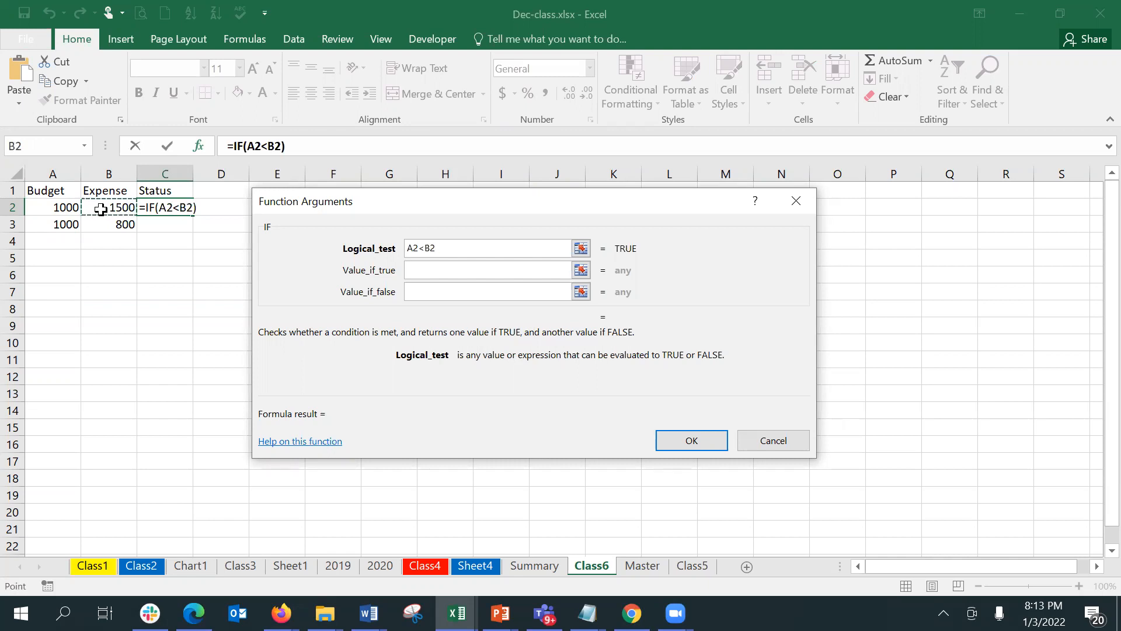
# Set the IF function's true value to Within Budget and its false value to Exceeds Budget, and insert the formula in C2
pyautogui.click(417, 271)
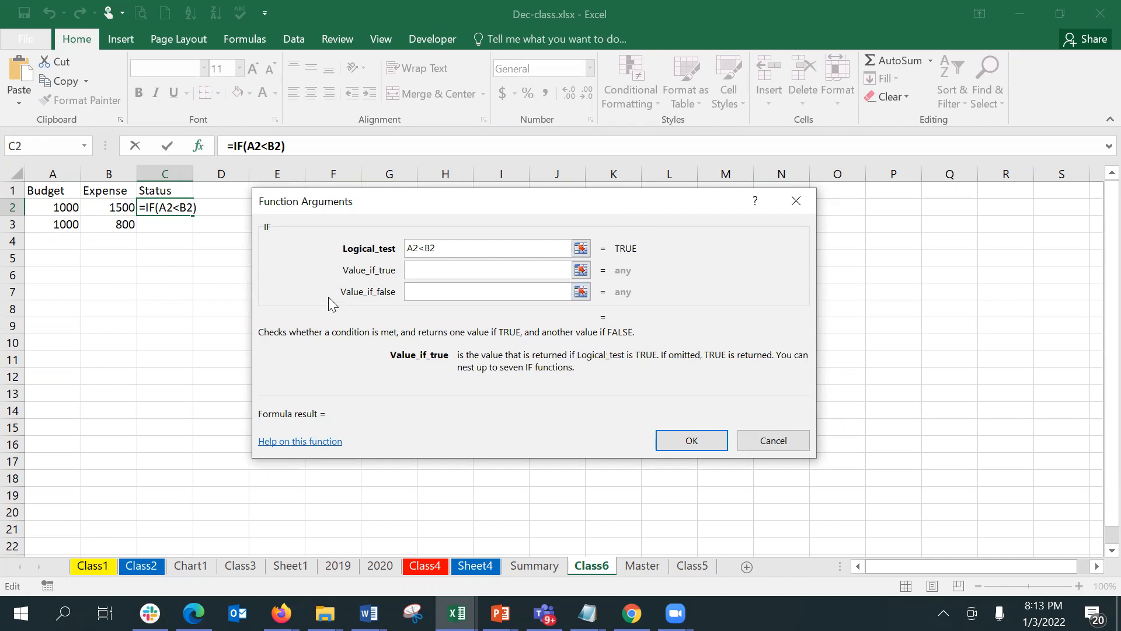
pyautogui.write('Within ')
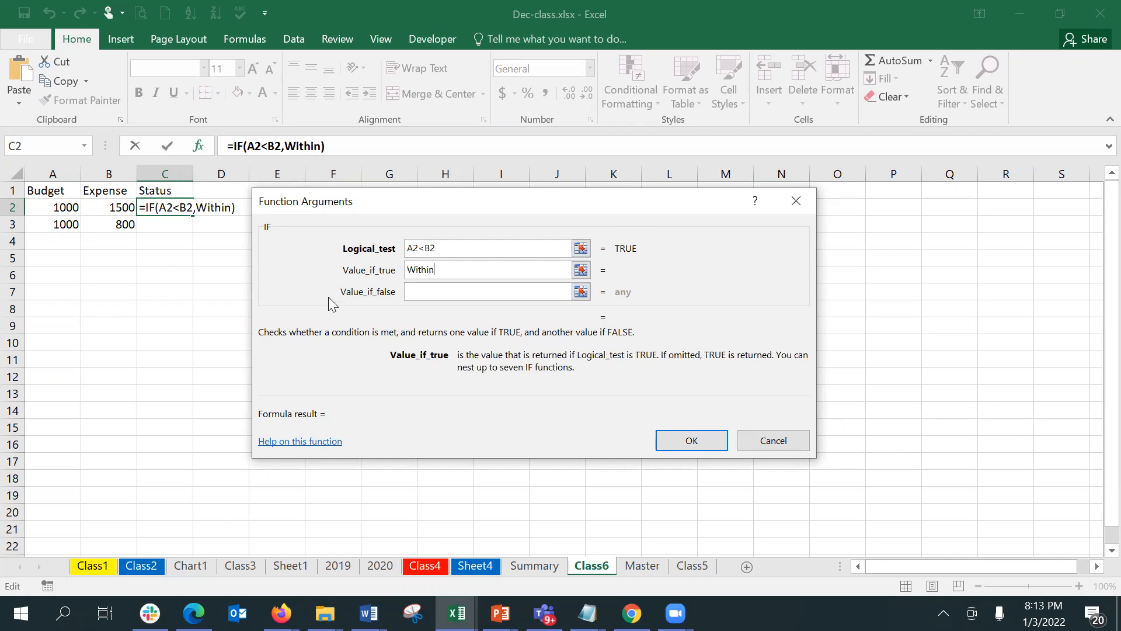
pyautogui.write('Budget')
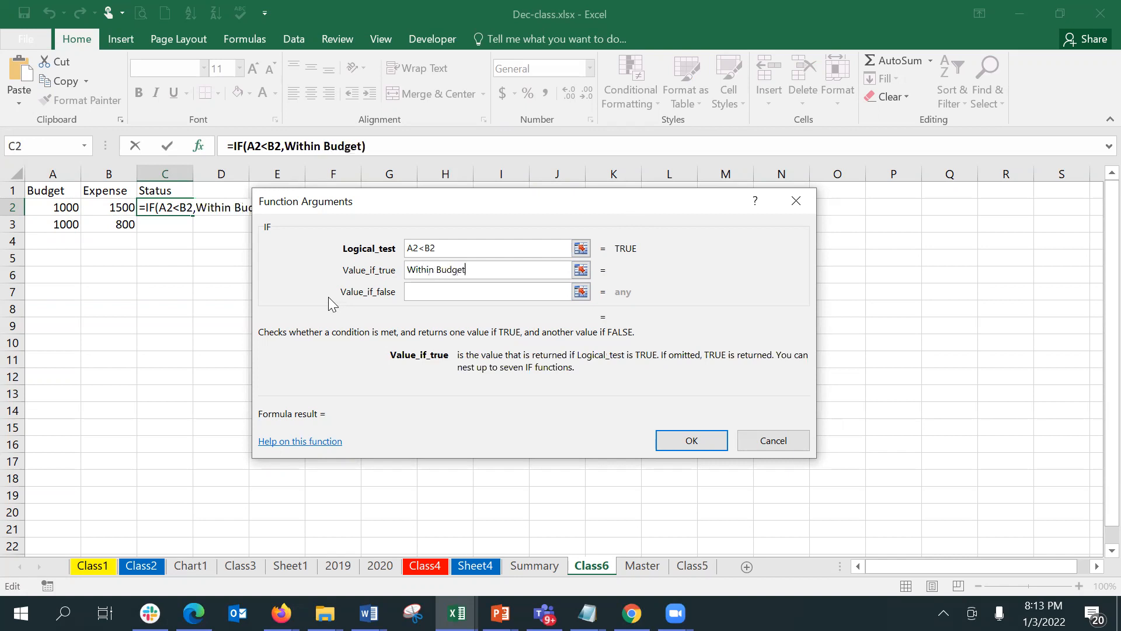
pyautogui.press('Tab')
pyautogui.write('Ex')
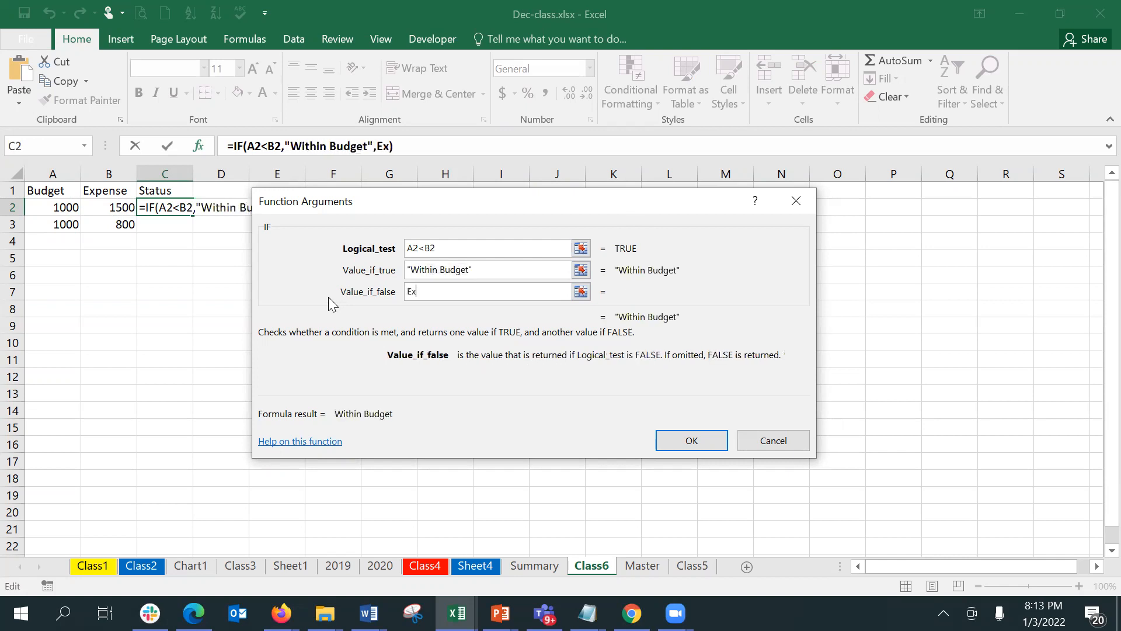
pyautogui.write('ceeds Budget')
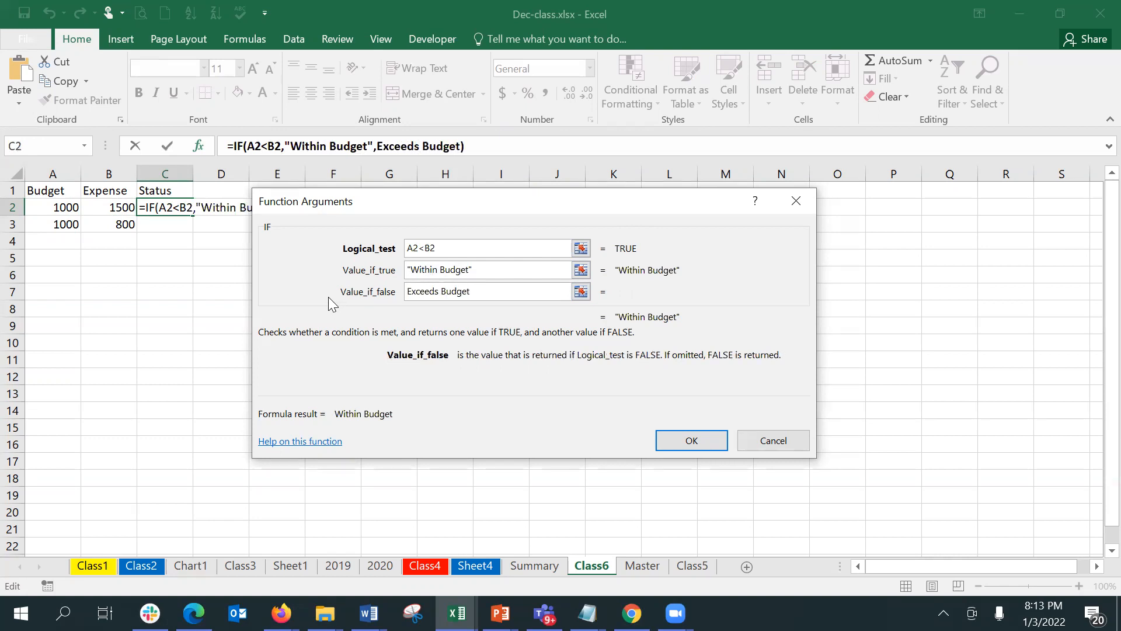
pyautogui.press('Tab')
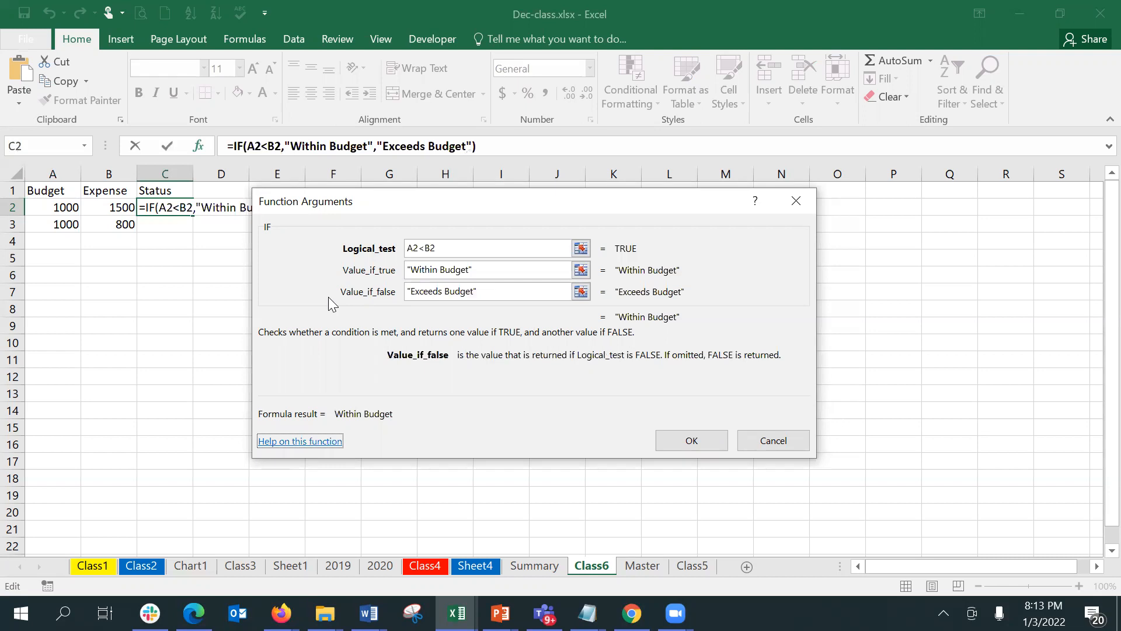
pyautogui.click(706, 441)
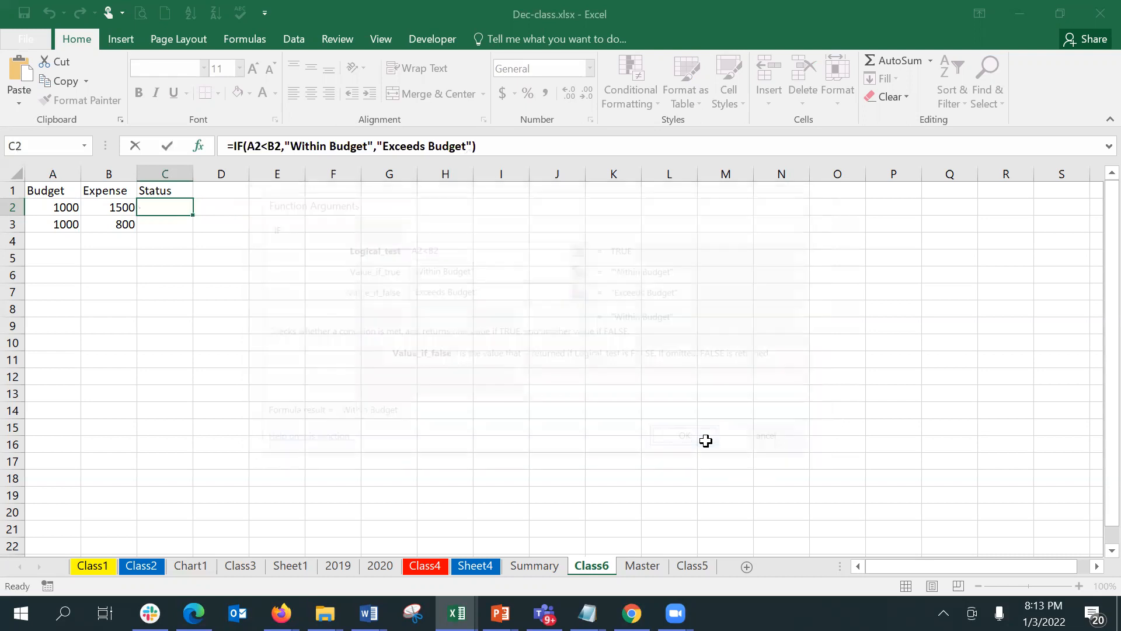
# Copy the C2 formula down to C3 and fit the width of column C to its contents
pyautogui.doubleClick(193, 169)
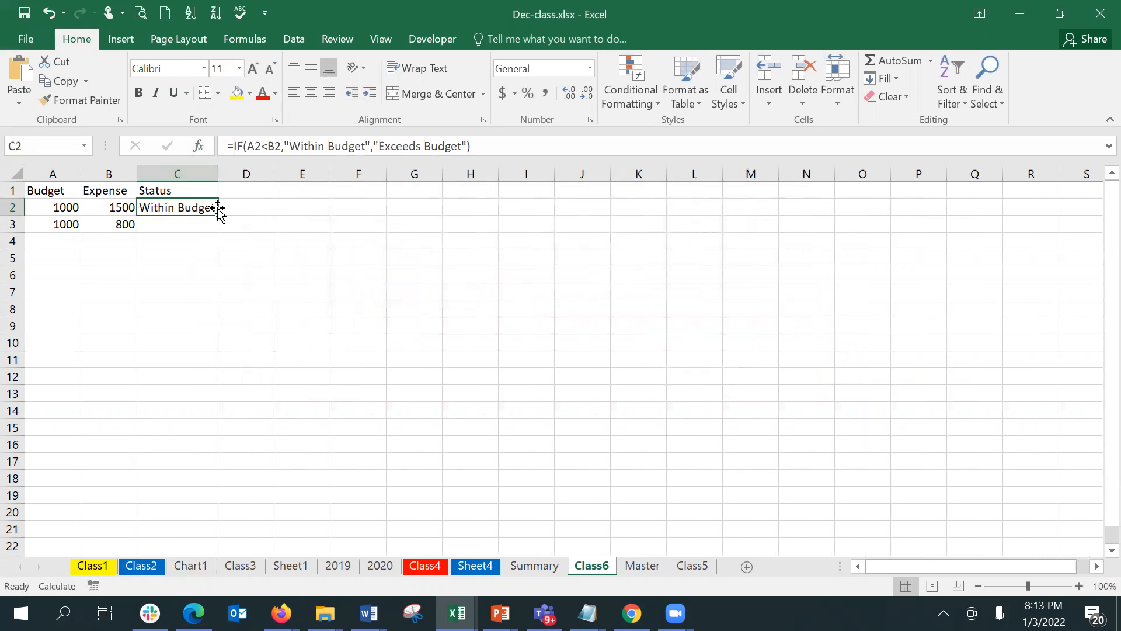
pyautogui.moveTo(219, 216); pyautogui.dragTo(217, 231)
pyautogui.click(213, 226)
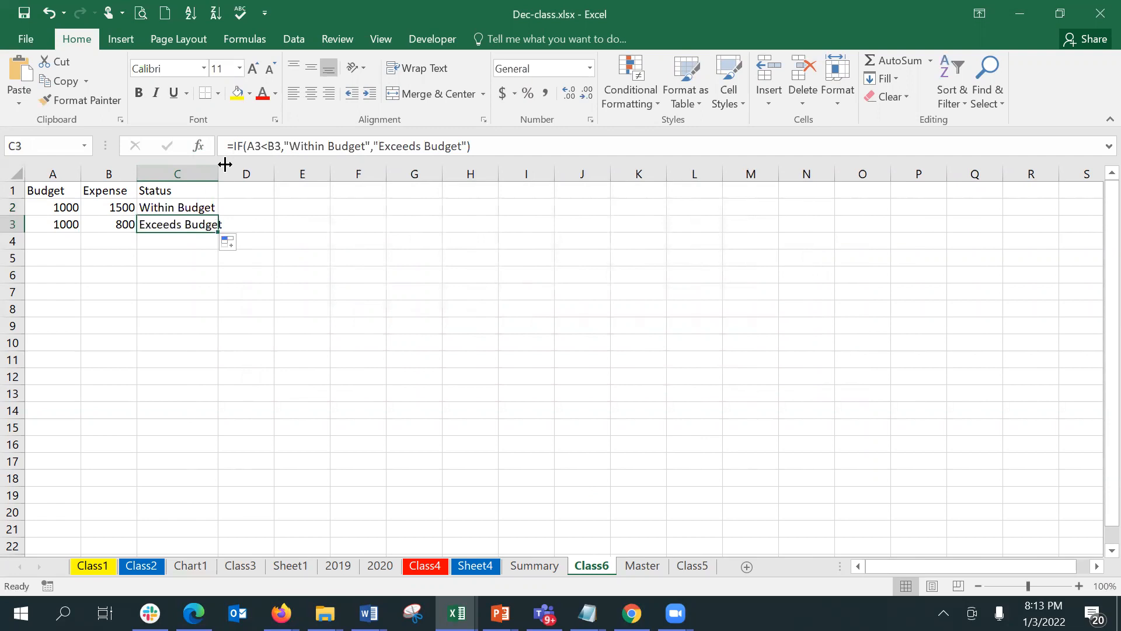
pyautogui.doubleClick(221, 164)
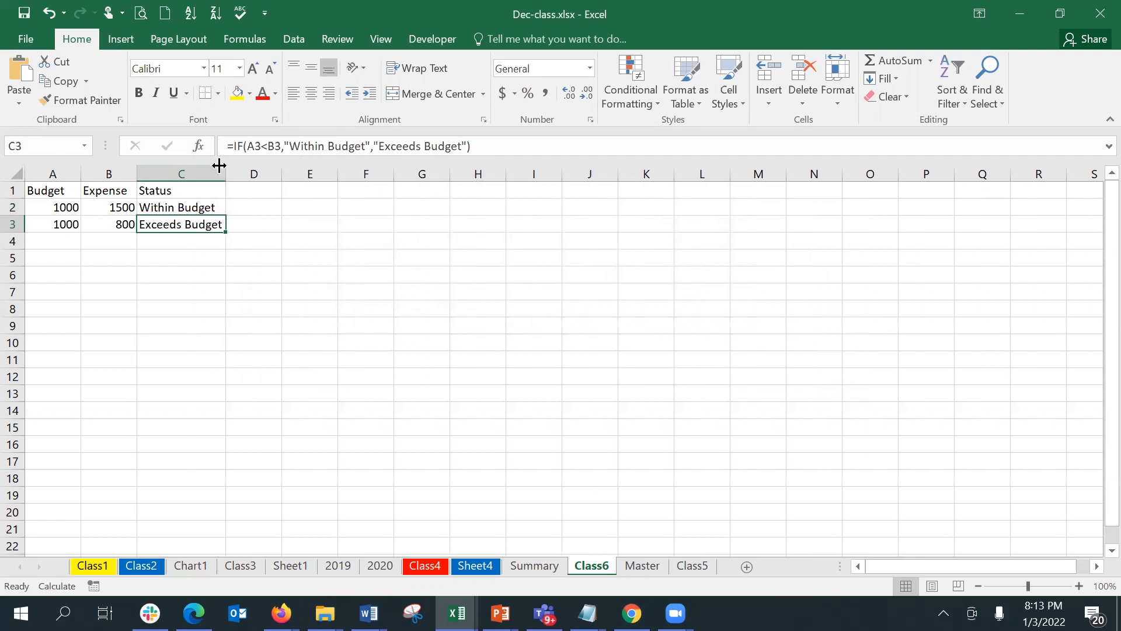
pyautogui.click(114, 233)
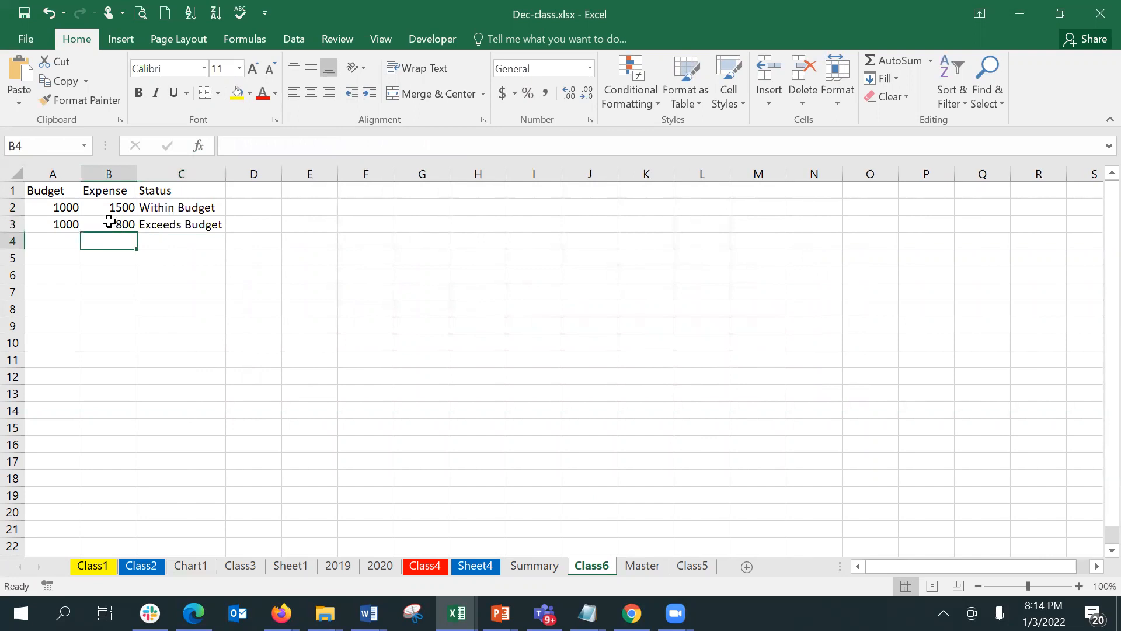
pyautogui.click(109, 221)
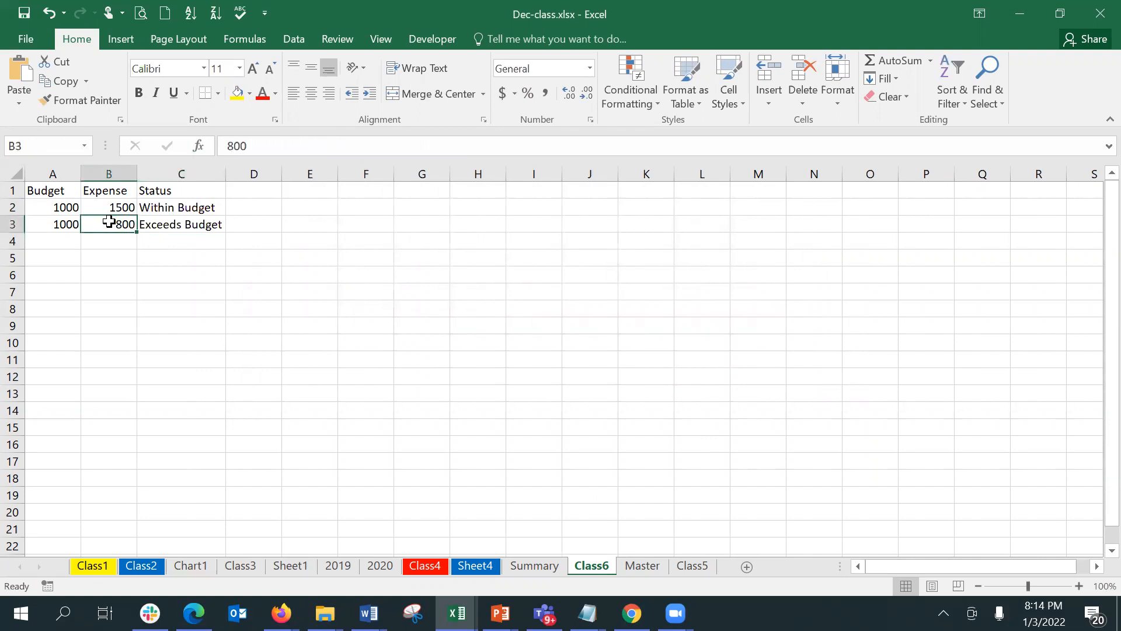
pyautogui.click(53, 227)
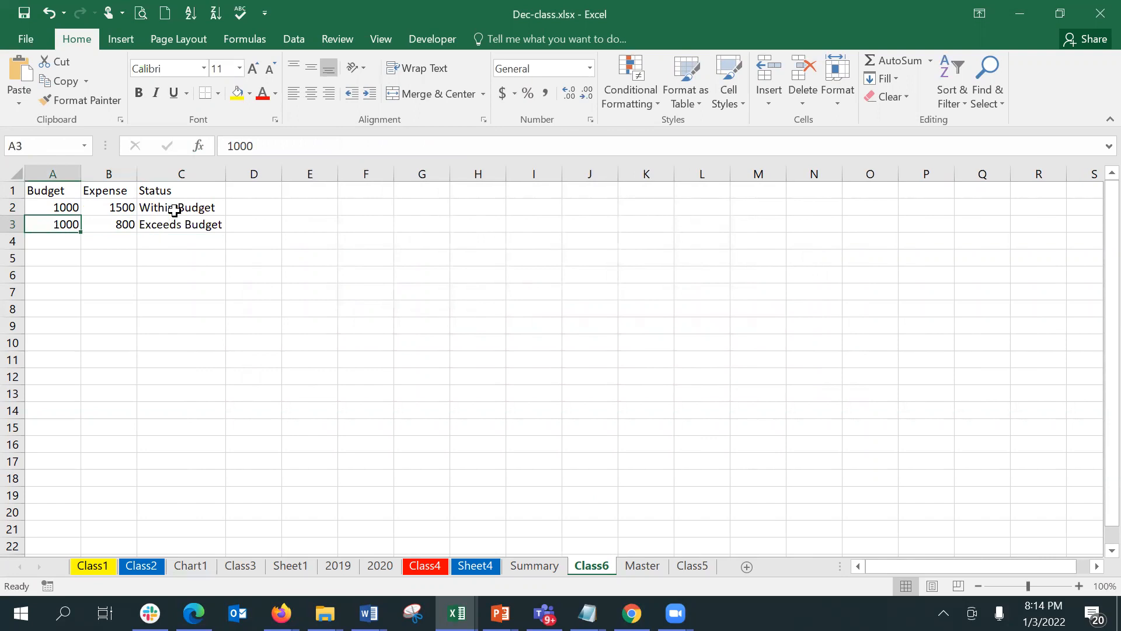
# Reopen the function arguments of the IF formula in C2 and change the true value to Exceeds Budget
pyautogui.click(175, 210)
pyautogui.click(202, 145)
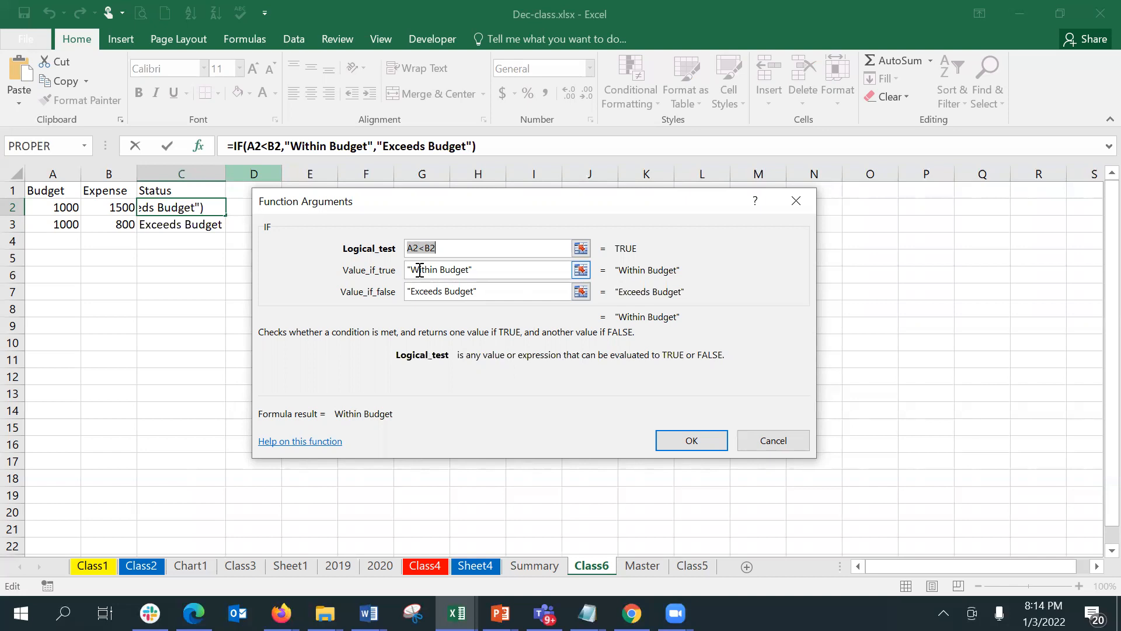
pyautogui.moveTo(438, 270); pyautogui.dragTo(413, 276)
pyautogui.write('Ex')
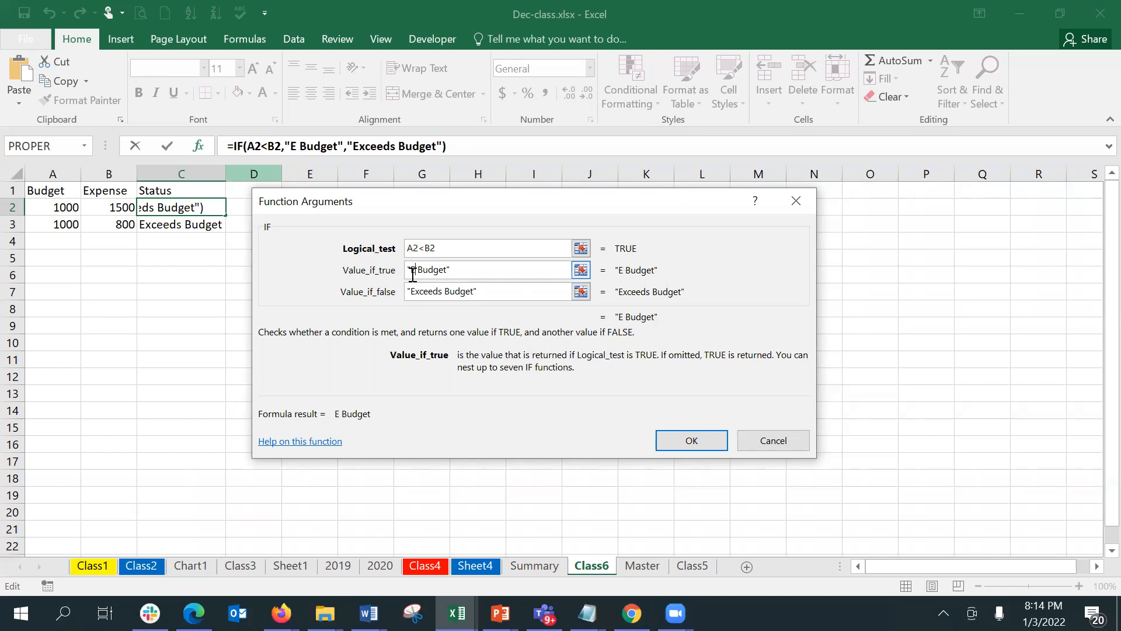
pyautogui.write('ceeds')
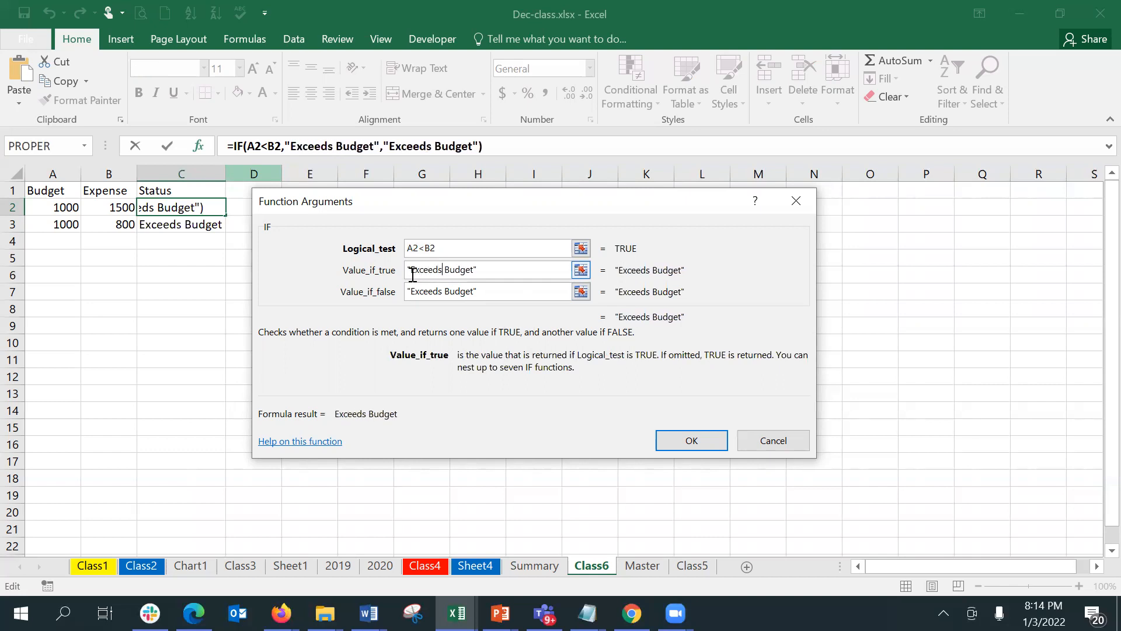
# Change the IF function's false value to Within Budget and apply the edited formula to C2
pyautogui.moveTo(441, 292); pyautogui.dragTo(413, 290)
pyautogui.write('Wt=i')
pyautogui.press('BackSpace')
pyautogui.press('BackSpace')
pyautogui.press('BackSpace')
pyautogui.press('BackSpace')
pyautogui.write('Within')
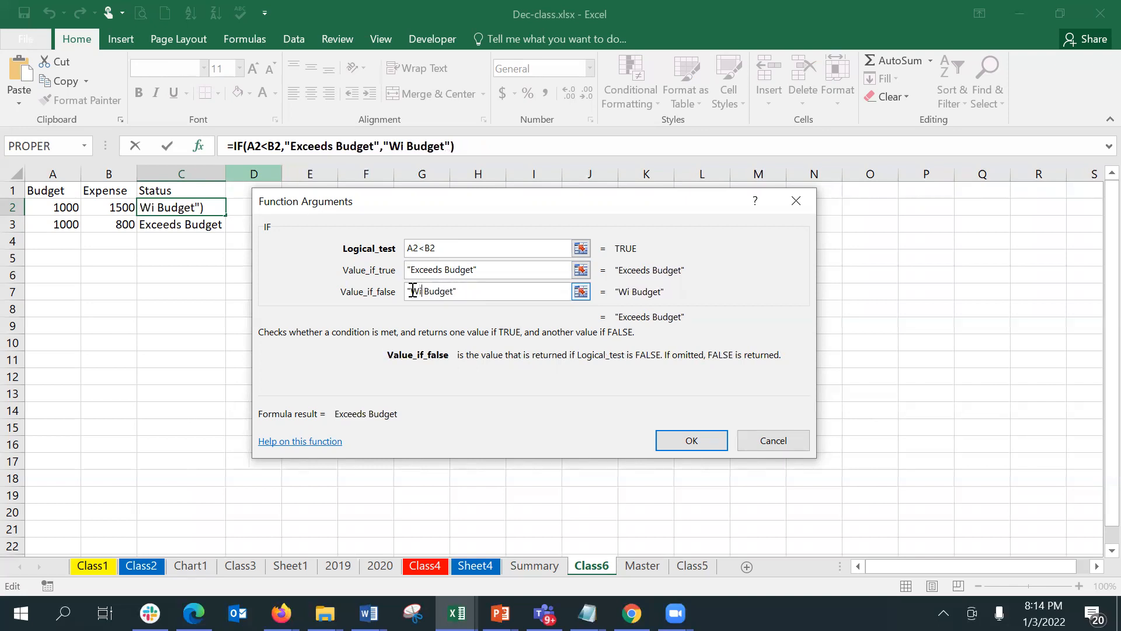
pyautogui.press('Return')
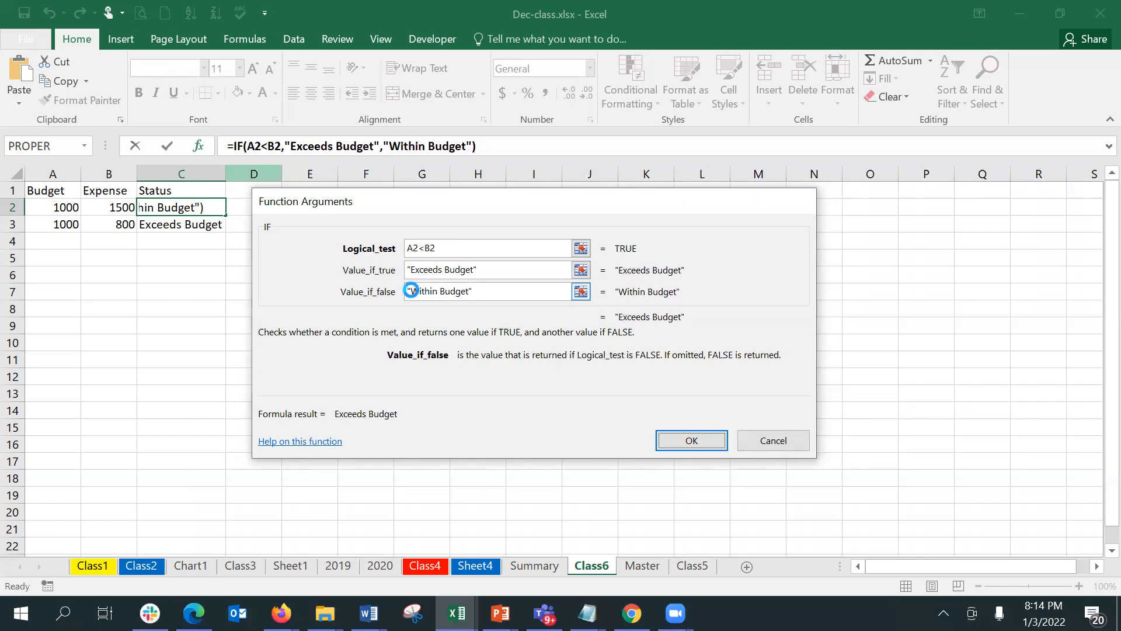
# Copy the edited IF formula from C2 down to C3
pyautogui.click(198, 220)
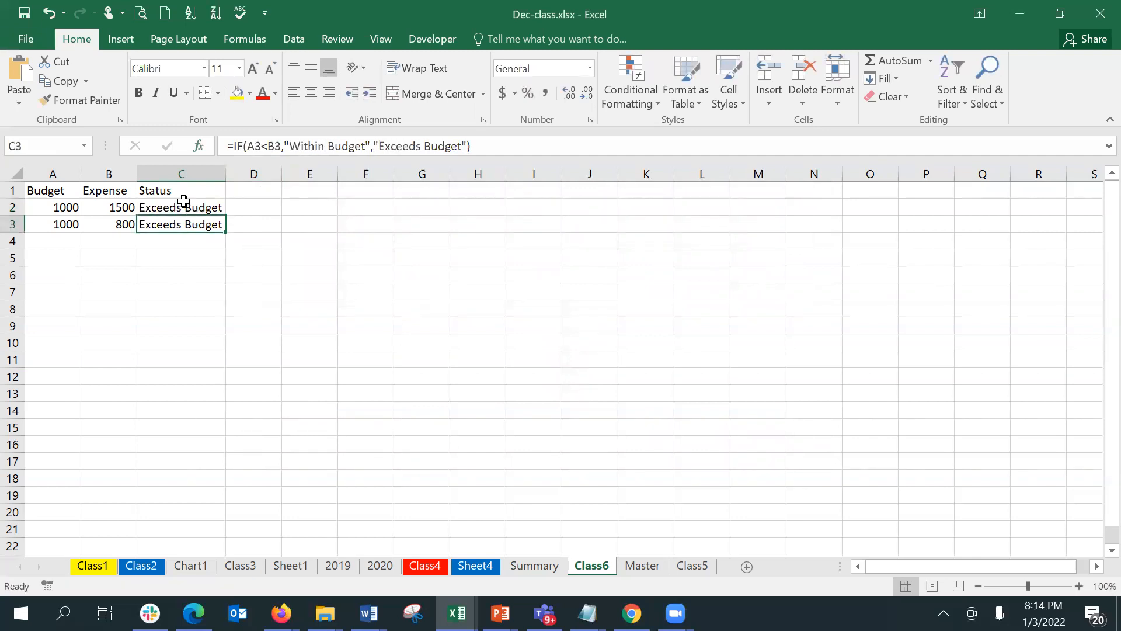
pyautogui.click(184, 206)
pyautogui.moveTo(224, 215); pyautogui.dragTo(225, 230)
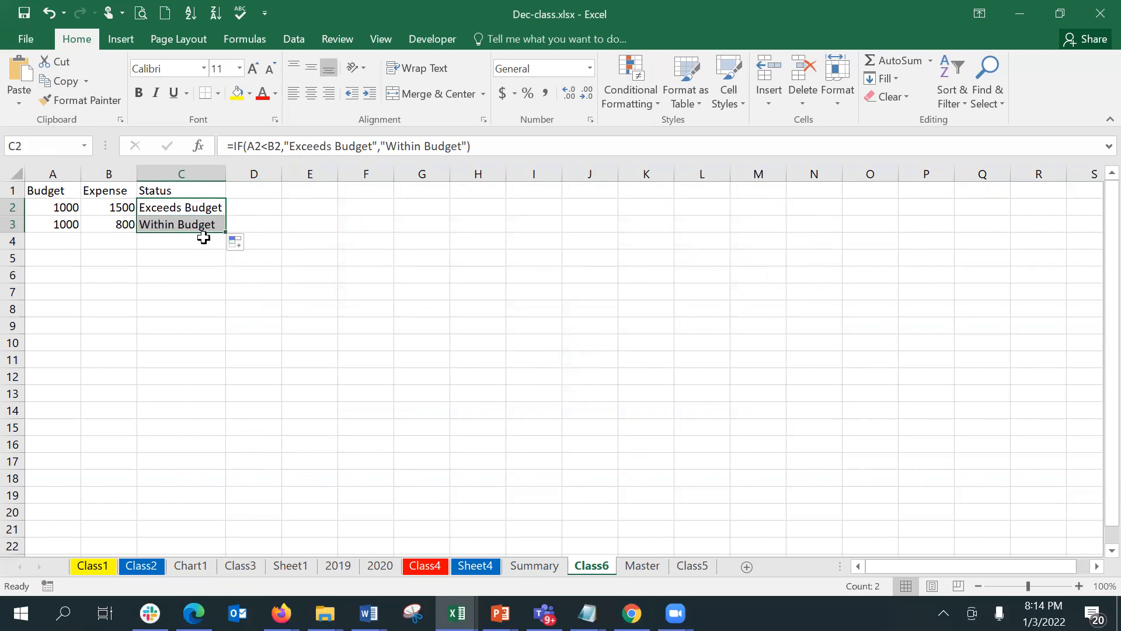
# Review the expense and budget in row 3 and inspect the IF function arguments behind the status in C3
pyautogui.click(113, 225)
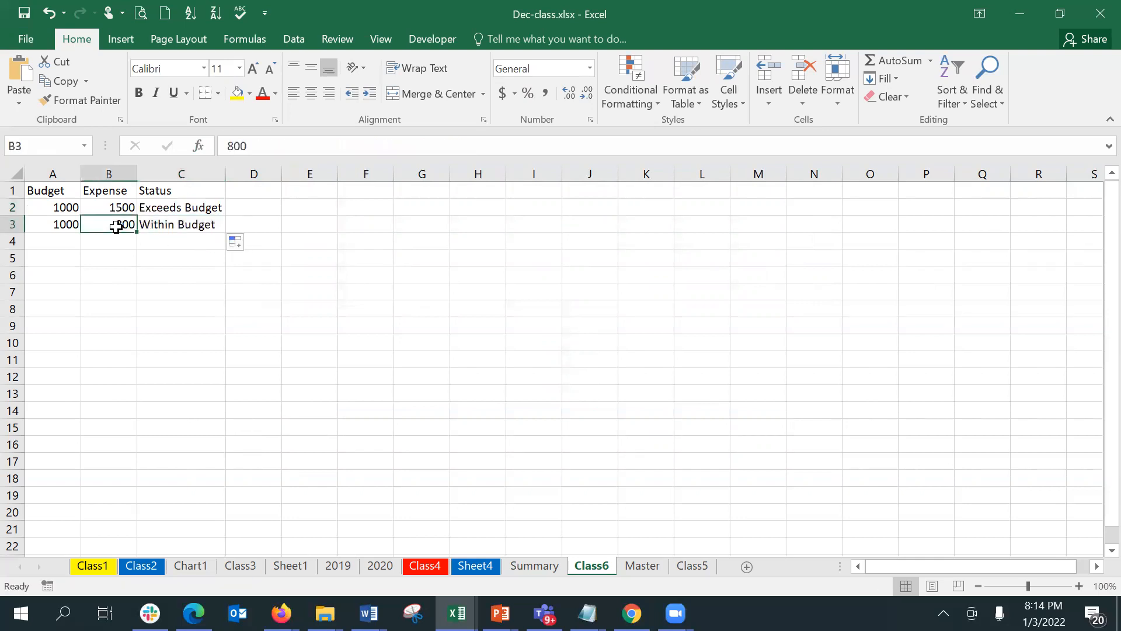
pyautogui.click(62, 226)
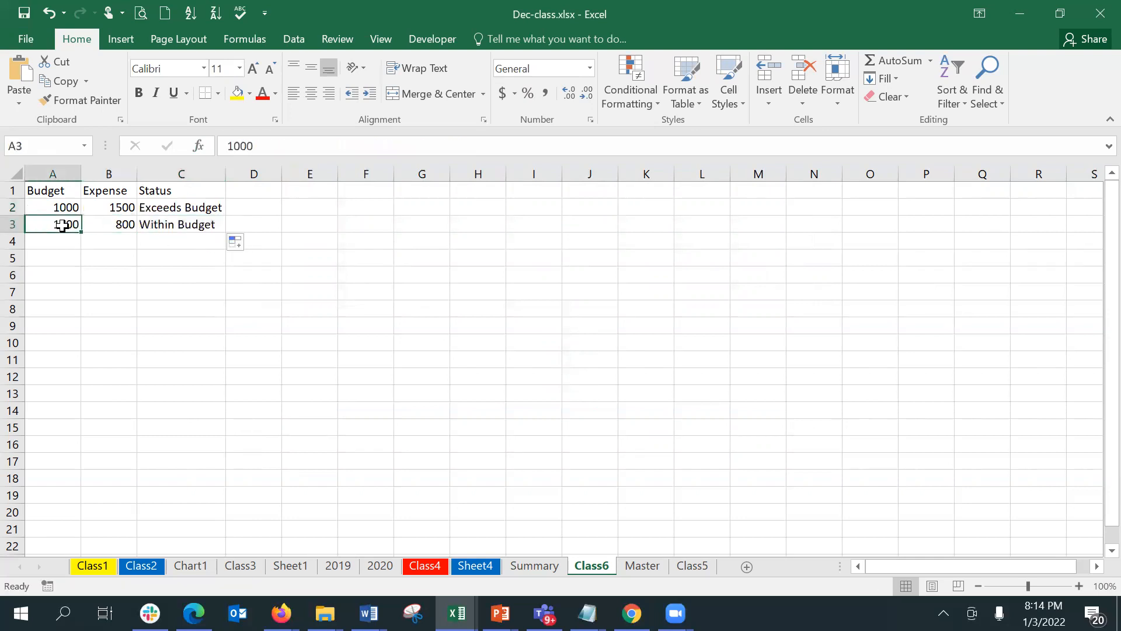
pyautogui.click(157, 226)
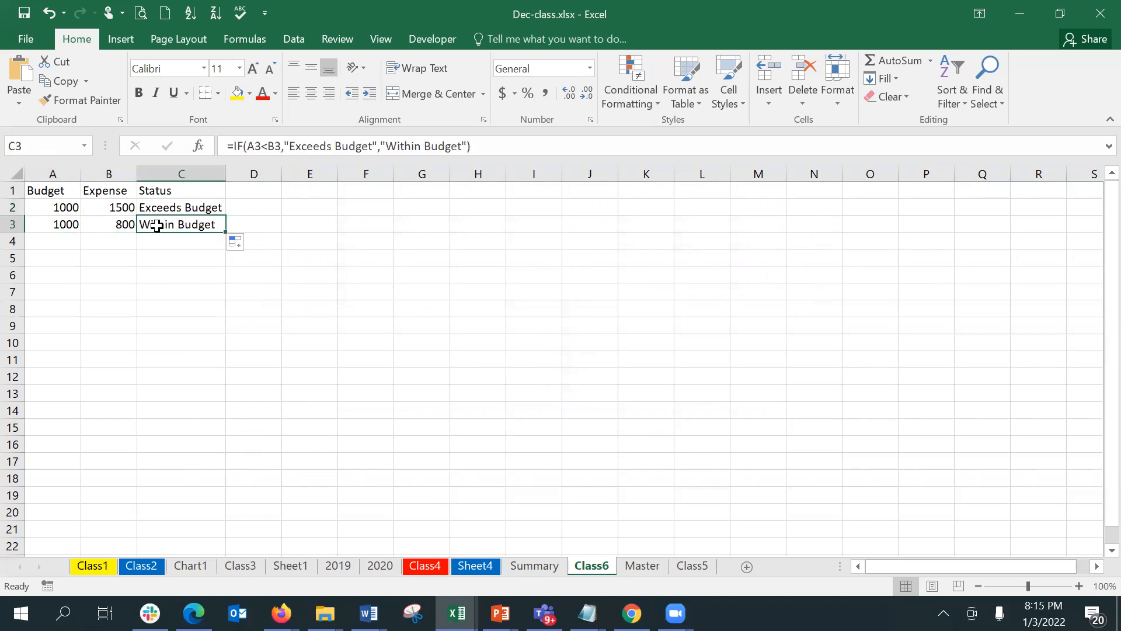
pyautogui.press('F2')
pyautogui.click(206, 143)
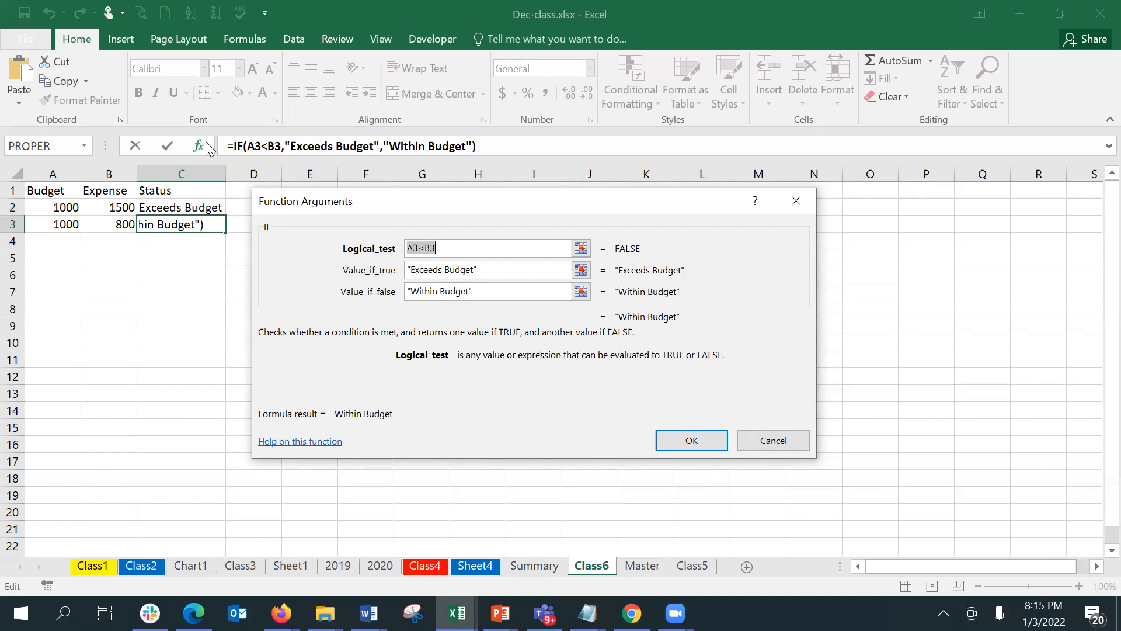
pyautogui.click(762, 442)
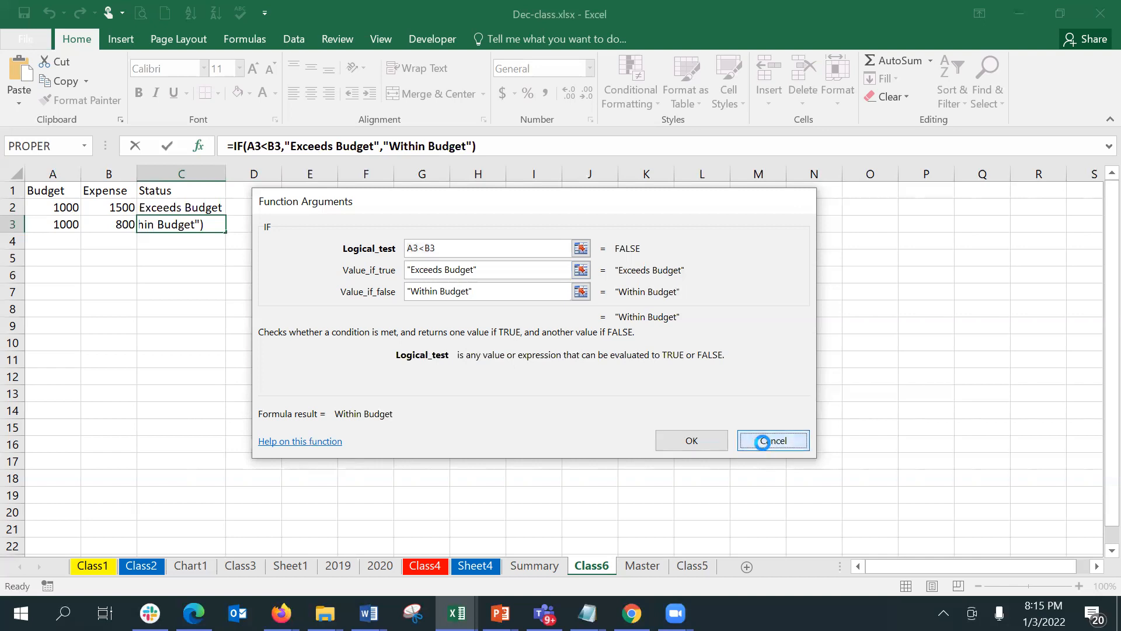
pyautogui.click(266, 209)
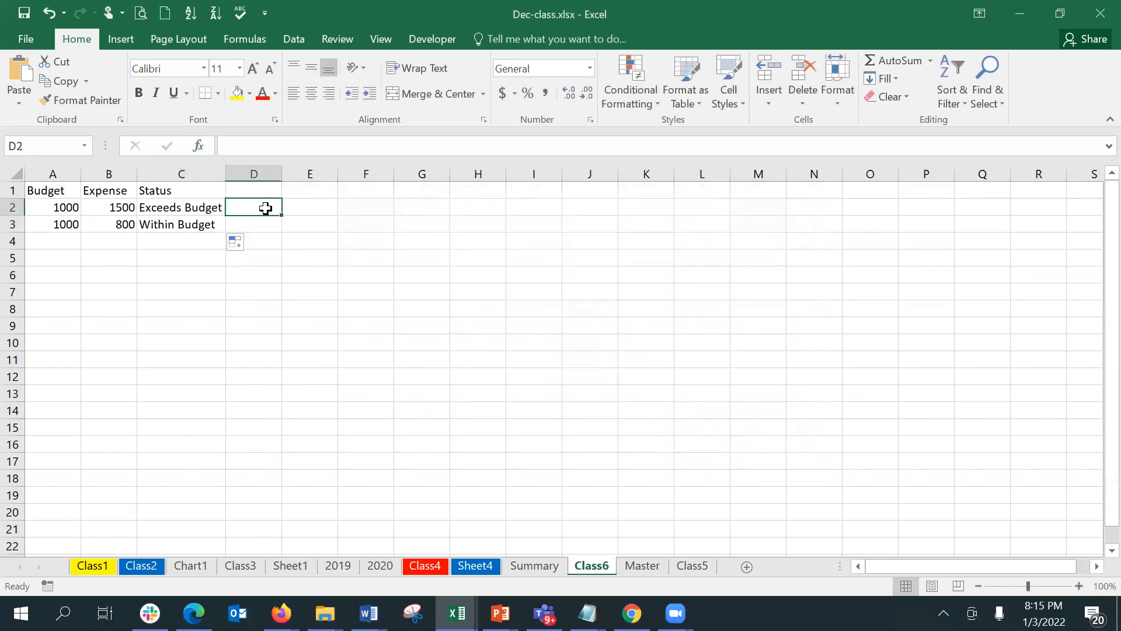
pyautogui.write('=')
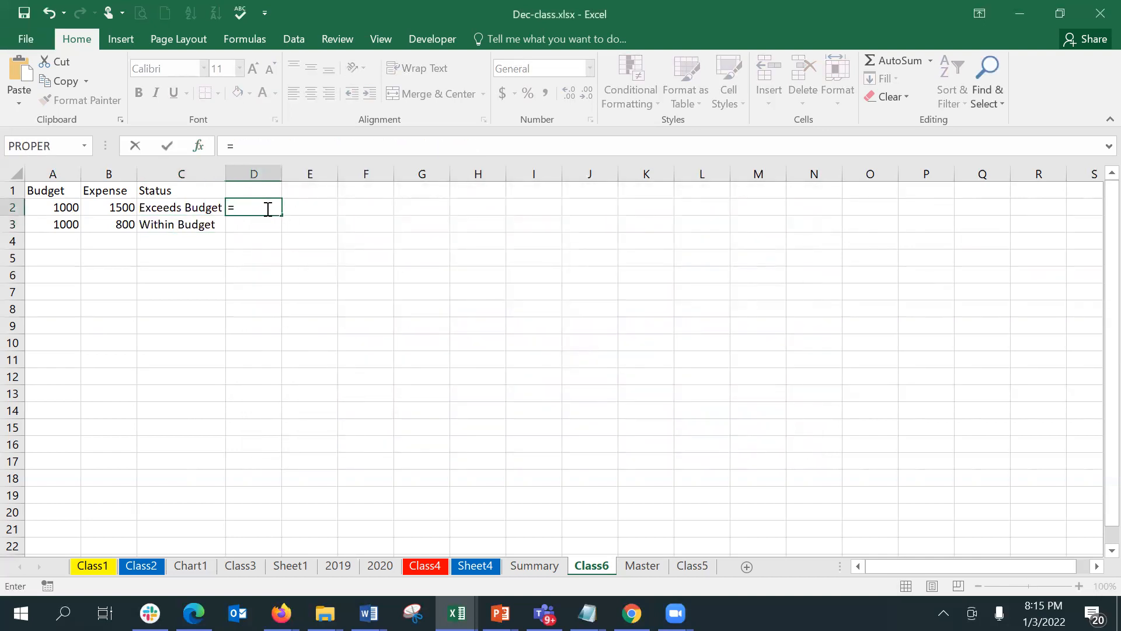
pyautogui.write('if')
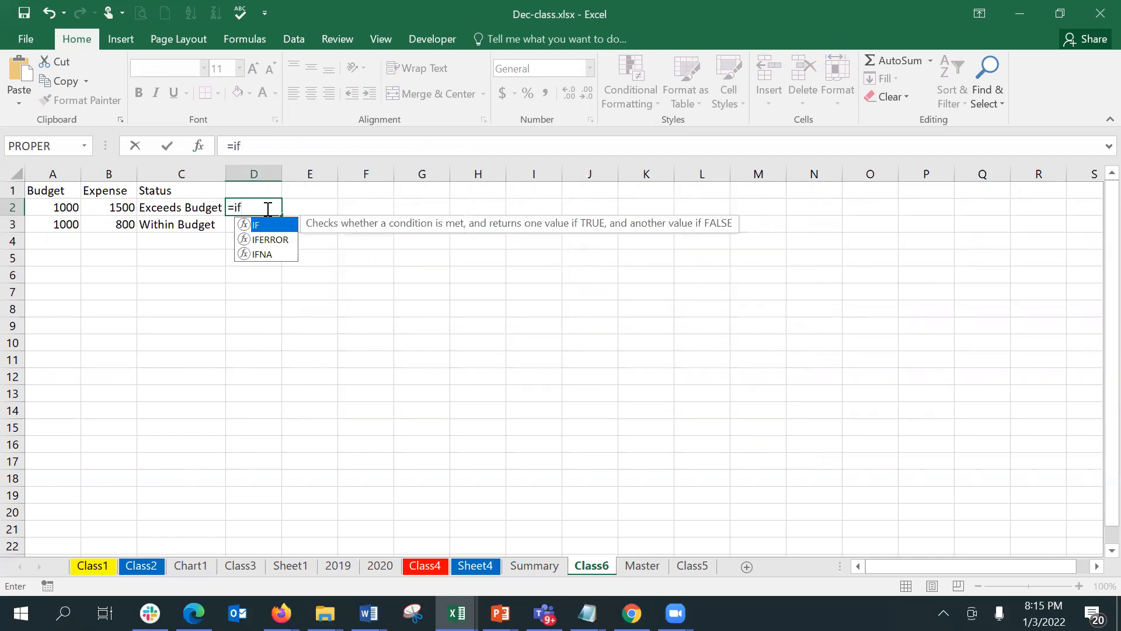
pyautogui.press('Tab')
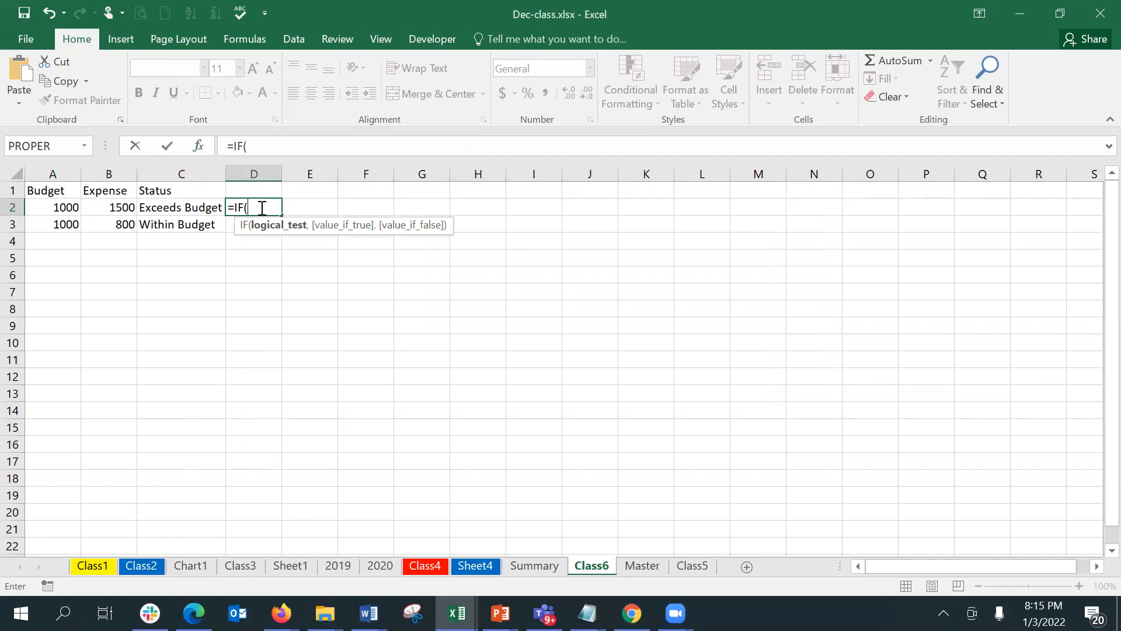
pyautogui.press('BackSpace')
pyautogui.press('BackSpace')
pyautogui.press('BackSpace')
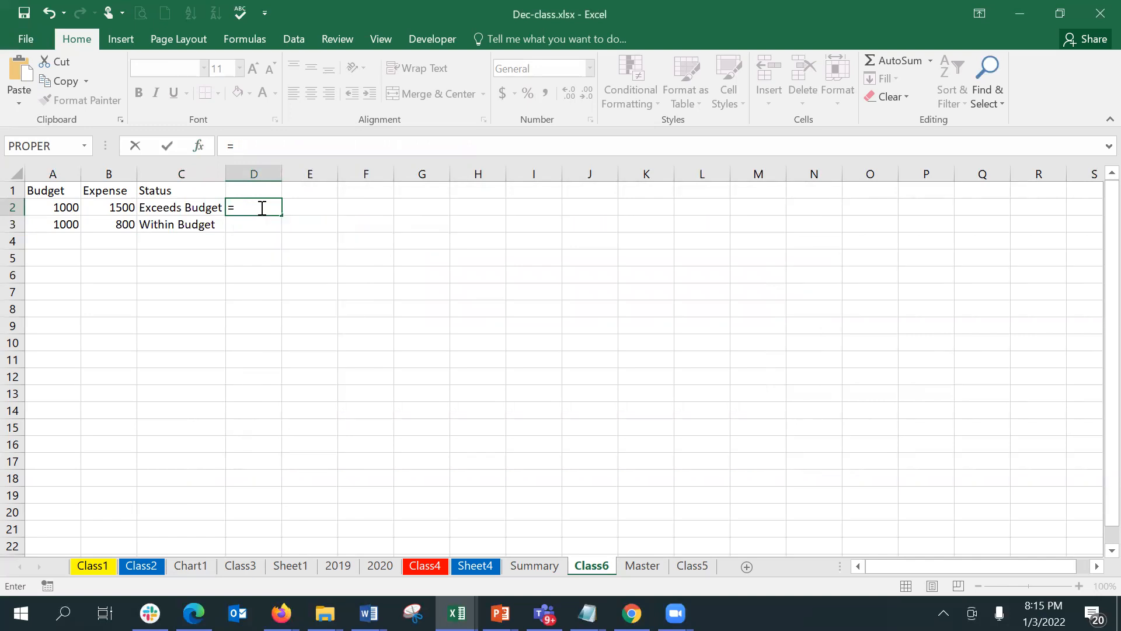
pyautogui.write('if')
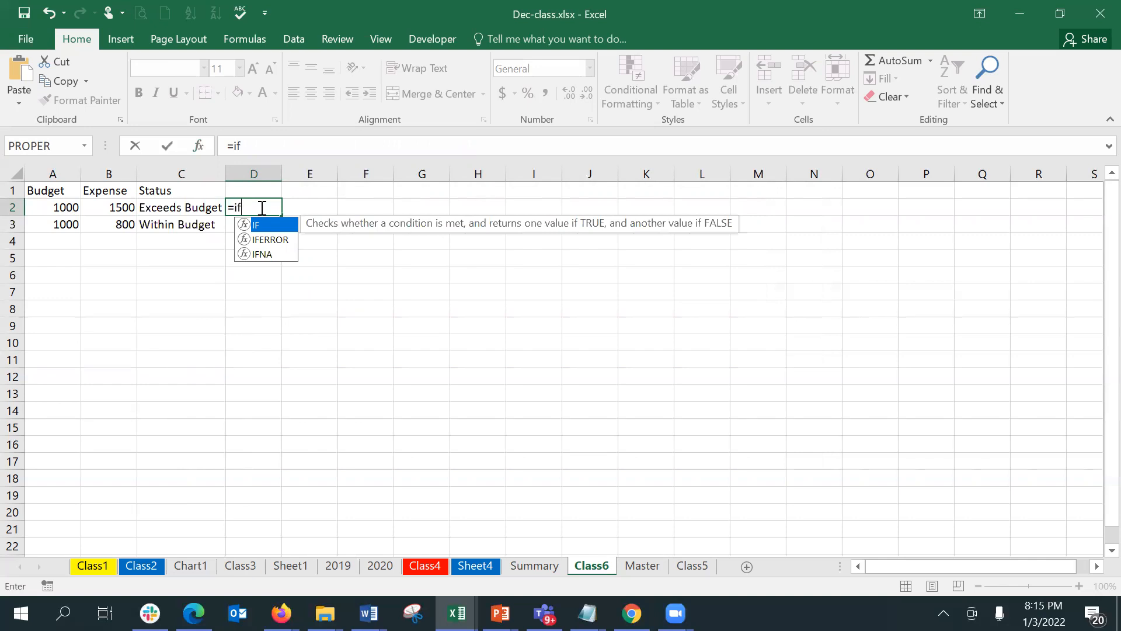
pyautogui.write('(')
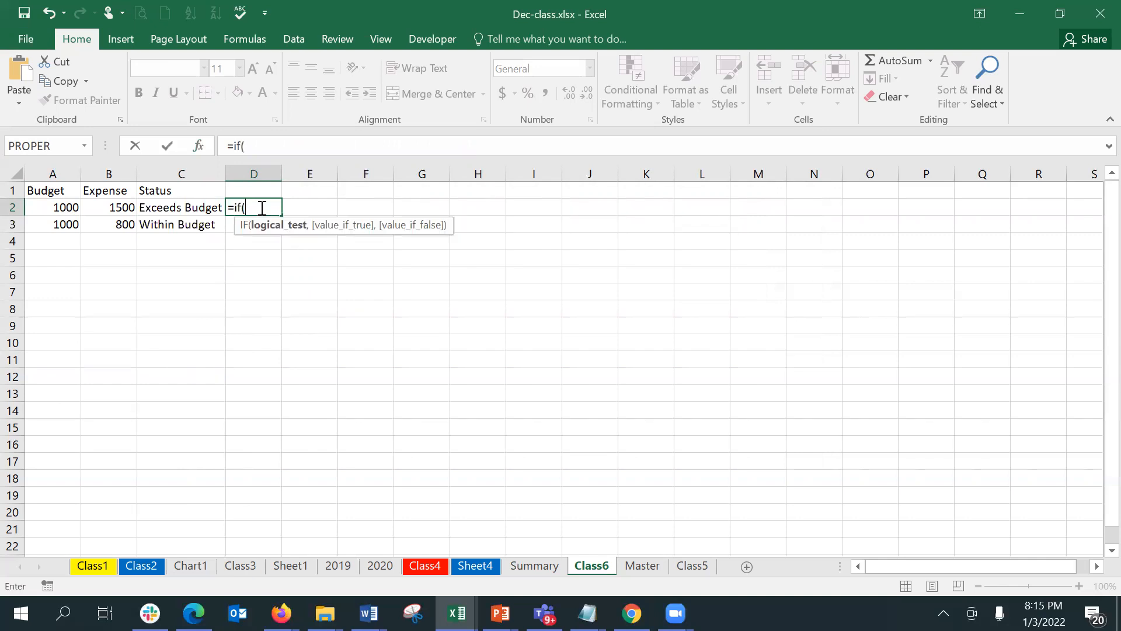
pyautogui.click(198, 144)
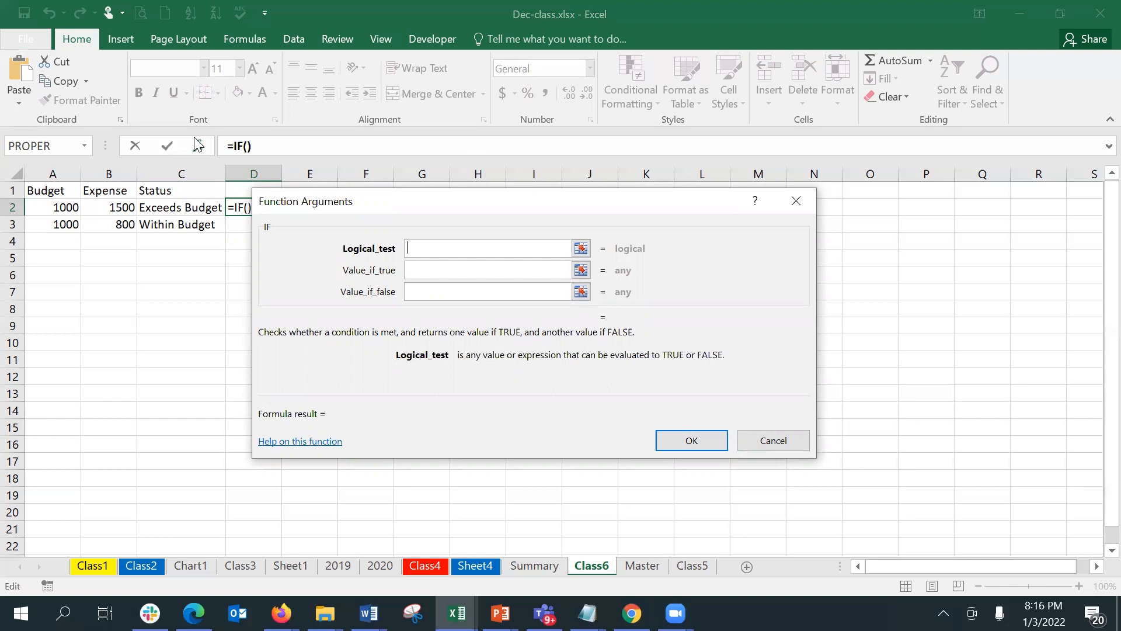
pyautogui.click(772, 444)
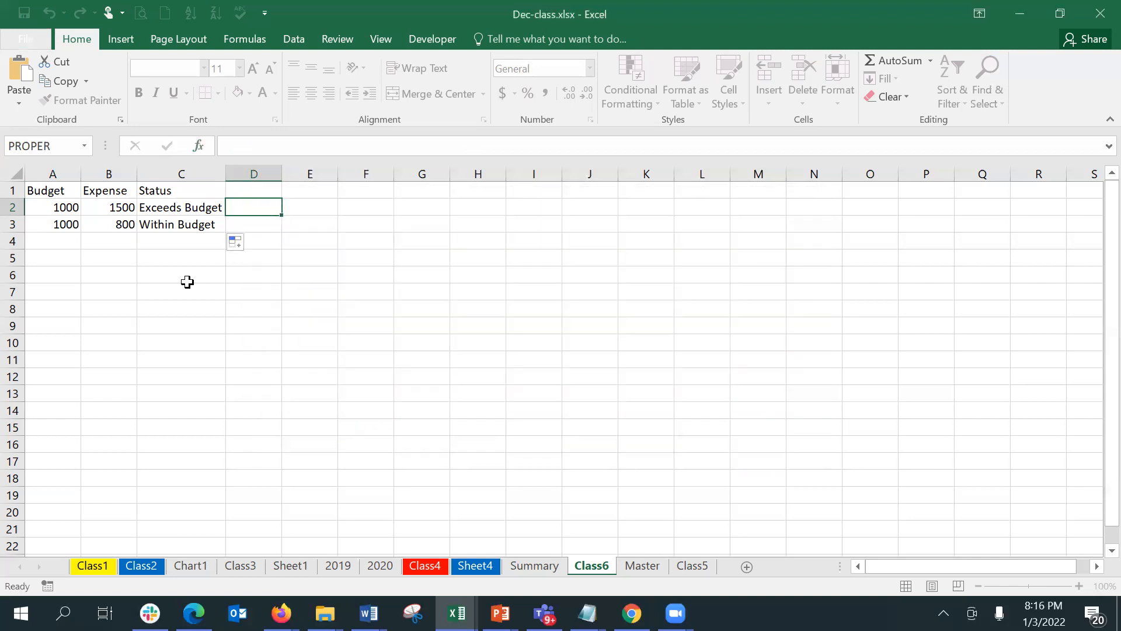
# Test the status formula by changing the expense in B2 to 900, and undo the change
pyautogui.click(167, 221)
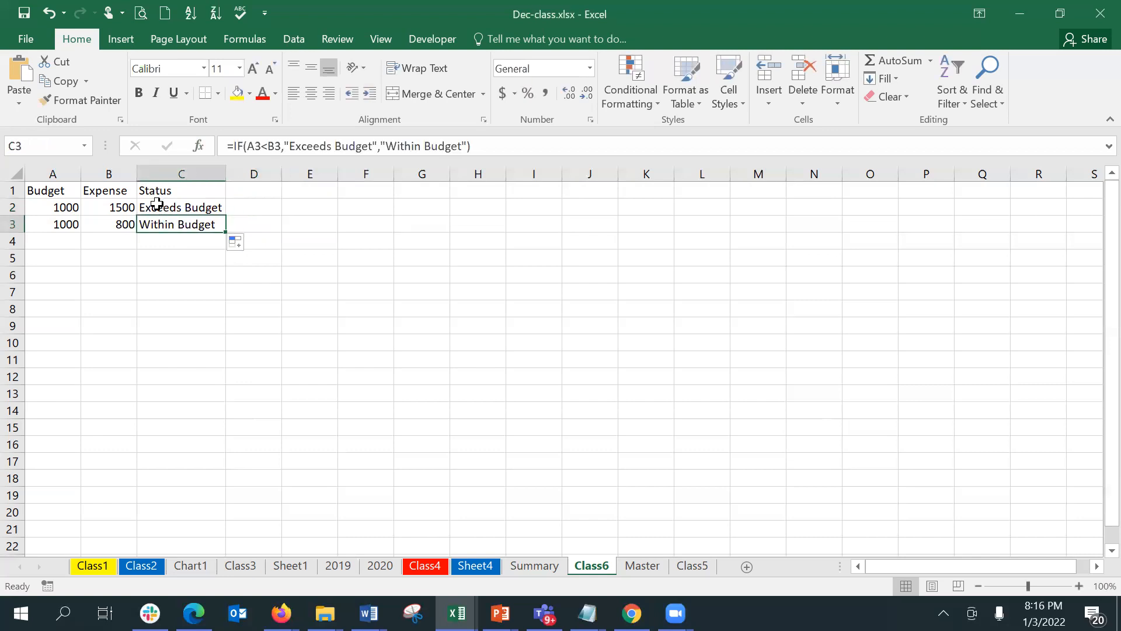
pyautogui.click(157, 204)
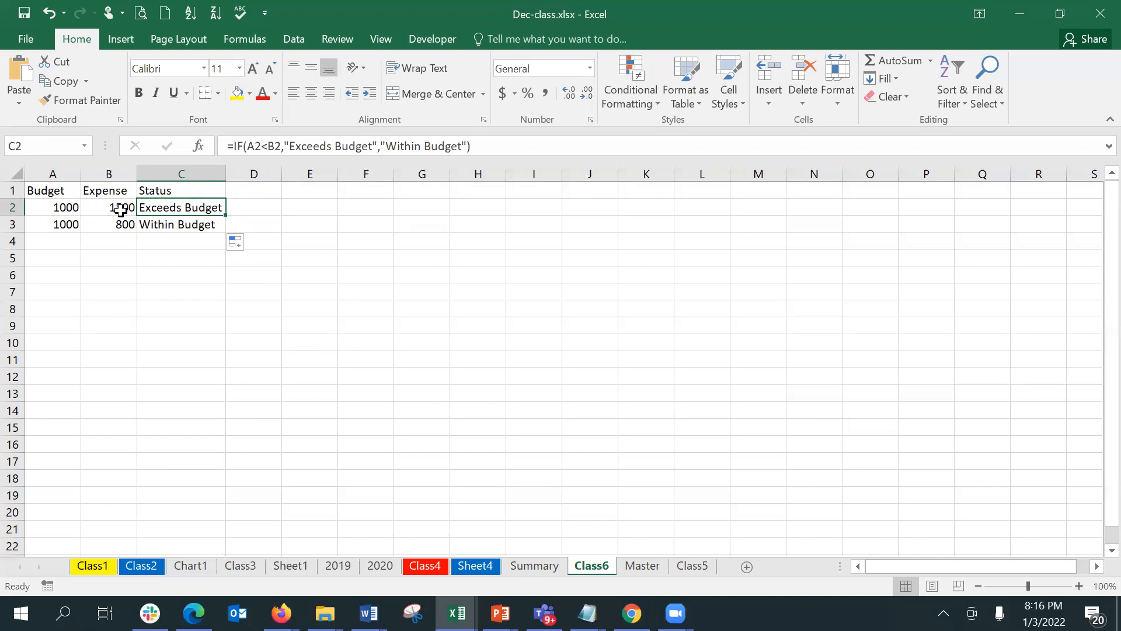
pyautogui.click(102, 213)
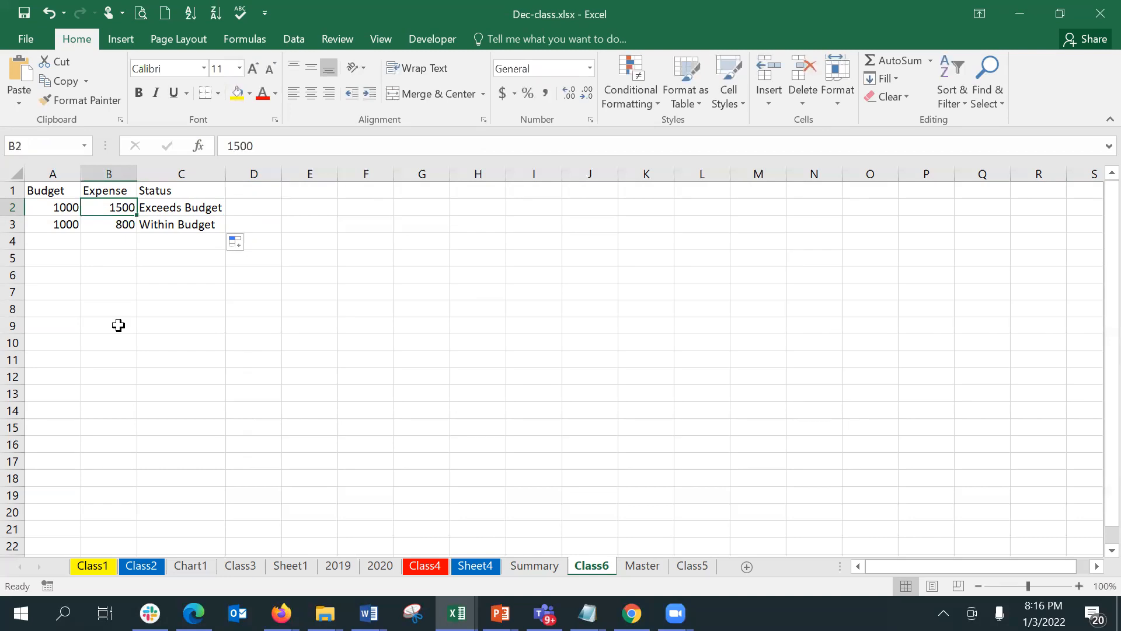
pyautogui.write('900')
pyautogui.press('Return')
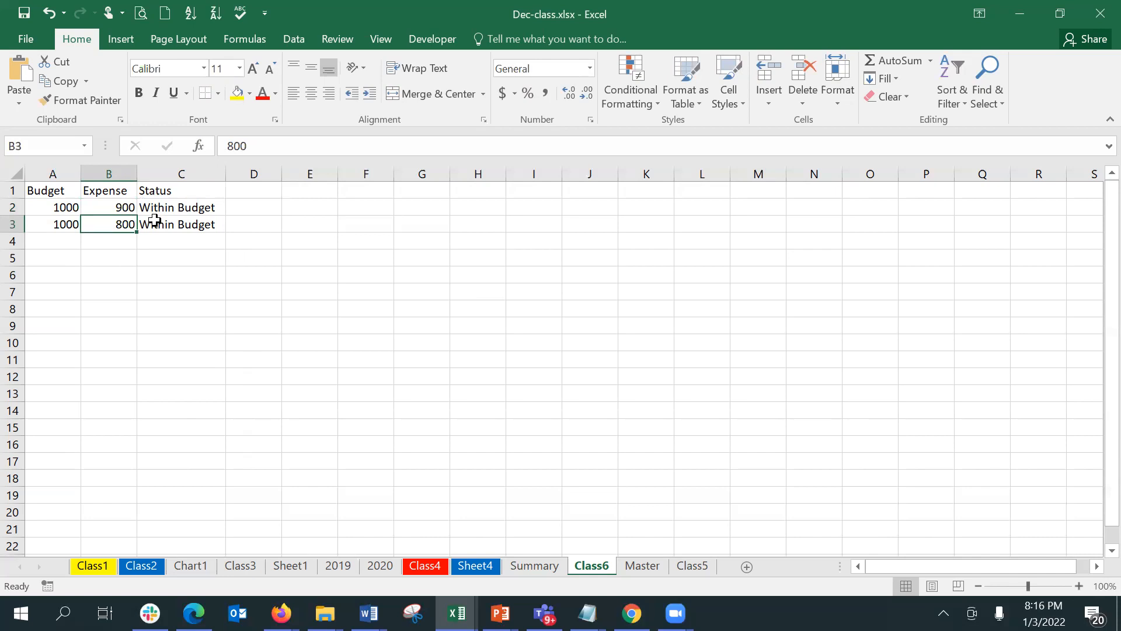
pyautogui.hotkey('ctrl', 'z')
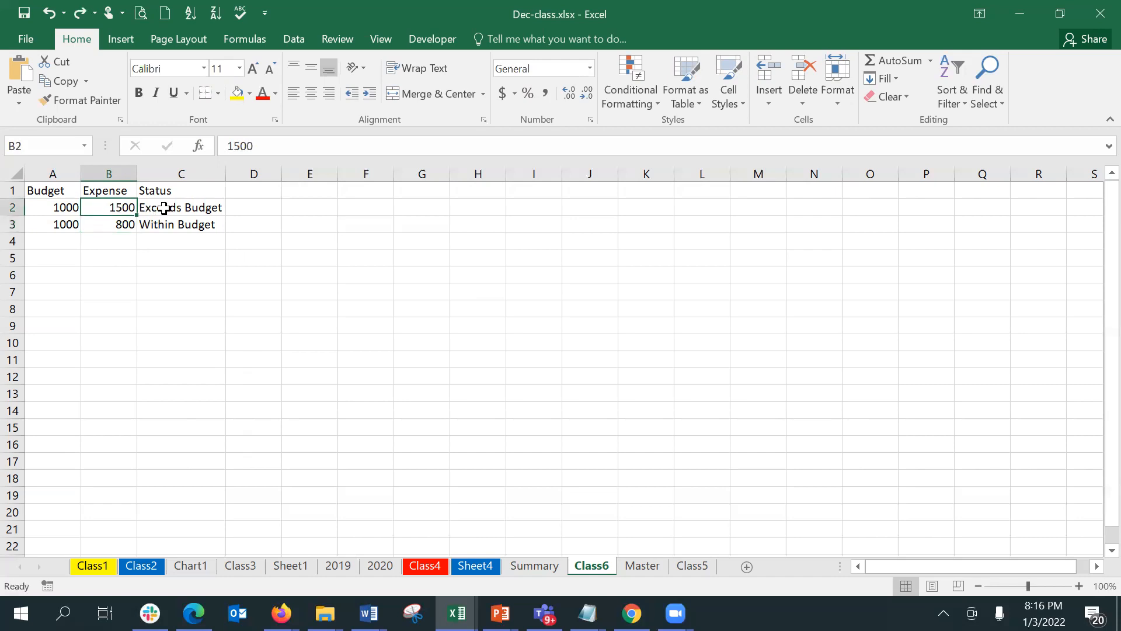
# Examine the logical test and the true and false values in the IF function arguments of C2
pyautogui.click(167, 208)
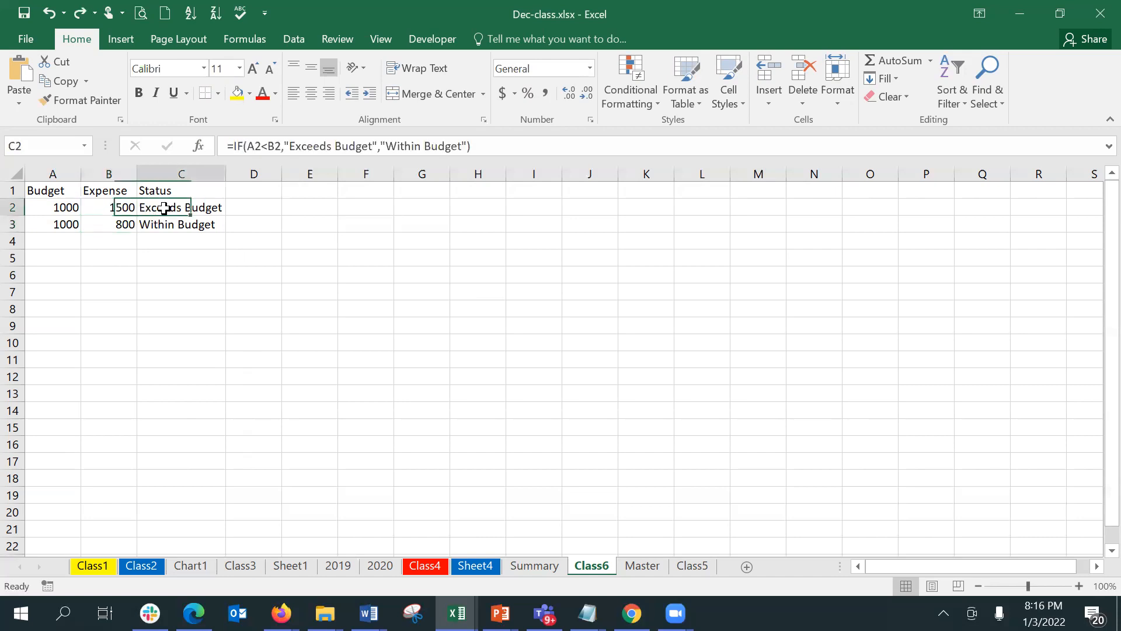
pyautogui.click(198, 147)
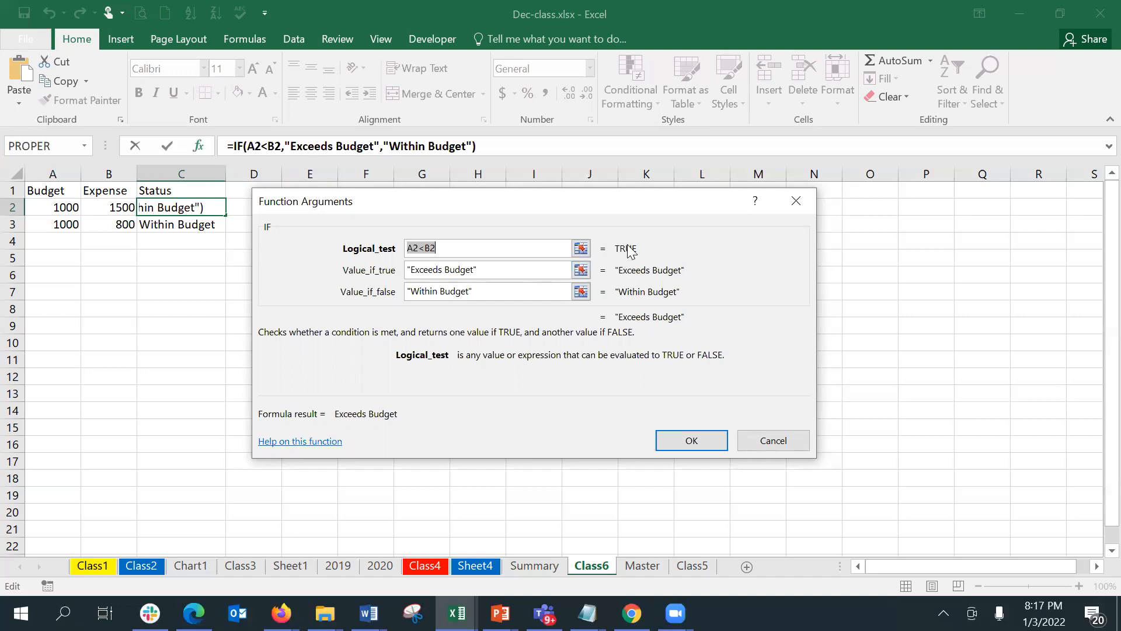
pyautogui.click(501, 273)
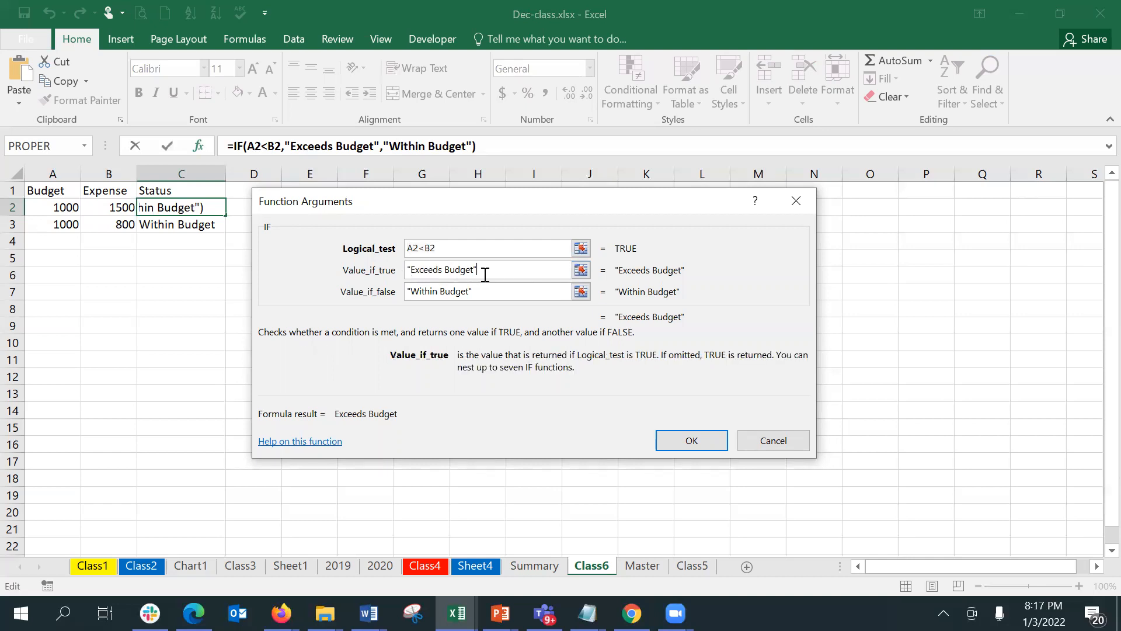
pyautogui.click(506, 289)
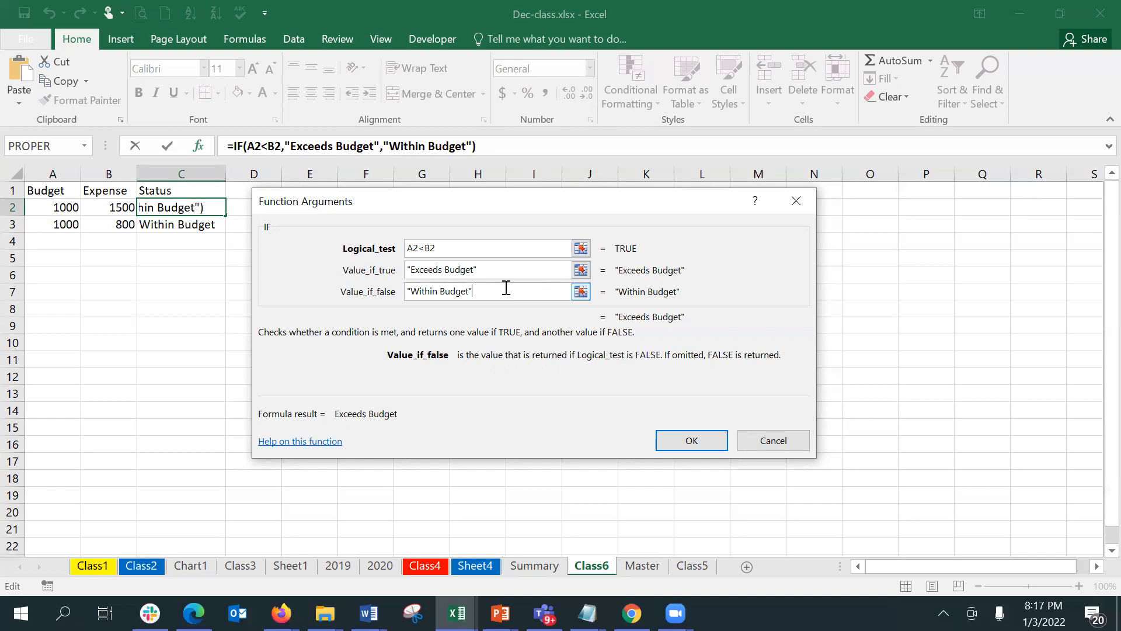
pyautogui.click(671, 440)
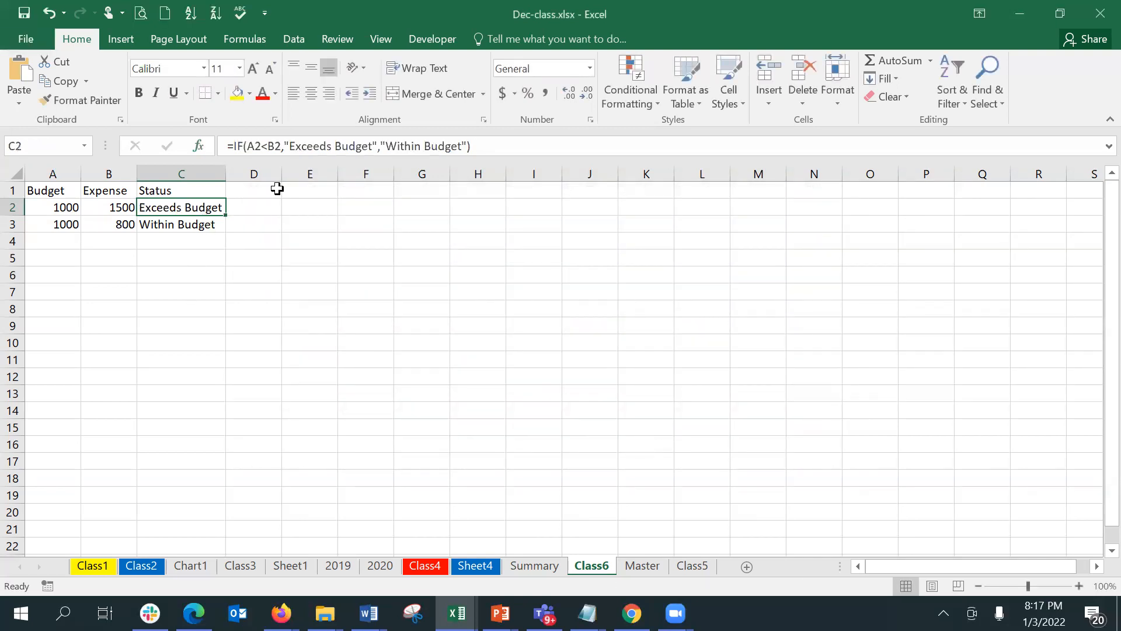
pyautogui.click(255, 205)
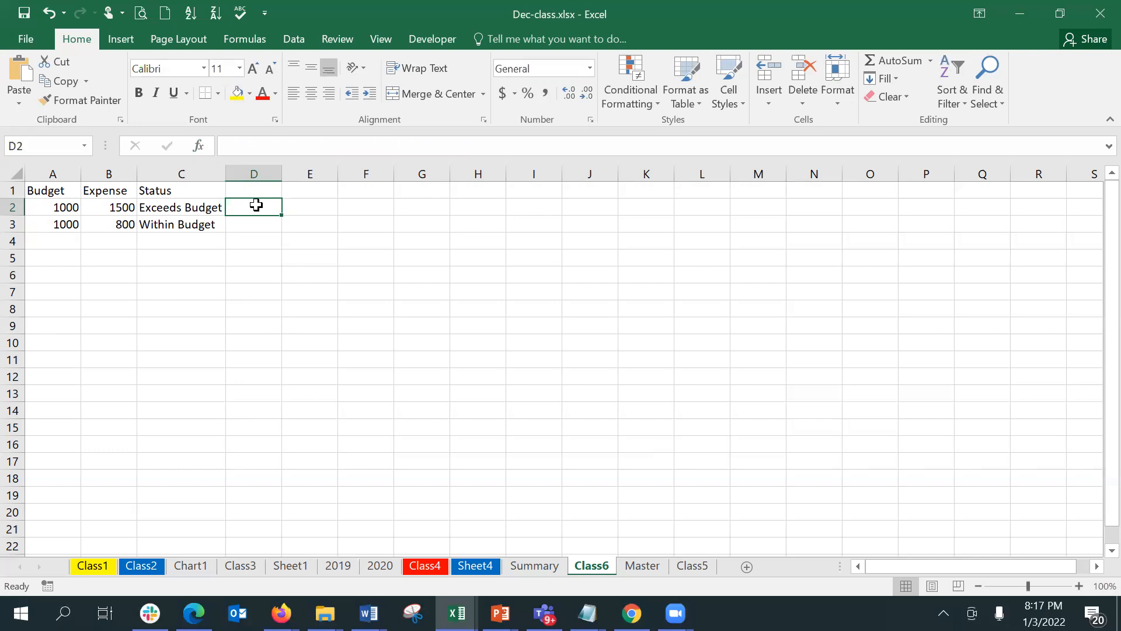
pyautogui.click(160, 212)
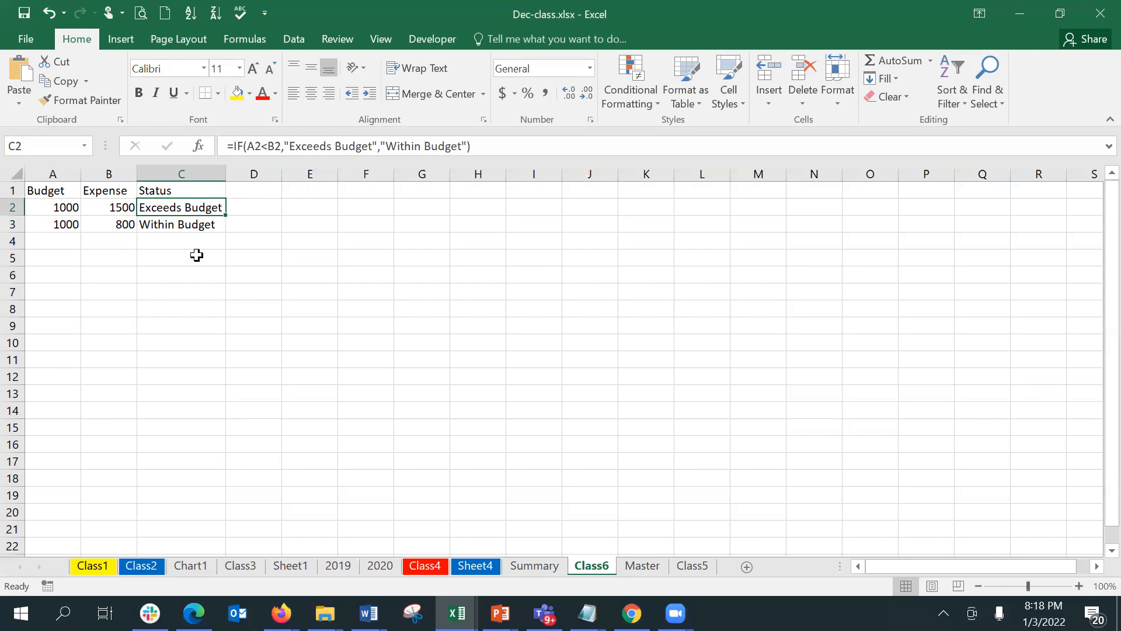
# Start an IF formula in D2 with the function arguments open and set its logical test to A2>B2
pyautogui.click(250, 209)
pyautogui.write('=')
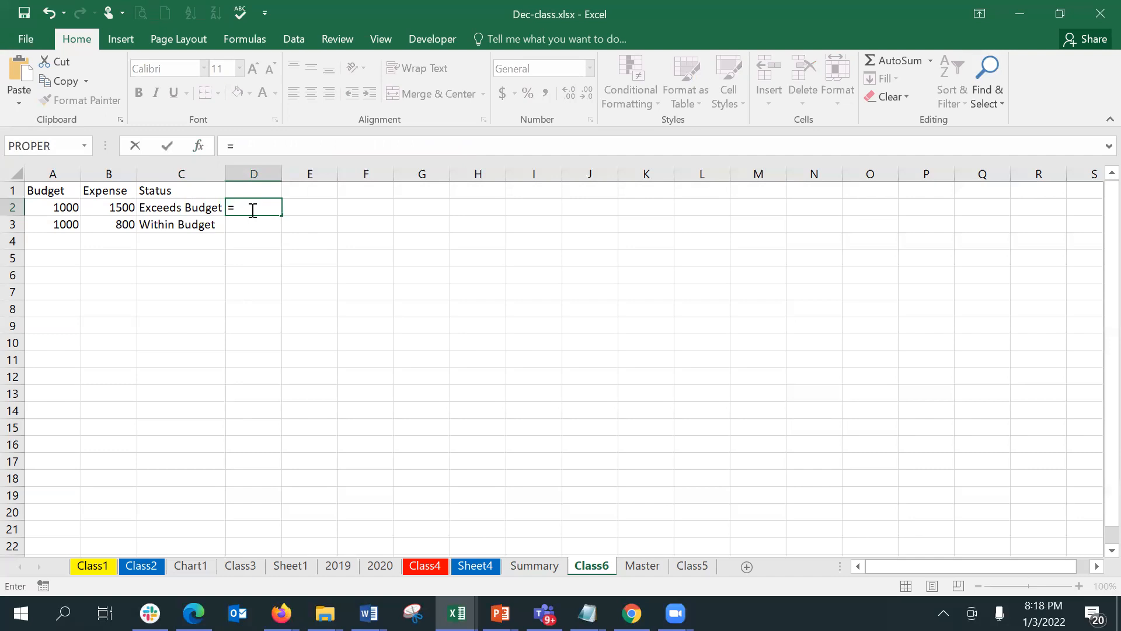
pyautogui.write('if')
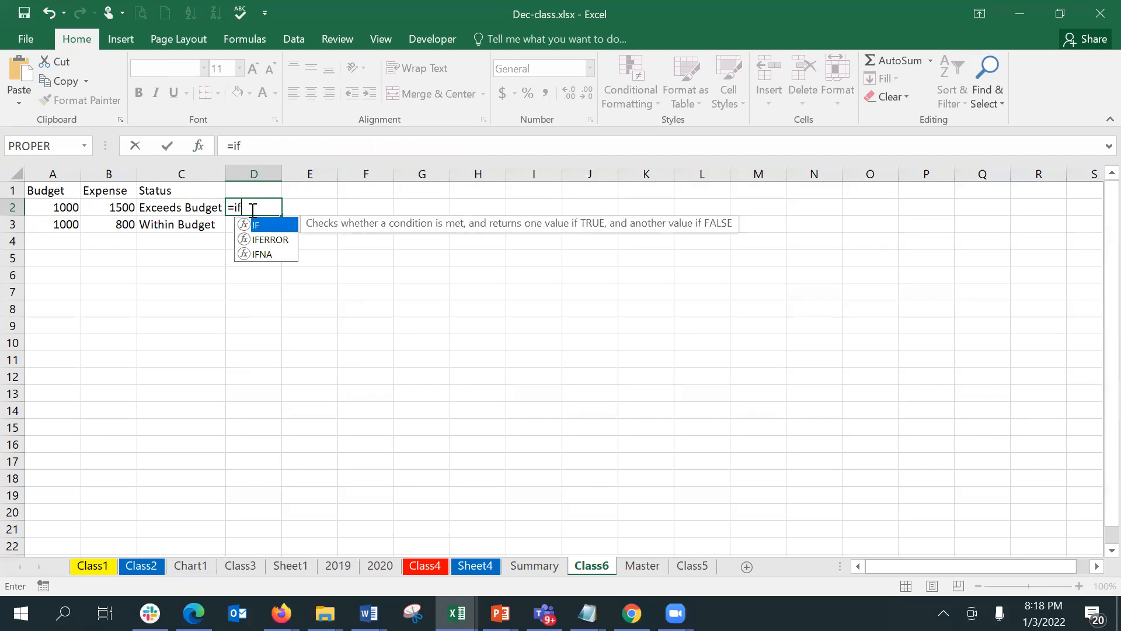
pyautogui.doubleClick(260, 225)
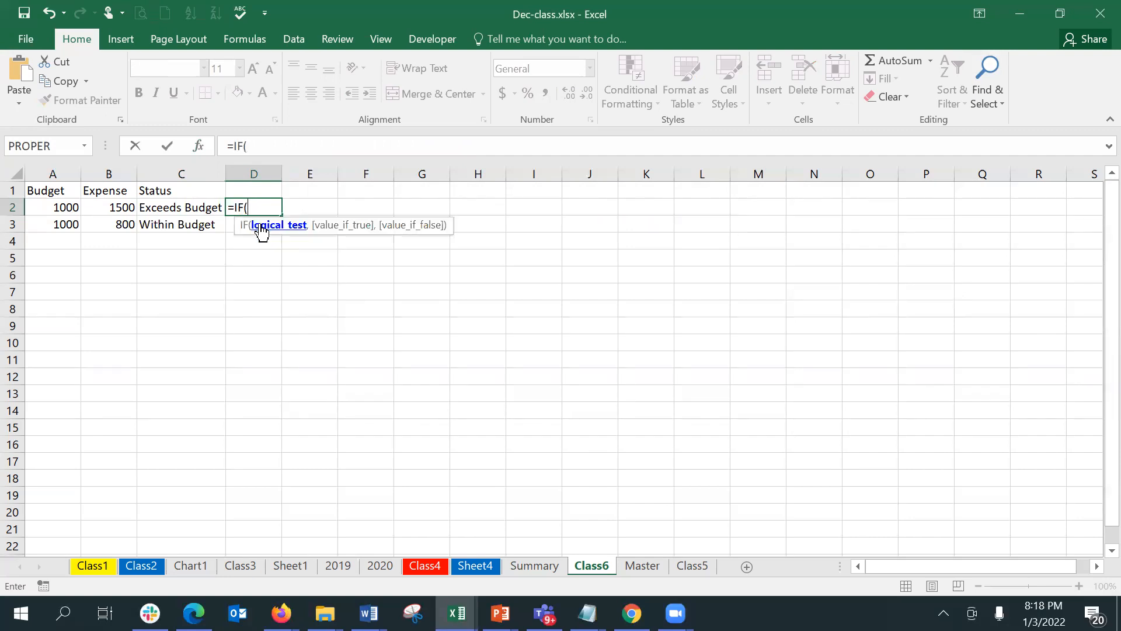
pyautogui.click(206, 152)
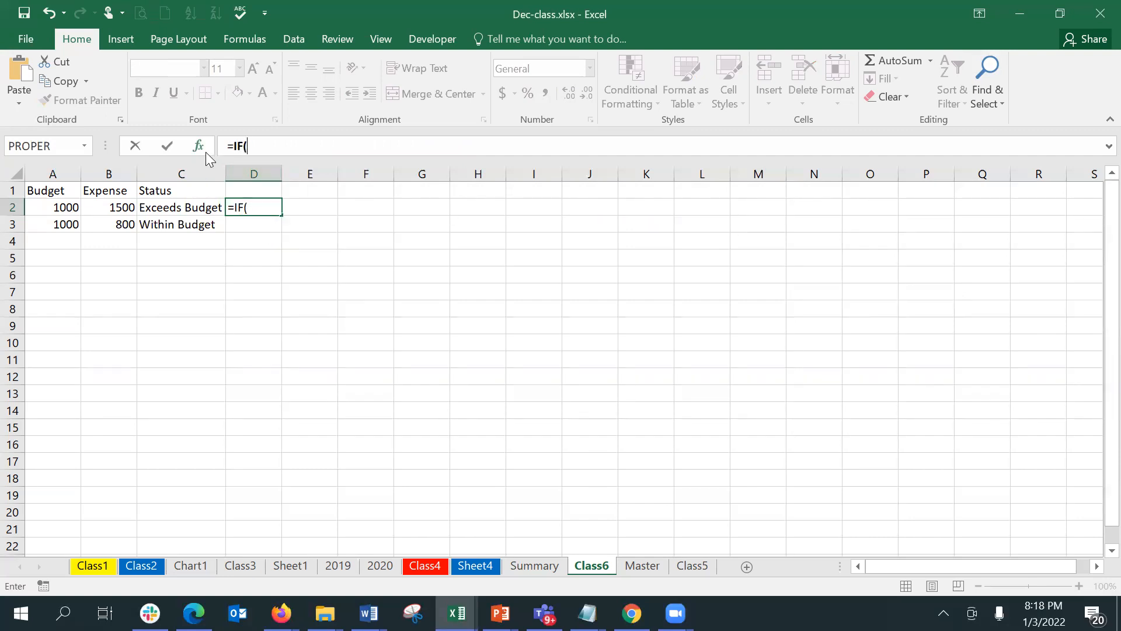
pyautogui.click(55, 207)
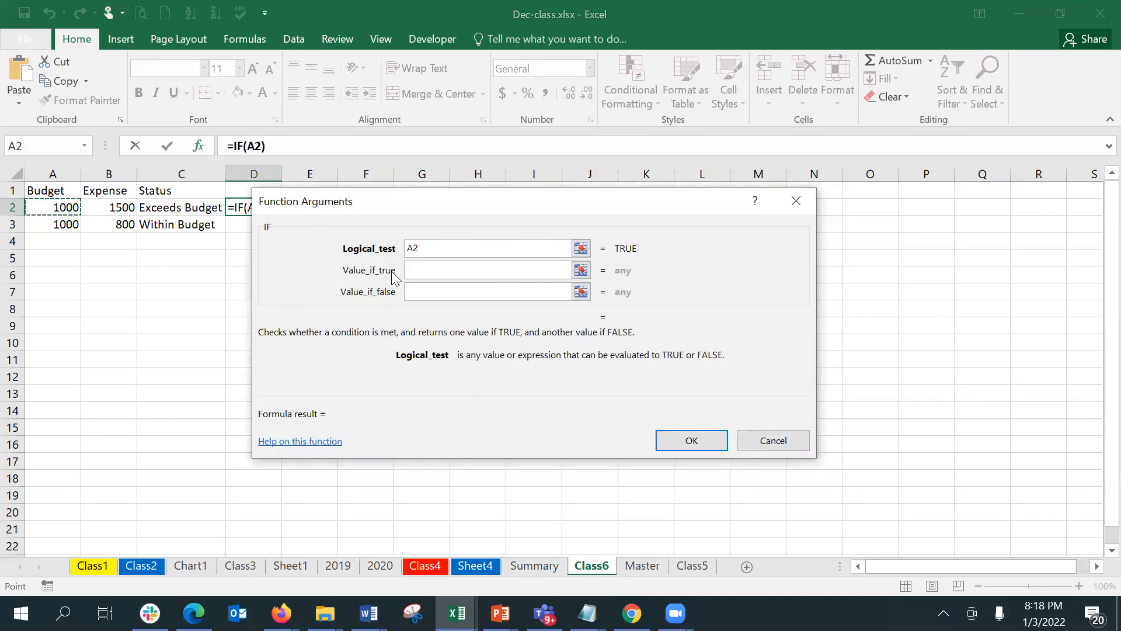
pyautogui.write('>')
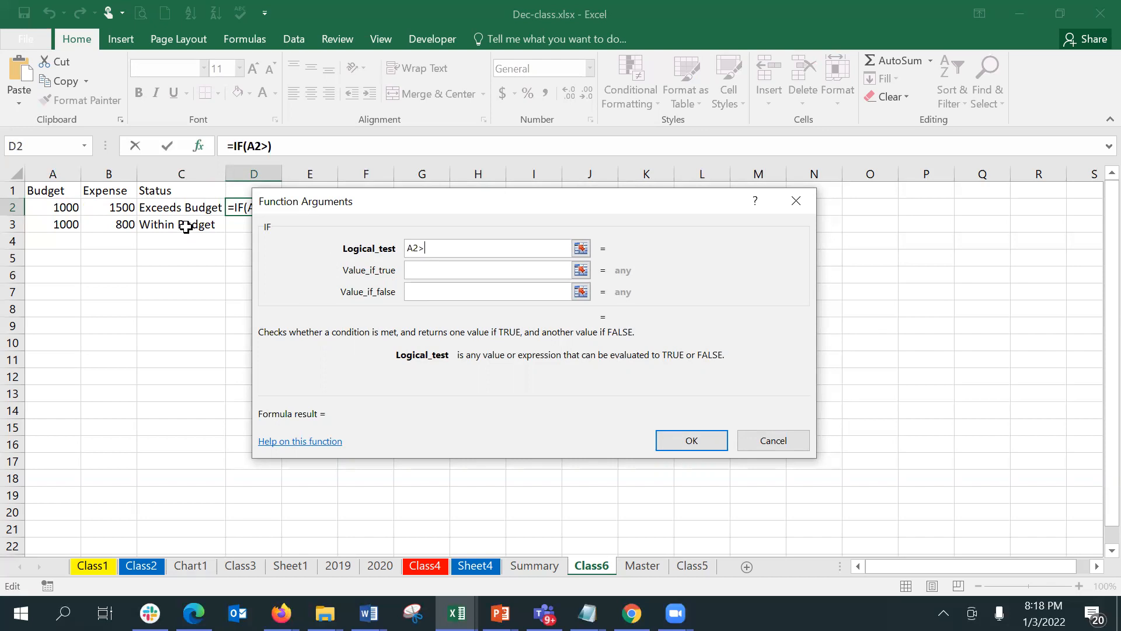
pyautogui.click(119, 208)
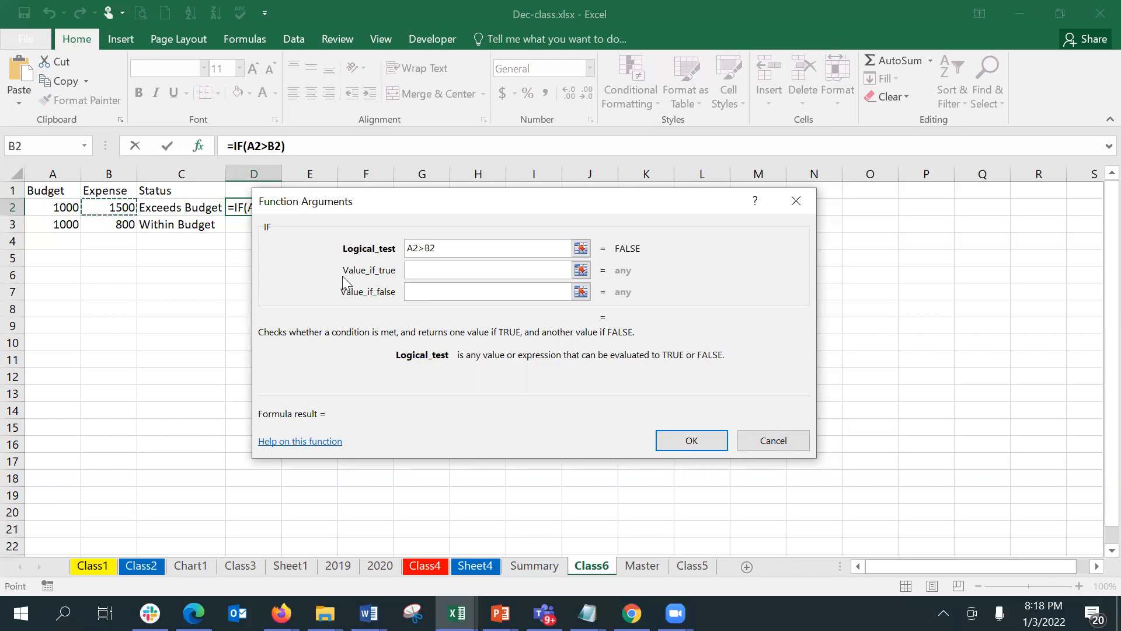
# Complete the IF formula in D2 with "C" if true and "D" if false, and fill it down to D3
pyautogui.click(429, 271)
pyautogui.write('"C"')
pyautogui.press('Tab')
pyautogui.write('D')
pyautogui.press('Tab')
pyautogui.click(703, 440)
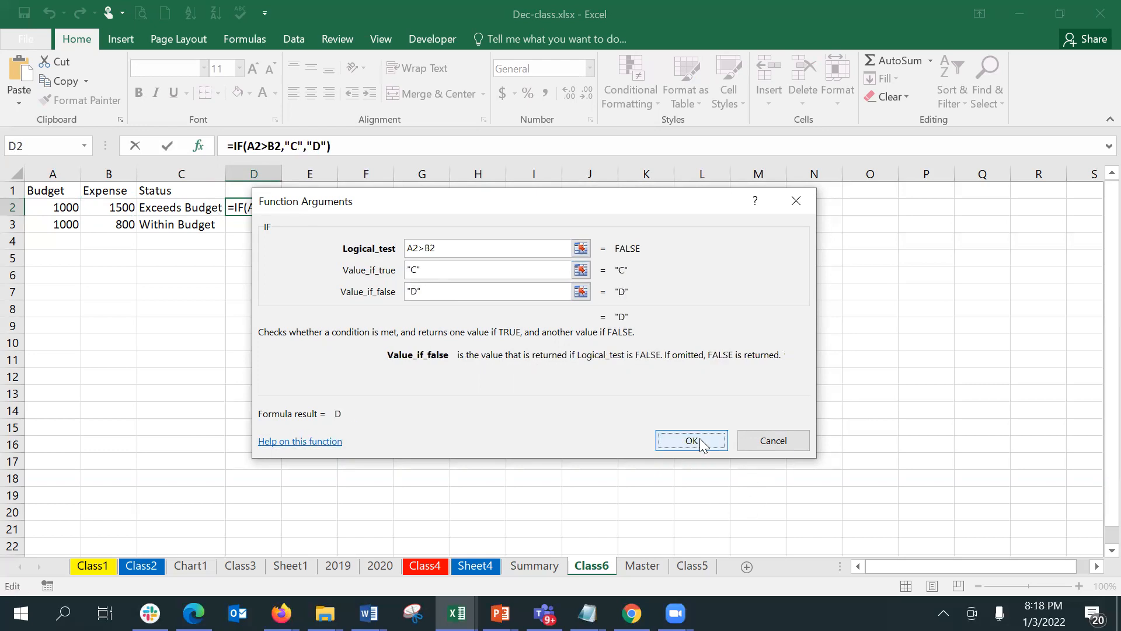
pyautogui.moveTo(281, 215); pyautogui.dragTo(250, 217)
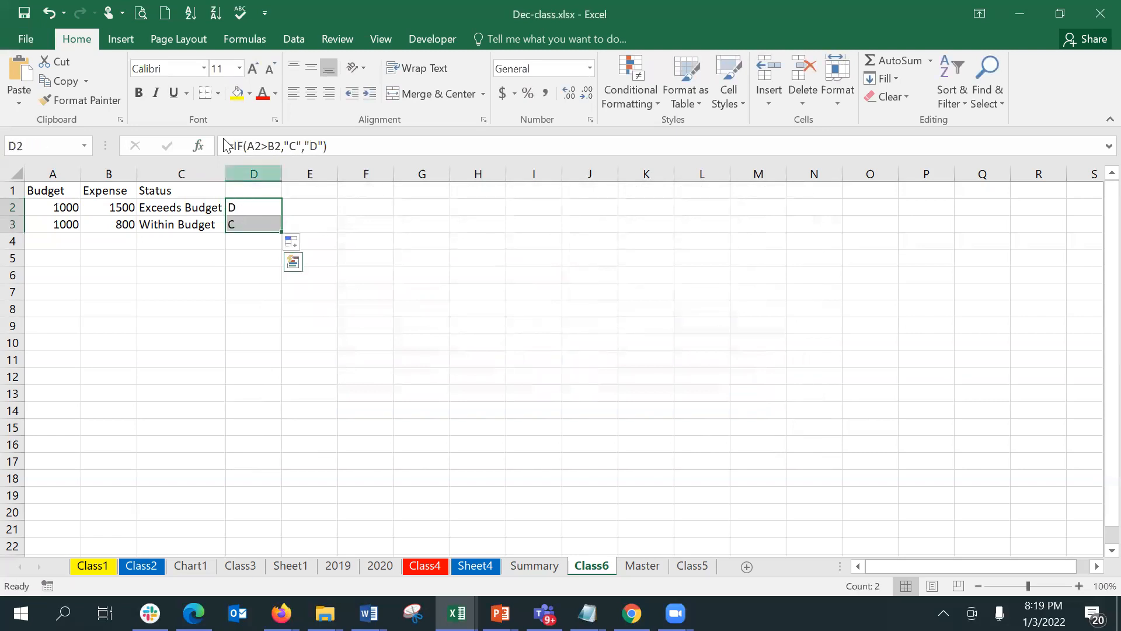
# Set the font of D2:D3 to Wingdings
pyautogui.click(202, 76)
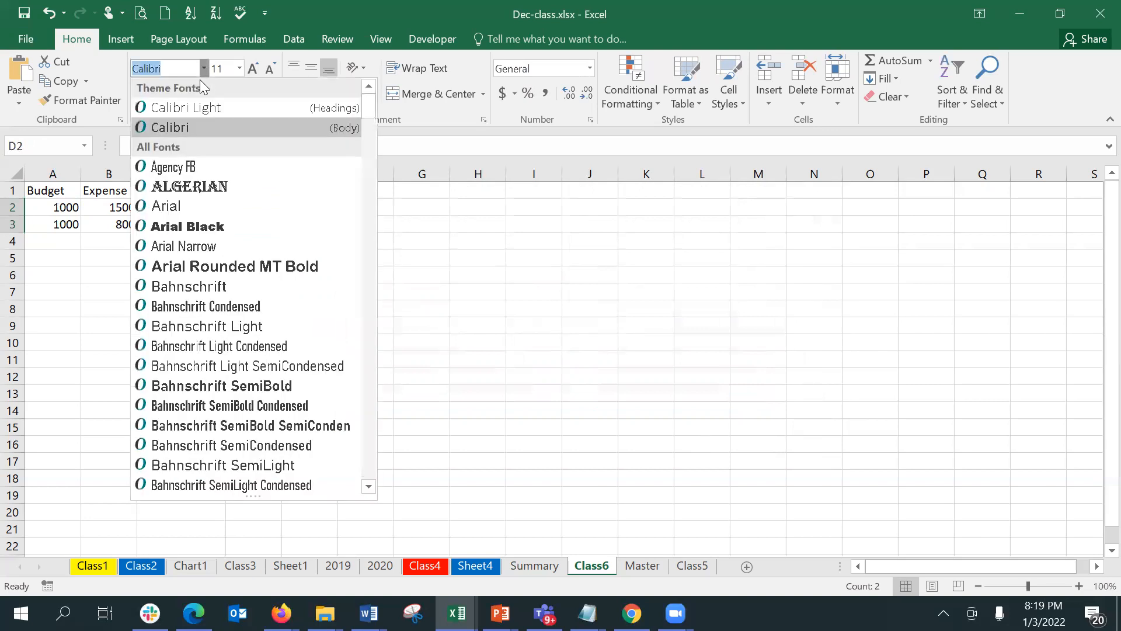
pyautogui.write('Wingdings')
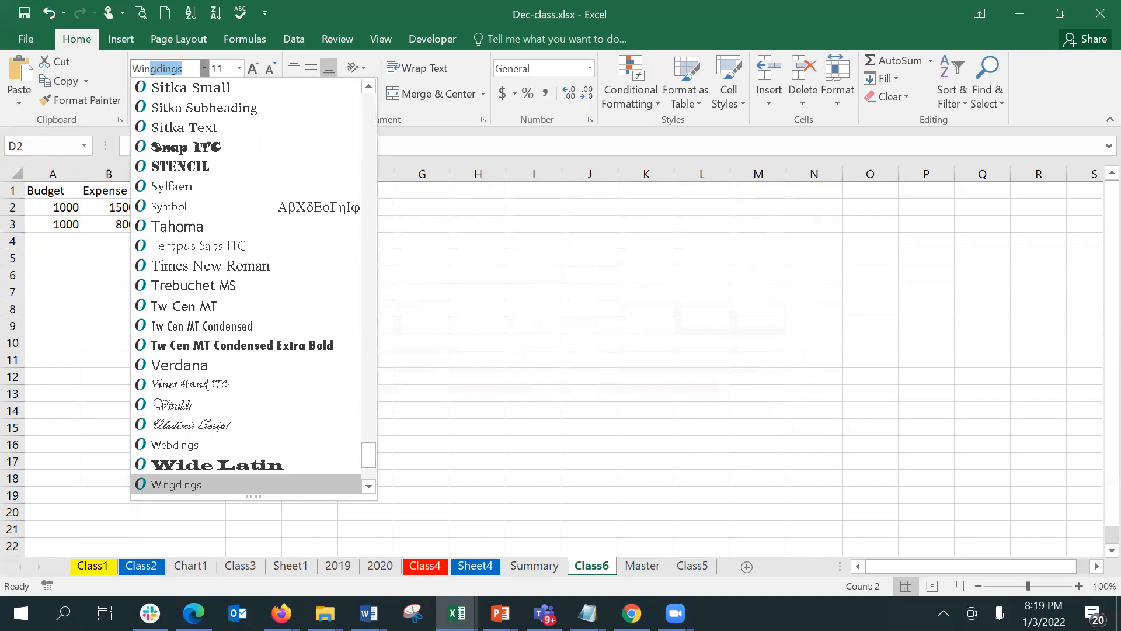
pyautogui.click(222, 484)
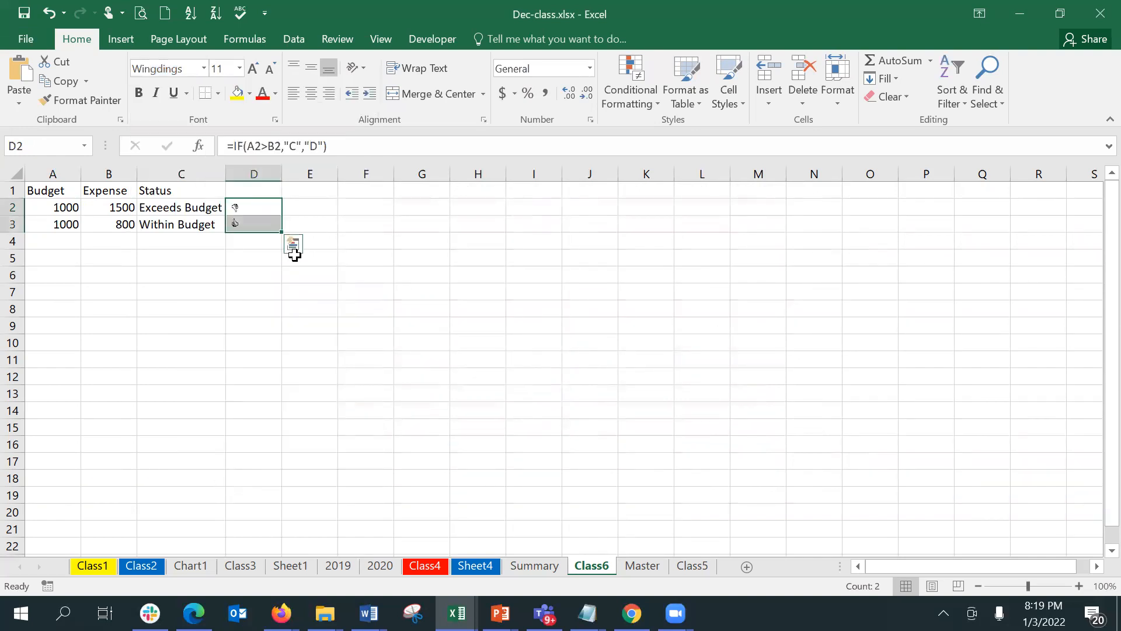
# Give cells D2:D3 a yellow fill and a red font colour
pyautogui.click(1050, 585)
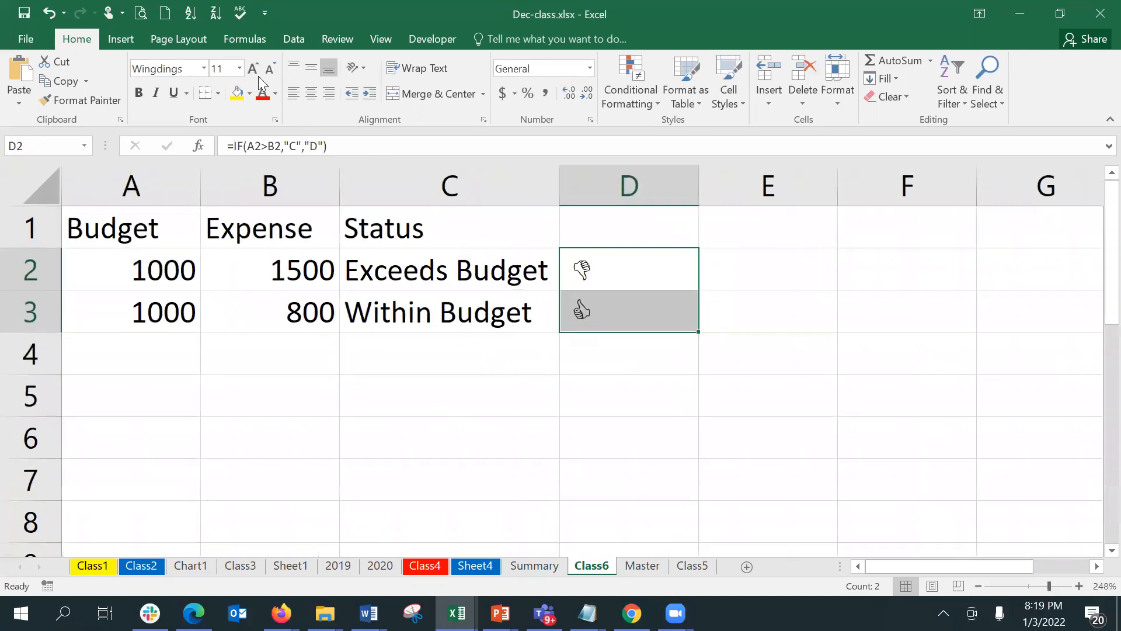
pyautogui.click(236, 93)
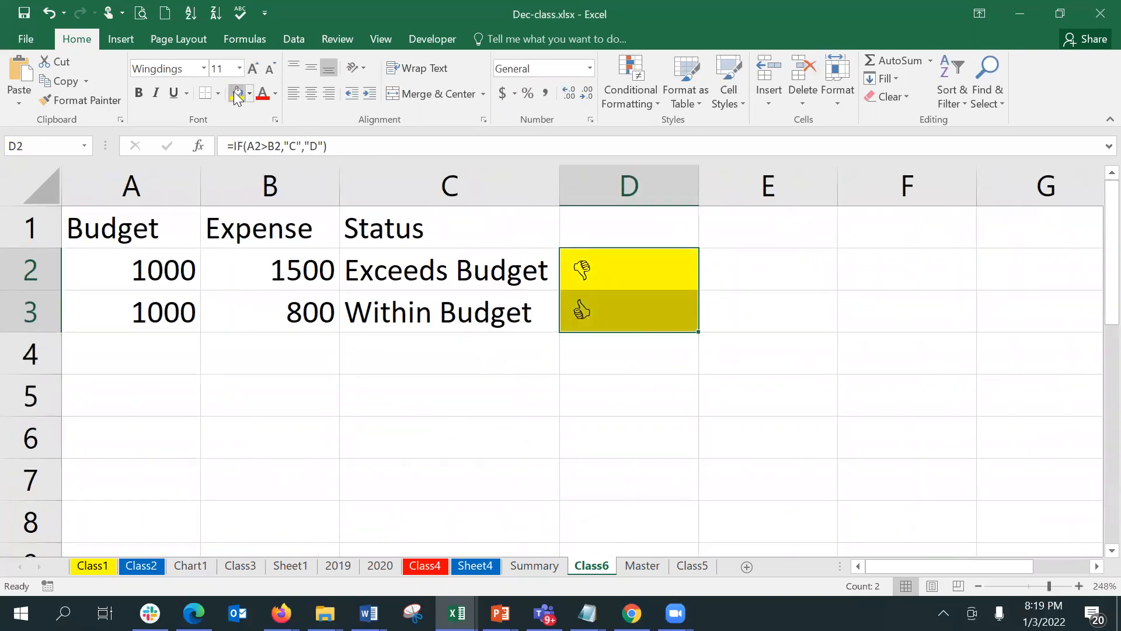
pyautogui.click(262, 93)
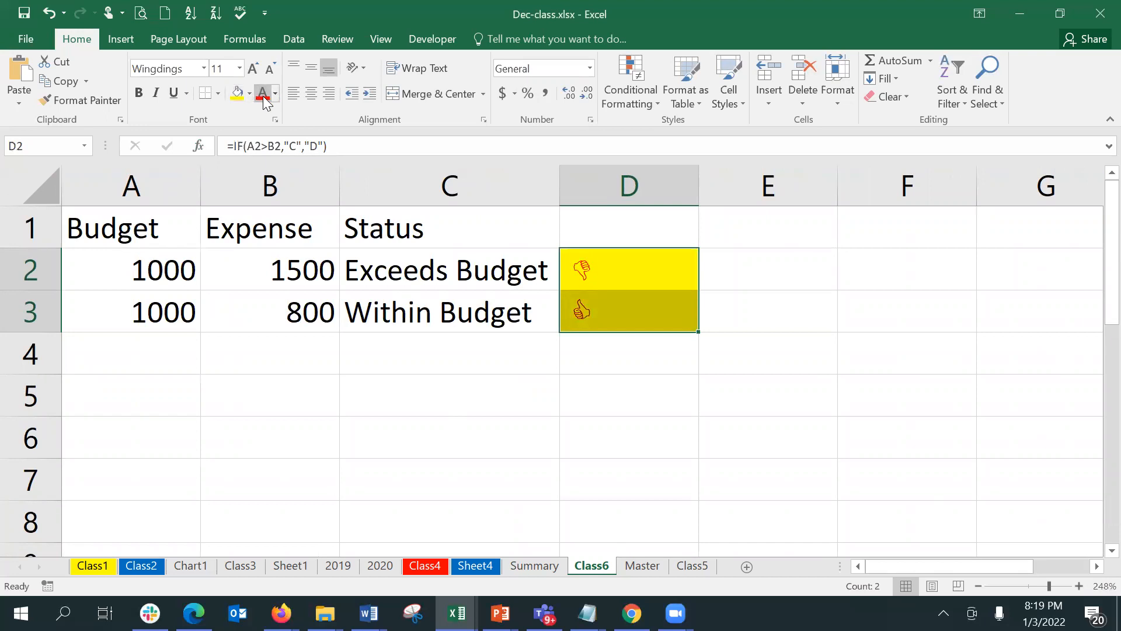
pyautogui.click(604, 368)
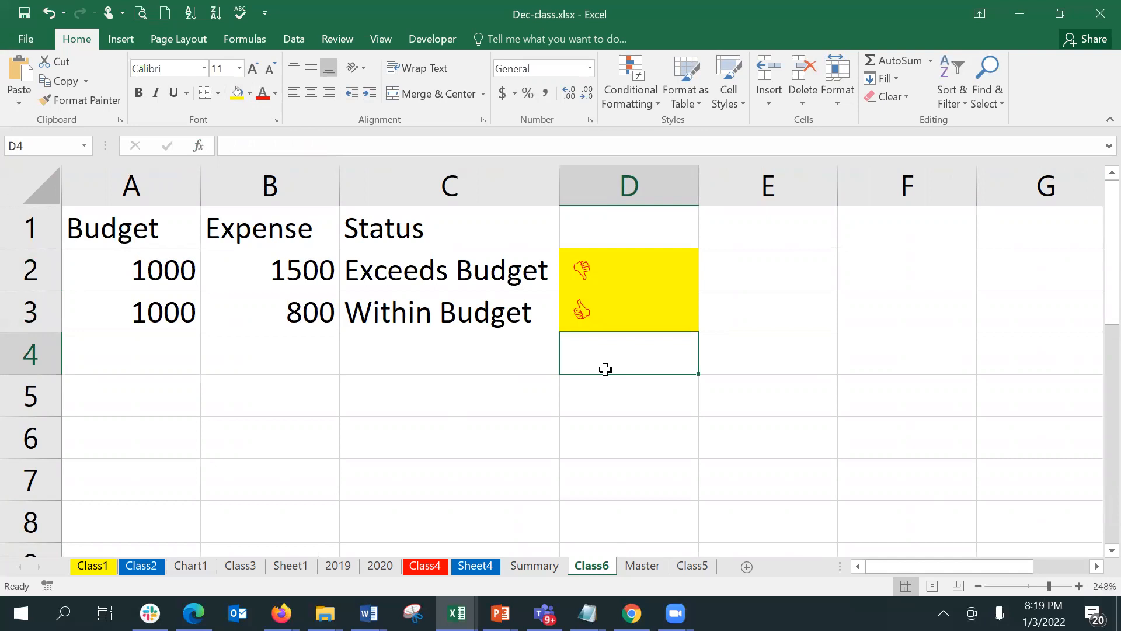
# Examine the logical test and the true and false values in D2's IF function arguments, and reselect D2:D3 to check their font
pyautogui.click(605, 269)
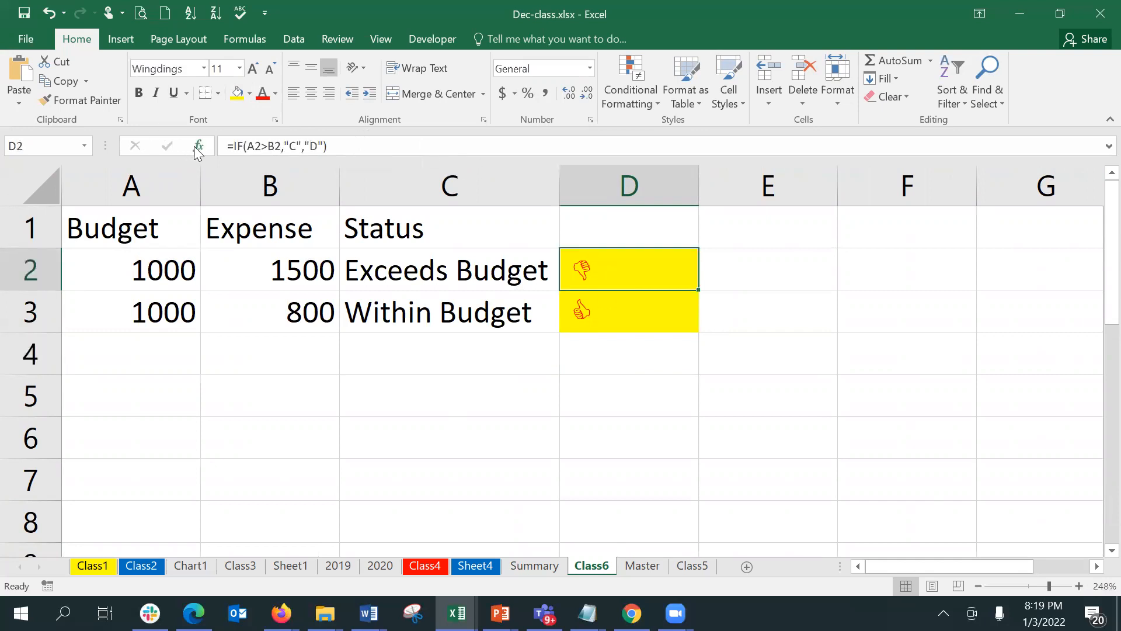
pyautogui.click(199, 145)
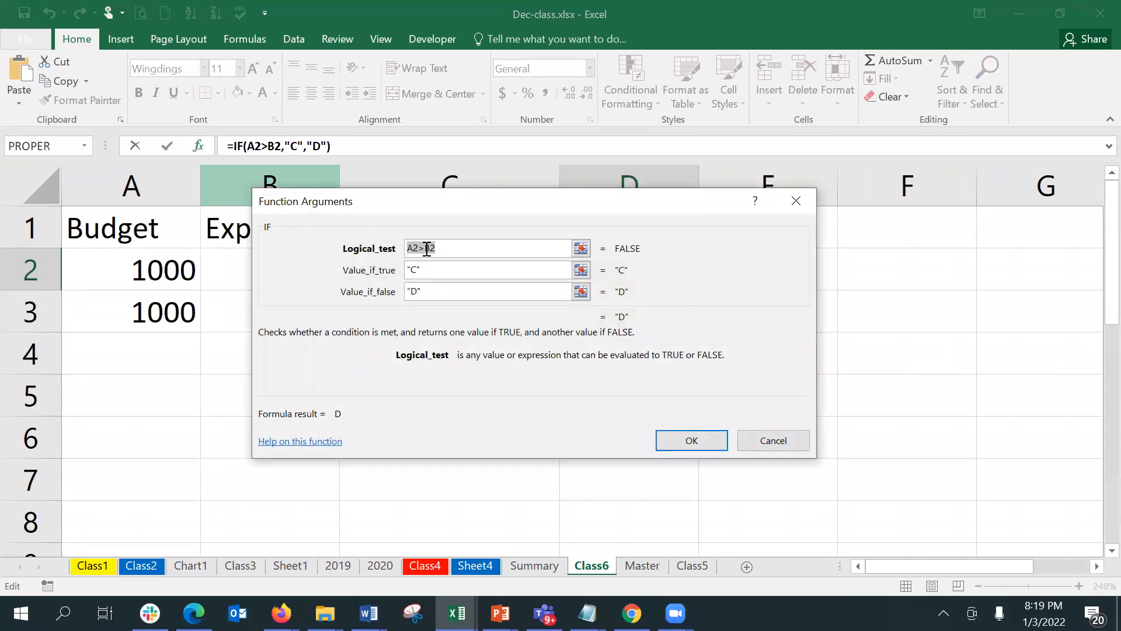
pyautogui.click(423, 270)
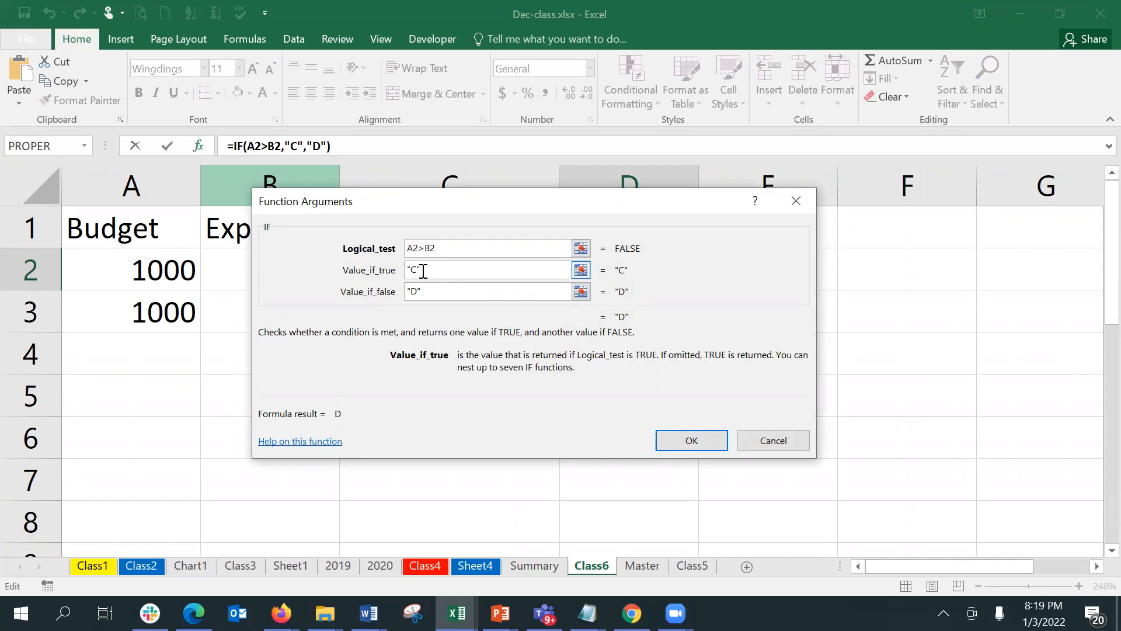
pyautogui.click(421, 289)
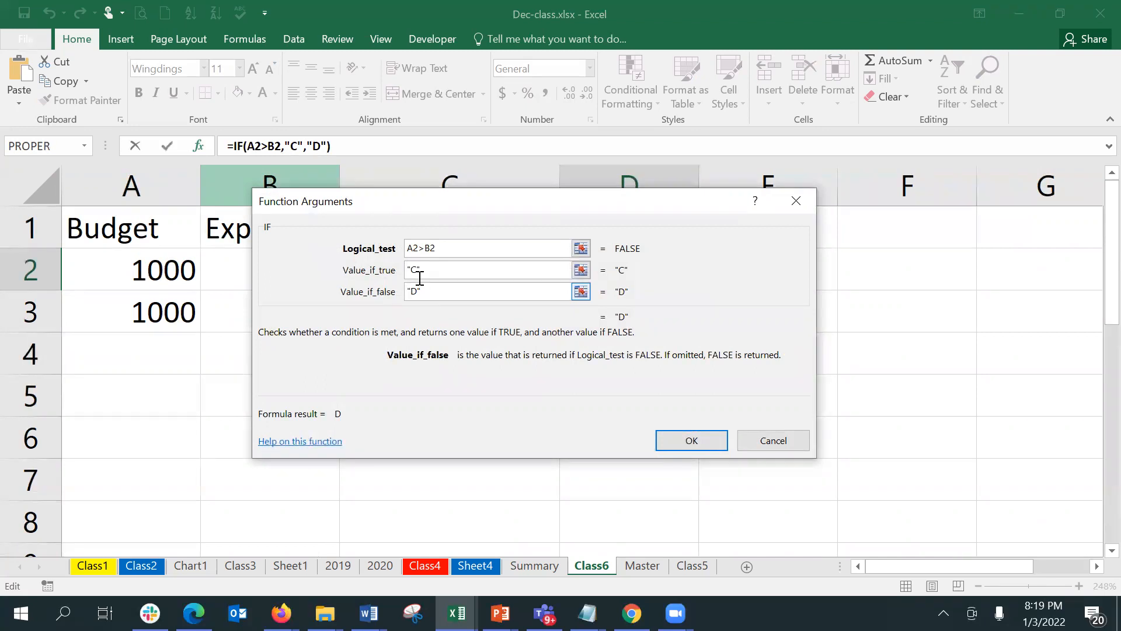
pyautogui.click(698, 437)
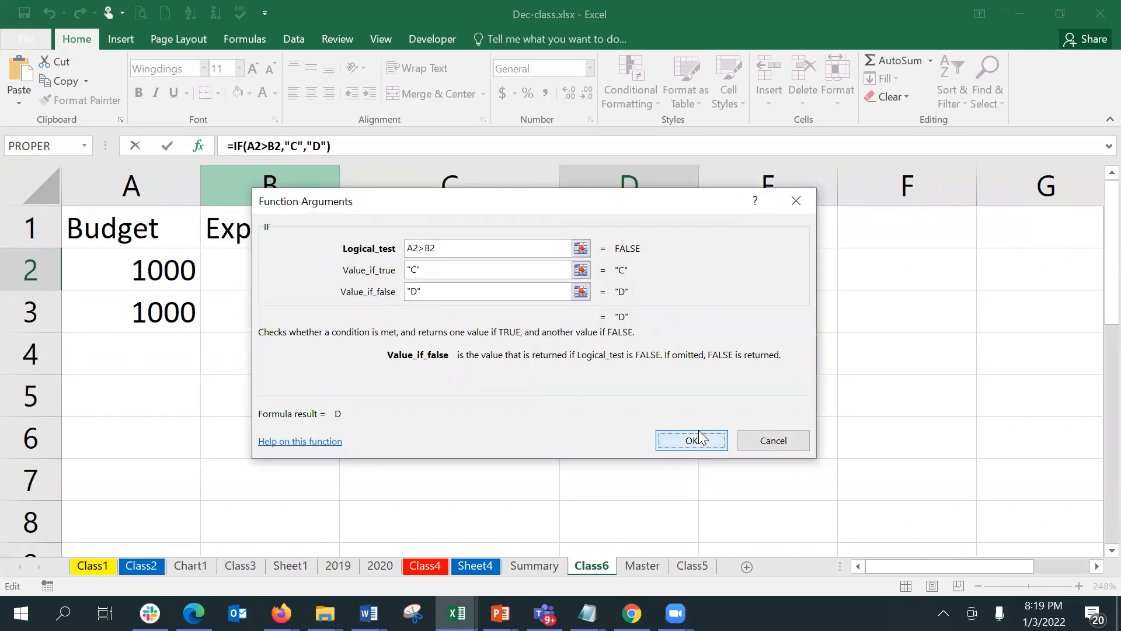
pyautogui.hotkey('shift', 'Down')
pyautogui.hotkey('shift', 'Up')
pyautogui.hotkey('shift', 'Down')
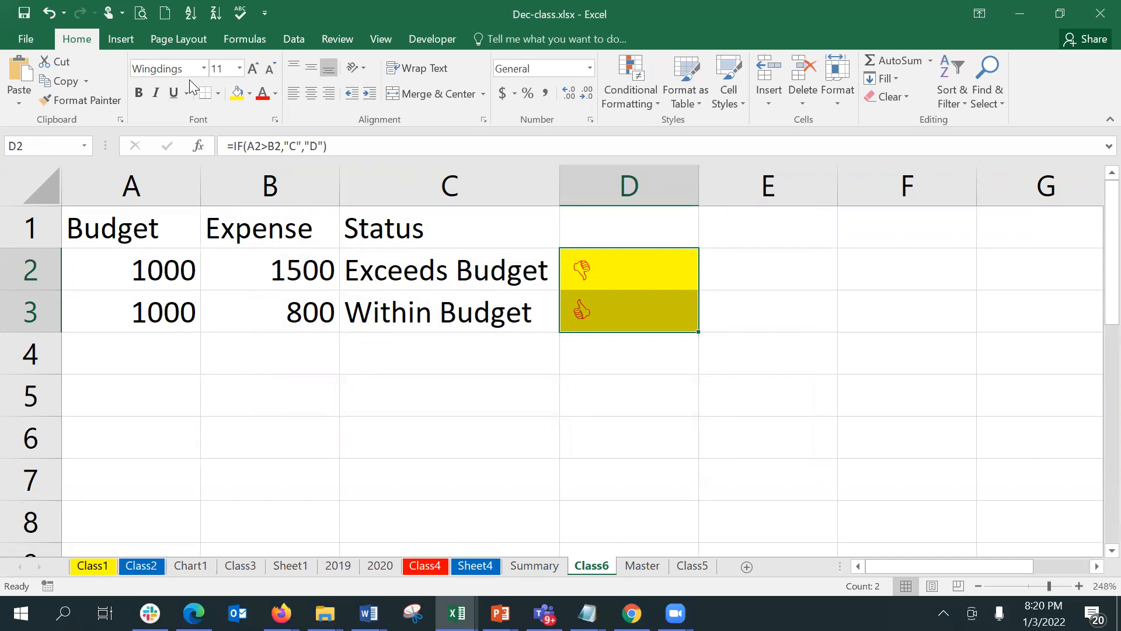
# Enter the heading Marks in F2 and the heading Grade in G2
pyautogui.click(144, 344)
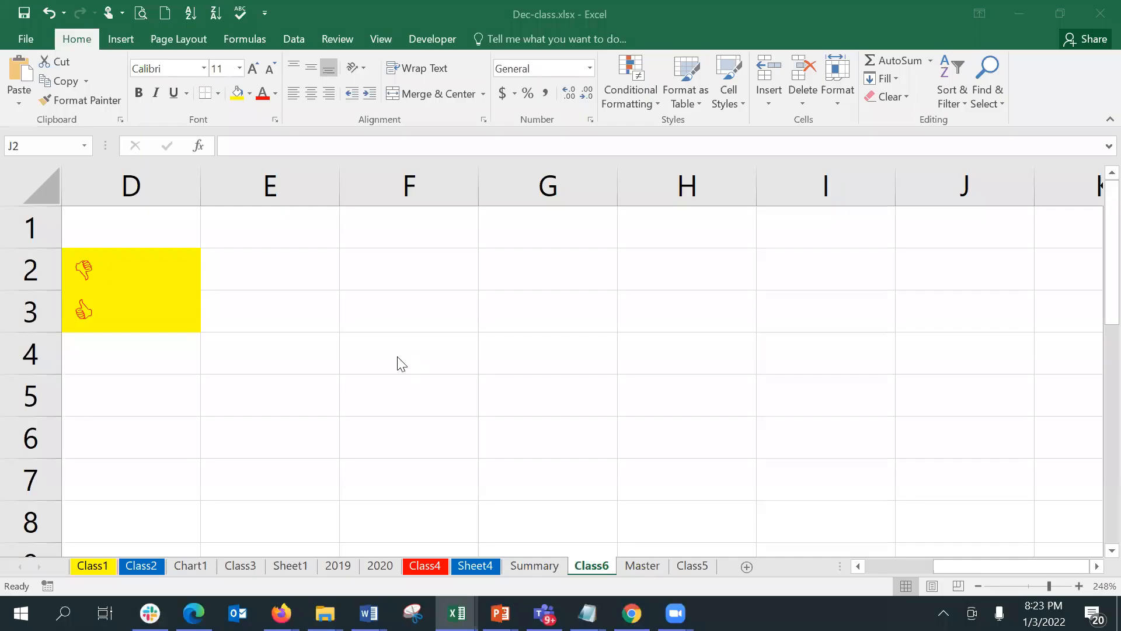
pyautogui.click(516, 269)
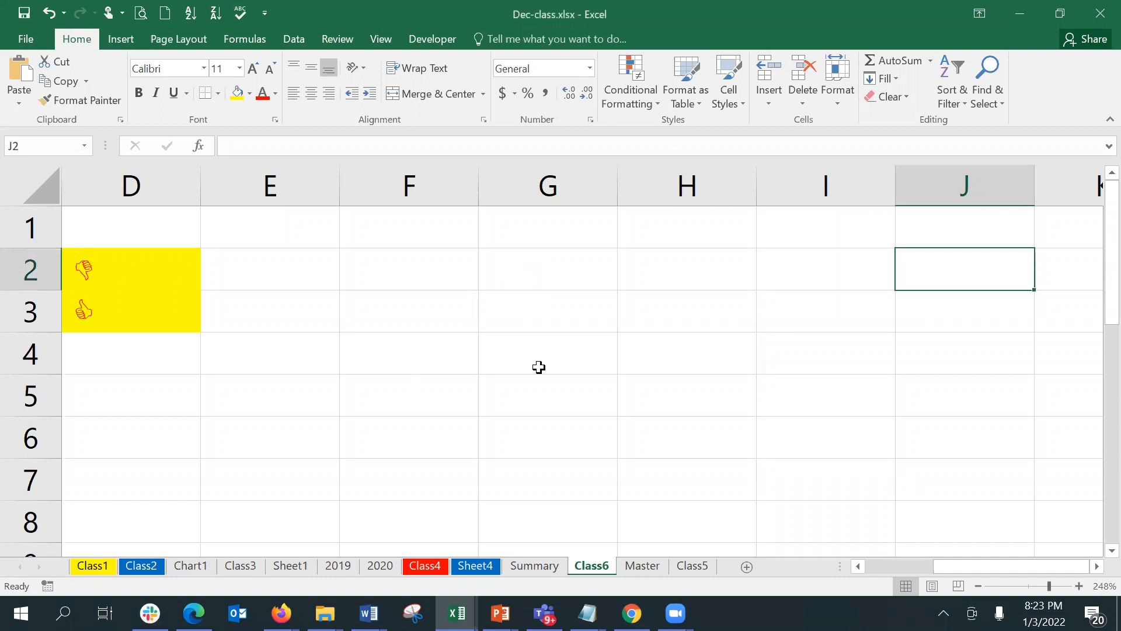
pyautogui.click(369, 296)
pyautogui.press('Up')
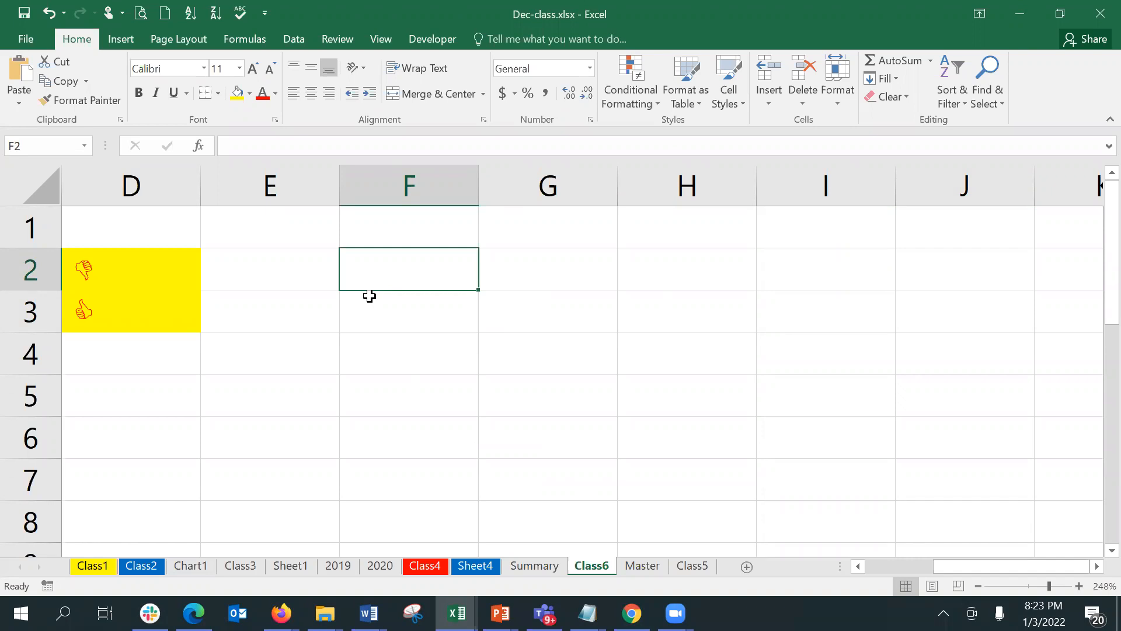
pyautogui.write('Grade')
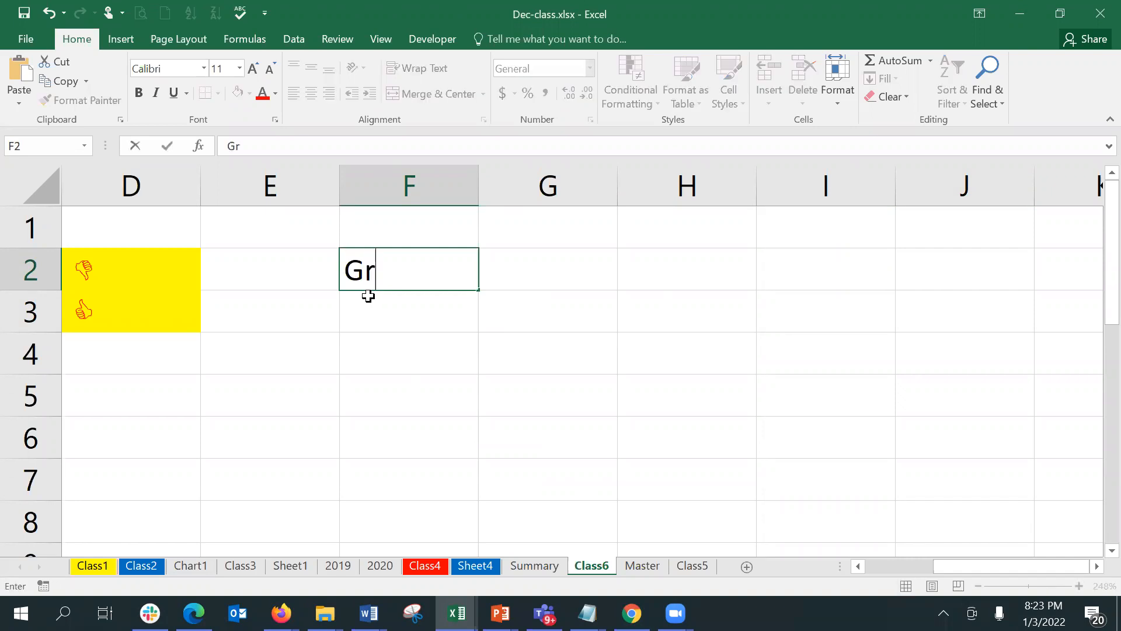
pyautogui.press('BackSpace')
pyautogui.press('BackSpace')
pyautogui.press('BackSpace')
pyautogui.press('BackSpace')
pyautogui.press('BackSpace')
pyautogui.write('<M')
pyautogui.press('BackSpace')
pyautogui.press('BackSpace')
pyautogui.write('Marks')
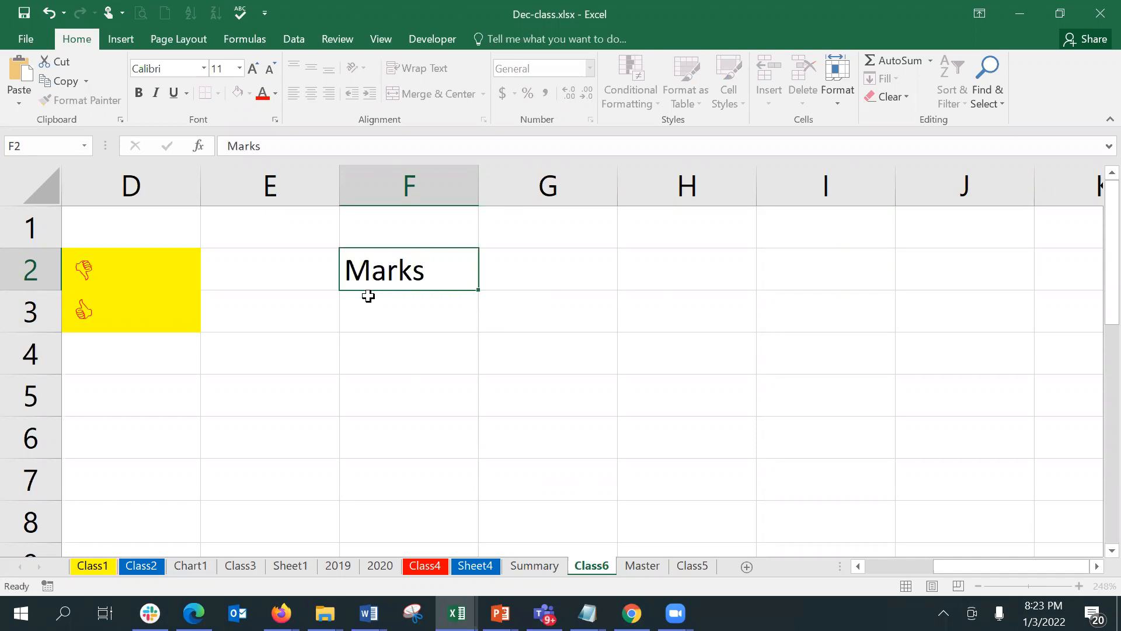
pyautogui.press('Tab')
pyautogui.write('Grade')
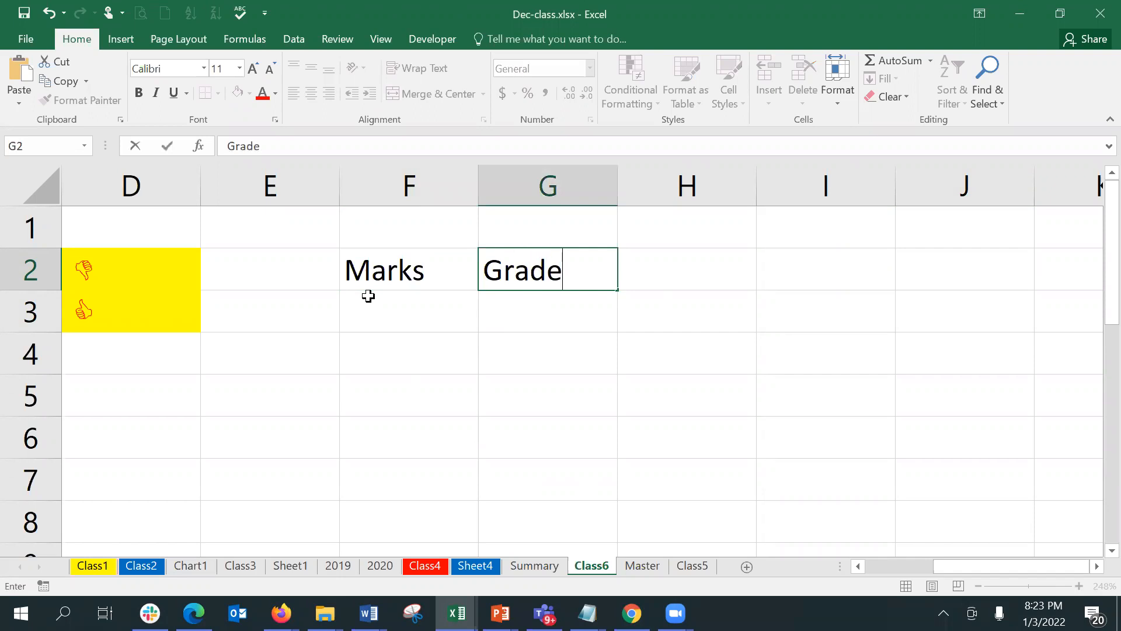
pyautogui.press('Return')
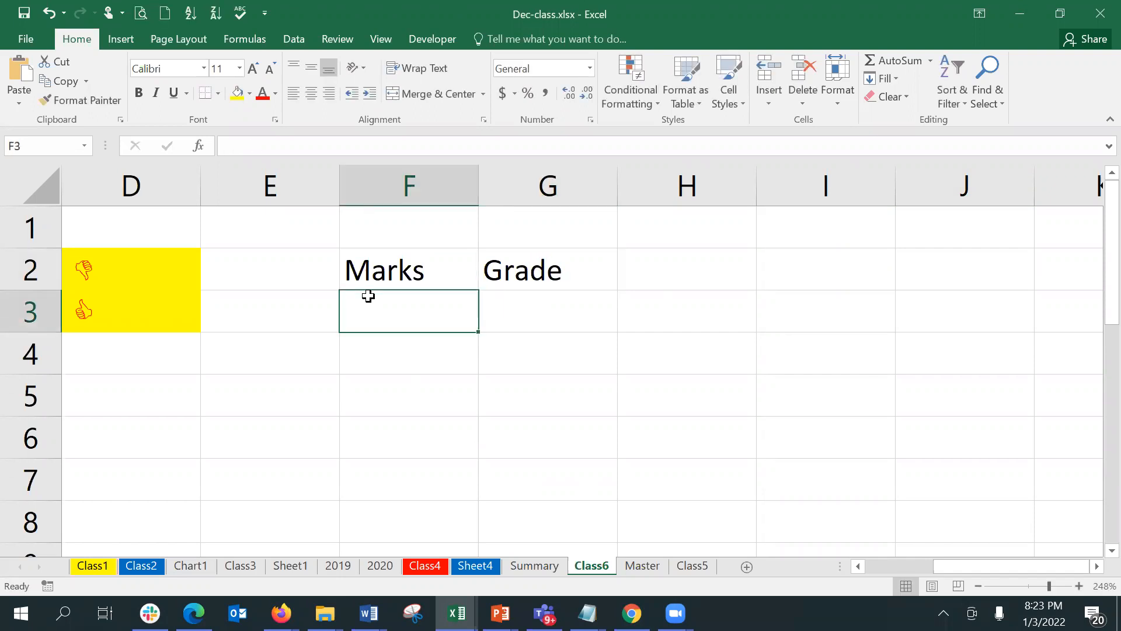
# Enter the marks 90, 70, 50 and 40 in cells F3 to F6
pyautogui.write('90')
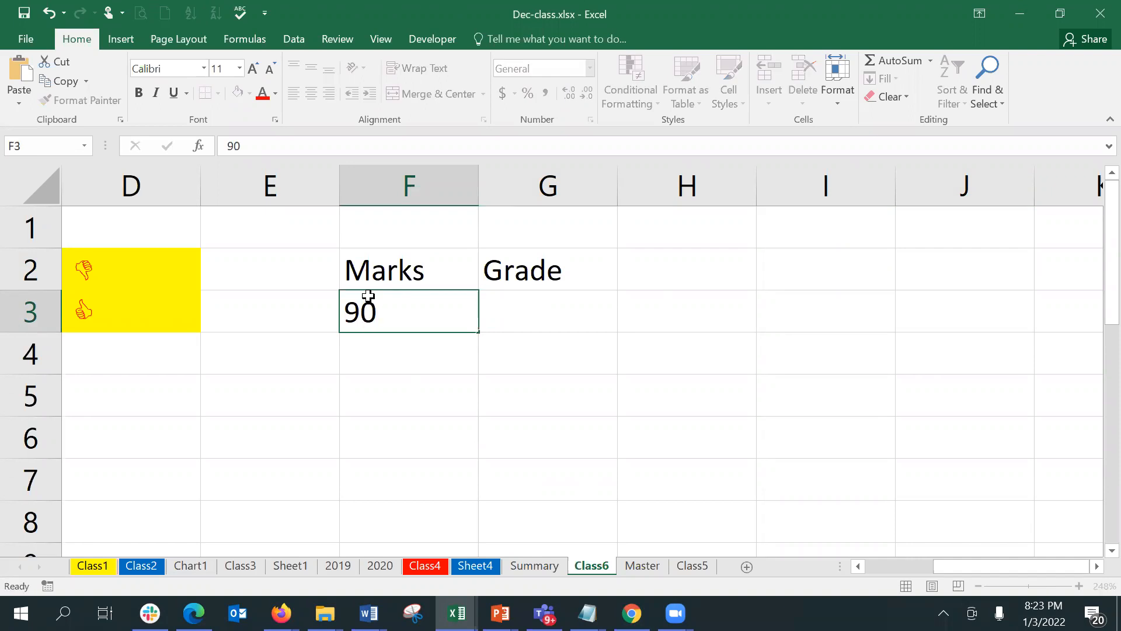
pyautogui.press('Left')
pyautogui.press('Down')
pyautogui.press('Right')
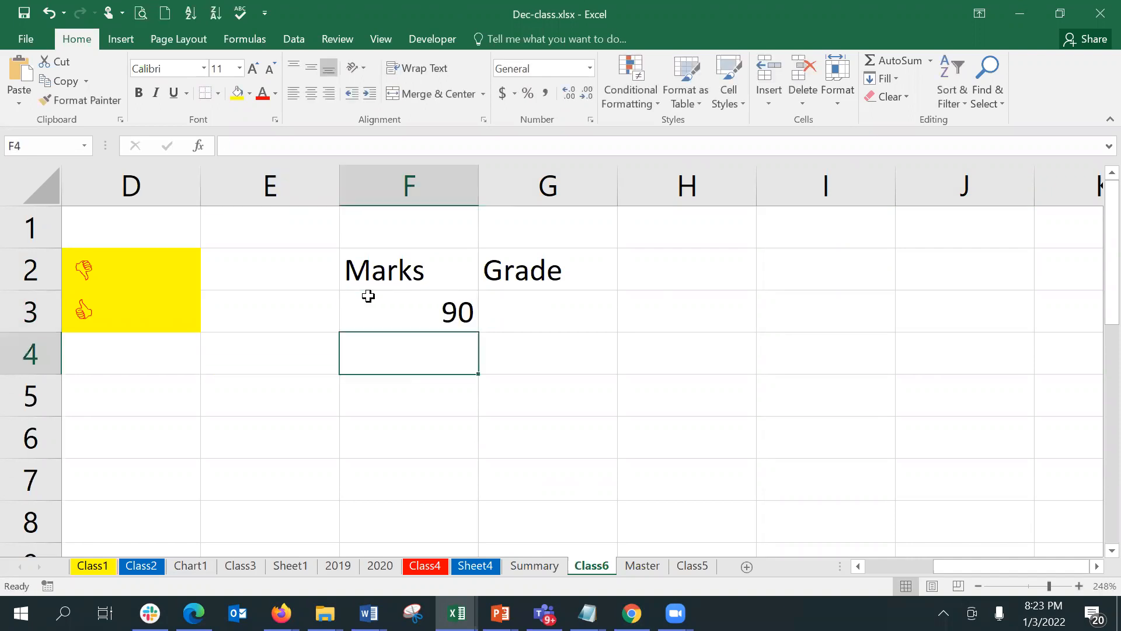
pyautogui.write('70')
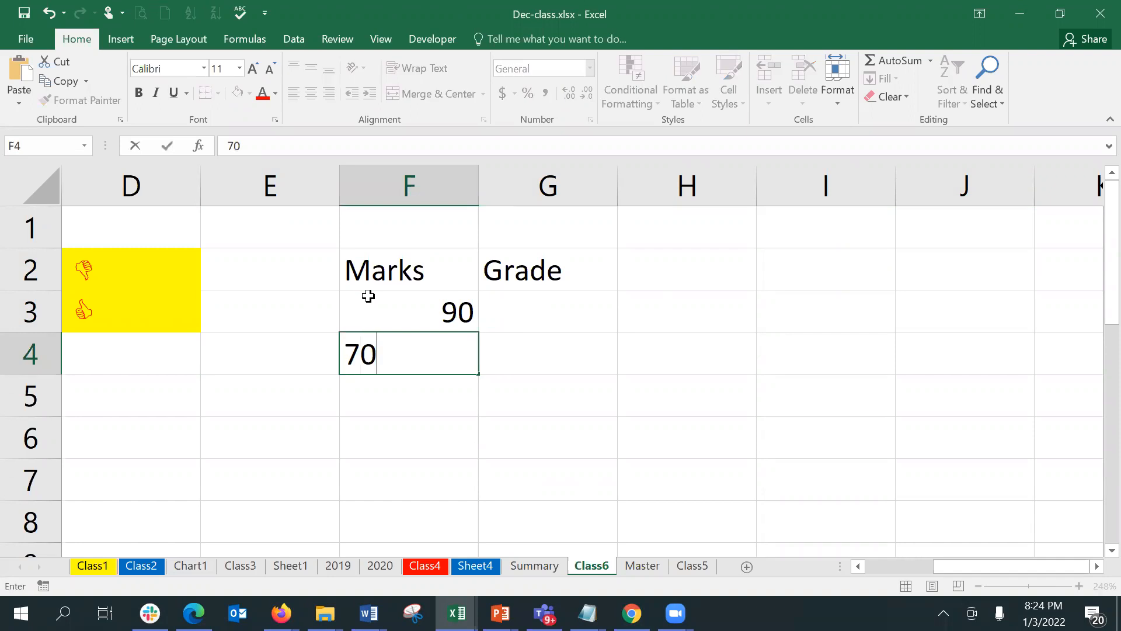
pyautogui.press('Return')
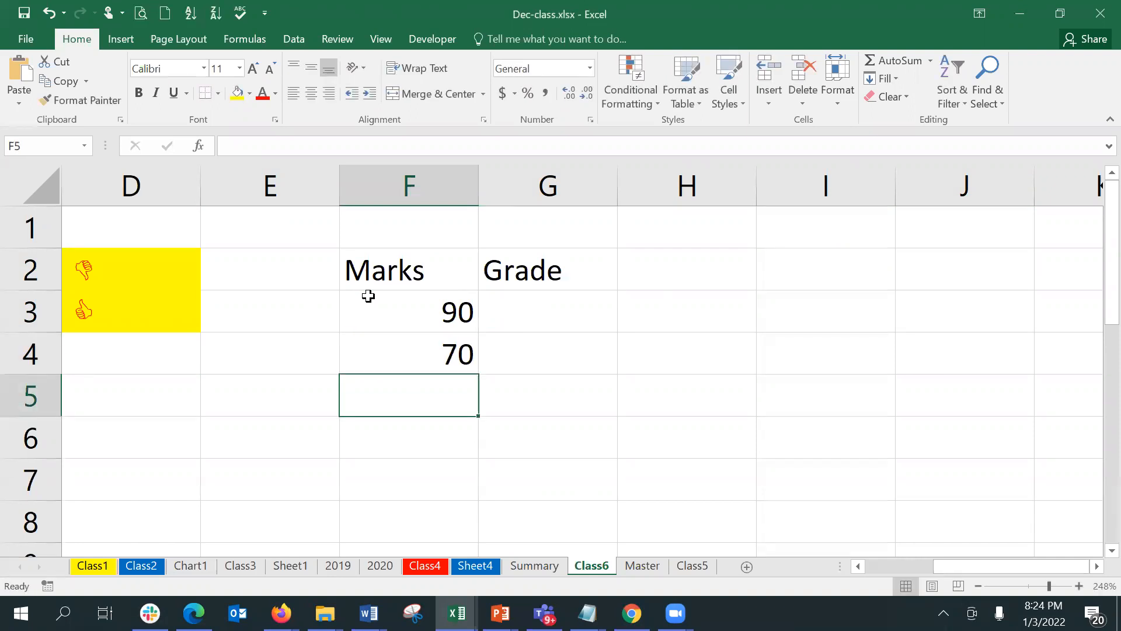
pyautogui.write('50')
pyautogui.press('Return')
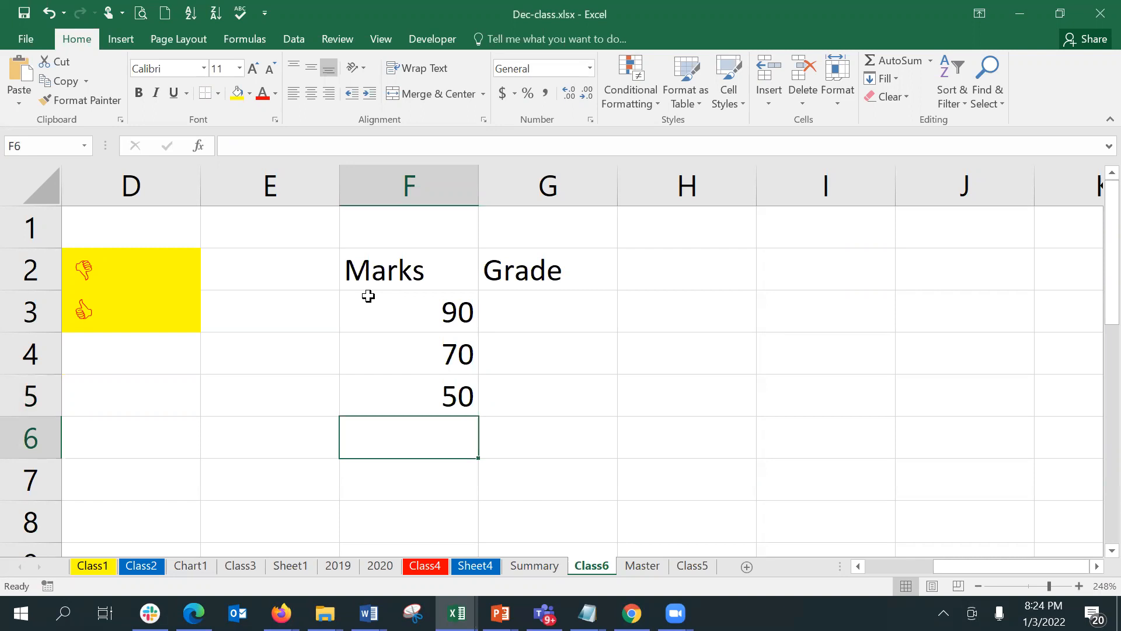
pyautogui.write('40')
pyautogui.press('Left')
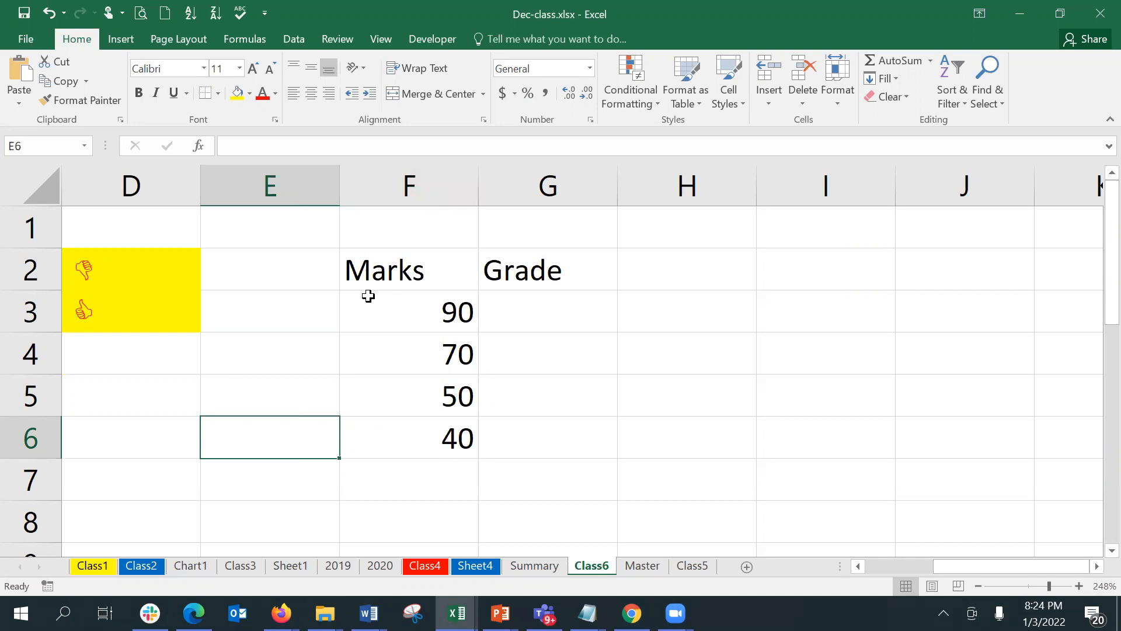
# Enter "greater than" in E3 and autofit the width of column E
pyautogui.press('Up')
pyautogui.press('Up')
pyautogui.press('Up')
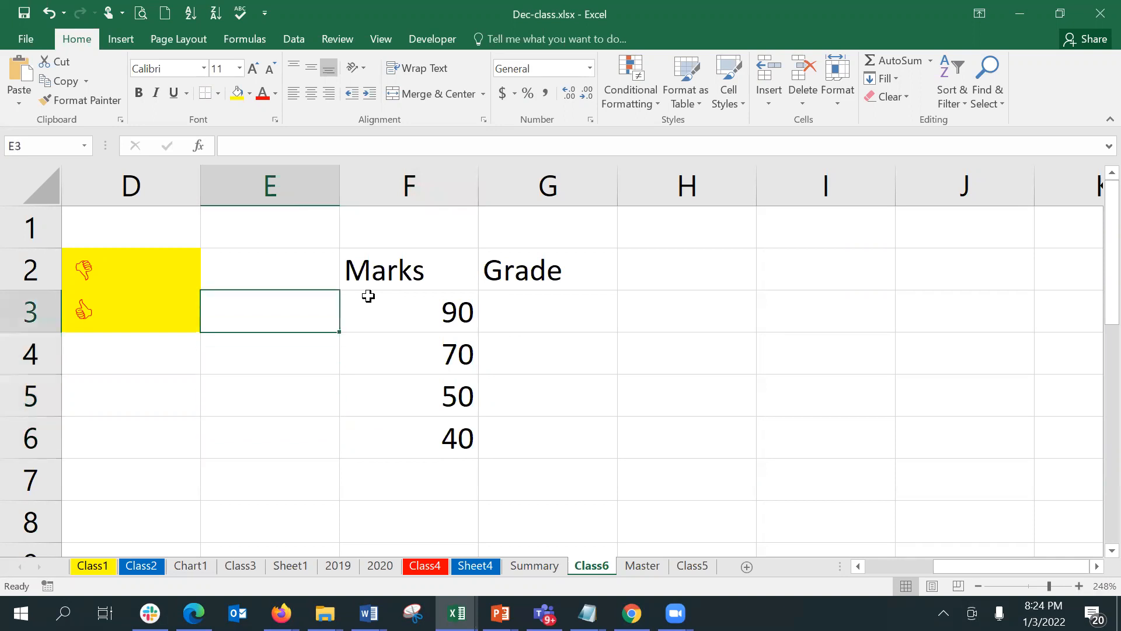
pyautogui.write('gret')
pyautogui.press('BackSpace')
pyautogui.write('ate')
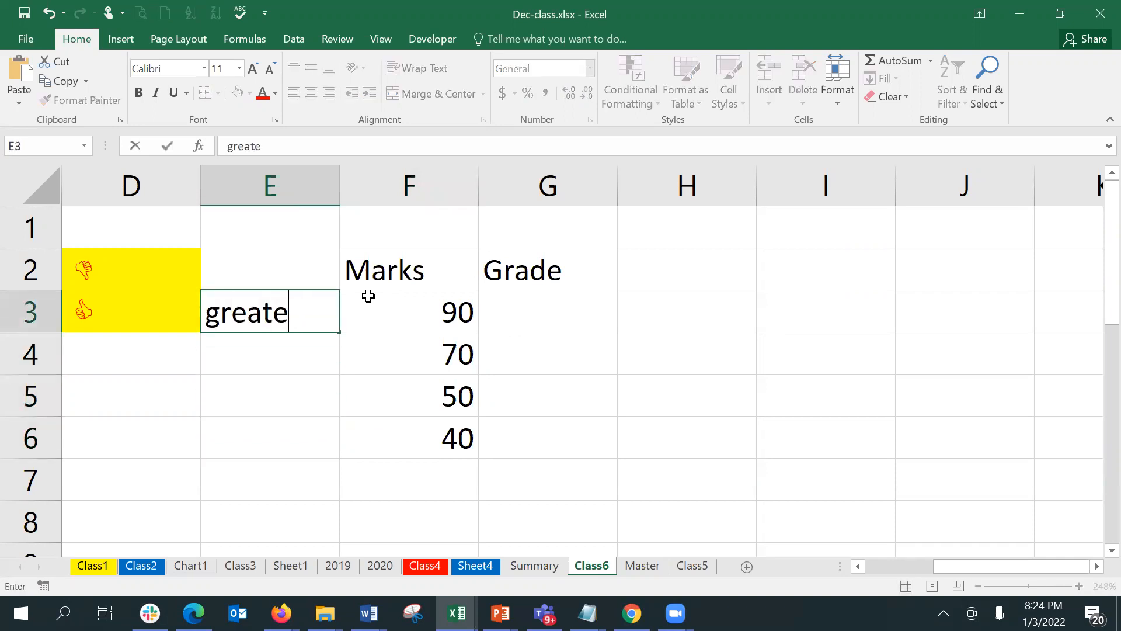
pyautogui.write('r than')
pyautogui.press('Return')
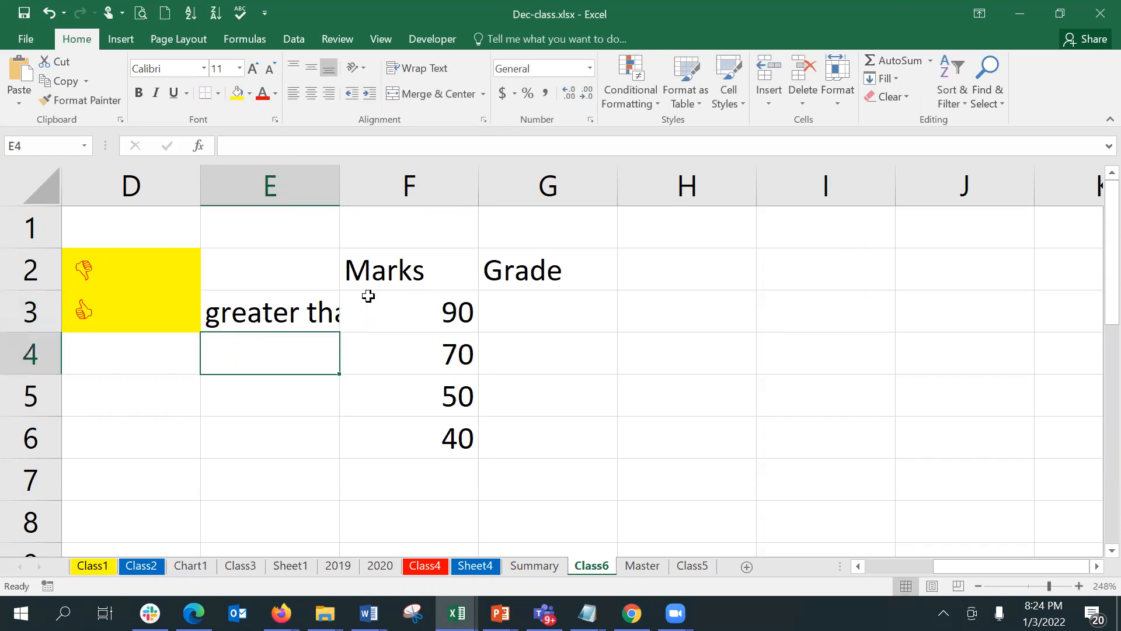
pyautogui.doubleClick(339, 184)
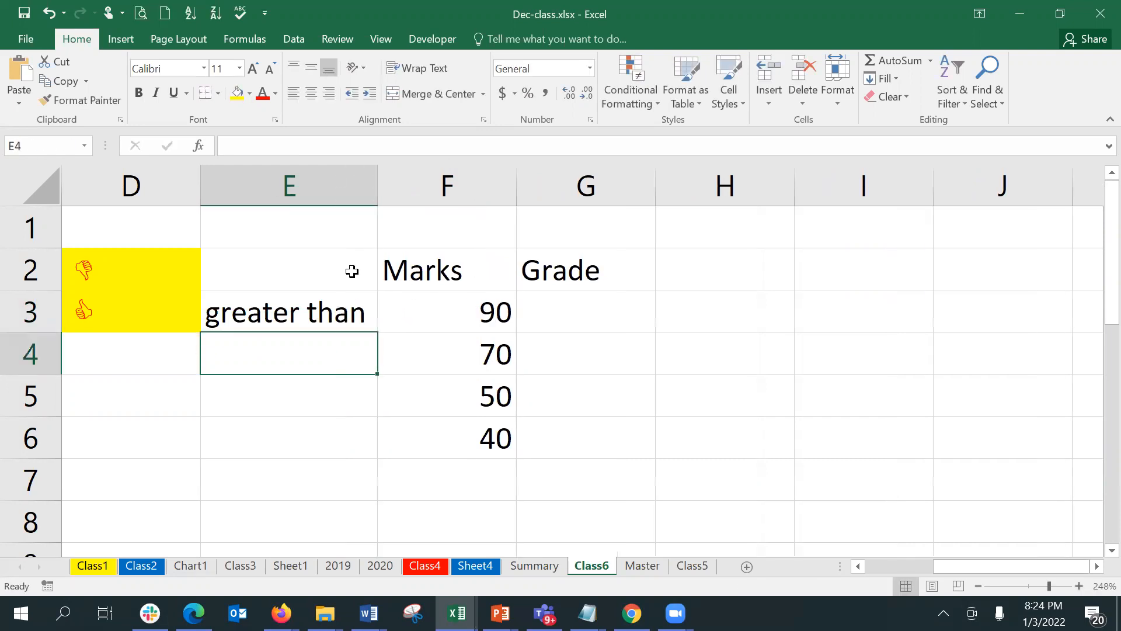
# Fill the "greater than" label from E3 down to E5
pyautogui.press('Up')
pyautogui.hotkey('shift', 'Down')
pyautogui.hotkey('shift', 'Down')
pyautogui.hotkey('shift', 'Down')
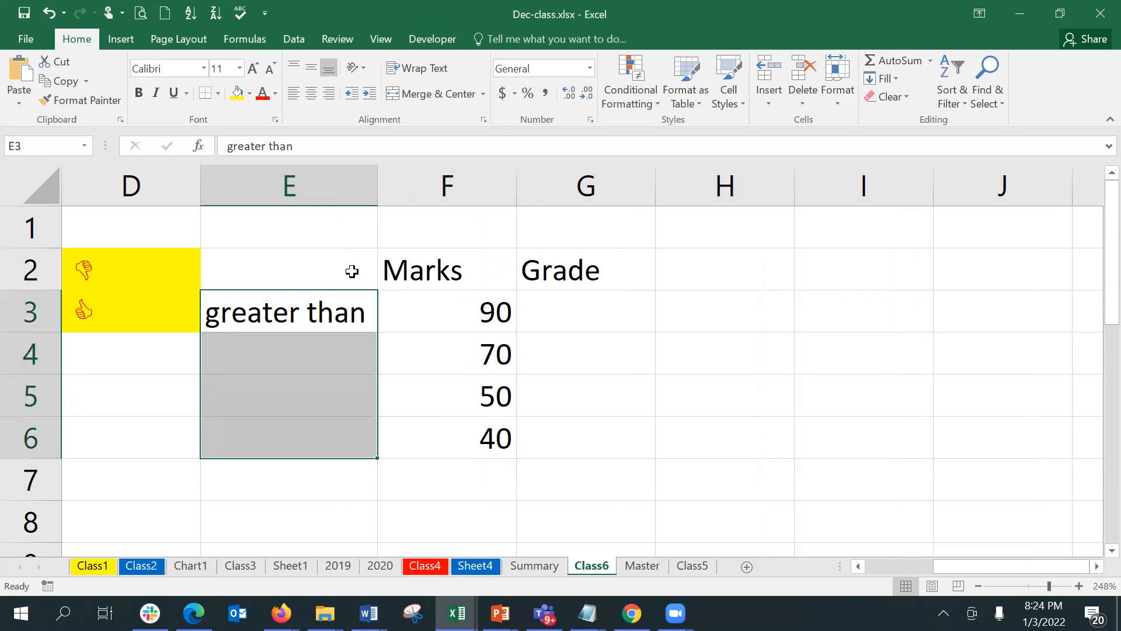
pyautogui.click(352, 271)
pyautogui.press('Down')
pyautogui.hotkey('shift', 'Down')
pyautogui.hotkey('shift', 'Down')
pyautogui.hotkey('shift', 'Down')
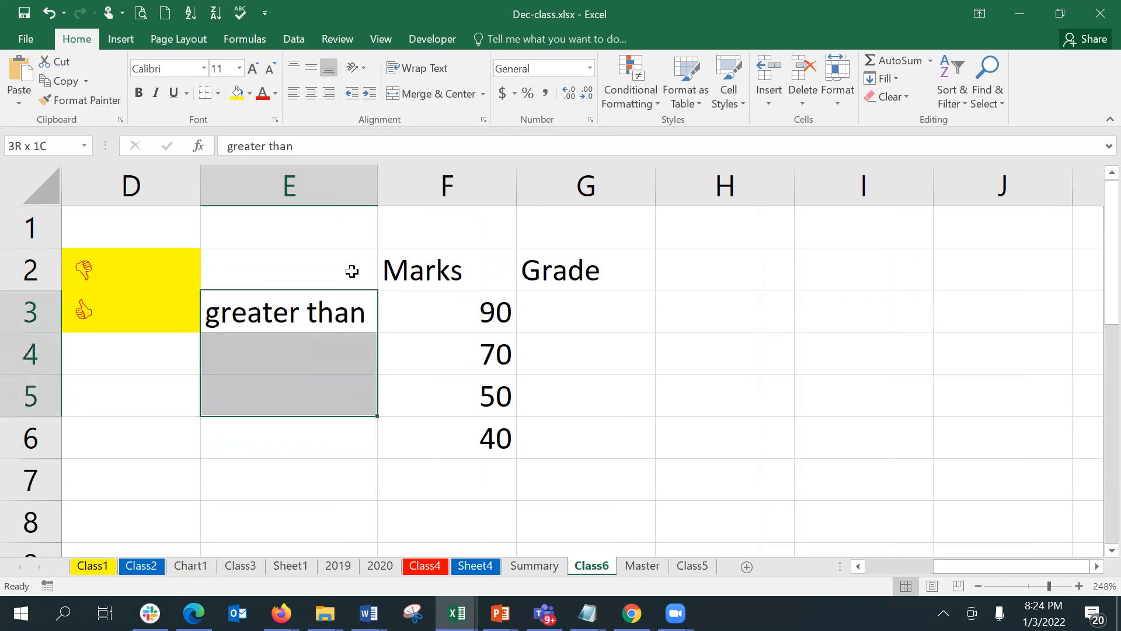
pyautogui.hotkey('shift', 'Up')
pyautogui.hotkey('ctrl', 'd')
# Enter "less than" in E6 beside the mark of 40
pyautogui.press('Down')
pyautogui.press('Down')
pyautogui.press('Down')
pyautogui.write('less than')
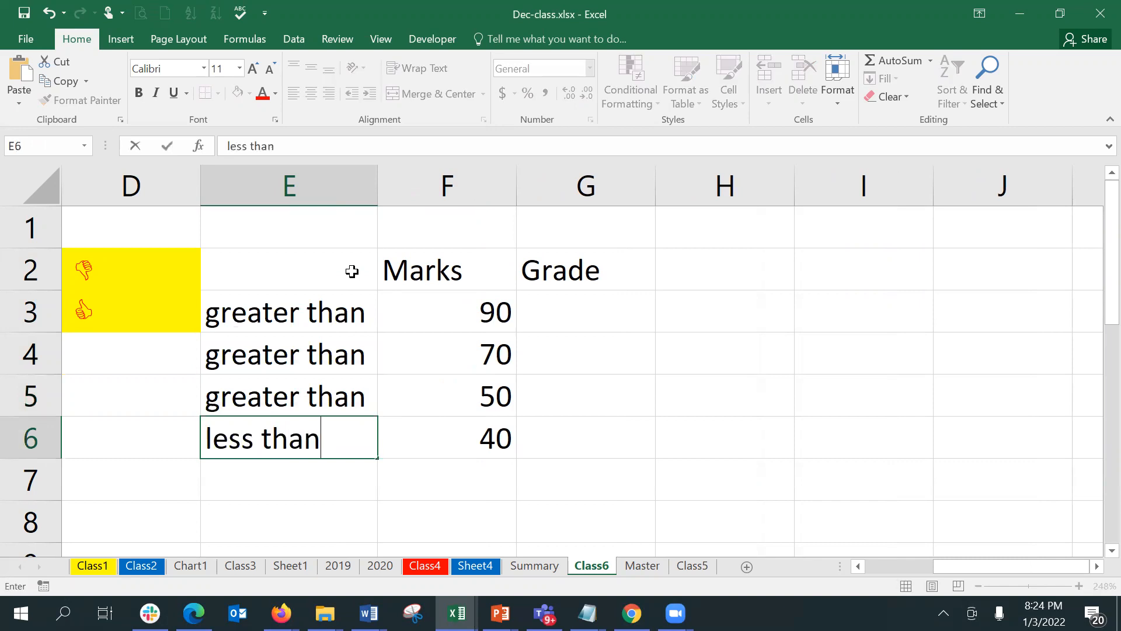
# Enter a grade of five asterisks (*****) in G3 beside the mark of 90
pyautogui.press('Tab')
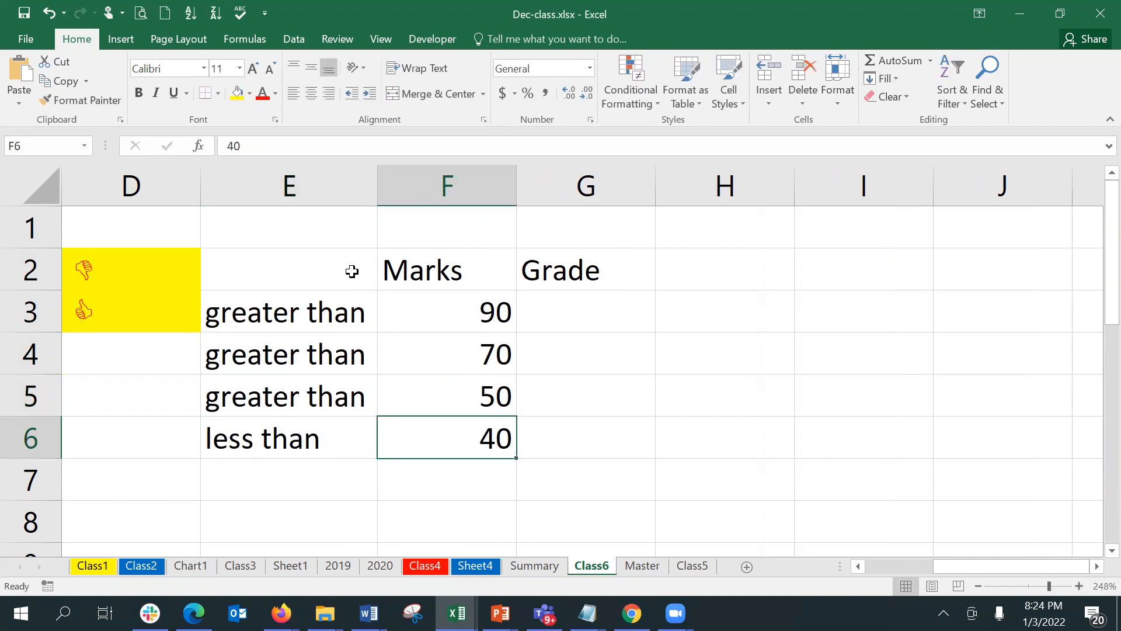
pyautogui.press('Up')
pyautogui.press('Up')
pyautogui.press('Up')
pyautogui.press('Right')
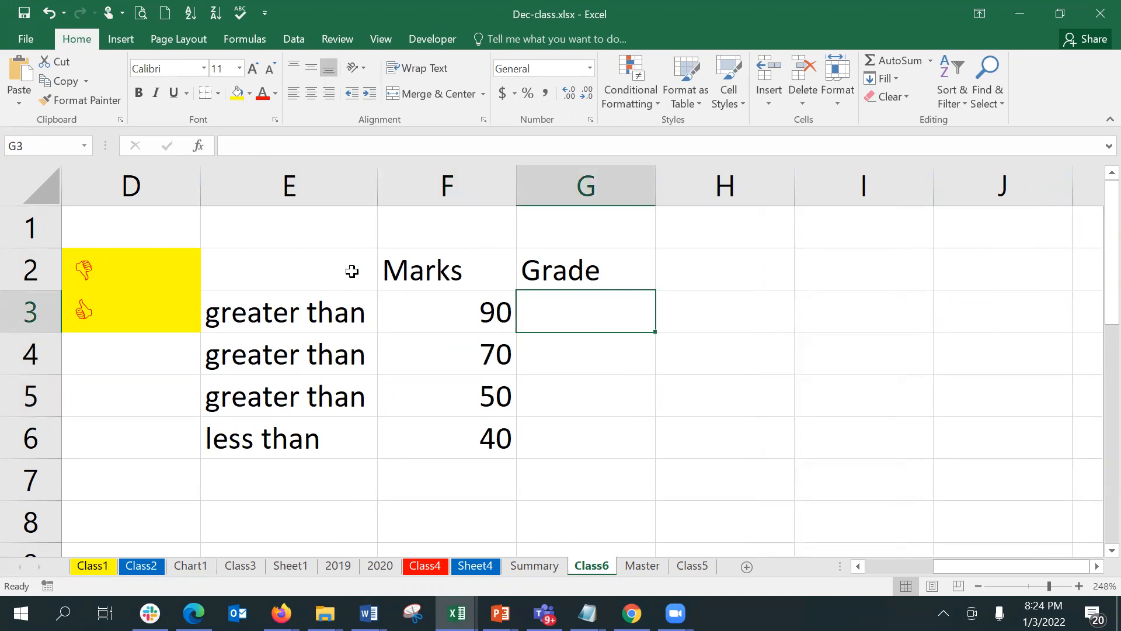
pyautogui.write("'")
pyautogui.press('BackSpace')
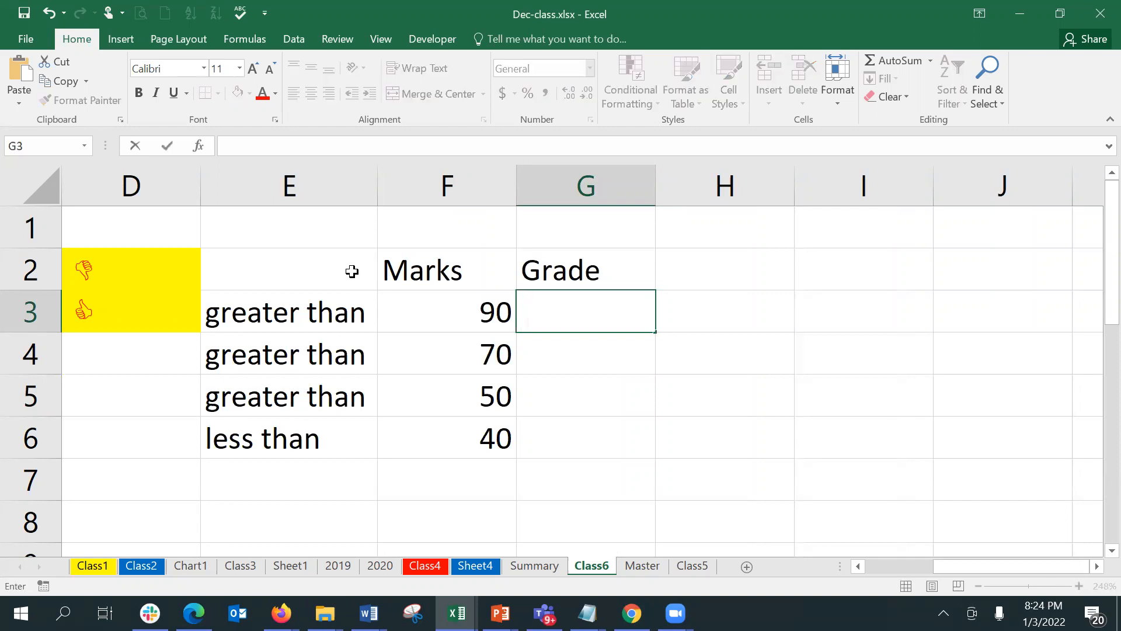
pyautogui.write('*****')
pyautogui.press('Return')
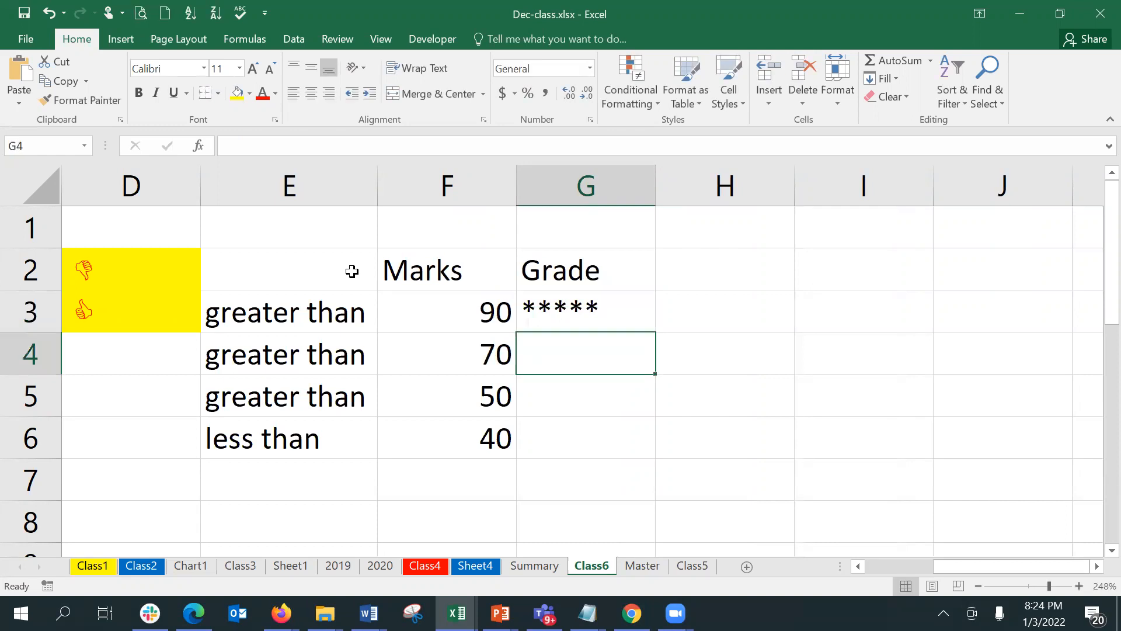
# Enter the grades ****, *** and * in cells G4, G5 and G6
pyautogui.write('****')
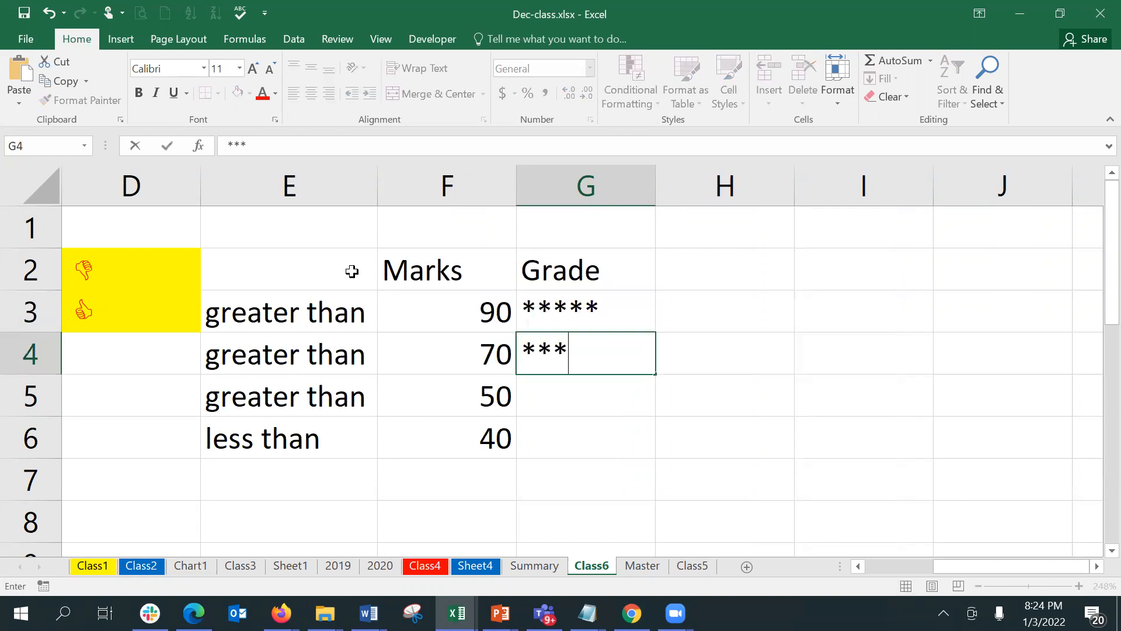
pyautogui.press('Return')
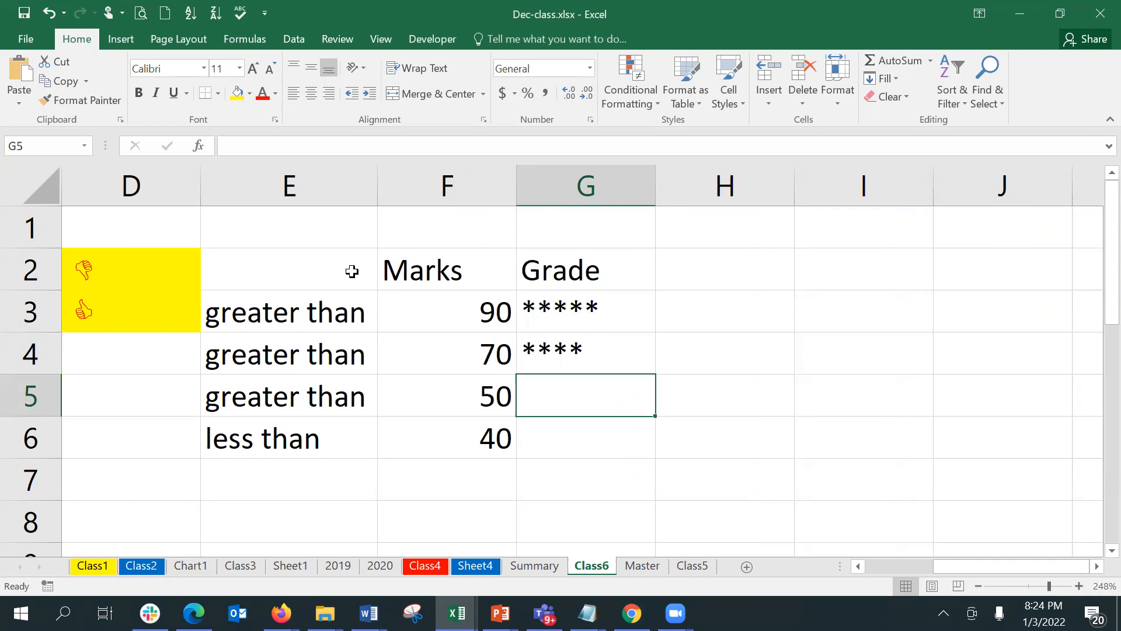
pyautogui.write('**')
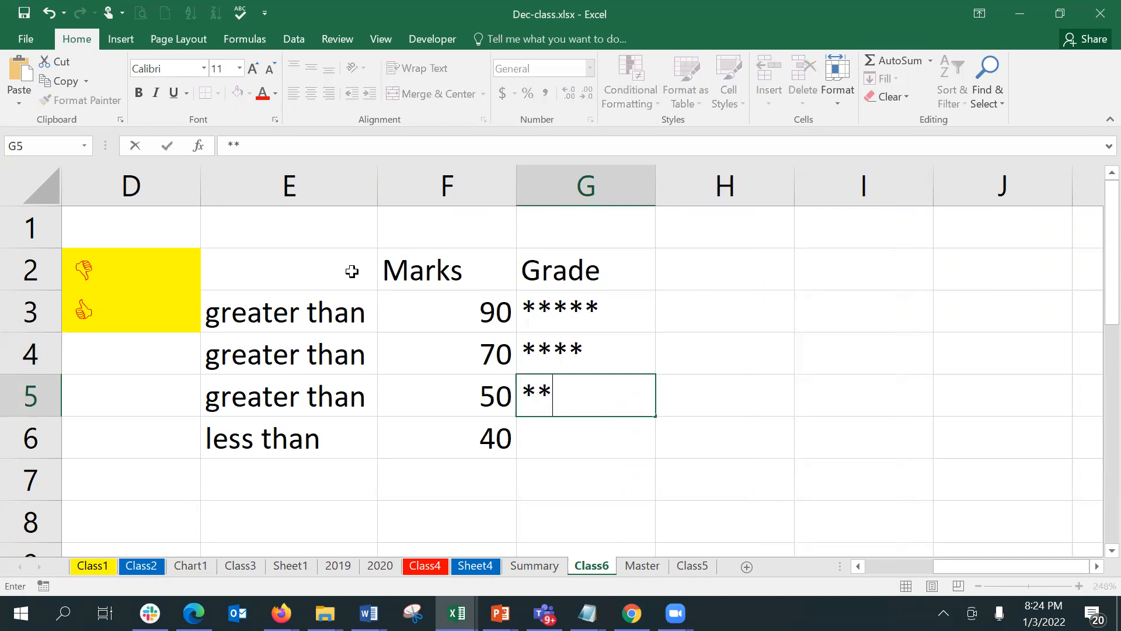
pyautogui.write('*')
pyautogui.press('Return')
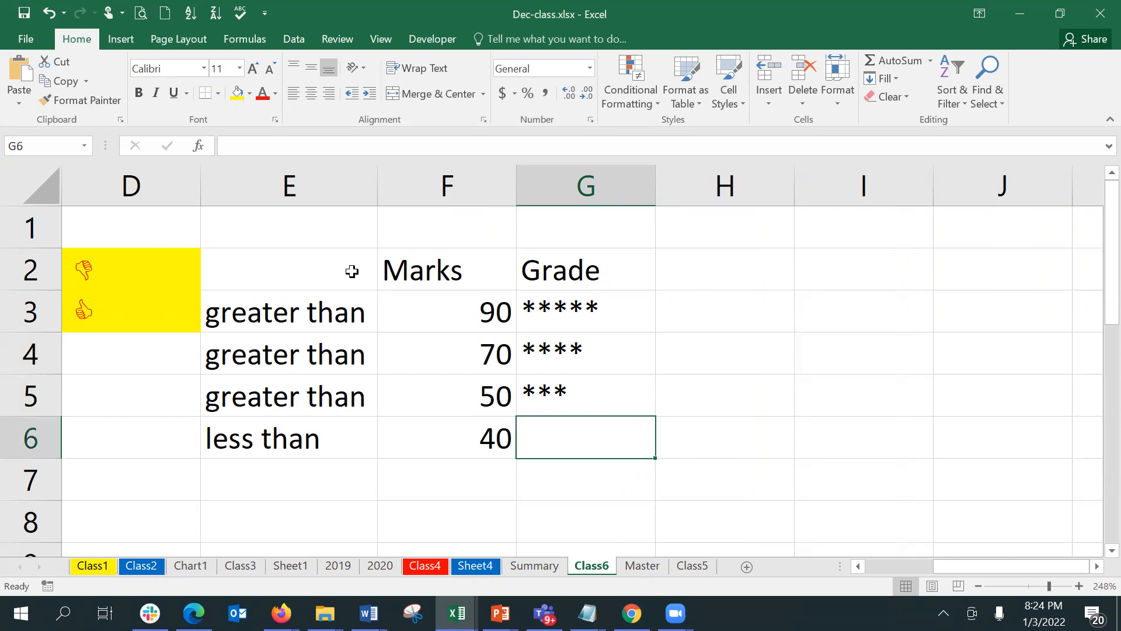
pyautogui.write('*')
pyautogui.press('Return')
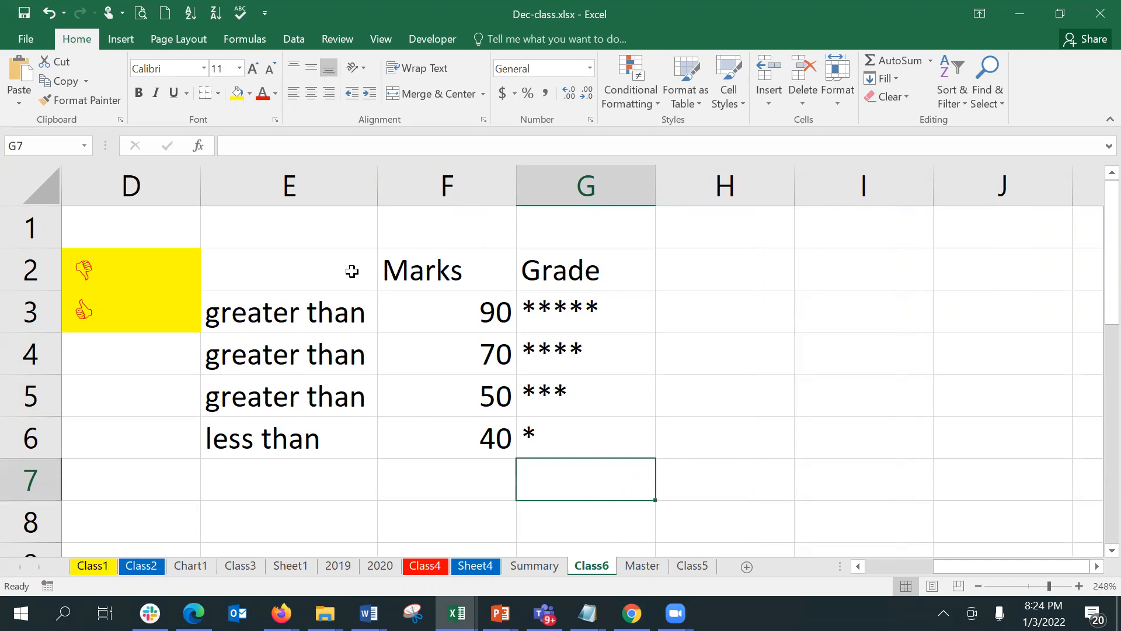
# Enter the heading "Name of Student" in F8 below the grade threshold table
pyautogui.press('Down')
pyautogui.press('Down')
pyautogui.press('Down')
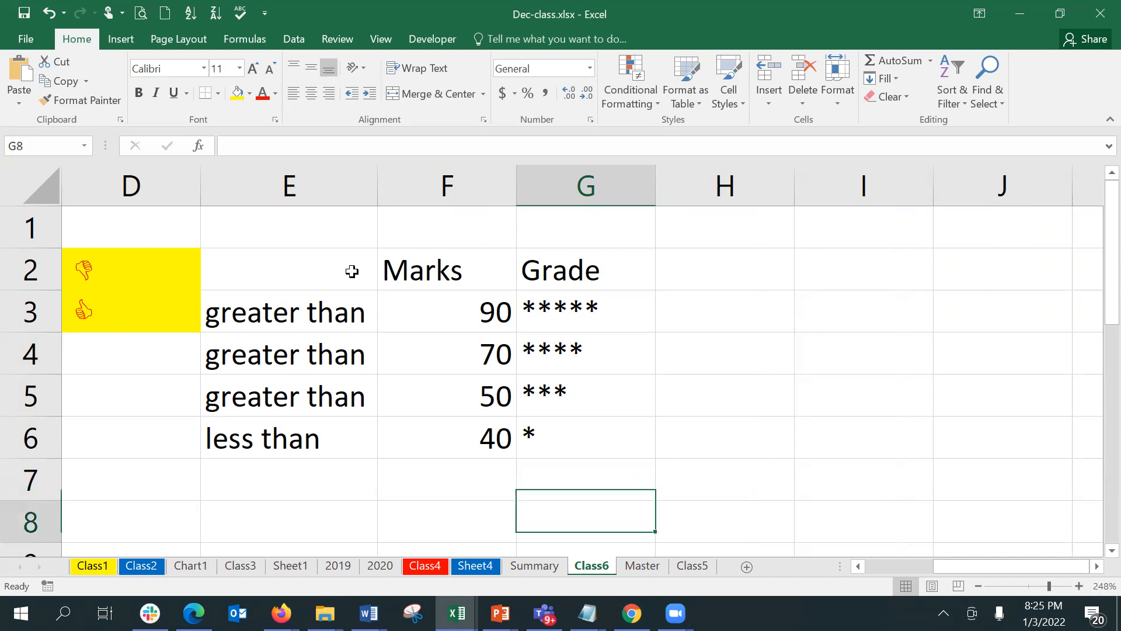
pyautogui.press('Up')
pyautogui.press('Up')
pyautogui.press('Left')
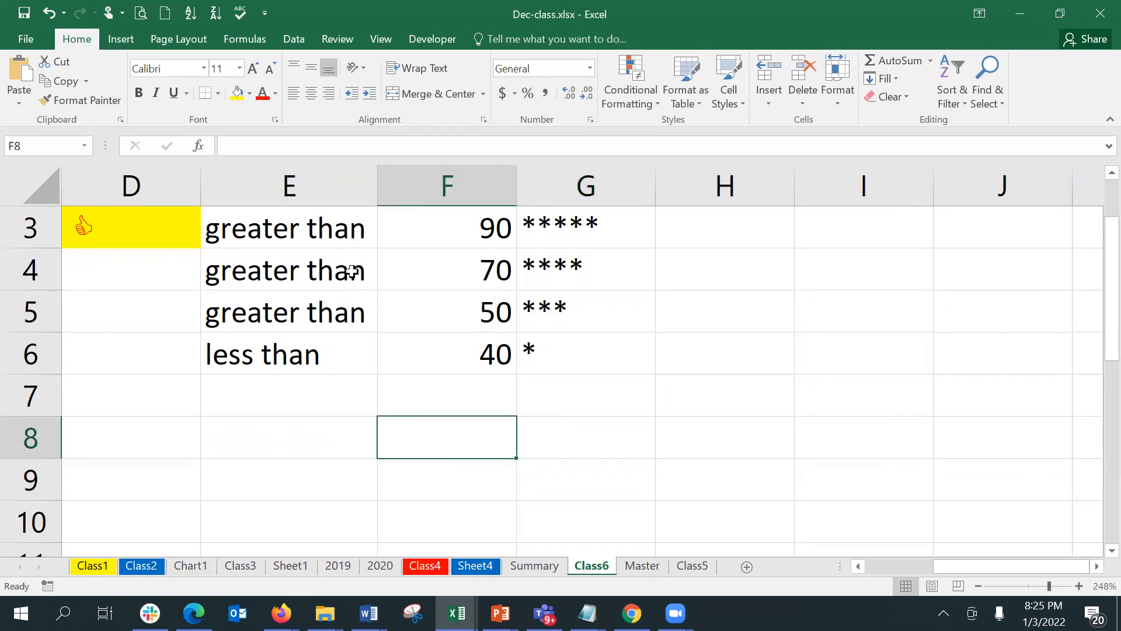
pyautogui.write('Name of St')
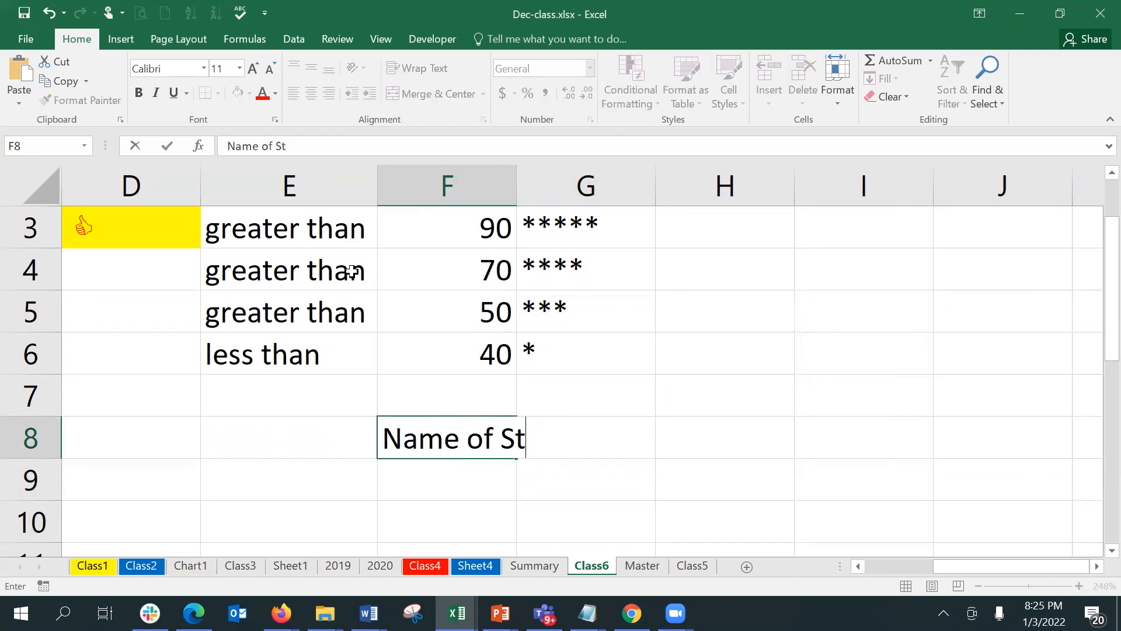
pyautogui.write('udent')
pyautogui.hotkey('ctrl', 'Return')
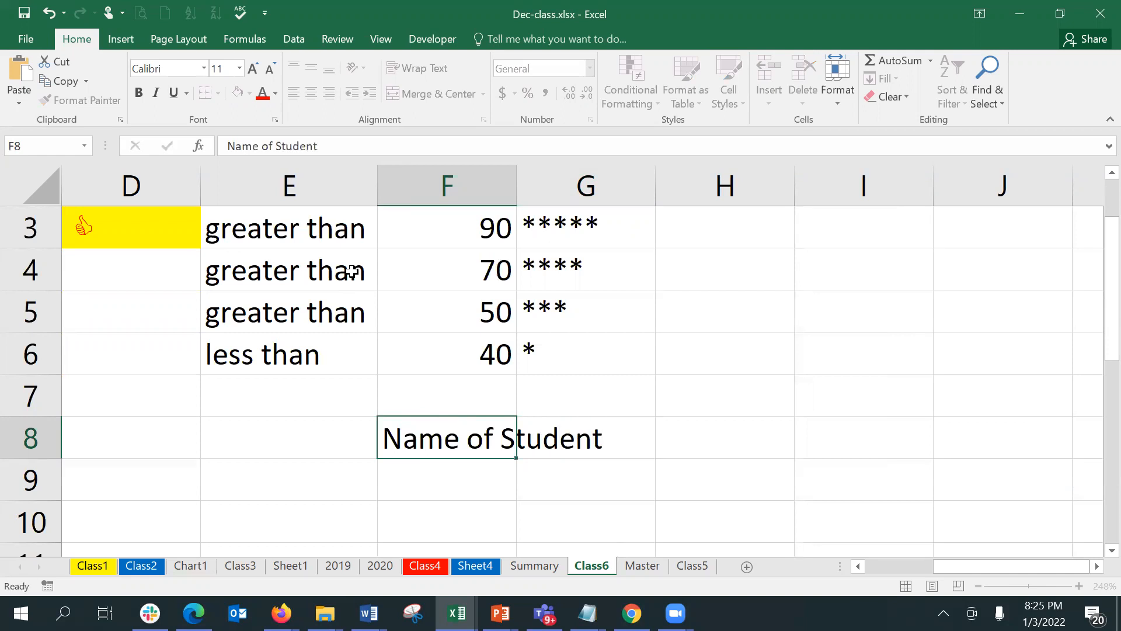
# Add the headings "Marks Obtd" in G8 and "Grade" in H8
pyautogui.press('Tab')
pyautogui.write('G')
pyautogui.press('BackSpace')
pyautogui.write('Marks Obtd')
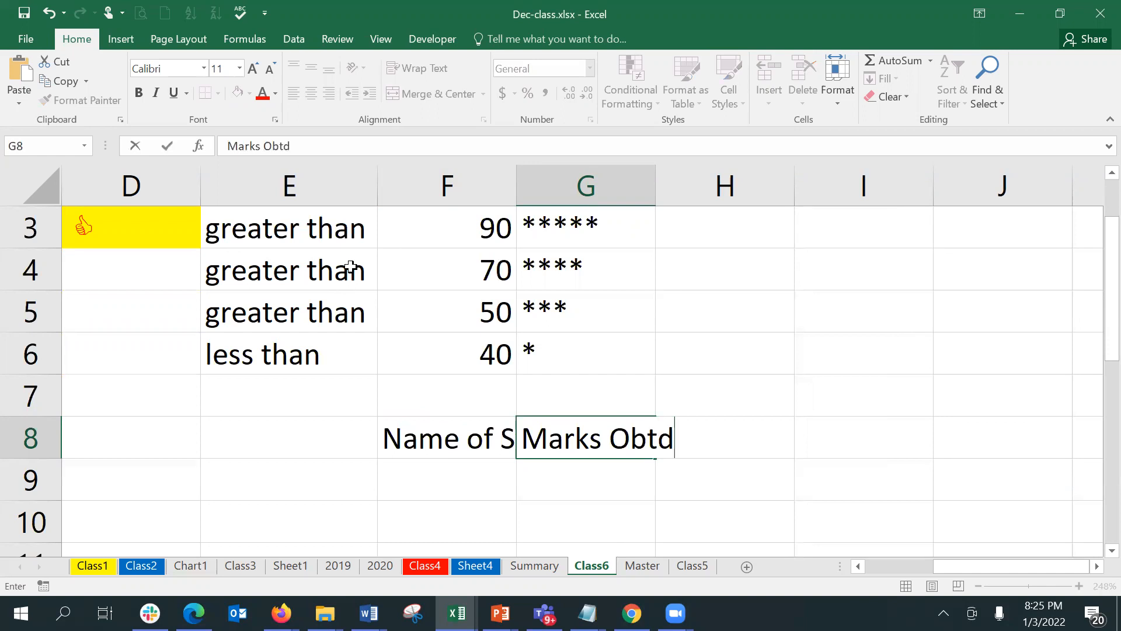
pyautogui.press('Tab')
pyautogui.write('Grade')
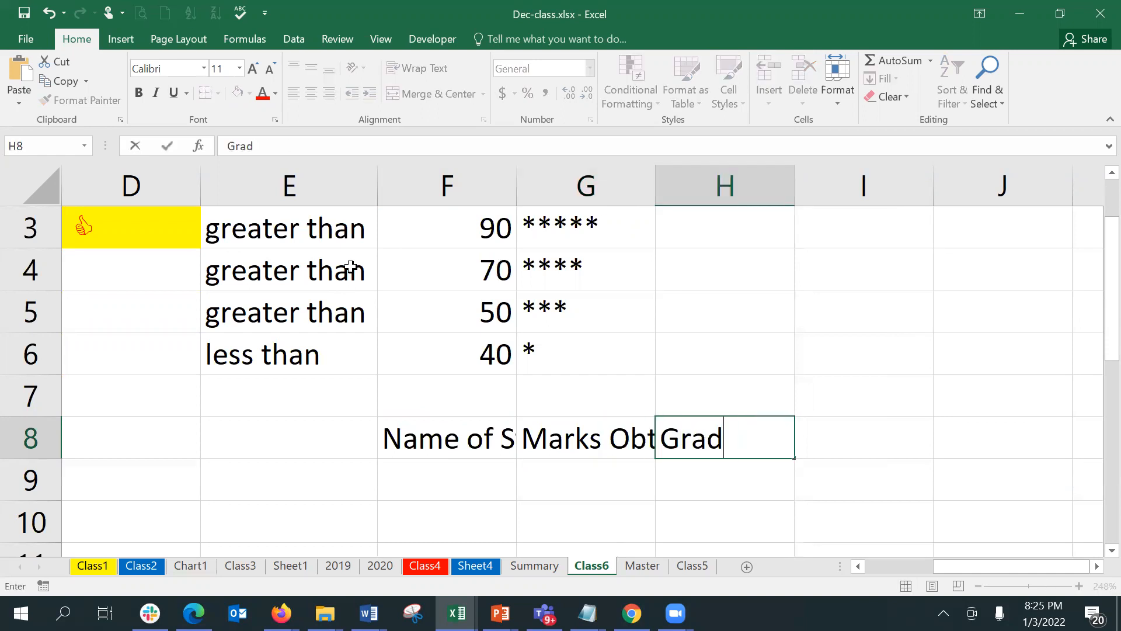
pyautogui.press('Return')
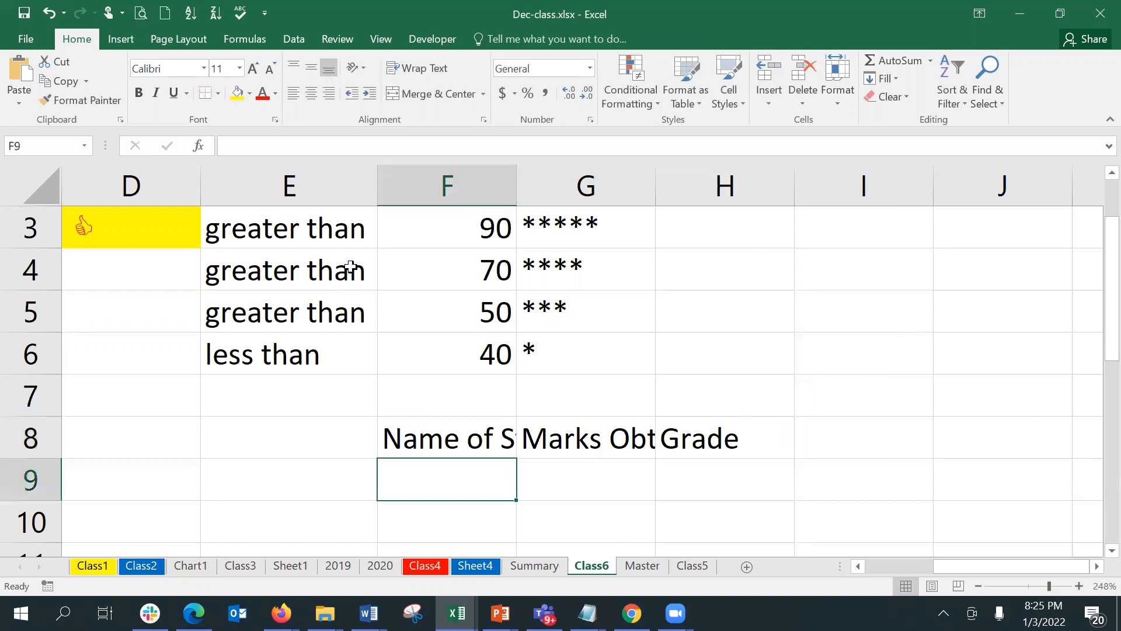
# Enter the five students' first names in cells F9 to F13
pyautogui.press('Down')
pyautogui.press('Down')
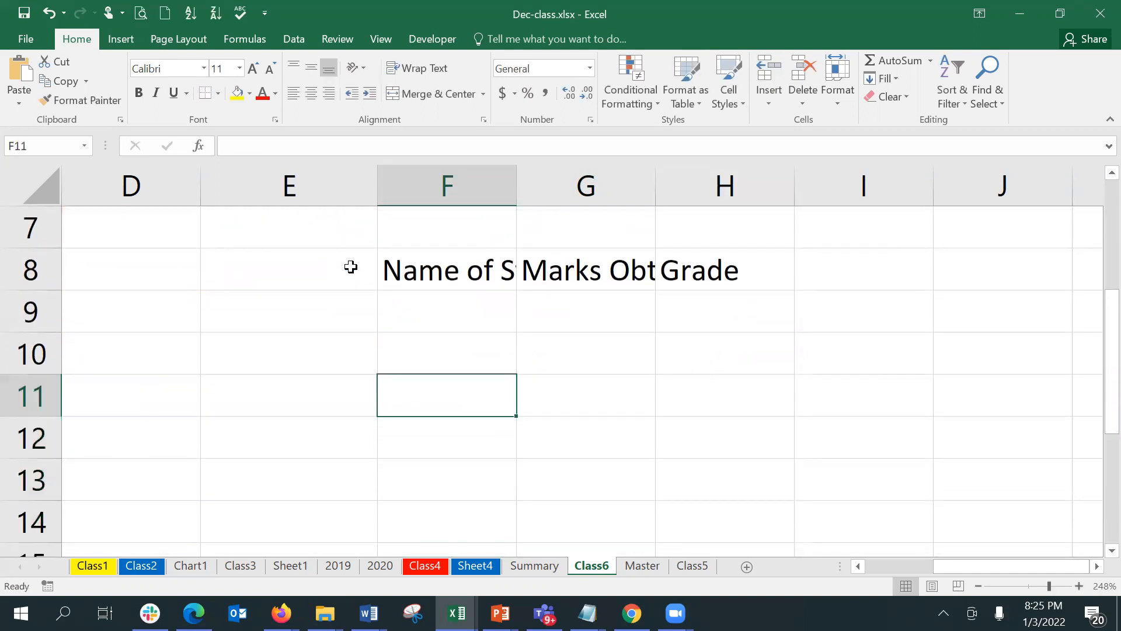
pyautogui.press('Up')
pyautogui.press('Up')
pyautogui.write('Ravi')
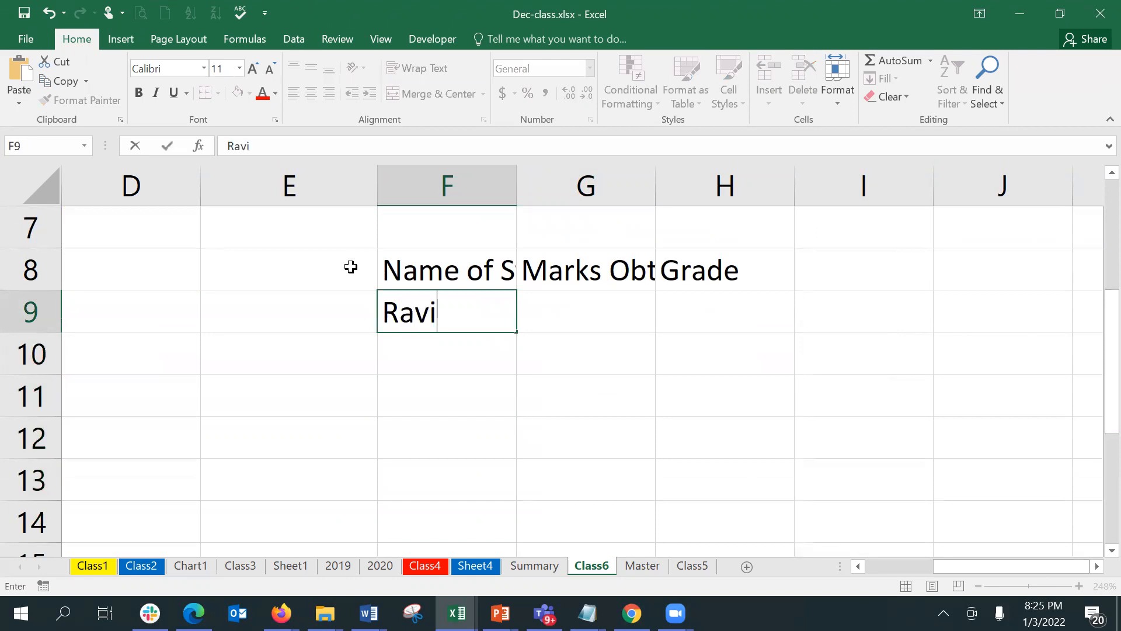
pyautogui.press('Return')
pyautogui.write('Ramesh')
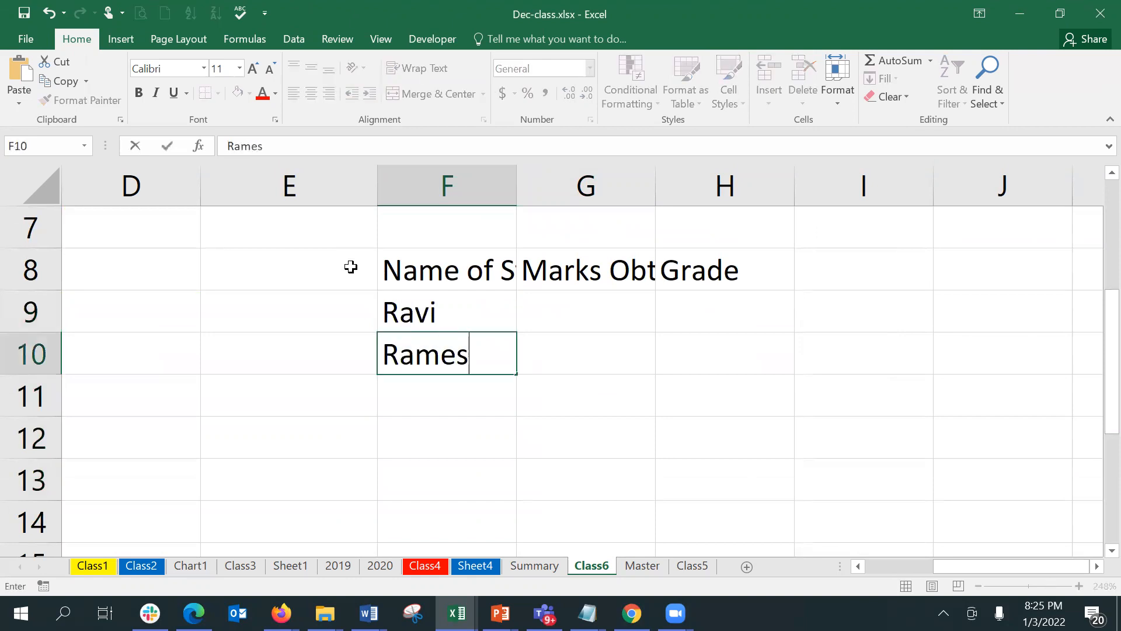
pyautogui.press('Return')
pyautogui.write('Reshma')
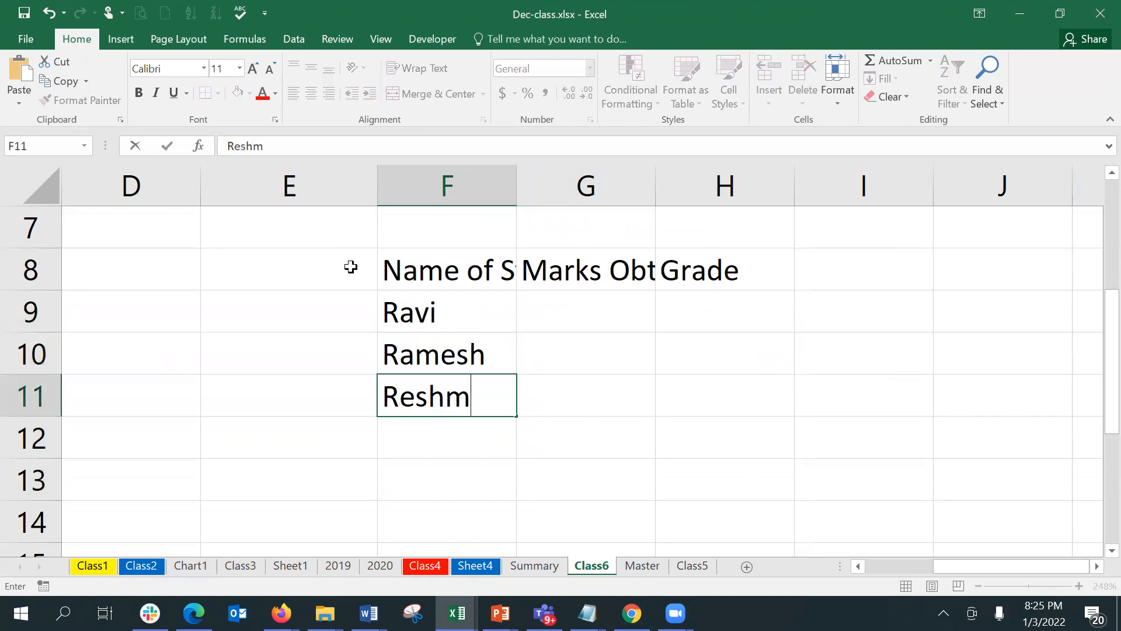
pyautogui.press('Return')
pyautogui.write('Rohini')
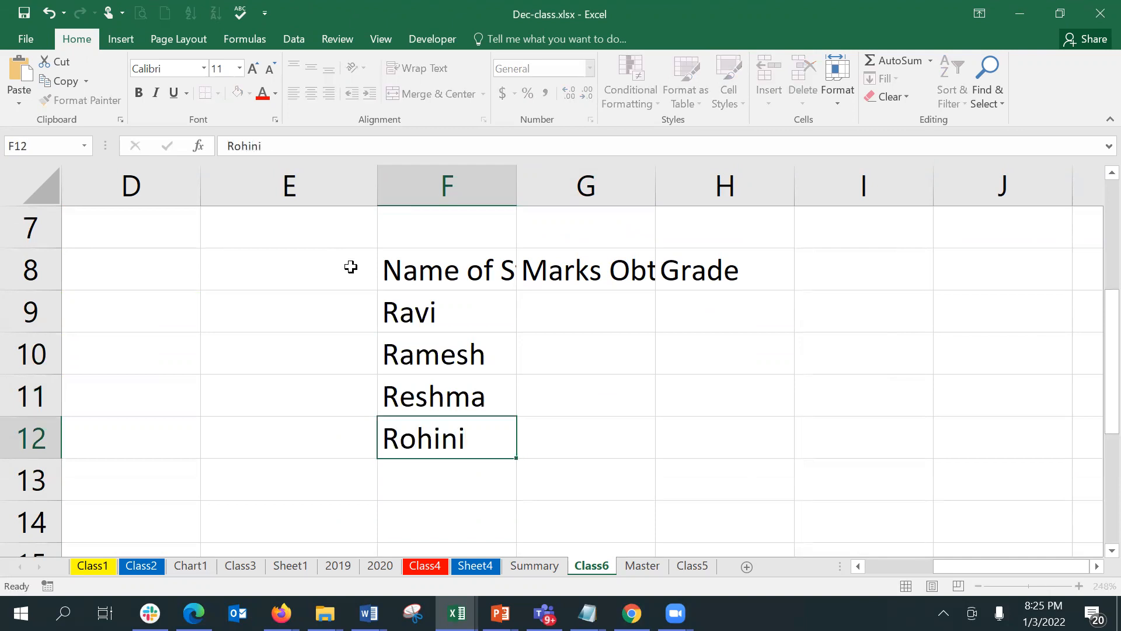
pyautogui.press('Return')
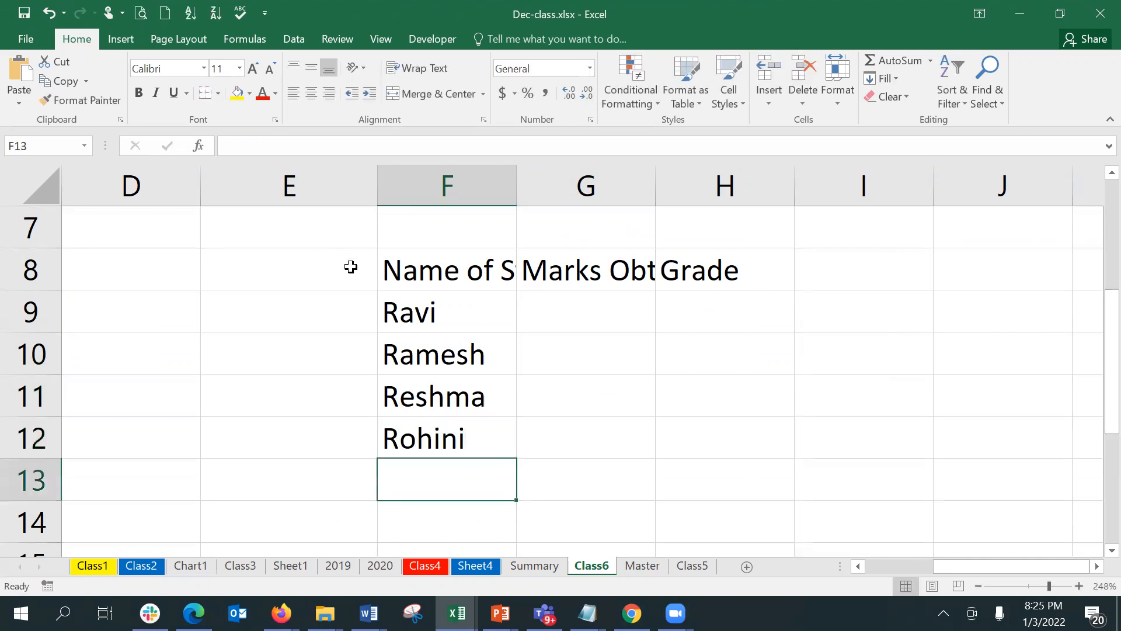
pyautogui.write('Rustom')
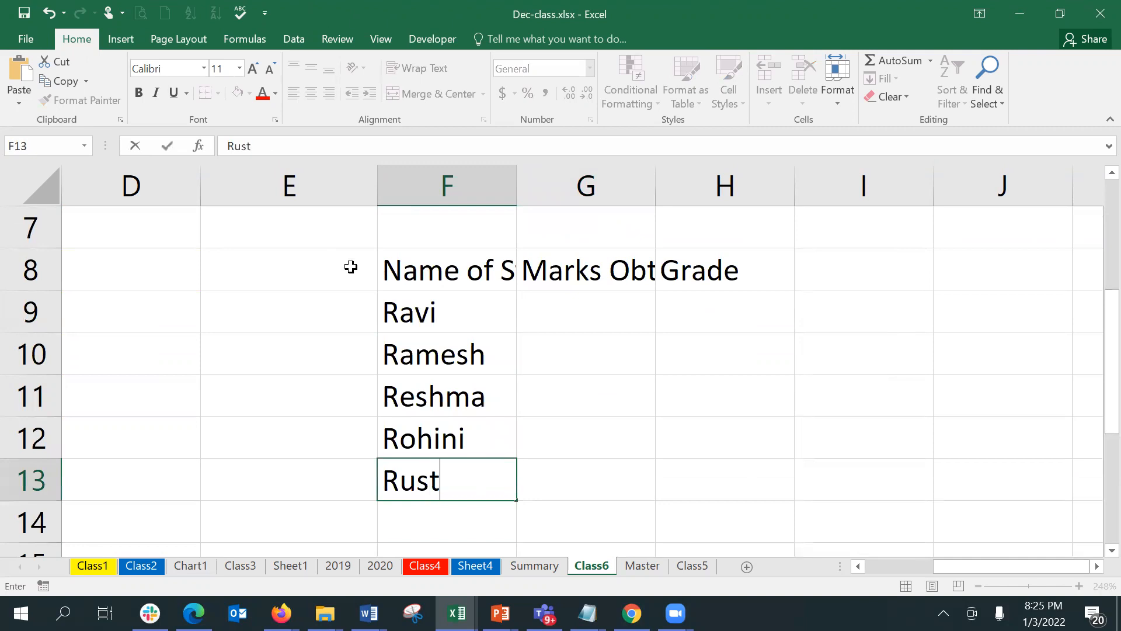
pyautogui.press('Right')
# Enter the marks obtained 75, 95, 65, 52 and 35 in cells G9 to G13
pyautogui.press('Up')
pyautogui.press('Up')
pyautogui.press('Up')
pyautogui.press('Up')
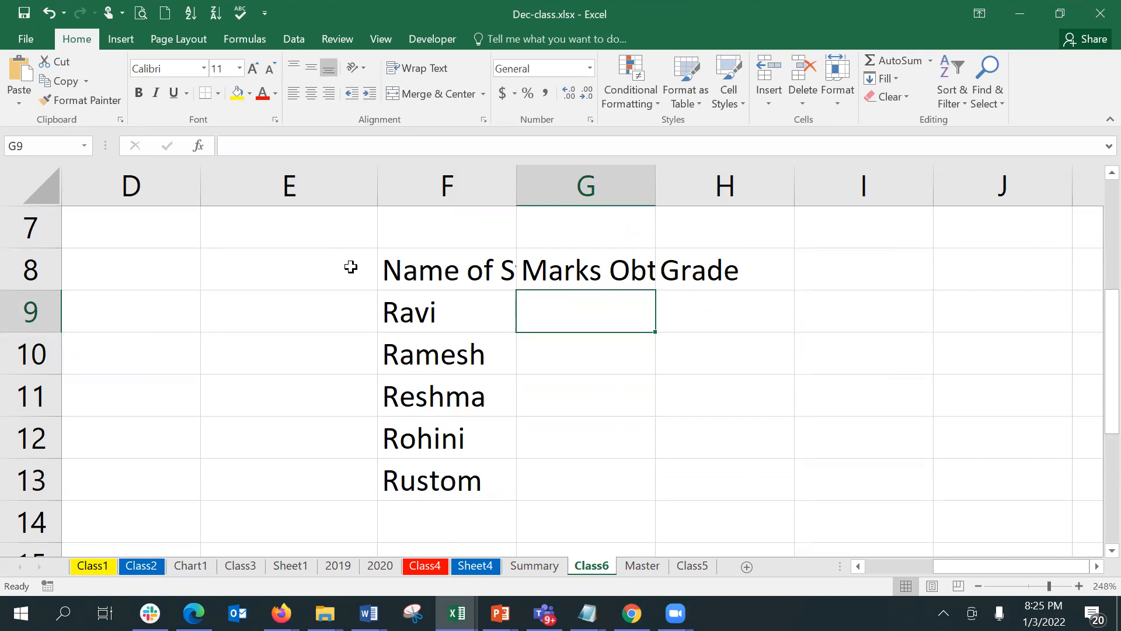
pyautogui.write('75')
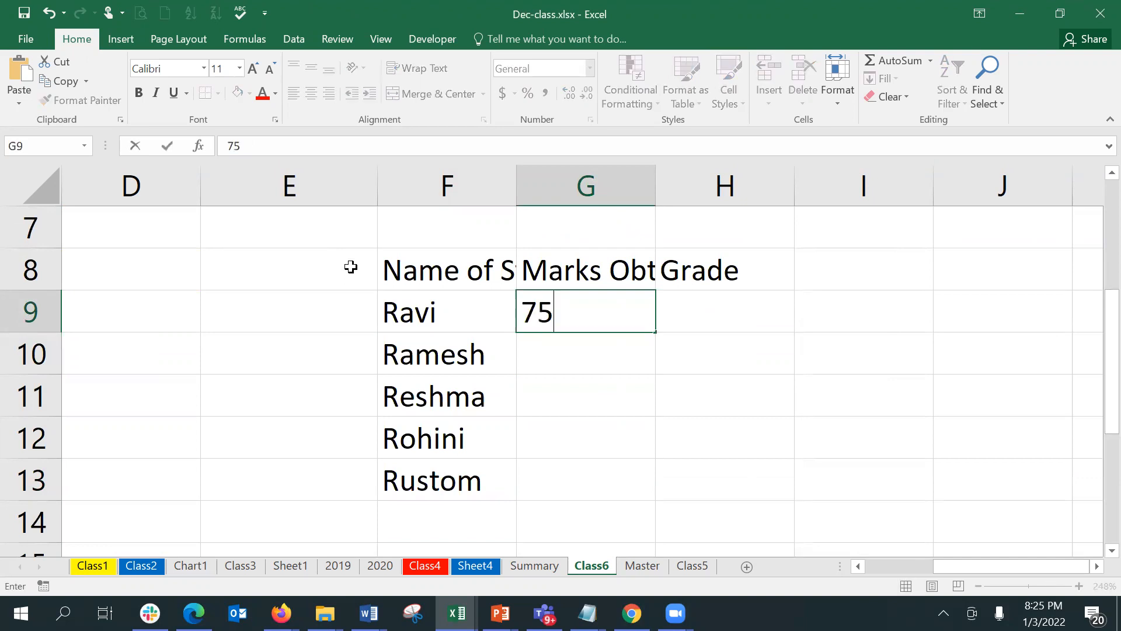
pyautogui.press('Return')
pyautogui.write('95')
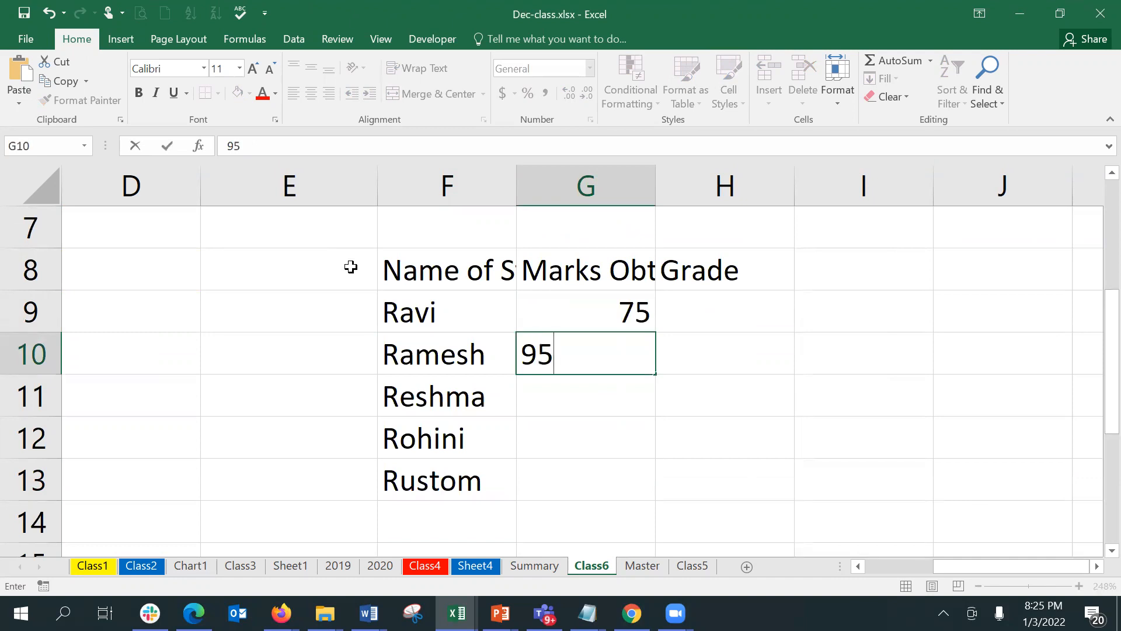
pyautogui.press('Return')
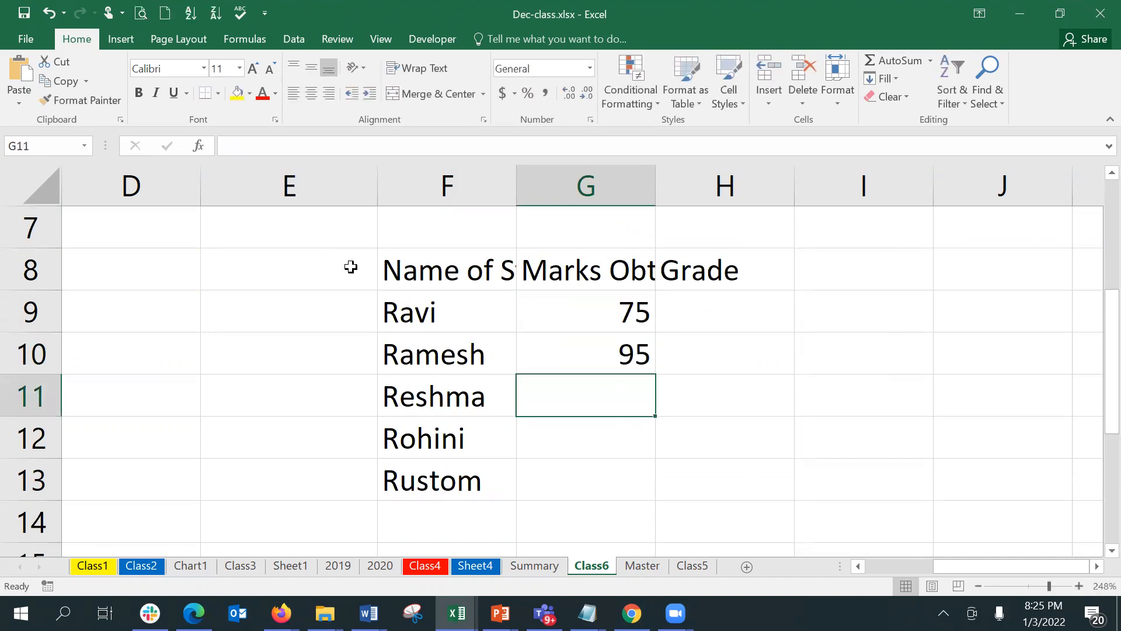
pyautogui.write('65')
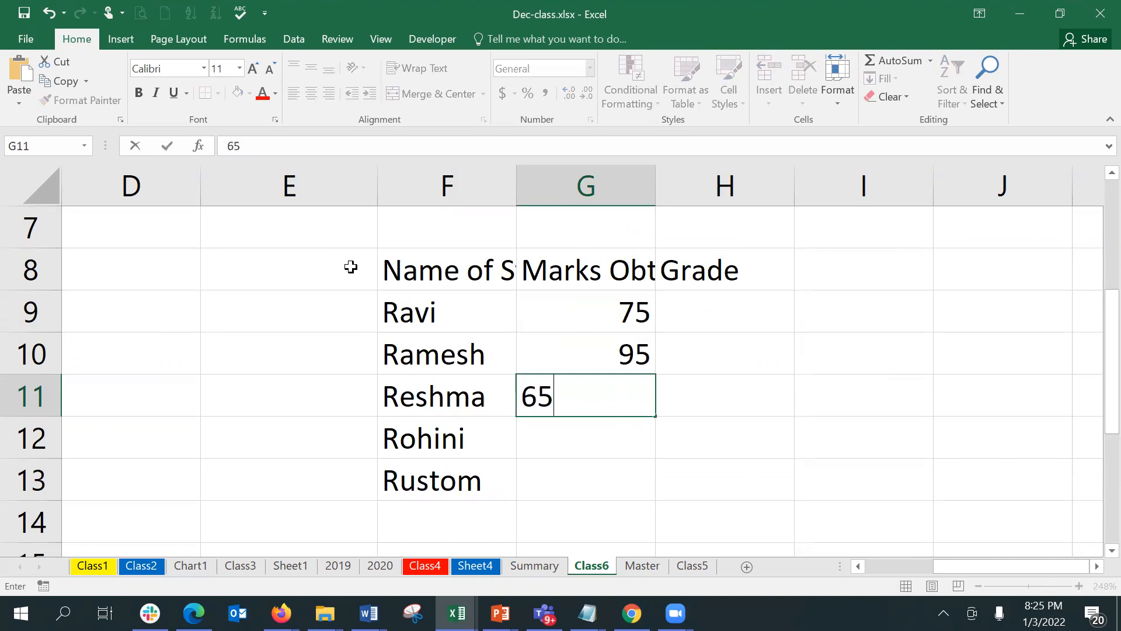
pyautogui.press('Return')
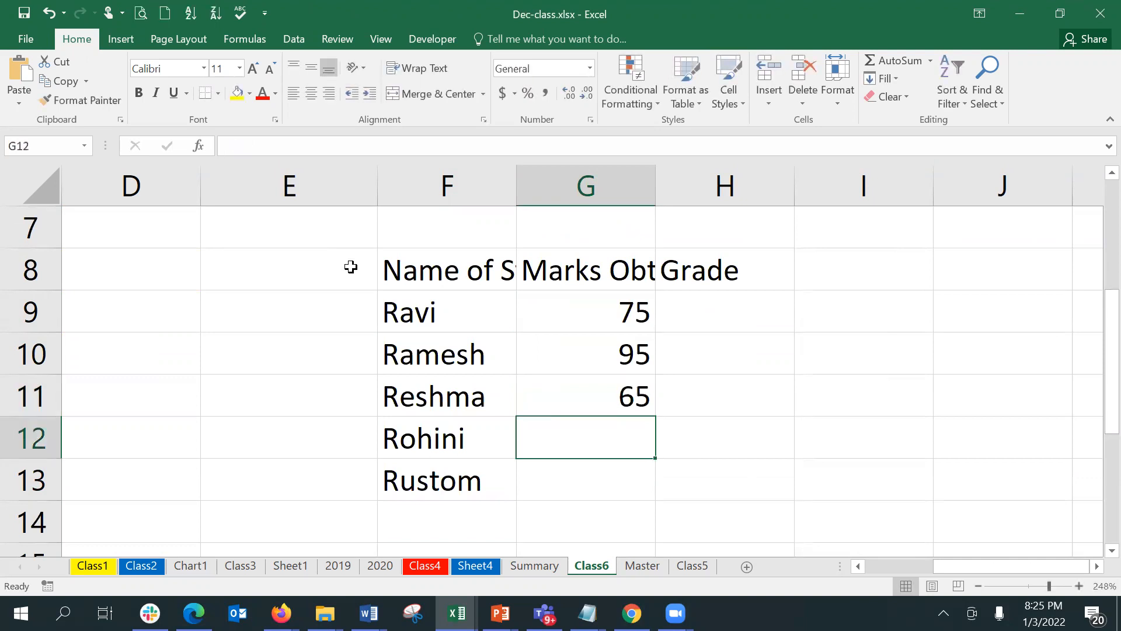
pyautogui.write('52')
pyautogui.press('Return')
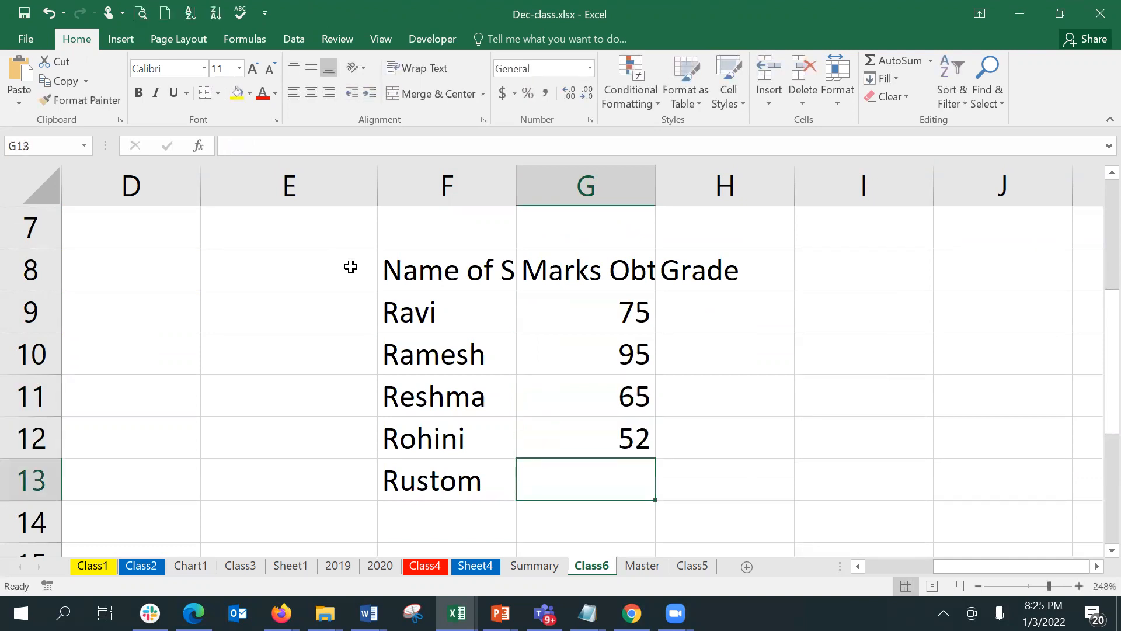
pyautogui.write('35')
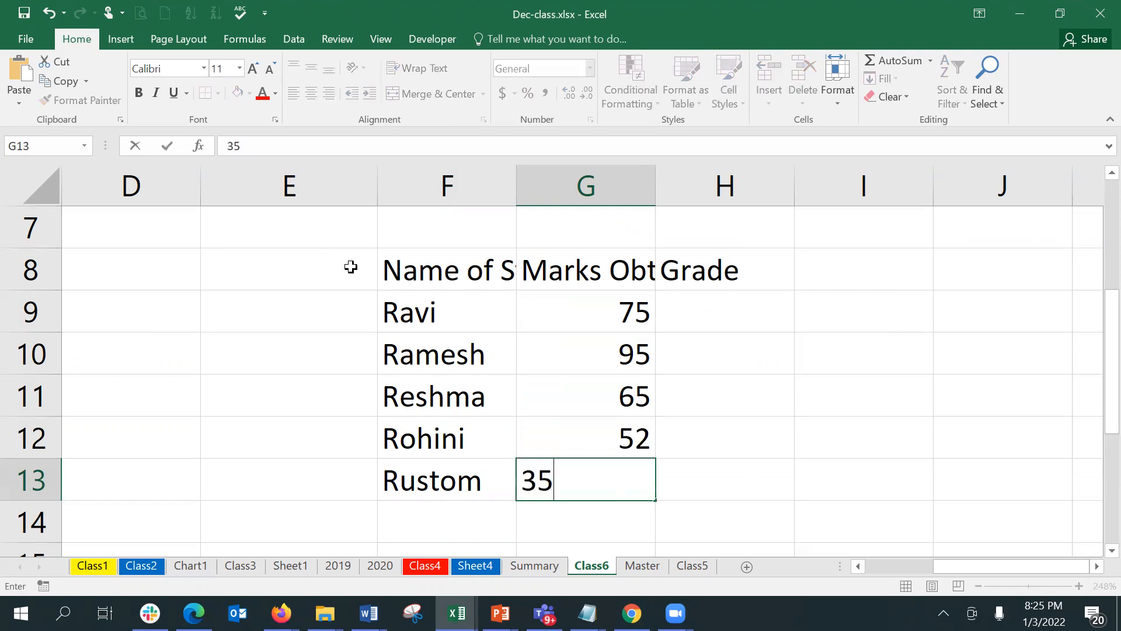
pyautogui.press('Tab')
# Compare the students' marks in column G with the grade thresholds in rows 3 to 6
pyautogui.press('Up')
pyautogui.press('Up')
pyautogui.press('Up')
pyautogui.press('Up')
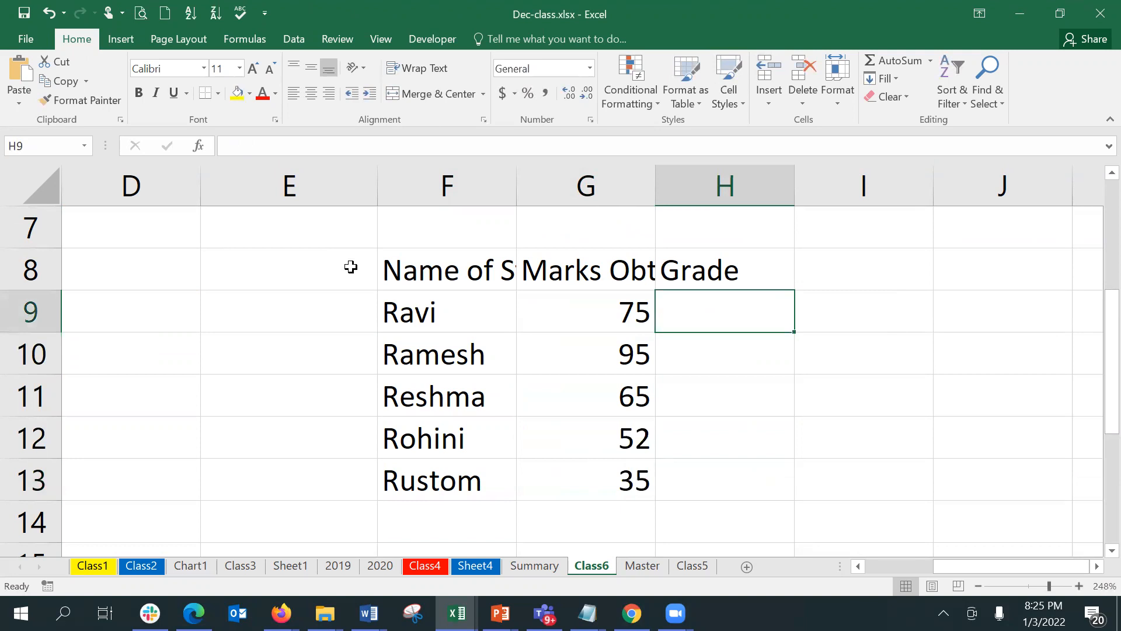
pyautogui.click(540, 318)
pyautogui.moveTo(1096, 358); pyautogui.dragTo(1097, 281)
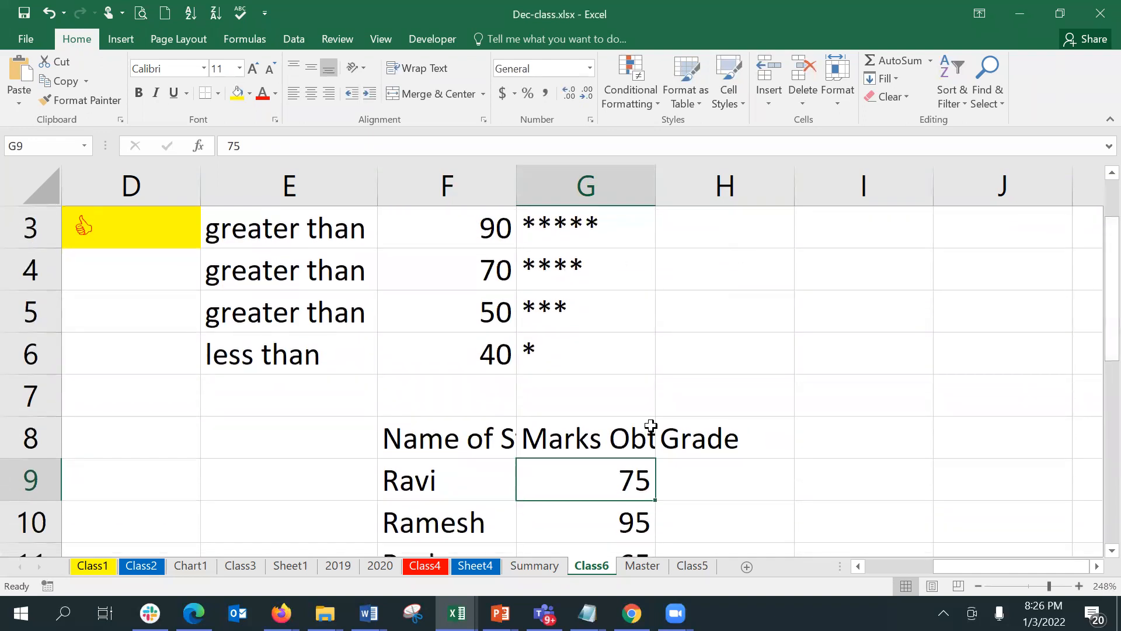
pyautogui.click(679, 477)
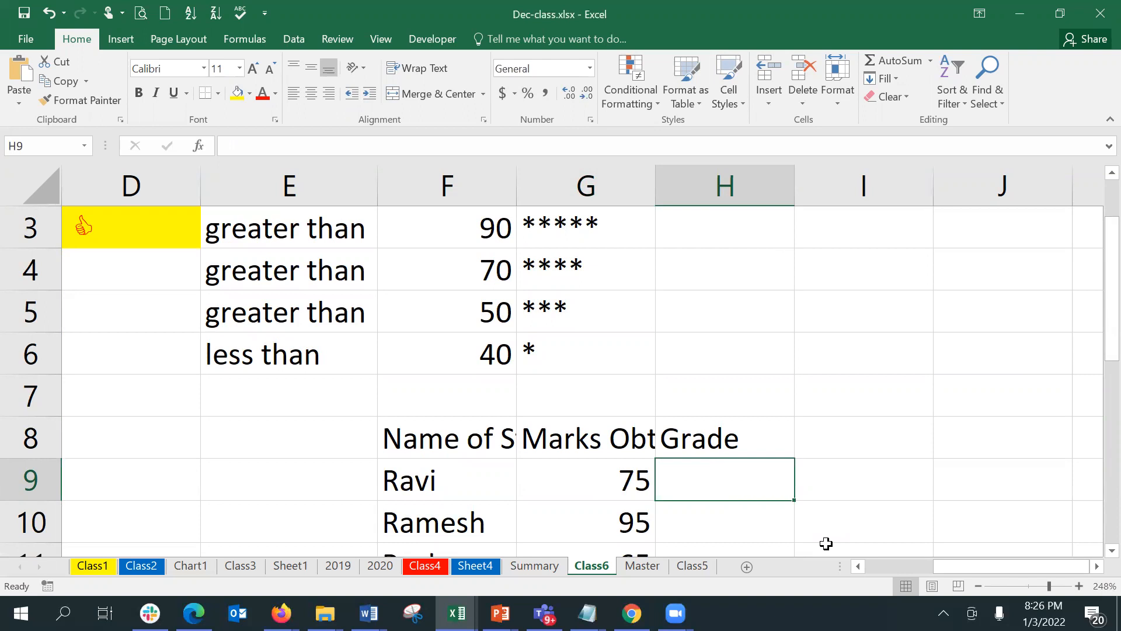
pyautogui.press('Down')
pyautogui.press('Down')
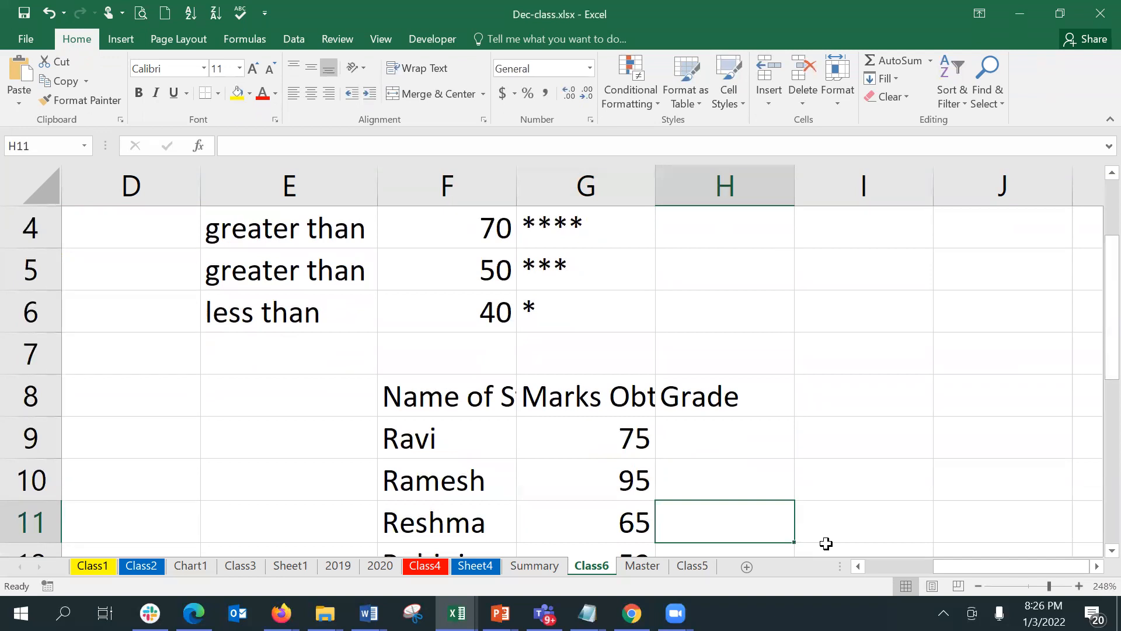
pyautogui.press('Down')
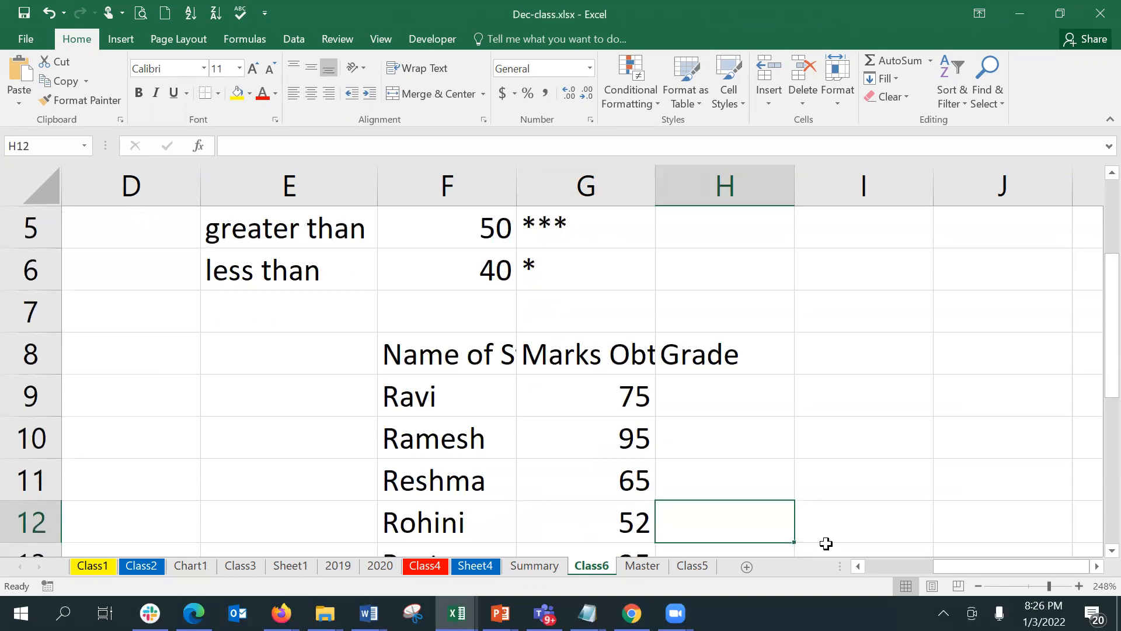
pyautogui.press('Down')
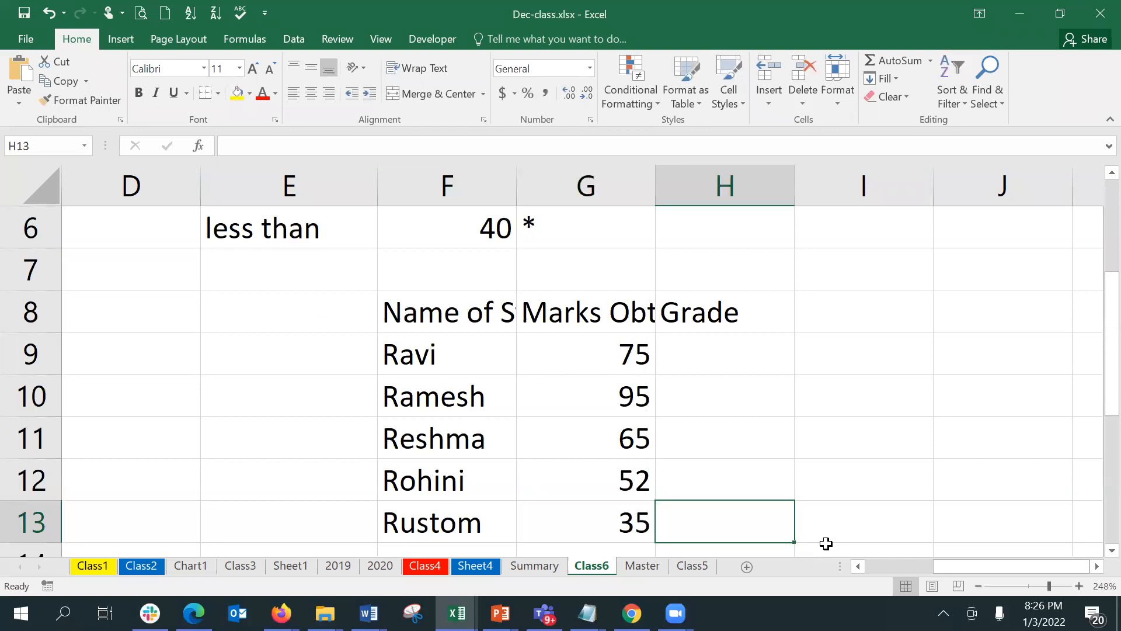
pyautogui.click(987, 33)
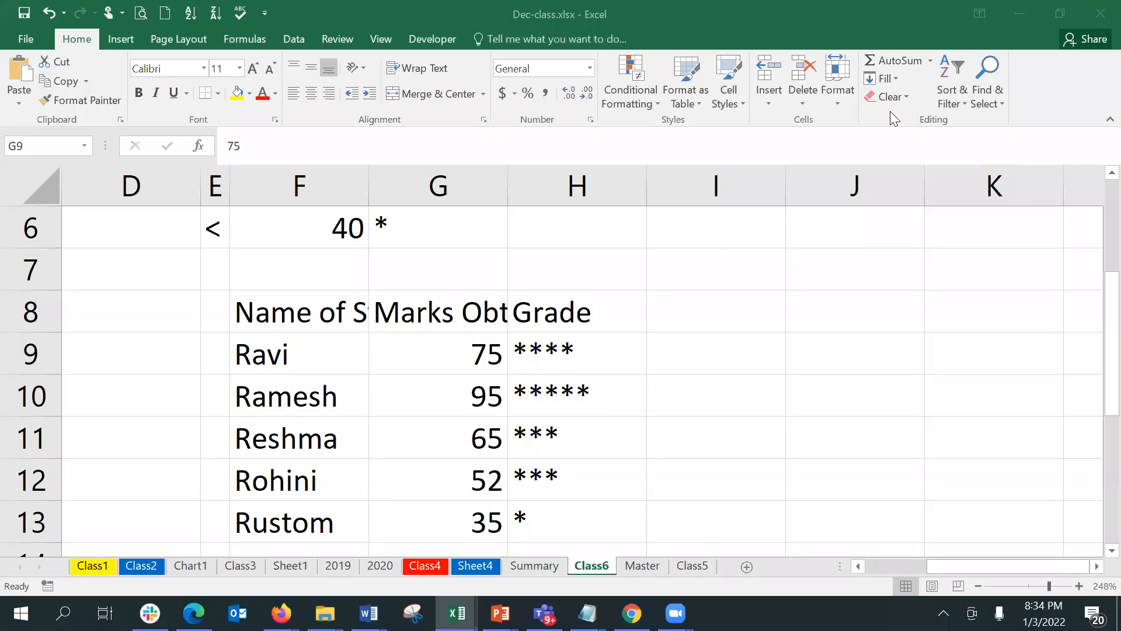
# Change the students' marks in cells G9 to G12 to 92, 72, 85 and 45
pyautogui.click(431, 365)
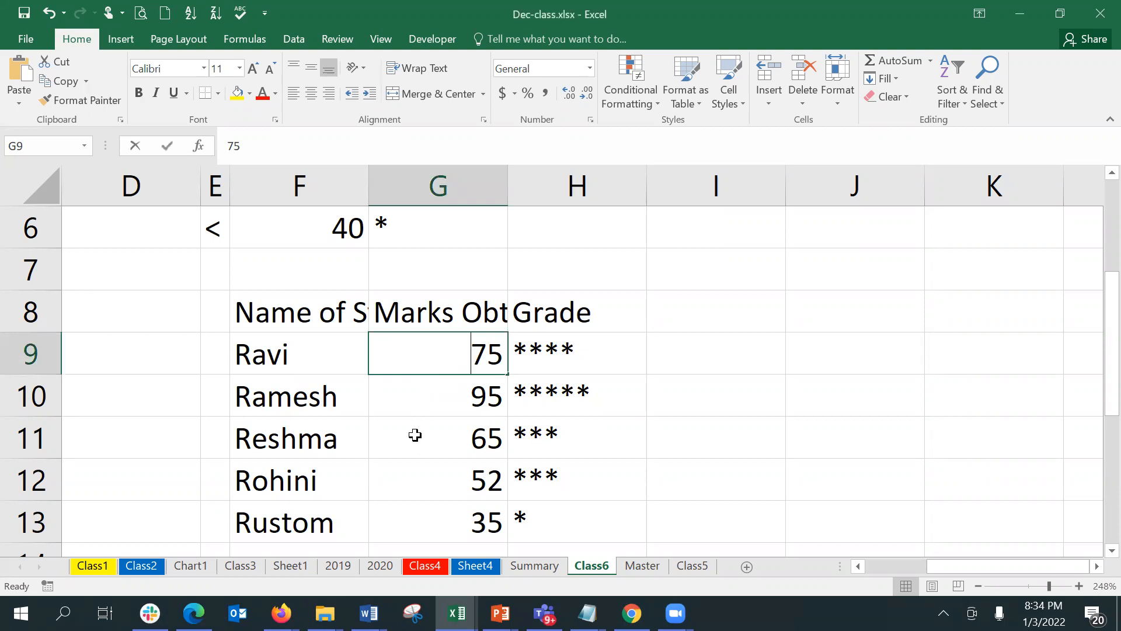
pyautogui.write('92')
pyautogui.press('Return')
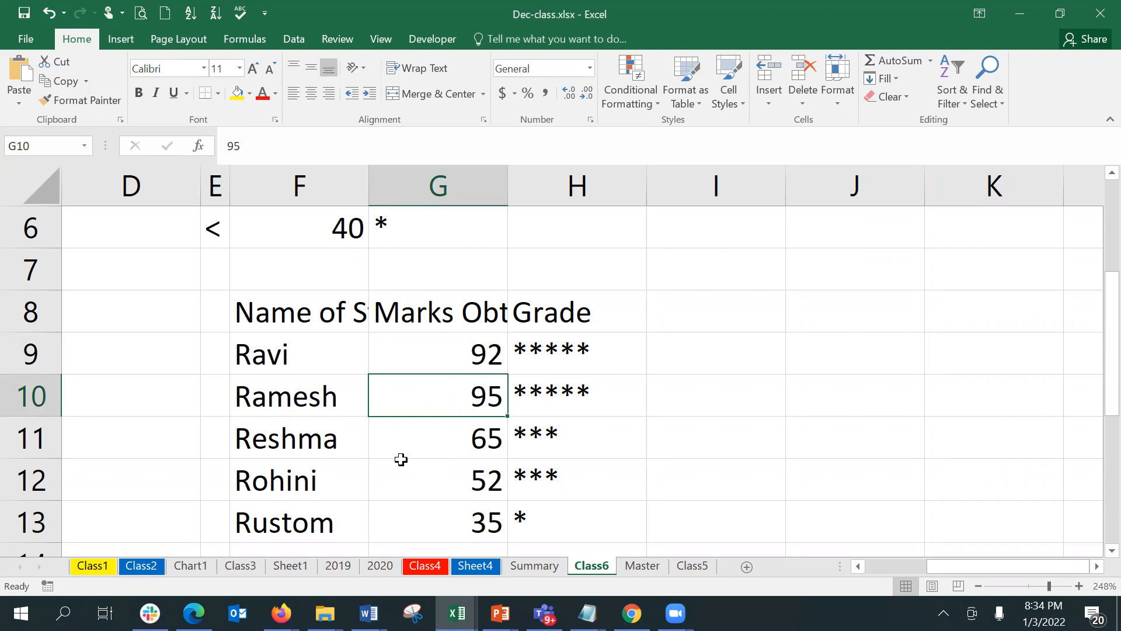
pyautogui.write('72')
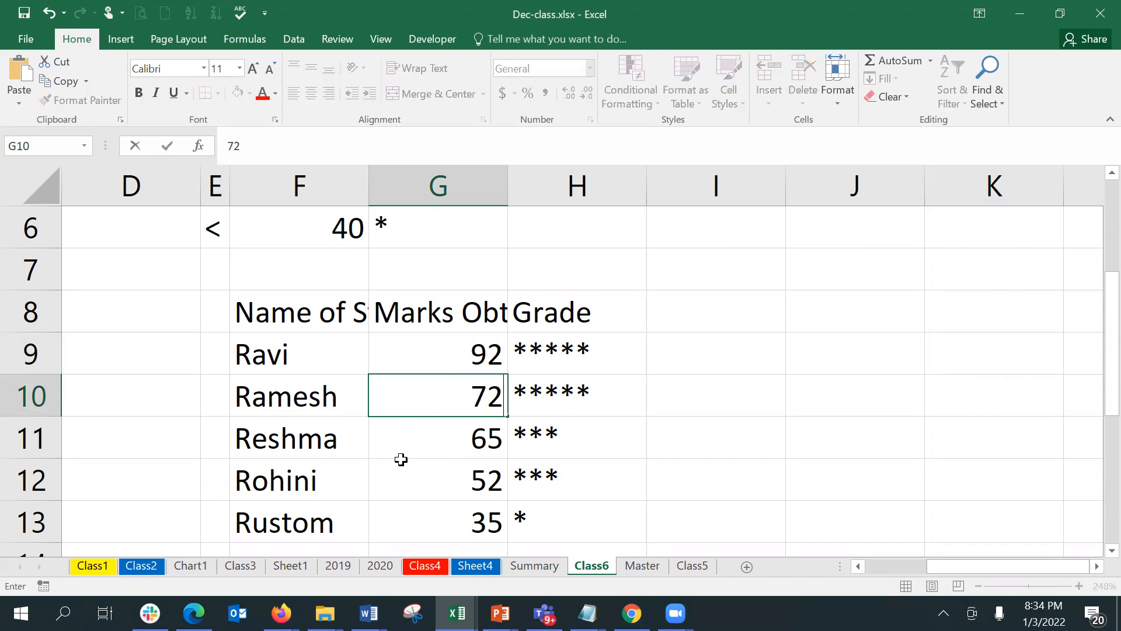
pyautogui.press('Return')
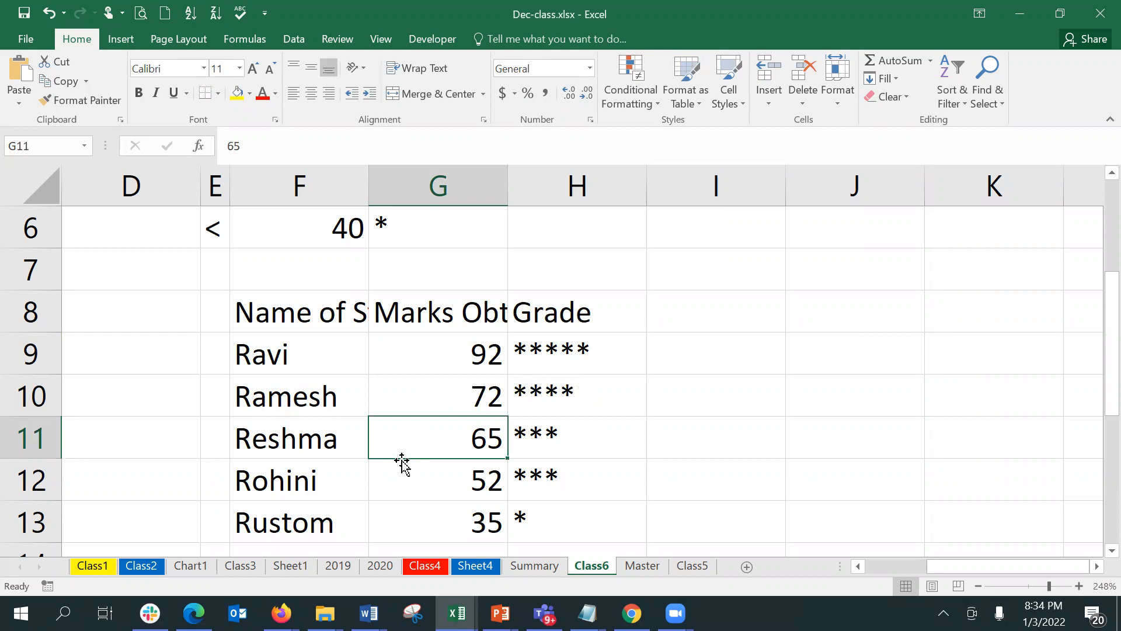
pyautogui.write('85')
pyautogui.press('Return')
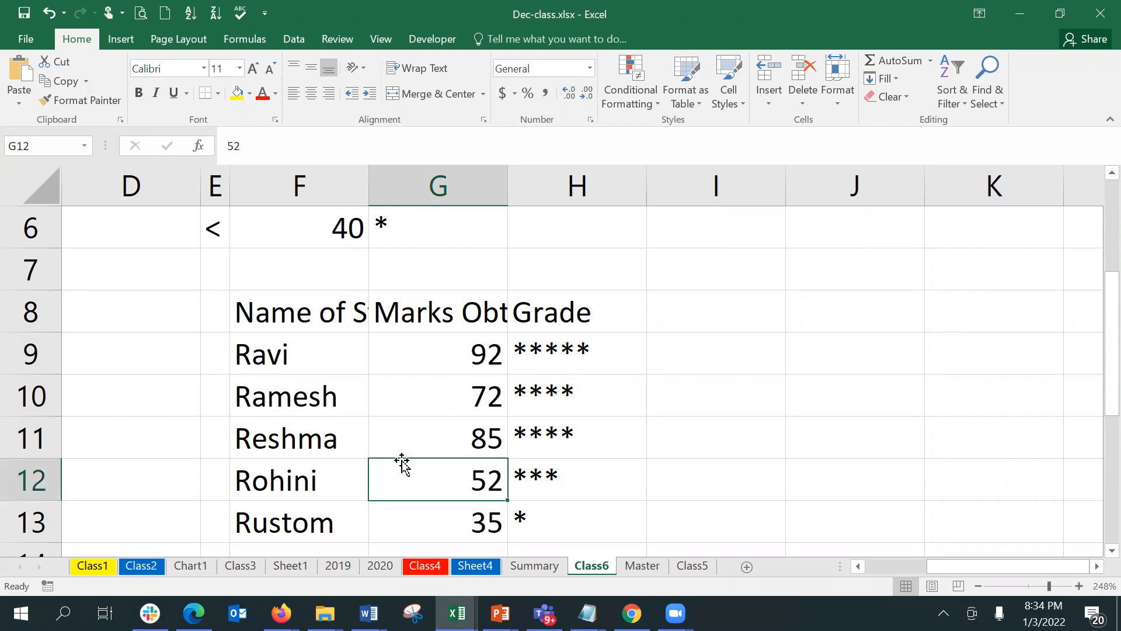
pyautogui.write('45')
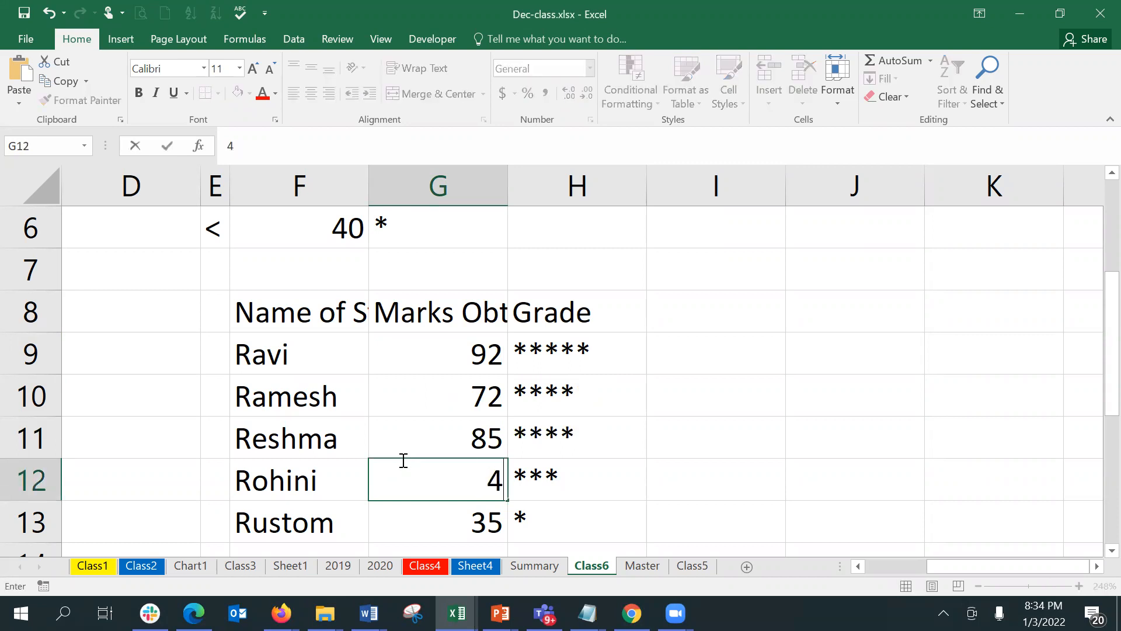
pyautogui.press('Return')
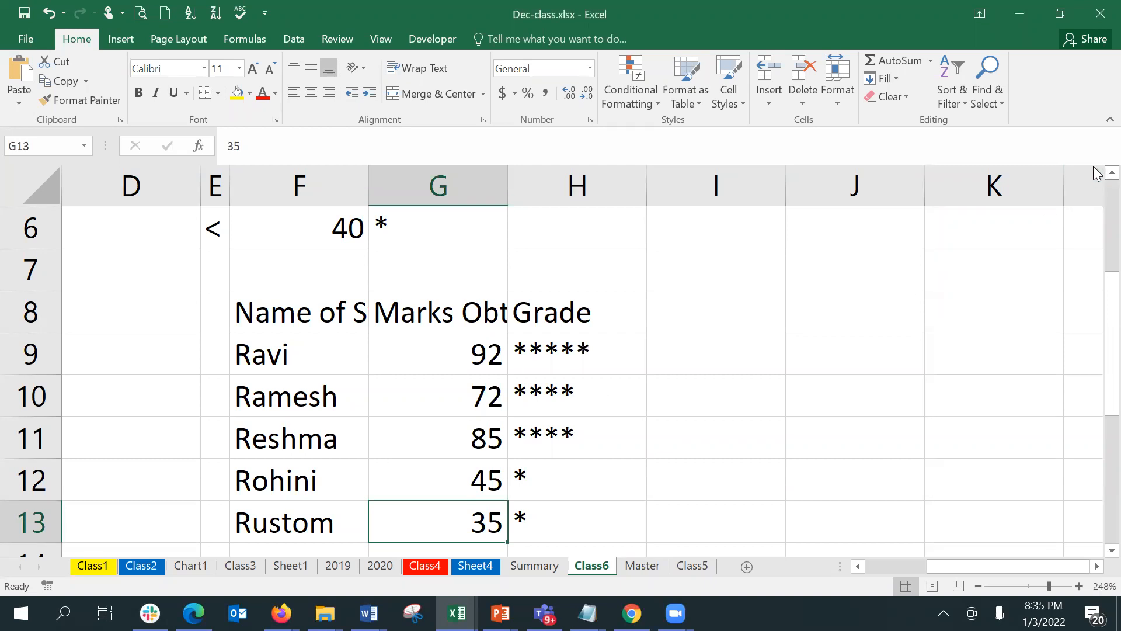
# Set the "less than" threshold in cell F6 of the grade table to 50
pyautogui.scroll(1, 1096, 174)
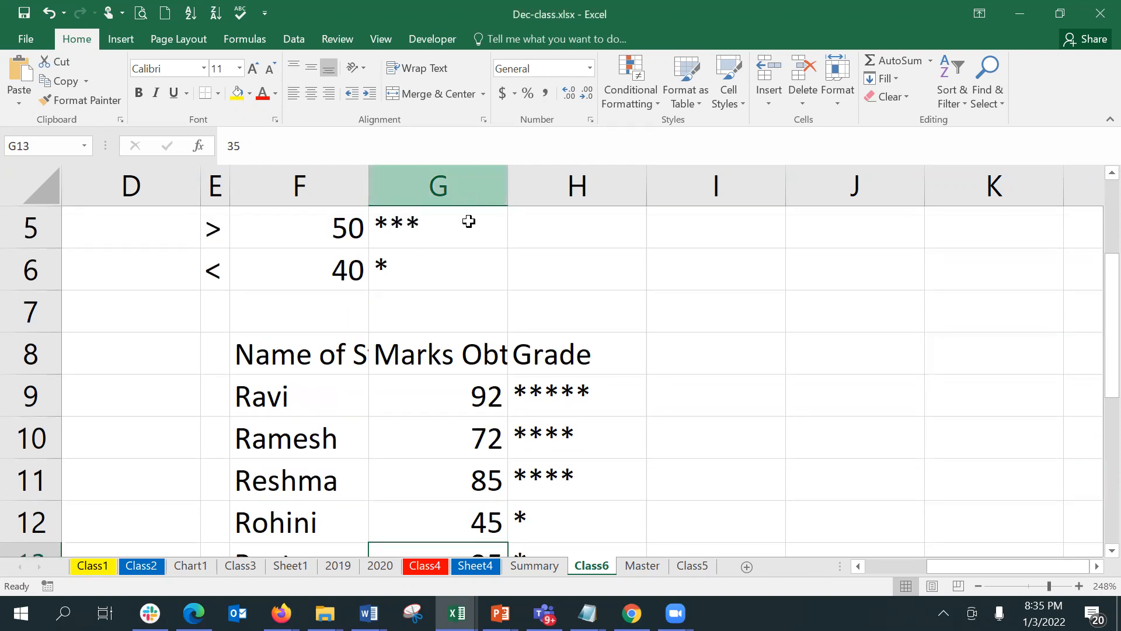
pyautogui.click(341, 269)
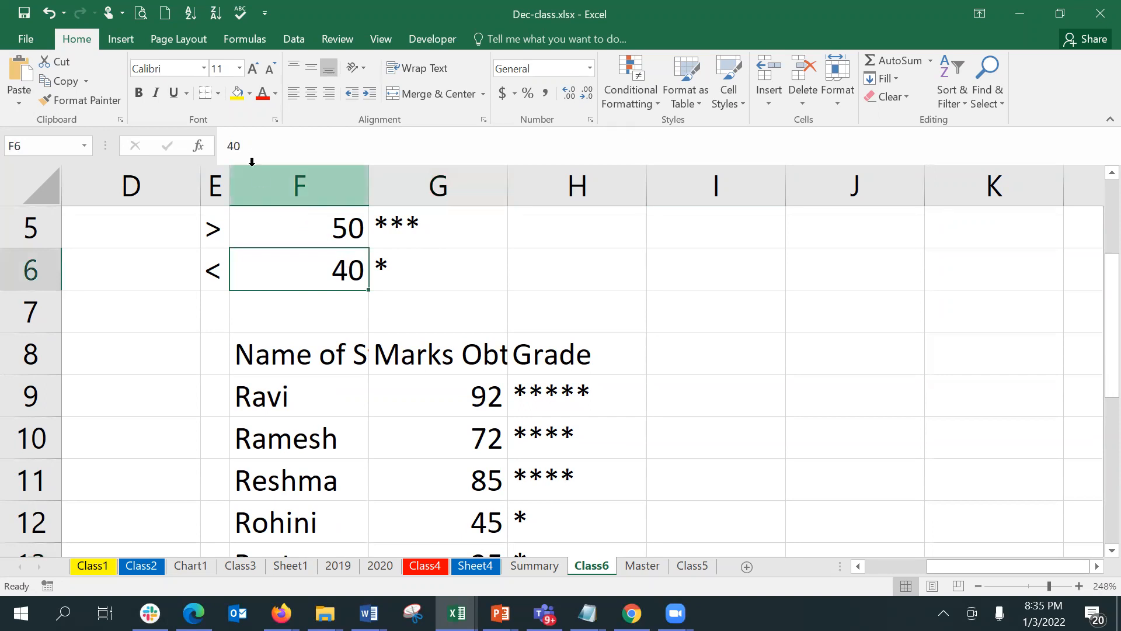
pyautogui.click(236, 148)
pyautogui.press('BackSpace')
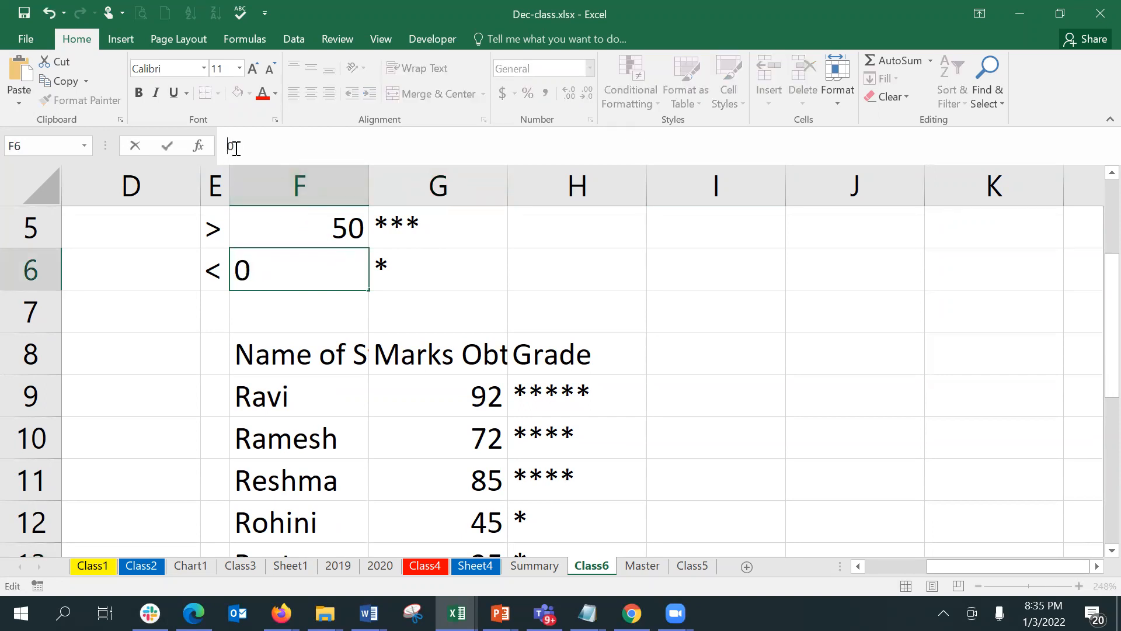
pyautogui.write('5')
pyautogui.press('Return')
# Check the students' marks in G9 to G13 against the asterisk grades in column H
pyautogui.press('Down')
pyautogui.press('Down')
pyautogui.press('Down')
pyautogui.press('Down')
pyautogui.press('Down')
pyautogui.press('Down')
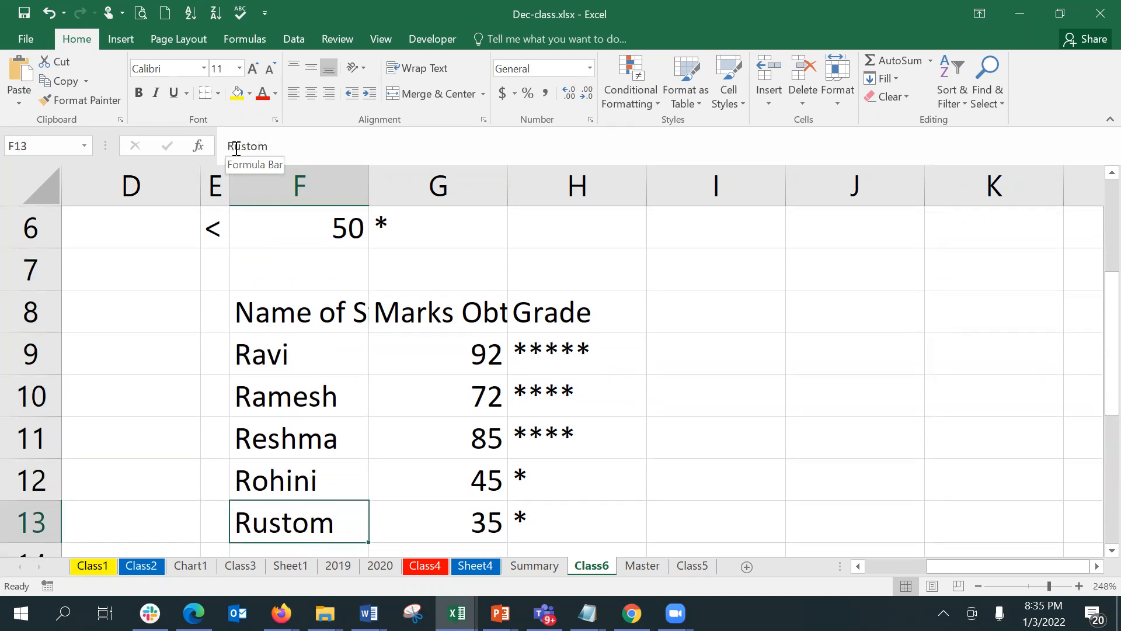
pyautogui.press('Right')
pyautogui.press('Right')
pyautogui.press('Left')
pyautogui.press('Up')
pyautogui.press('Up')
pyautogui.press('Up')
pyautogui.press('Up')
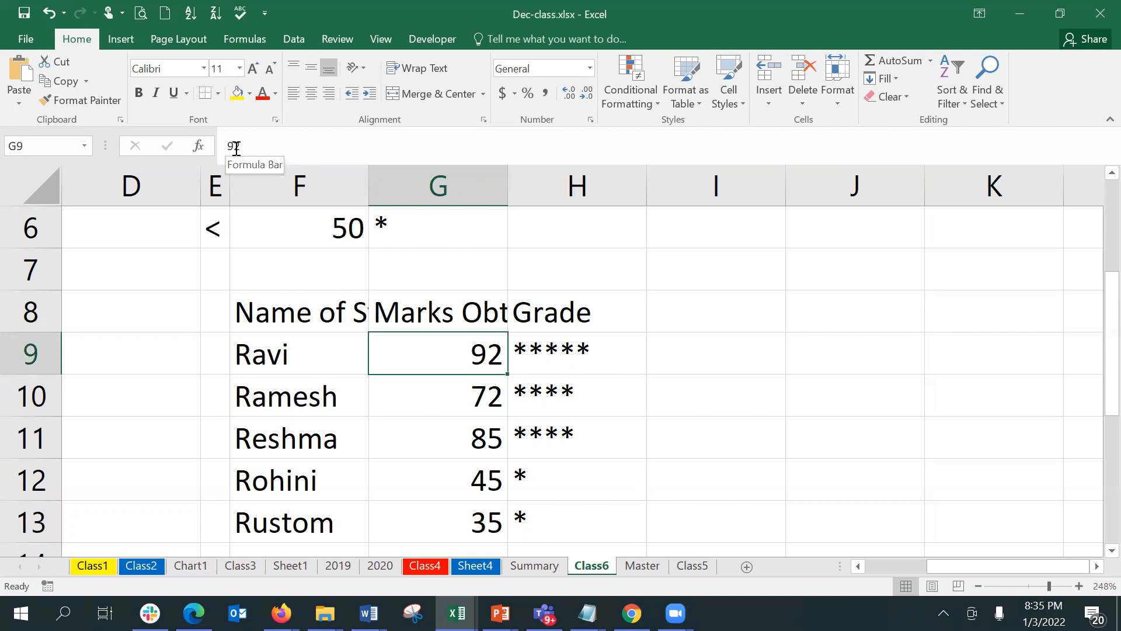
# Review the marks thresholds and their asterisk grades in cells F3 to G6
pyautogui.press('Up')
pyautogui.press('Up')
pyautogui.press('Up')
pyautogui.press('Up')
pyautogui.press('Up')
pyautogui.press('Up')
pyautogui.press('Up')
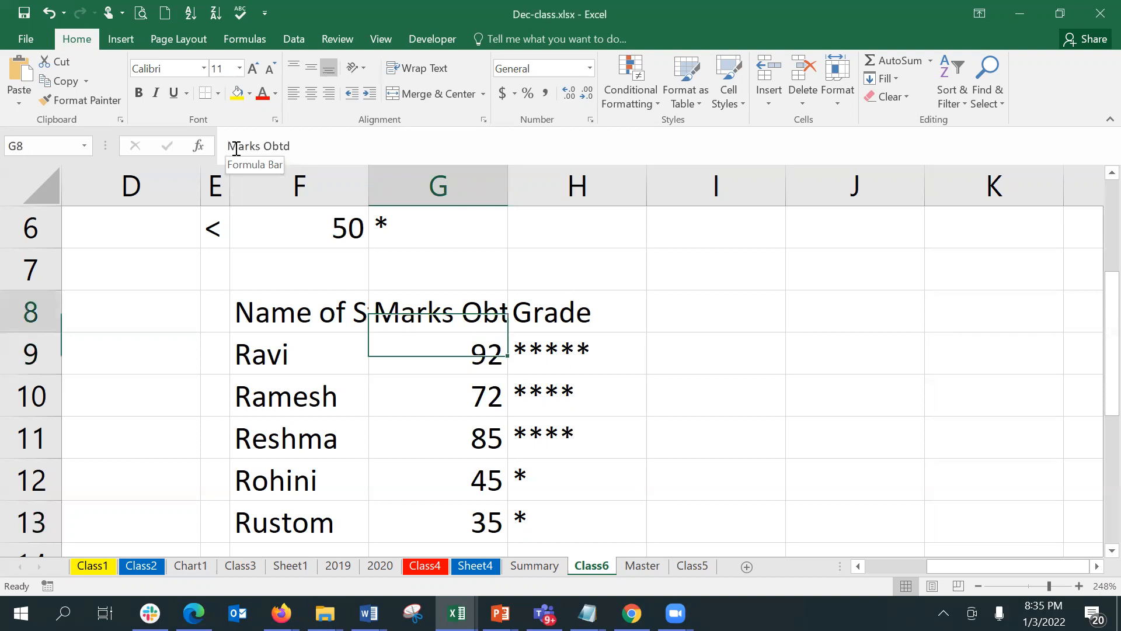
pyautogui.press('Down')
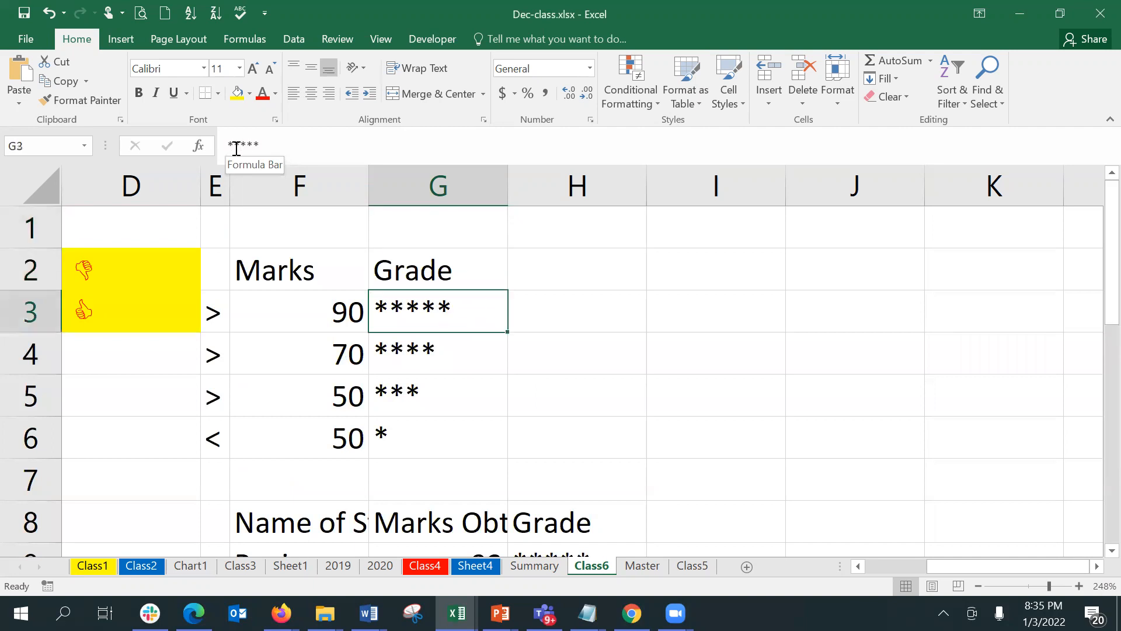
pyautogui.press('Left')
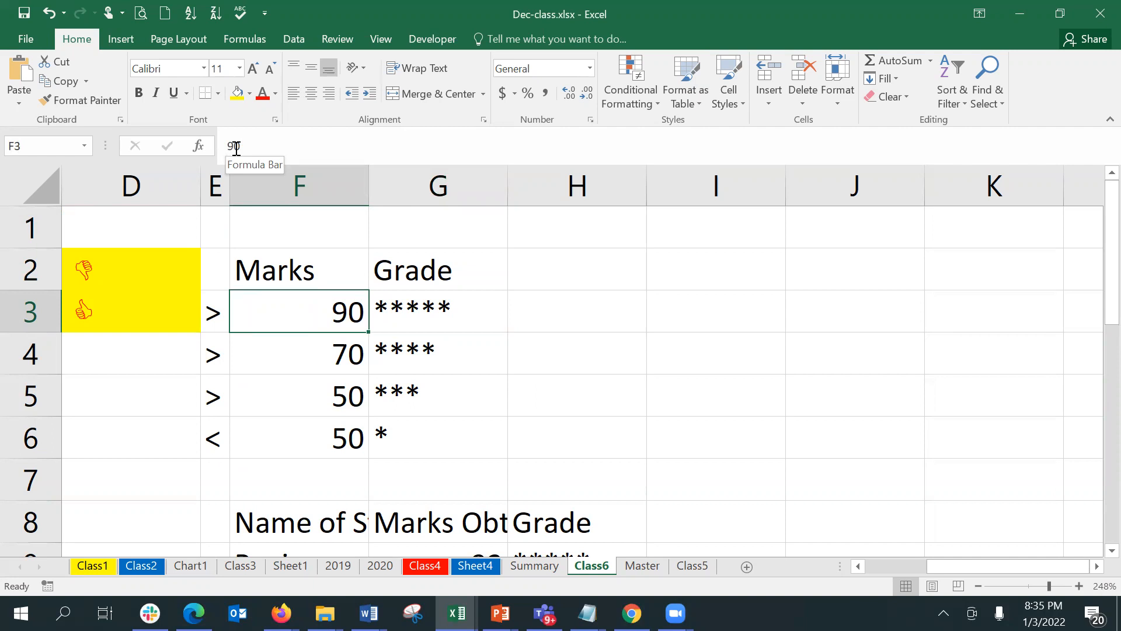
pyautogui.press('Right')
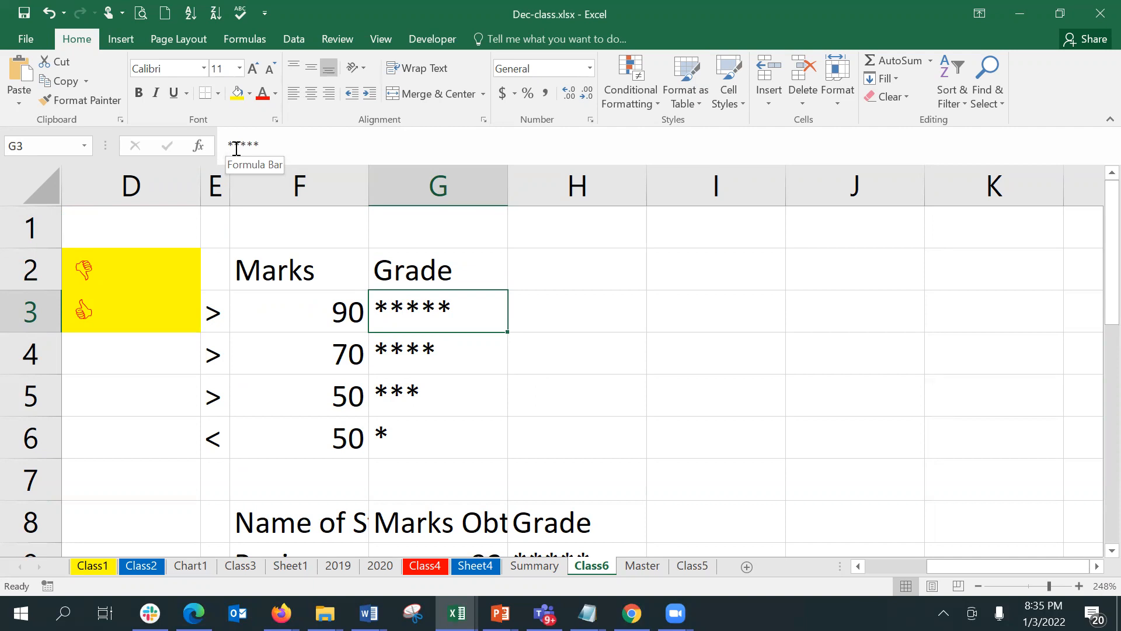
pyautogui.press('Down')
pyautogui.press('Down')
pyautogui.press('Down')
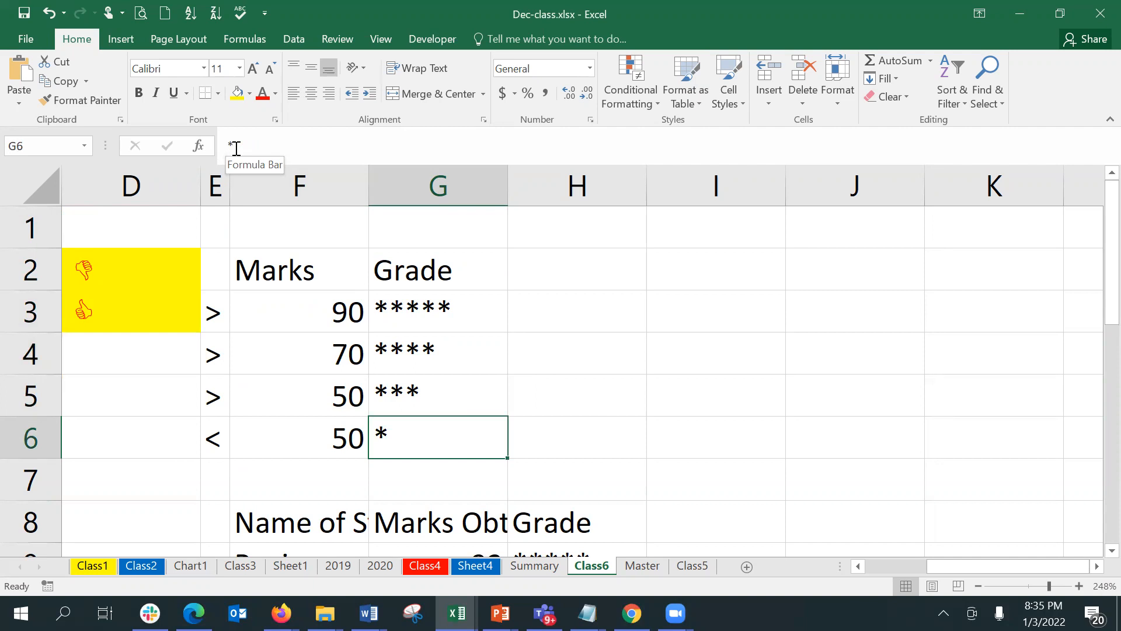
# Begin an IF formula in cell I9 with the logical test G9>F3
pyautogui.press('Down')
pyautogui.press('Down')
pyautogui.press('Down')
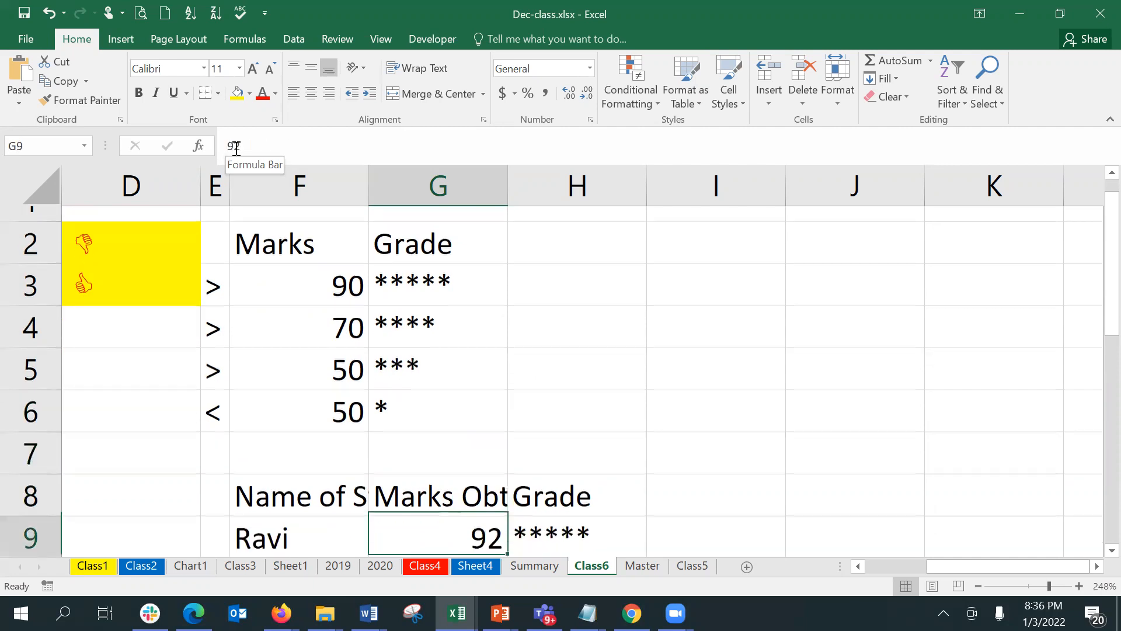
pyautogui.press('Right')
pyautogui.press('Right')
pyautogui.press('Right')
pyautogui.press('Left')
pyautogui.write('=if')
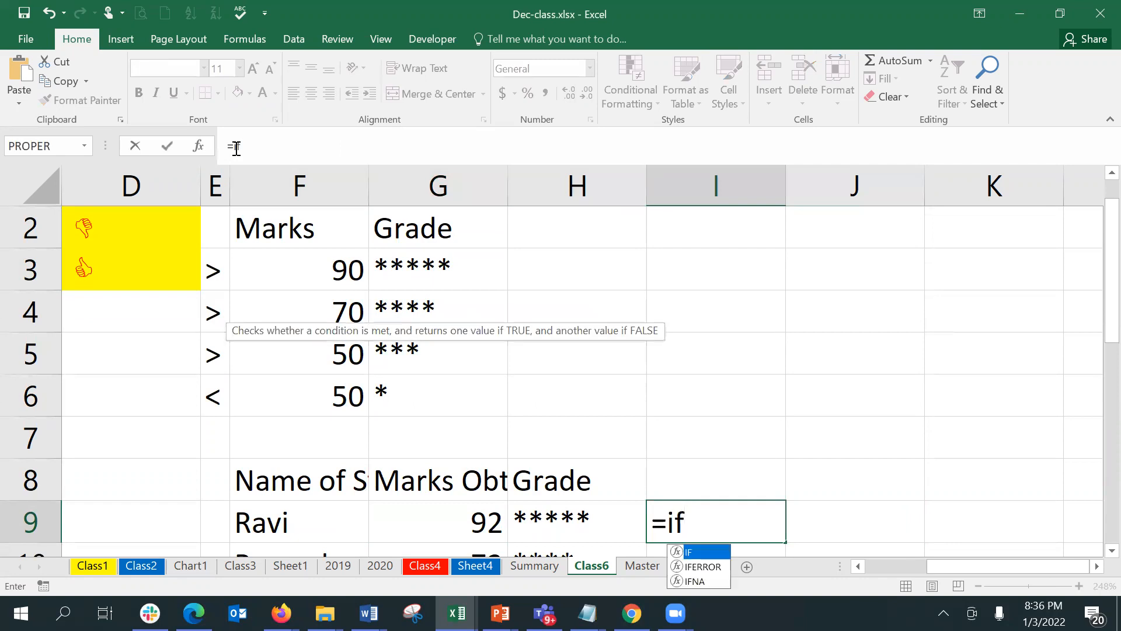
pyautogui.press('Tab')
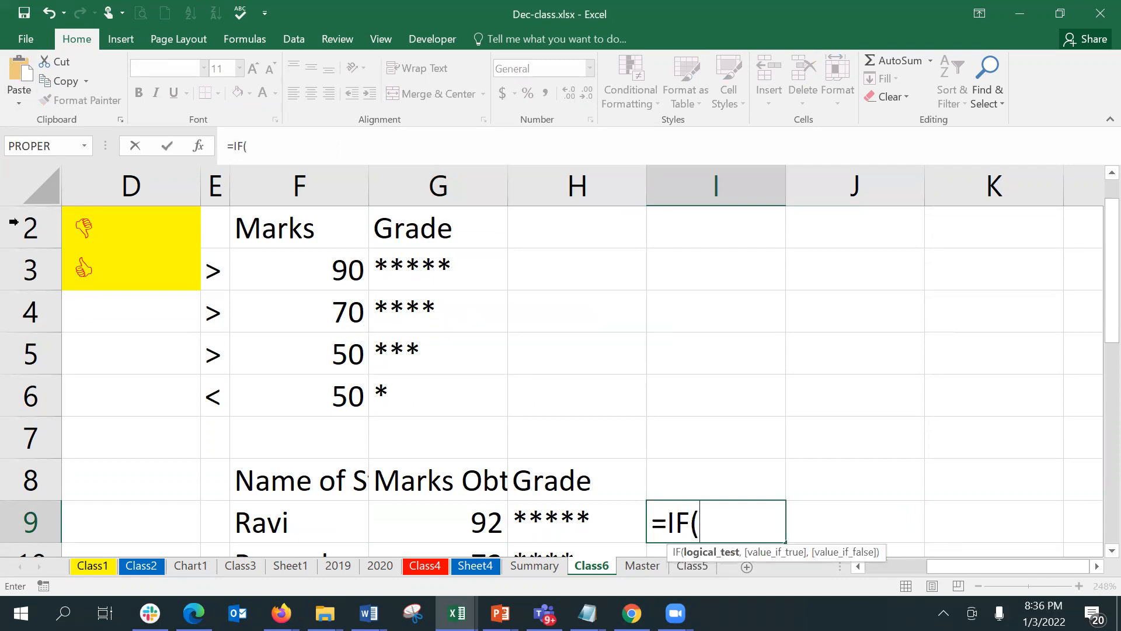
pyautogui.click(403, 517)
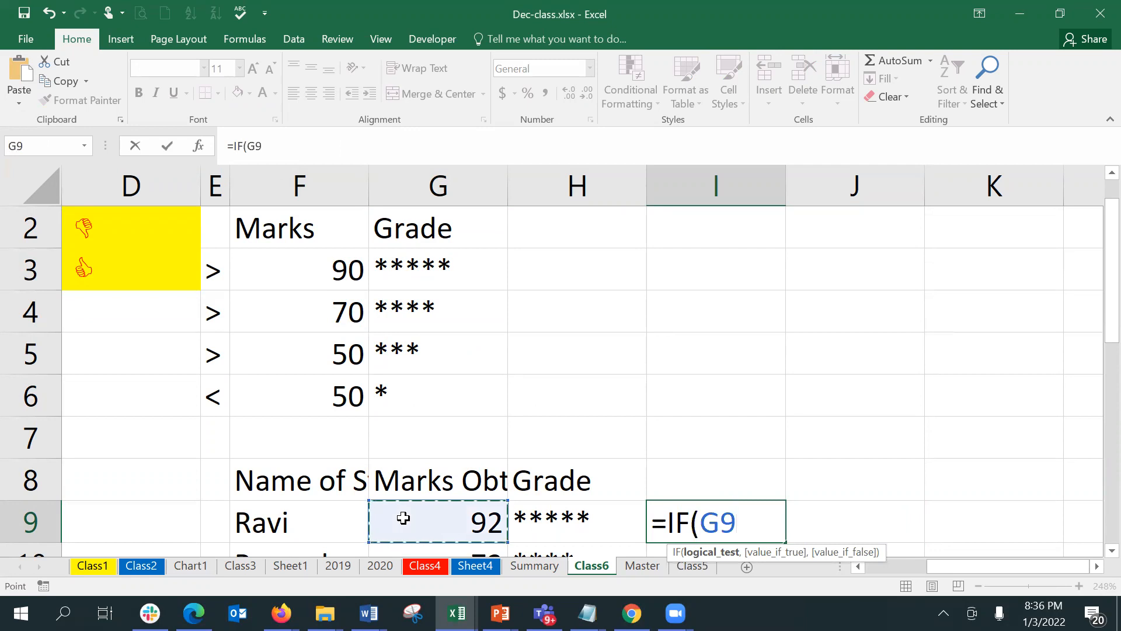
pyautogui.write('>')
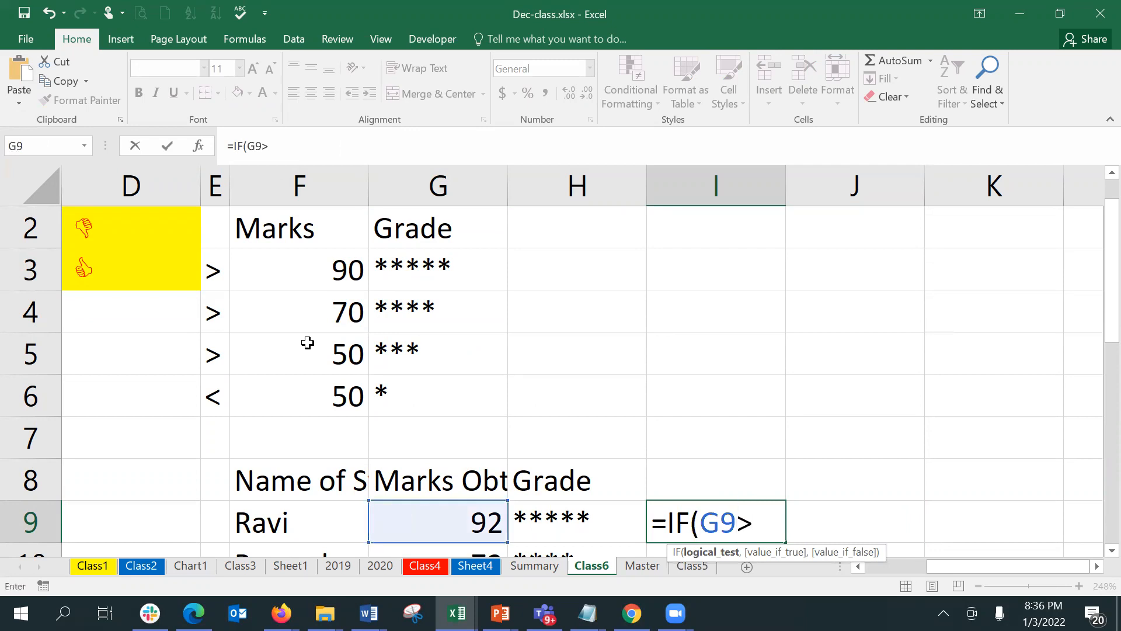
pyautogui.click(285, 275)
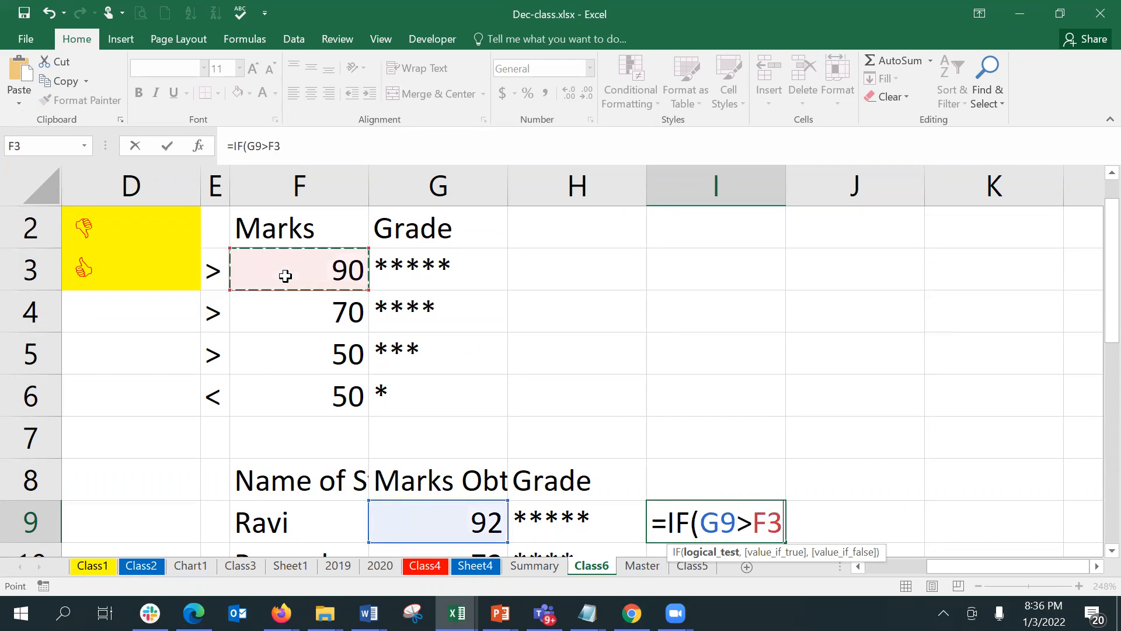
# Complete the IF formula in I9 with G3 as the true value and G6 as the false value
pyautogui.write(',')
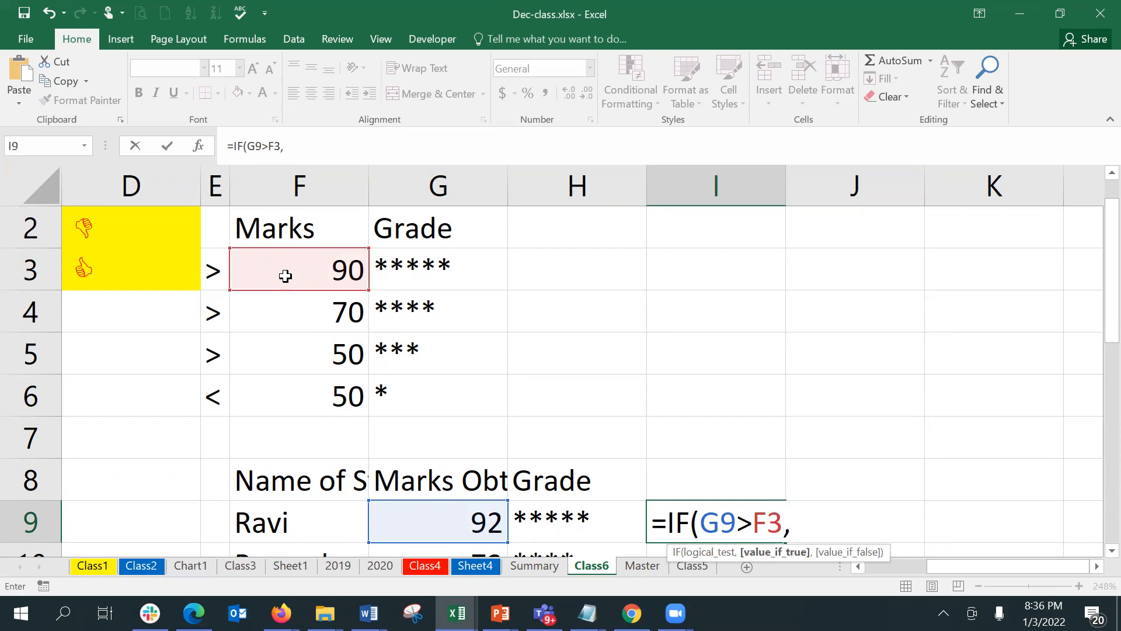
pyautogui.click(398, 270)
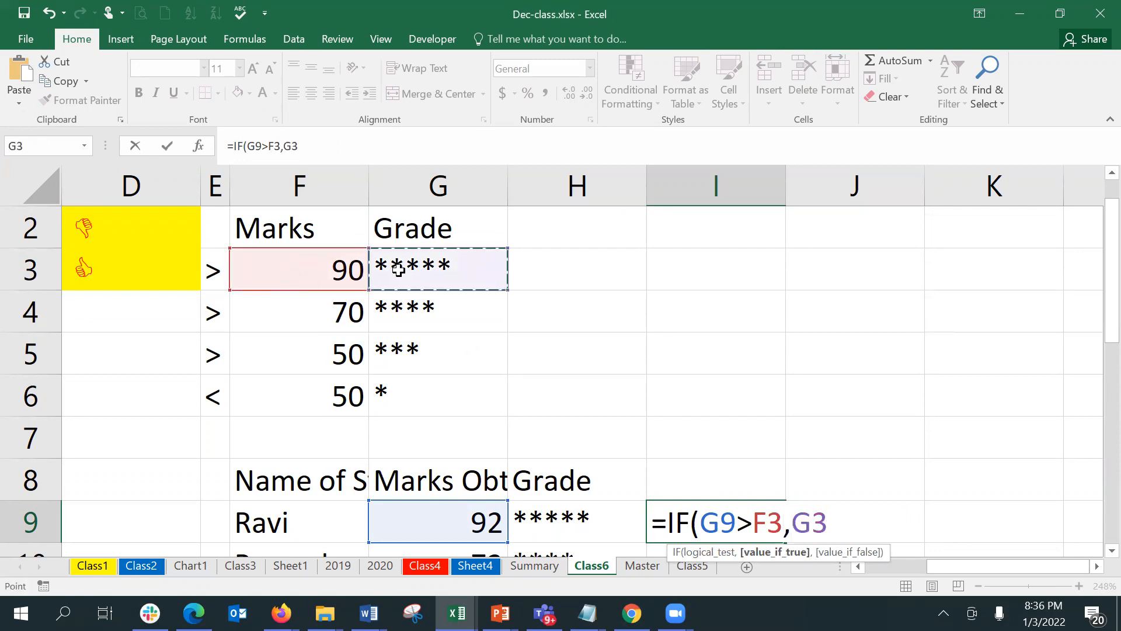
pyautogui.write(',')
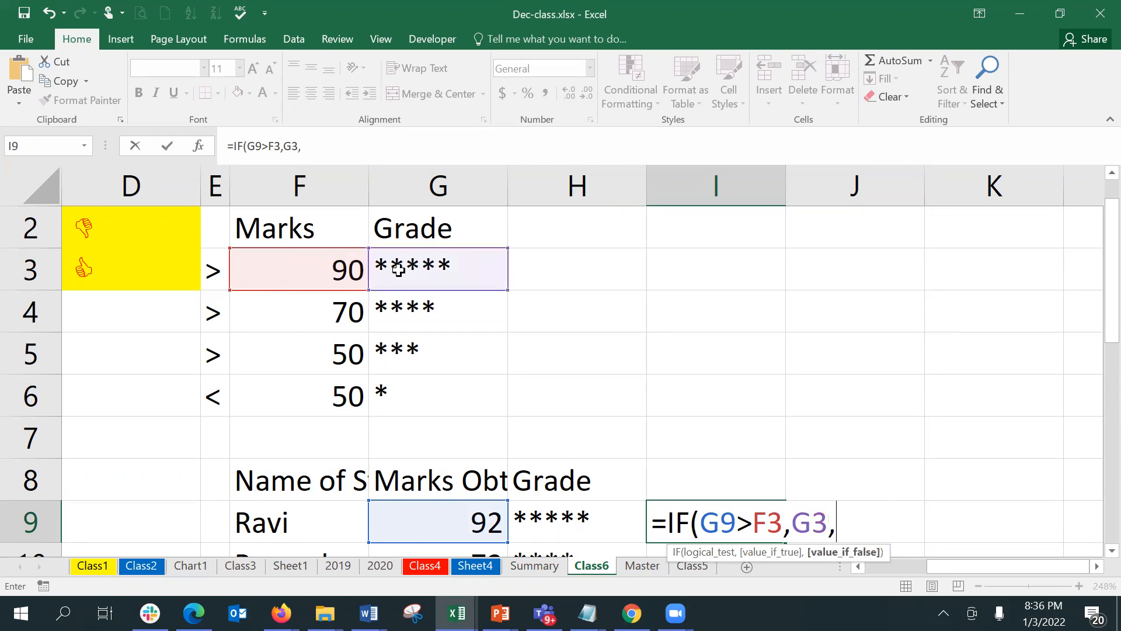
pyautogui.click(403, 399)
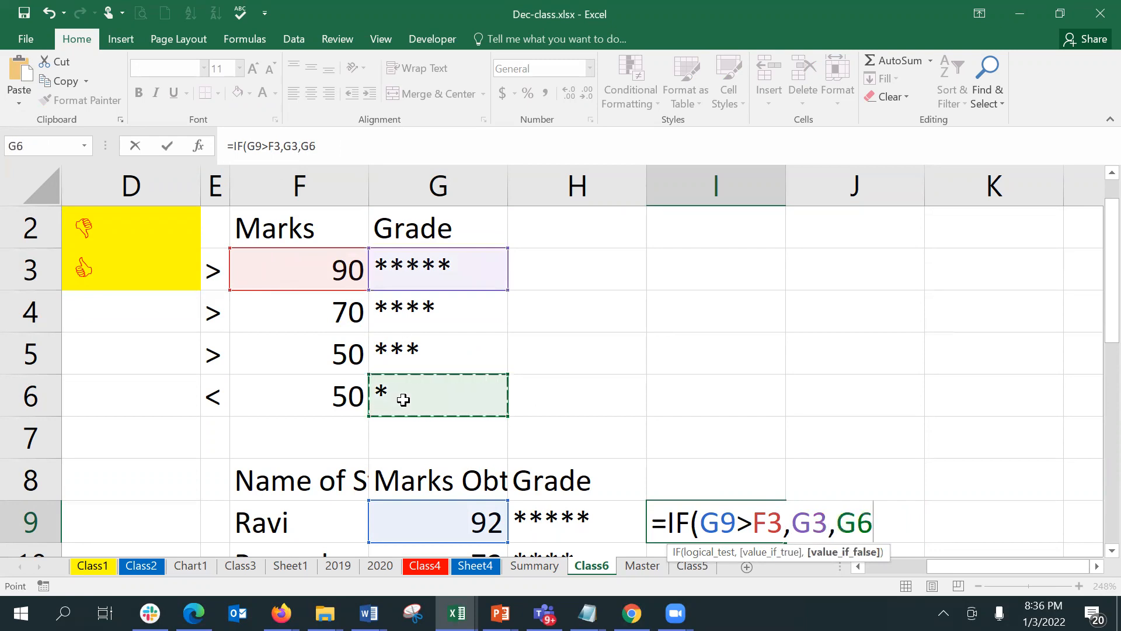
pyautogui.press('Return')
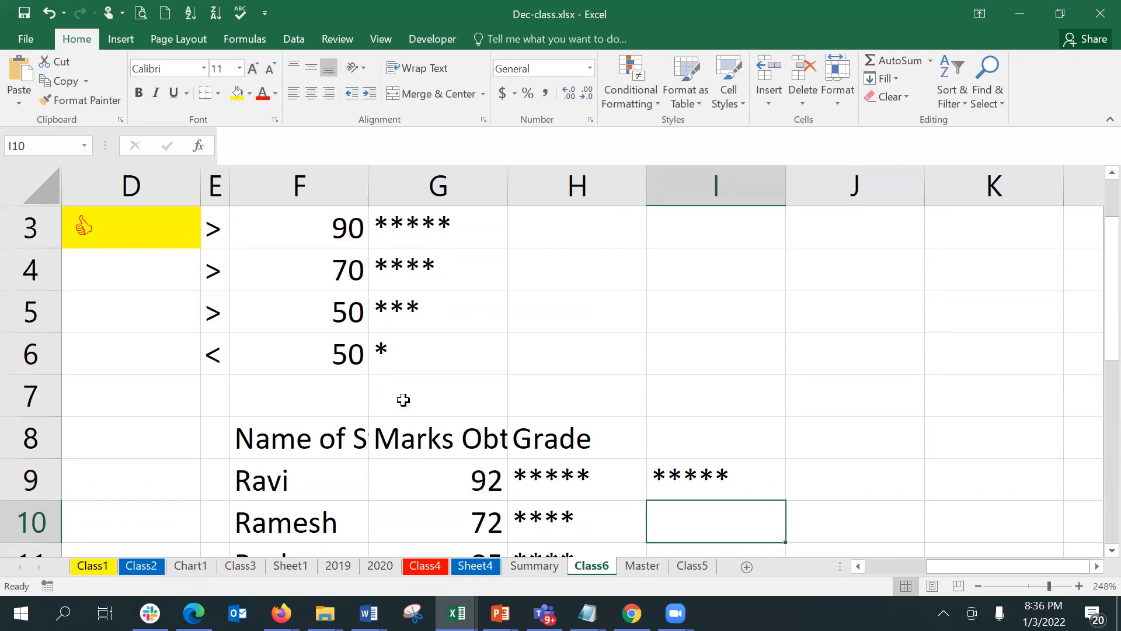
# Set the first student's marks in cell G9 to 40 to test the IF formula
pyautogui.click(445, 478)
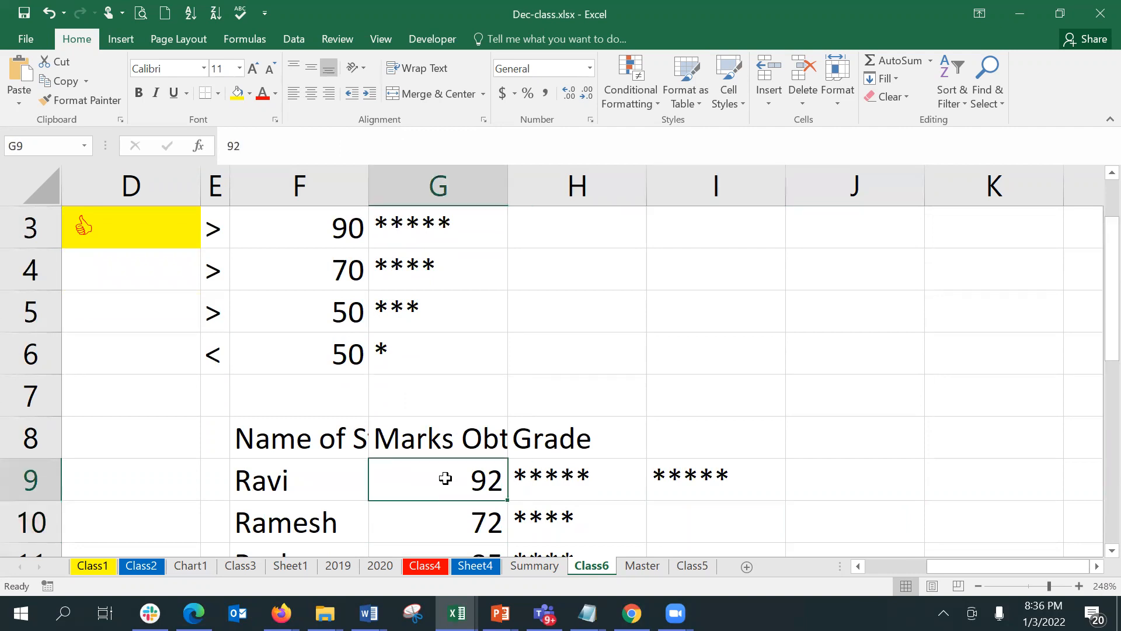
pyautogui.write('40')
pyautogui.press('Return')
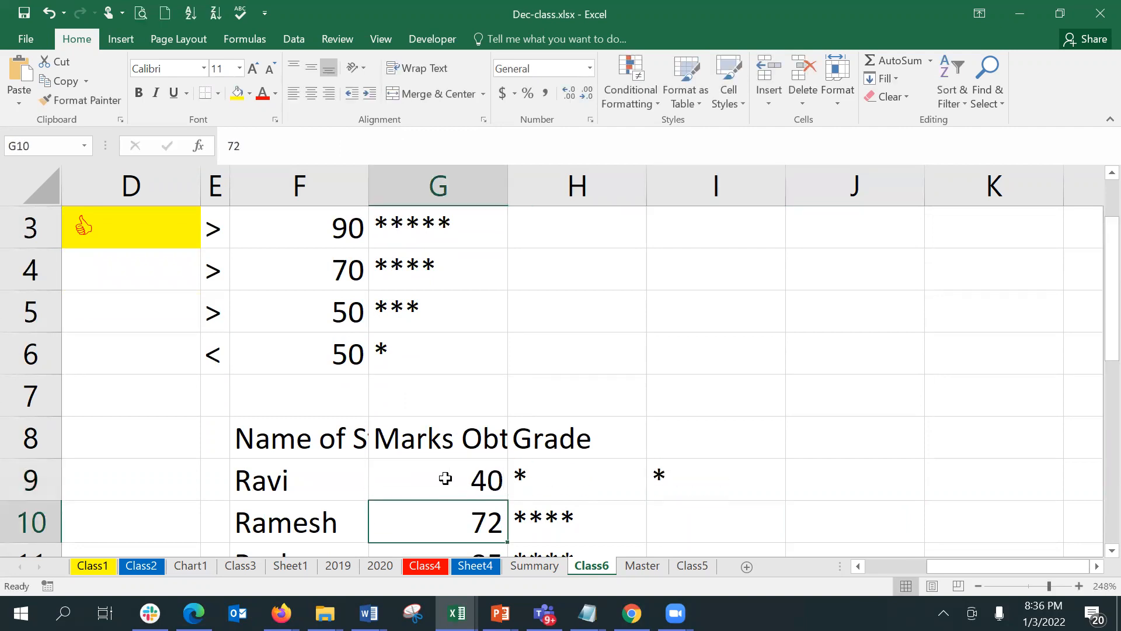
# Examine the logical test, true value and false value of the IF formula in I9 against the marks threshold table
pyautogui.click(695, 500)
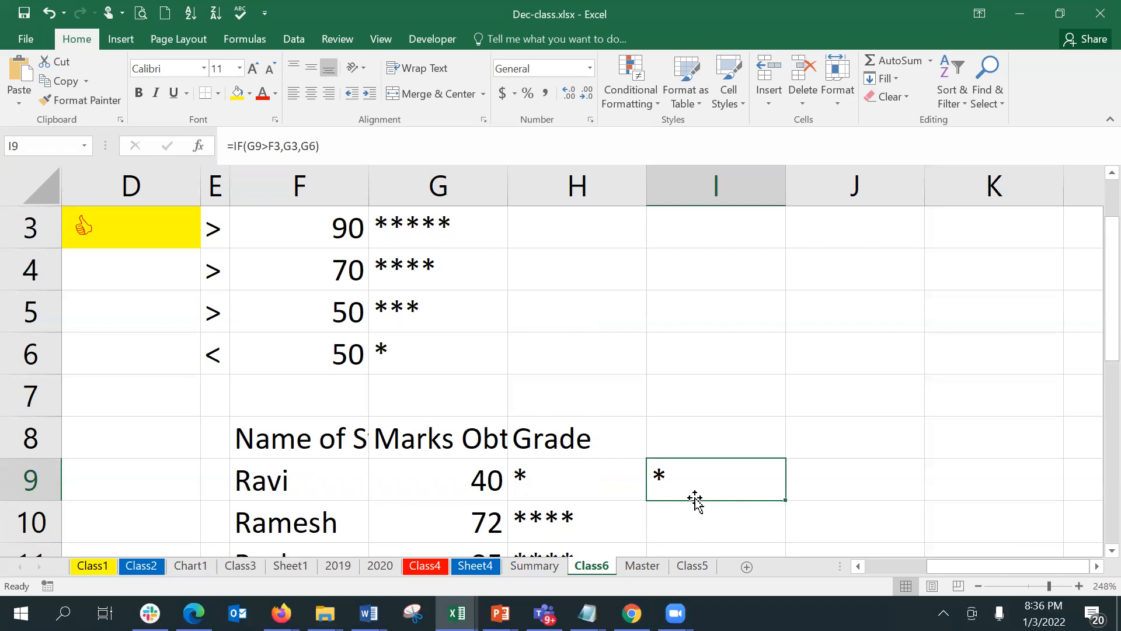
pyautogui.click(198, 146)
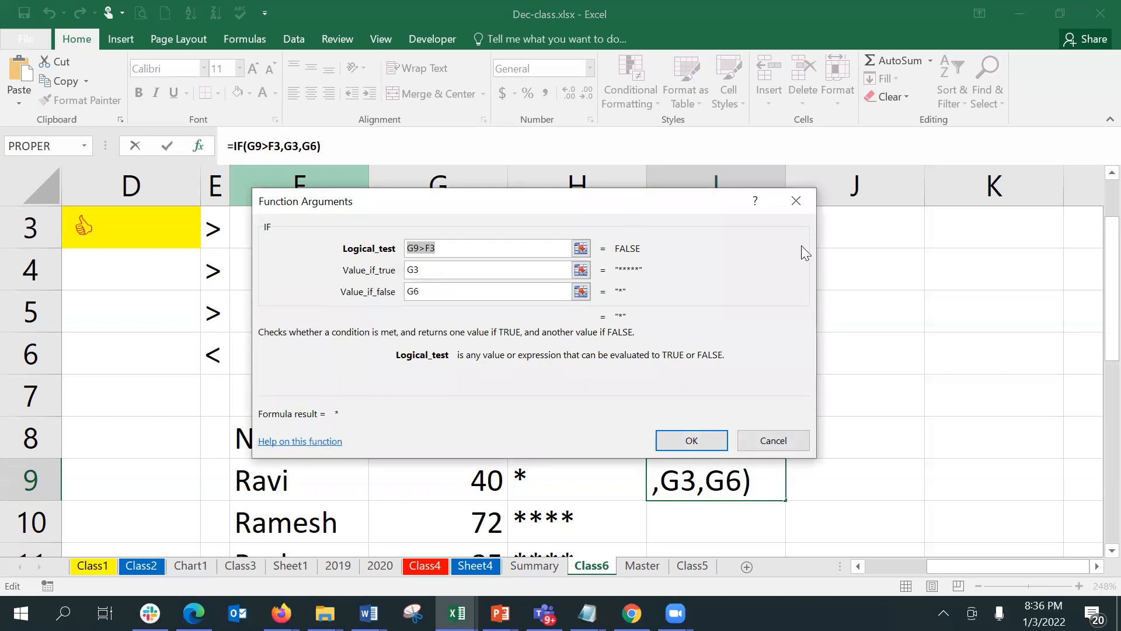
pyautogui.scroll(2, 1097, 175)
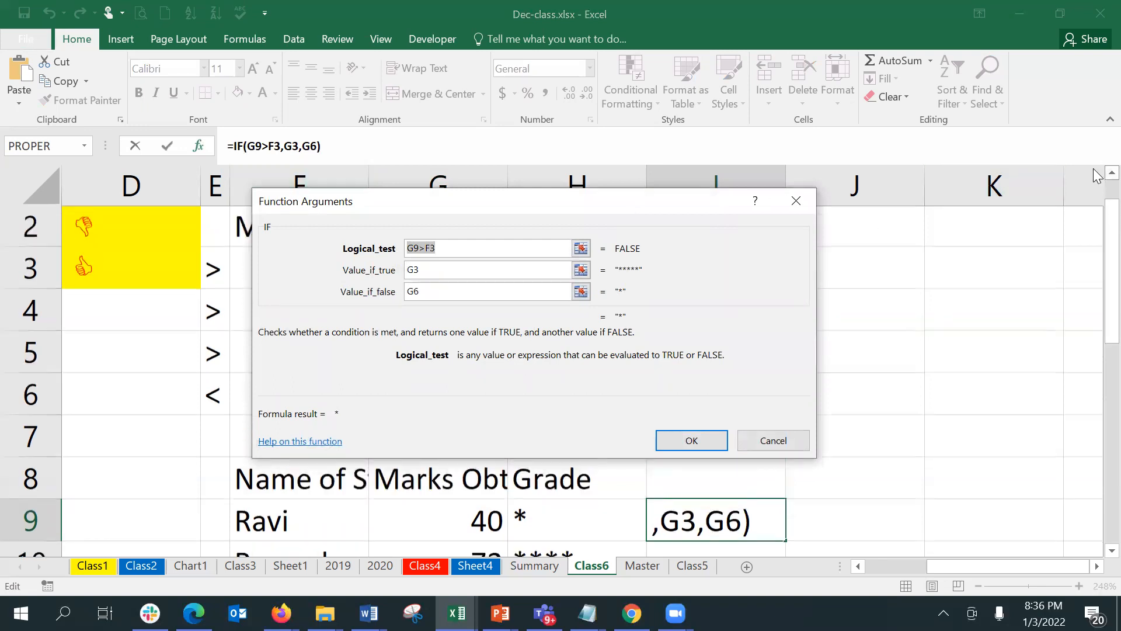
pyautogui.moveTo(688, 210); pyautogui.dragTo(958, 250)
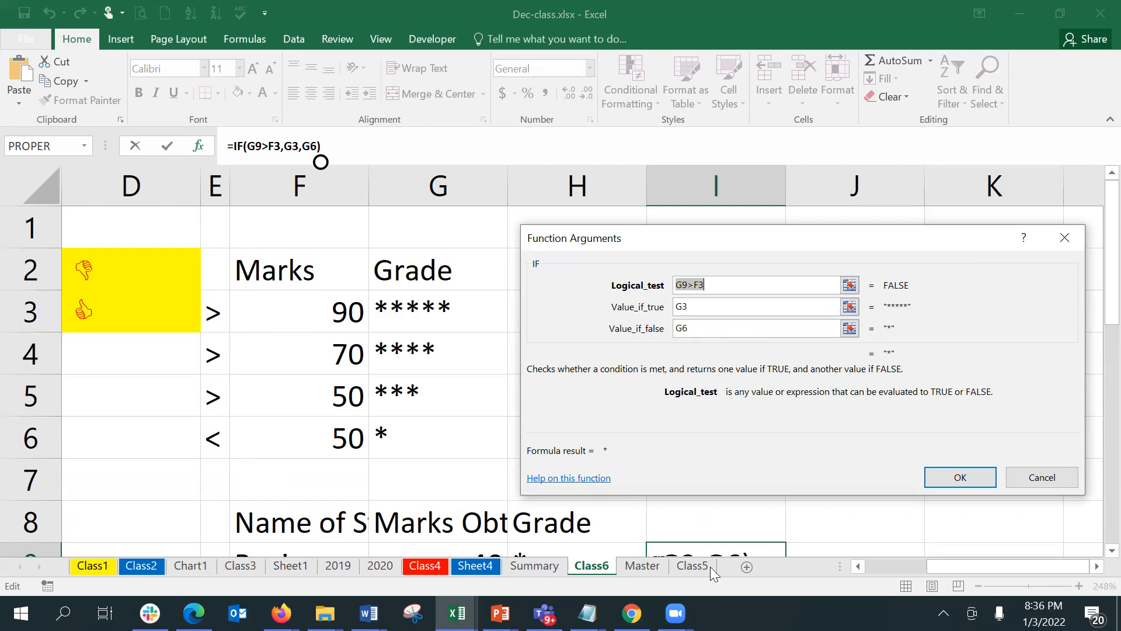
pyautogui.click(1111, 550)
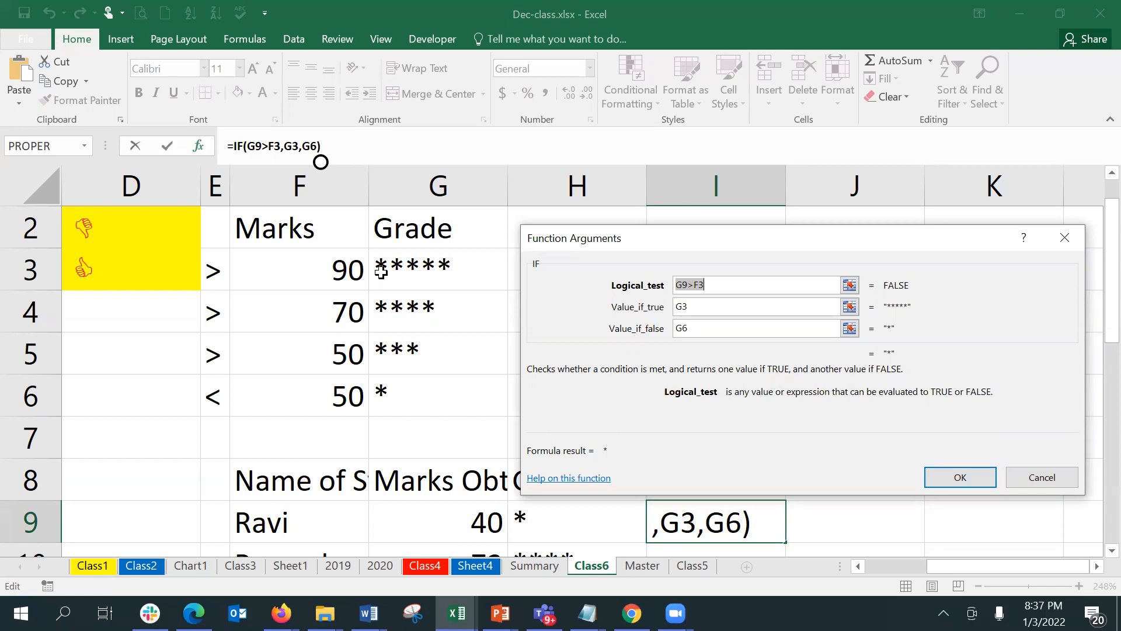
pyautogui.click(720, 284)
pyautogui.click(713, 307)
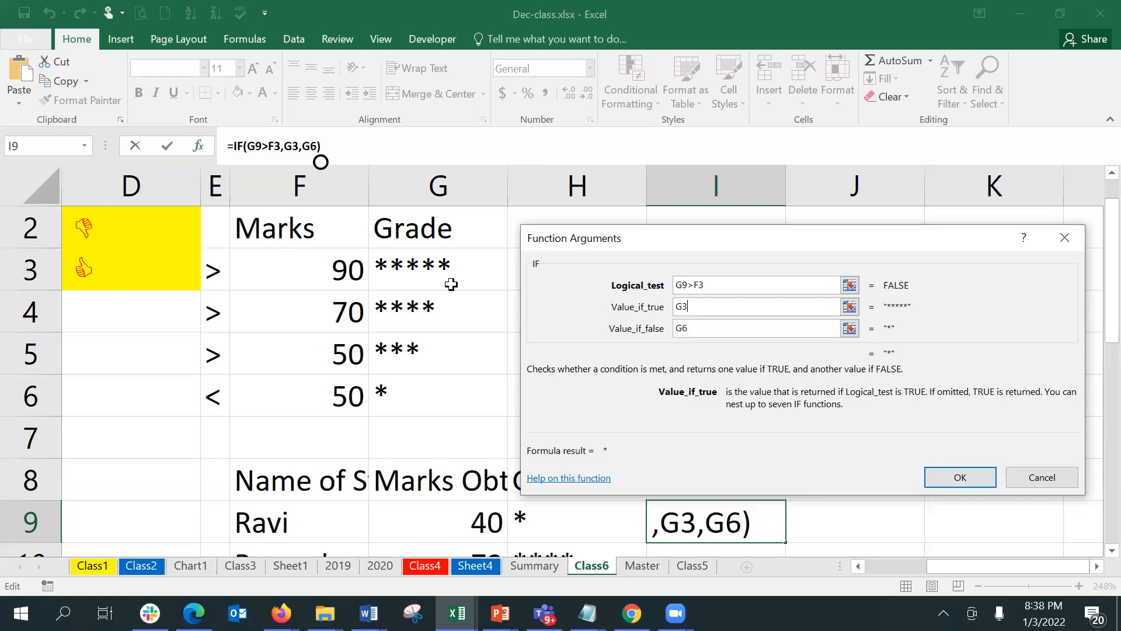
pyautogui.click(789, 333)
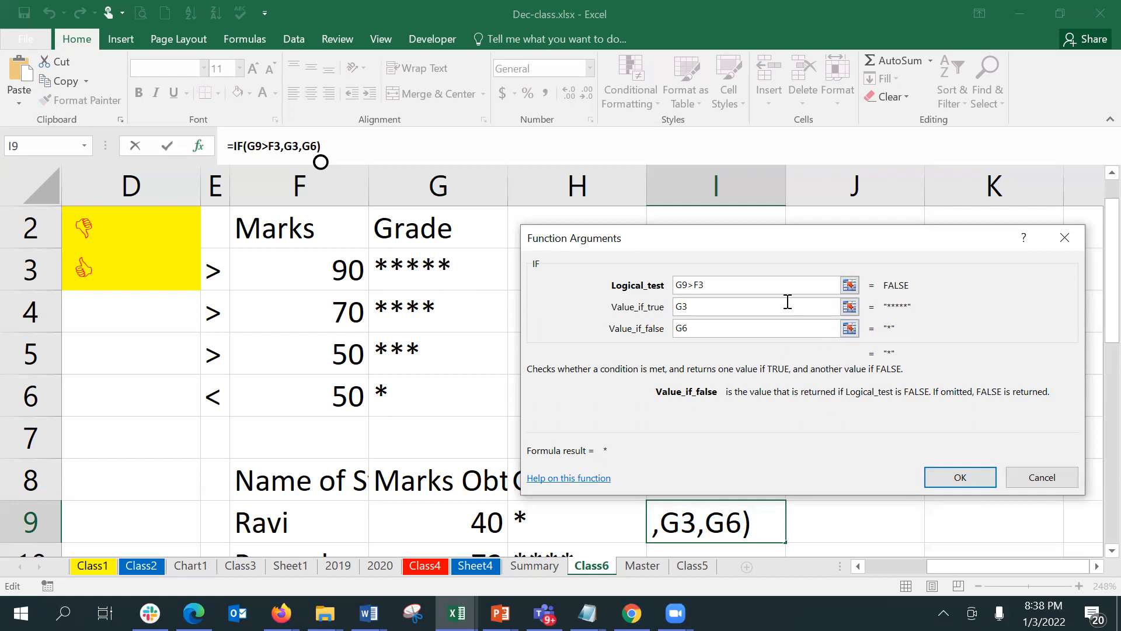
pyautogui.click(771, 294)
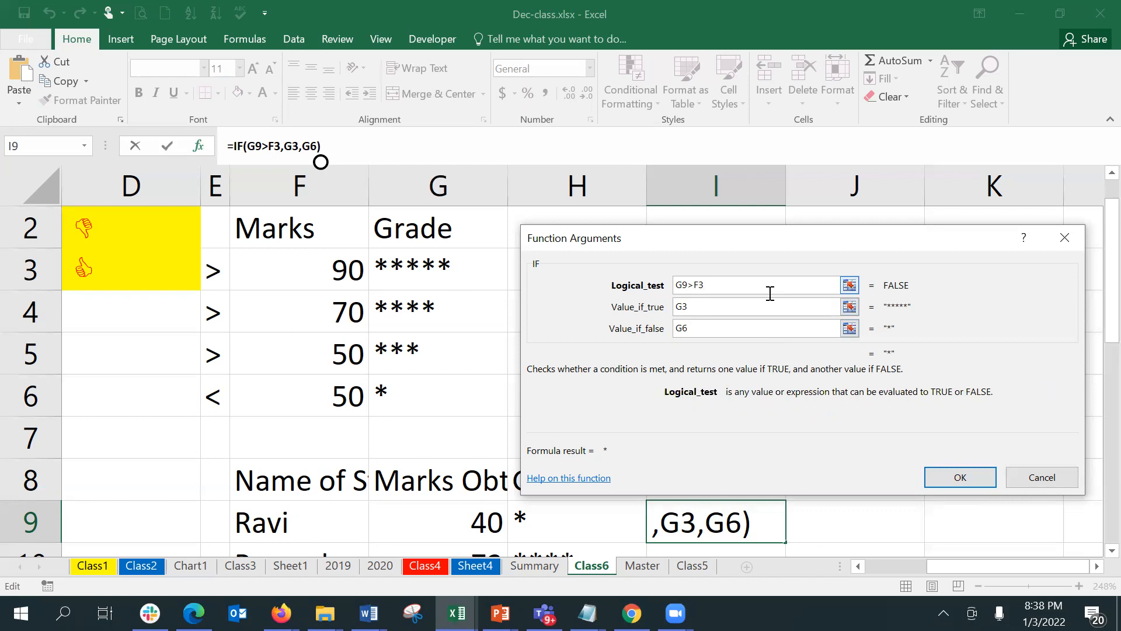
pyautogui.click(759, 311)
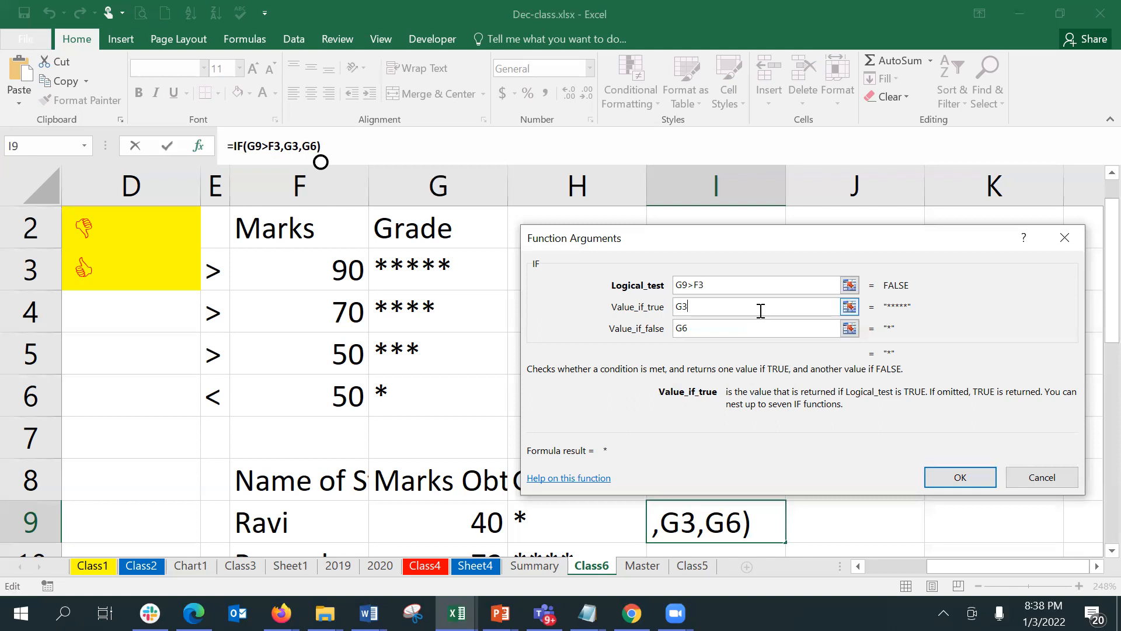
pyautogui.click(758, 329)
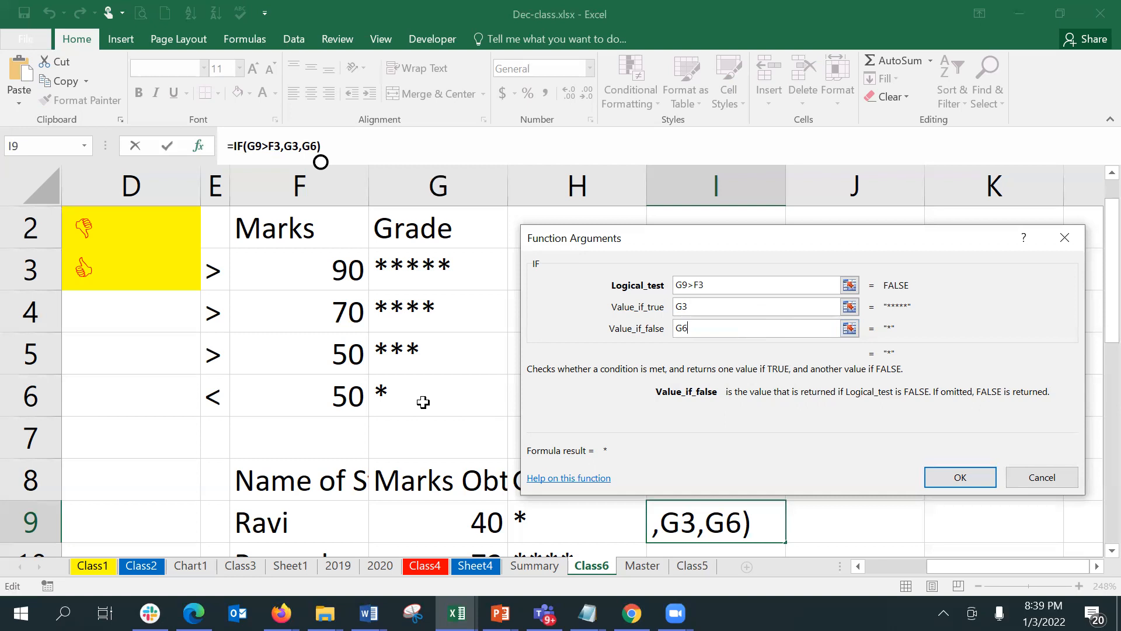
pyautogui.click(935, 480)
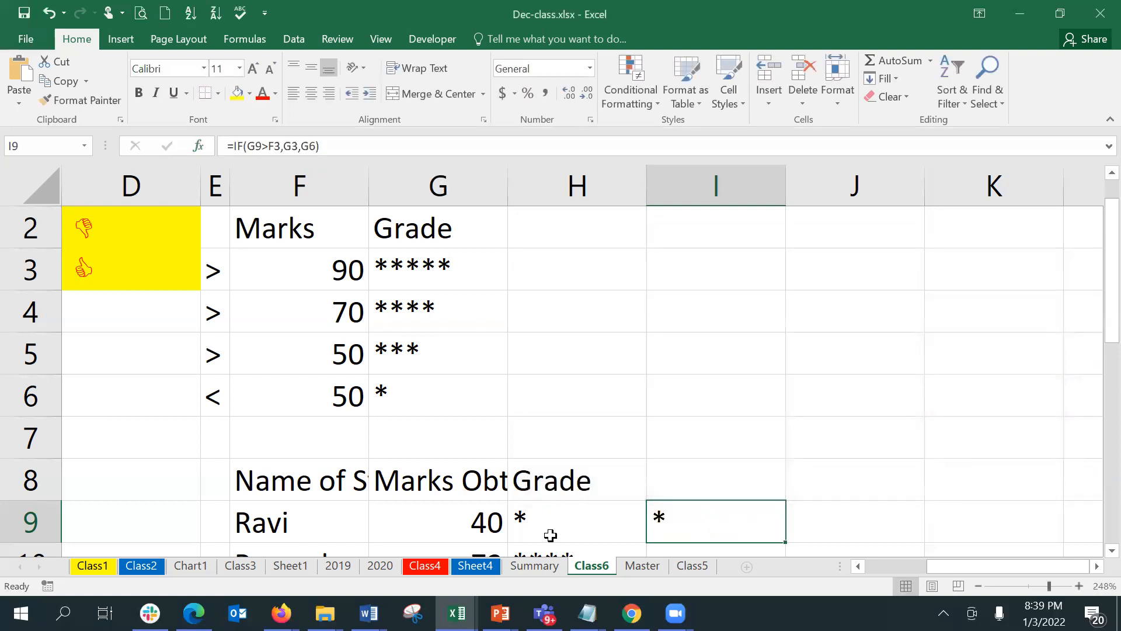
# Set the first student's marks in cell G9 to 98 to test the true result of the formula
pyautogui.click(434, 522)
pyautogui.write('98')
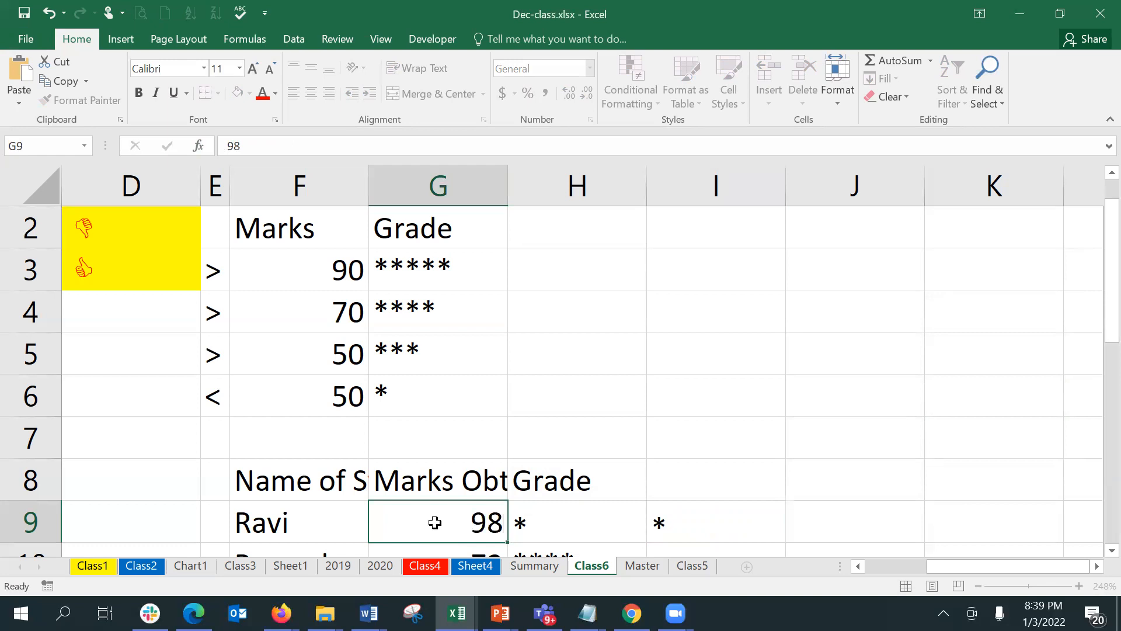
pyautogui.press('Return')
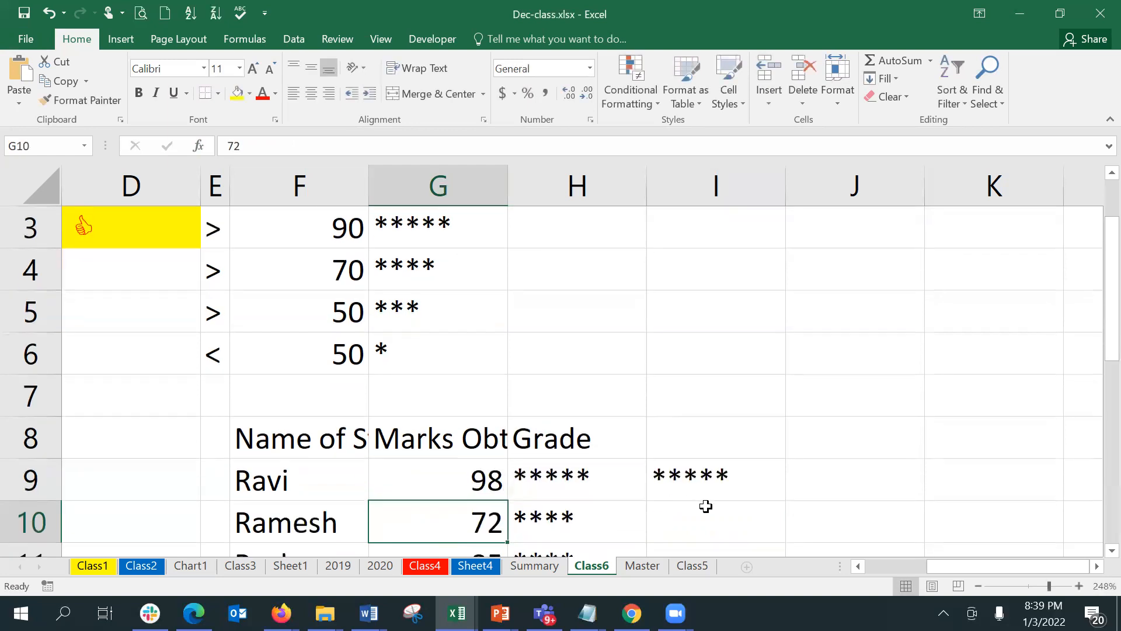
# Copy the IF expression in cell I9 without its equals sign, leaving the formula as it is
pyautogui.click(750, 496)
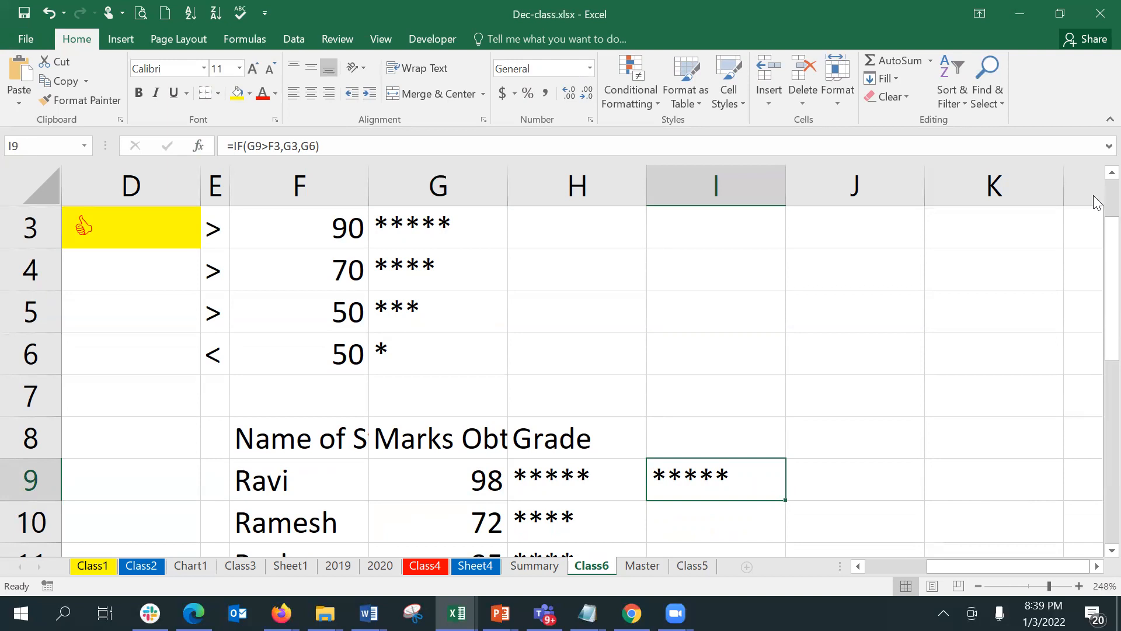
pyautogui.click(1111, 174)
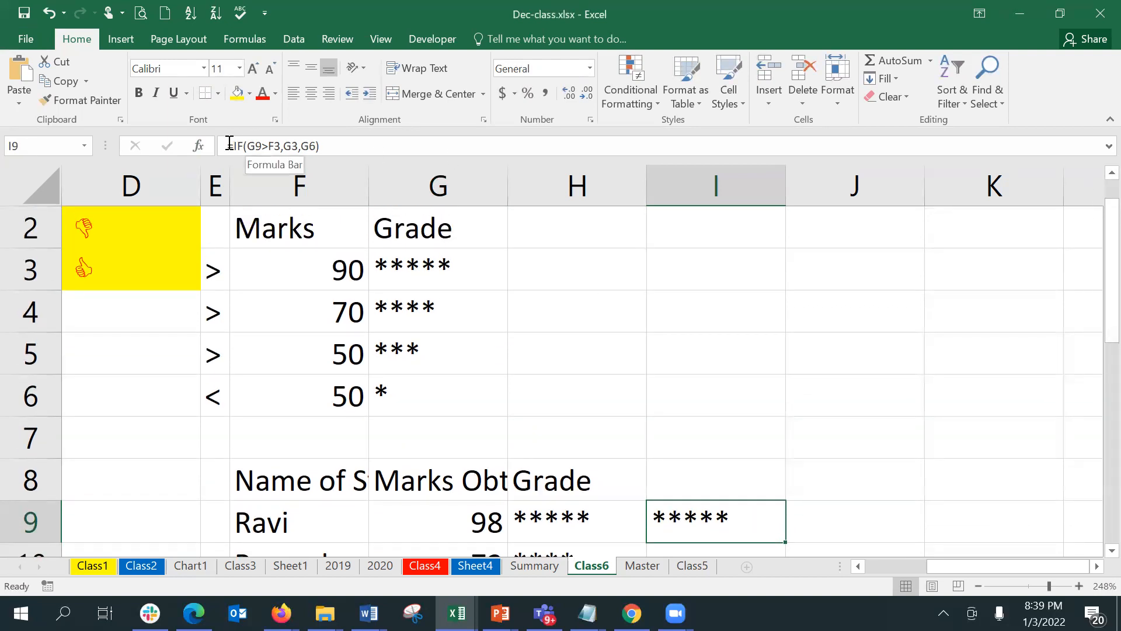
pyautogui.moveTo(232, 145); pyautogui.dragTo(324, 155)
pyautogui.hotkey('ctrl', 'c')
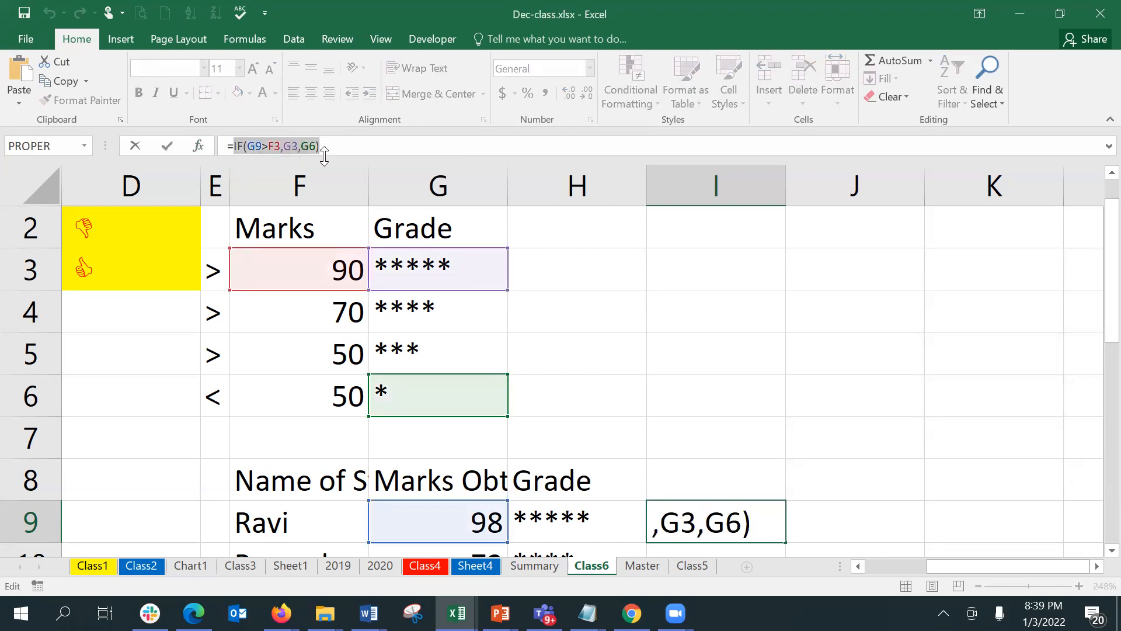
pyautogui.press('Return')
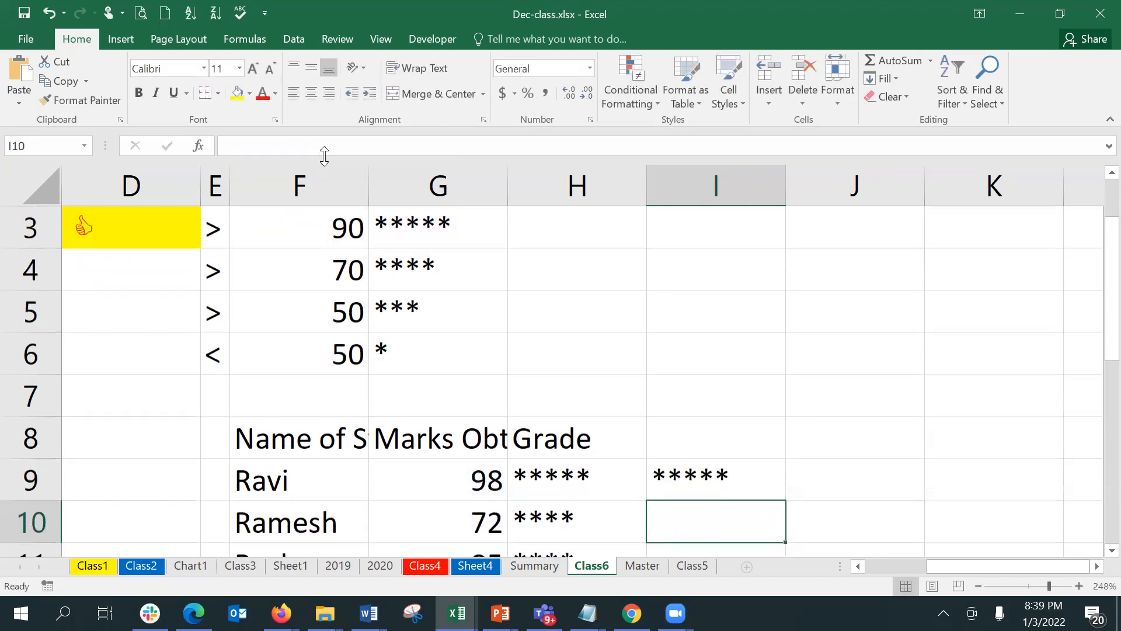
pyautogui.press('Up')
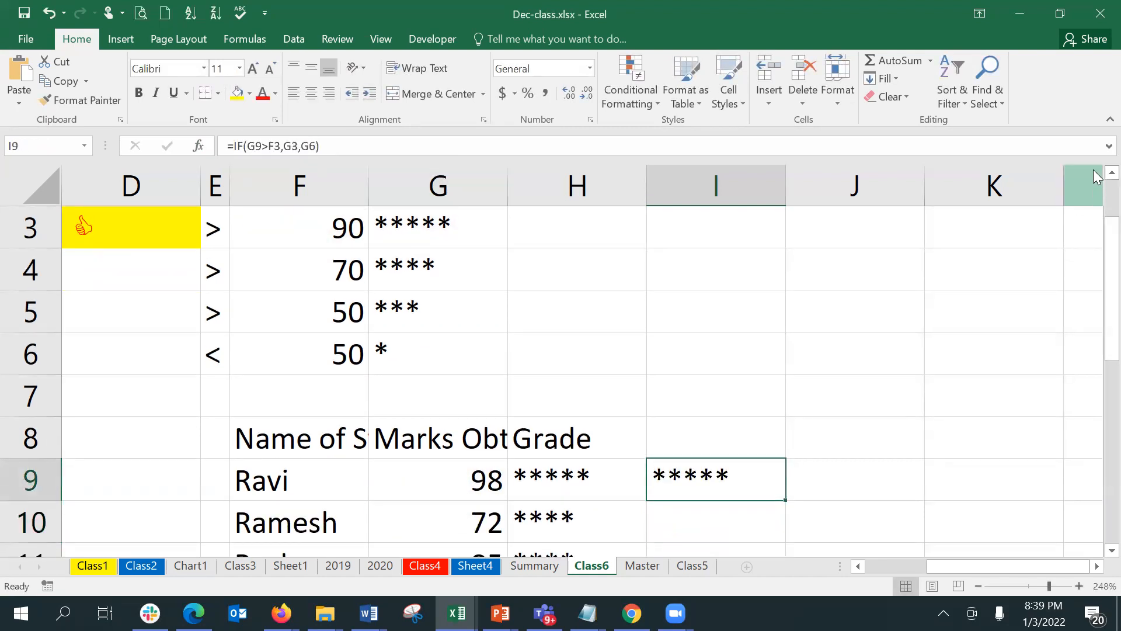
pyautogui.scroll(1, 1095, 175)
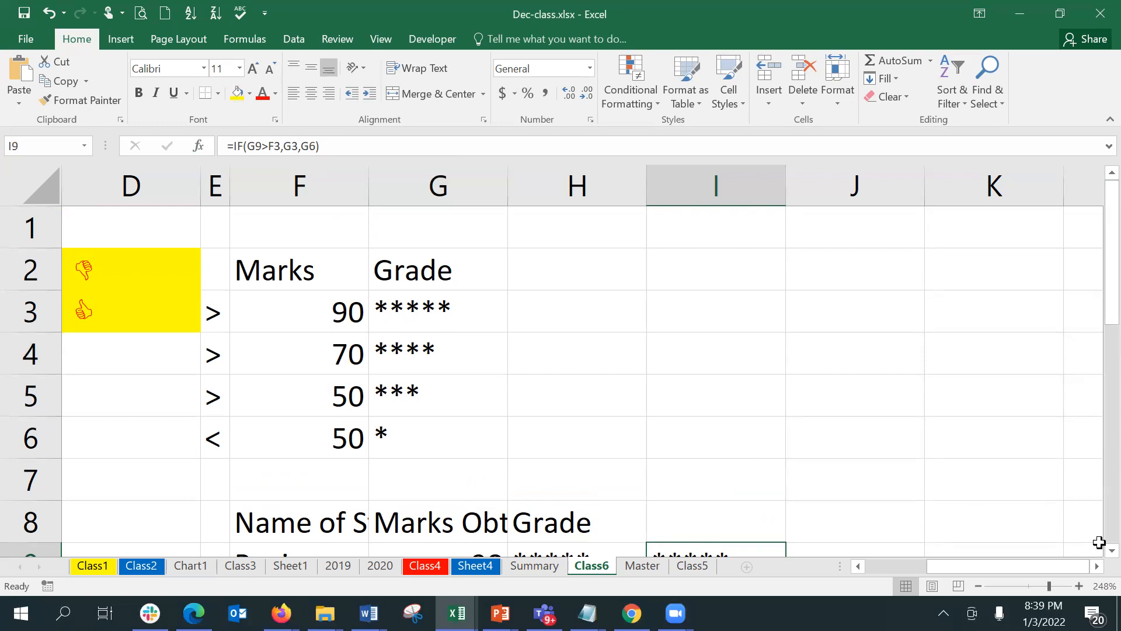
pyautogui.scroll(-1, 1094, 551)
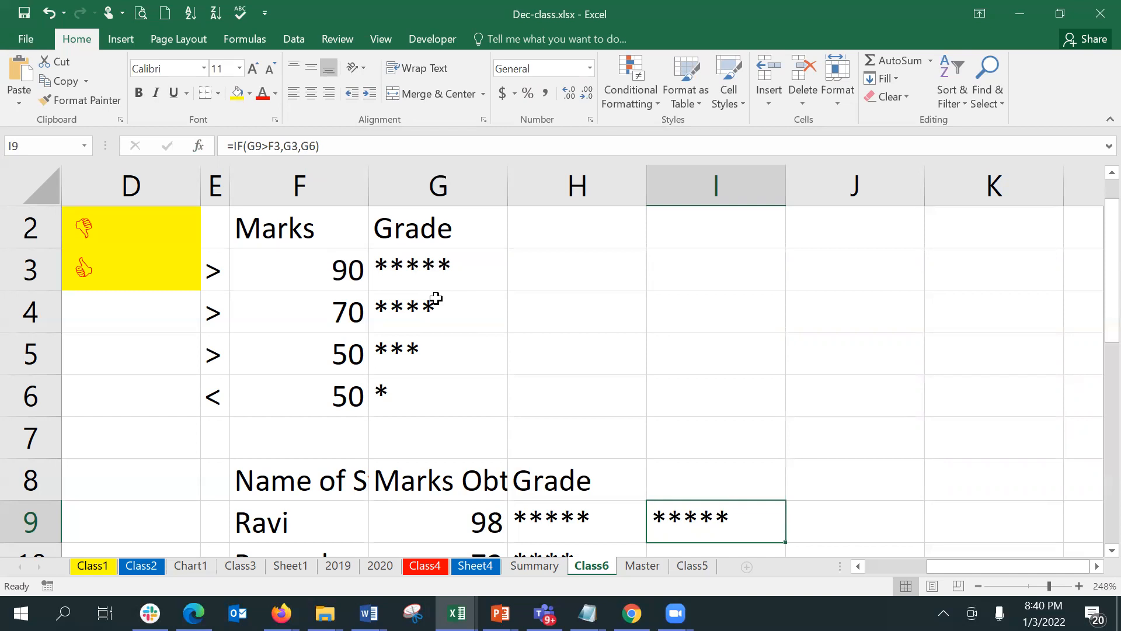
# Replace the false value G6 of the IF formula in I9 with the copied expression IF(G9>F3,G3,G6)
pyautogui.click(198, 146)
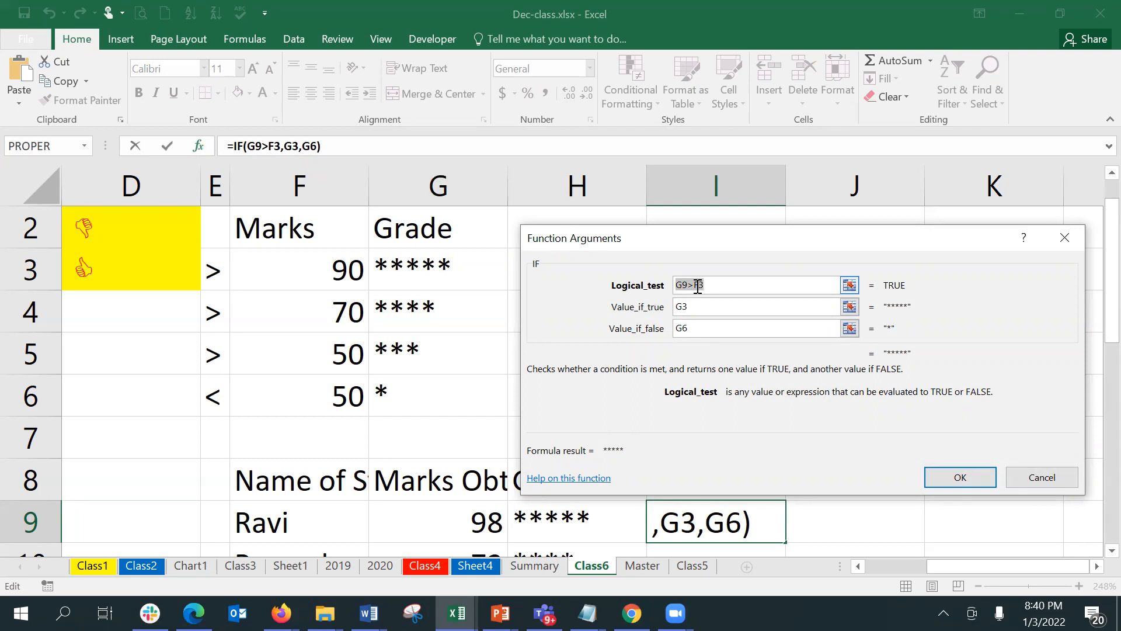
pyautogui.click(696, 328)
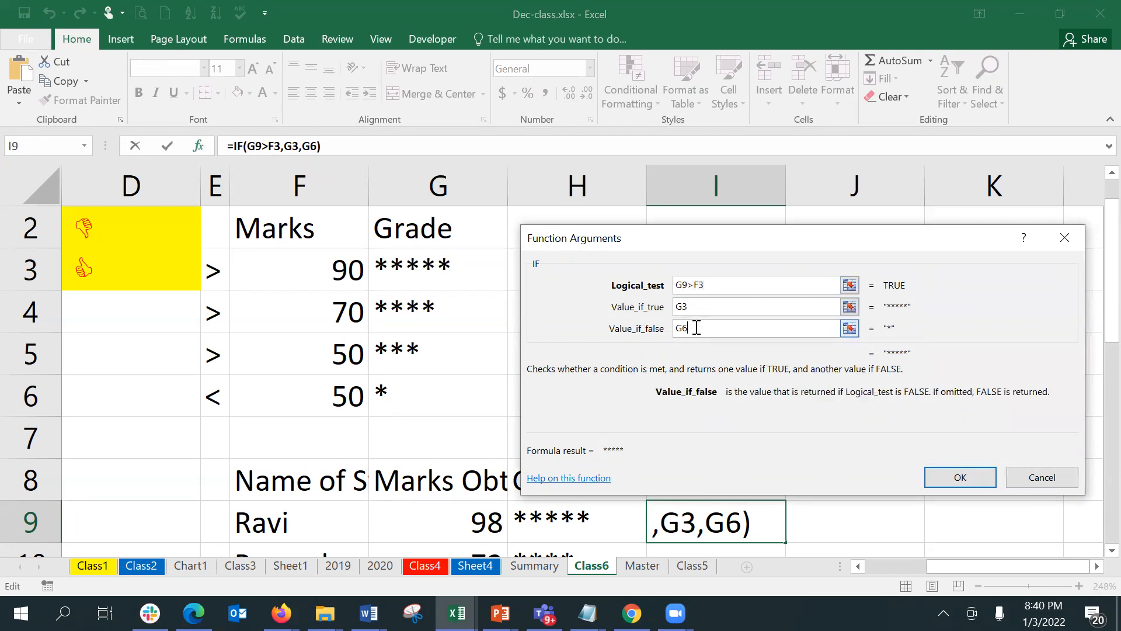
pyautogui.press('BackSpace')
pyautogui.press('BackSpace')
pyautogui.hotkey('ctrl', 'v')
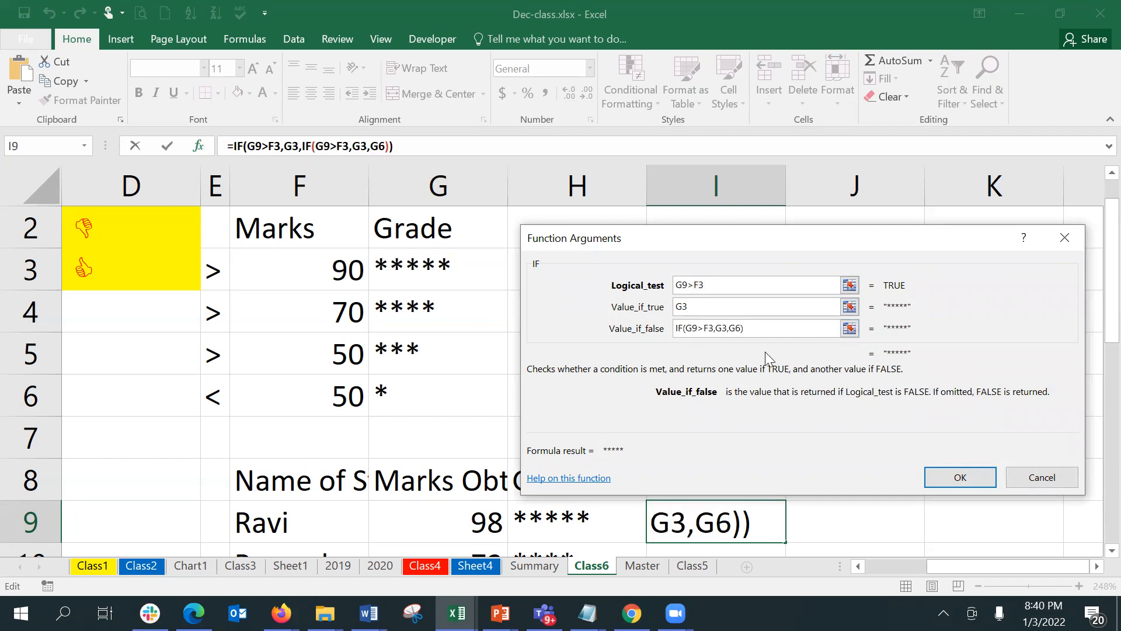
# Change the nested expression to IF(G9>F4,G4,G6) and apply the formula to I9
pyautogui.click(713, 329)
pyautogui.press('BackSpace')
pyautogui.write('4')
pyautogui.click(726, 332)
pyautogui.press('BackSpace')
pyautogui.write('4')
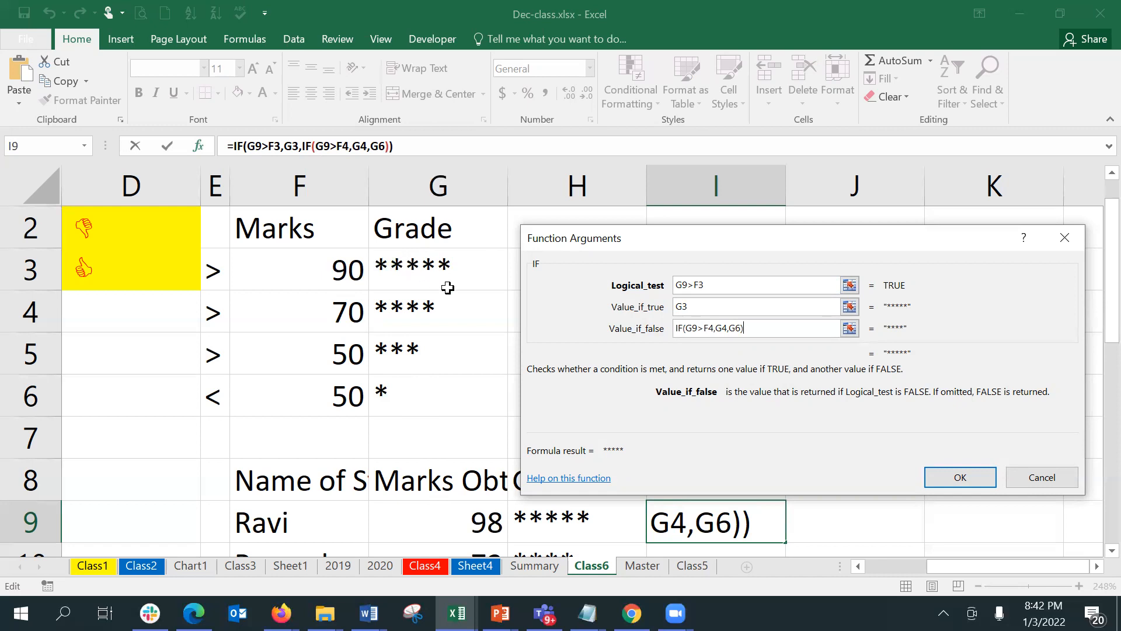
pyautogui.click(703, 309)
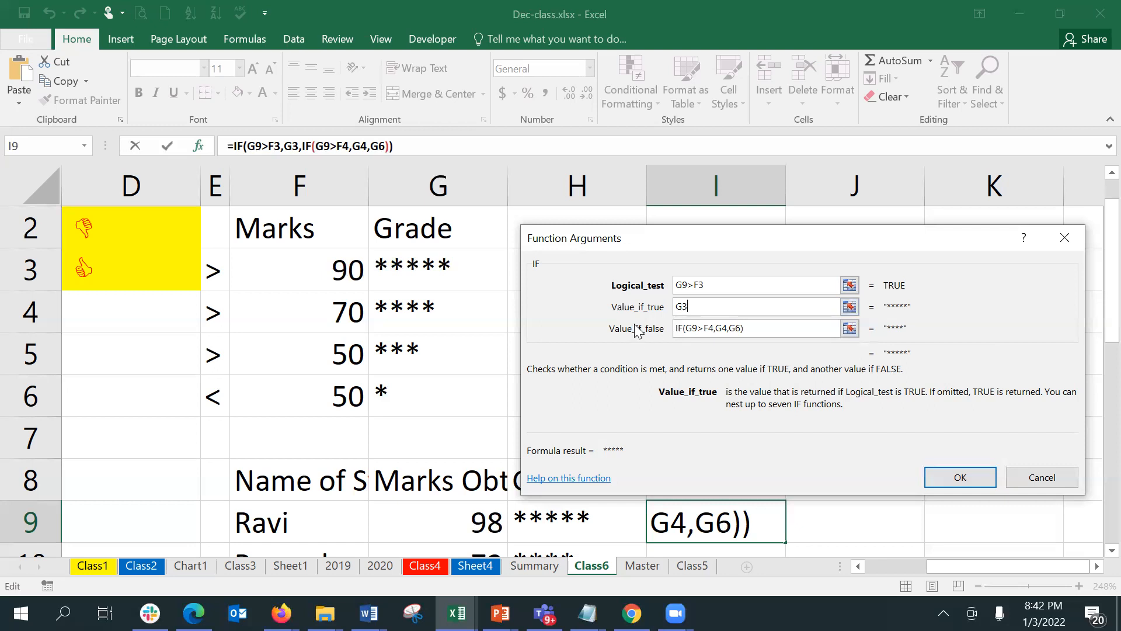
pyautogui.click(696, 332)
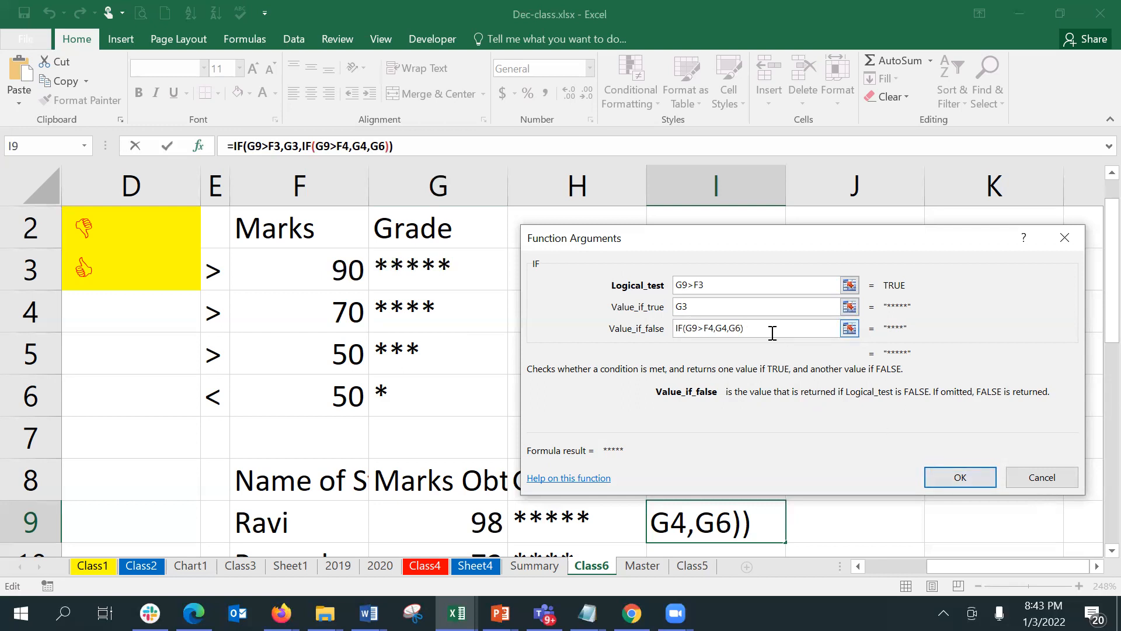
pyautogui.click(713, 328)
pyautogui.click(968, 482)
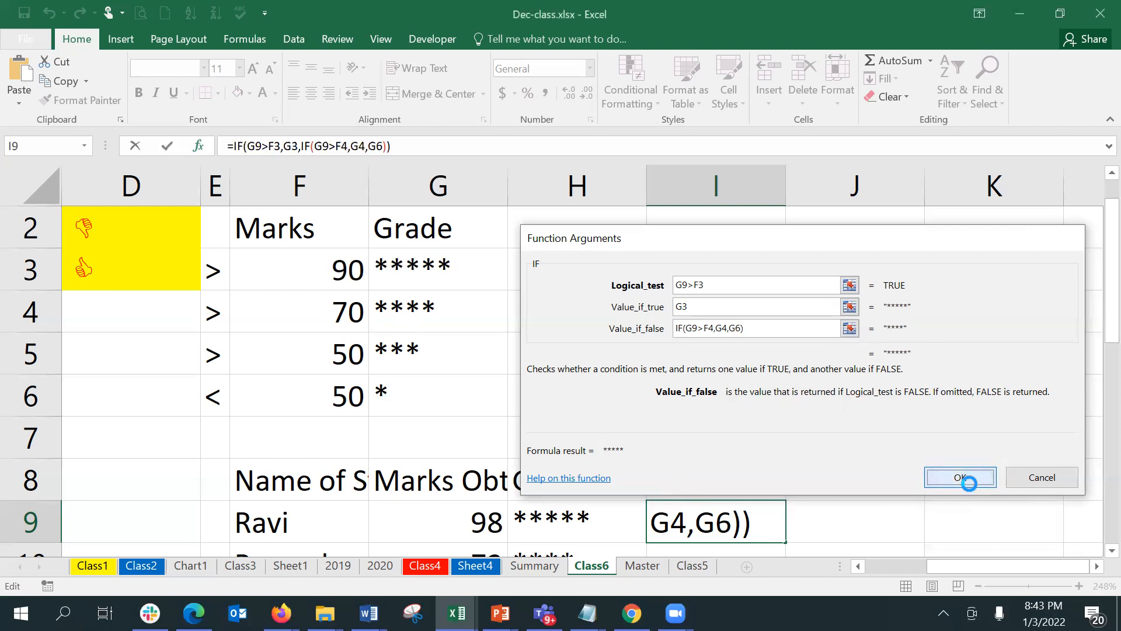
# Set the first student's marks in cell G9 to 85 to test the nested IF formula
pyautogui.press('Left')
pyautogui.press('Left')
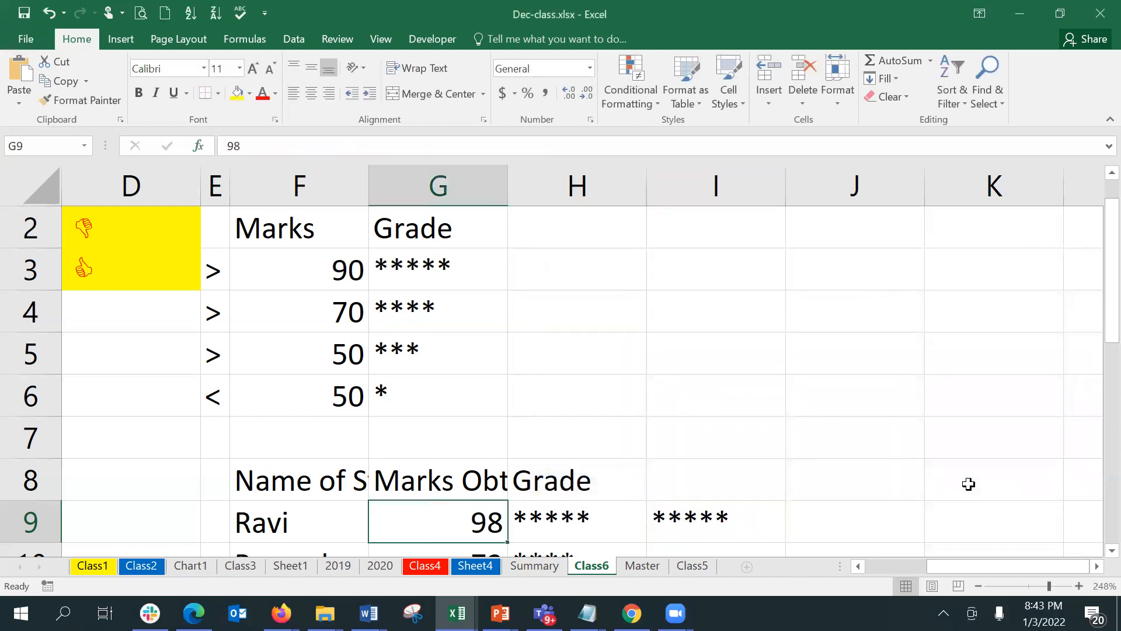
pyautogui.write('85')
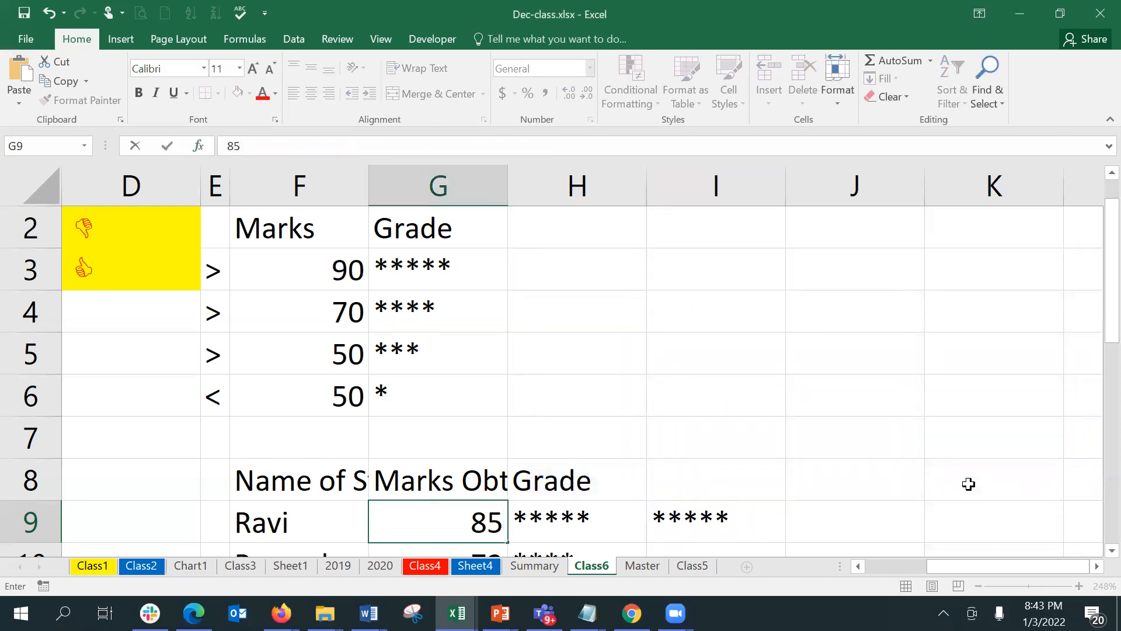
pyautogui.press('Return')
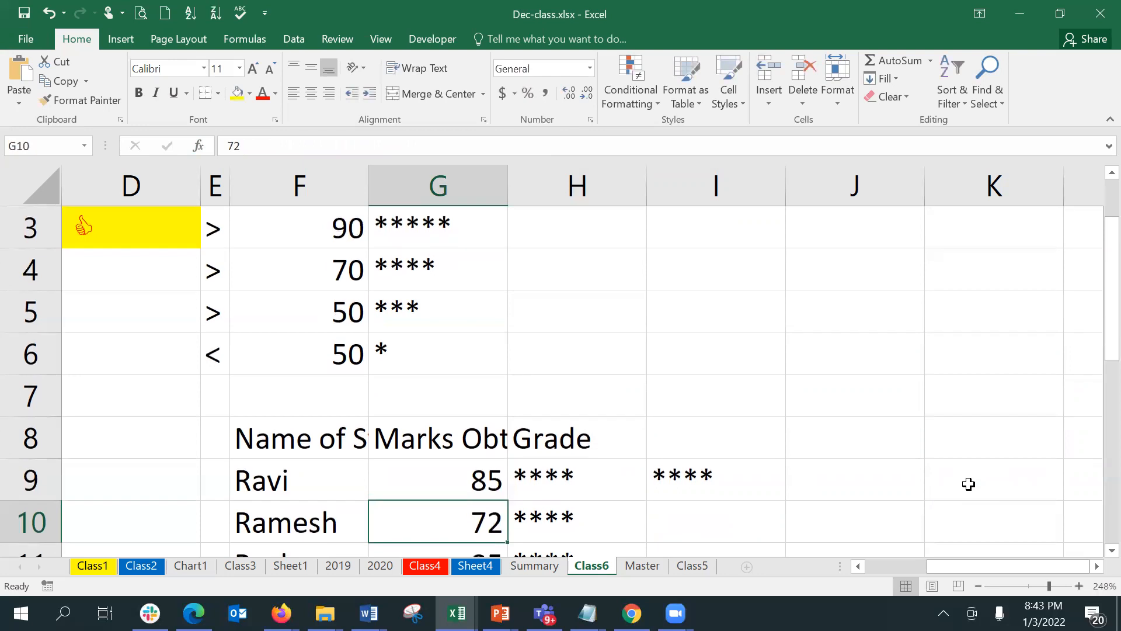
# Examine how the arguments of the nested IF formula in I9 evaluate for the first student's marks
pyautogui.click(730, 489)
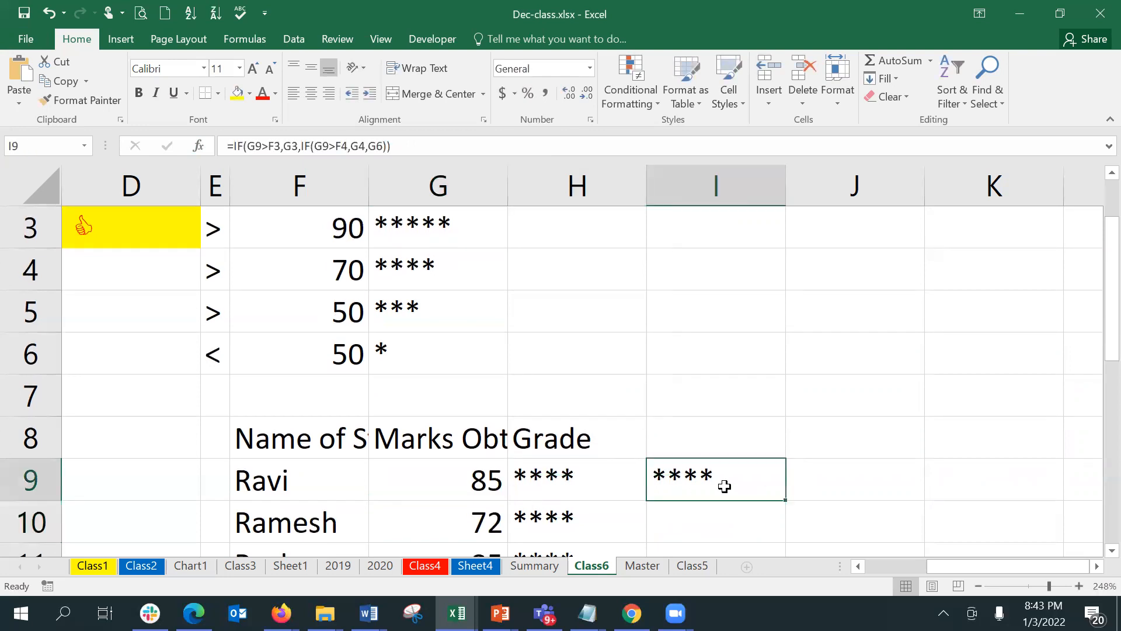
pyautogui.click(198, 145)
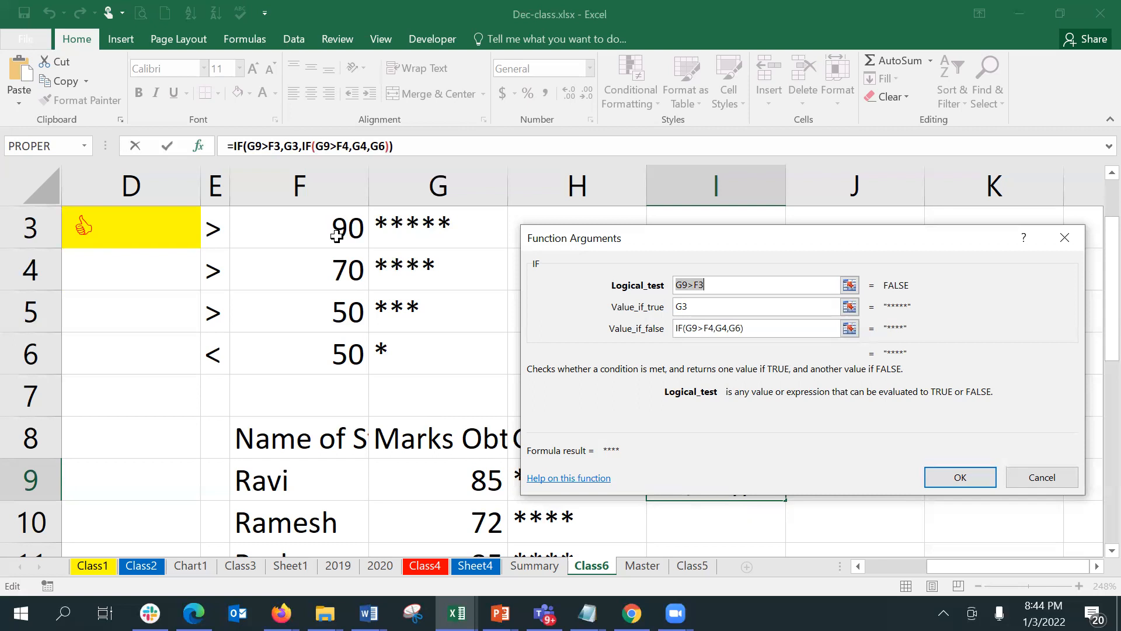
pyautogui.click(711, 308)
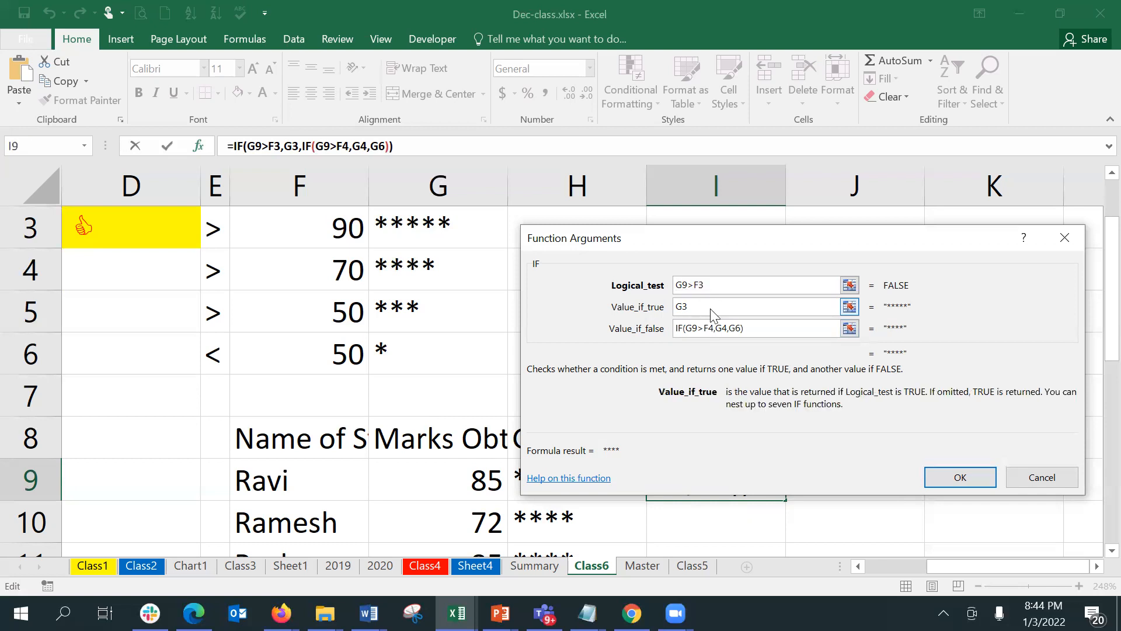
pyautogui.click(768, 333)
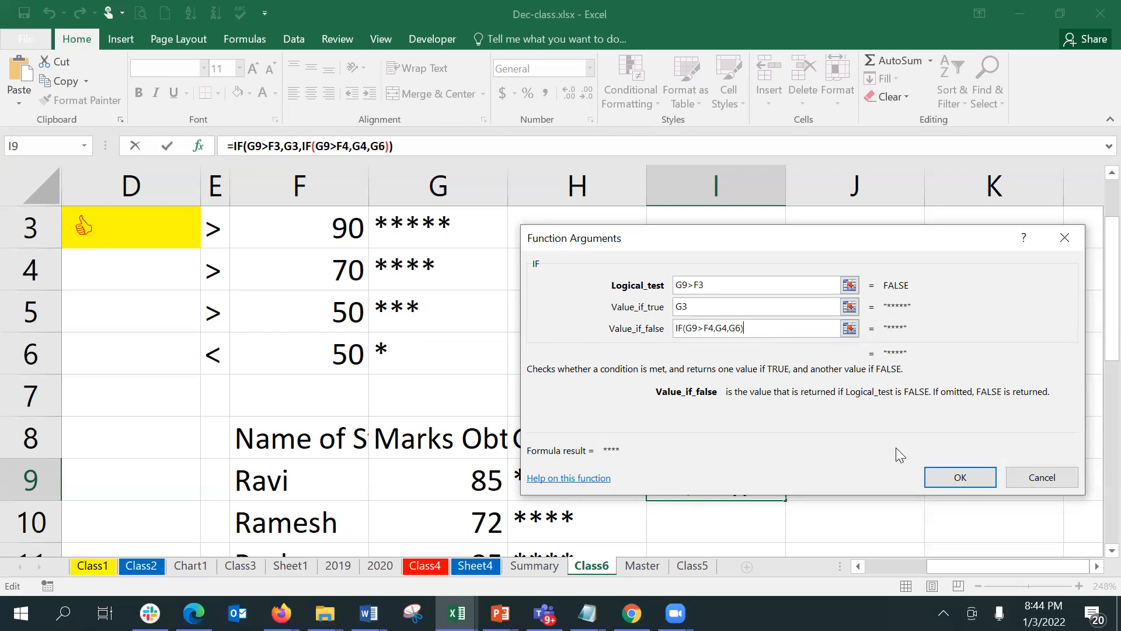
pyautogui.click(936, 478)
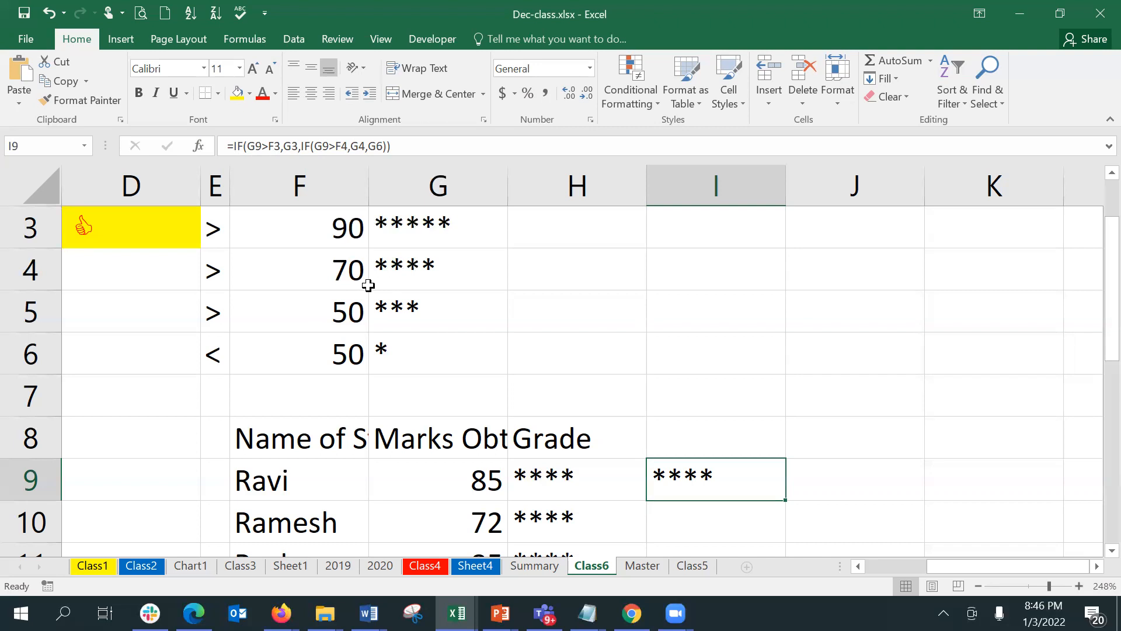
# Review the logical test, true value and nested false value of the two-level IF formula in I9
pyautogui.click(196, 149)
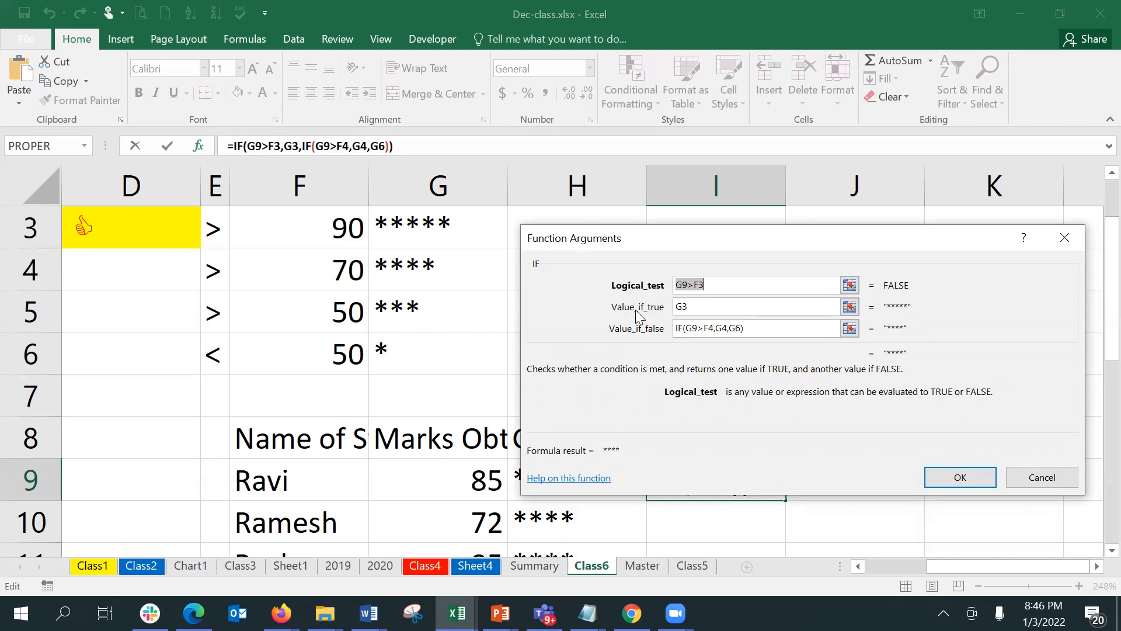
pyautogui.click(703, 307)
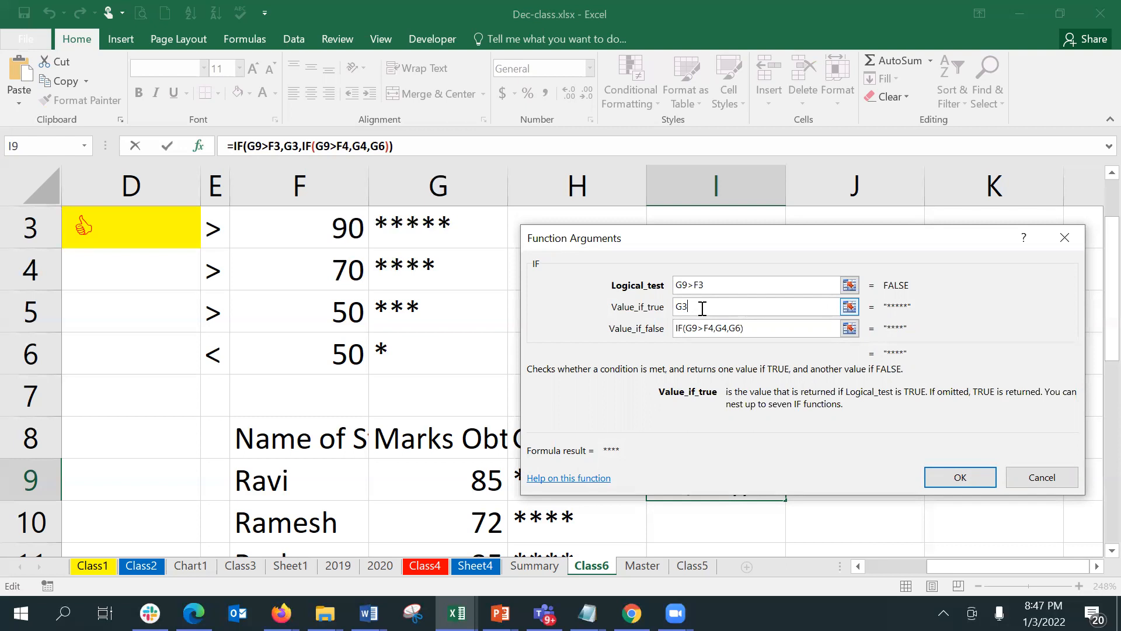
pyautogui.click(703, 332)
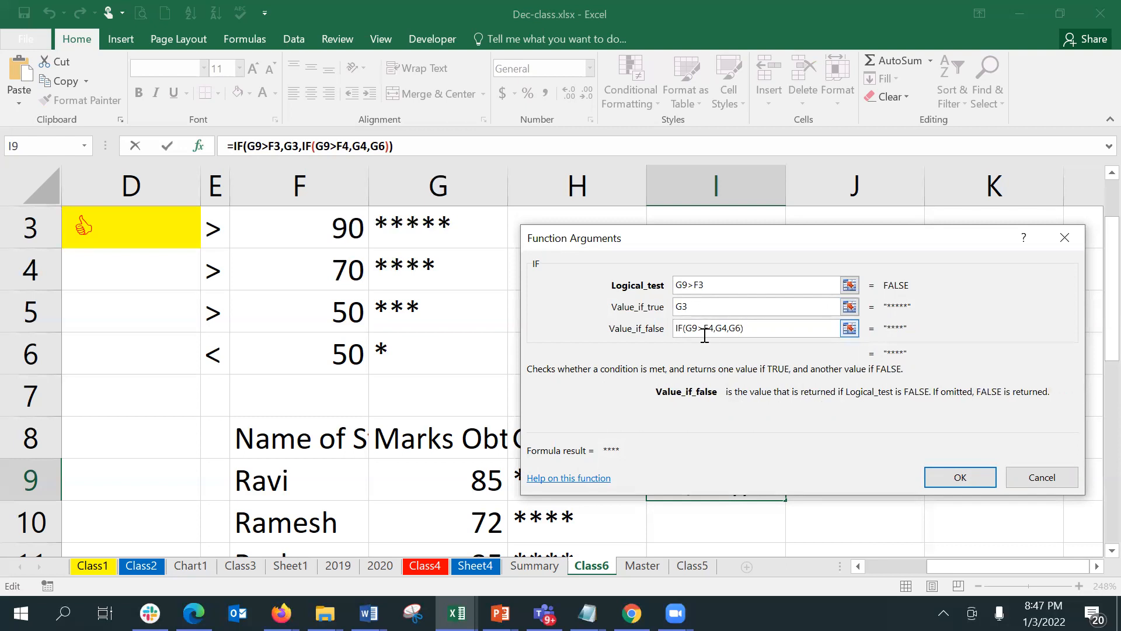
pyautogui.click(714, 329)
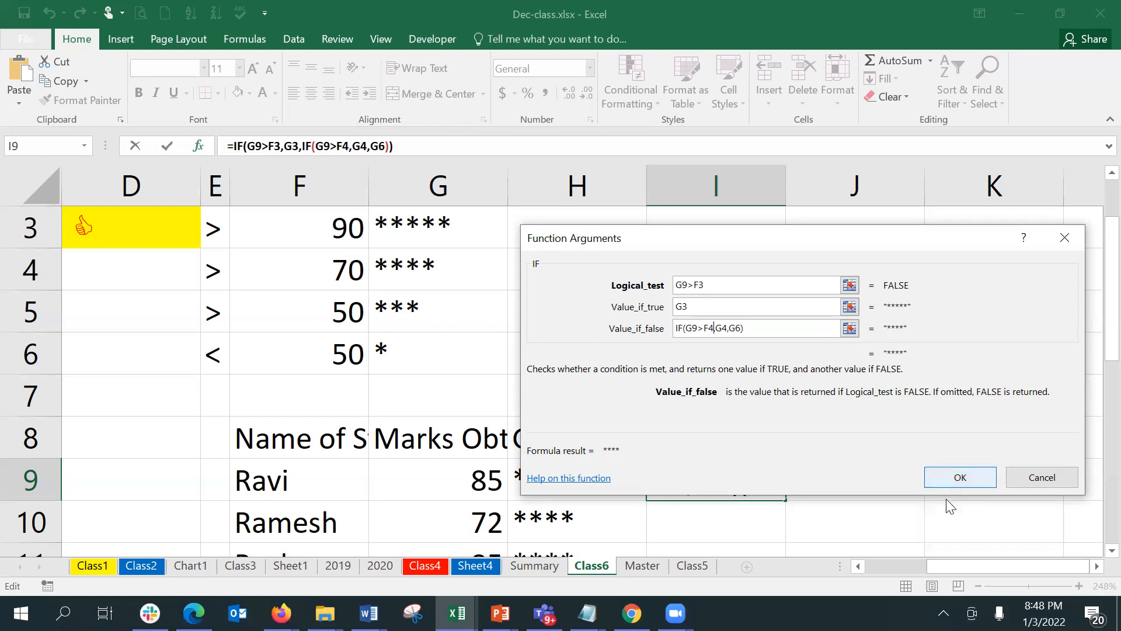
pyautogui.click(936, 472)
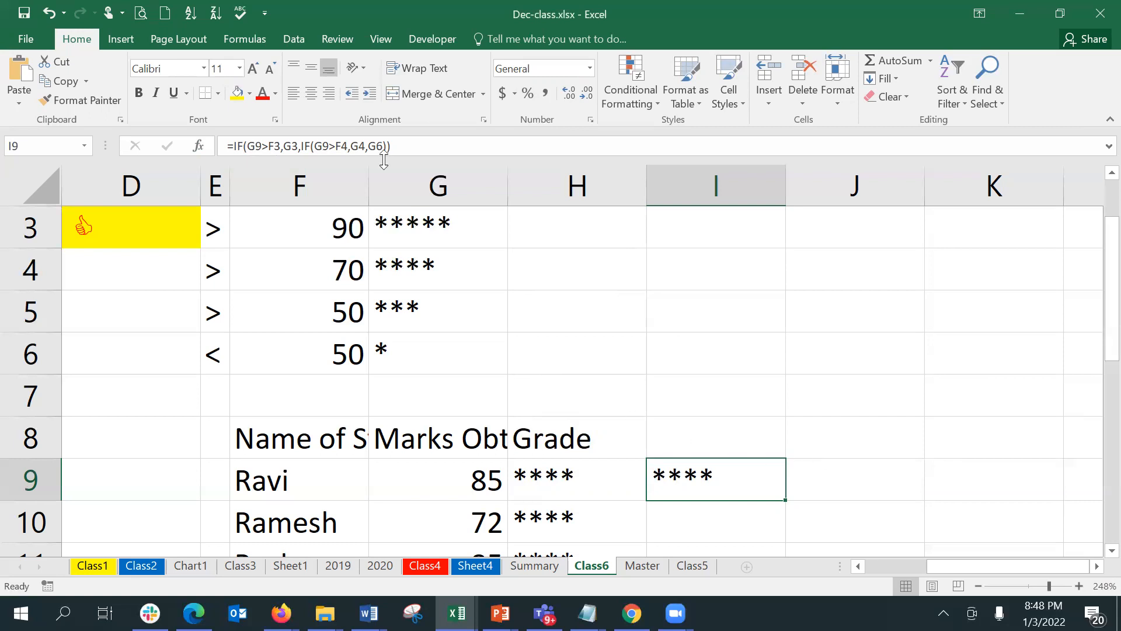
pyautogui.click(348, 150)
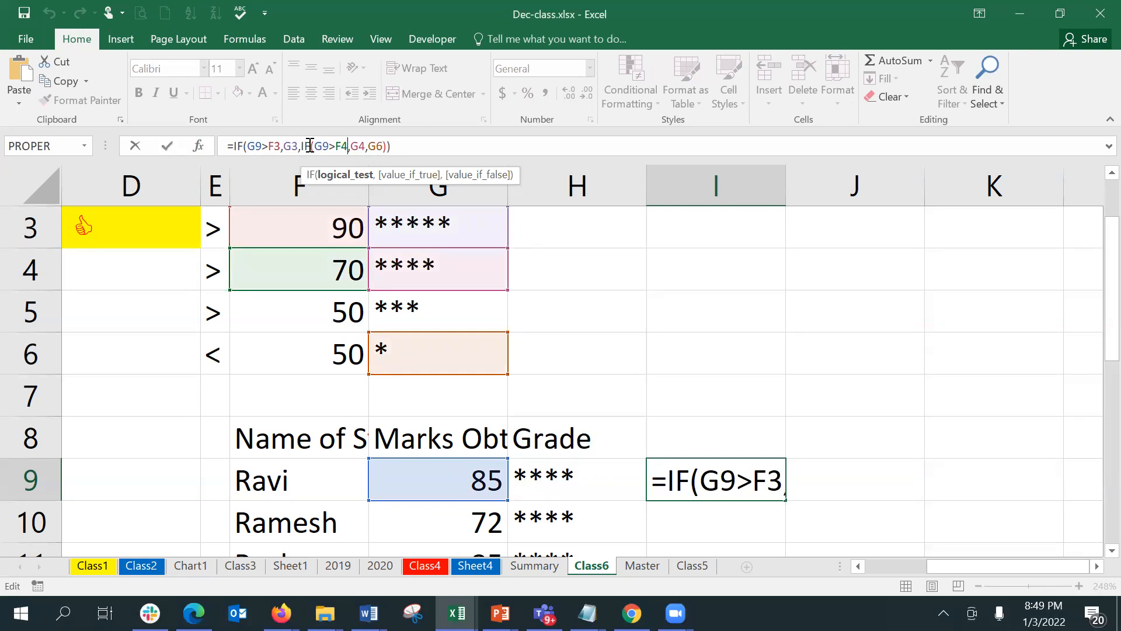
pyautogui.click(411, 149)
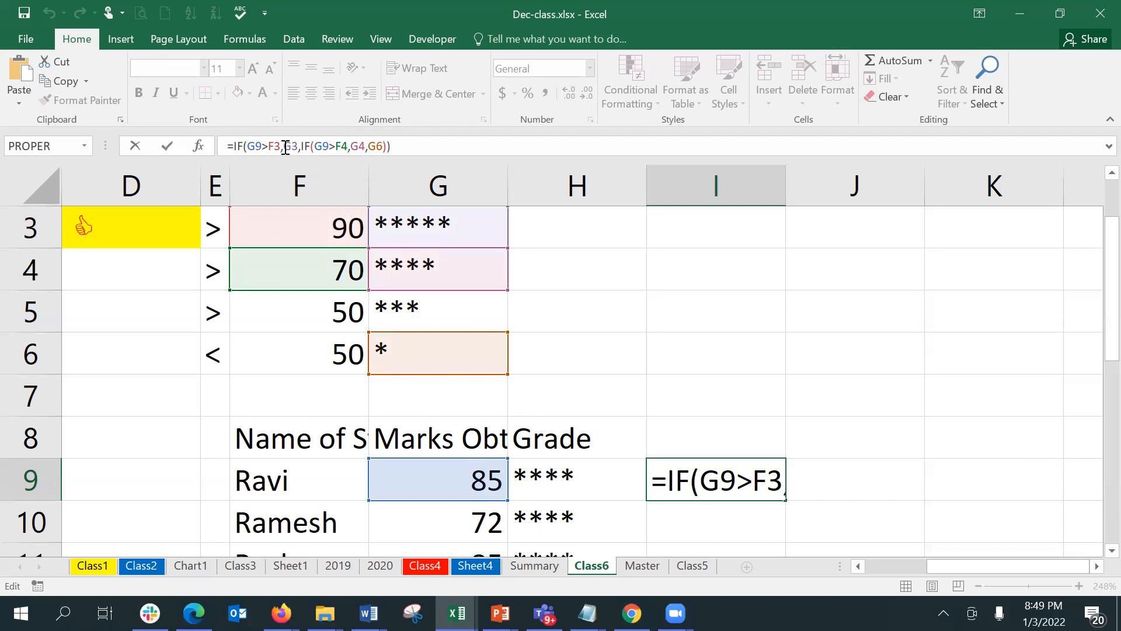
pyautogui.click(250, 146)
pyautogui.click(199, 146)
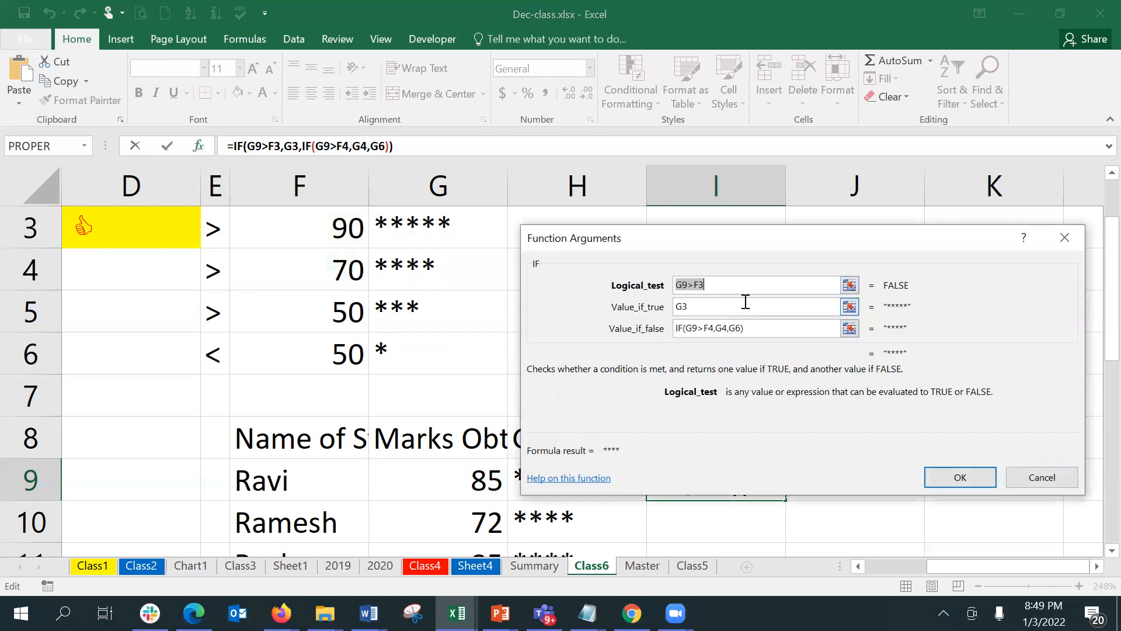
pyautogui.click(705, 309)
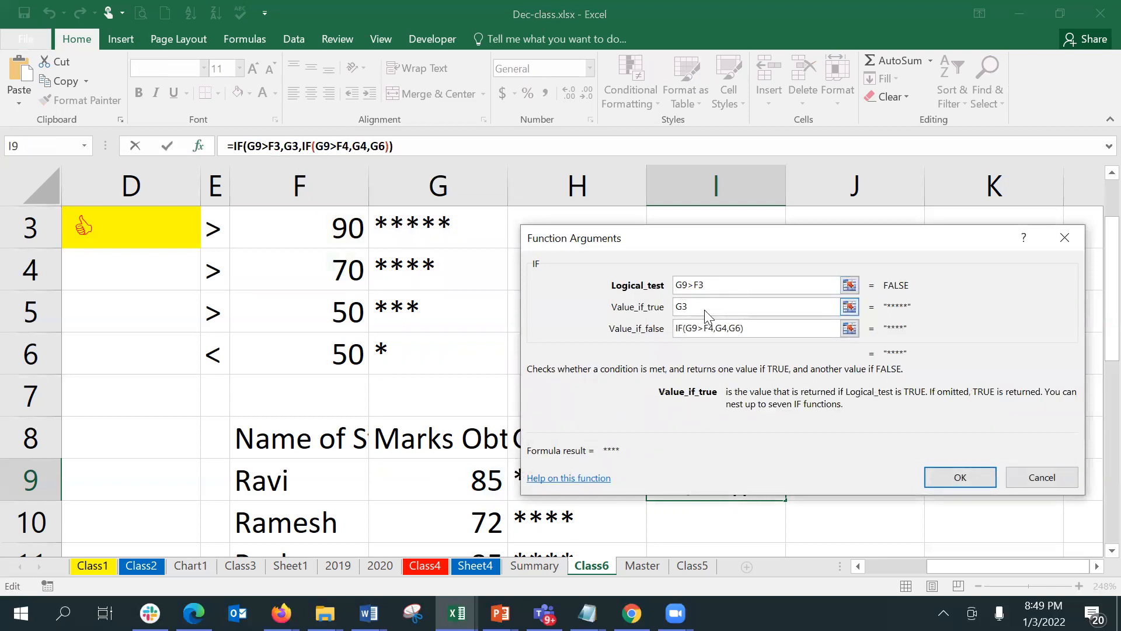
pyautogui.click(762, 323)
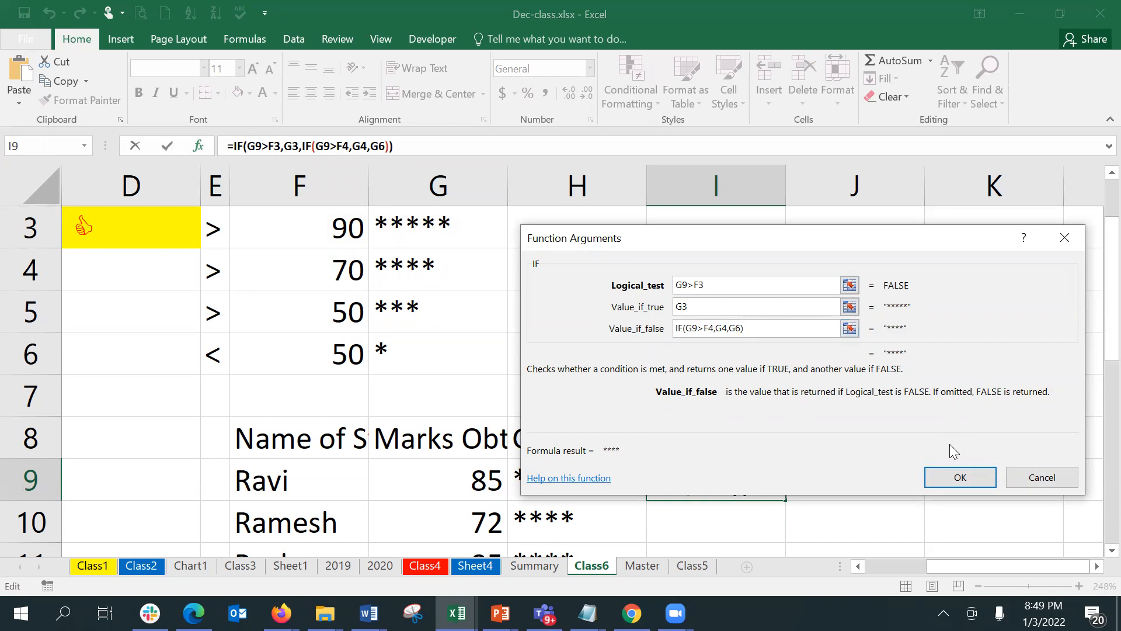
pyautogui.click(949, 478)
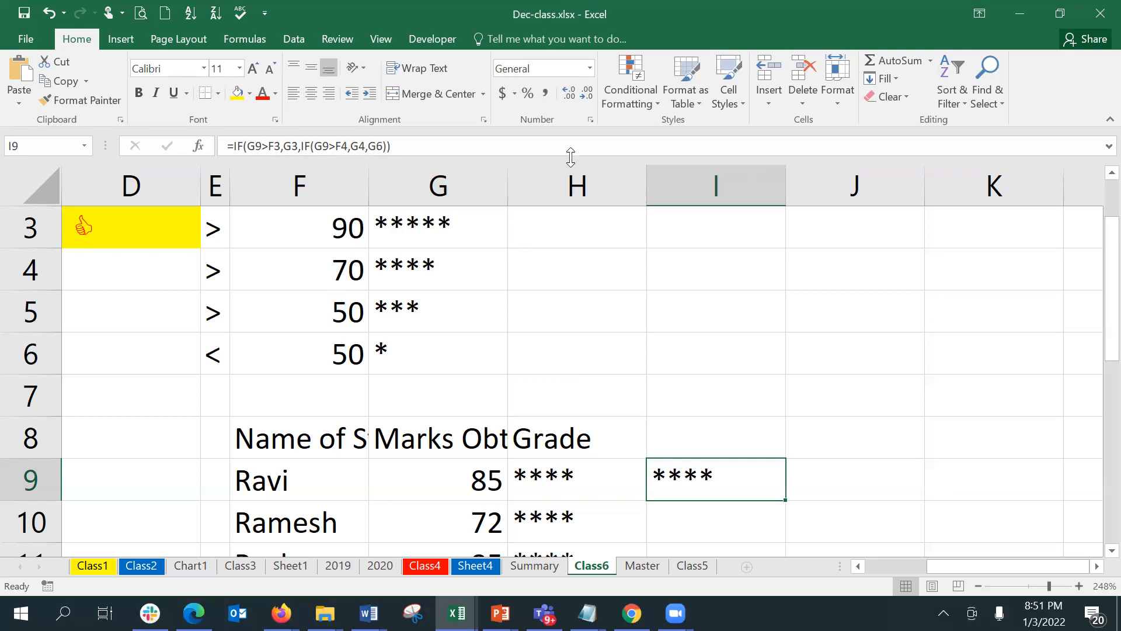
# Replace the innermost false value G6 of the formula in I9 with the copied expression IF(G9>F3,G3,G6)
pyautogui.click(372, 146)
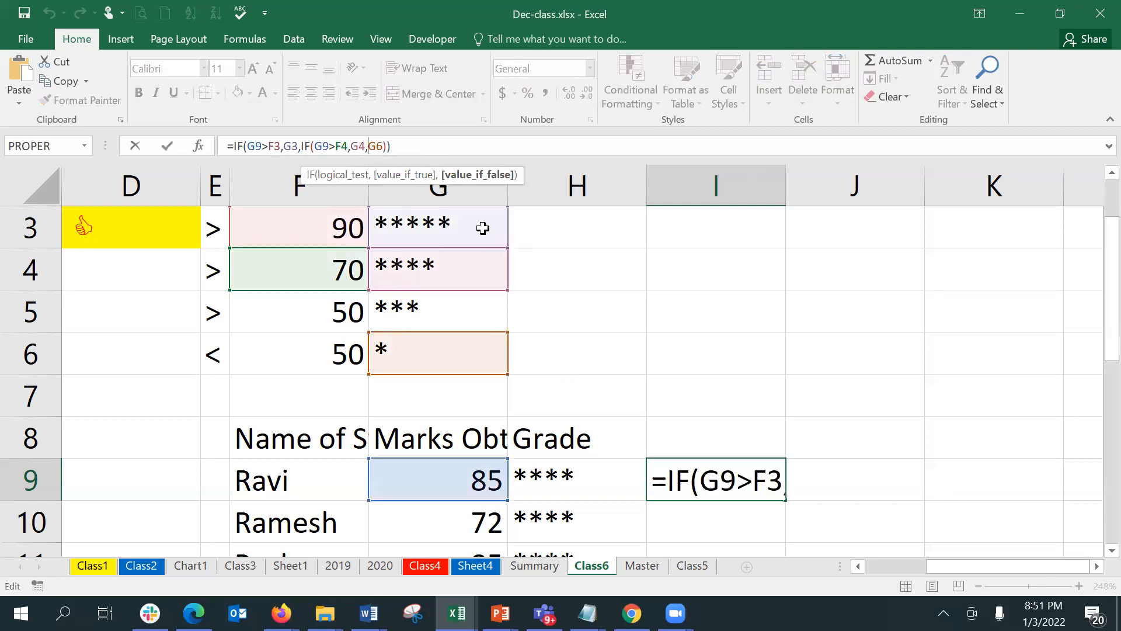
pyautogui.hotkey('shift', 'Right')
pyautogui.hotkey('shift', 'Right')
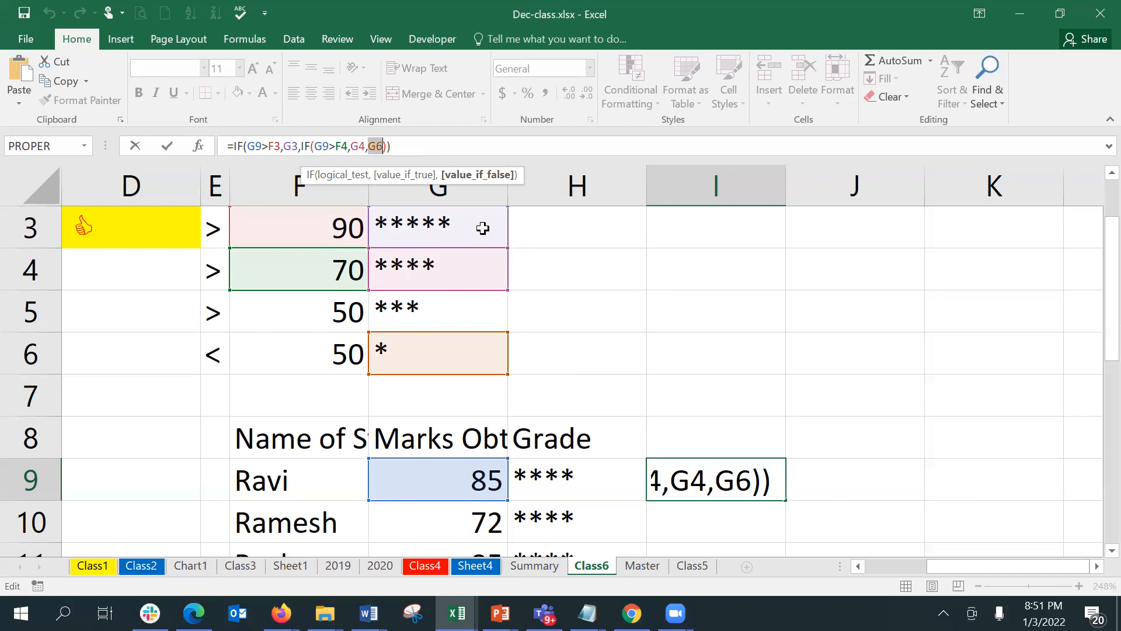
pyautogui.write('IF(G9>F3,G3,G6)')
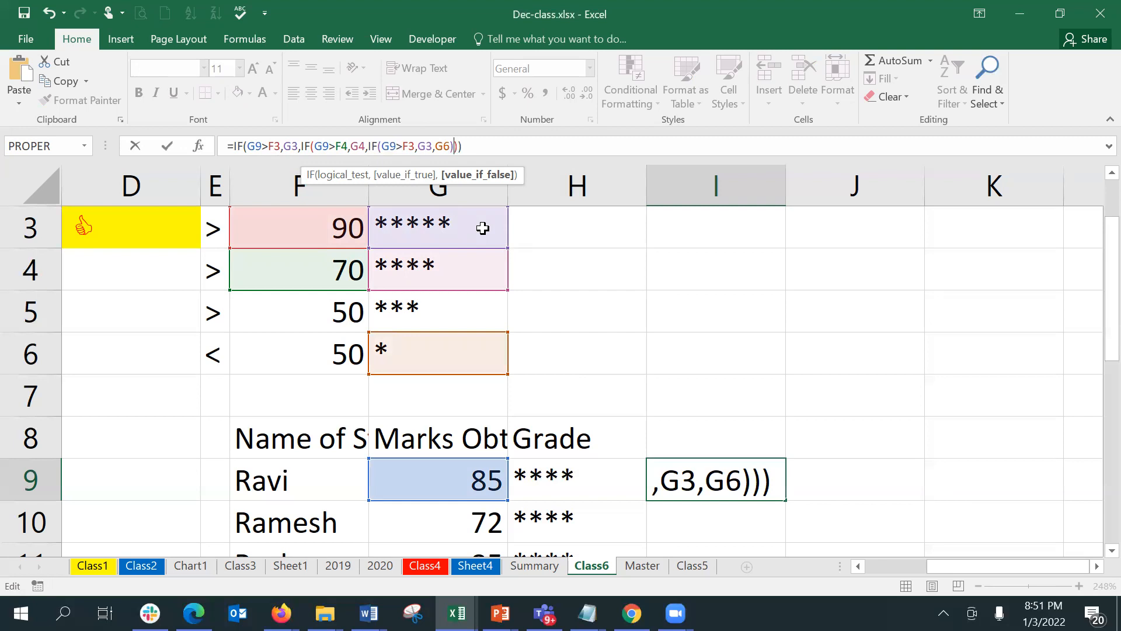
# Change the innermost expression to IF(G9>F5,G5,G6) and apply the three-level formula to I9
pyautogui.click(406, 149)
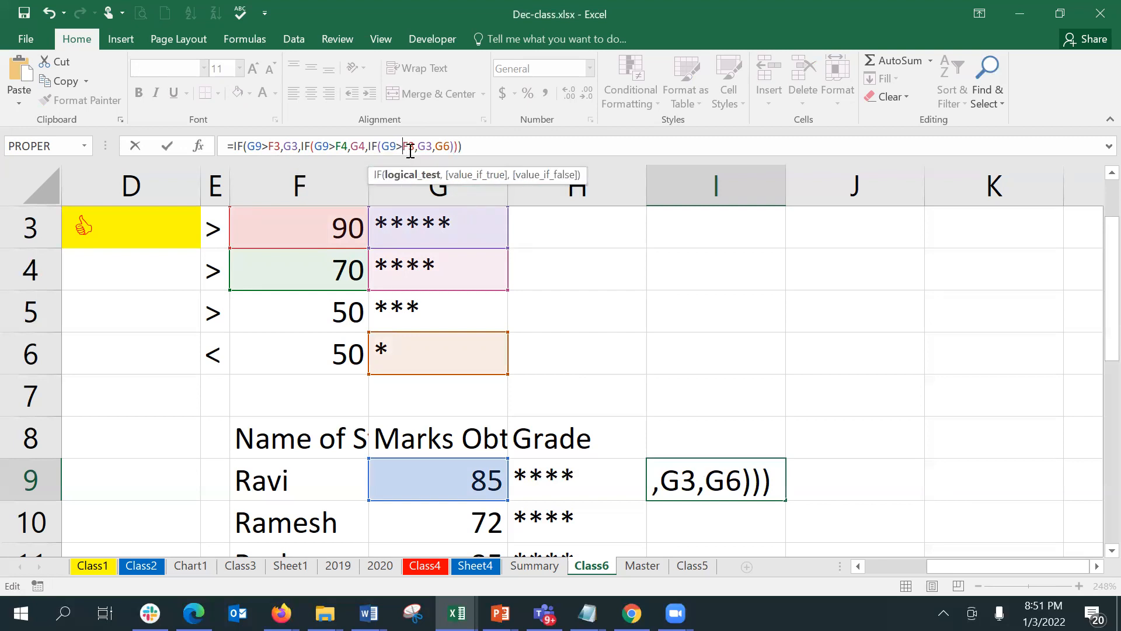
pyautogui.click(414, 150)
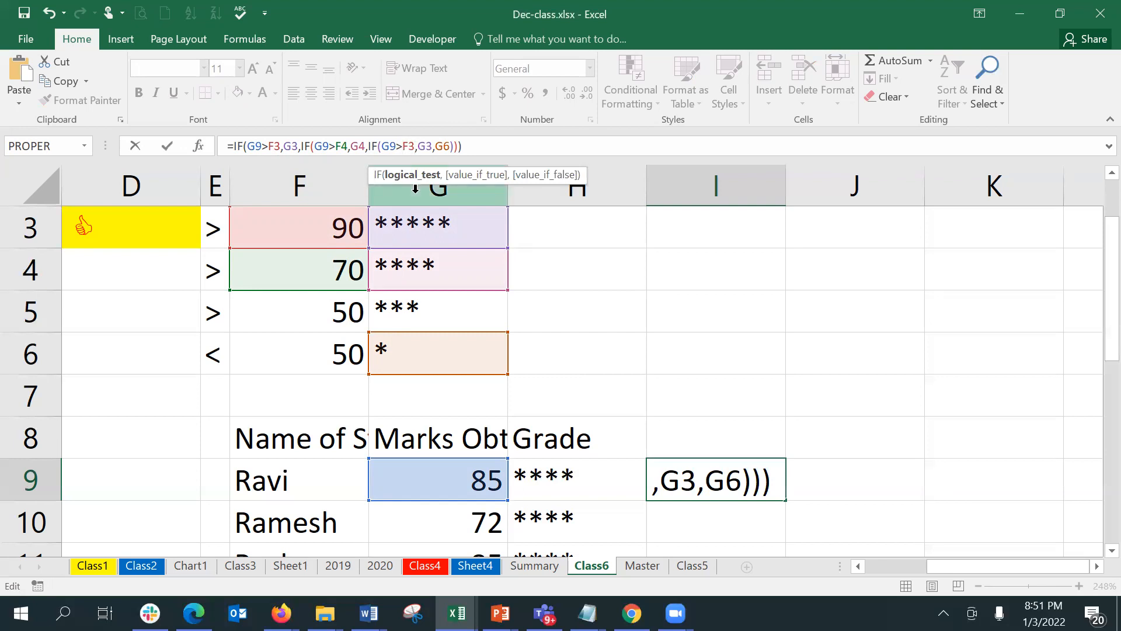
pyautogui.press('BackSpace')
pyautogui.write('5')
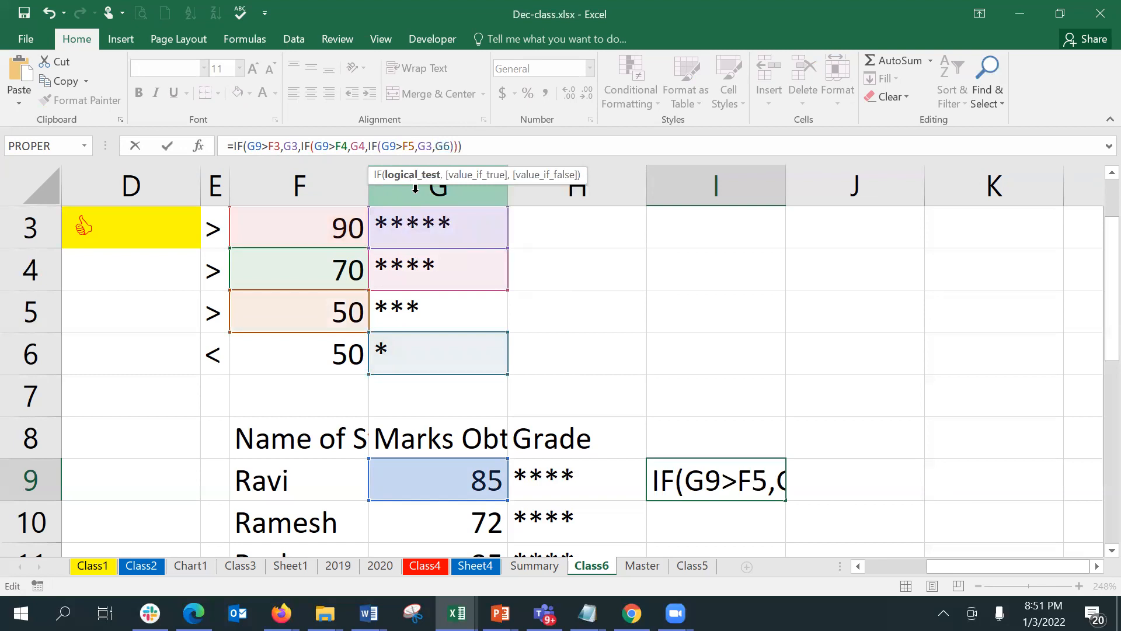
pyautogui.click(431, 147)
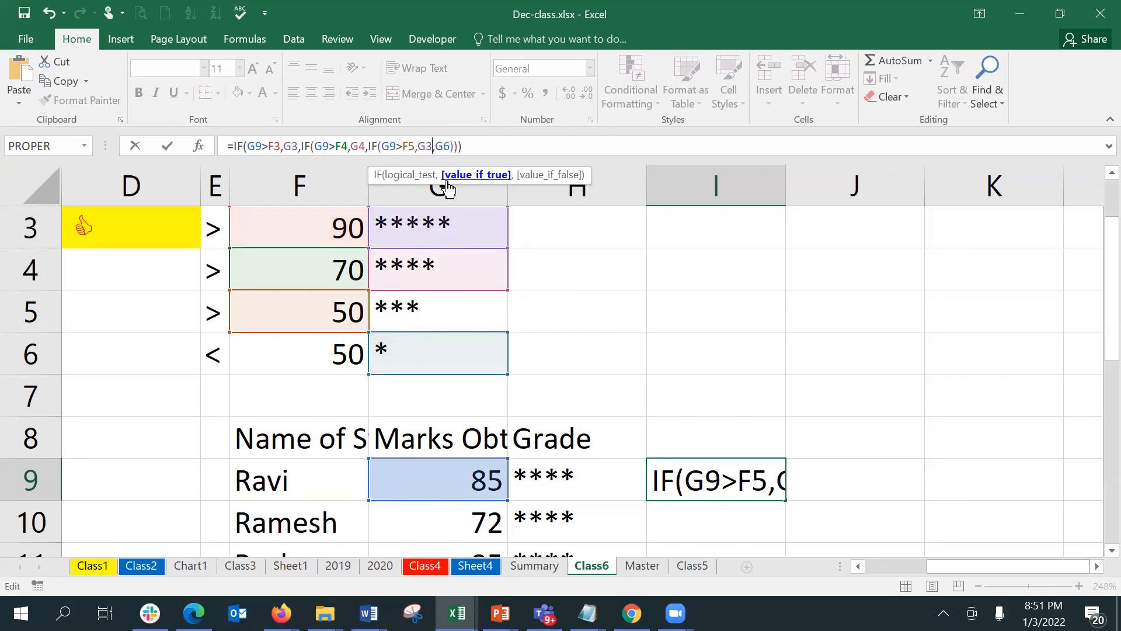
pyautogui.press('BackSpace')
pyautogui.write('5')
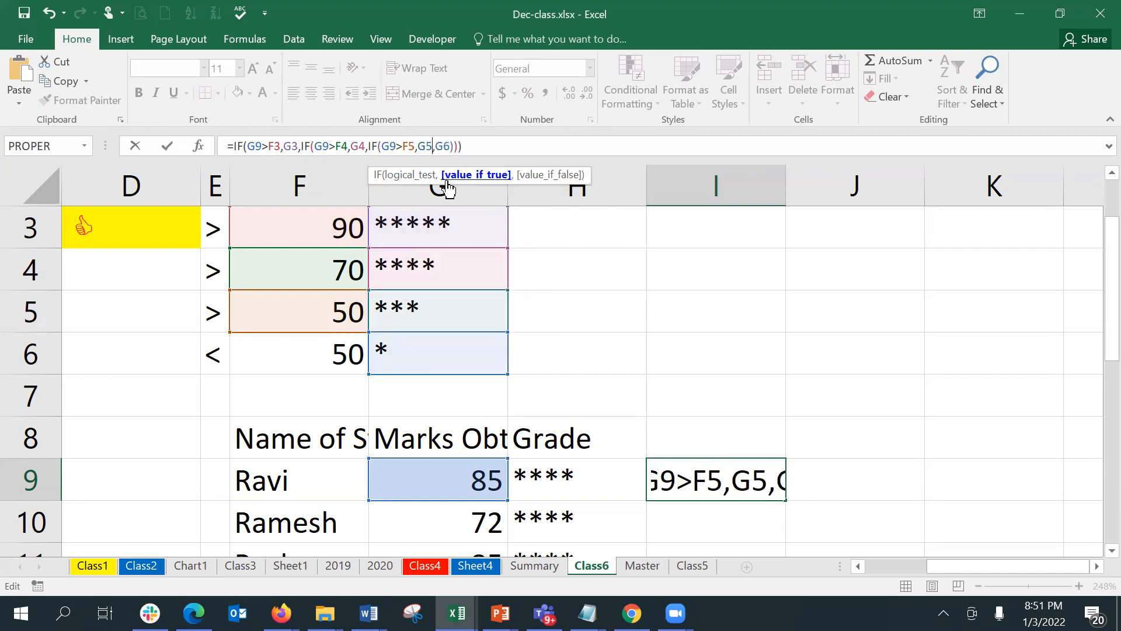
pyautogui.press('Return')
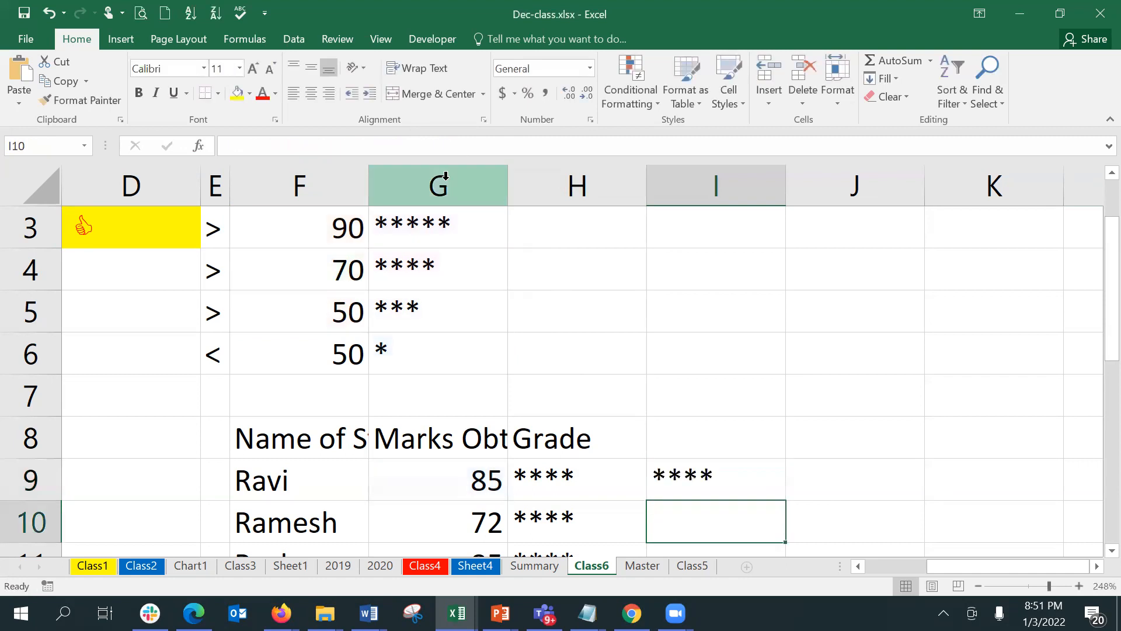
# Test the three-level IF formula by setting the first student's marks in G9 to 55 and then to 80
pyautogui.press('Up')
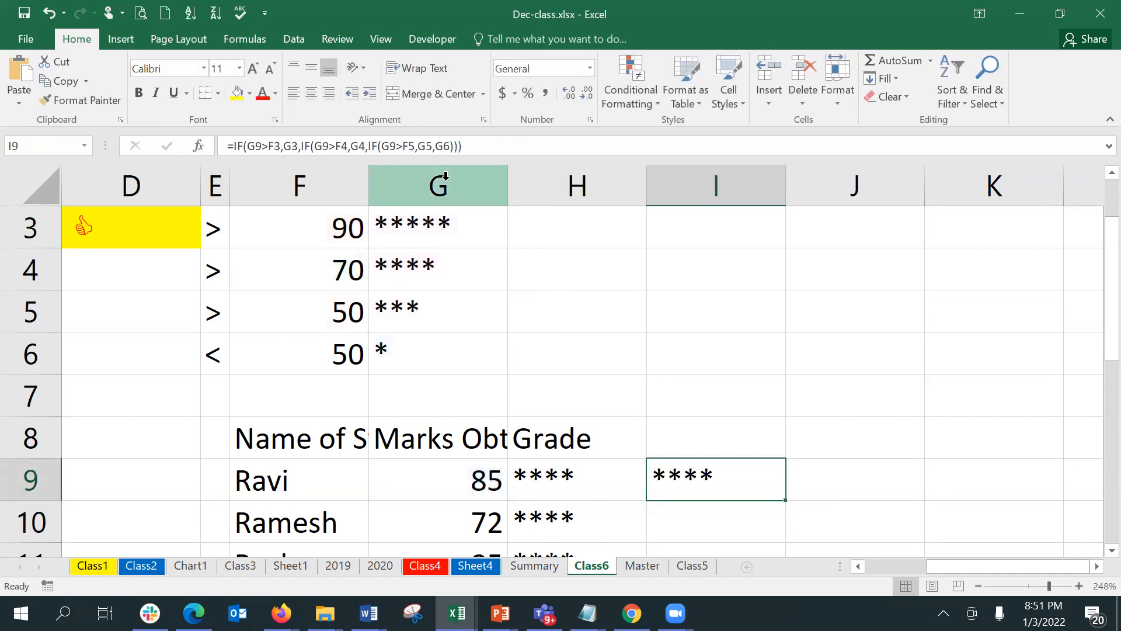
pyautogui.press('Left')
pyautogui.press('Left')
pyautogui.write('55')
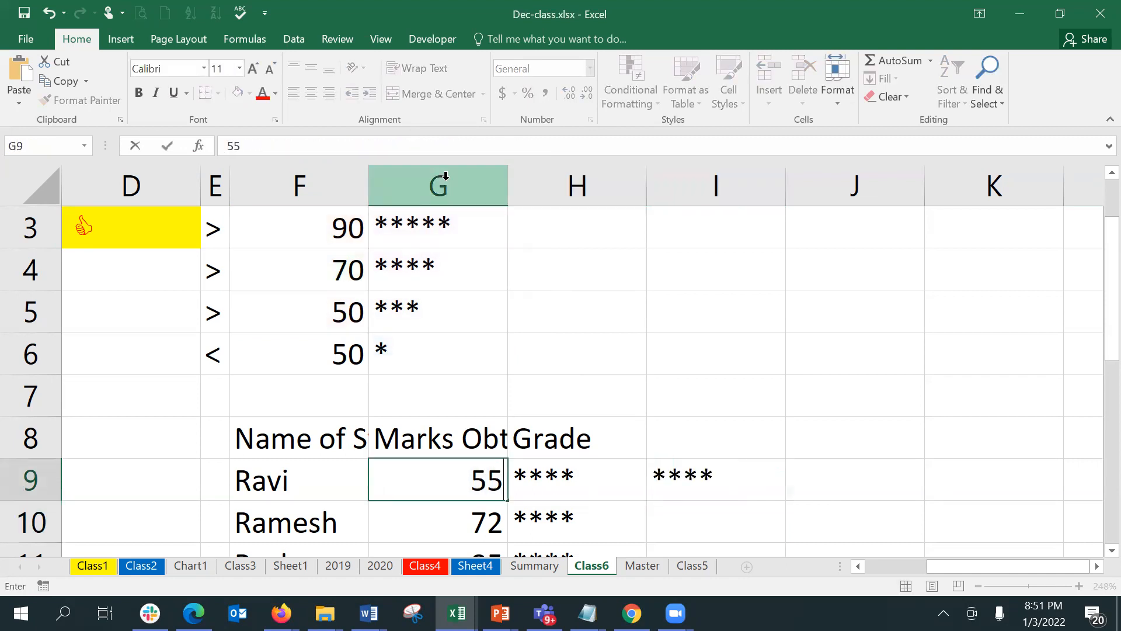
pyautogui.press('Return')
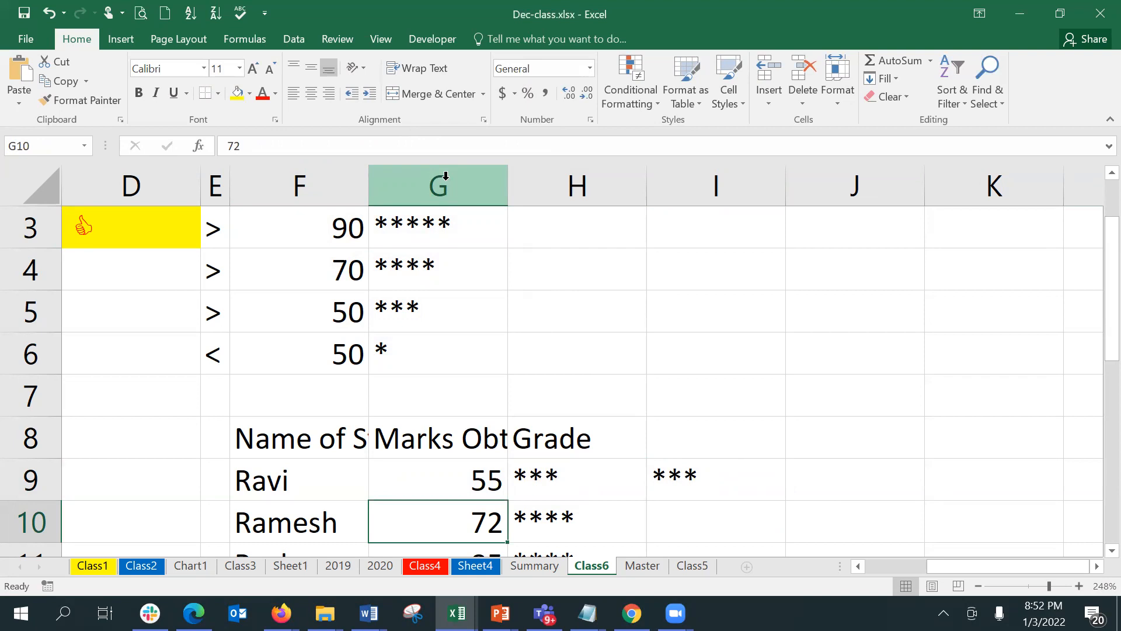
pyautogui.press('Up')
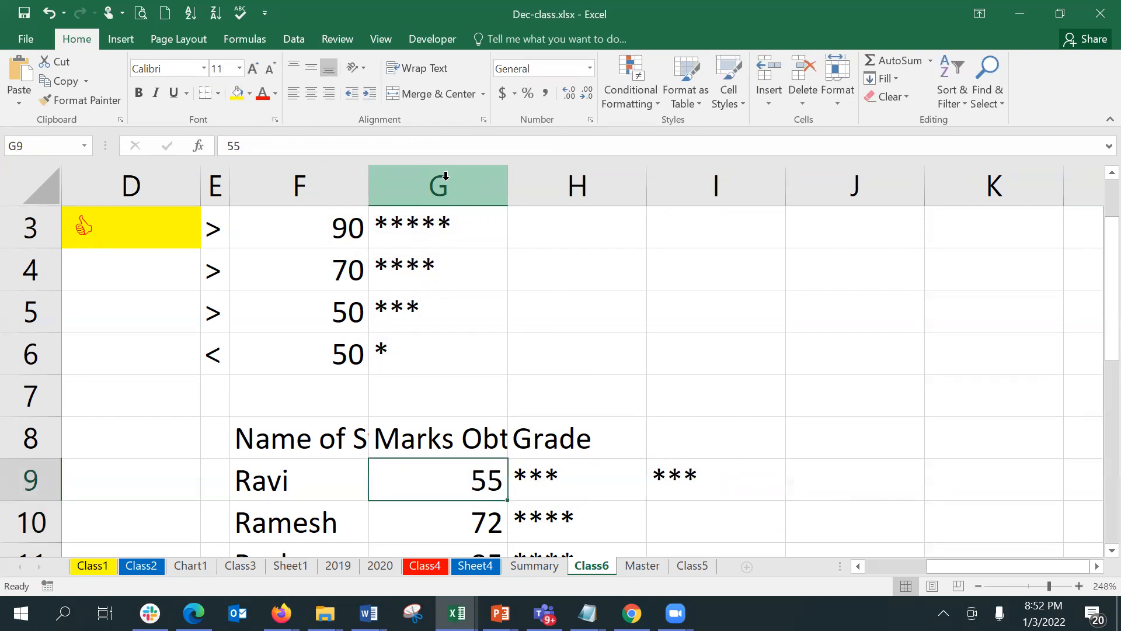
pyautogui.write('80')
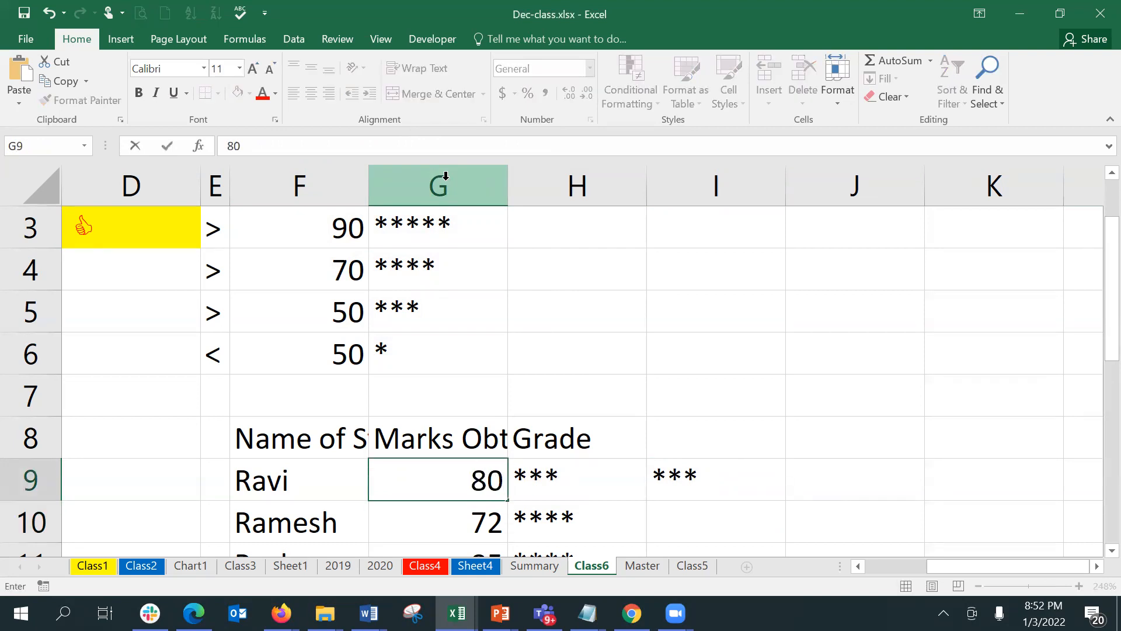
pyautogui.press('Return')
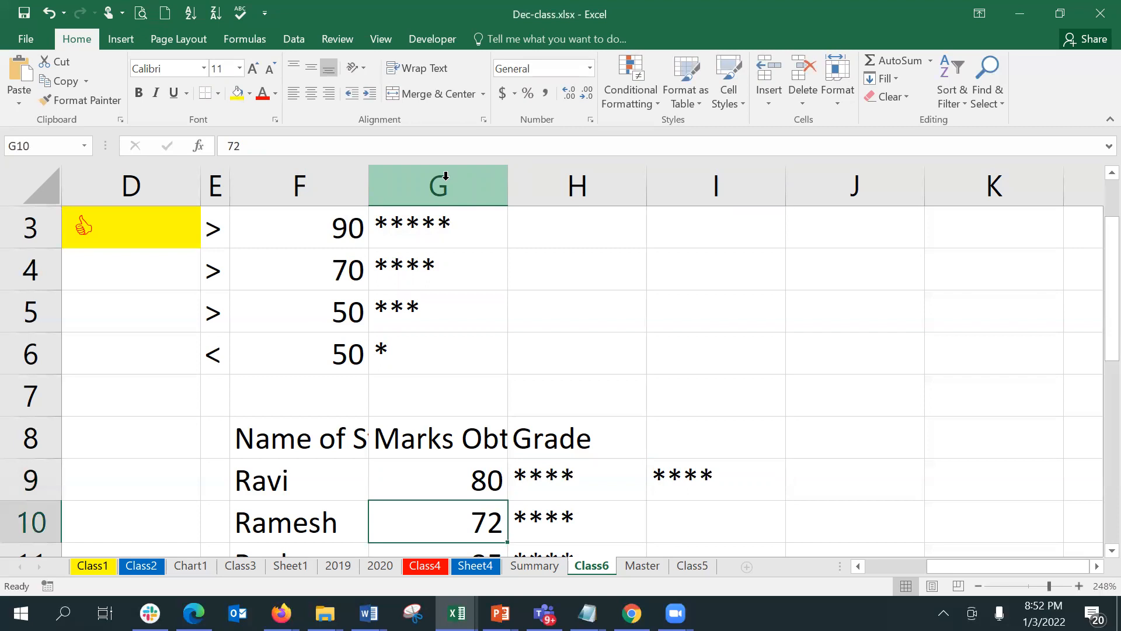
pyautogui.click(695, 486)
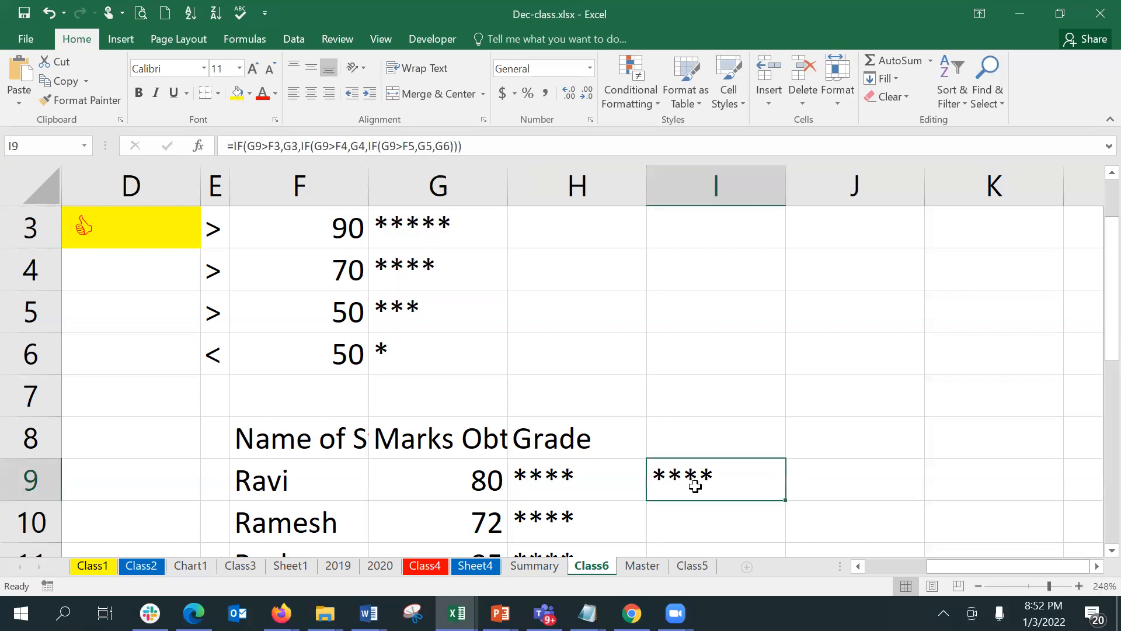
# Set the first student's marks in cell G9 to 97 to test the top grade
pyautogui.click(459, 497)
pyautogui.write('97')
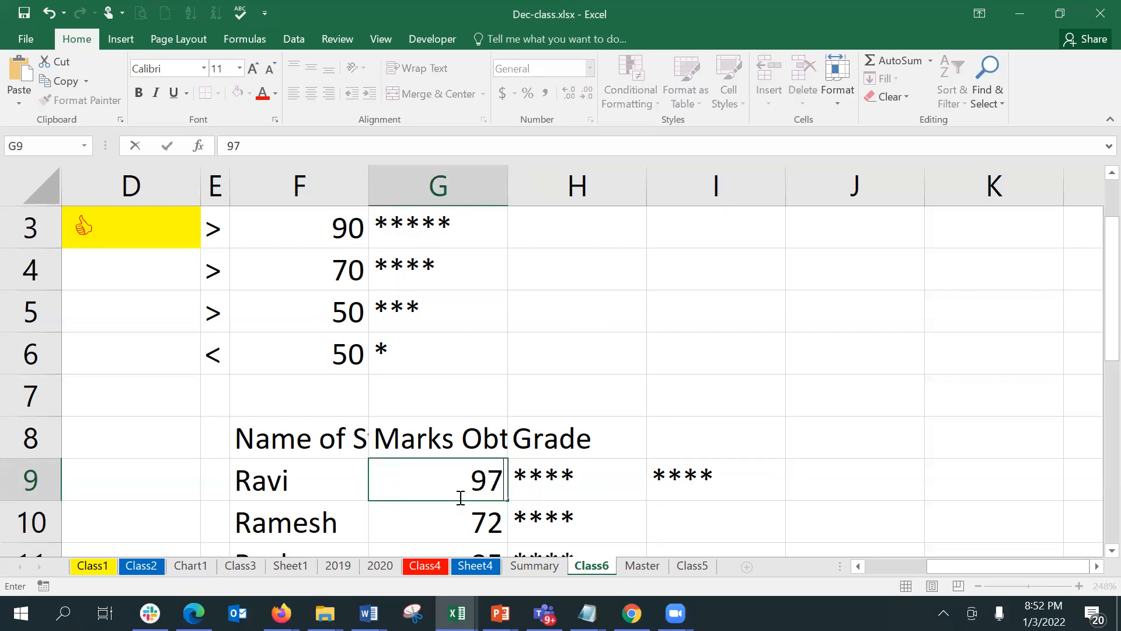
pyautogui.press('Return')
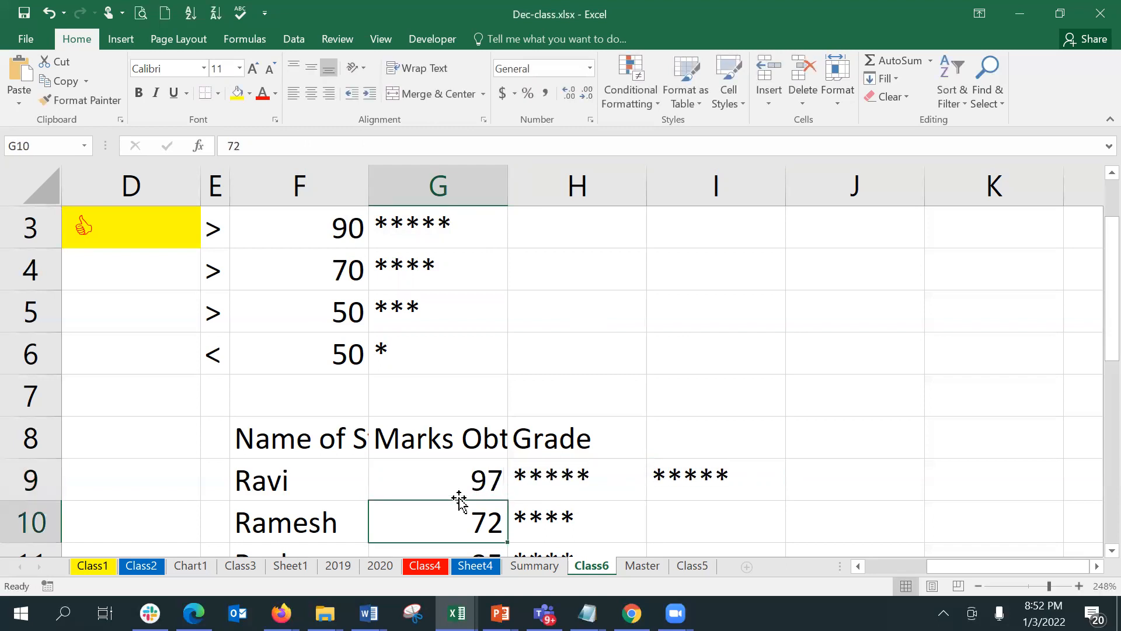
# Compare the nested IF formula in I9 with the absolute-reference grade formula in H11
pyautogui.click(678, 494)
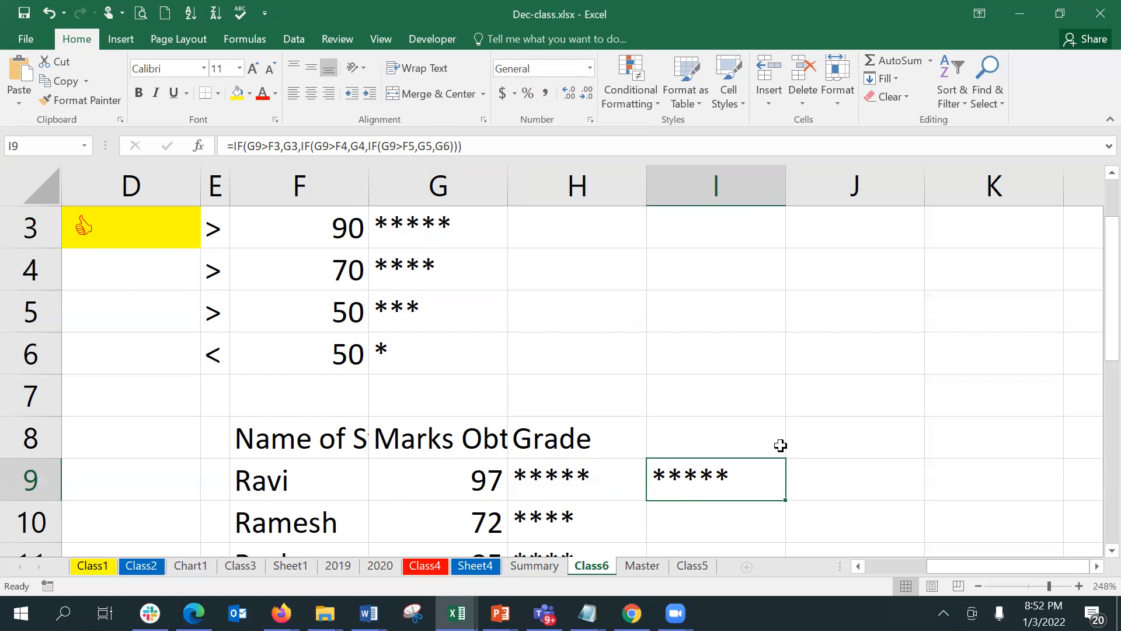
pyautogui.press('Left')
pyautogui.press('Down')
pyautogui.press('Down')
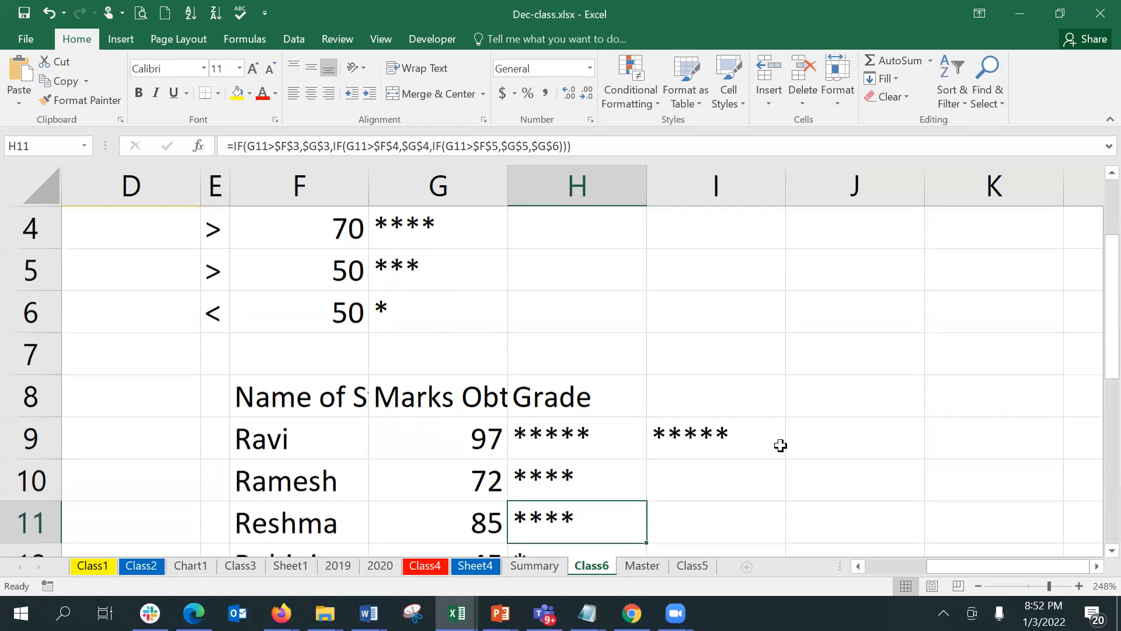
pyautogui.press('Up')
pyautogui.press('Up')
pyautogui.press('Right')
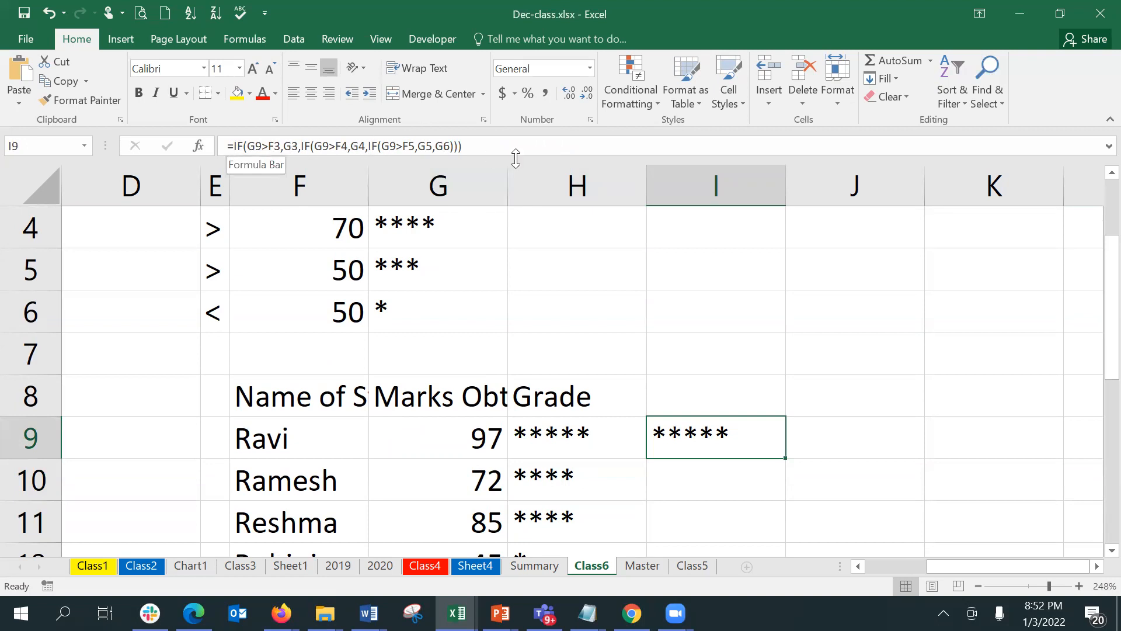
# Paste the copied expression IF(G9>F3,G3,G6) as plain text into cell J9 and return to the formula in I9
pyautogui.click(900, 427)
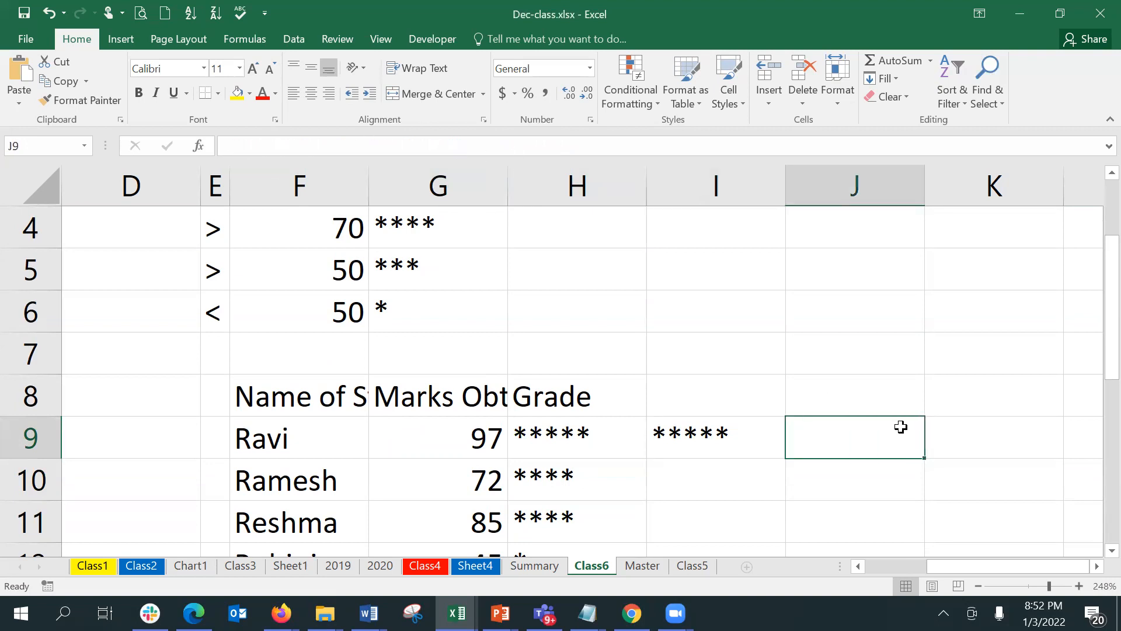
pyautogui.write('IF(G9>F3,G3,G6)')
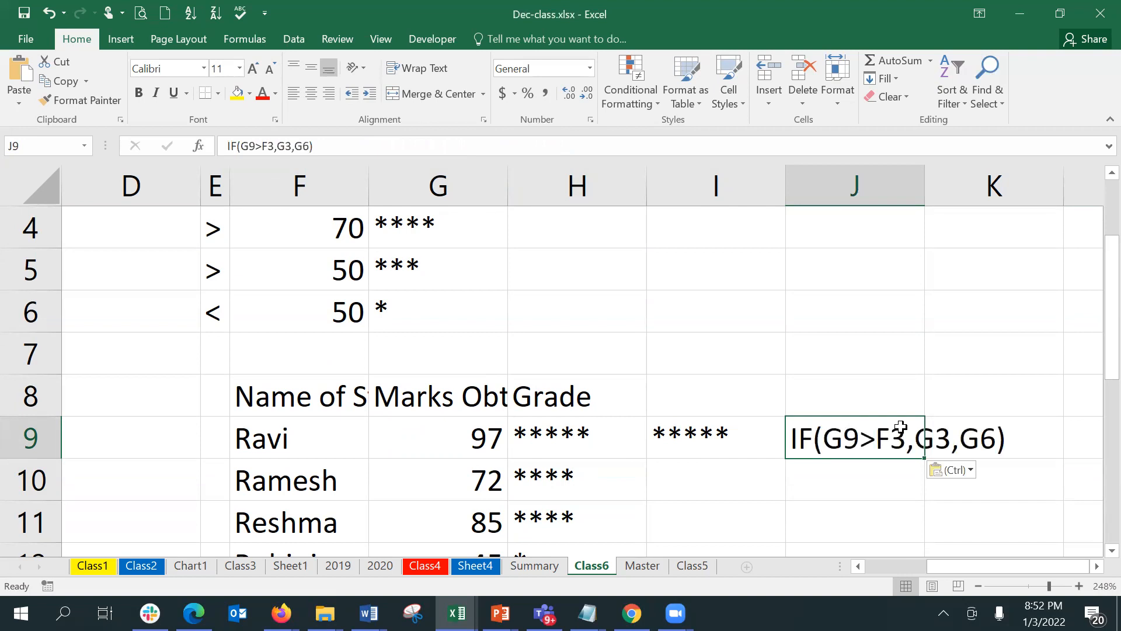
pyautogui.press('Return')
pyautogui.click(901, 426)
pyautogui.click(723, 435)
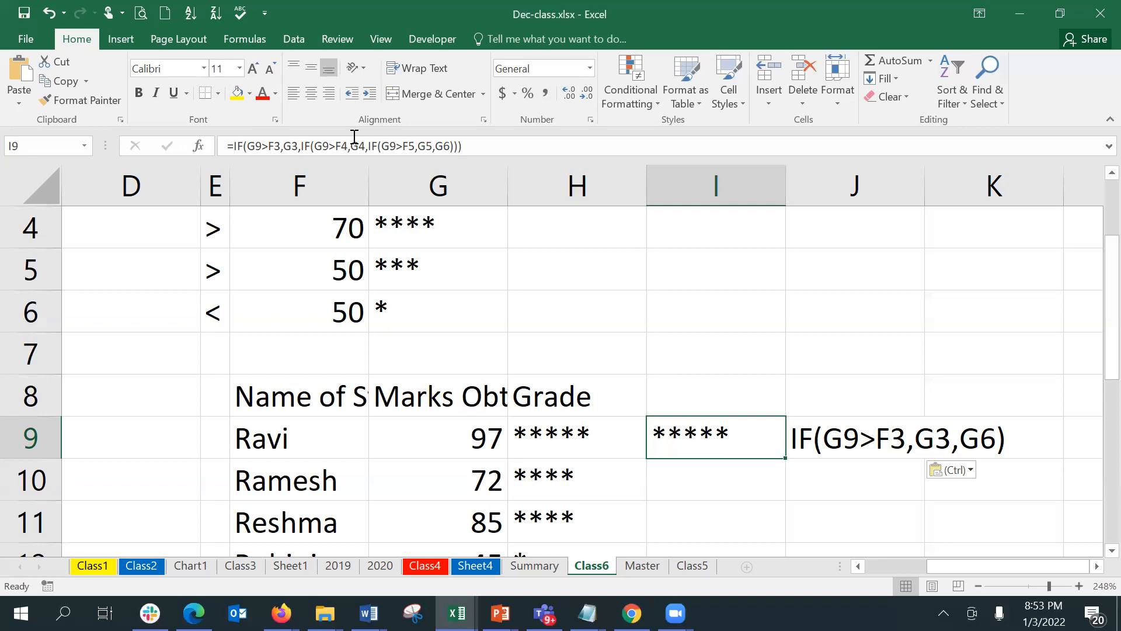
# Examine the nested IF formula in I9 against the marks and grade threshold table
pyautogui.click(446, 147)
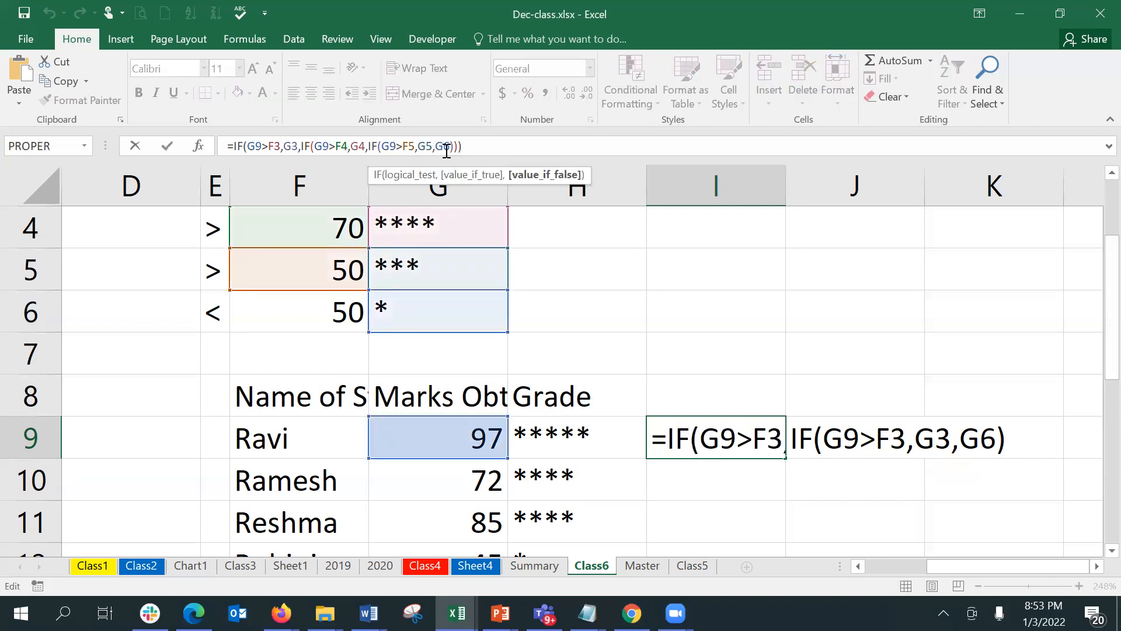
pyautogui.click(390, 146)
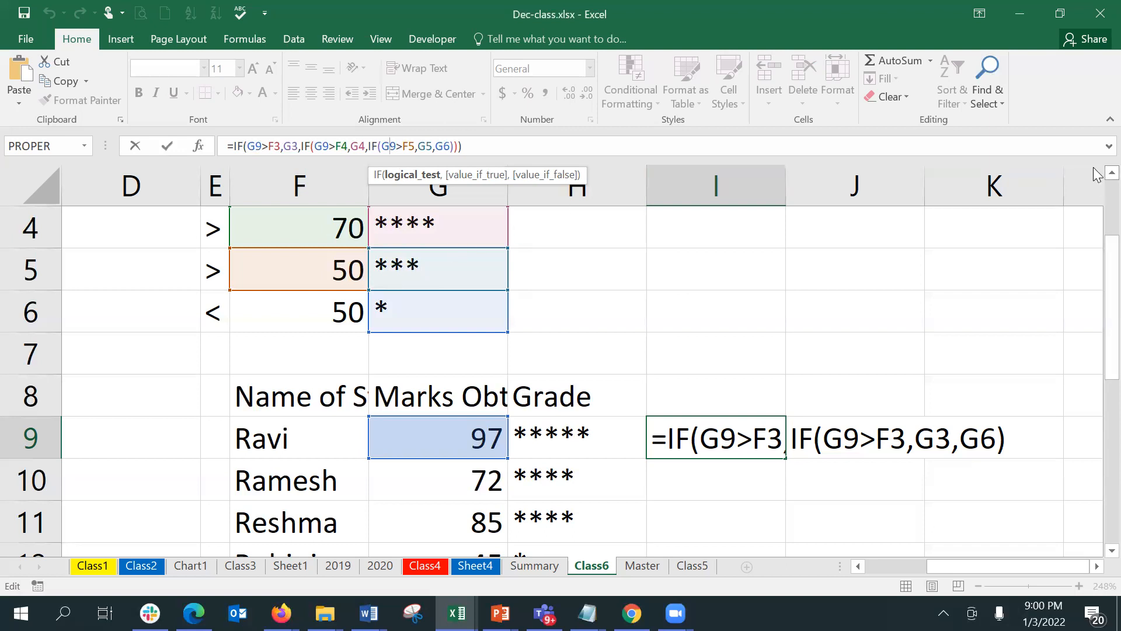
pyautogui.scroll(3, 1095, 174)
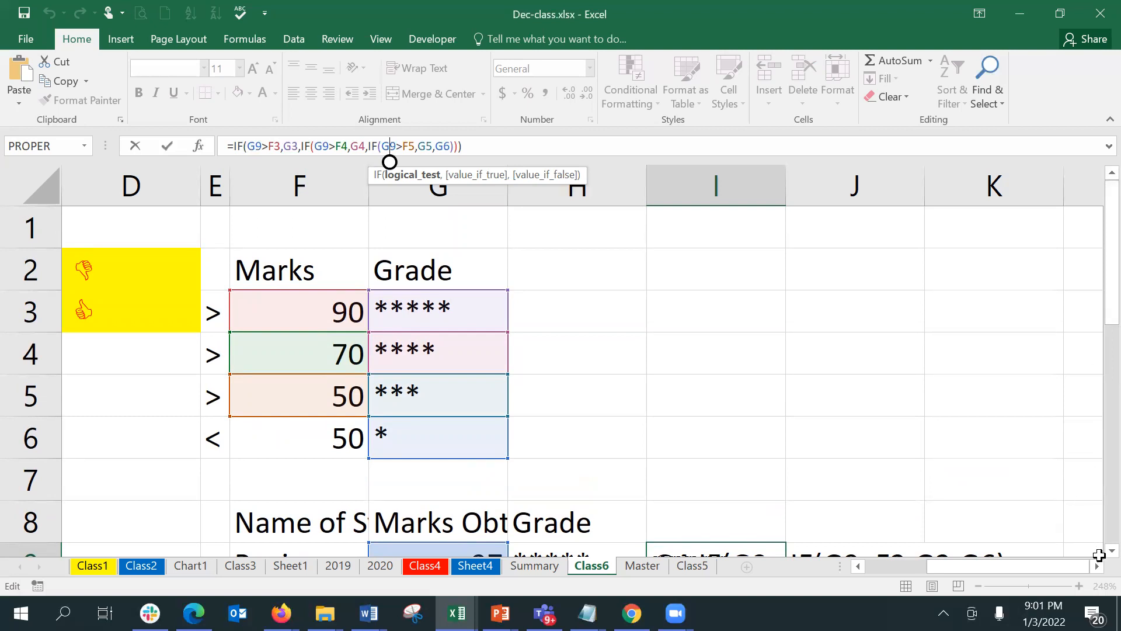
pyautogui.scroll(-1, 1095, 559)
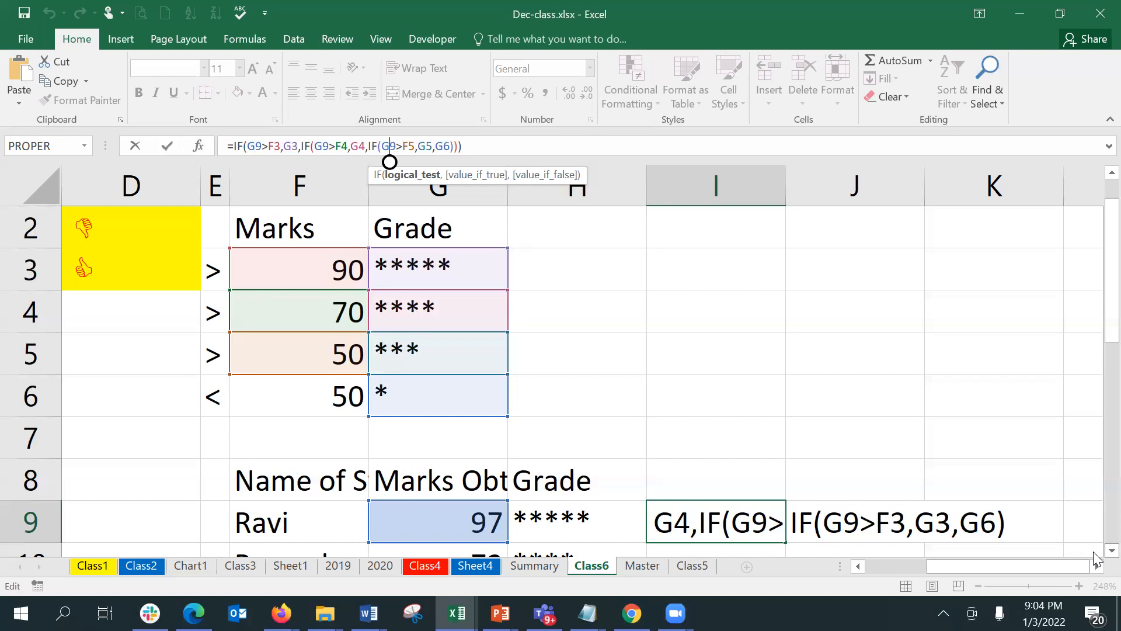
pyautogui.click(989, 51)
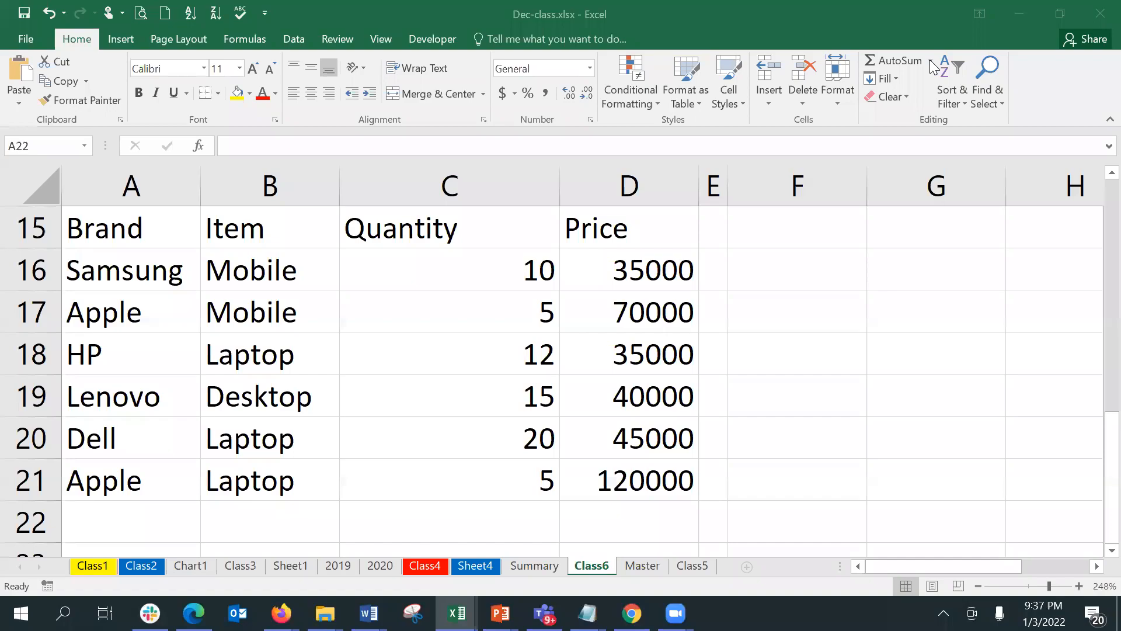
# Review the brand entries from A16 to A20 in the sales table
pyautogui.click(660, 272)
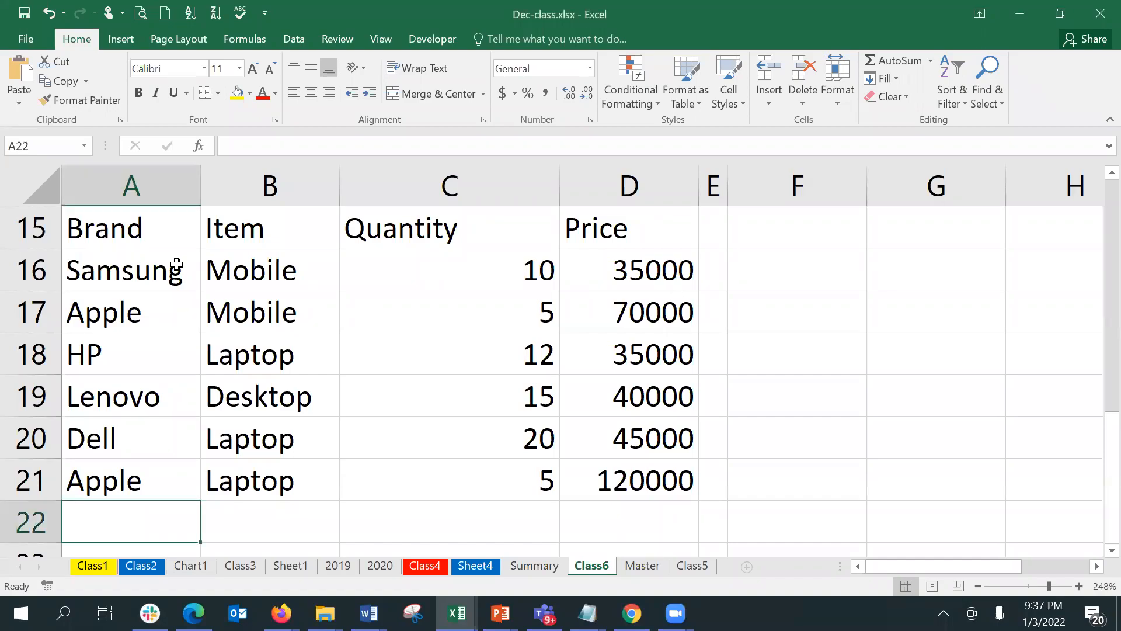
pyautogui.click(144, 275)
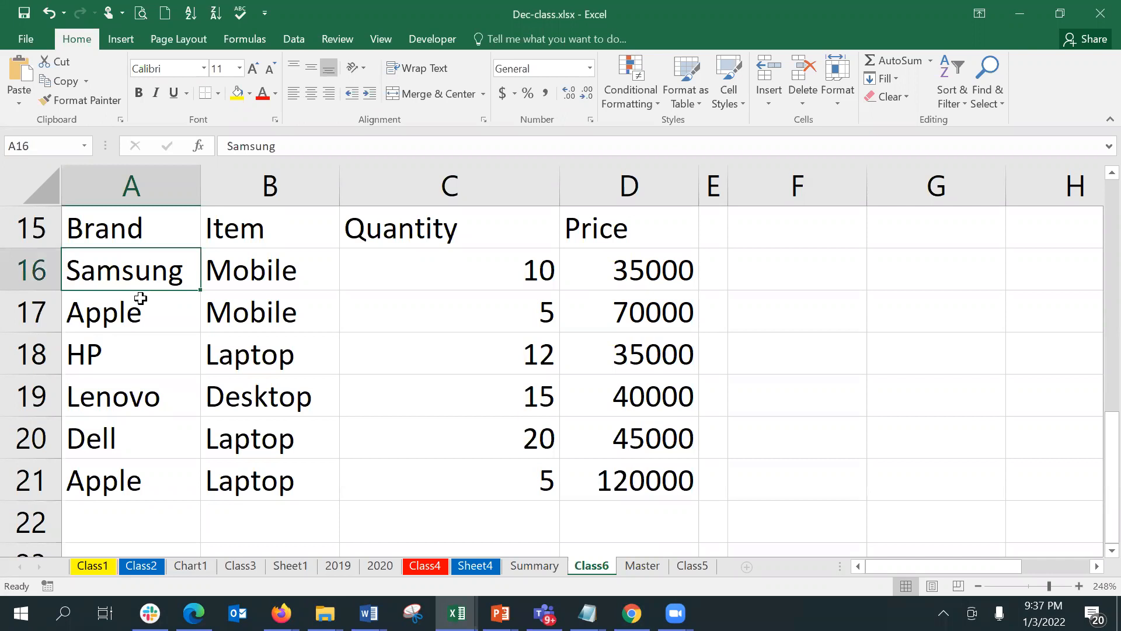
pyautogui.click(131, 314)
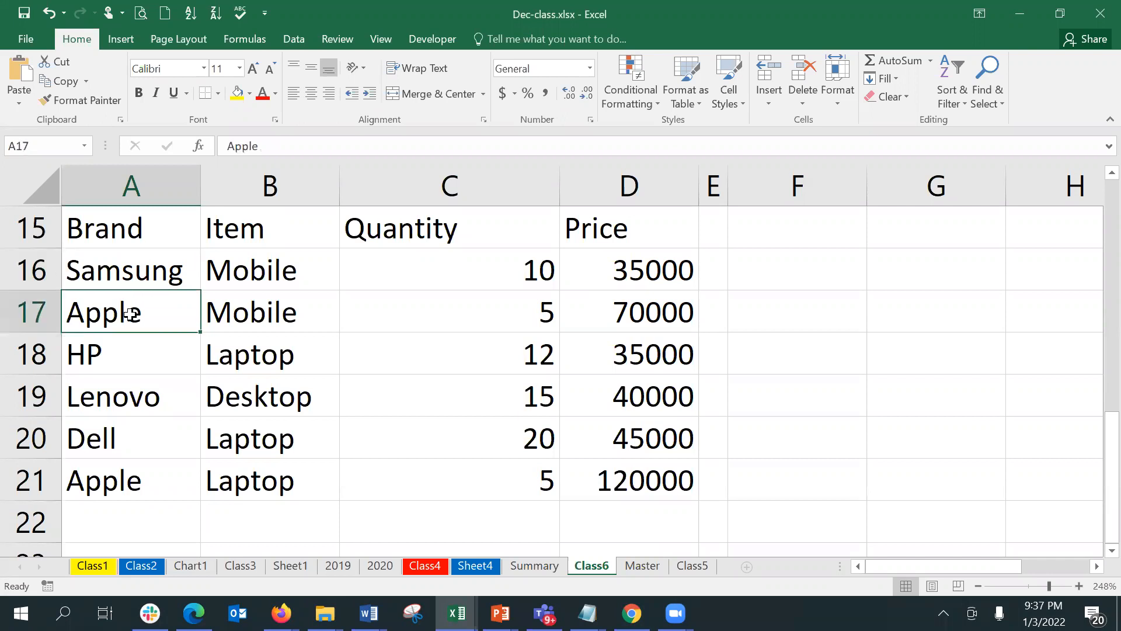
pyautogui.click(131, 353)
pyautogui.click(143, 382)
pyautogui.click(146, 439)
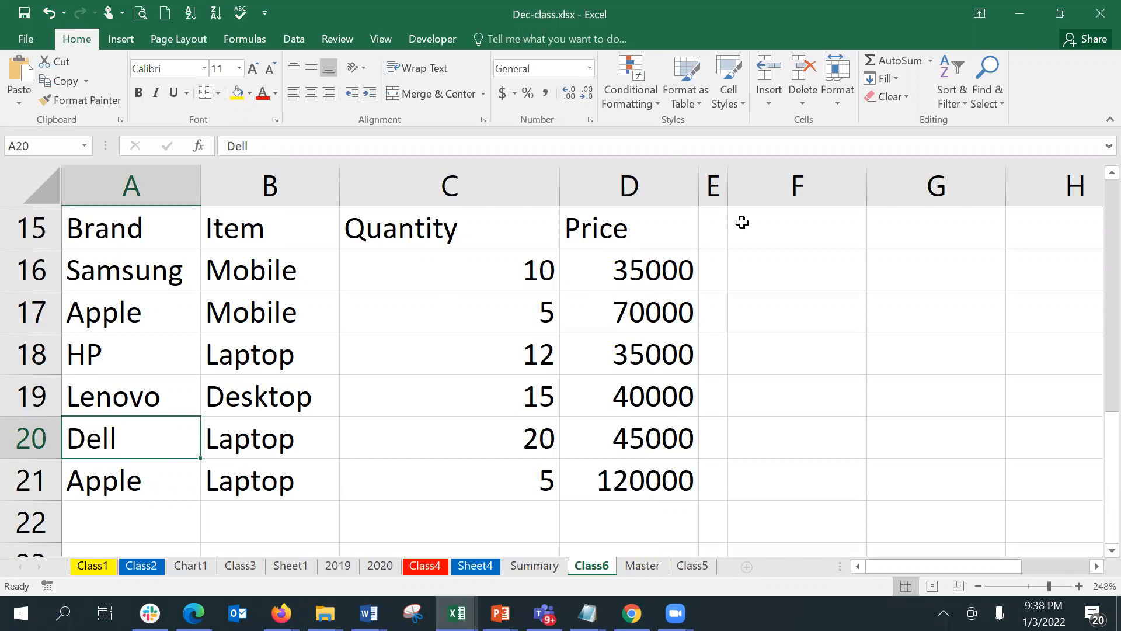
# Add the column heading Total in cell F15 of the sales table
pyautogui.click(768, 260)
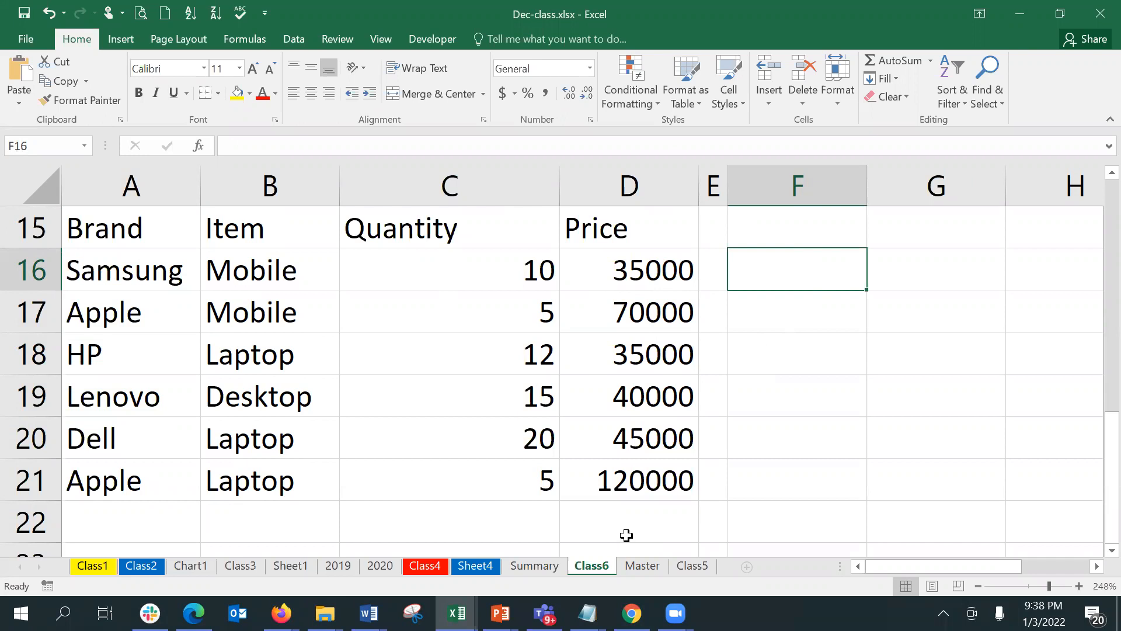
pyautogui.press('Up')
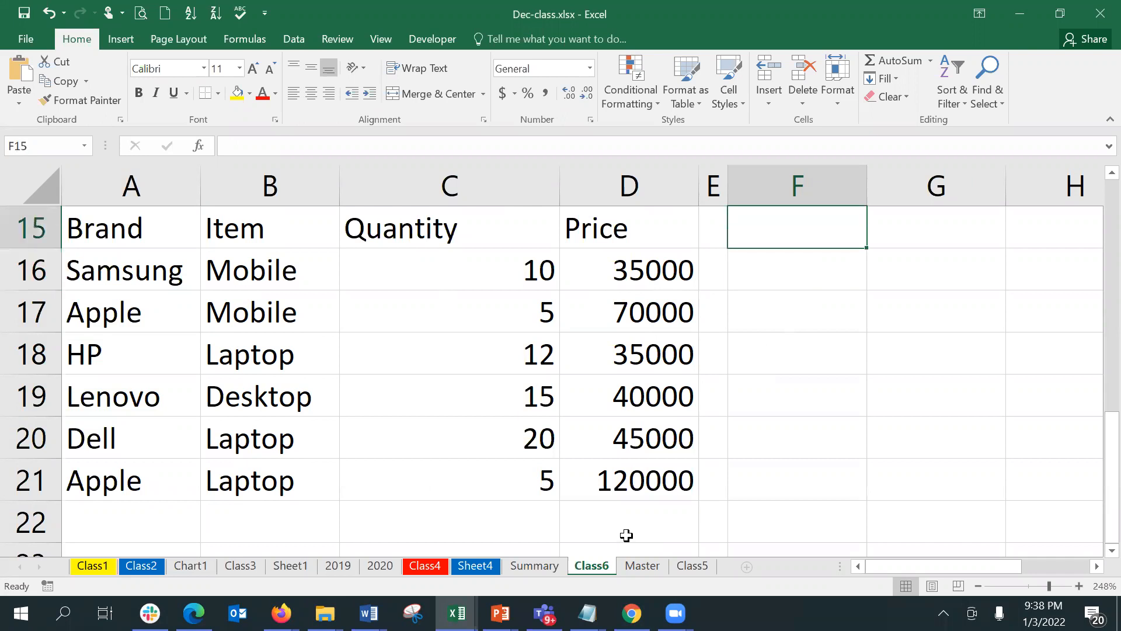
pyautogui.write('Total')
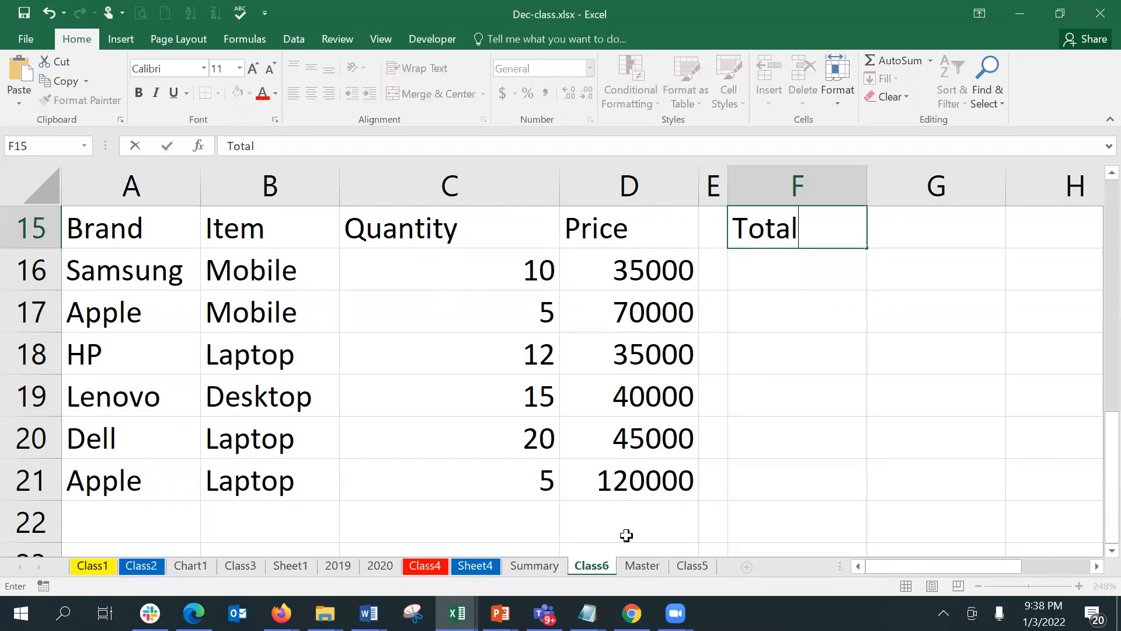
pyautogui.press('Return')
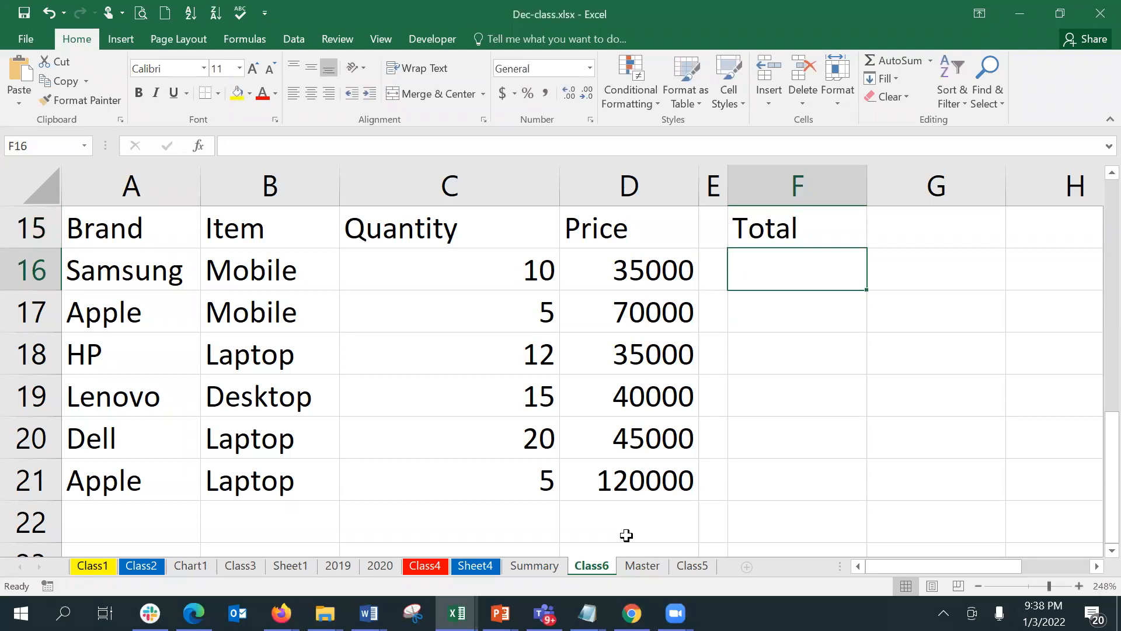
pyautogui.press('Down')
pyautogui.press('Down')
pyautogui.press('Down')
pyautogui.press('Down')
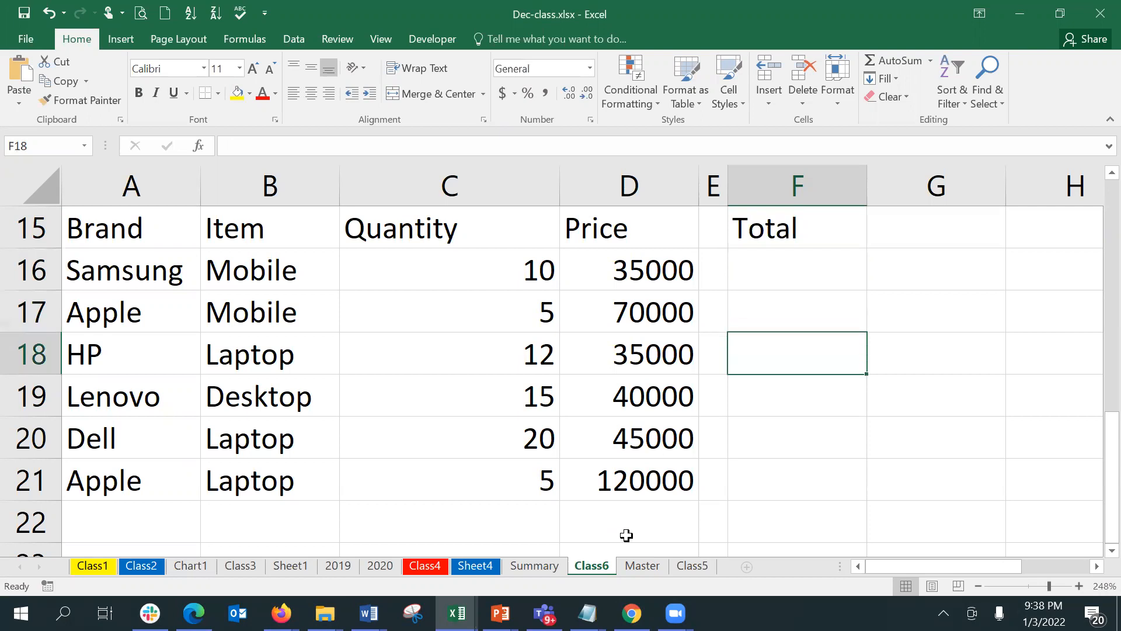
pyautogui.press('Up')
pyautogui.press('Up')
pyautogui.press('Up')
pyautogui.press('Up')
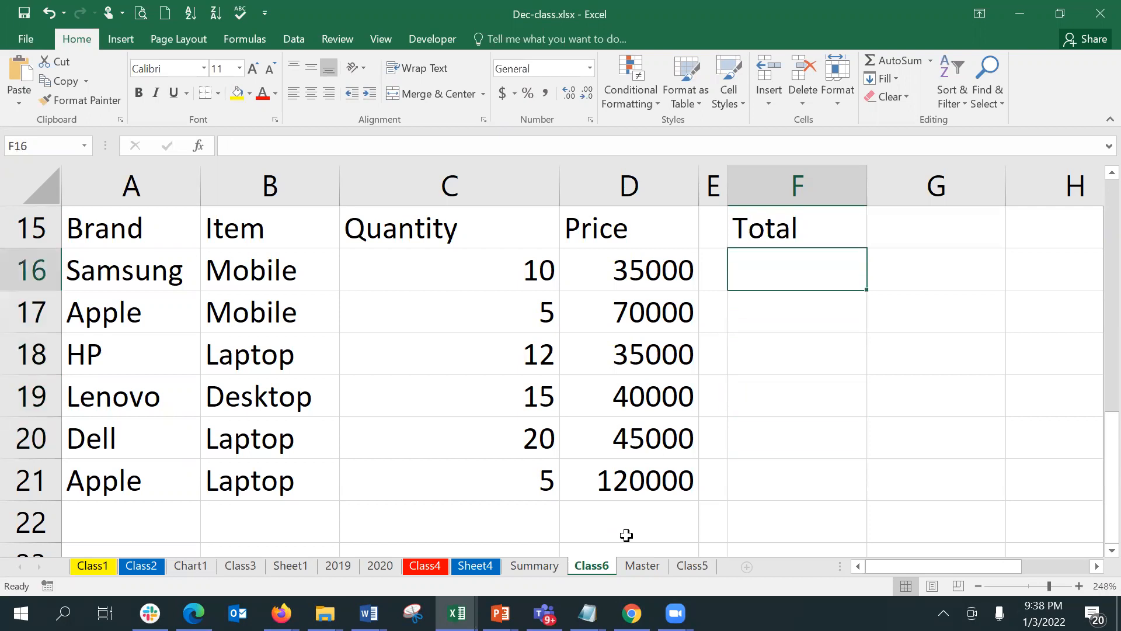
# Multiply quantity by price in F16 with =C16*D16 and fill the formula through F21
pyautogui.write('=')
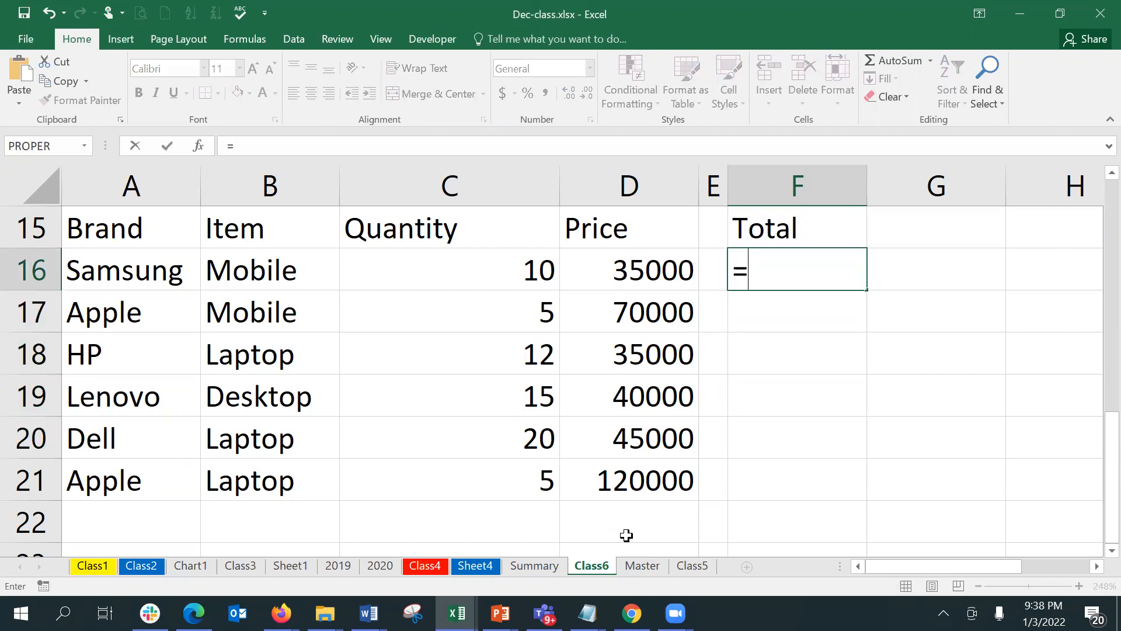
pyautogui.click(441, 267)
pyautogui.write('*')
pyautogui.click(639, 258)
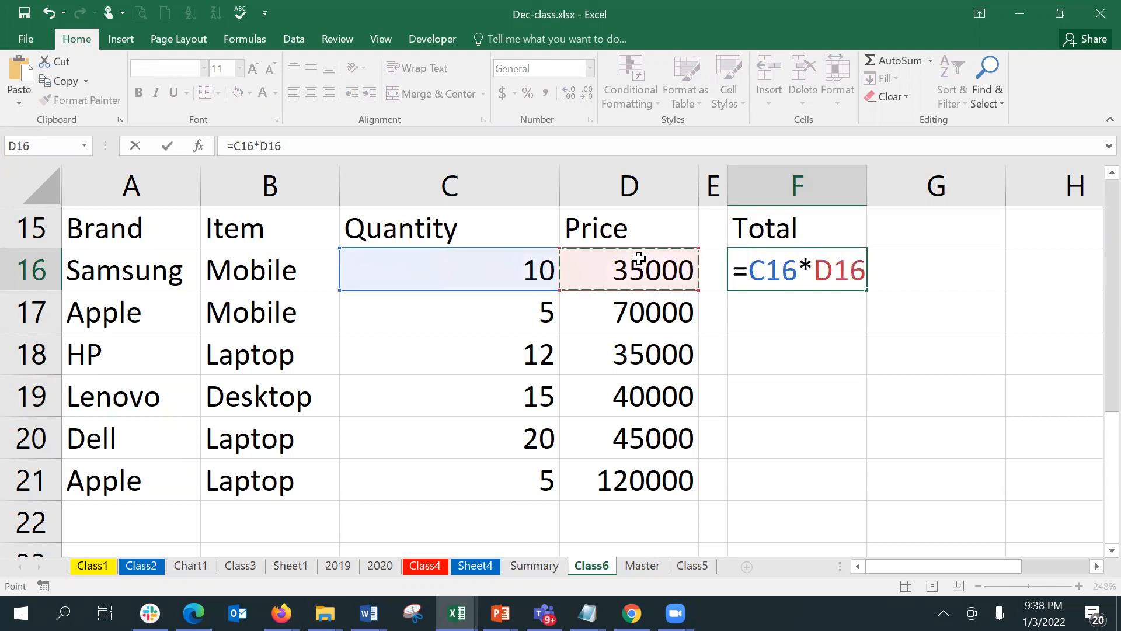
pyautogui.press('Return')
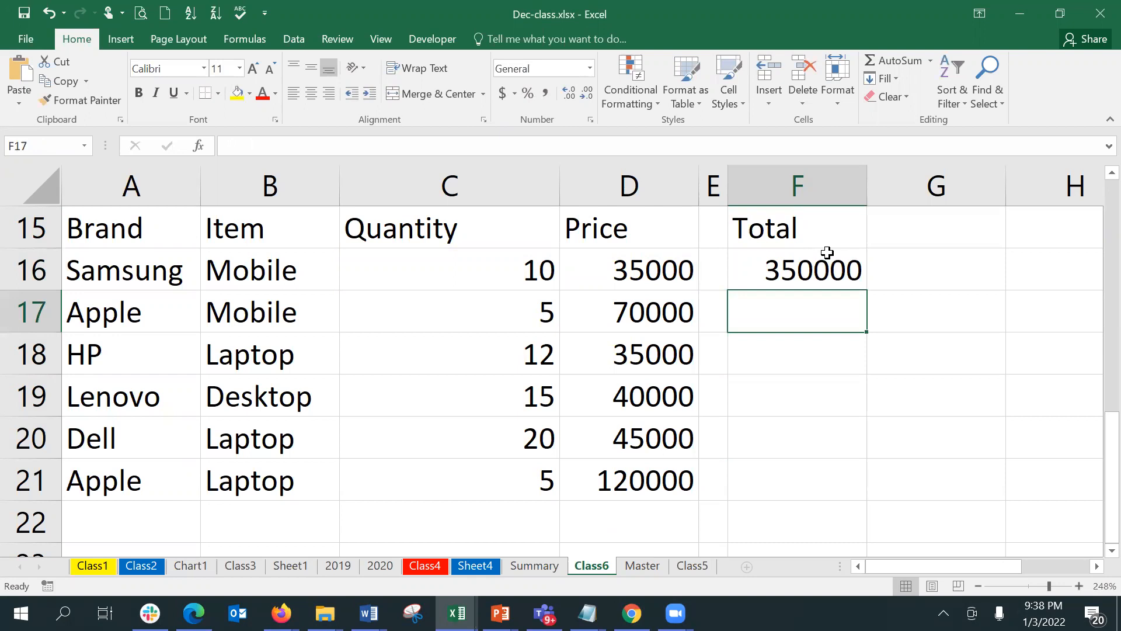
pyautogui.click(826, 270)
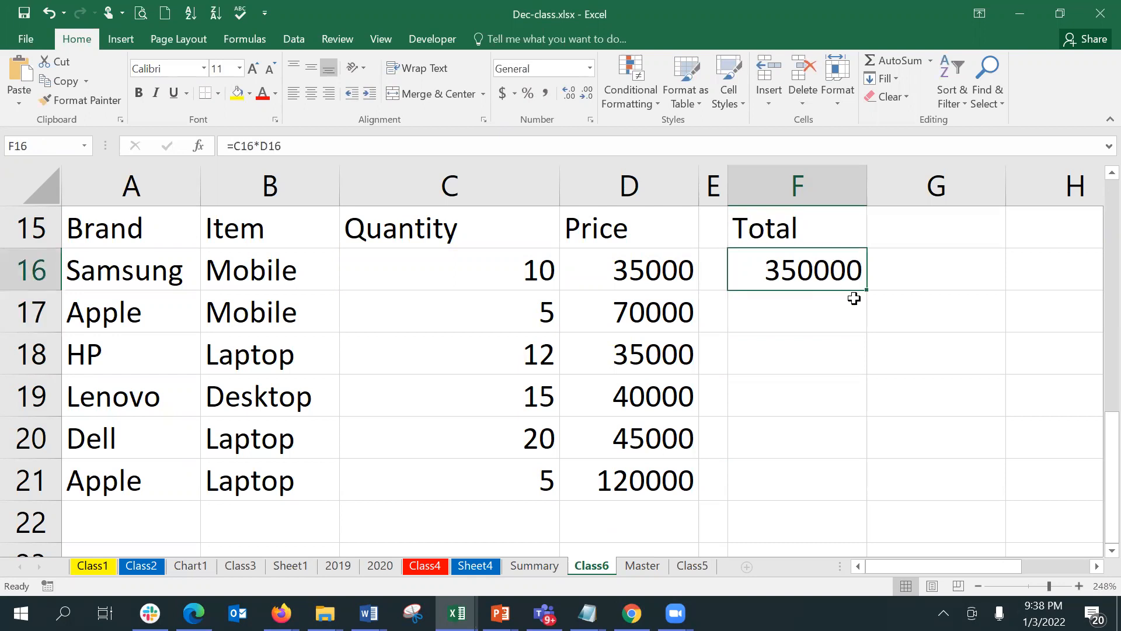
pyautogui.moveTo(866, 290); pyautogui.dragTo(858, 498)
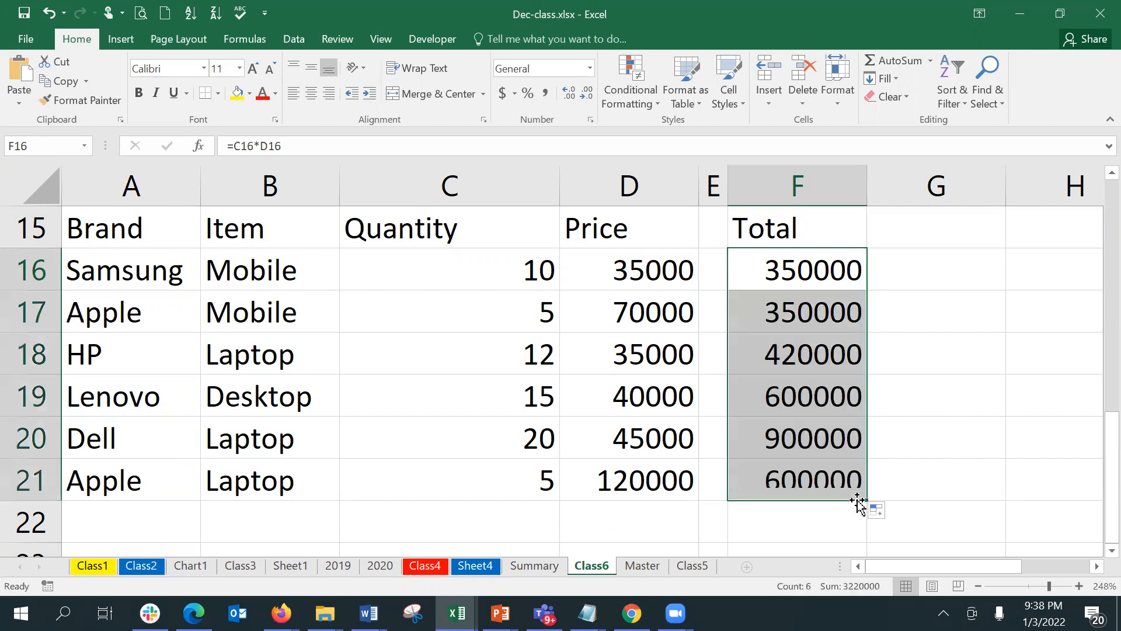
# Sum the Total column in cell F22 with =SUM(F16:F21)
pyautogui.click(833, 512)
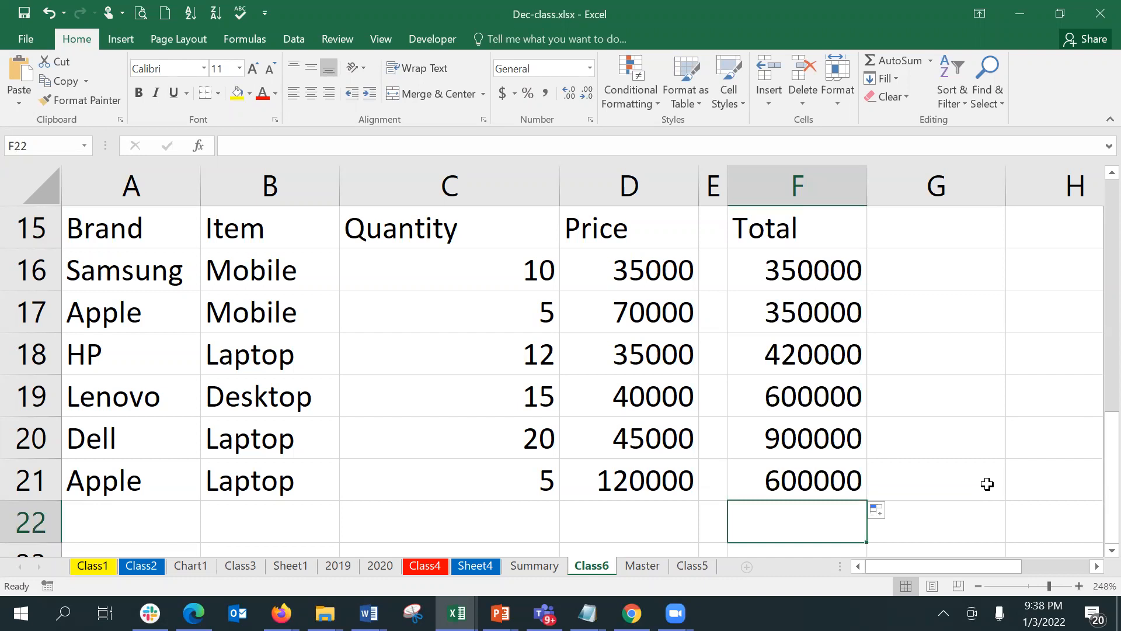
pyautogui.click(897, 63)
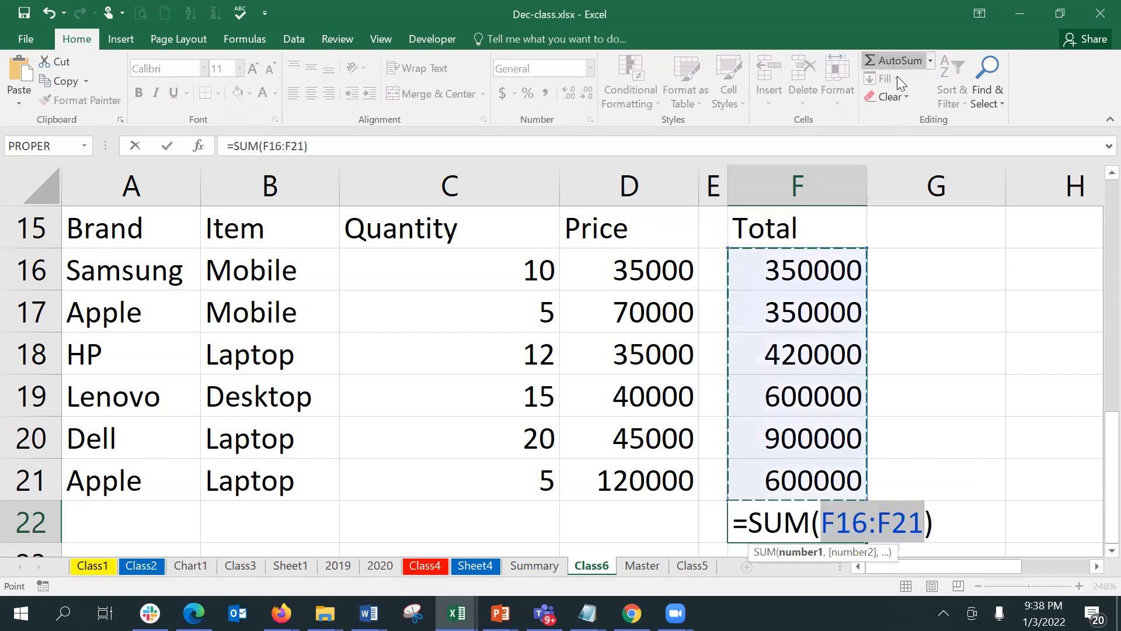
pyautogui.press('Return')
pyautogui.press('Down')
pyautogui.press('Up')
pyautogui.press('Up')
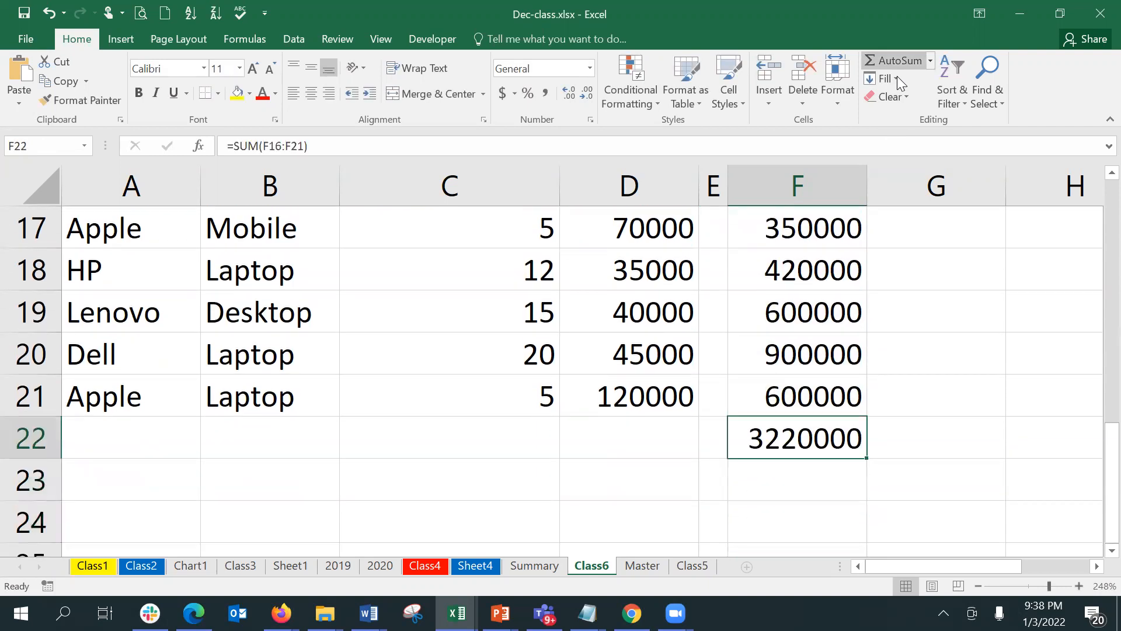
# Review the individual totals in column F and their sum in F22
pyautogui.press('Up')
pyautogui.press('Up')
pyautogui.press('Up')
pyautogui.press('Up')
pyautogui.press('Up')
pyautogui.press('Up')
pyautogui.press('Up')
pyautogui.press('Down')
pyautogui.press('Down')
pyautogui.press('Down')
pyautogui.press('Down')
pyautogui.press('Down')
pyautogui.press('Down')
pyautogui.press('Down')
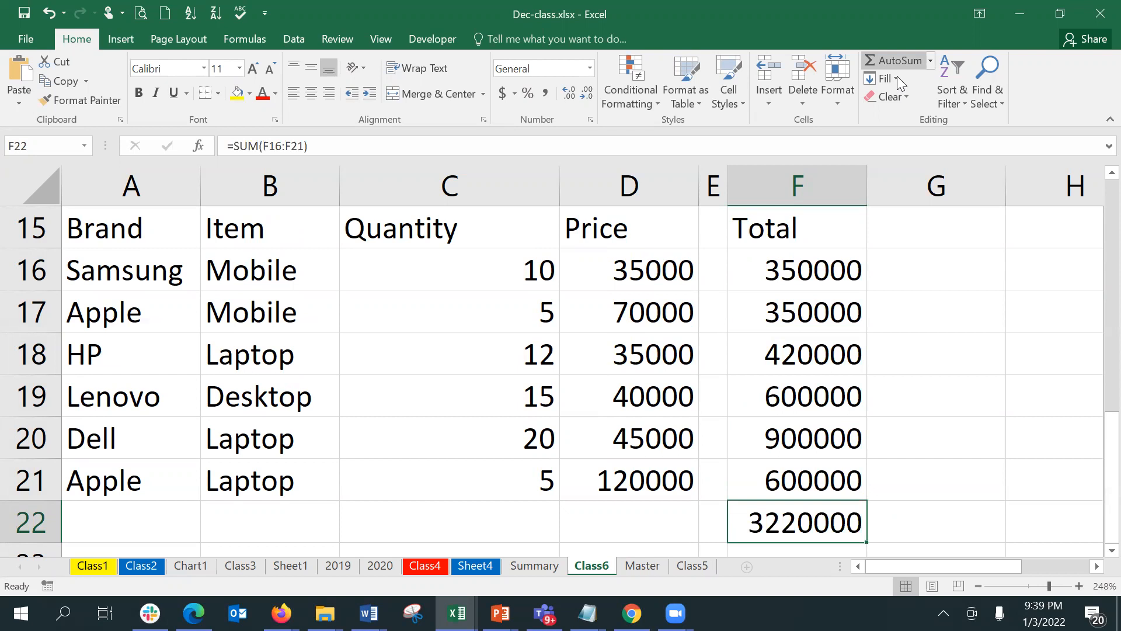
pyautogui.press('Right')
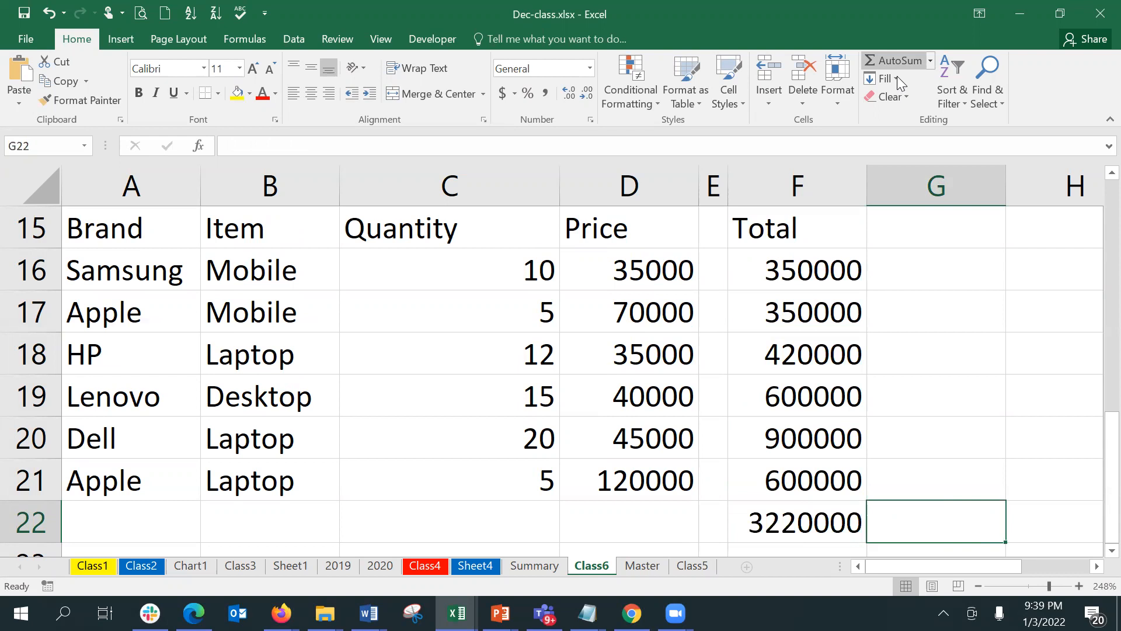
pyautogui.press('Left')
pyautogui.press('Right')
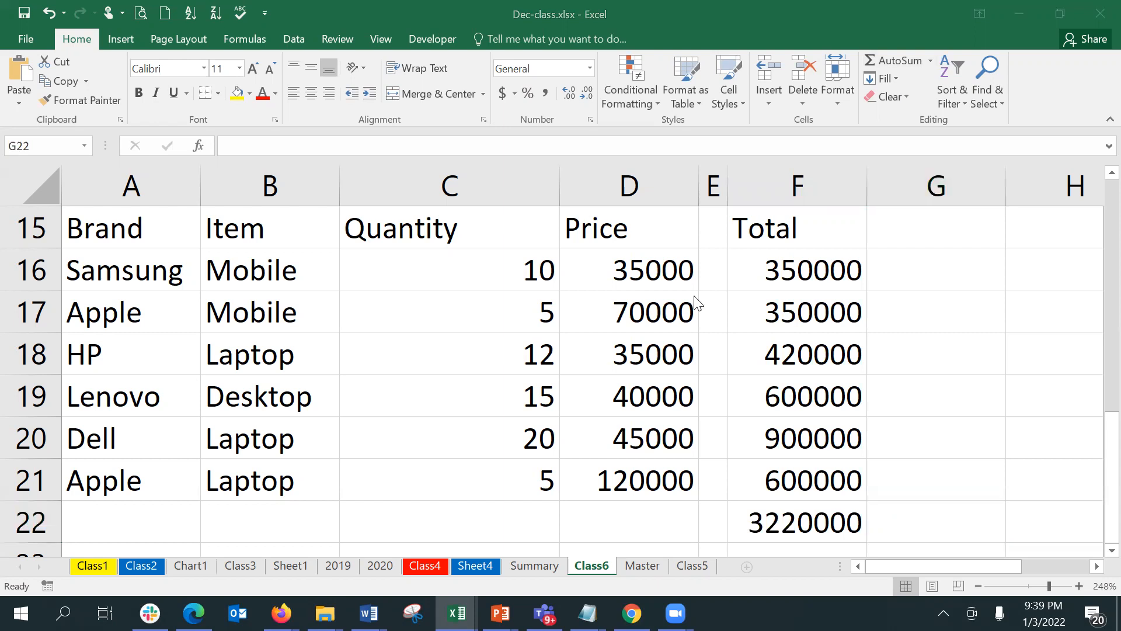
# Enter the label Grand Total in cell D22 of the summed row
pyautogui.click(932, 515)
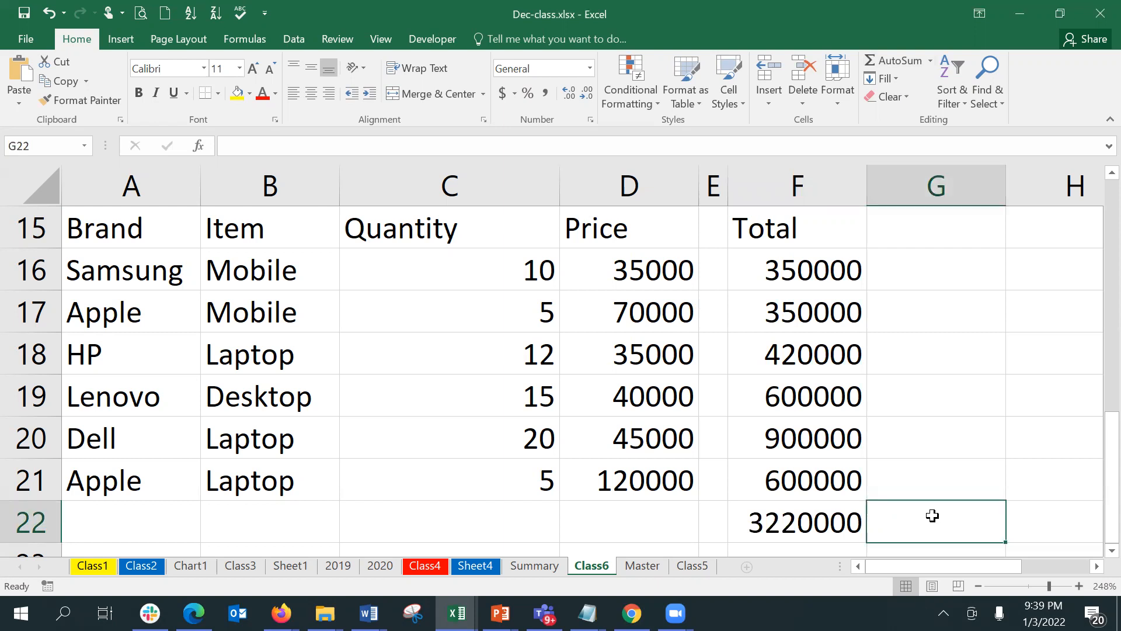
pyautogui.press('Right')
pyautogui.press('Left')
pyautogui.press('Left')
pyautogui.press('Left')
pyautogui.press('Left')
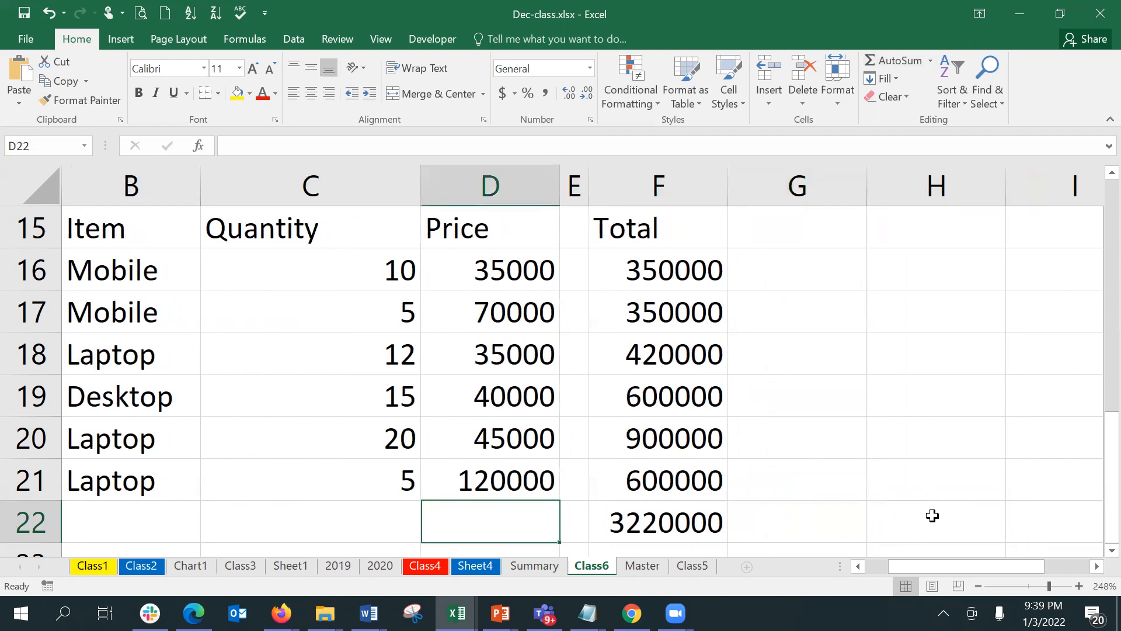
pyautogui.write('Grand Total')
pyautogui.press('Return')
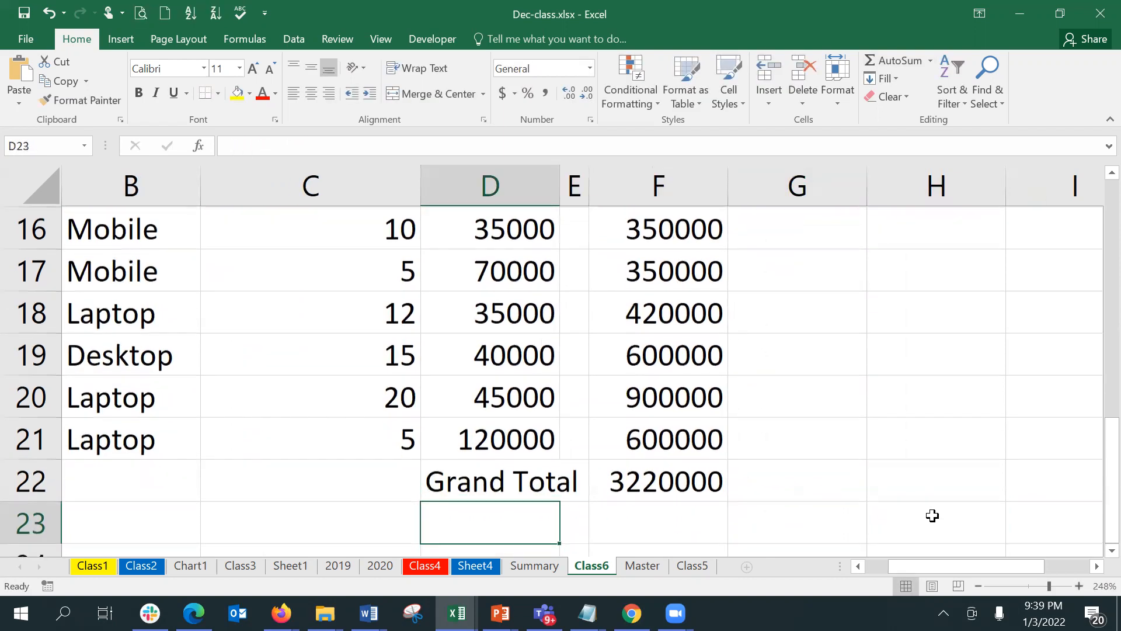
# Start a SUMPRODUCT formula in cell G22, beside the grand total
pyautogui.press('Up')
pyautogui.press('Right')
pyautogui.press('Right')
pyautogui.press('Right')
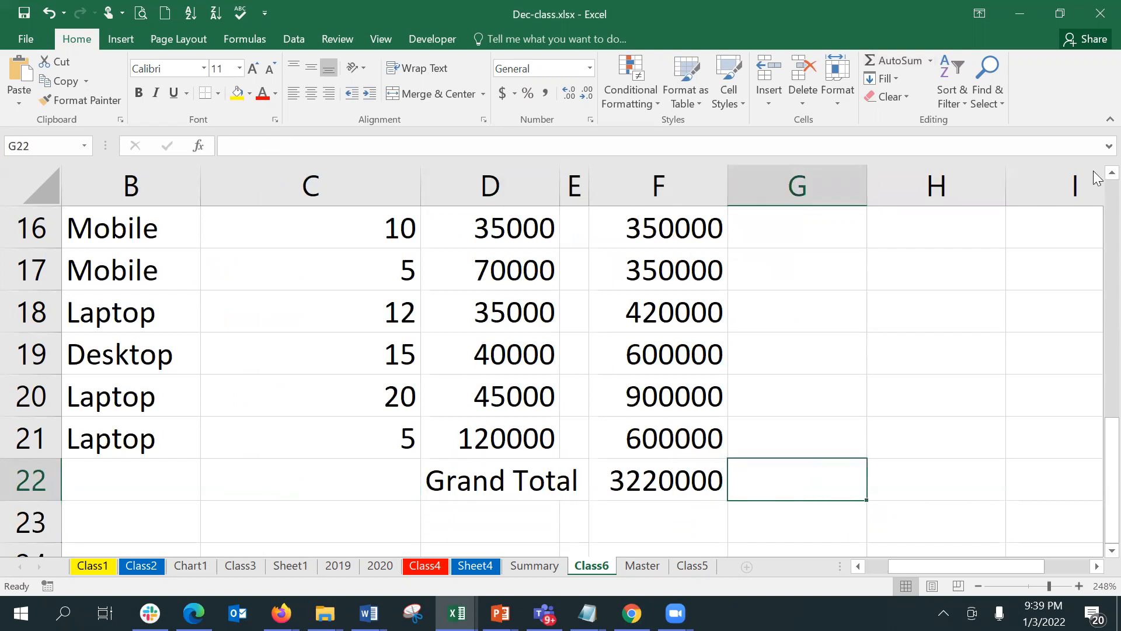
pyautogui.click(1112, 173)
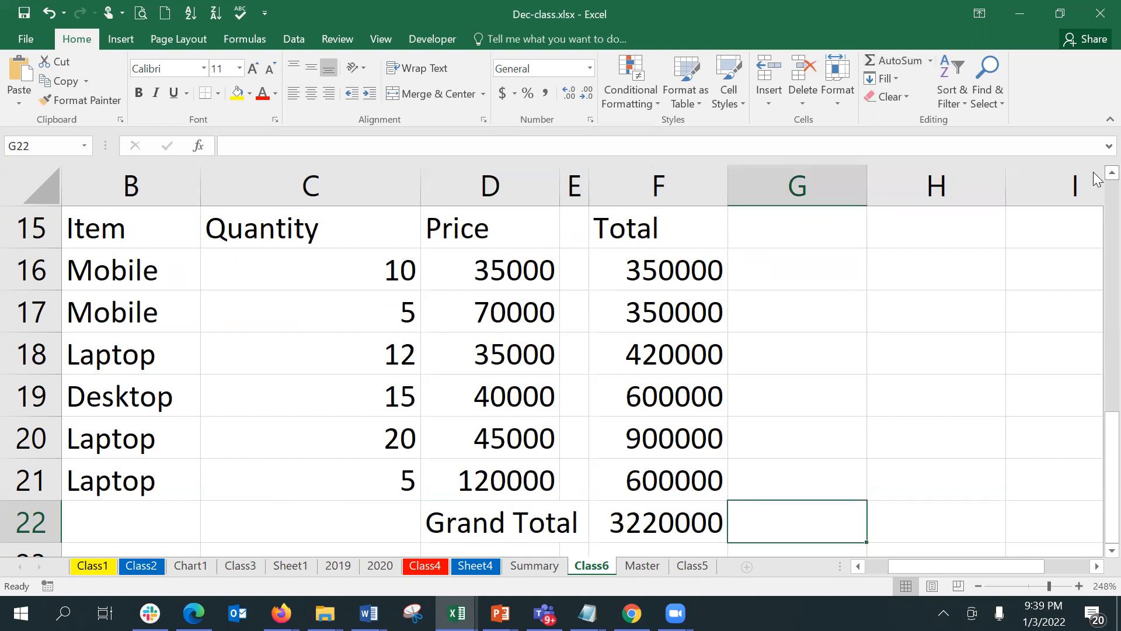
pyautogui.write('=sum')
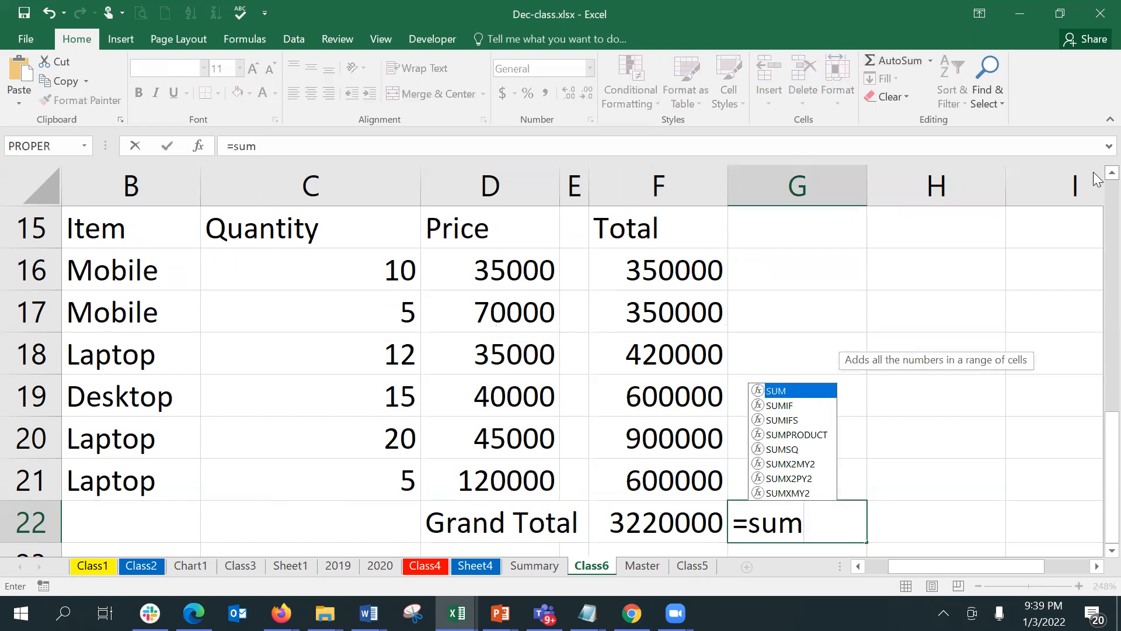
pyautogui.write('pro')
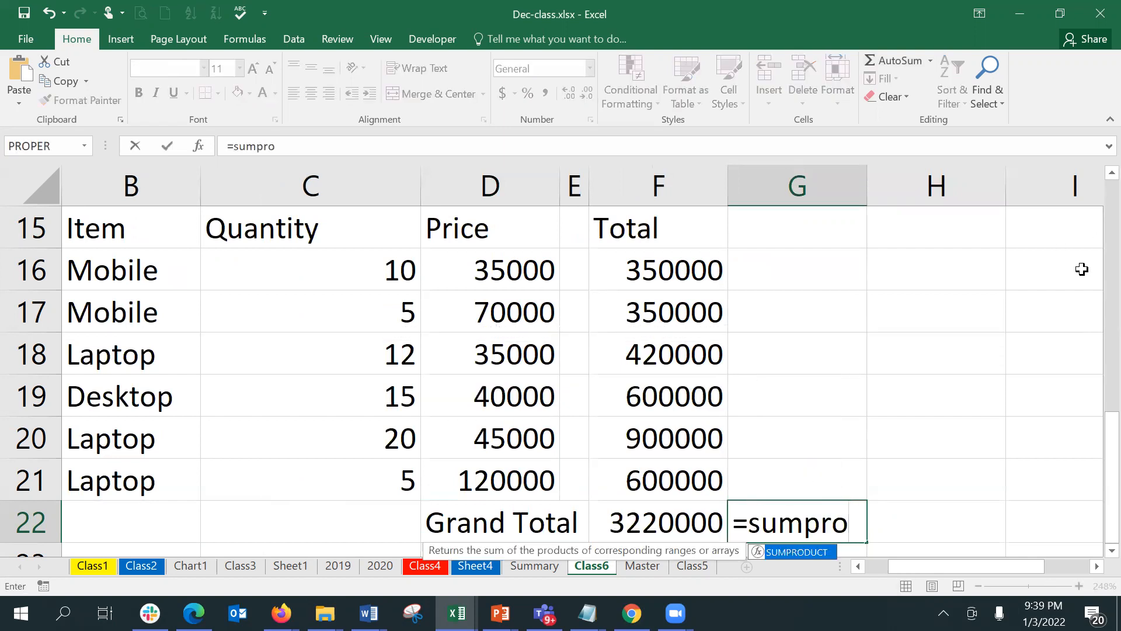
# Complete the SUMPRODUCT formula in G22 with the quantities C16:C21 and the prices D16:D21 as its arrays
pyautogui.doubleClick(814, 552)
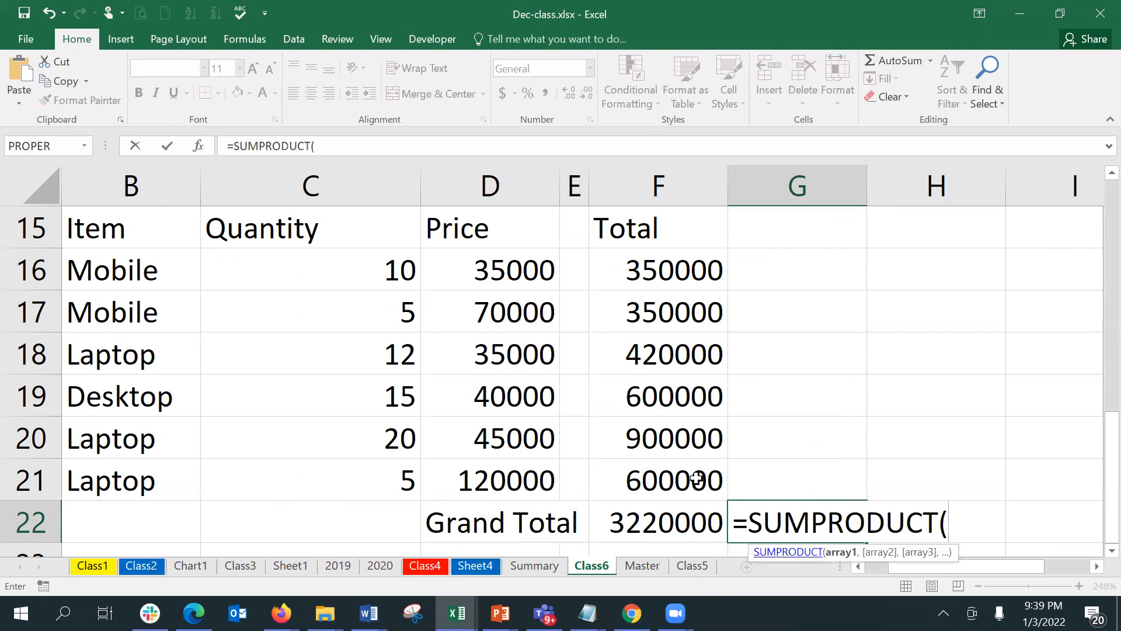
pyautogui.moveTo(358, 267); pyautogui.dragTo(347, 484)
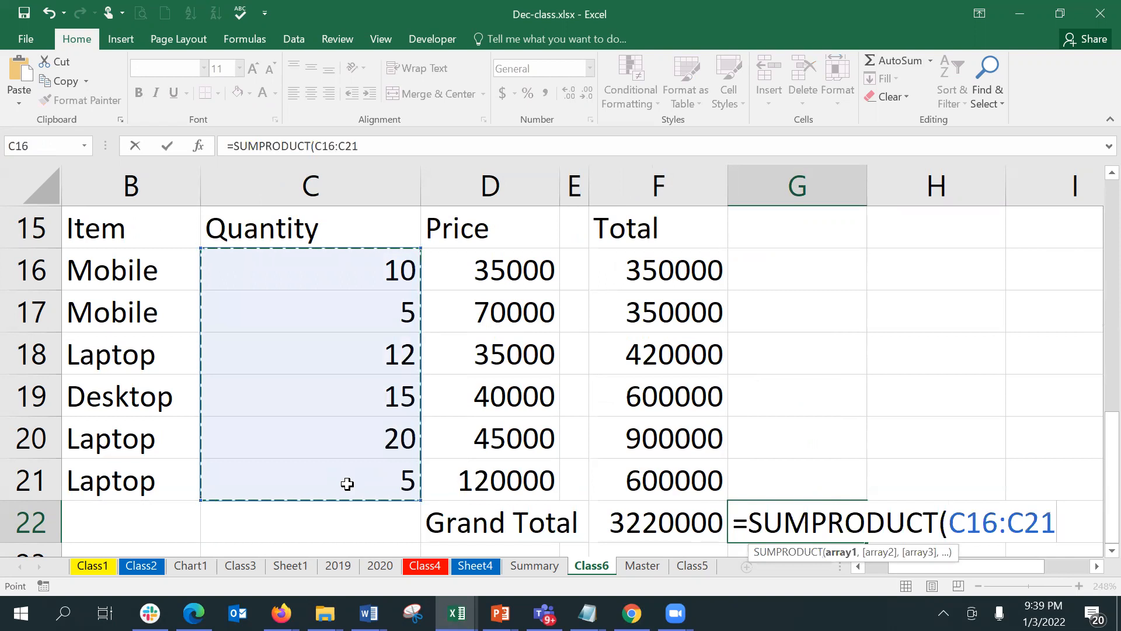
pyautogui.write(',')
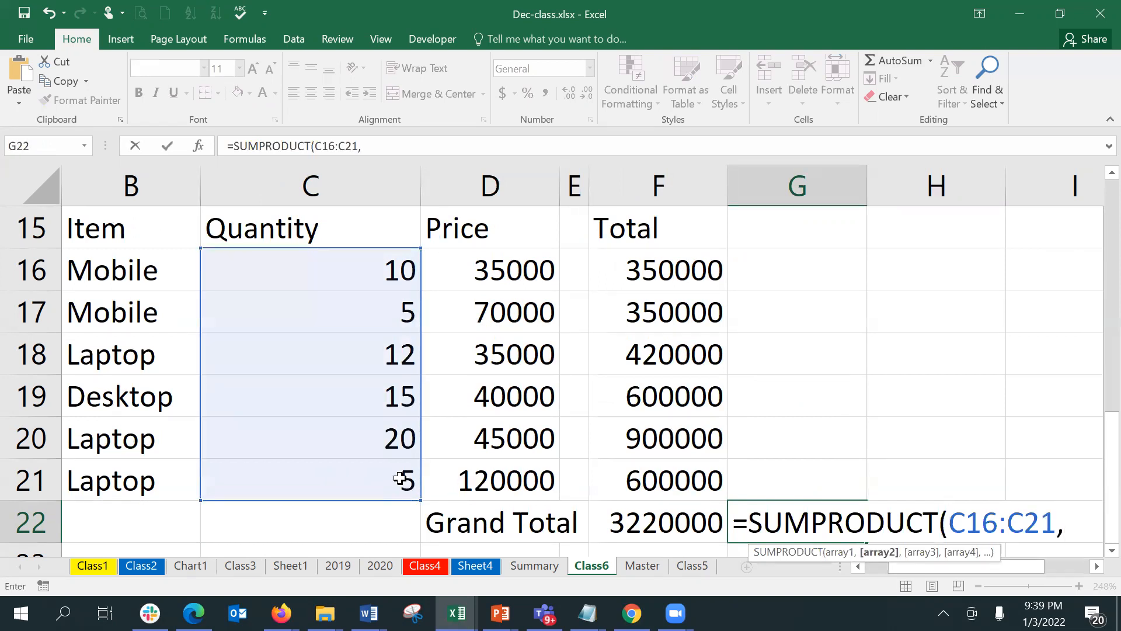
pyautogui.moveTo(477, 266); pyautogui.dragTo(476, 470)
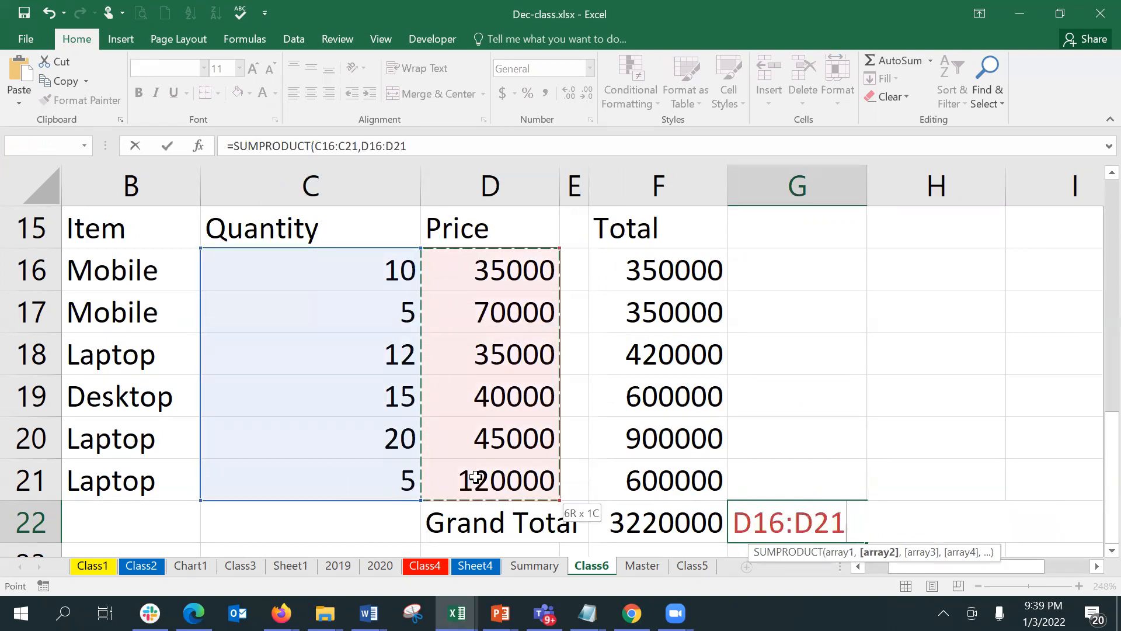
pyautogui.press('Return')
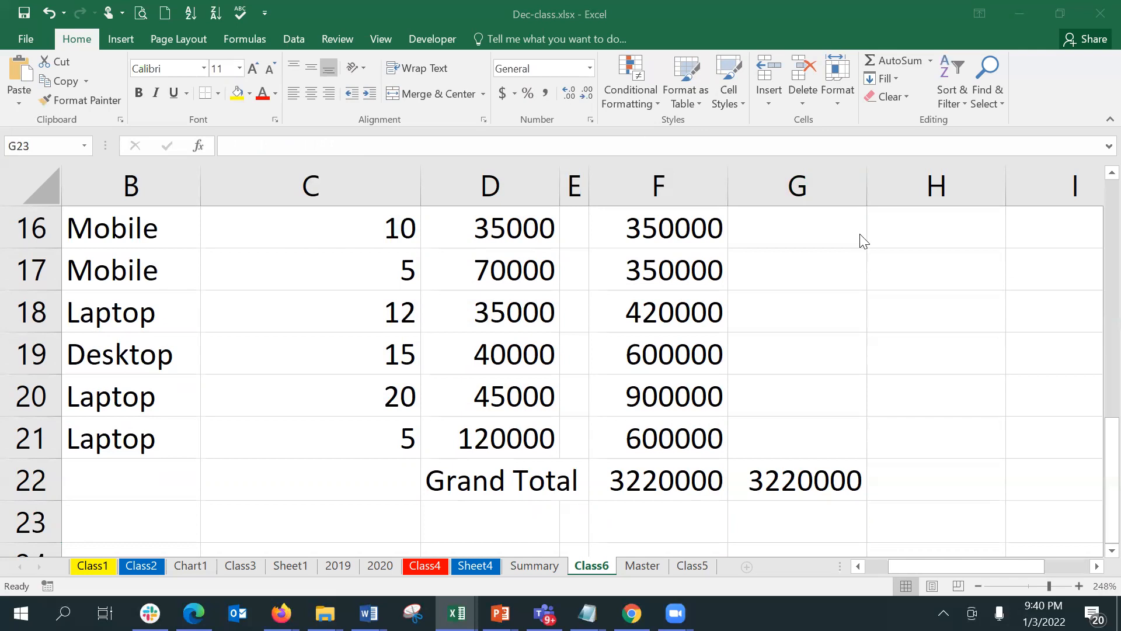
# Review the Total values in F16:F21 and inspect the function arguments of the SUMPRODUCT formula in G22
pyautogui.click(814, 471)
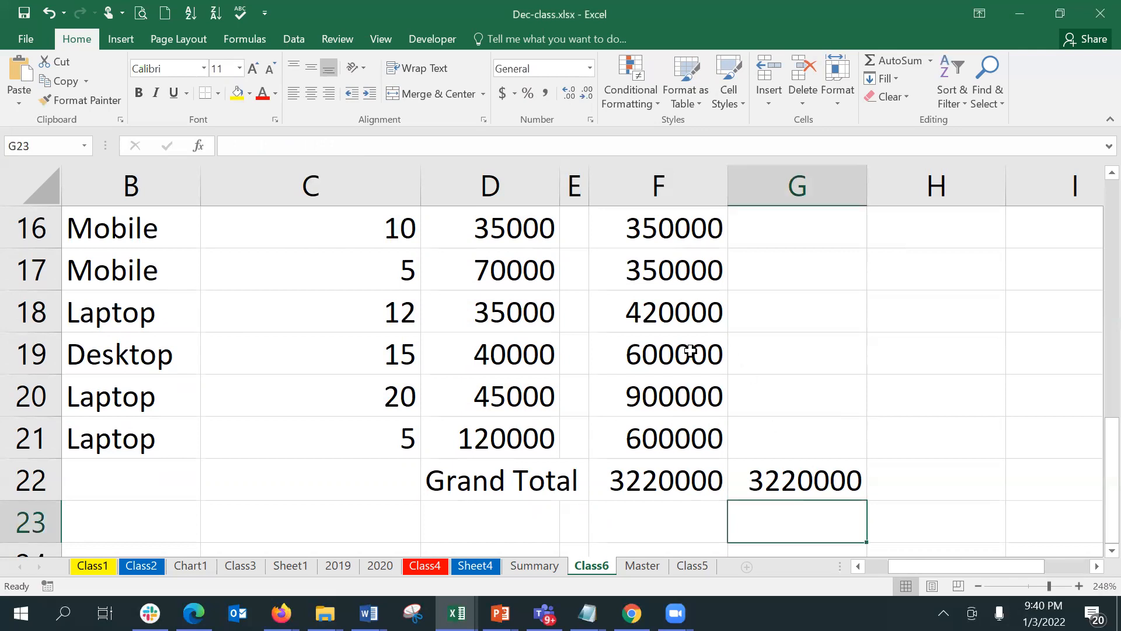
pyautogui.moveTo(635, 229); pyautogui.dragTo(637, 443)
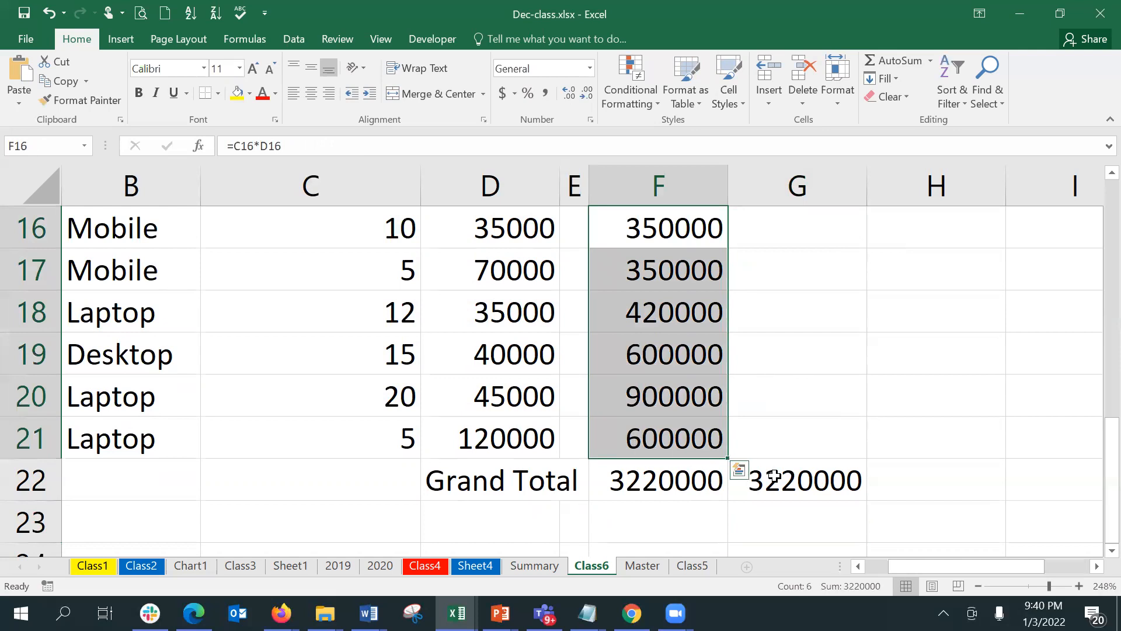
pyautogui.click(774, 476)
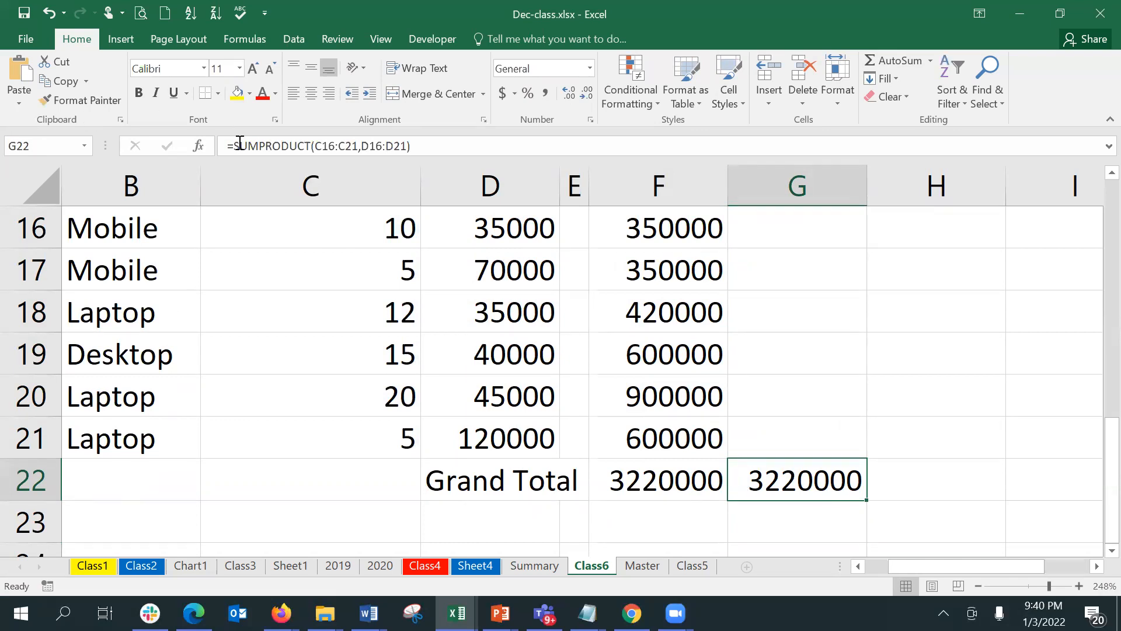
pyautogui.click(207, 144)
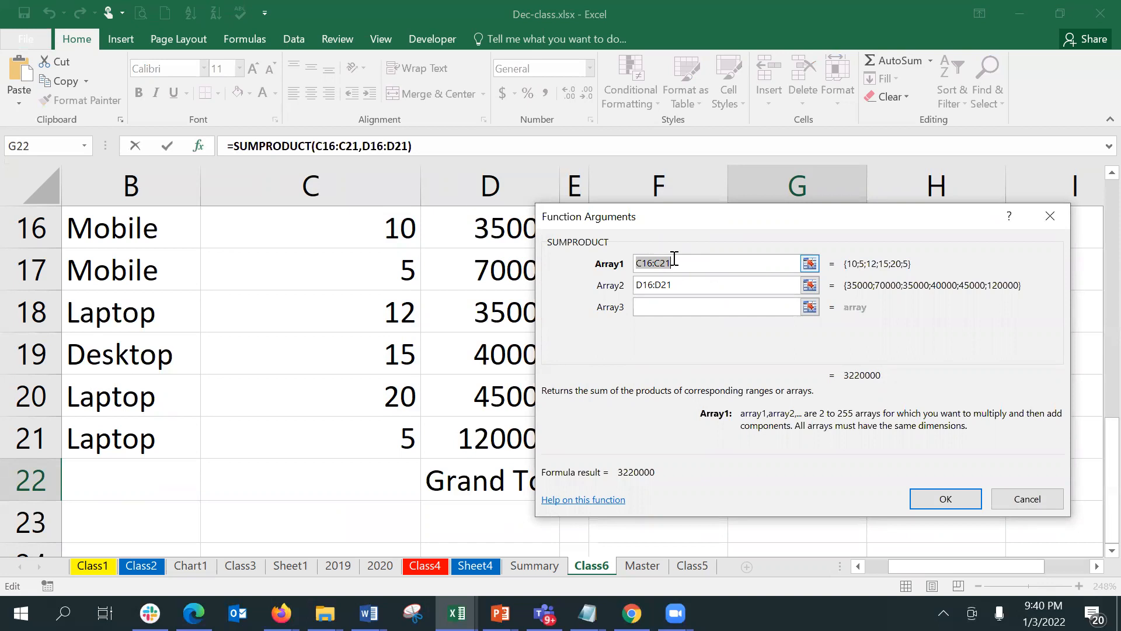
pyautogui.click(704, 288)
pyautogui.click(937, 498)
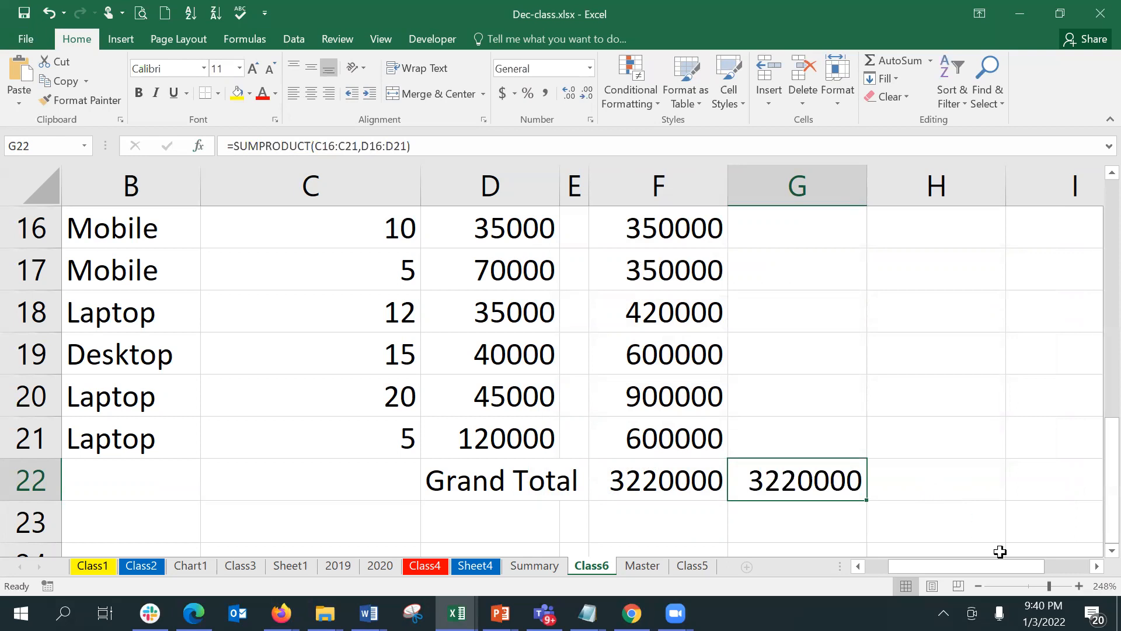
pyautogui.moveTo(1049, 586); pyautogui.dragTo(1038, 586)
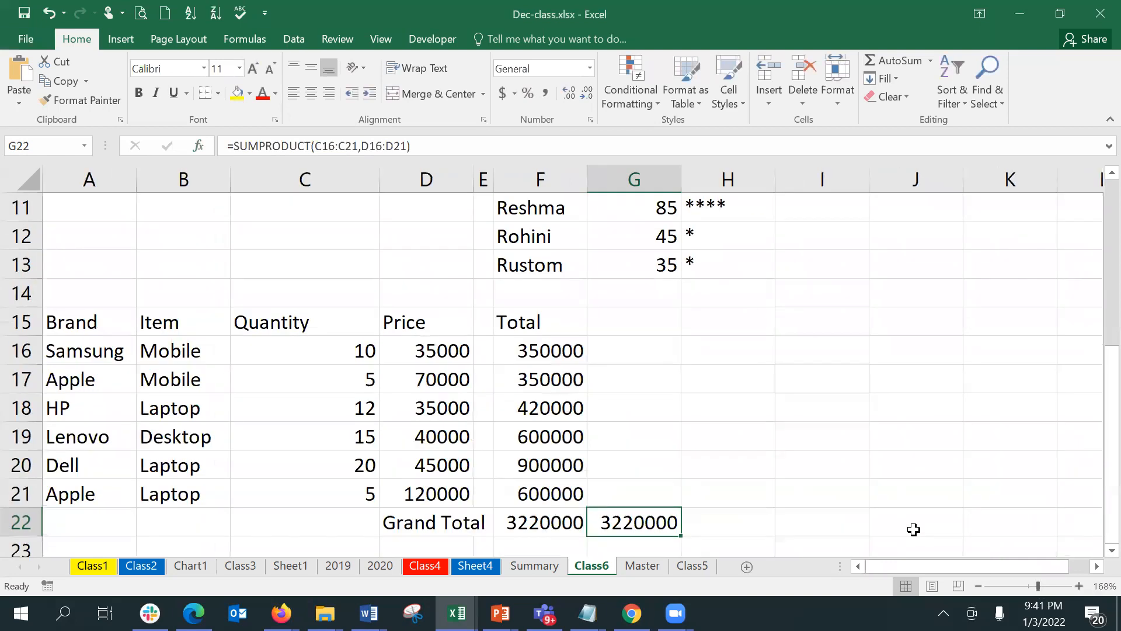
pyautogui.moveTo(1108, 360); pyautogui.dragTo(1095, 380)
pyautogui.click(713, 528)
pyautogui.write('=')
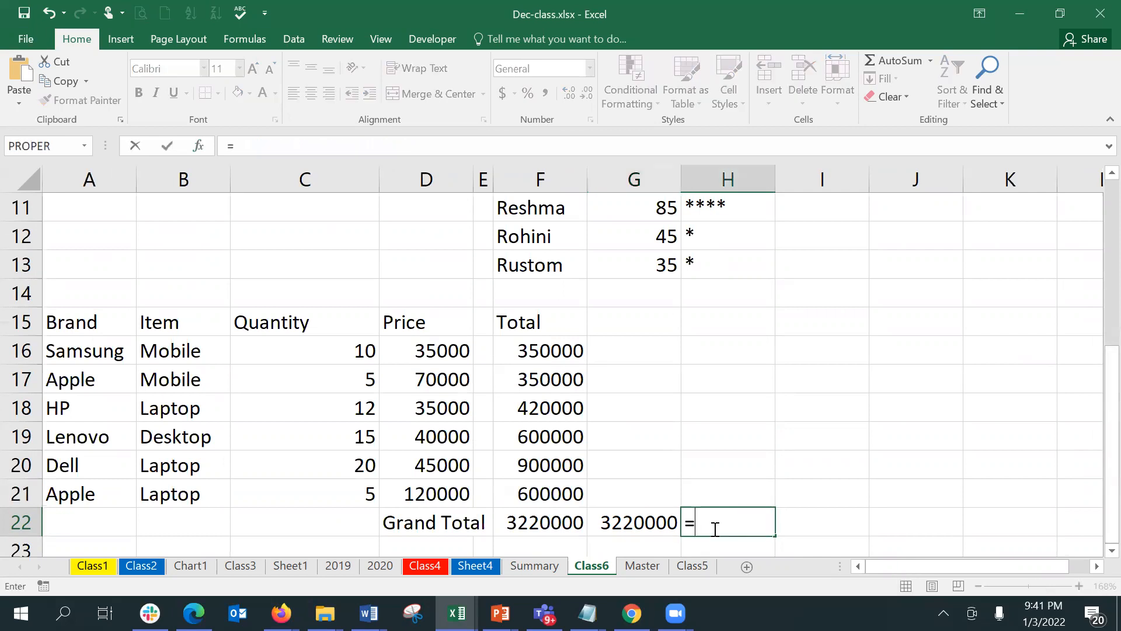
pyautogui.write('sum')
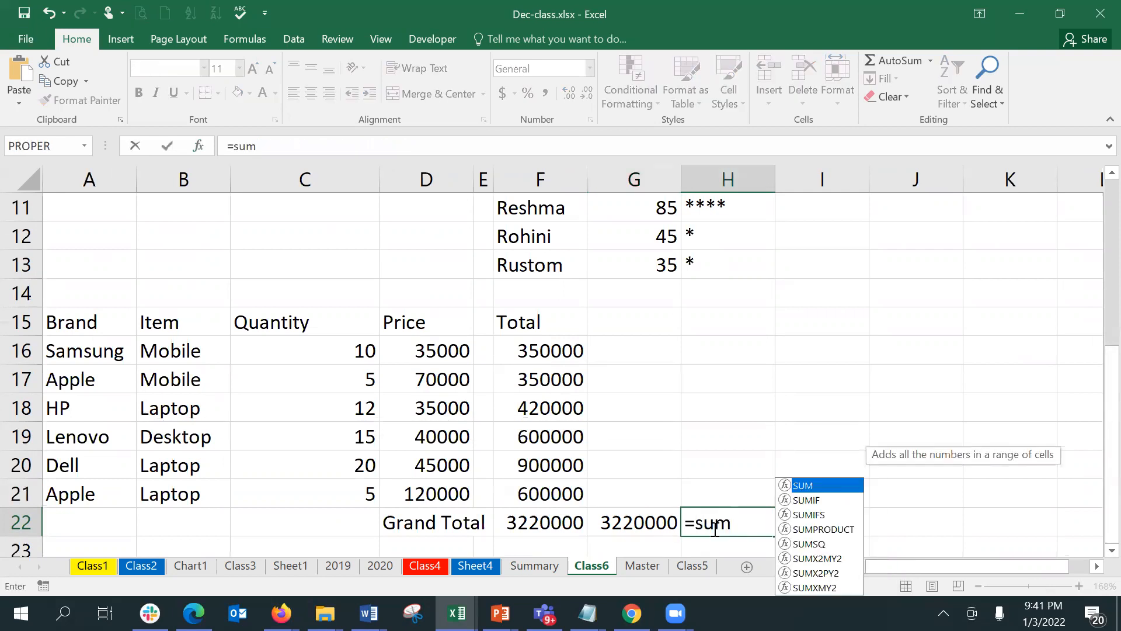
pyautogui.doubleClick(836, 533)
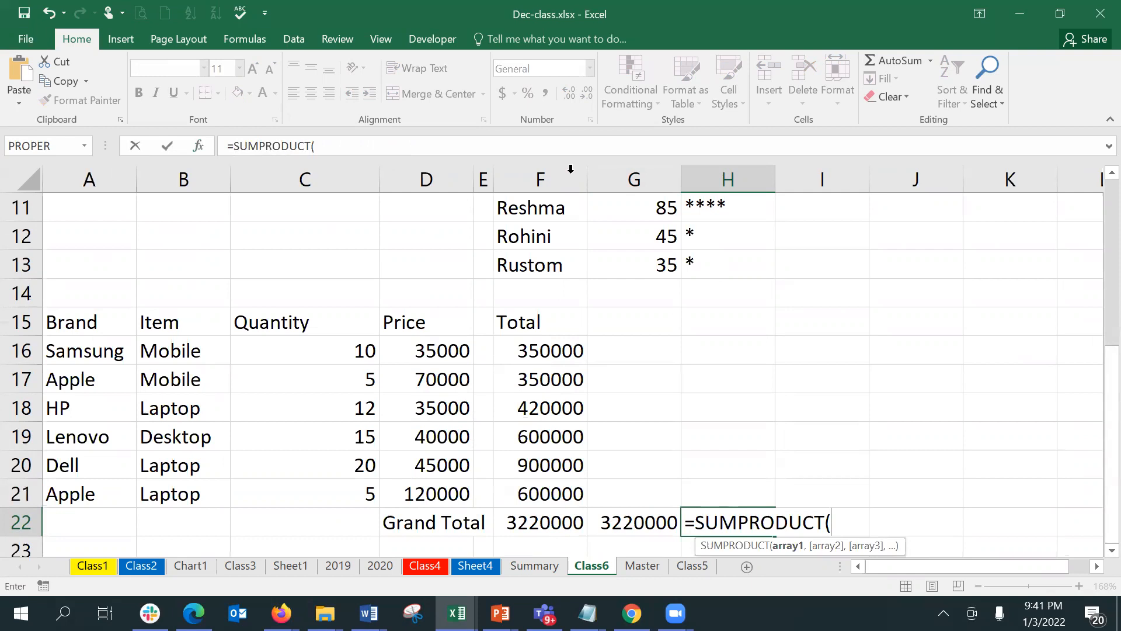
pyautogui.click(635, 544)
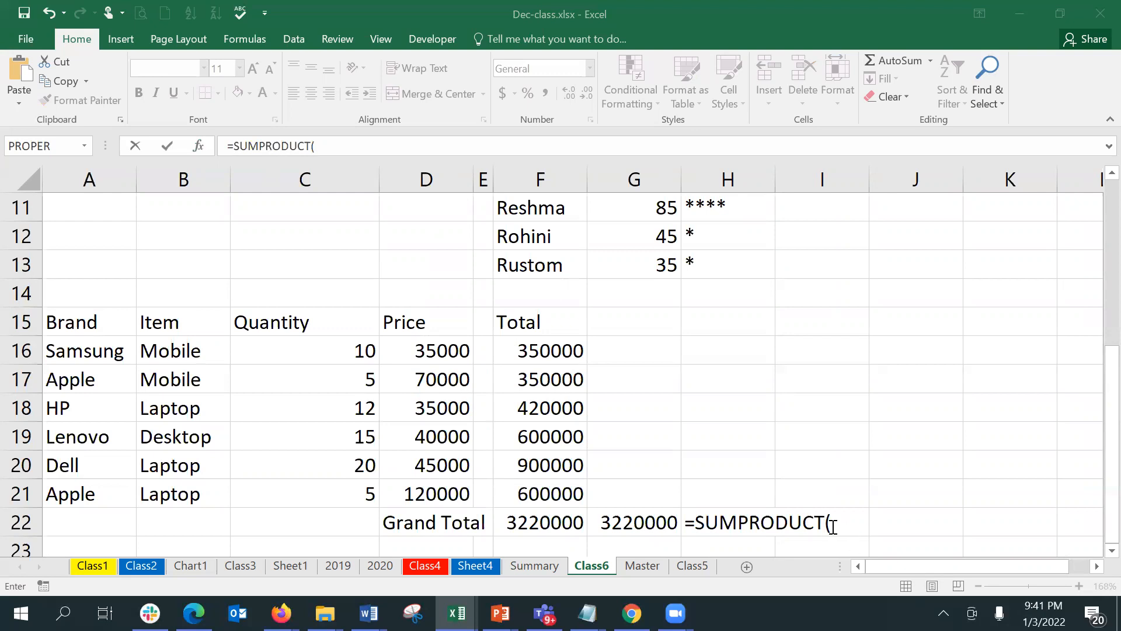
pyautogui.click(306, 182)
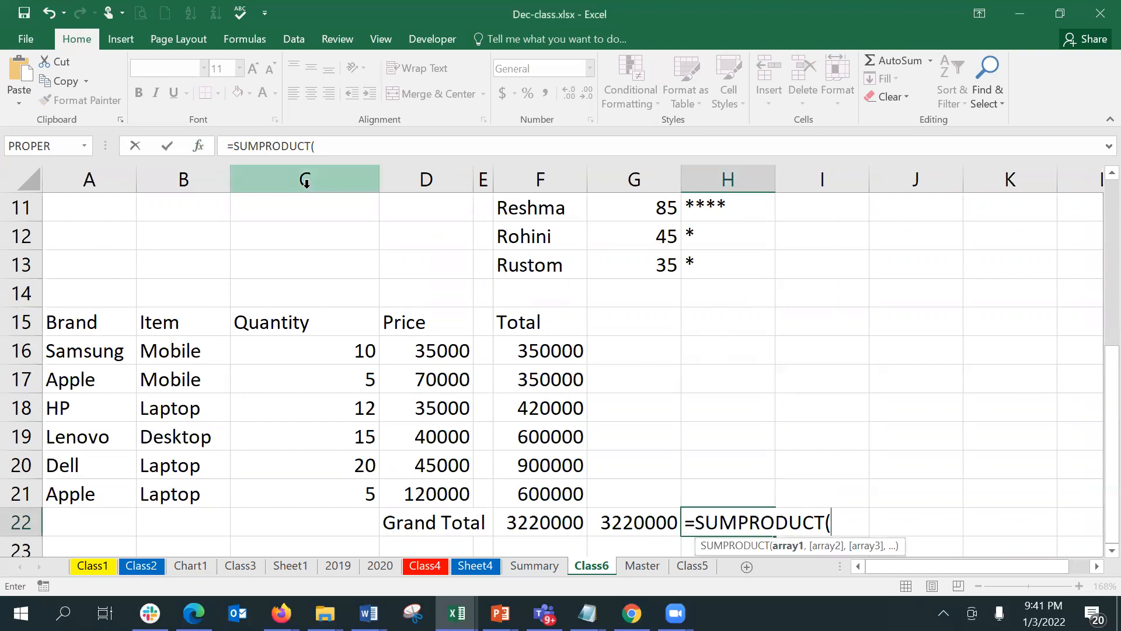
pyautogui.click(199, 146)
pyautogui.moveTo(696, 223); pyautogui.dragTo(860, 220)
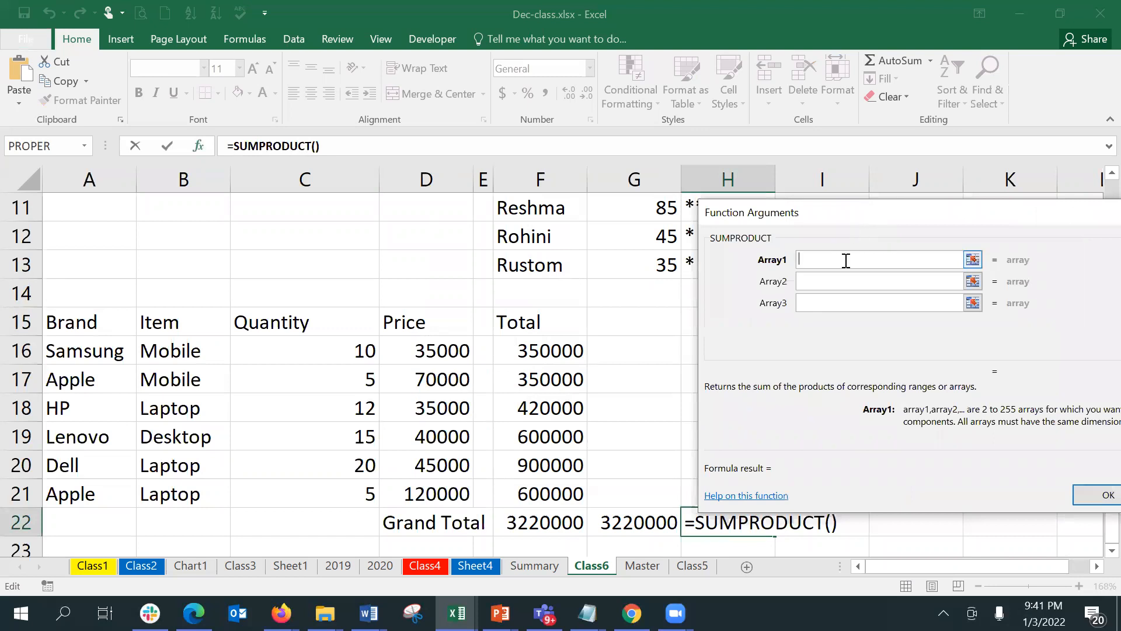
pyautogui.moveTo(405, 350); pyautogui.dragTo(397, 484)
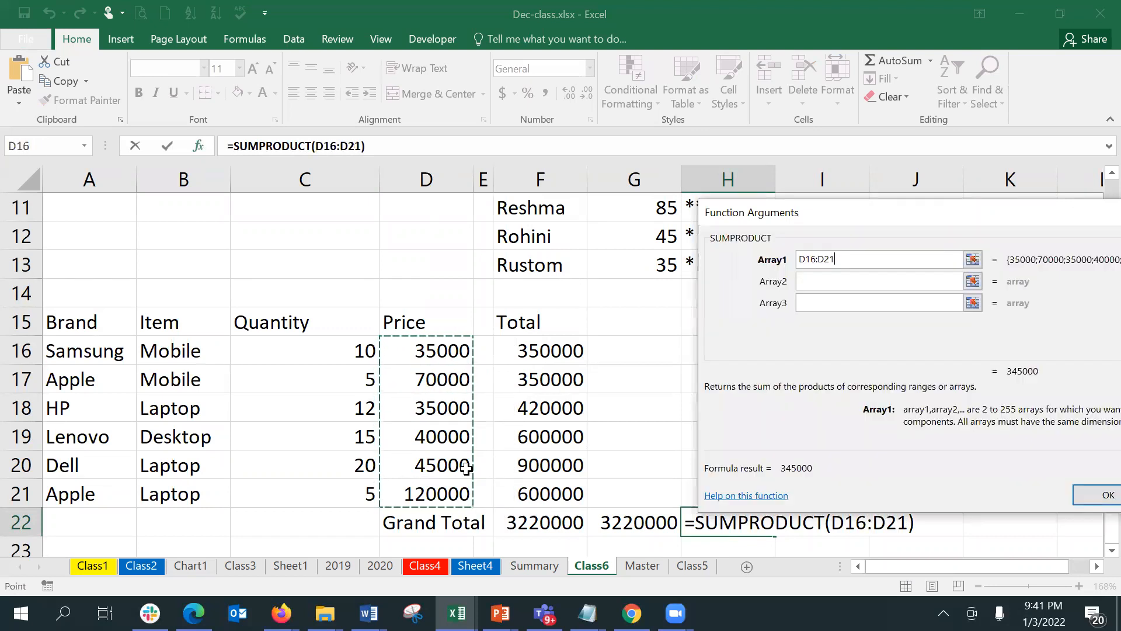
pyautogui.click(803, 283)
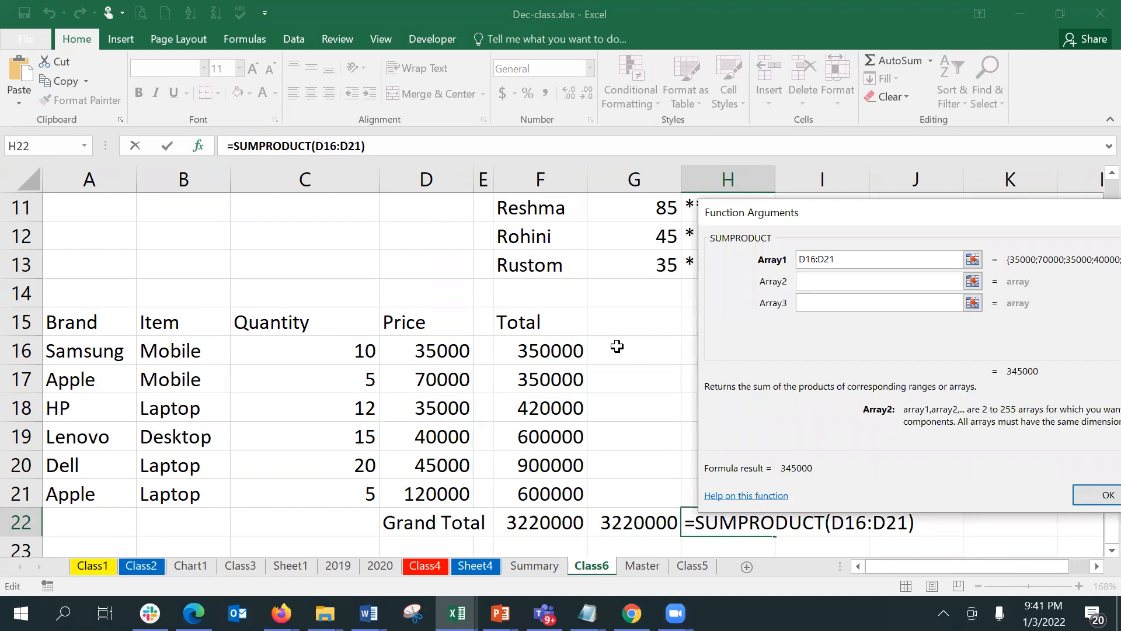
pyautogui.moveTo(542, 345); pyautogui.dragTo(548, 499)
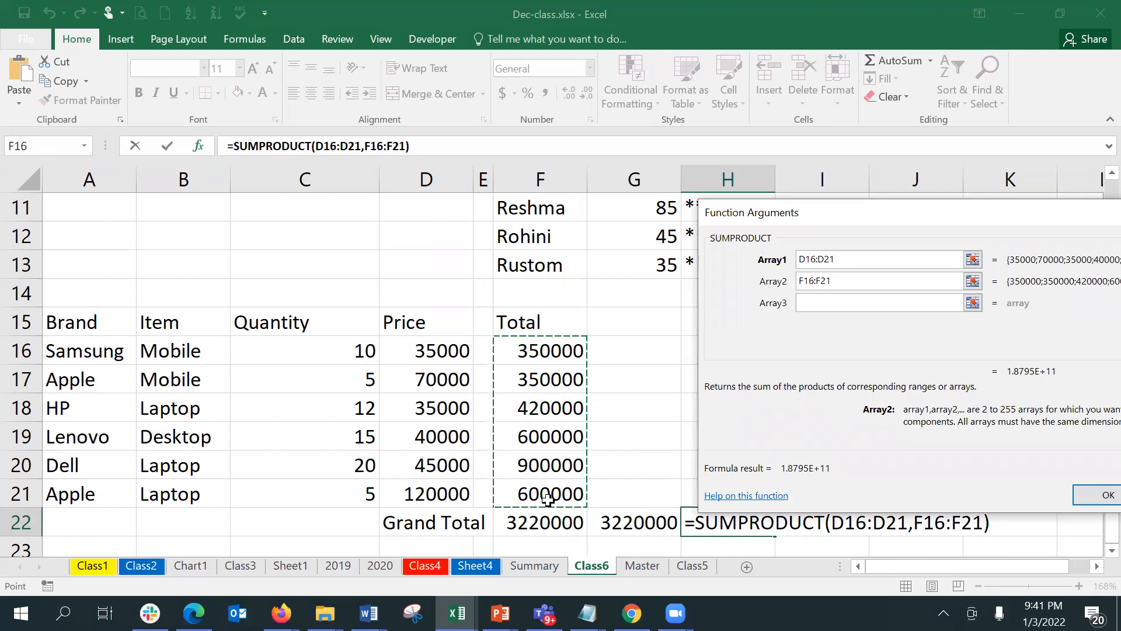
pyautogui.press('Escape')
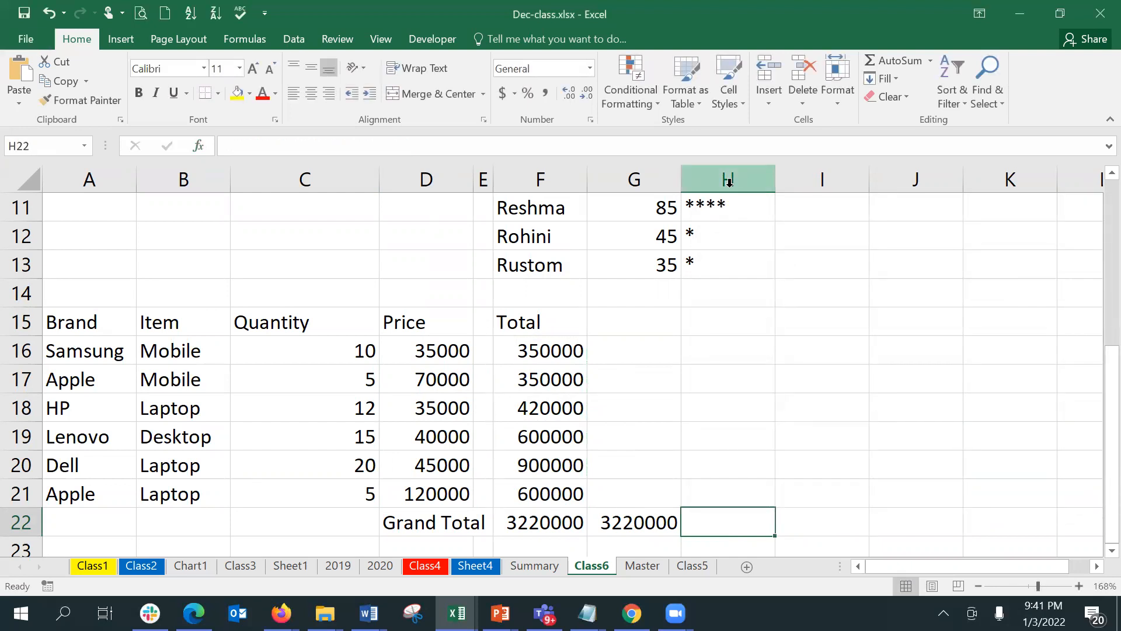
pyautogui.write('=sum')
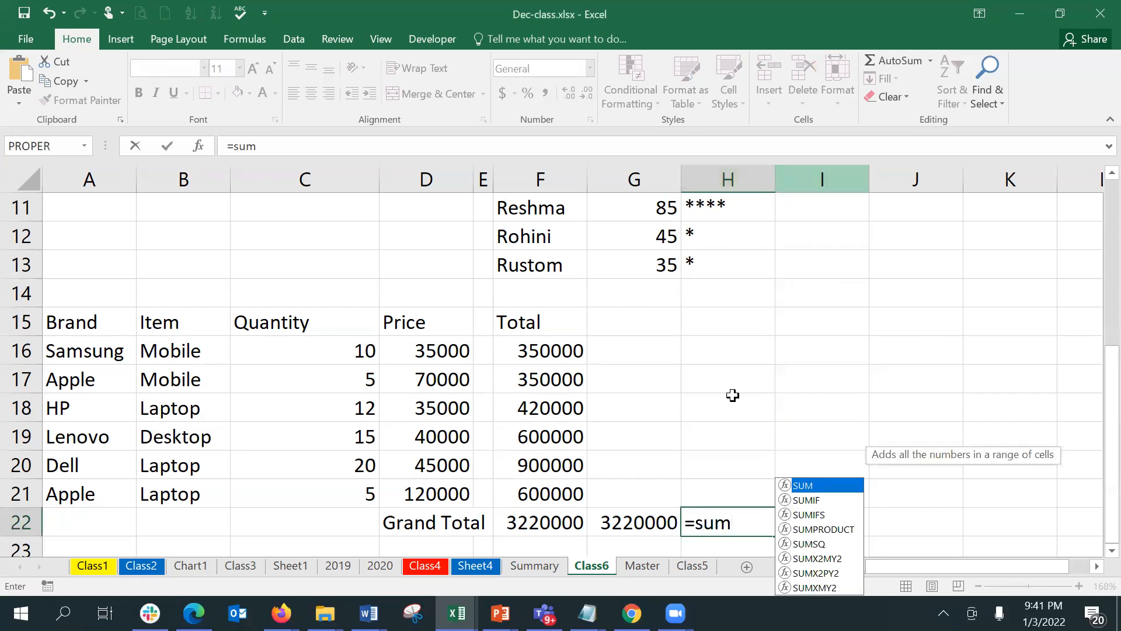
pyautogui.doubleClick(808, 529)
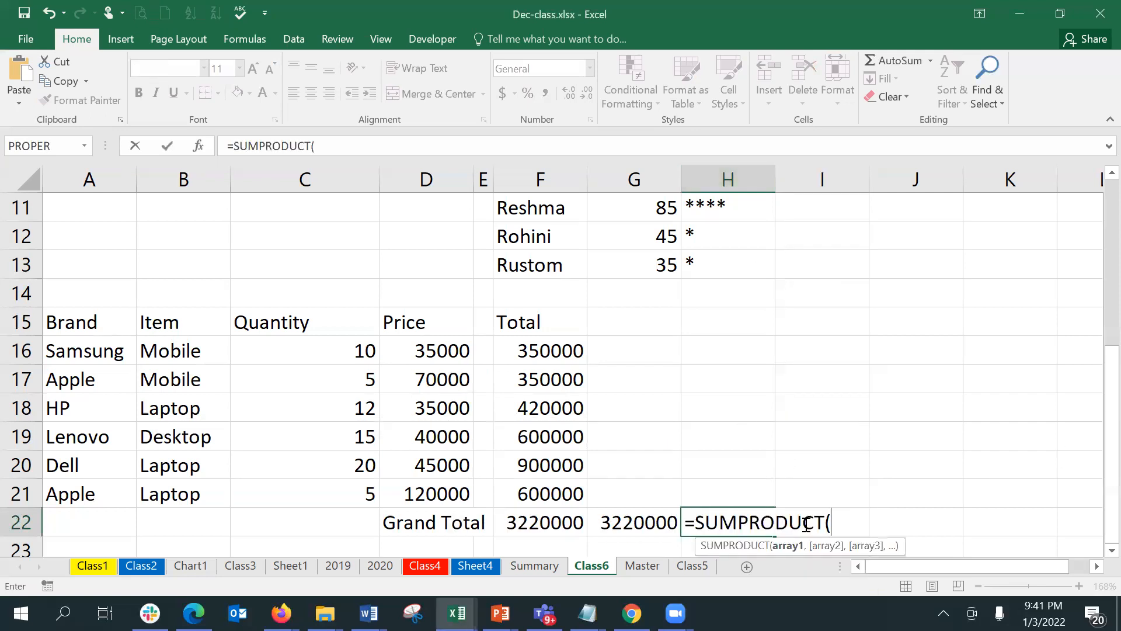
pyautogui.click(326, 357)
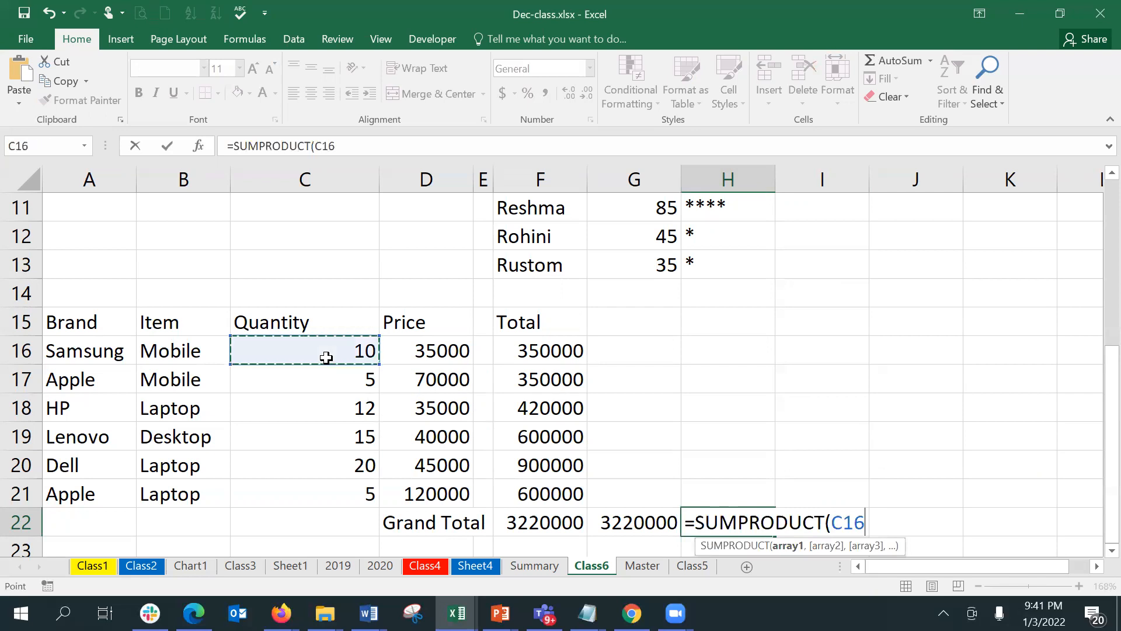
pyautogui.press('Escape')
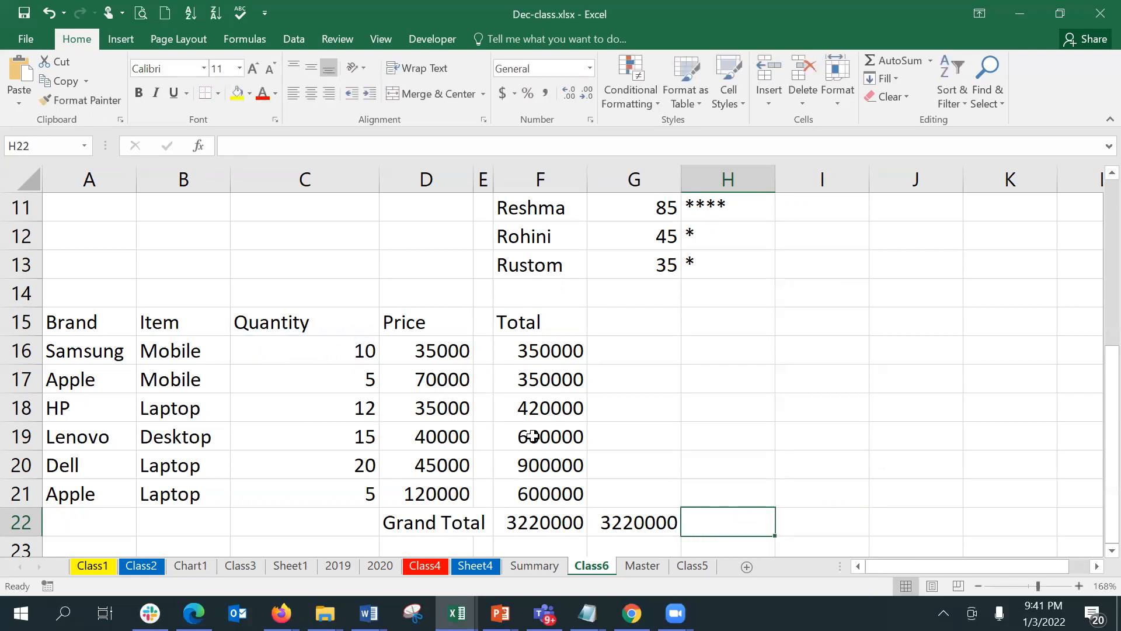
# Enter a SUMPRODUCT formula in H22 through its function arguments, with Array1 C16:C21 and Array2 D16:D21
pyautogui.write('=su')
pyautogui.press('Escape')
pyautogui.write('mp')
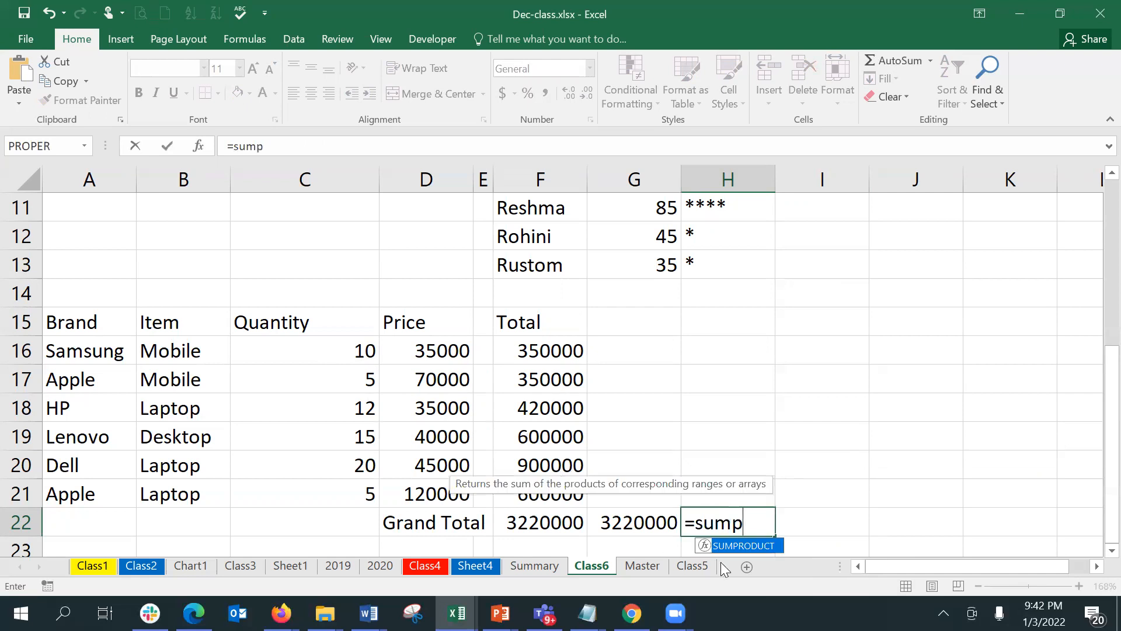
pyautogui.doubleClick(726, 544)
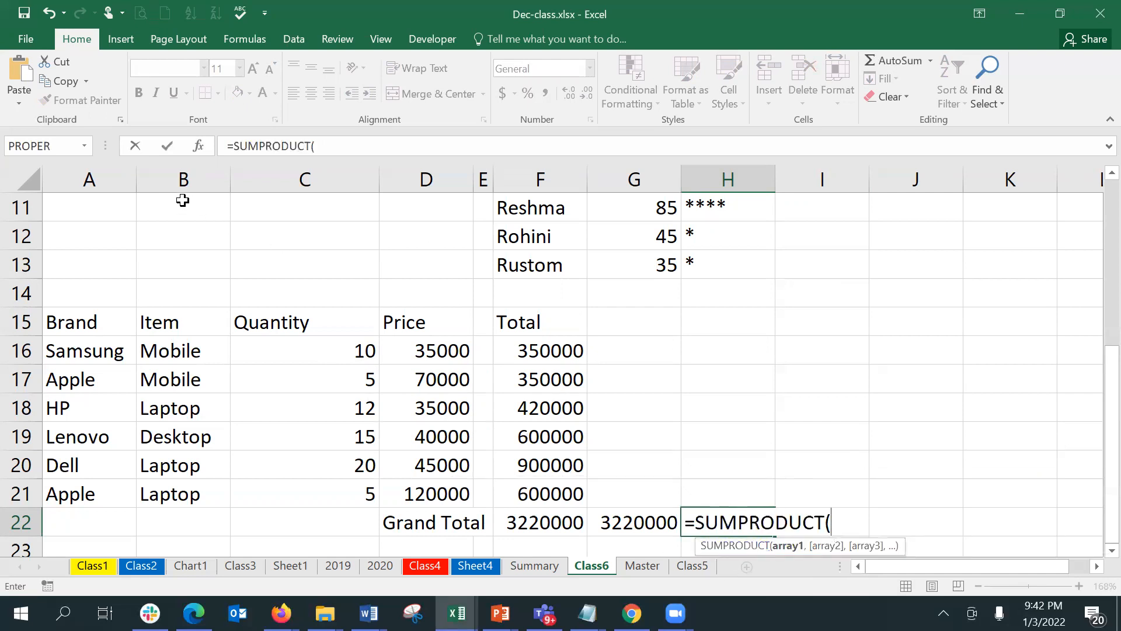
pyautogui.click(196, 147)
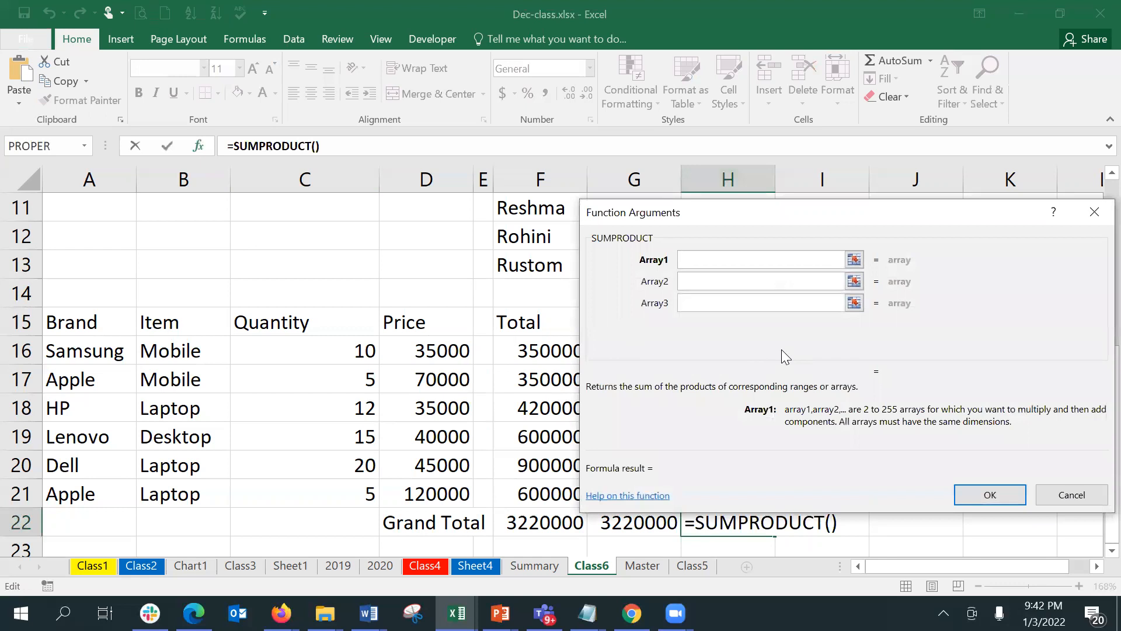
pyautogui.moveTo(328, 345); pyautogui.dragTo(338, 495)
pyautogui.press('Tab')
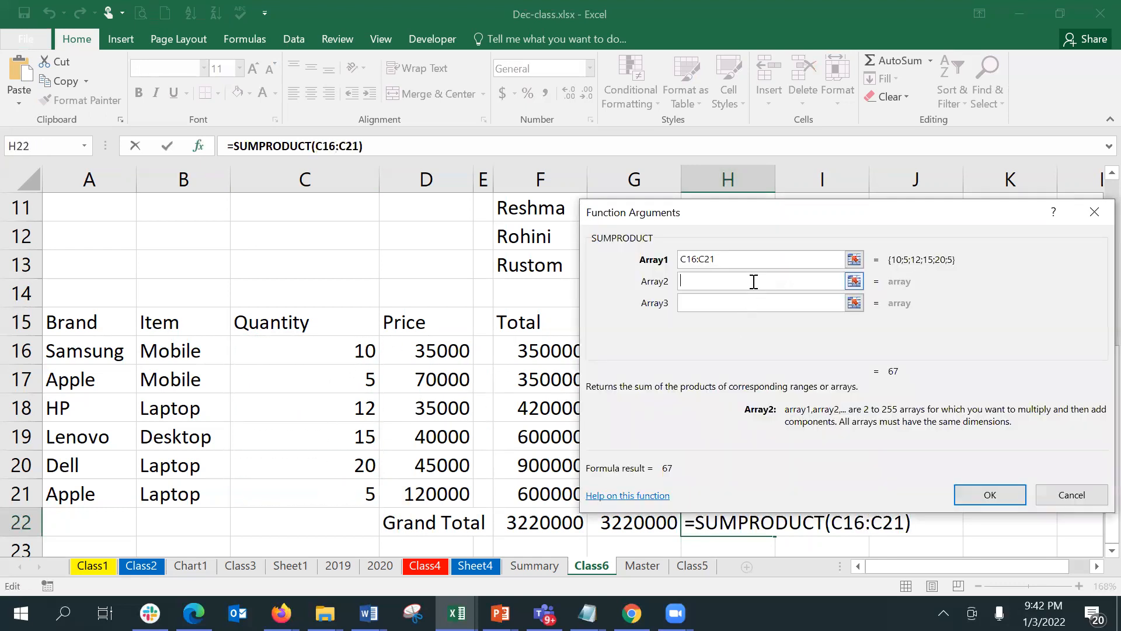
pyautogui.moveTo(454, 351); pyautogui.dragTo(454, 493)
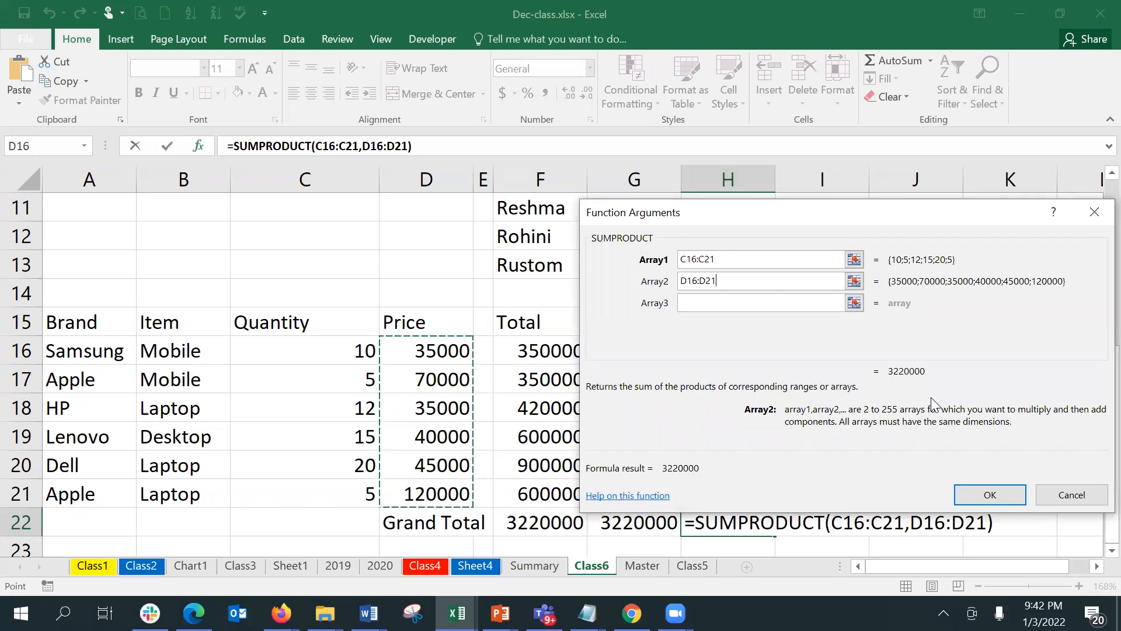
pyautogui.click(1023, 499)
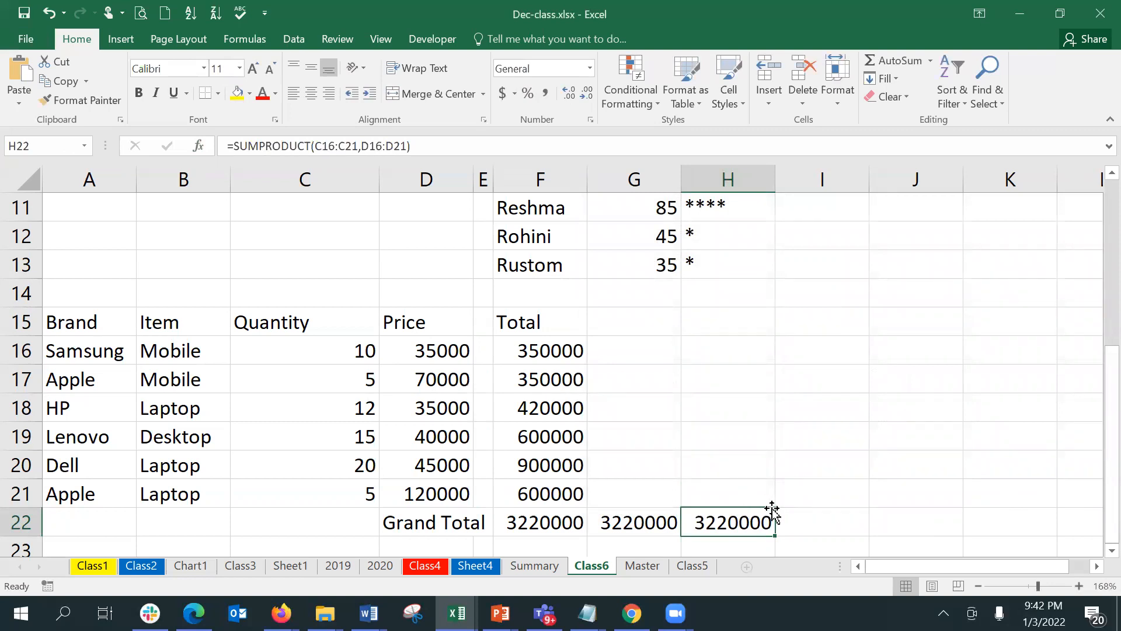
# Start a SUMIF formula in I22 through its function arguments, with Range A16:A21 and Criteria A17
pyautogui.click(793, 514)
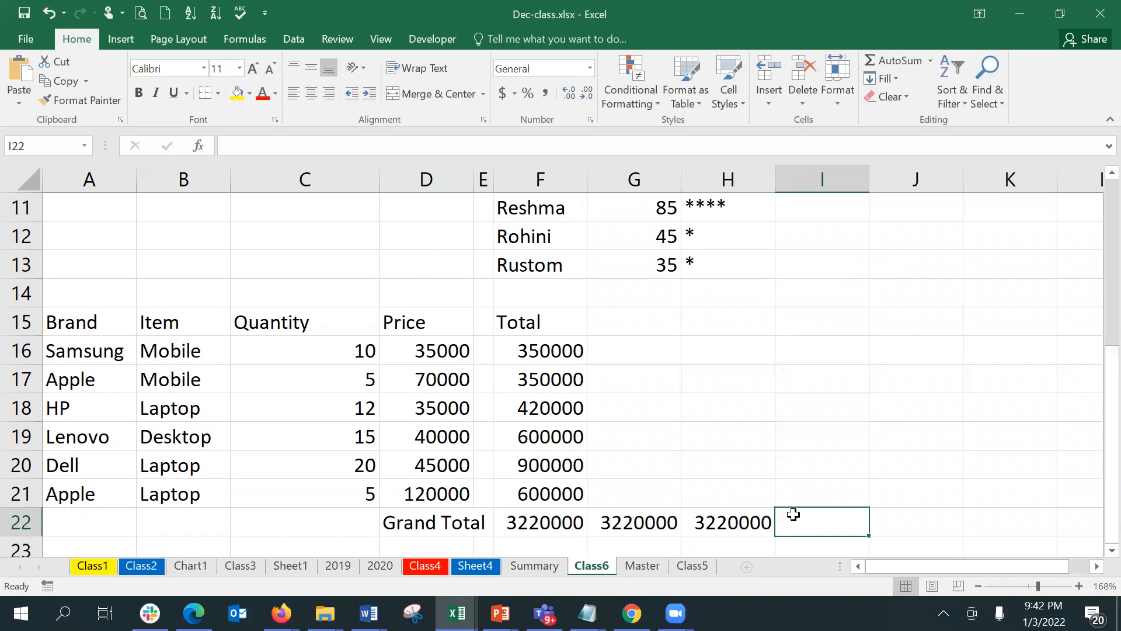
pyautogui.write('=s')
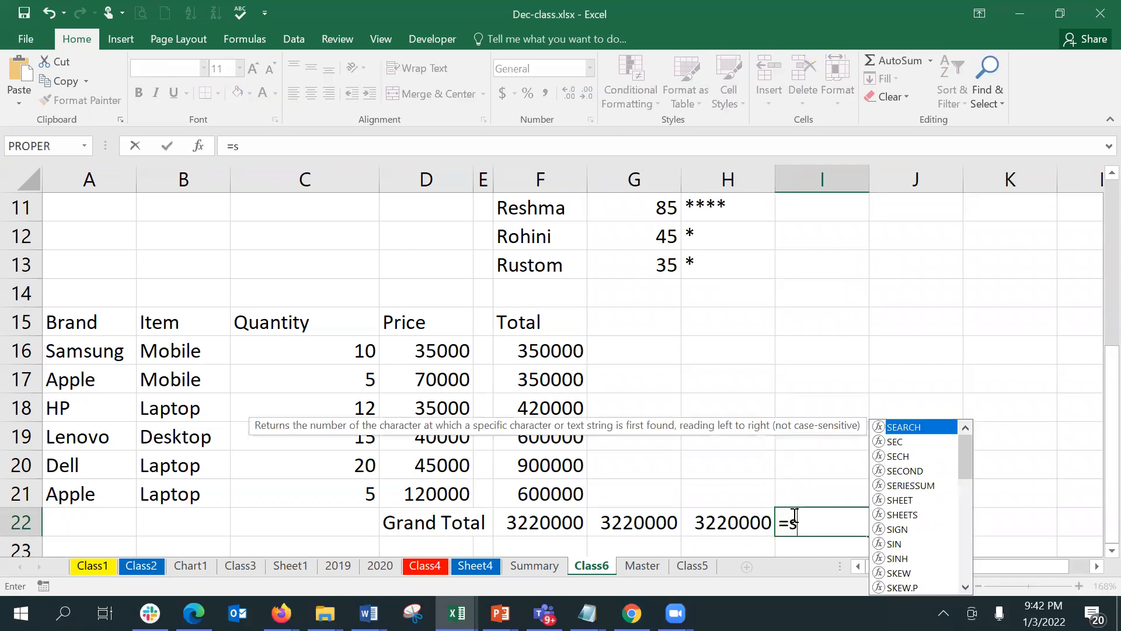
pyautogui.write('umif')
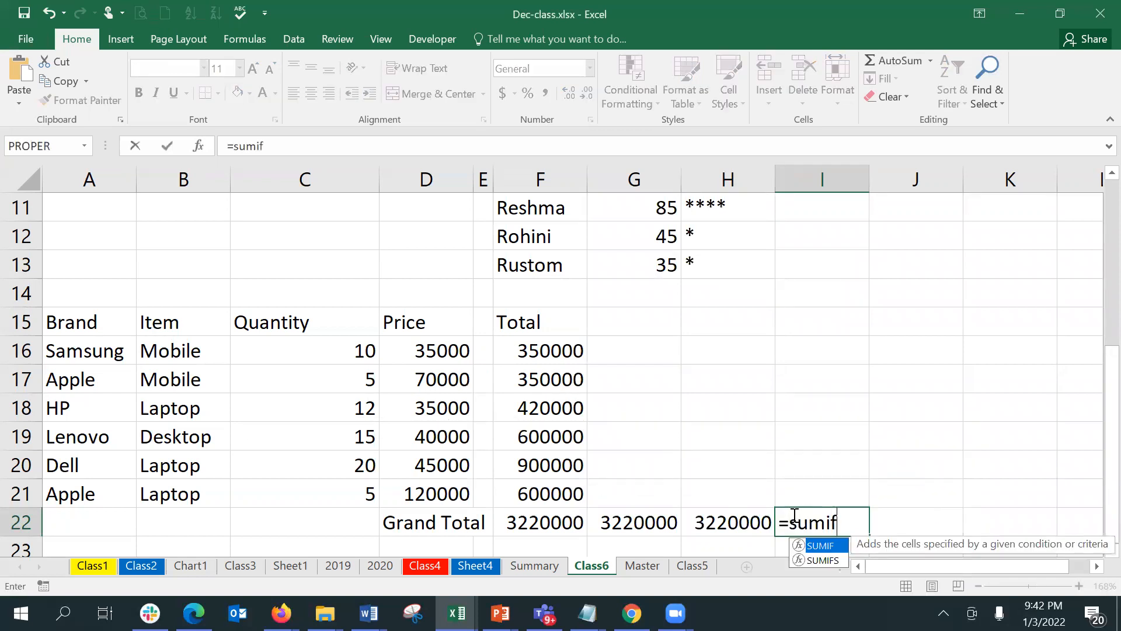
pyautogui.doubleClick(826, 546)
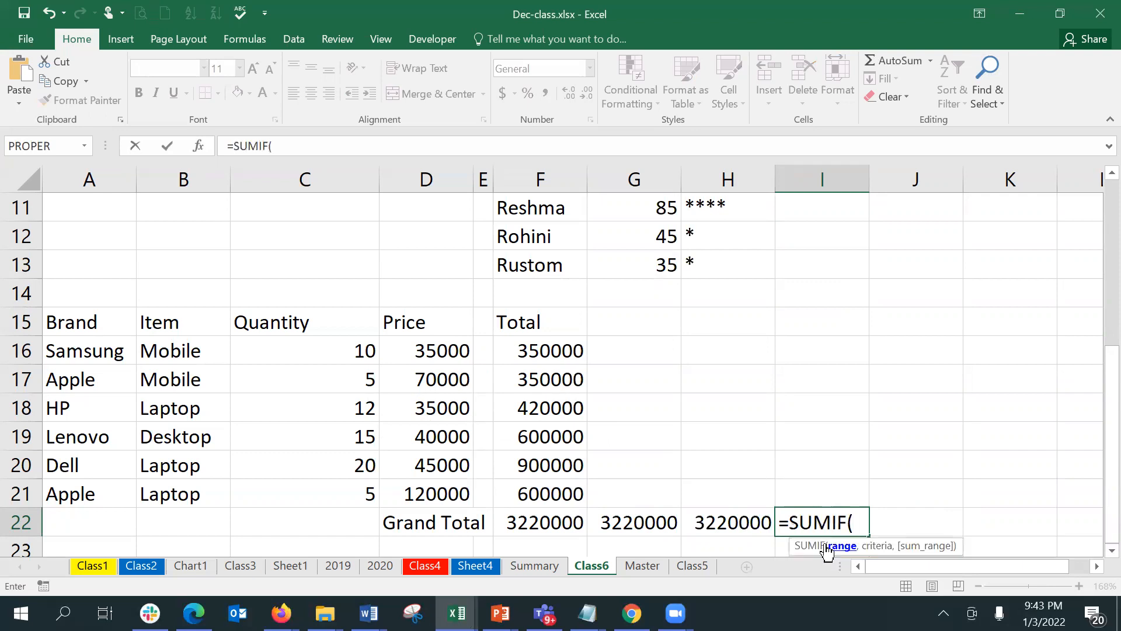
pyautogui.click(199, 146)
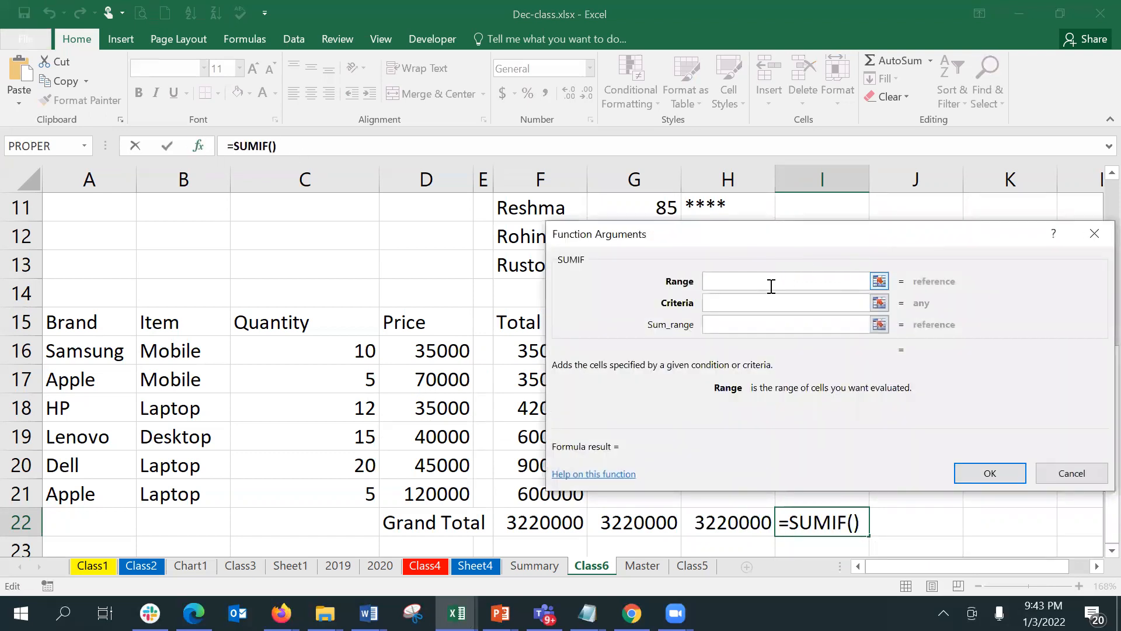
pyautogui.click(64, 351)
pyautogui.moveTo(64, 351); pyautogui.dragTo(66, 493)
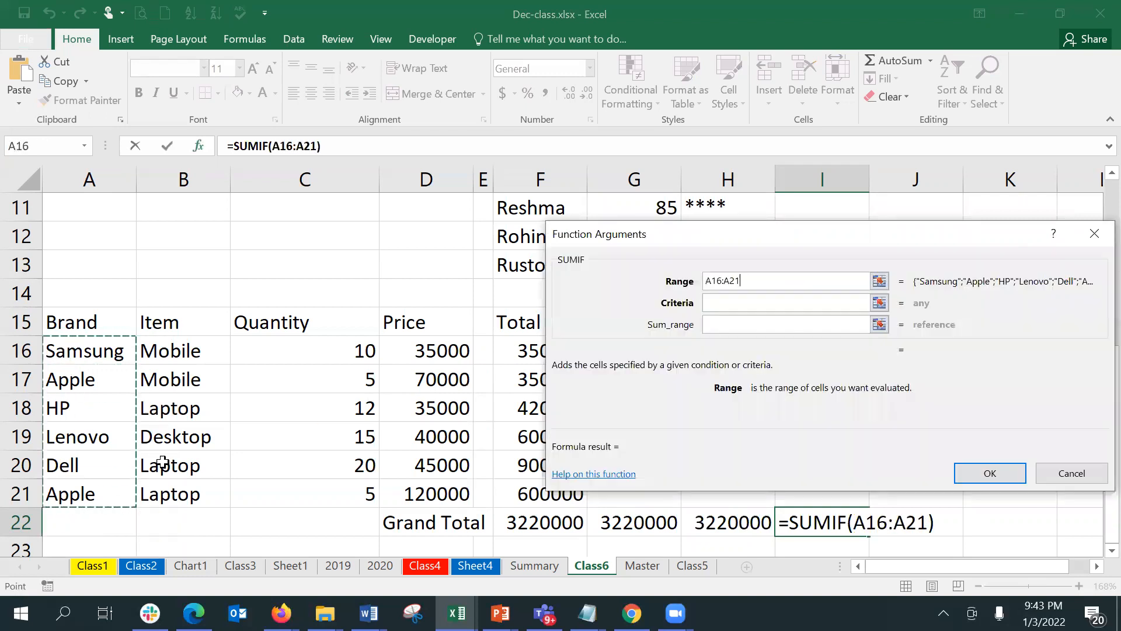
pyautogui.click(740, 303)
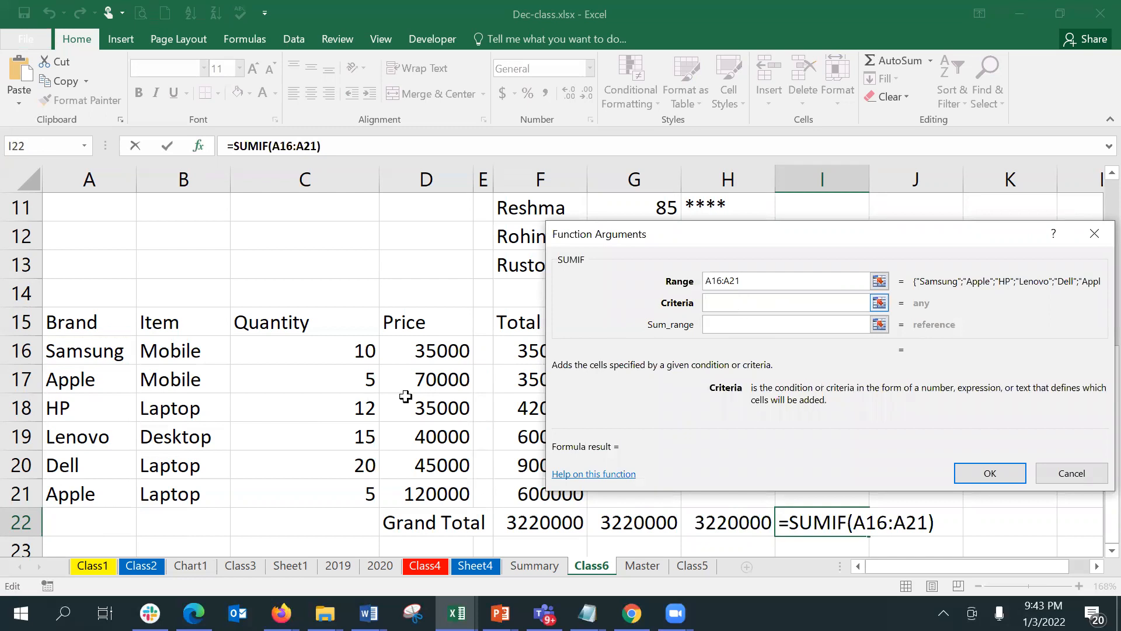
pyautogui.click(77, 381)
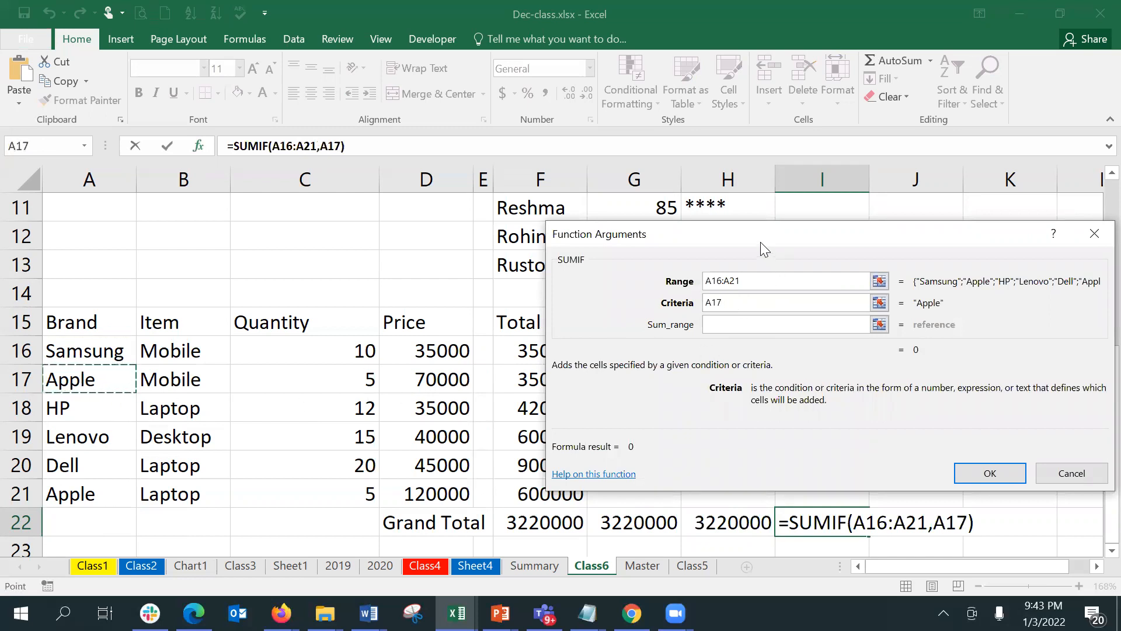
# Complete the SUMIF formula in I22 with the Total values F16:F21 as its Sum_range
pyautogui.moveTo(766, 238); pyautogui.dragTo(838, 216)
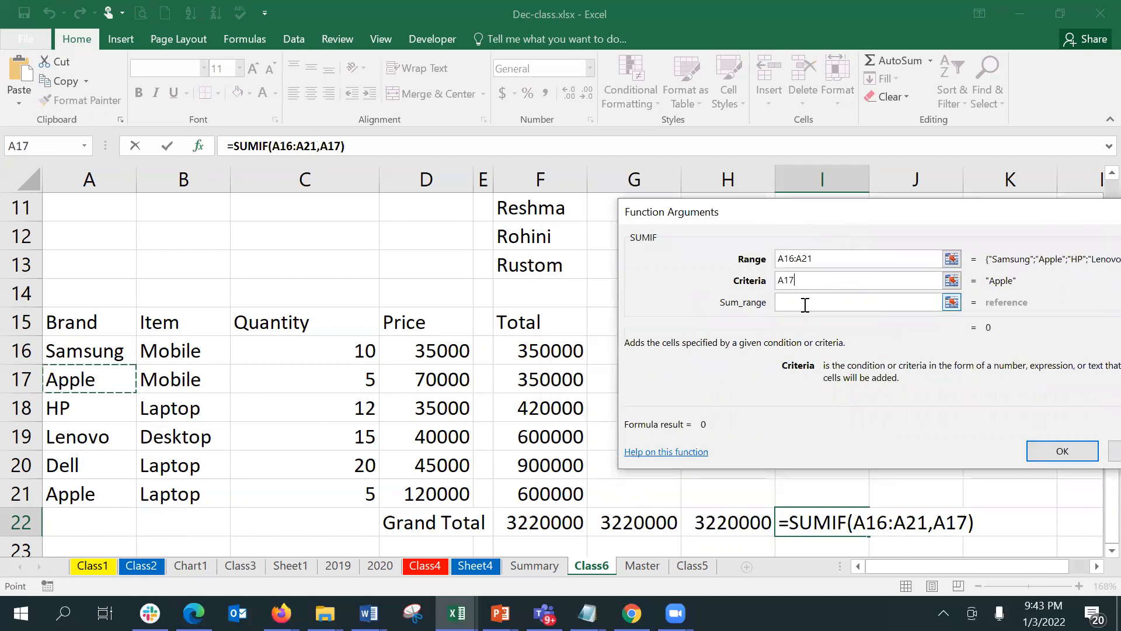
pyautogui.click(804, 301)
pyautogui.moveTo(537, 350); pyautogui.dragTo(534, 501)
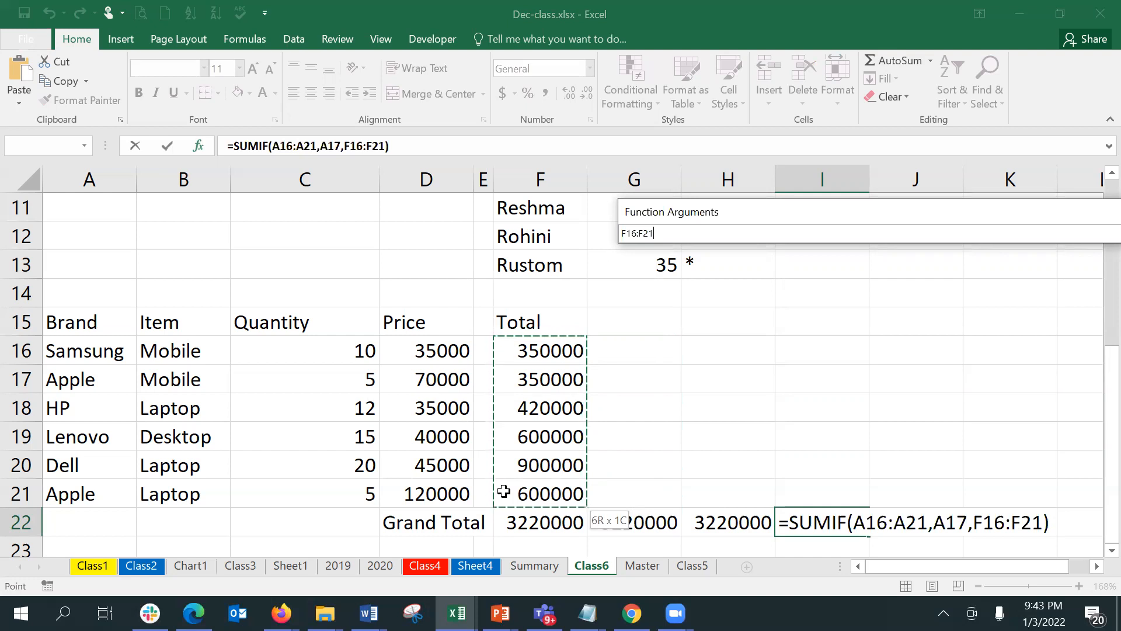
pyautogui.moveTo(503, 490); pyautogui.dragTo(503, 490)
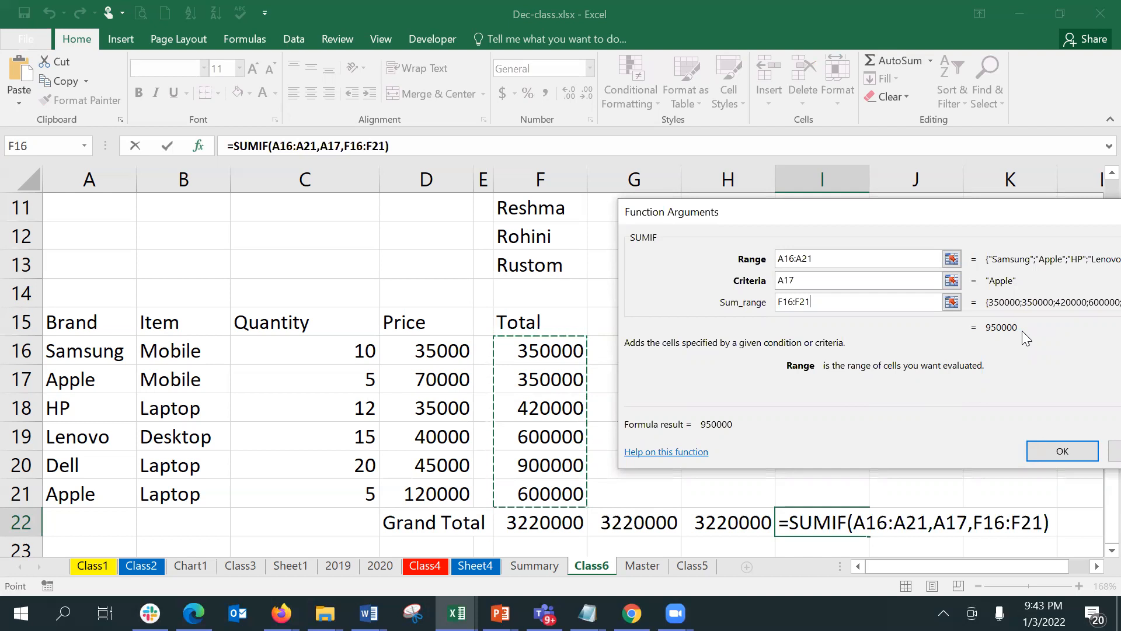
pyautogui.click(1062, 450)
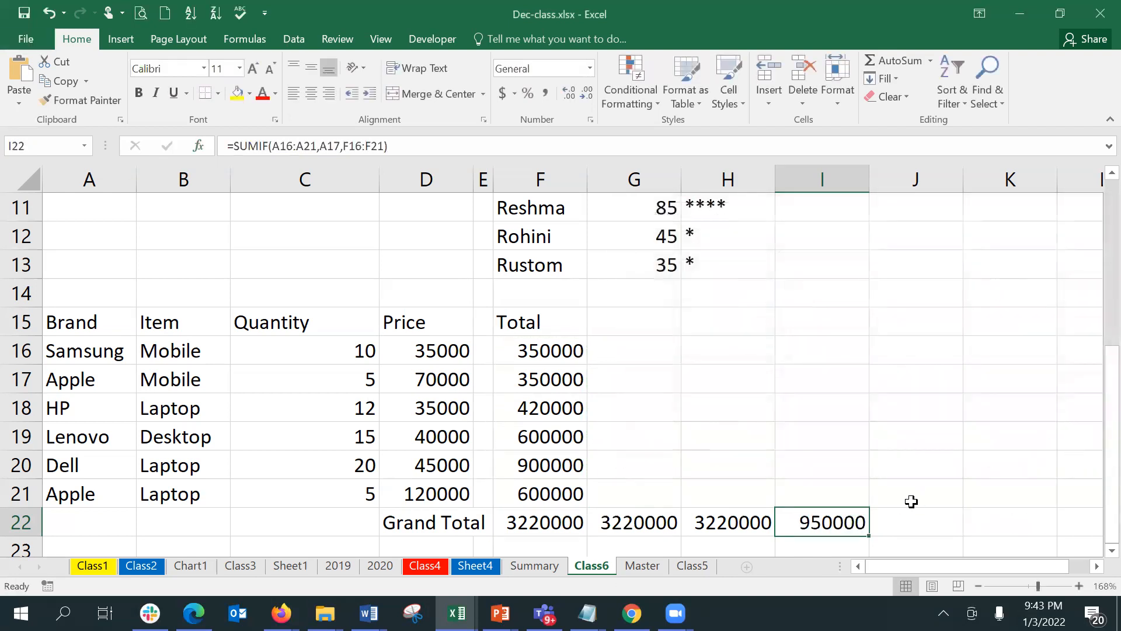
pyautogui.press('Right')
pyautogui.press('Right')
pyautogui.press('Right')
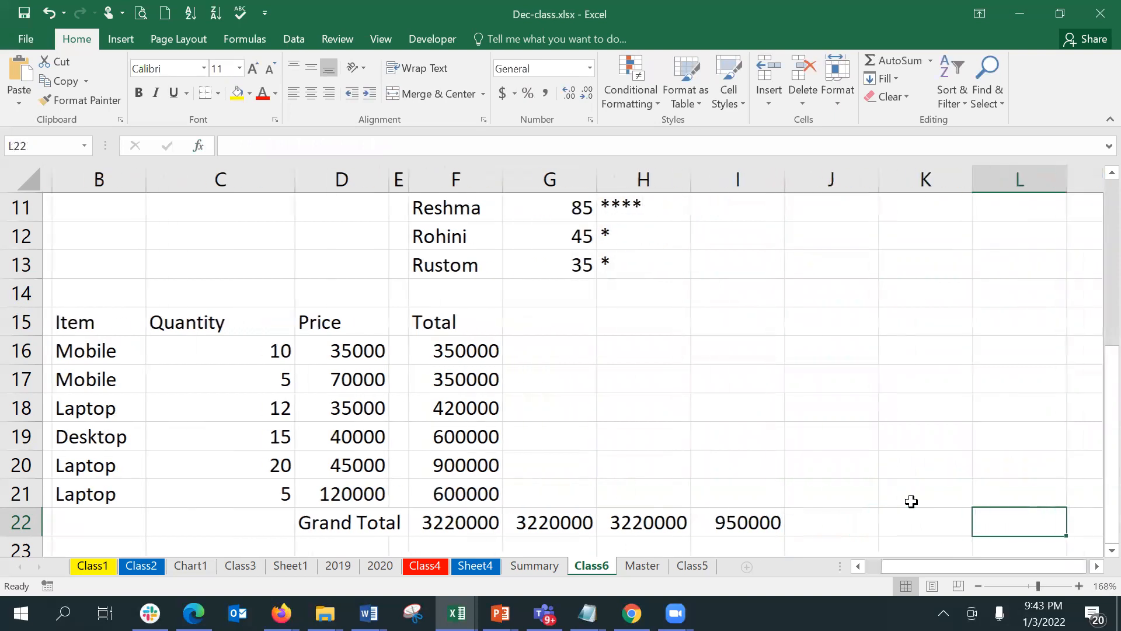
pyautogui.press('Left')
pyautogui.press('Left')
pyautogui.press('Home')
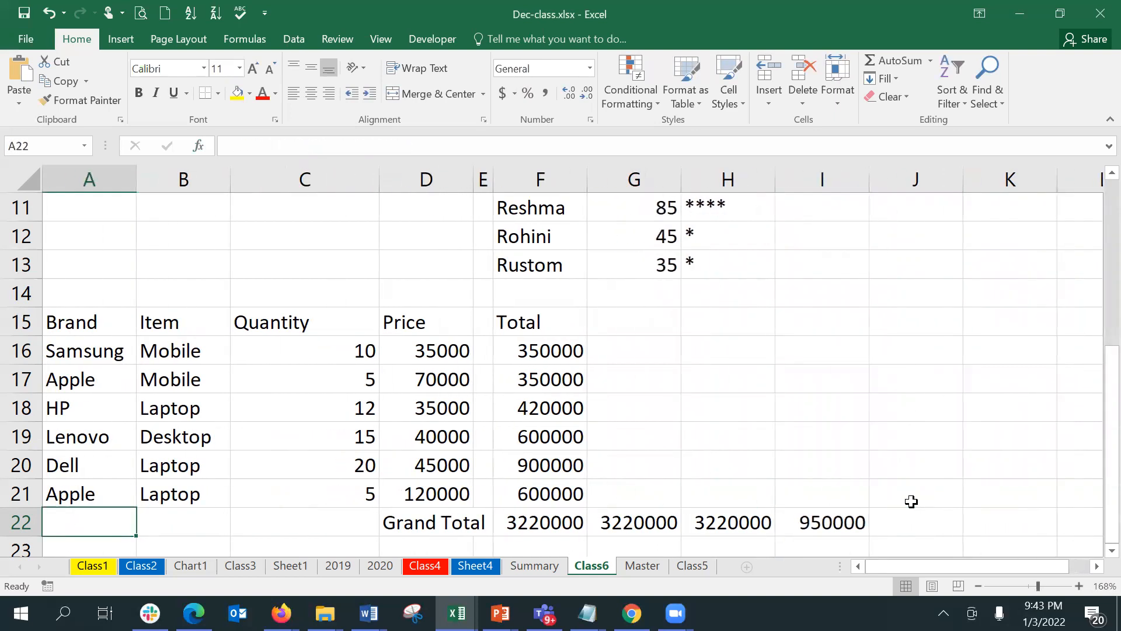
# Enter the labels "Sum of Apple" in I21 and "Sum of Mobile" in J21
pyautogui.press('Right')
pyautogui.press('Right')
pyautogui.press('Right')
pyautogui.press('Right')
pyautogui.press('Right')
pyautogui.press('Right')
pyautogui.press('Right')
pyautogui.press('Right')
pyautogui.press('Right')
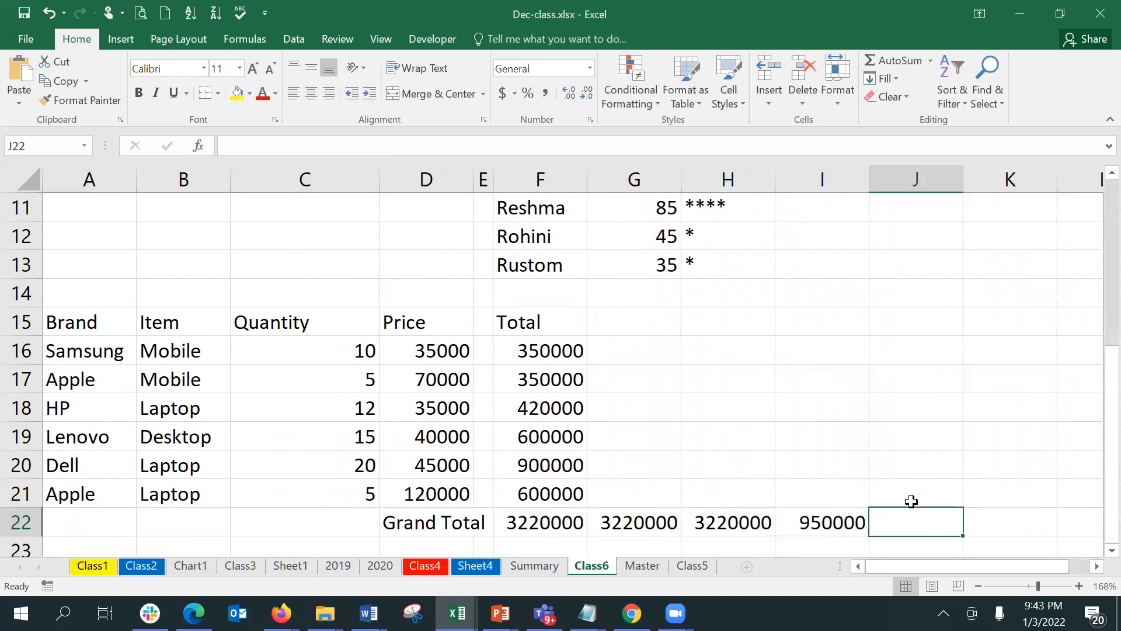
pyautogui.press('Up')
pyautogui.press('Left')
pyautogui.write('Su')
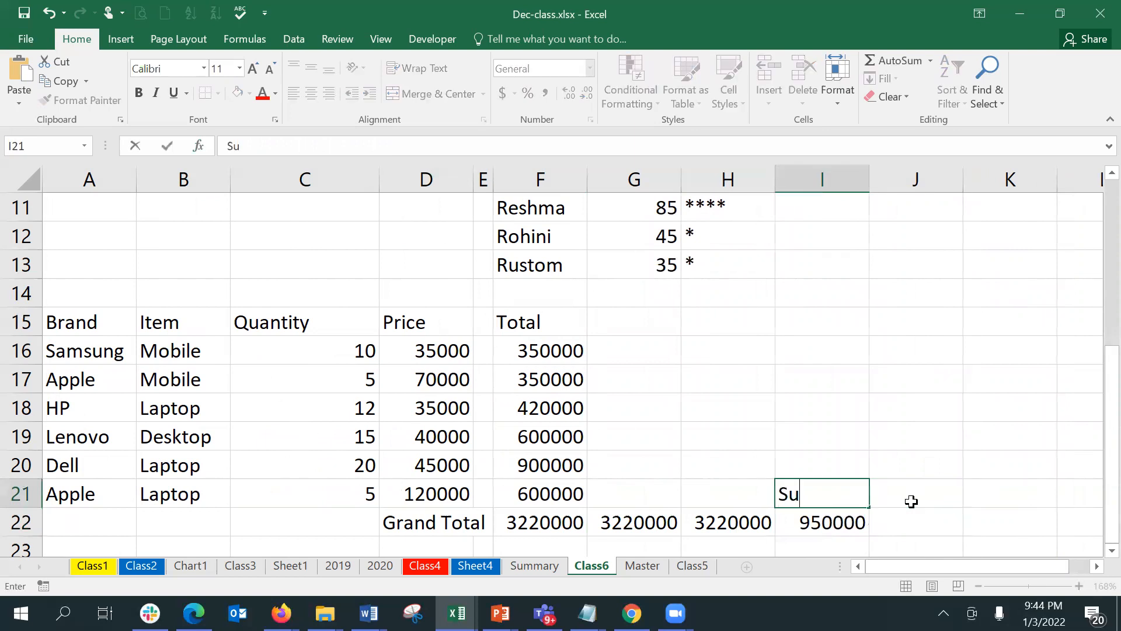
pyautogui.write('m of Apple')
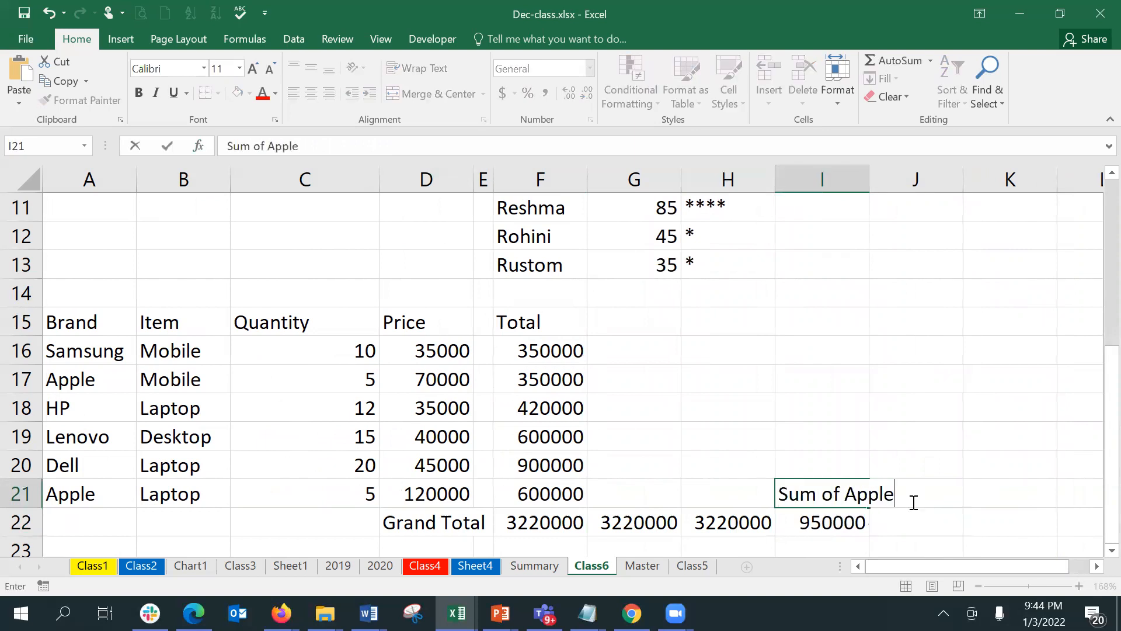
pyautogui.press('Right')
pyautogui.write('Su')
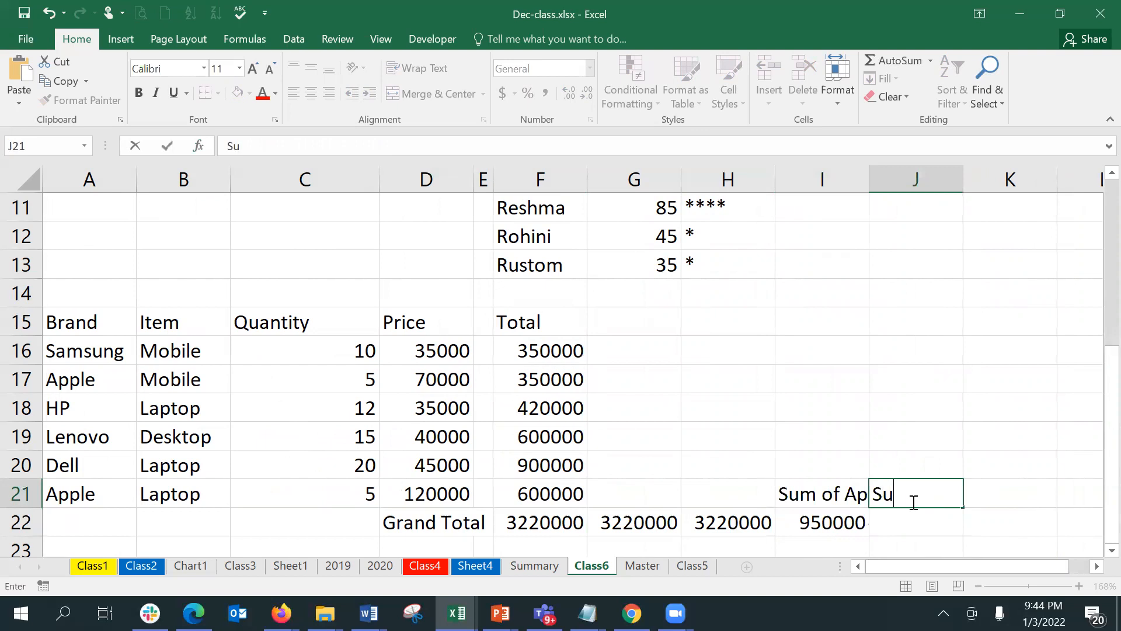
pyautogui.write('m of Mobile')
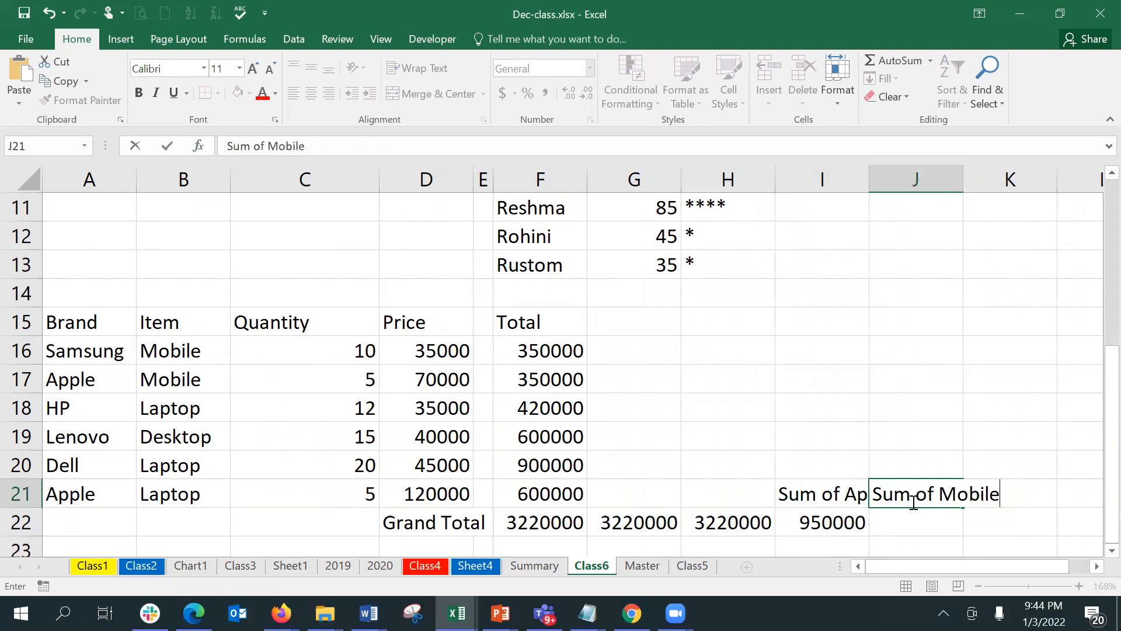
pyautogui.press('Return')
# Start a SUMIF formula in J22 through its function arguments, with Range B16:B21 and Criteria B16
pyautogui.press('Right')
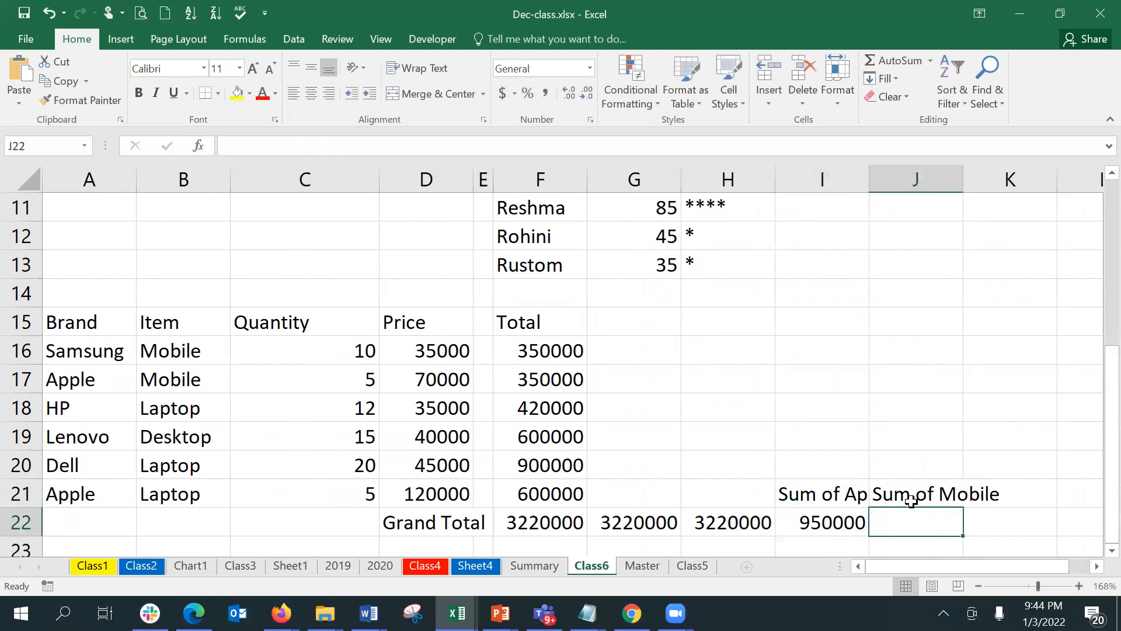
pyautogui.write('=su')
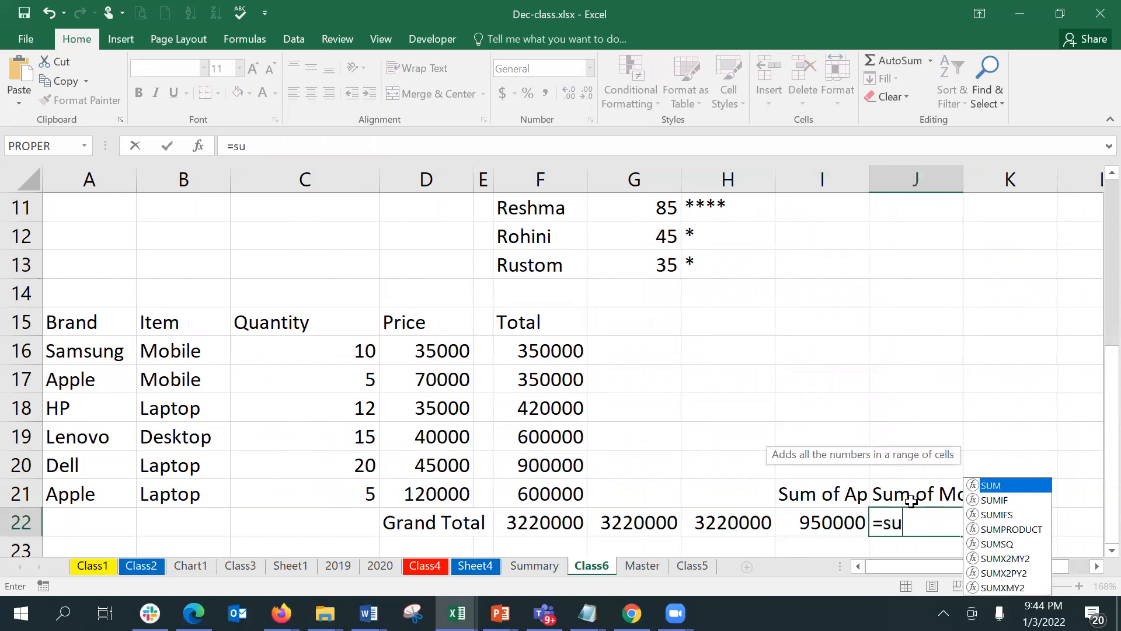
pyautogui.write('mif')
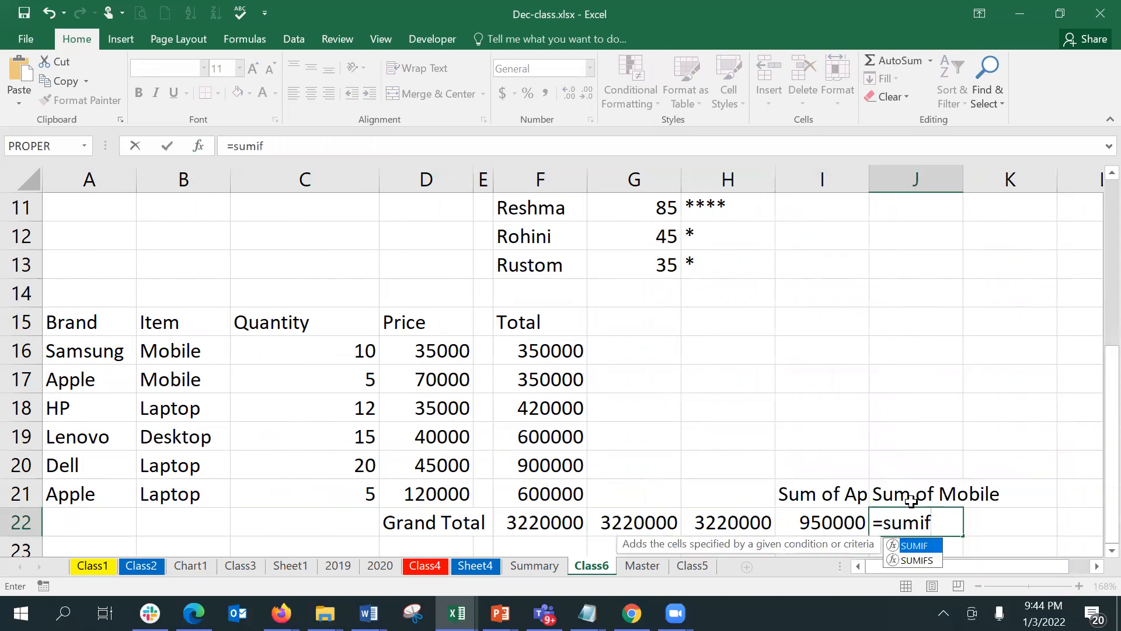
pyautogui.press('Tab')
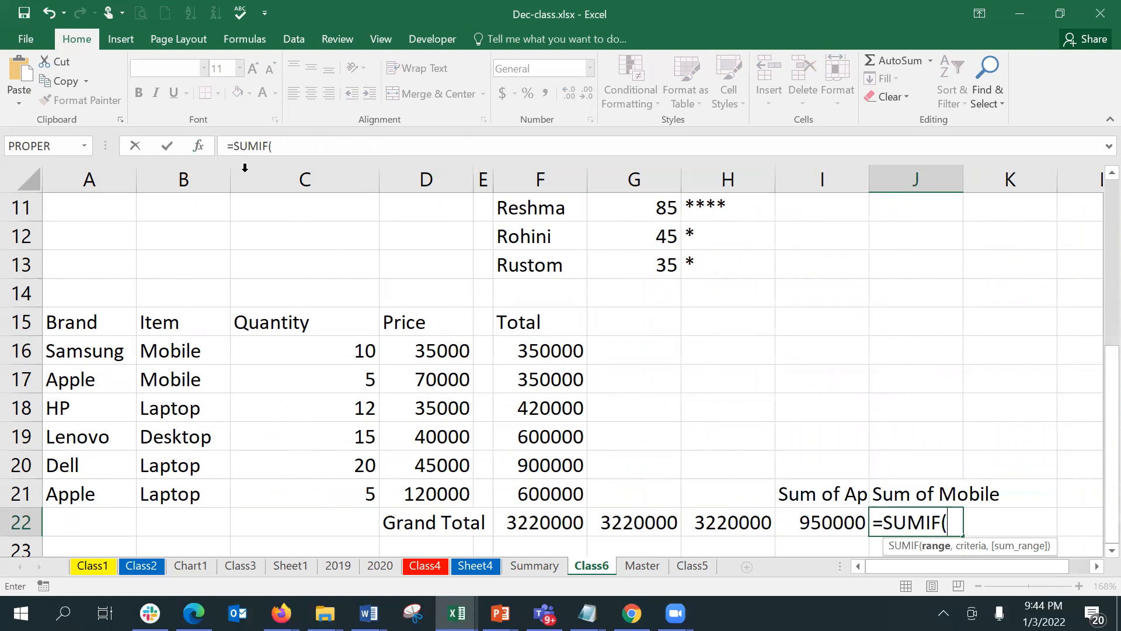
pyautogui.click(199, 146)
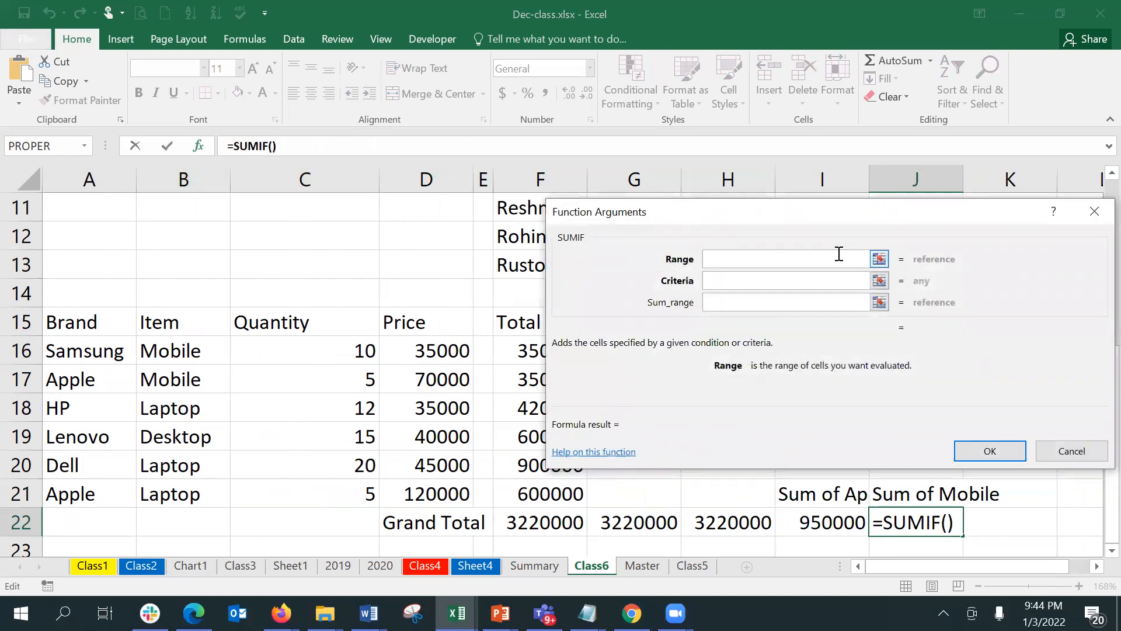
pyautogui.moveTo(786, 215); pyautogui.dragTo(782, 212)
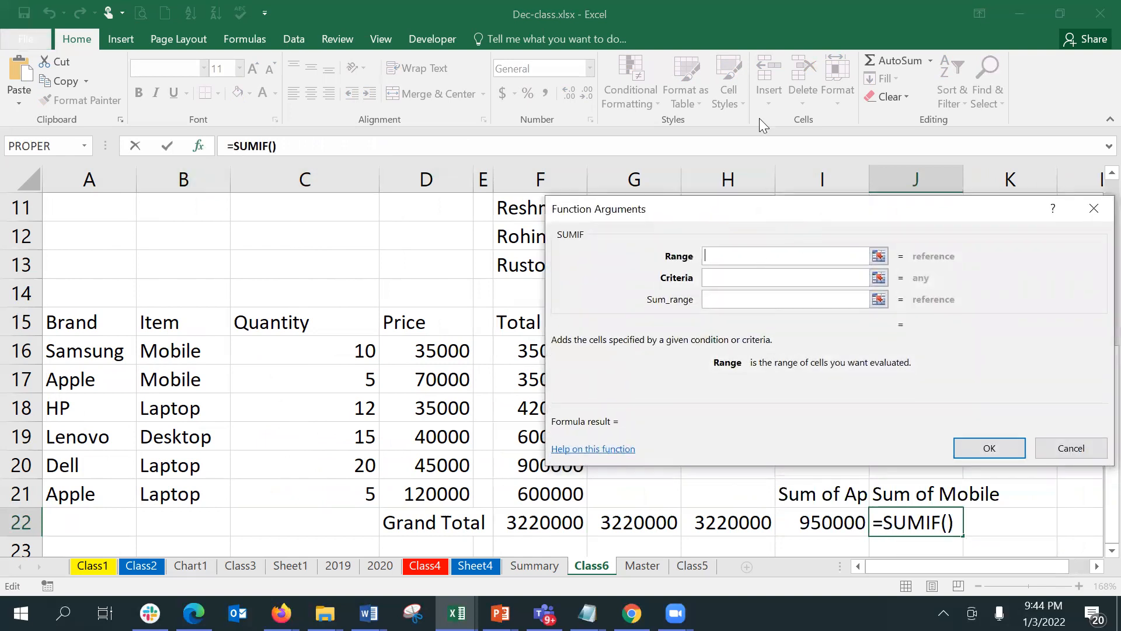
pyautogui.moveTo(759, 118); pyautogui.dragTo(759, 118)
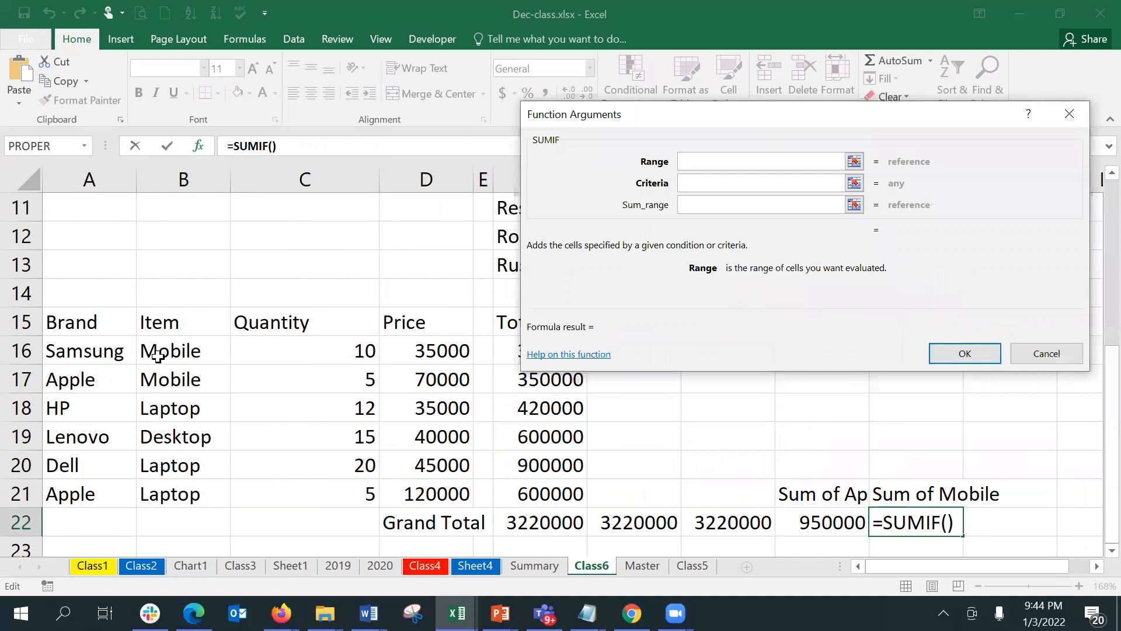
pyautogui.moveTo(157, 354); pyautogui.dragTo(184, 489)
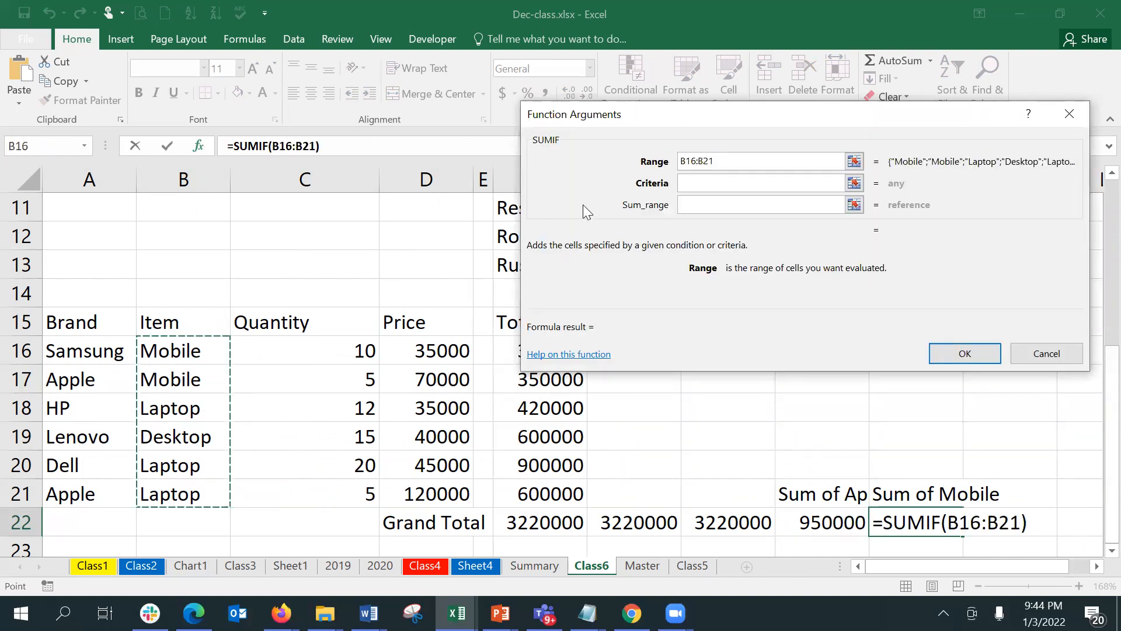
pyautogui.click(722, 181)
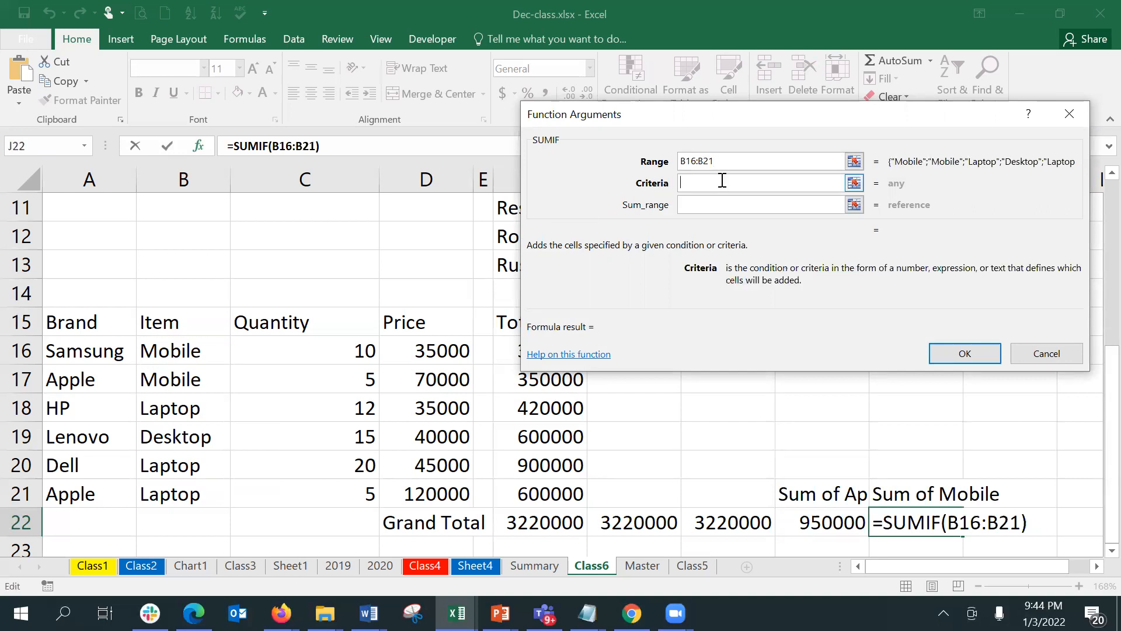
pyautogui.click(209, 350)
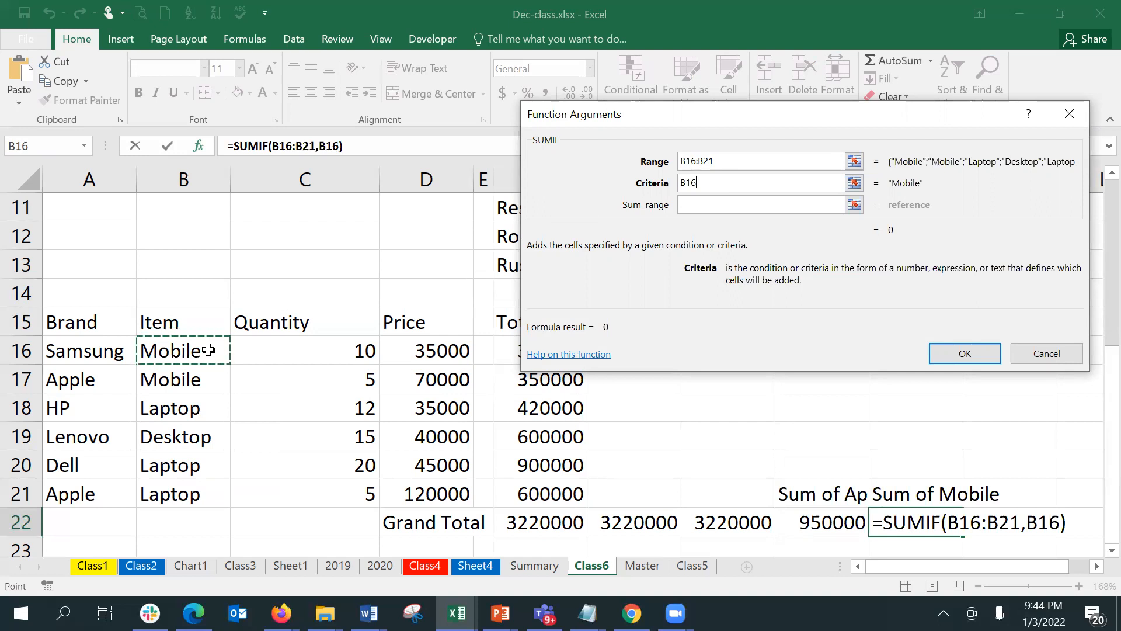
# Complete the SUMIF formula in J22 with F16:F21 as its Sum_range
pyautogui.click(716, 205)
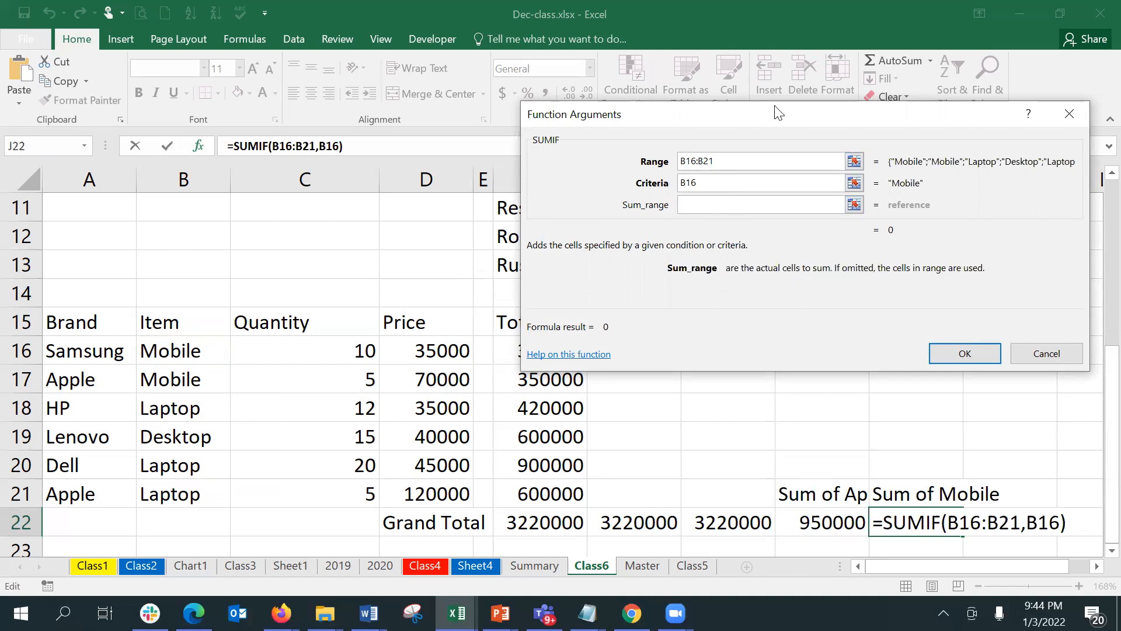
pyautogui.moveTo(779, 113); pyautogui.dragTo(860, 58)
pyautogui.moveTo(564, 351); pyautogui.dragTo(565, 495)
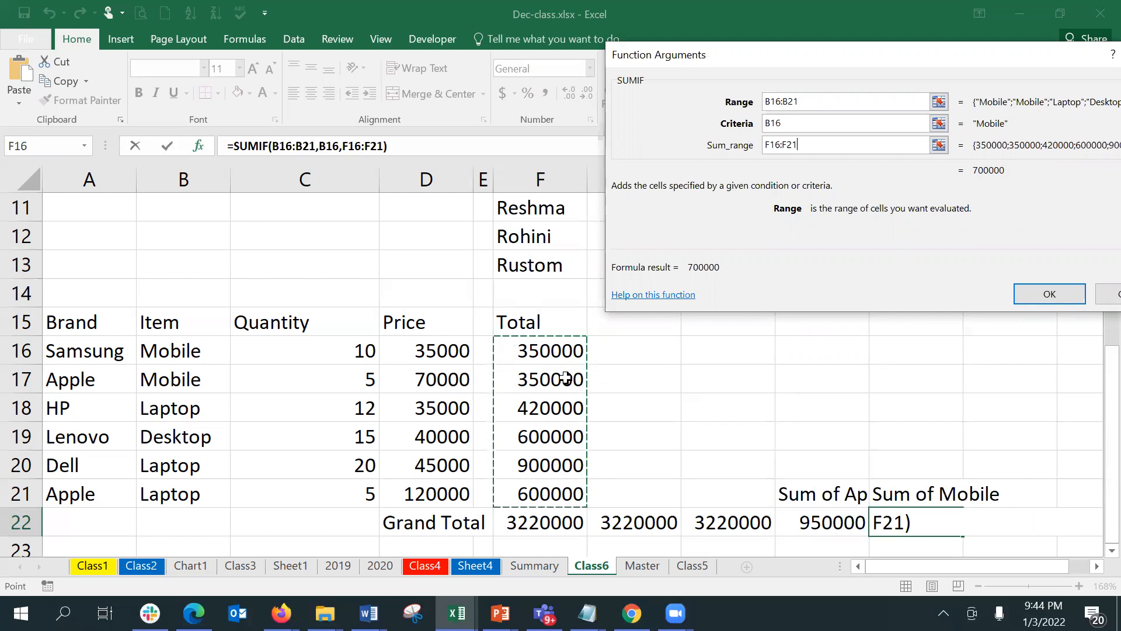
pyautogui.click(1031, 302)
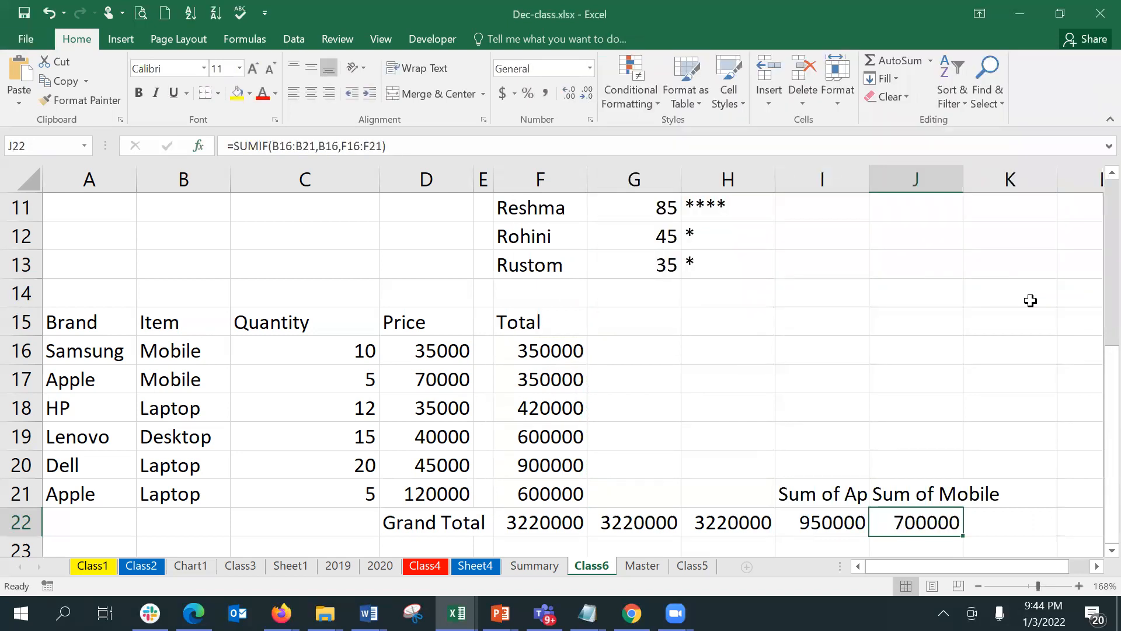
# Start a SUMIFS formula in K22 through its function arguments, with Sum_range F16:F21, Criteria_range1 A16:A21 and Criteria1 A17
pyautogui.press('Right')
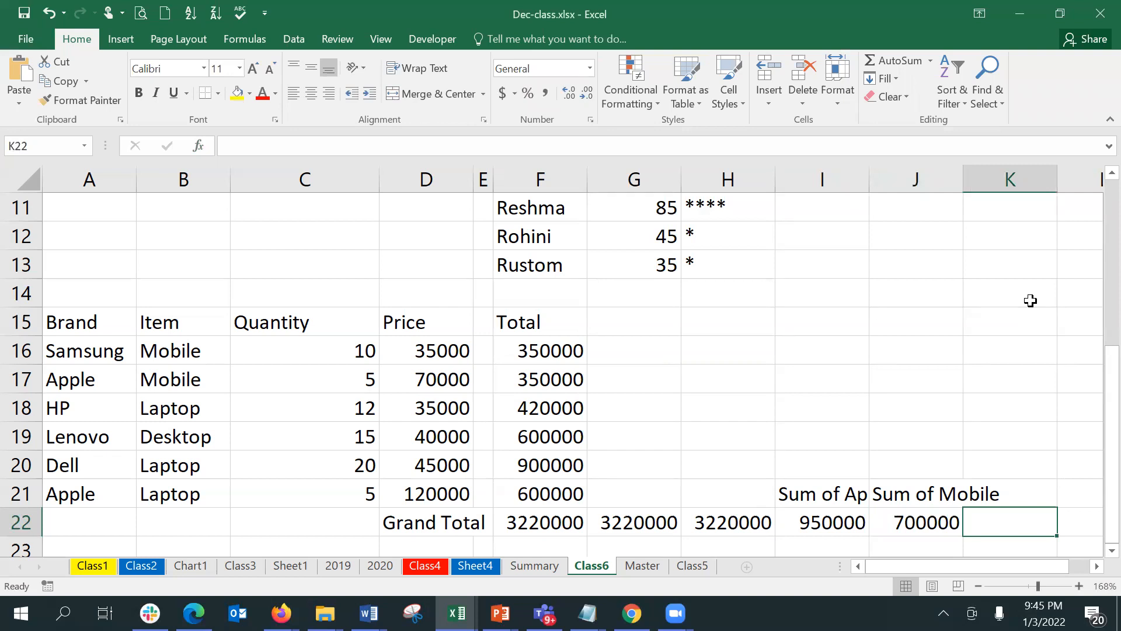
pyautogui.write('=sumifs')
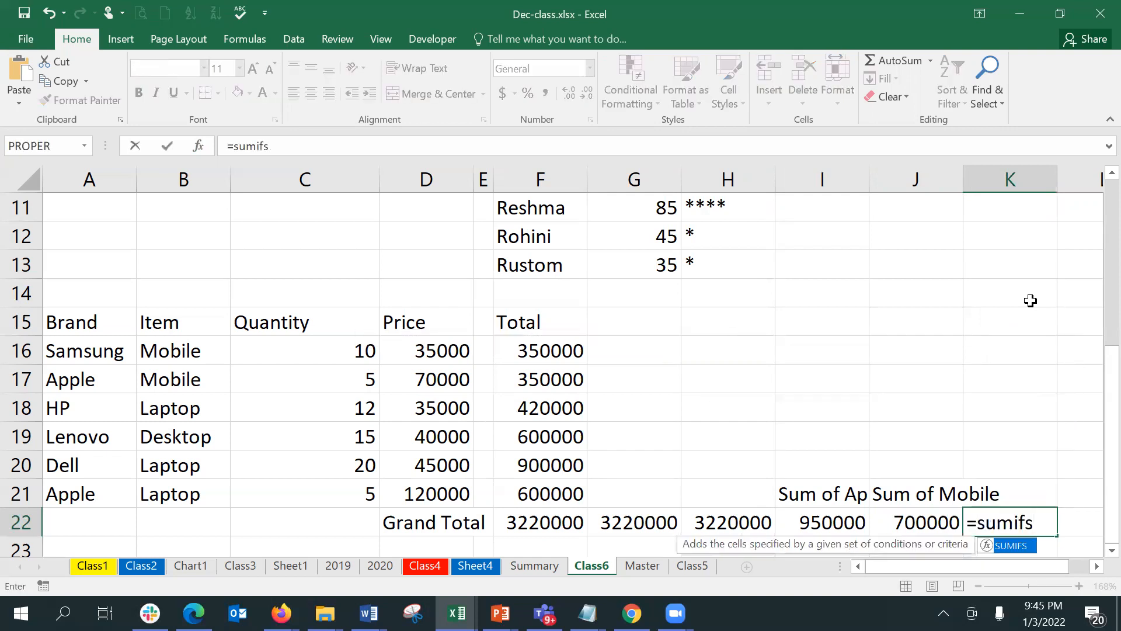
pyautogui.press('Tab')
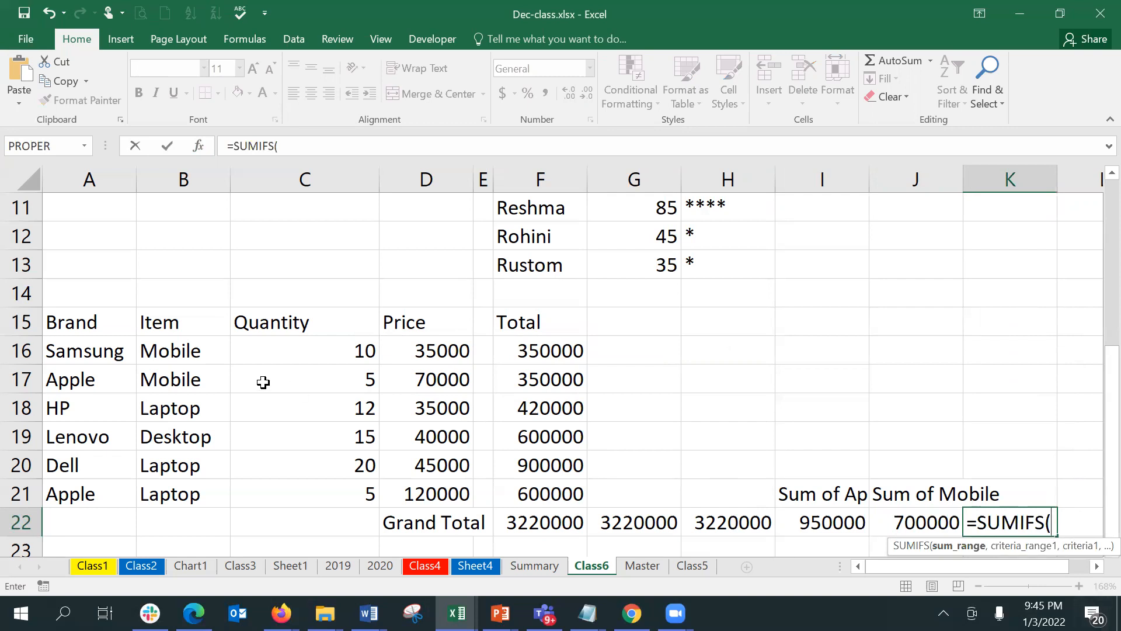
pyautogui.click(193, 146)
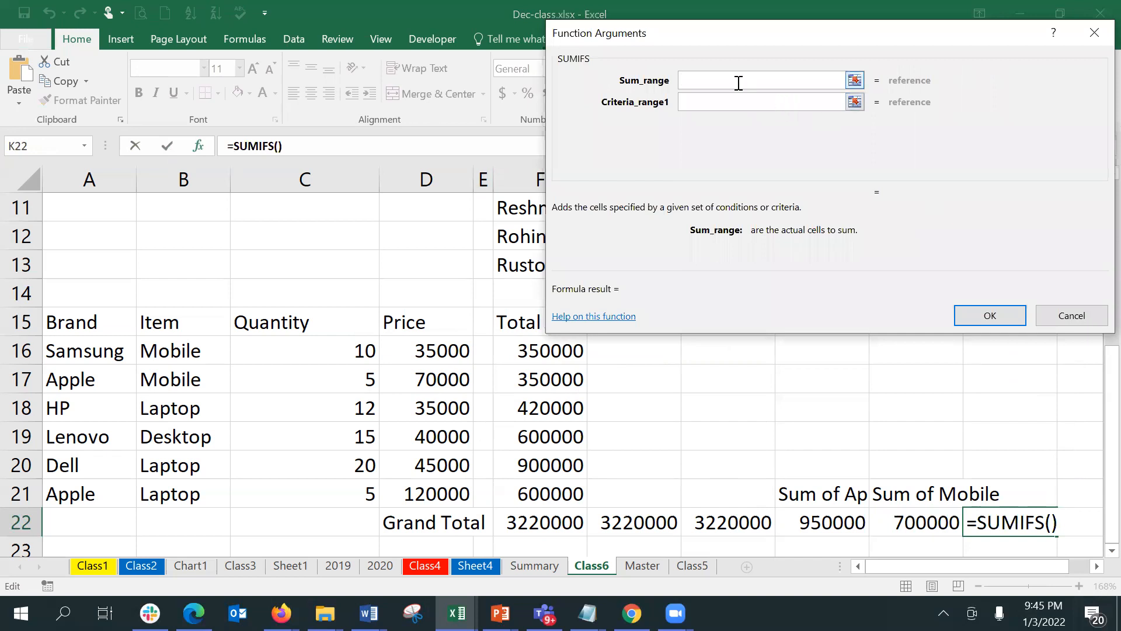
pyautogui.moveTo(549, 351); pyautogui.dragTo(548, 495)
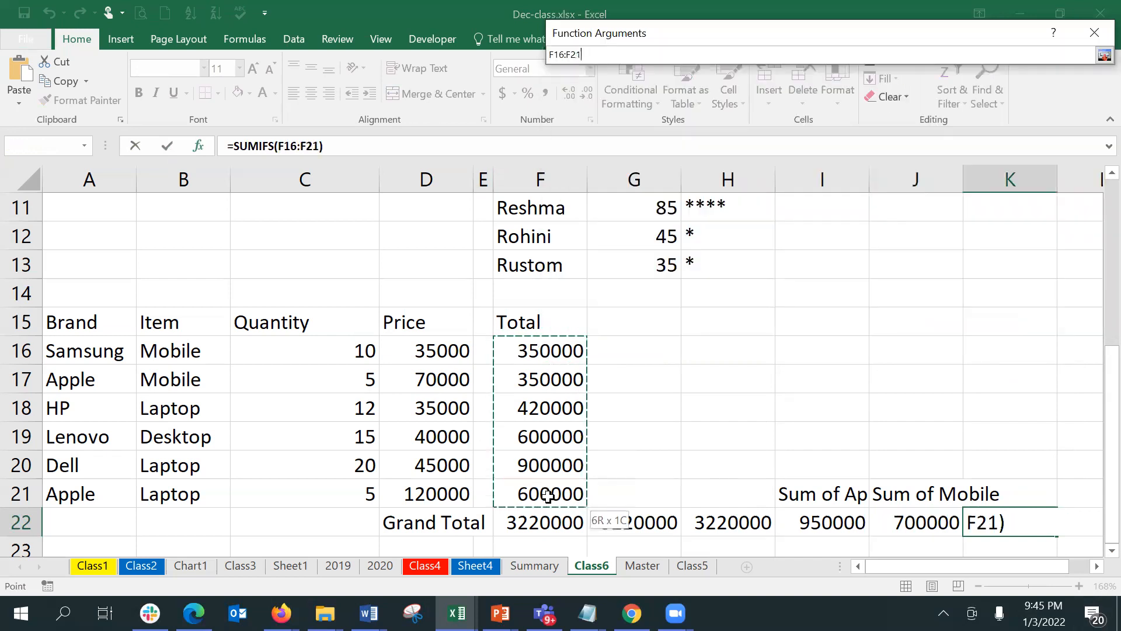
pyautogui.click(708, 102)
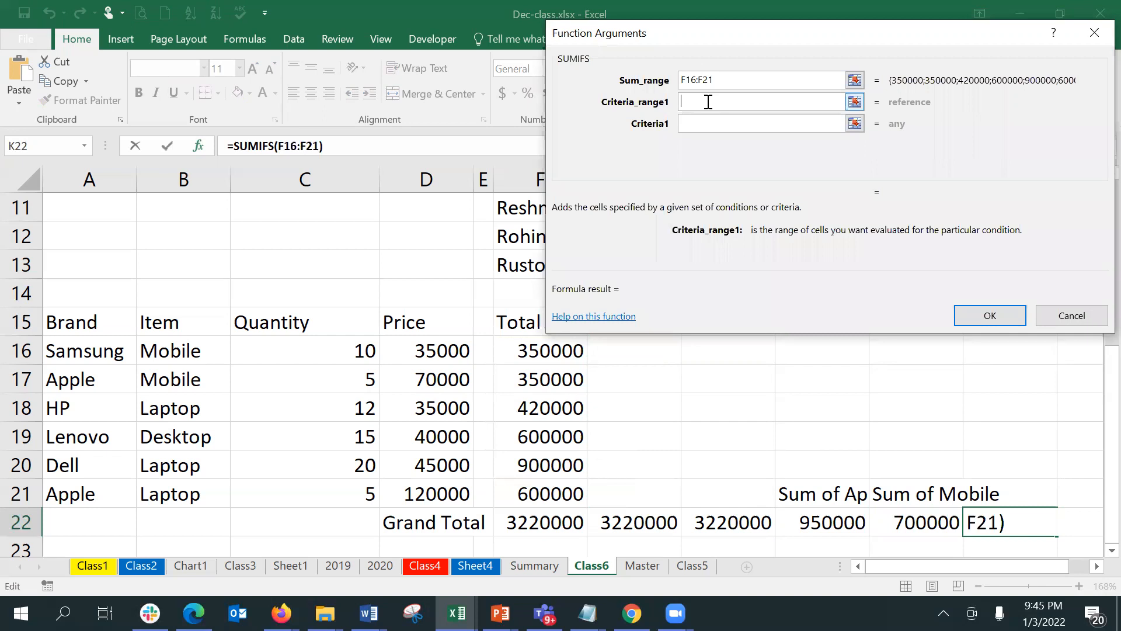
pyautogui.moveTo(95, 352); pyautogui.dragTo(93, 494)
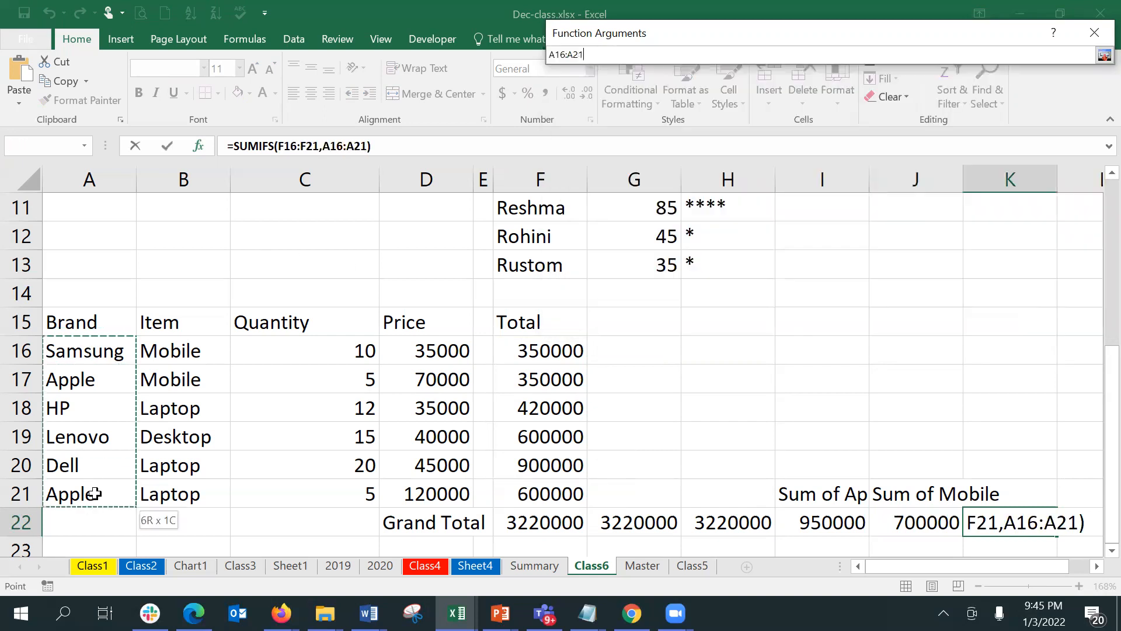
pyautogui.click(718, 121)
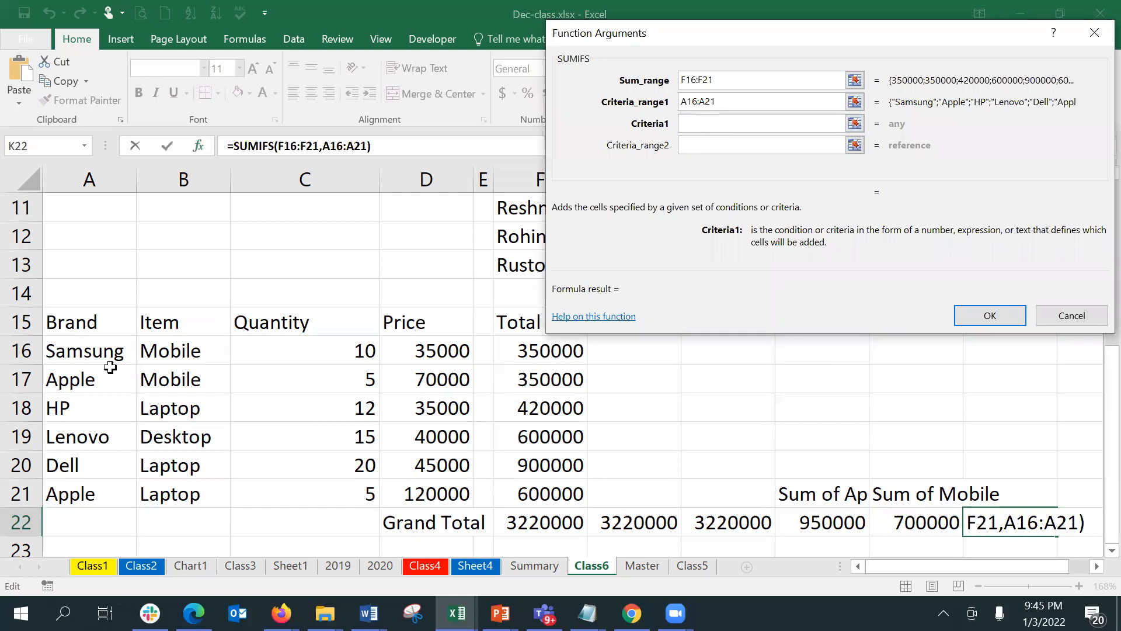
pyautogui.click(73, 381)
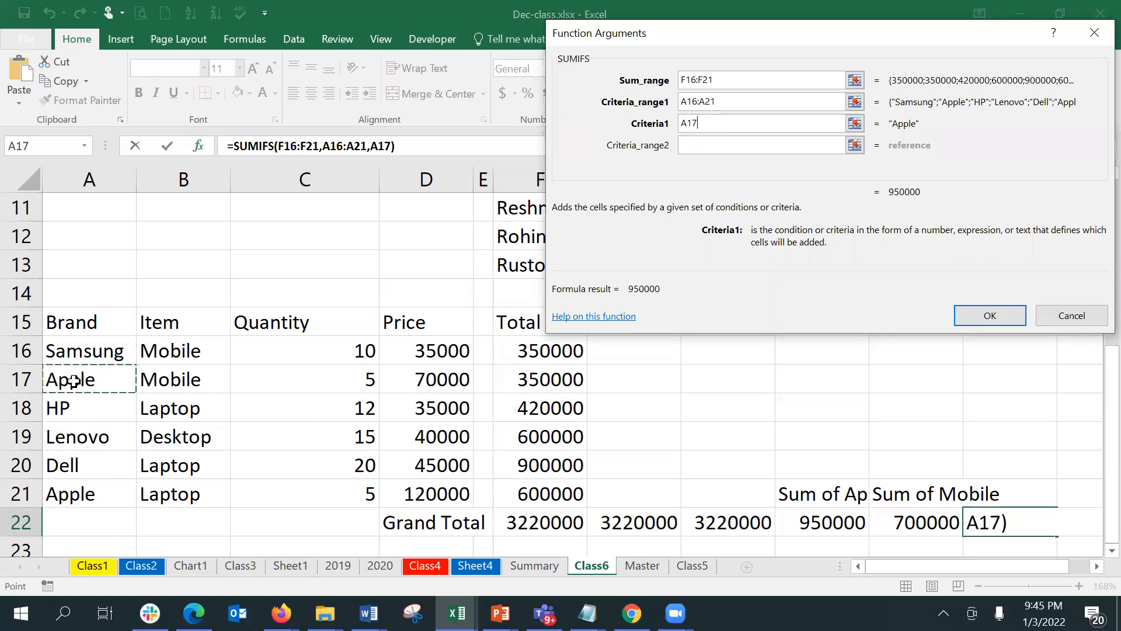
# Complete the SUMIFS formula in K22 with Criteria_range2 B16:B21 and Criteria2 B21, and review its arguments
pyautogui.click(718, 150)
pyautogui.click(717, 148)
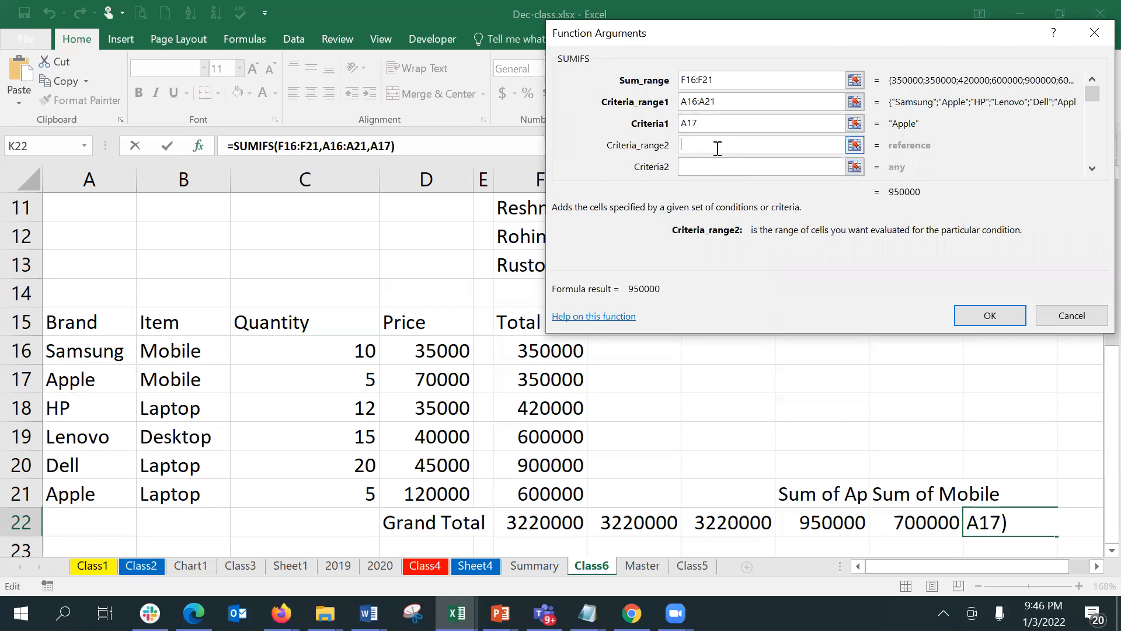
pyautogui.moveTo(194, 351); pyautogui.dragTo(188, 485)
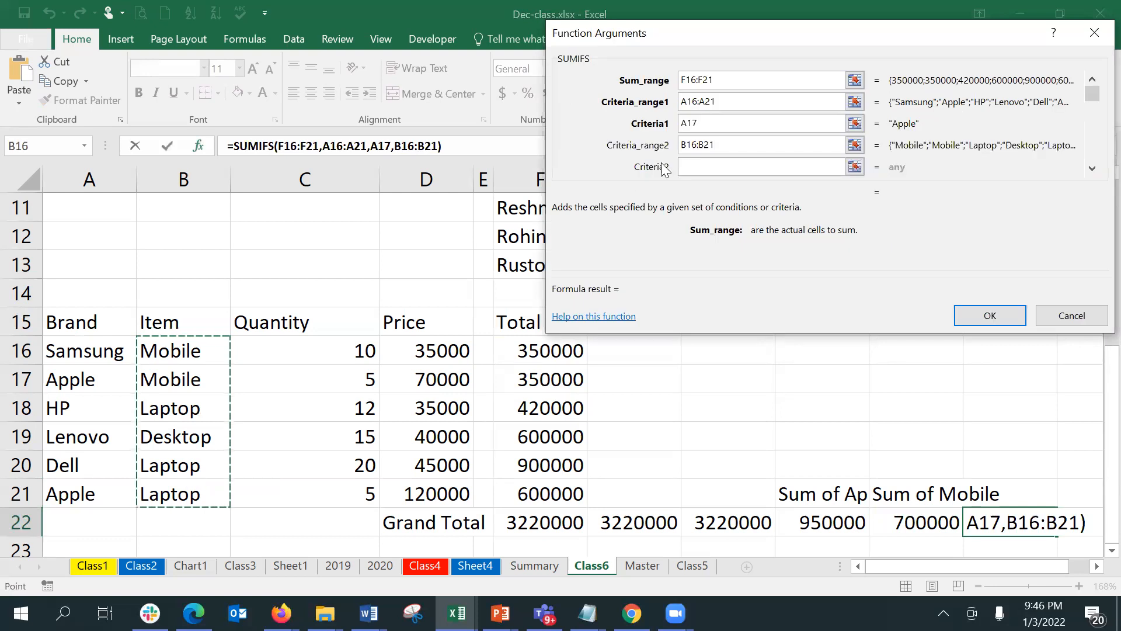
pyautogui.click(726, 166)
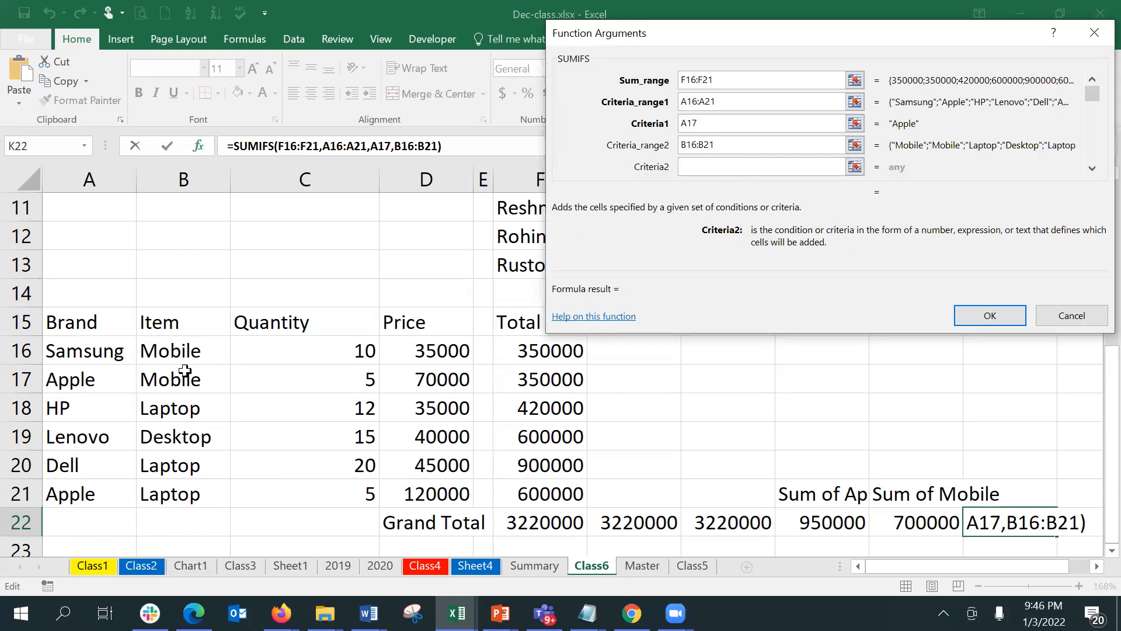
pyautogui.click(187, 501)
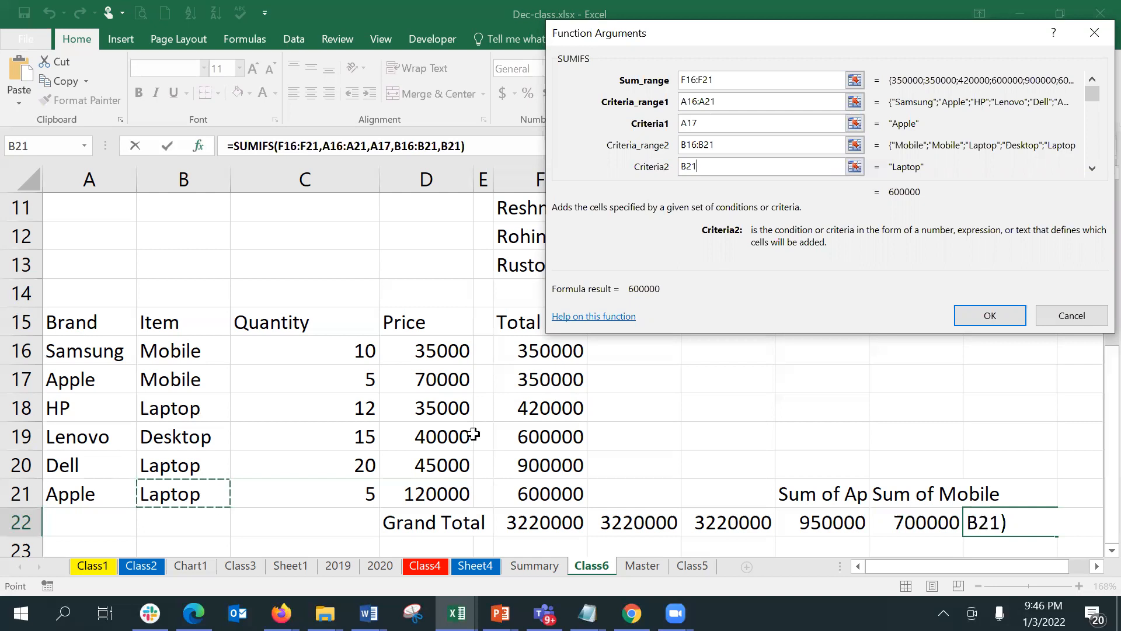
pyautogui.click(985, 318)
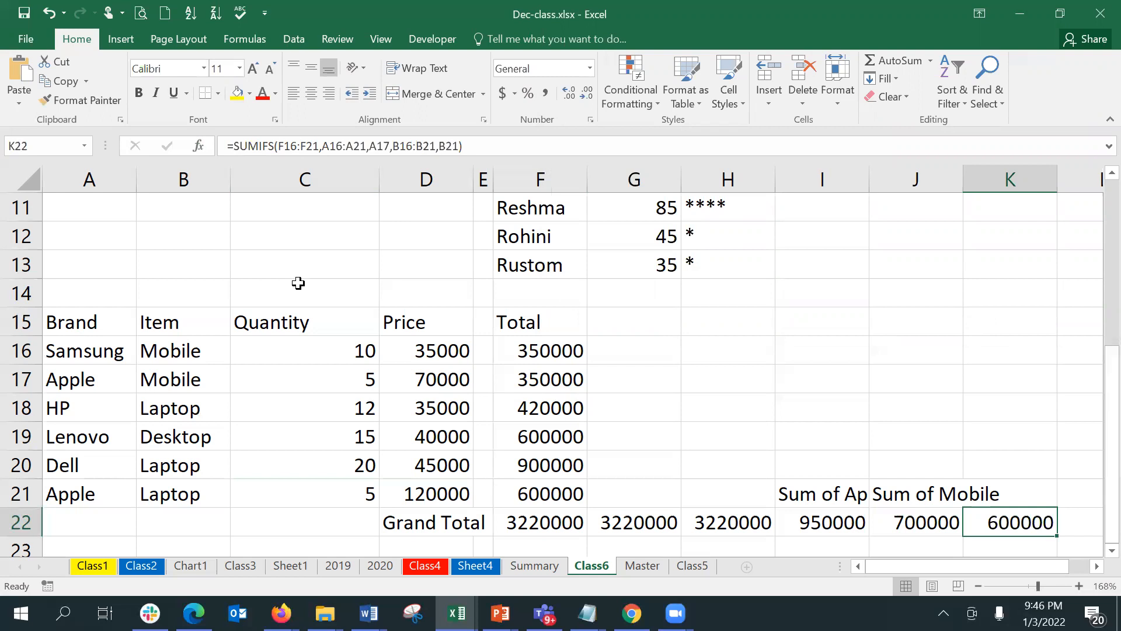
pyautogui.click(202, 146)
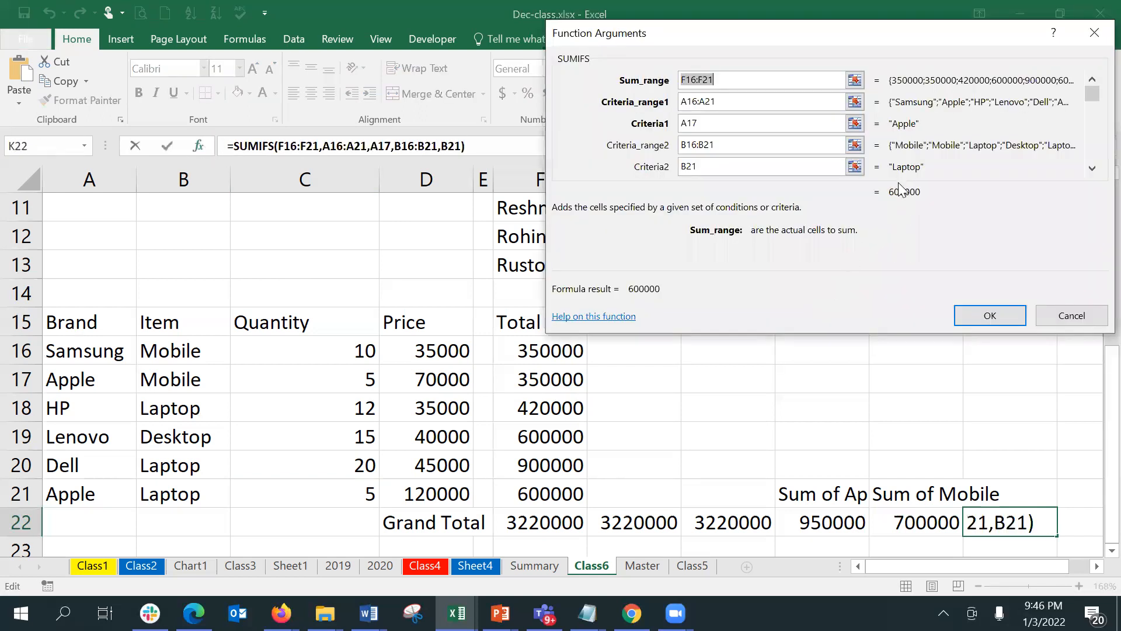
pyautogui.click(1000, 311)
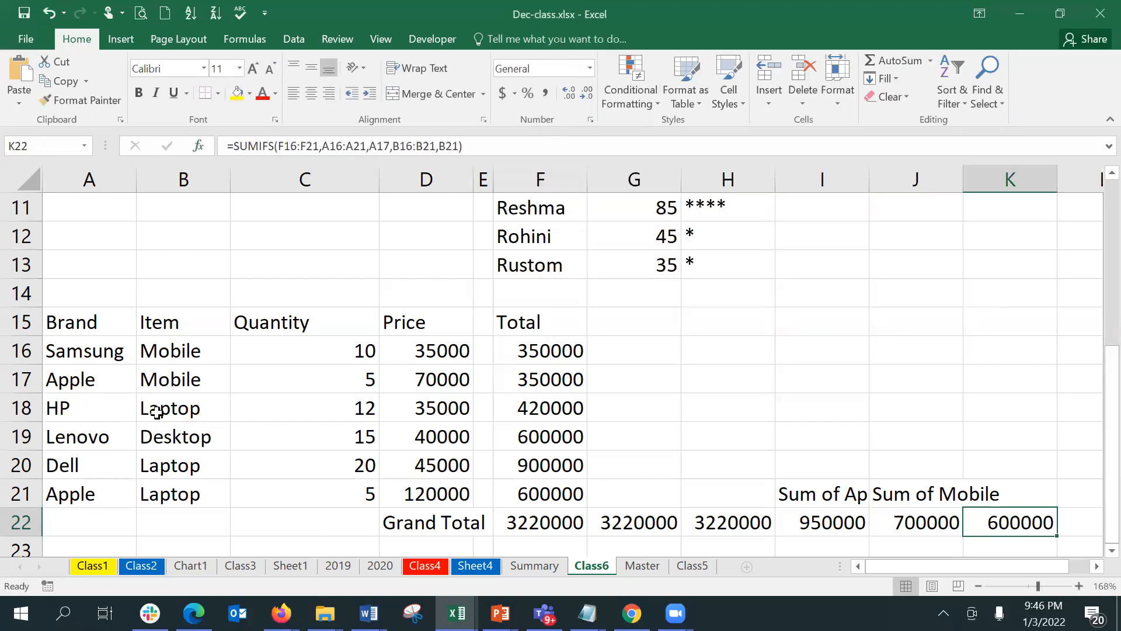
# Change the brand in A18 to Apple
pyautogui.click(87, 419)
pyautogui.write('Apple')
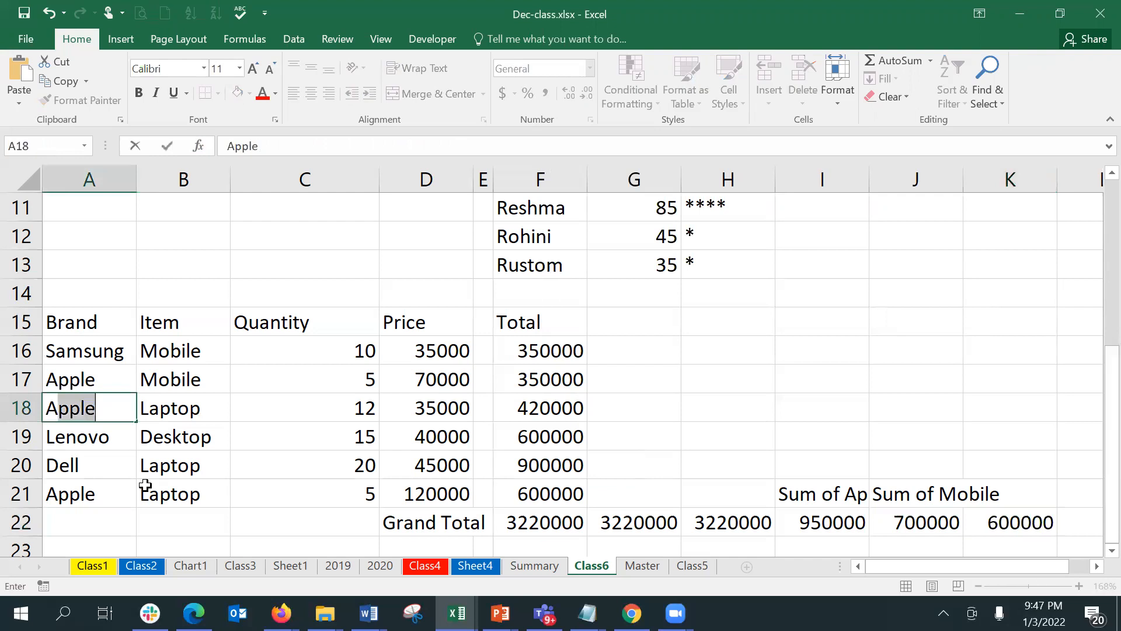
pyautogui.press('Return')
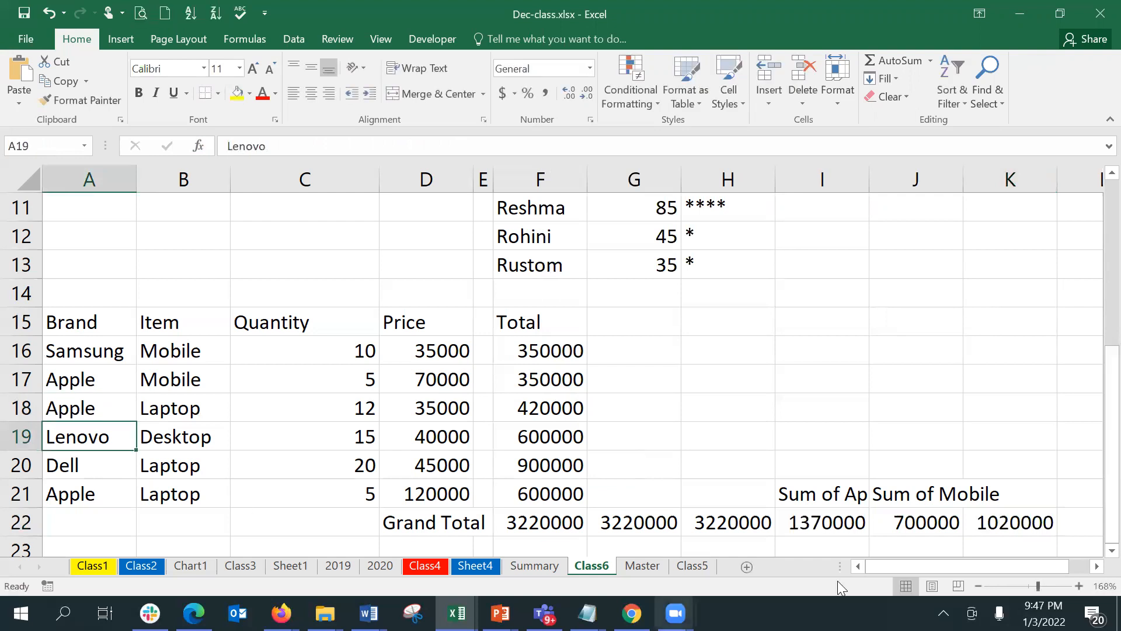
# Examine the ranges and criteria cells referenced by the SUMIFS formula in K22, leaving it unchanged
pyautogui.click(1000, 521)
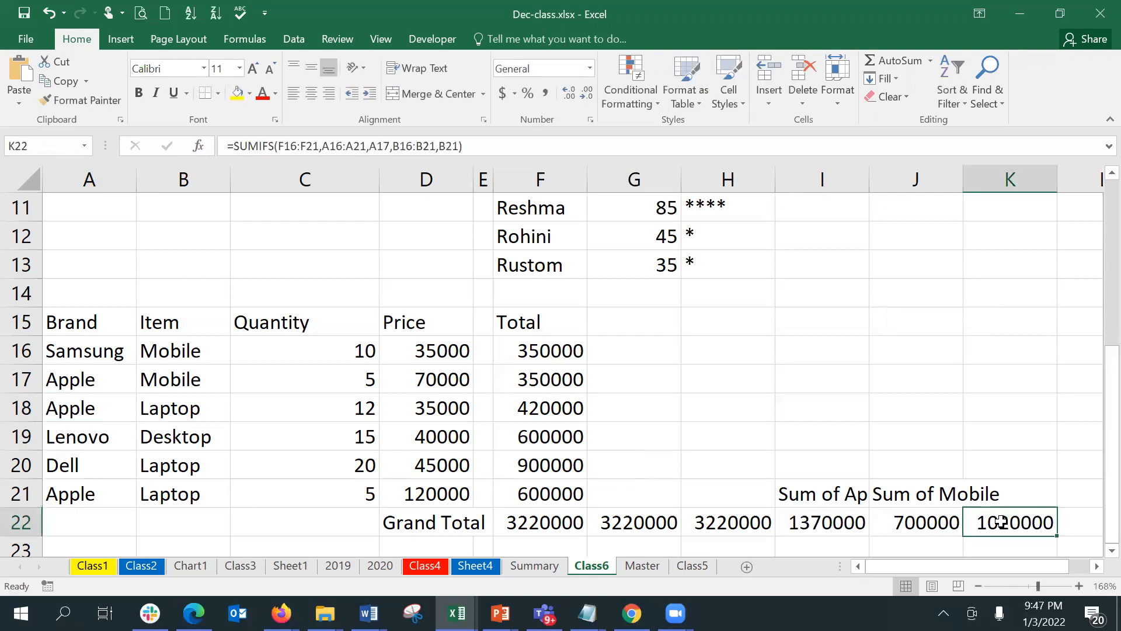
pyautogui.doubleClick(1000, 522)
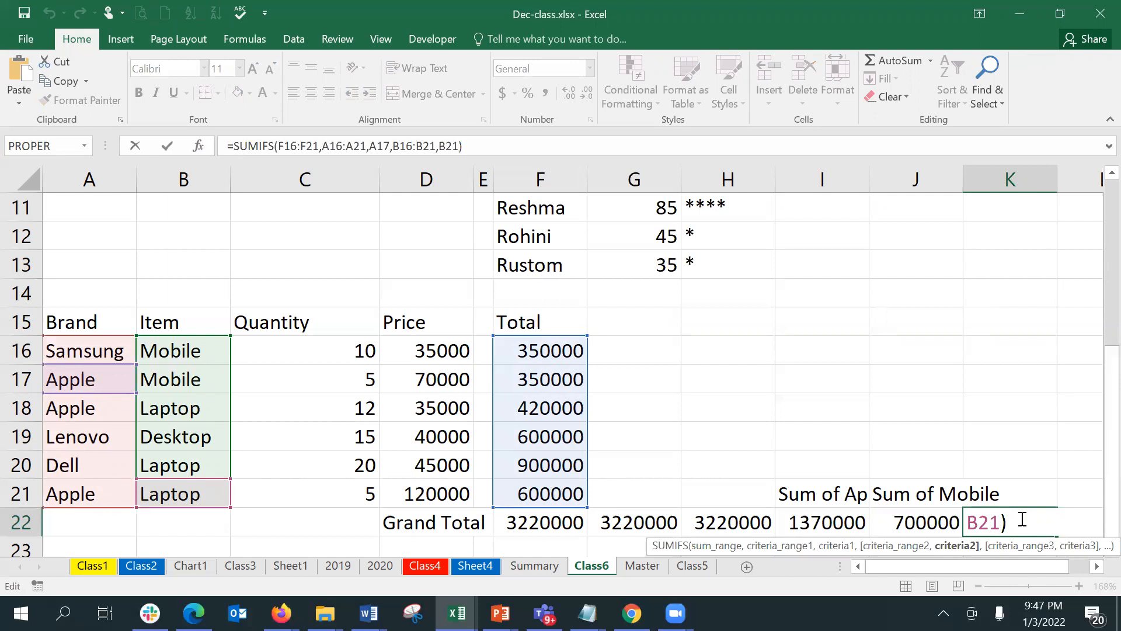
pyautogui.press('Return')
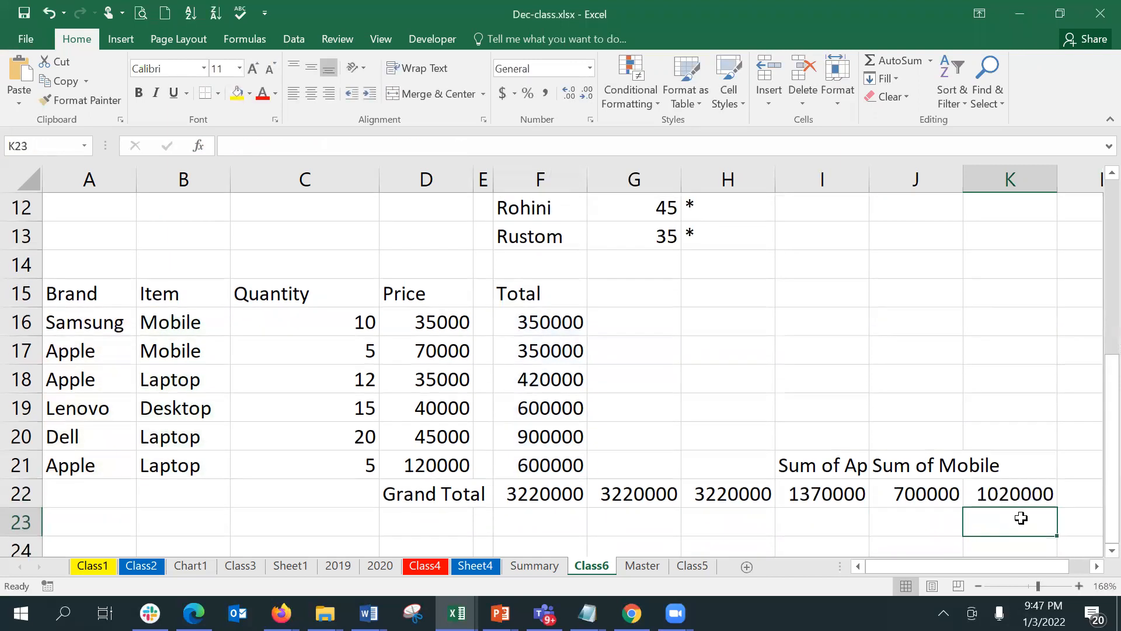
pyautogui.press('Up')
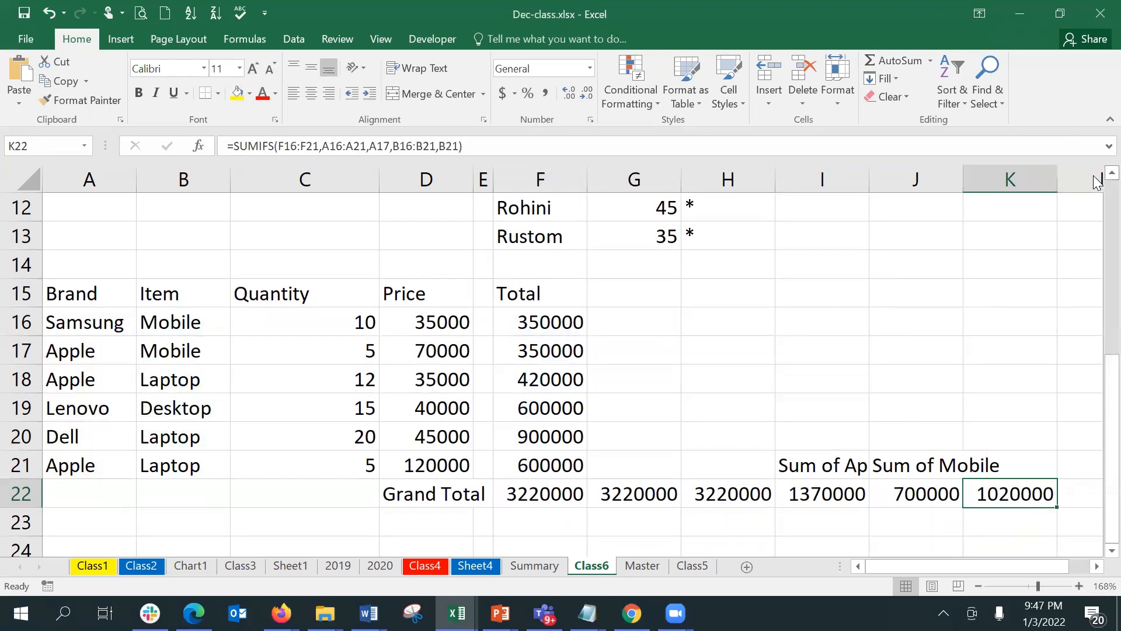
# Trace the precedents of the SUMIFS formula in K22 and remove the tracer arrows
pyautogui.scroll(1, 1097, 183)
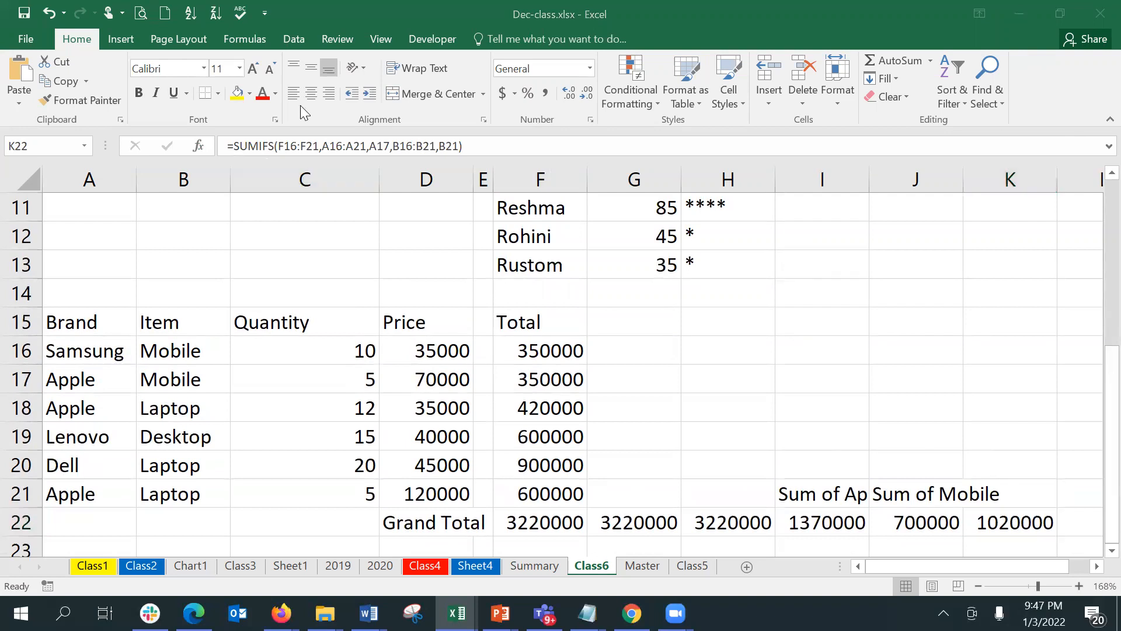
pyautogui.click(245, 39)
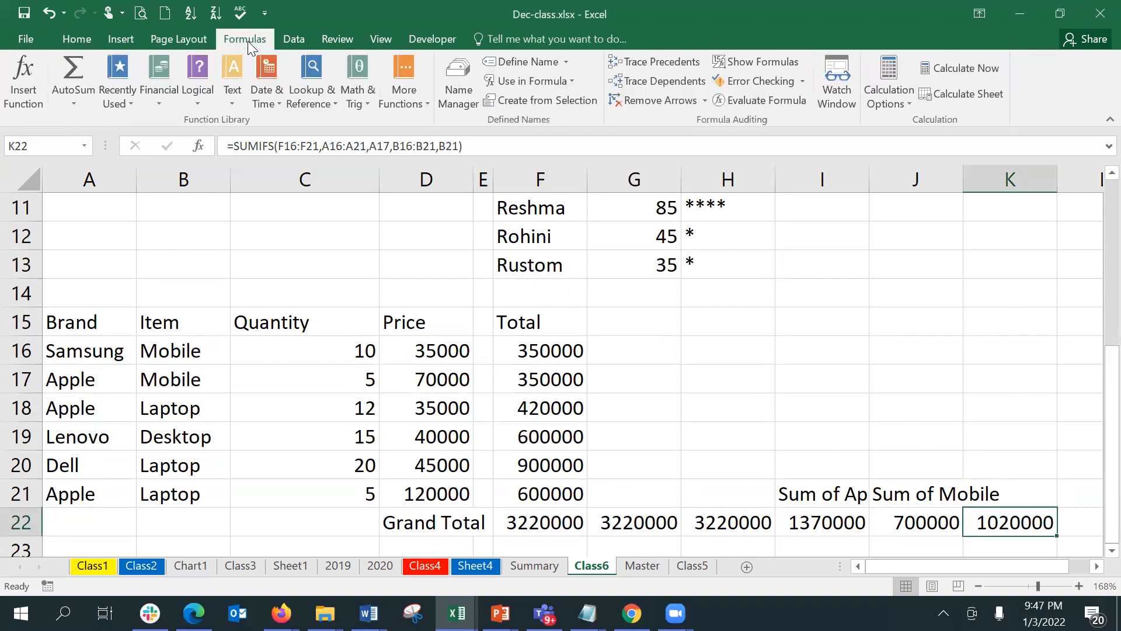
pyautogui.click(645, 66)
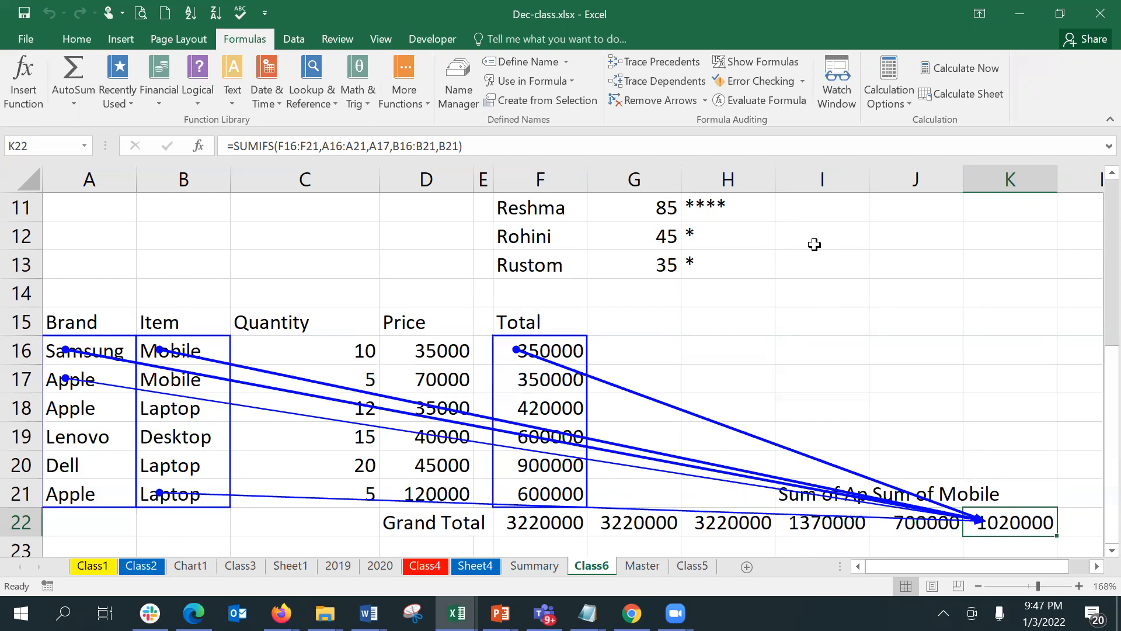
pyautogui.click(674, 99)
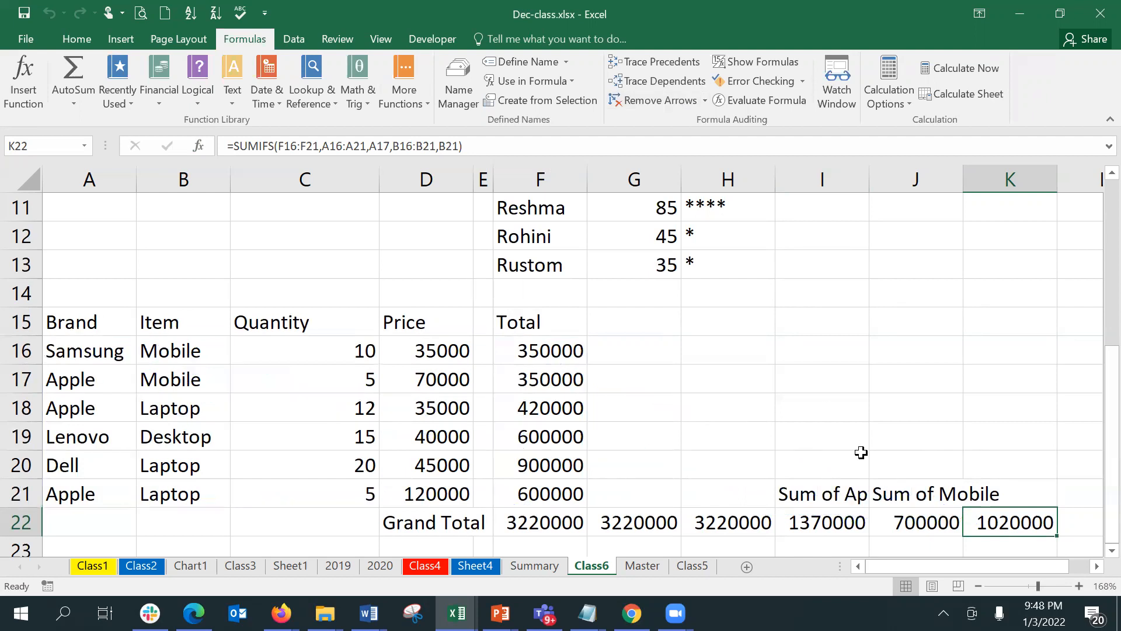
# Enter the label "Sum of Apple & Laptop" in K21 above the SUMIFS result
pyautogui.press('Up')
pyautogui.write('Sum of ')
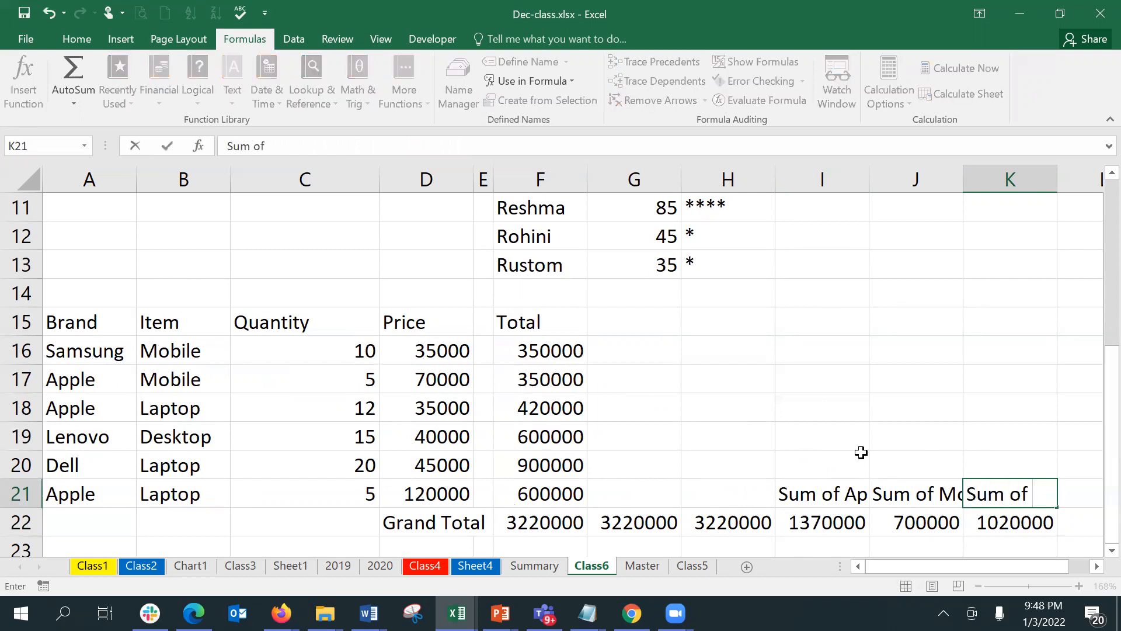
pyautogui.write('Apple & Laptop')
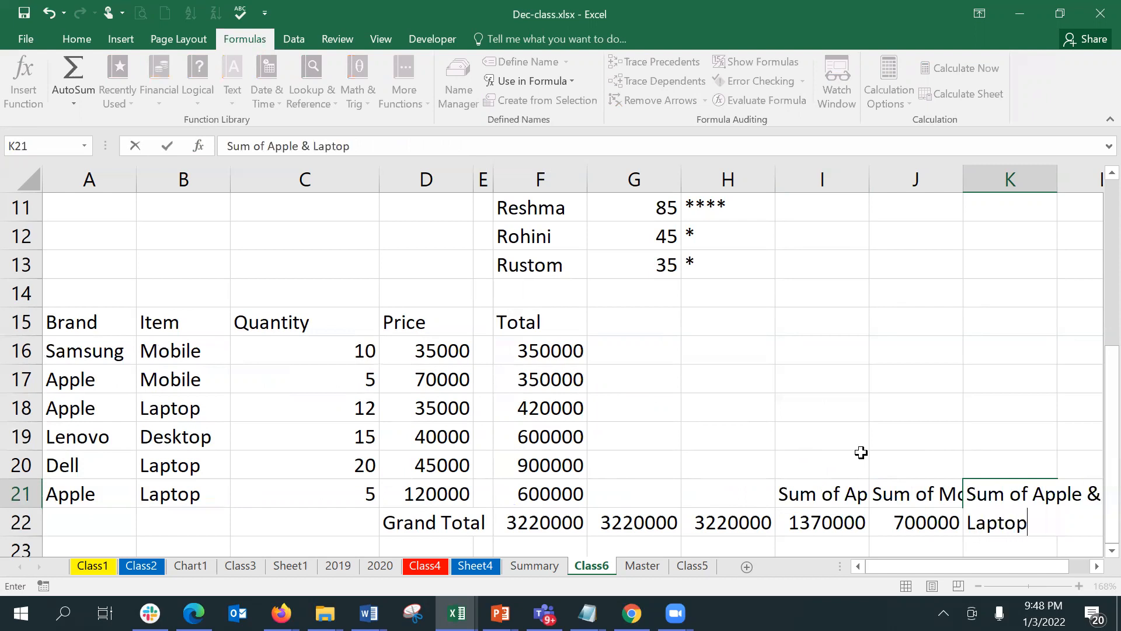
pyautogui.press('Return')
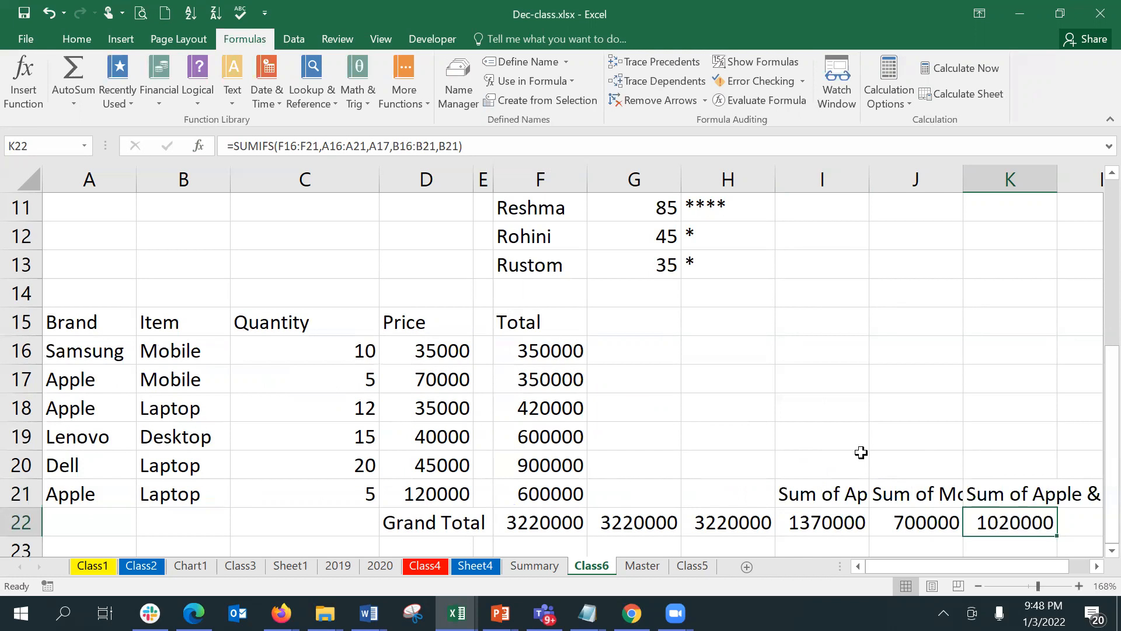
# Merge and center I19:I21 for the "Sum of Apple" label, with top alignment and wrapped text
pyautogui.click(812, 505)
pyautogui.moveTo(812, 506); pyautogui.dragTo(813, 506)
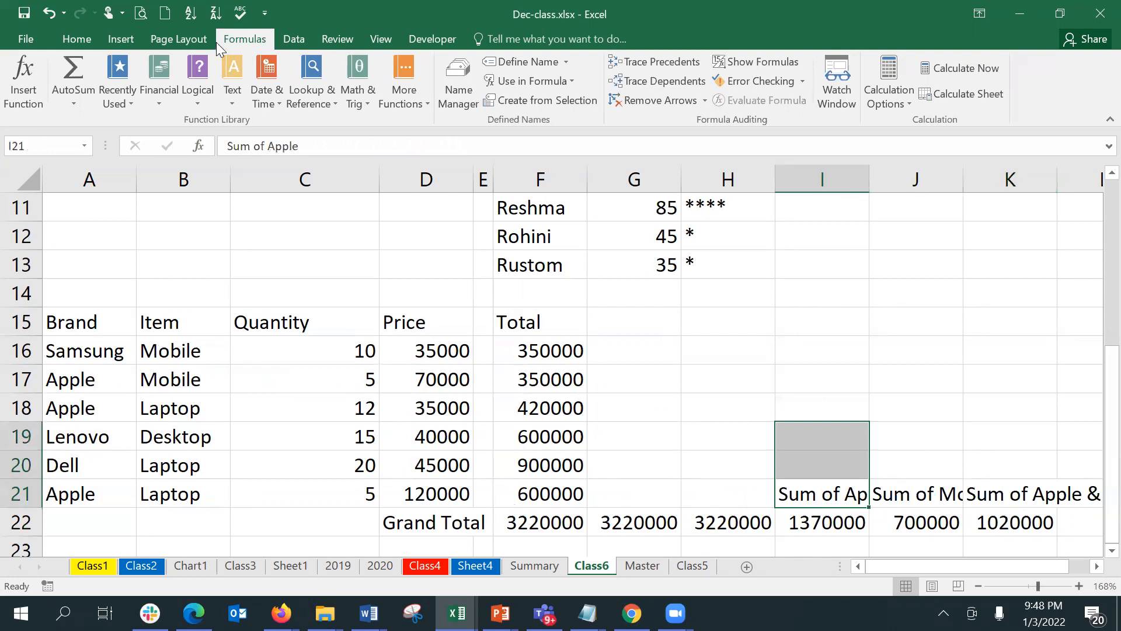
pyautogui.click(80, 39)
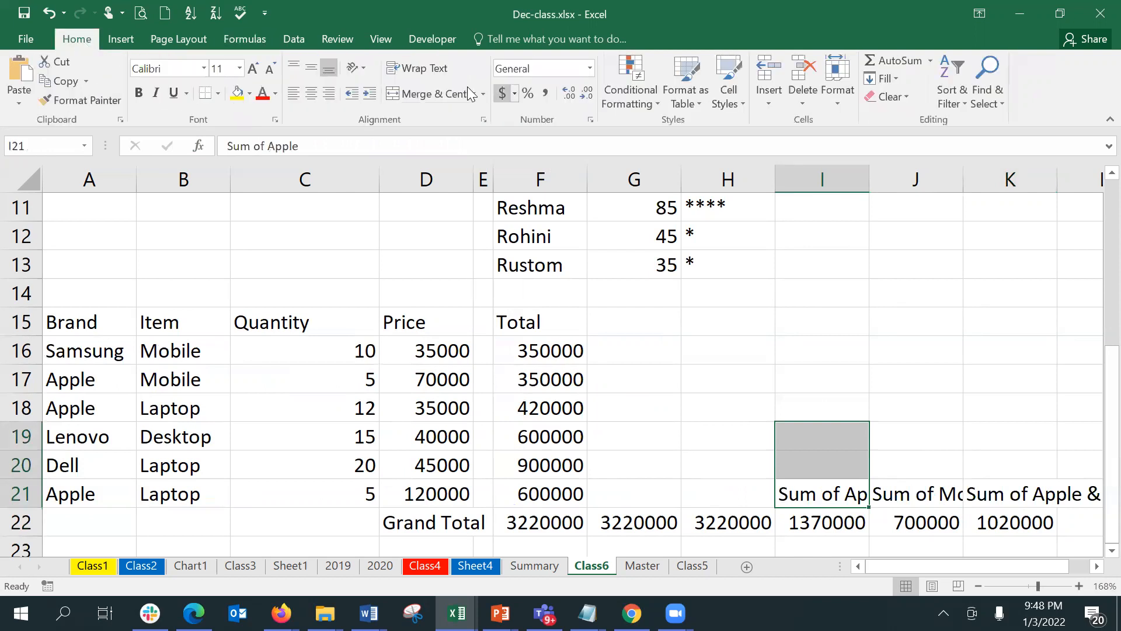
pyautogui.click(411, 94)
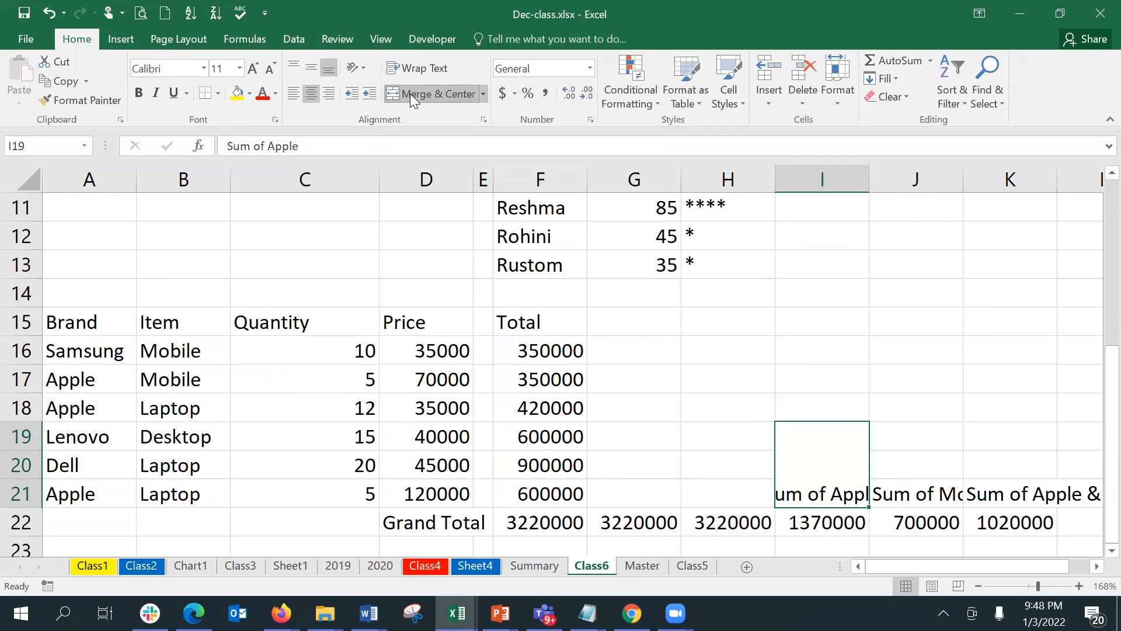
pyautogui.click(292, 67)
pyautogui.click(432, 68)
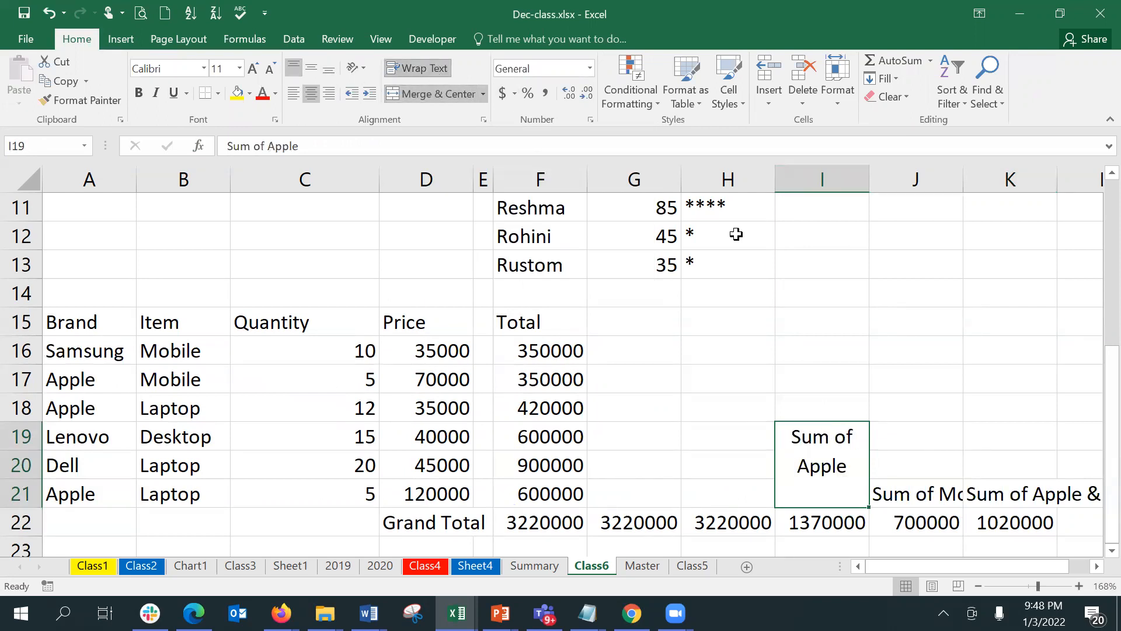
# Merge and center J19:J21 for the "Sum of Mobile" label with wrapped text and top alignment, then autofit row 21's height
pyautogui.moveTo(876, 435); pyautogui.dragTo(890, 483)
pyautogui.click(432, 67)
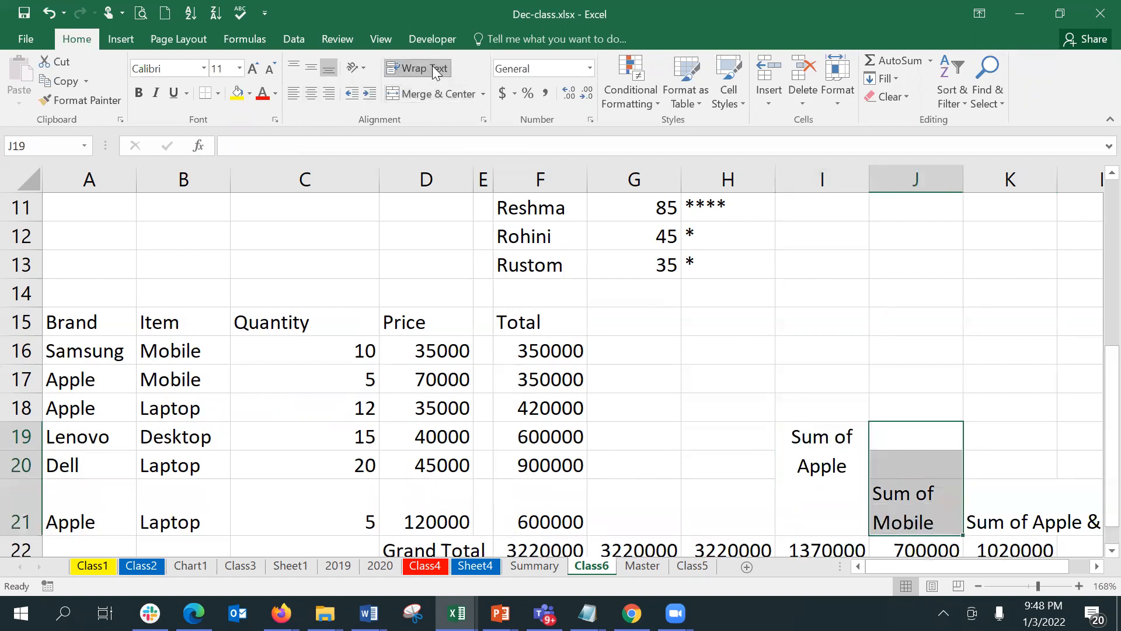
pyautogui.click(295, 68)
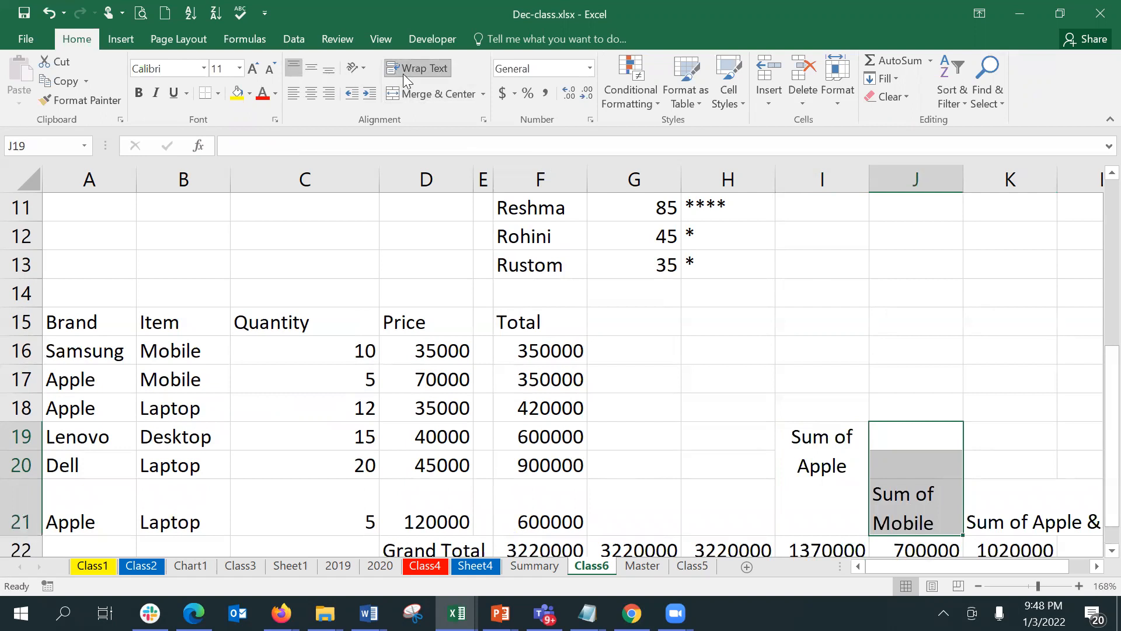
pyautogui.click(417, 93)
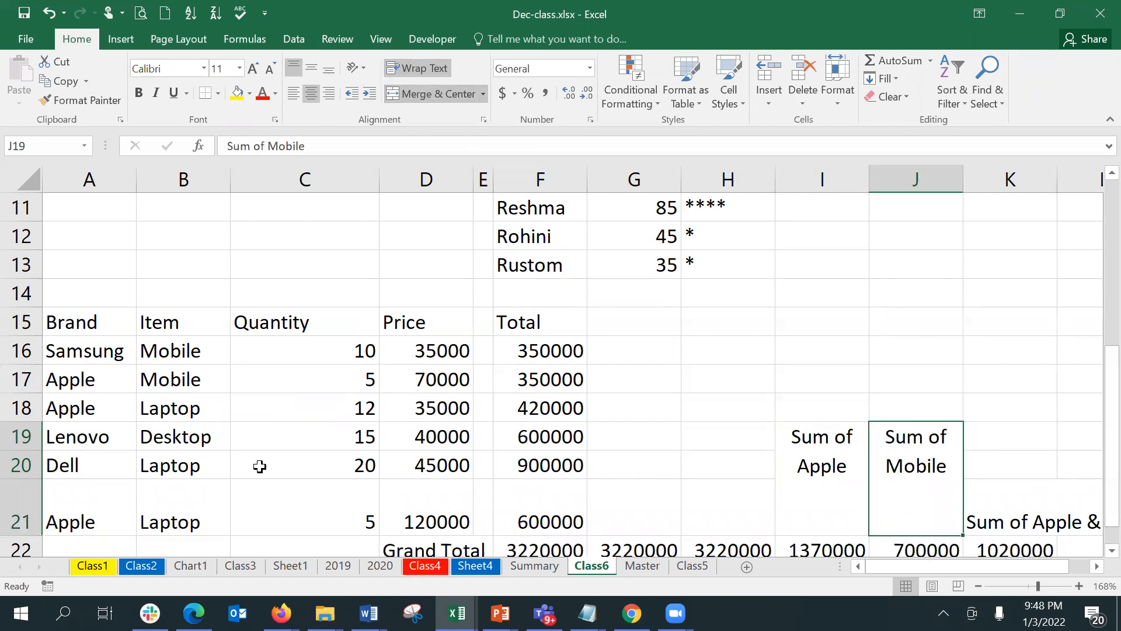
pyautogui.doubleClick(20, 536)
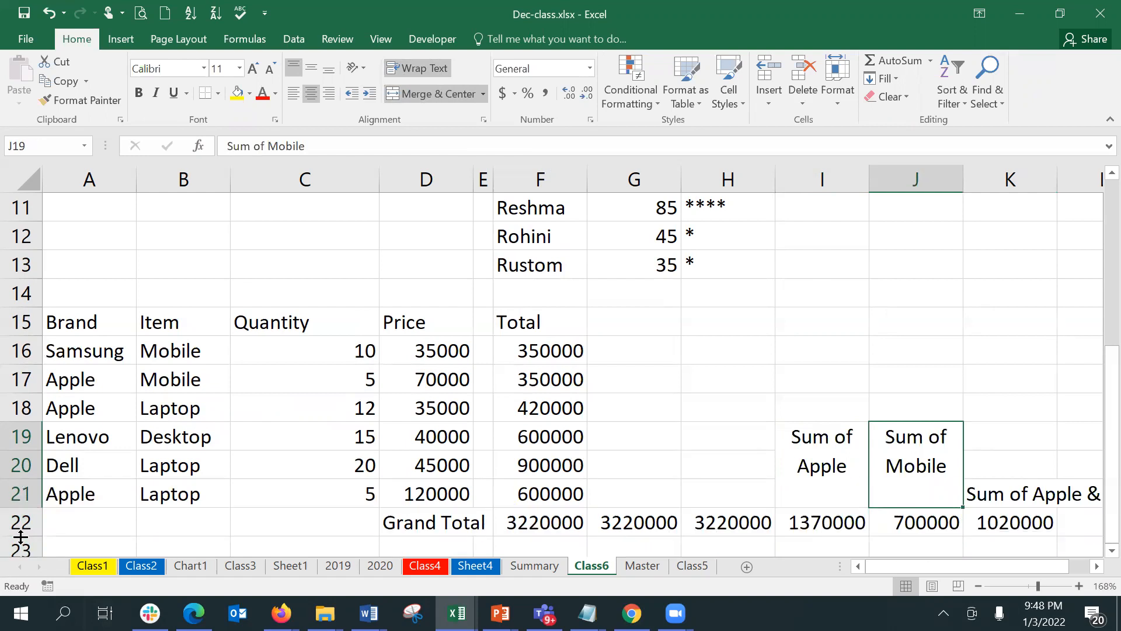
# Merge and center K19:K21 for the "Sum of Apple & Laptop" label, with font size 10, top alignment and wrapped text
pyautogui.moveTo(1003, 439); pyautogui.dragTo(1006, 494)
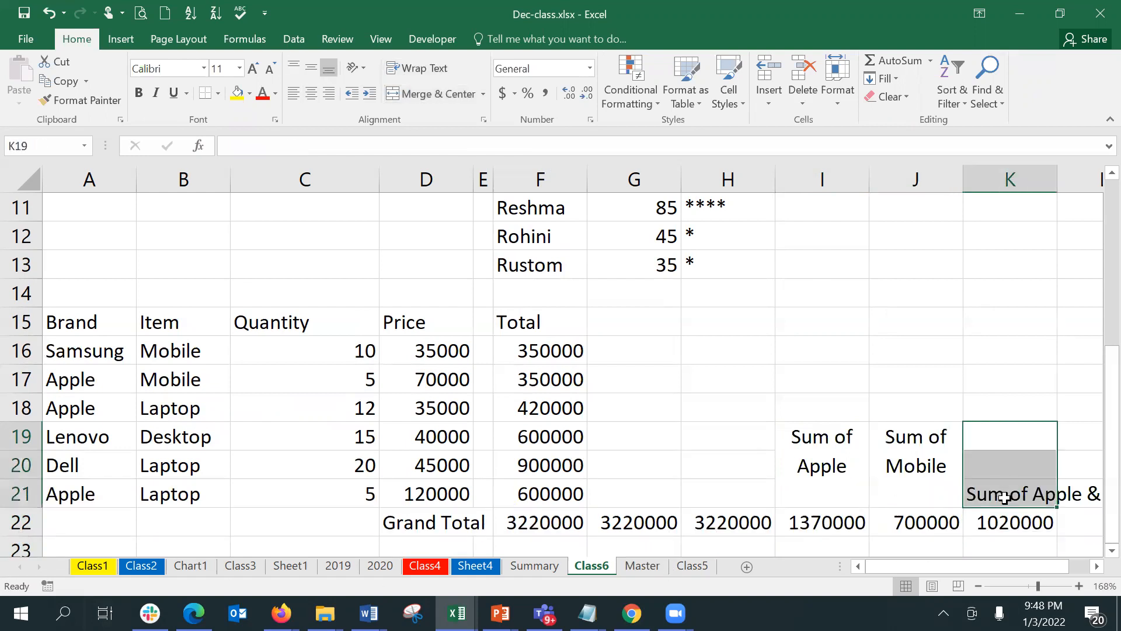
pyautogui.click(437, 94)
pyautogui.click(275, 62)
pyautogui.click(292, 62)
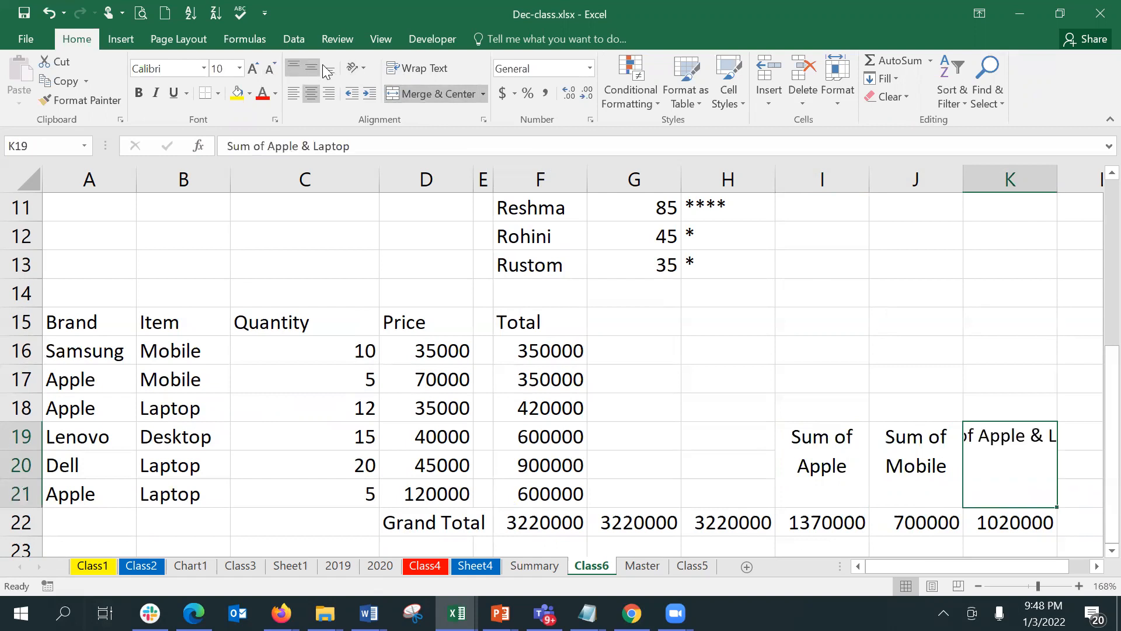
pyautogui.click(416, 68)
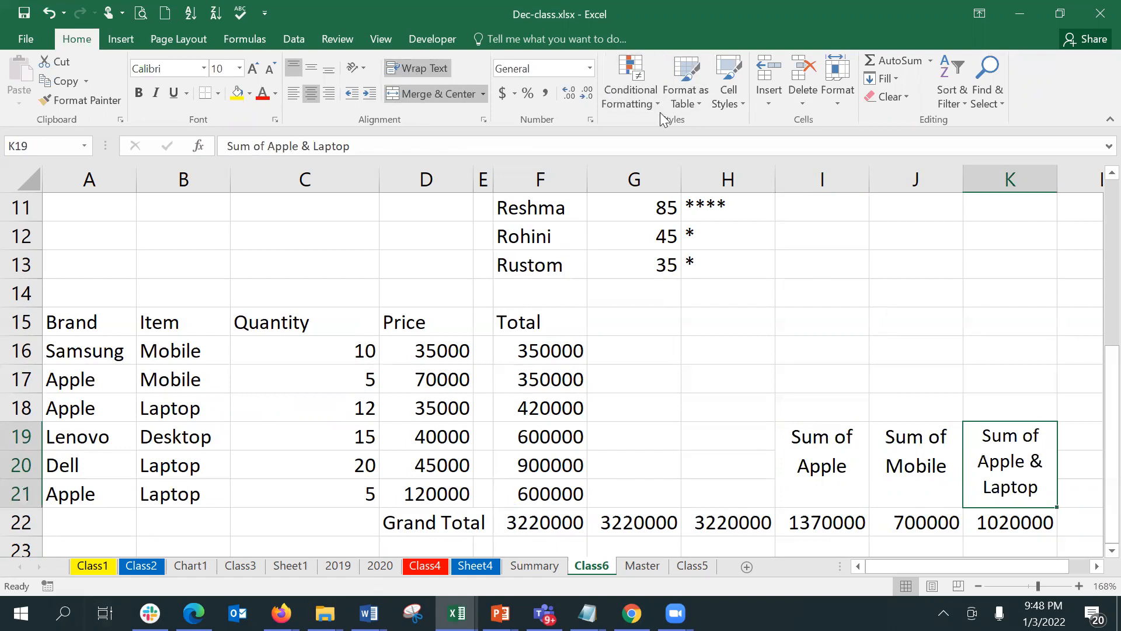
# Review the function arguments of the SUMIFS formula in K22, including its sum range and first criteria range, without changing them
pyautogui.click(1026, 518)
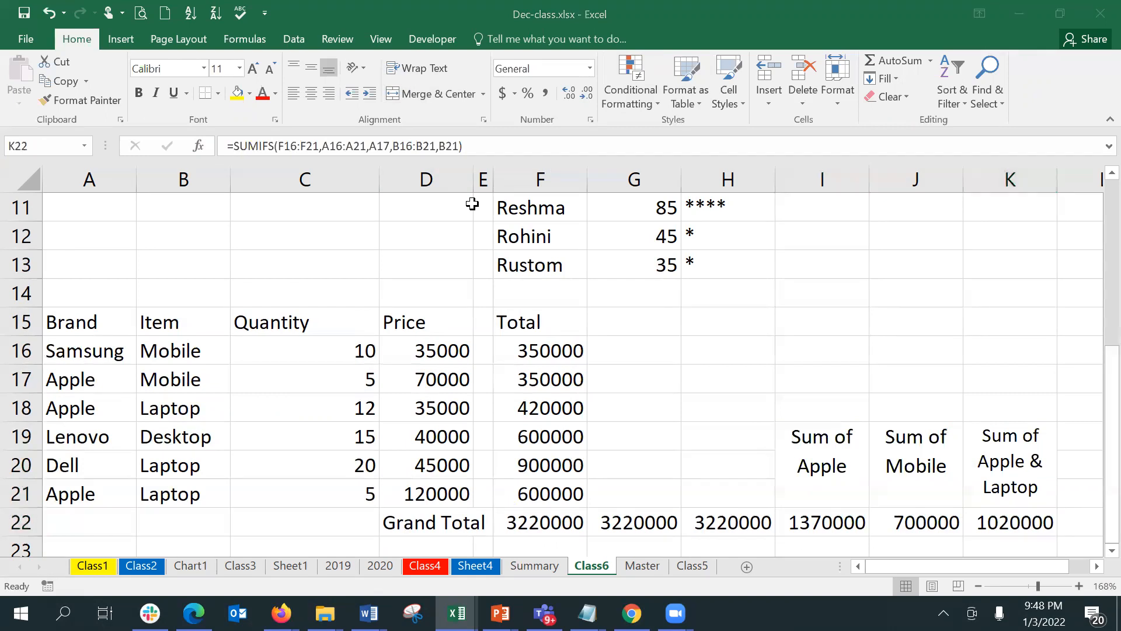
pyautogui.click(199, 146)
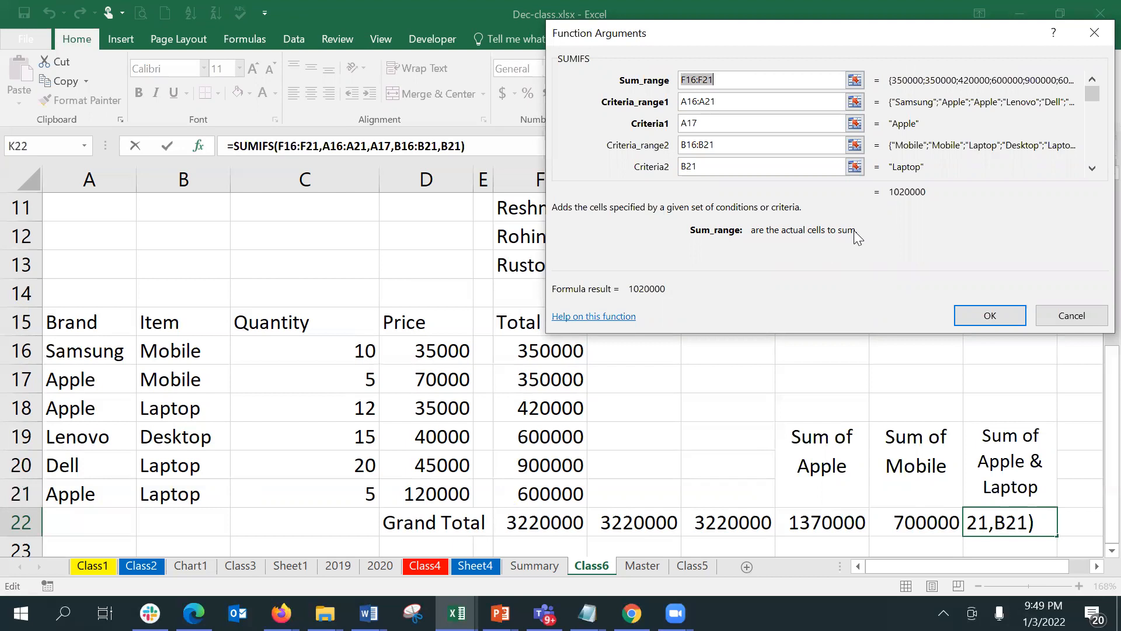
pyautogui.click(752, 102)
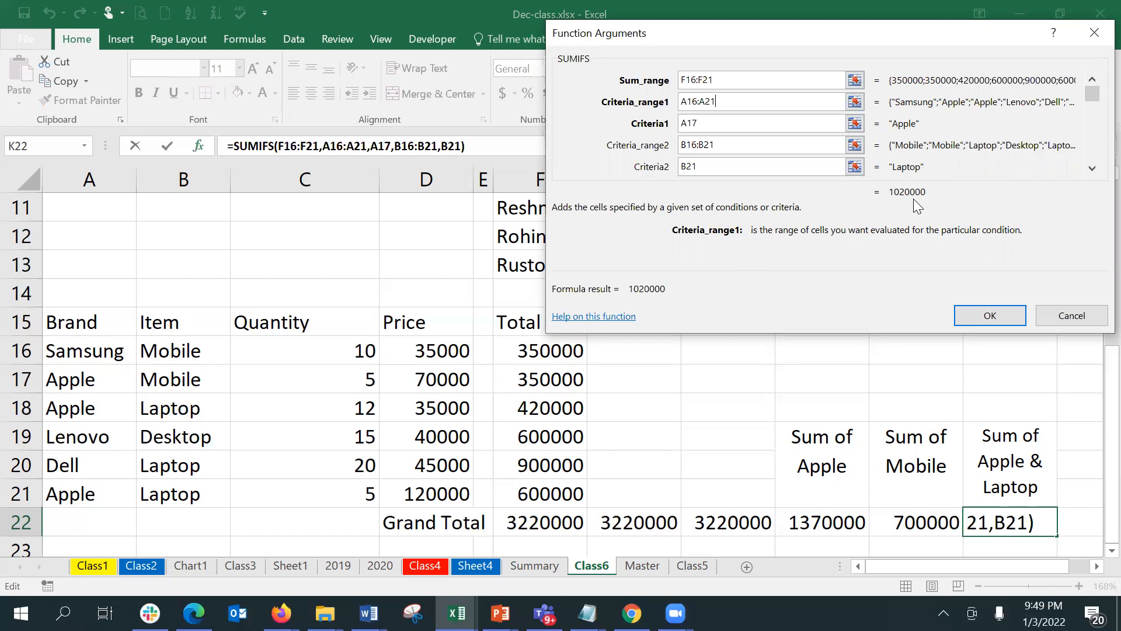
pyautogui.click(983, 312)
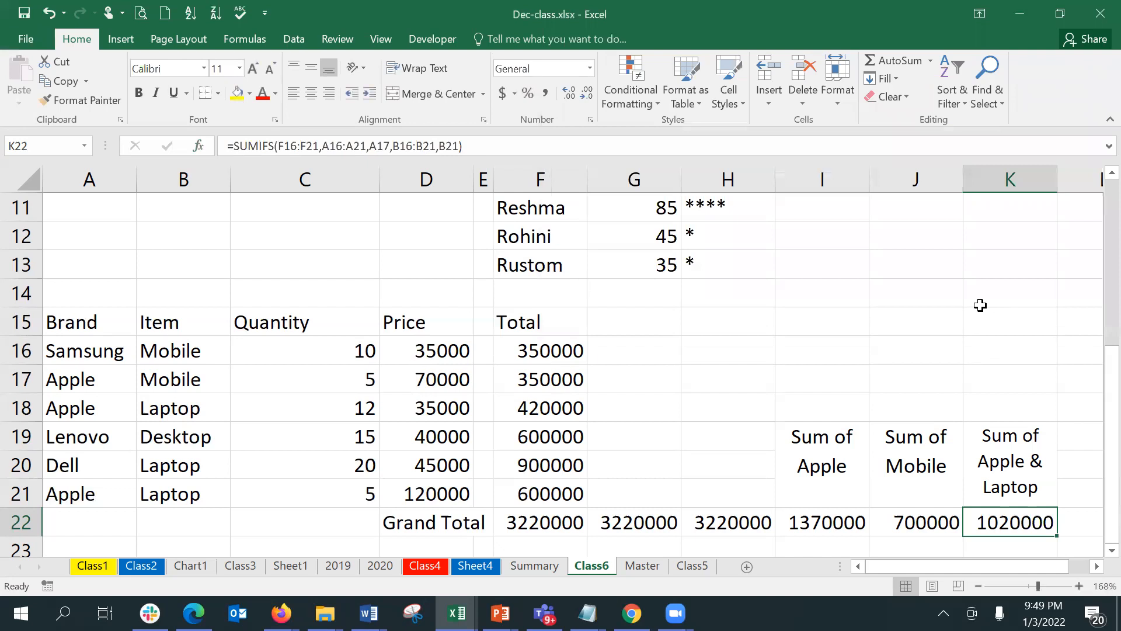
# Dismiss the incoming chat notification and go to the empty area below the sales table in column A
pyautogui.press('Right')
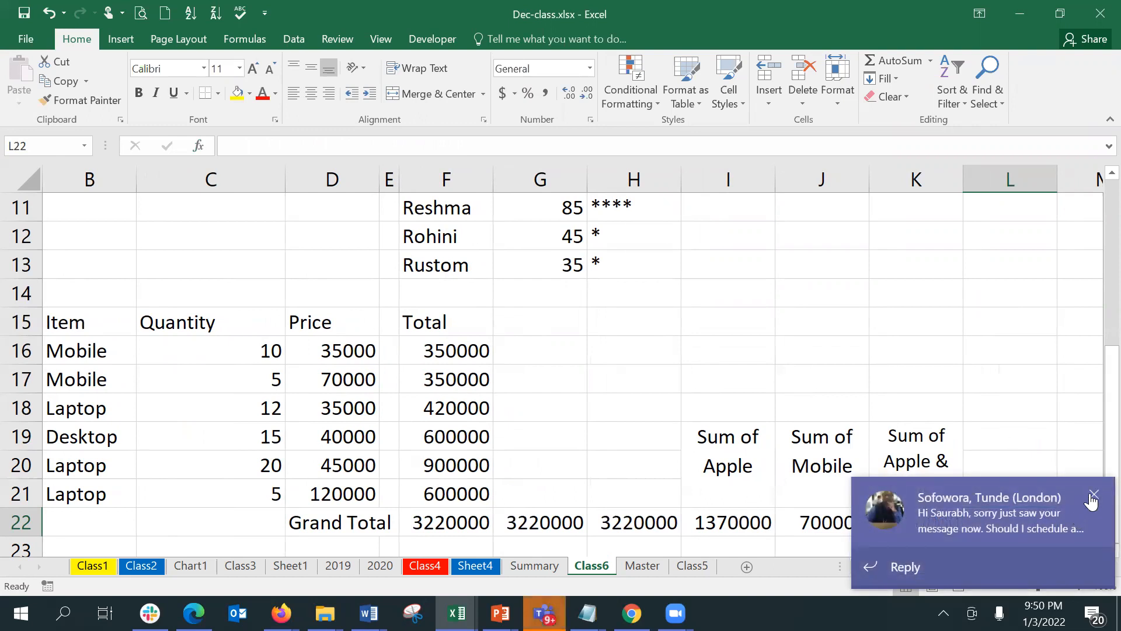
pyautogui.click(1092, 495)
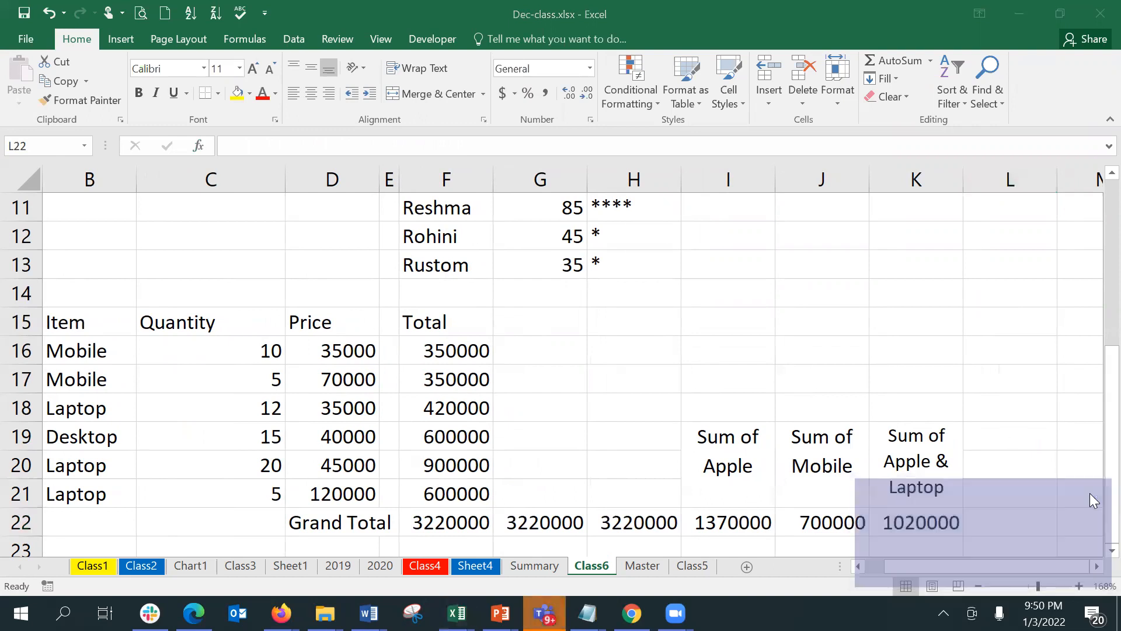
pyautogui.click(558, 458)
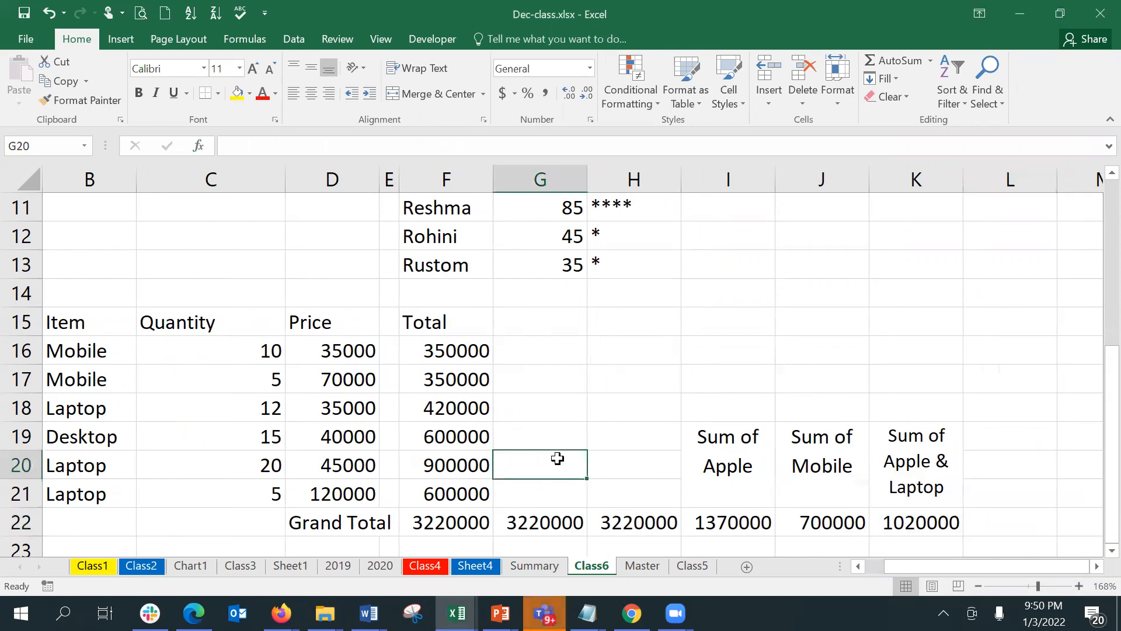
pyautogui.press('Down')
pyautogui.press('Down')
pyautogui.press('Down')
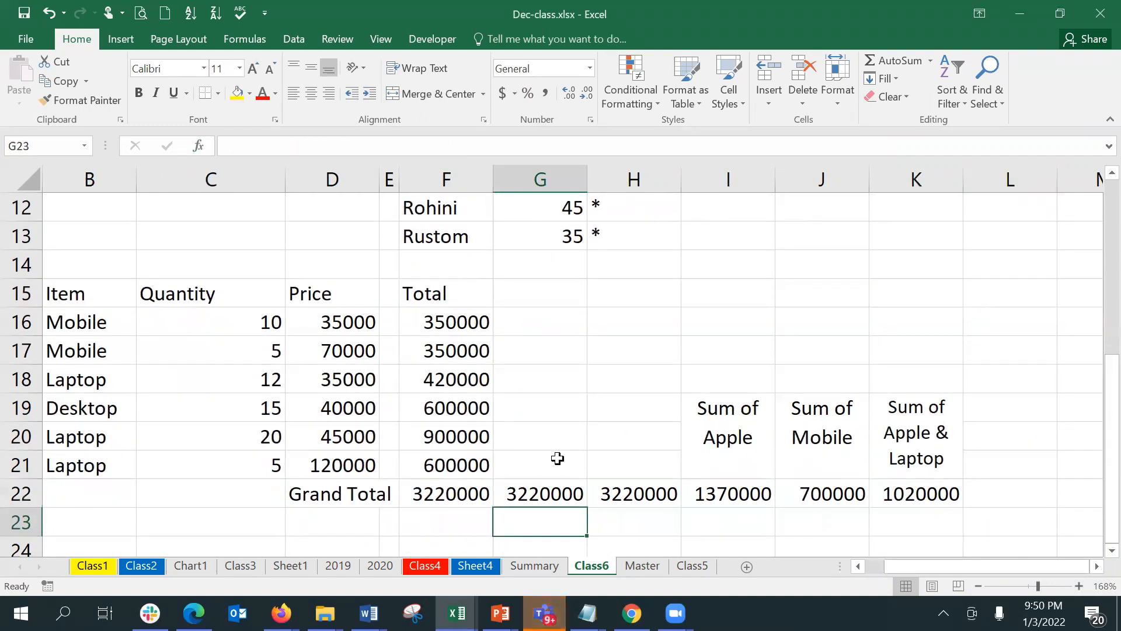
pyautogui.press('Left')
pyautogui.press('Left')
pyautogui.press('Left')
pyautogui.press('Left')
pyautogui.press('Left')
pyautogui.press('Left')
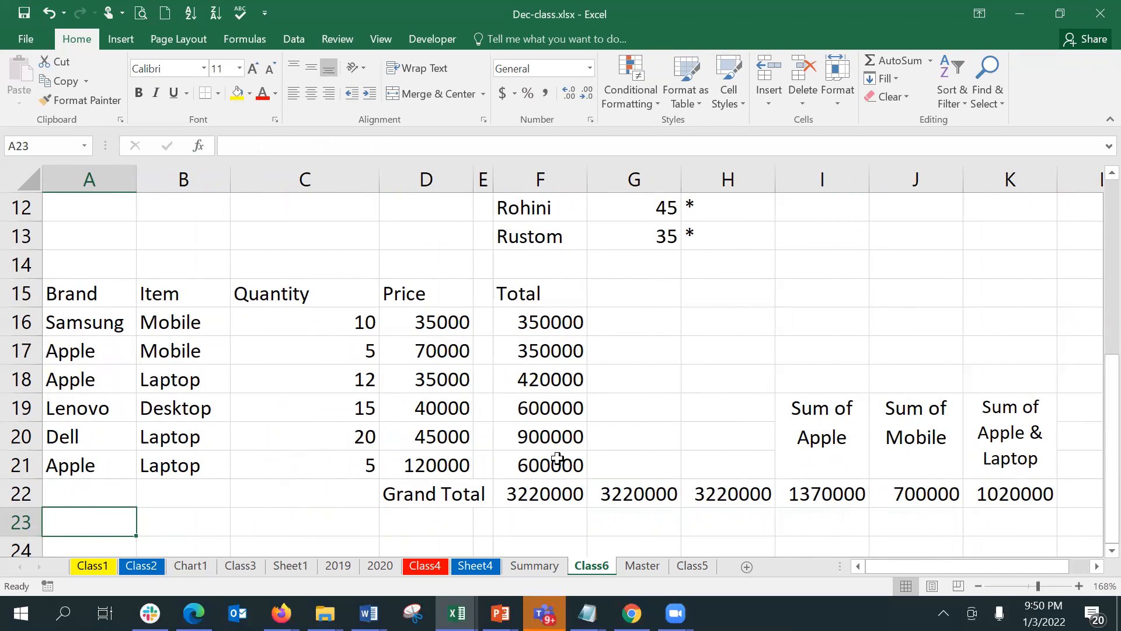
pyautogui.press('Down')
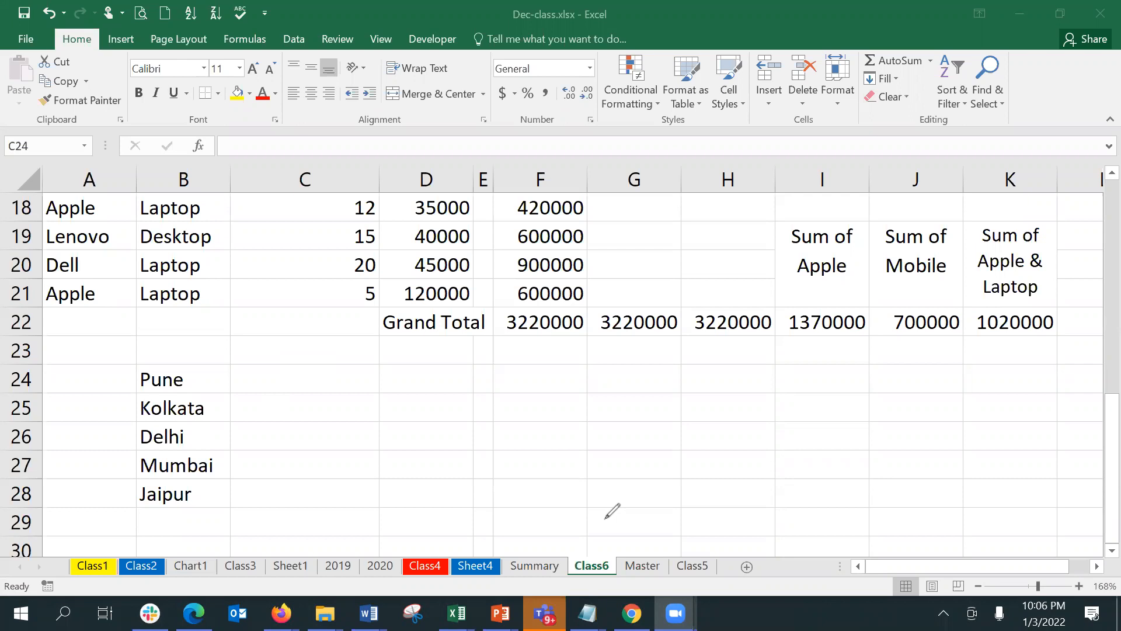
# Enter the month headers Jan, Feb and Mar in C23:E23 and autofit column E's width
pyautogui.click(323, 384)
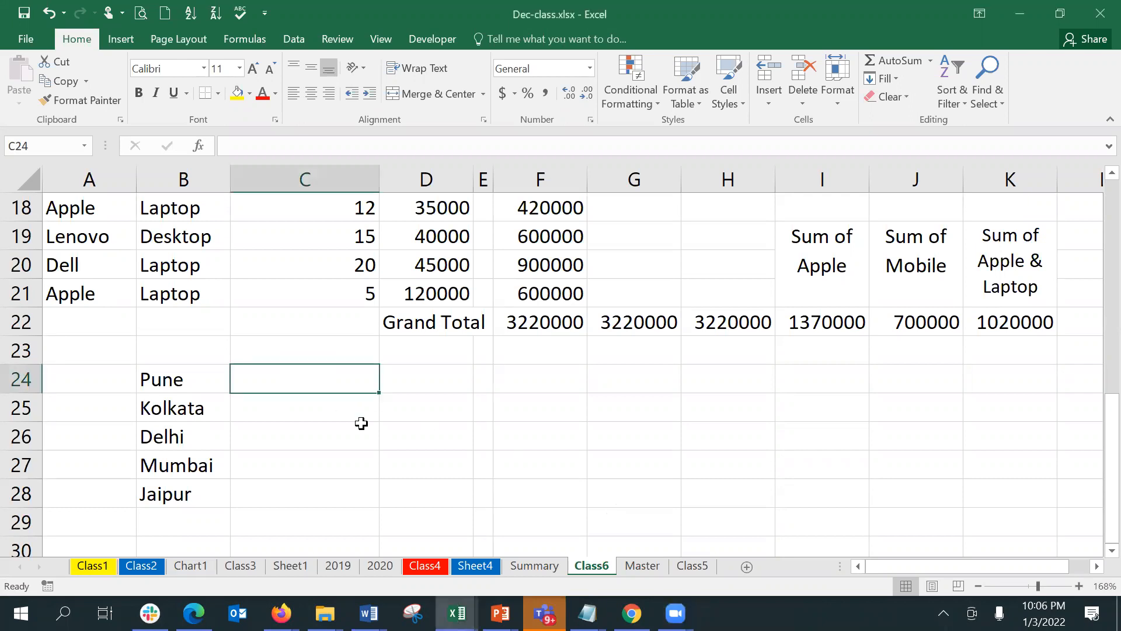
pyautogui.press('Up')
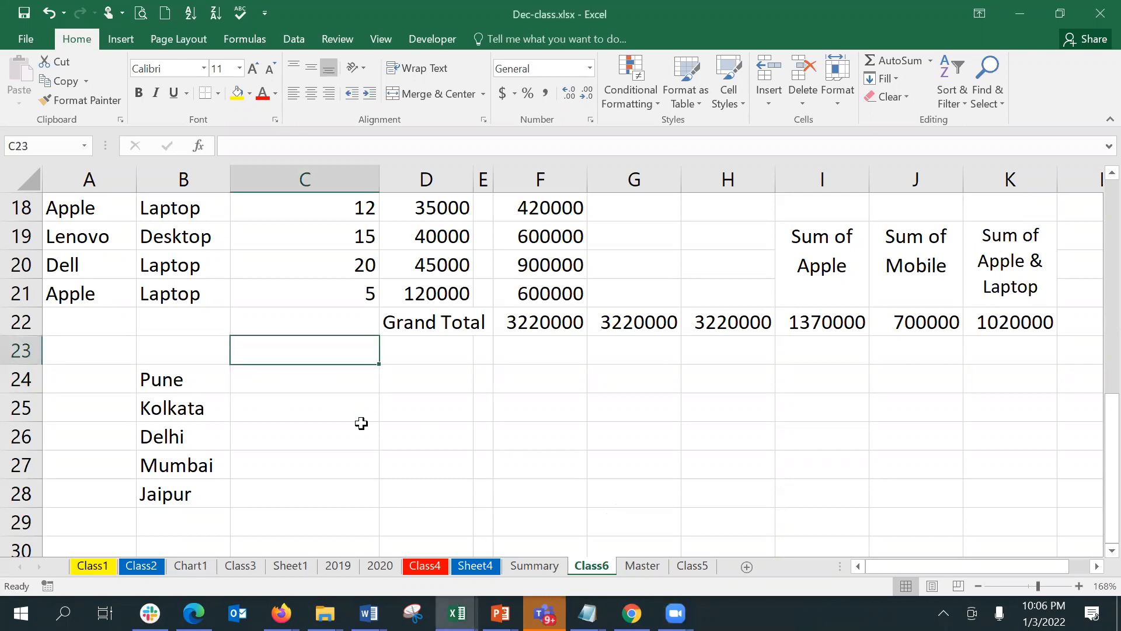
pyautogui.write('Jan')
pyautogui.press('Tab')
pyautogui.write('Feb')
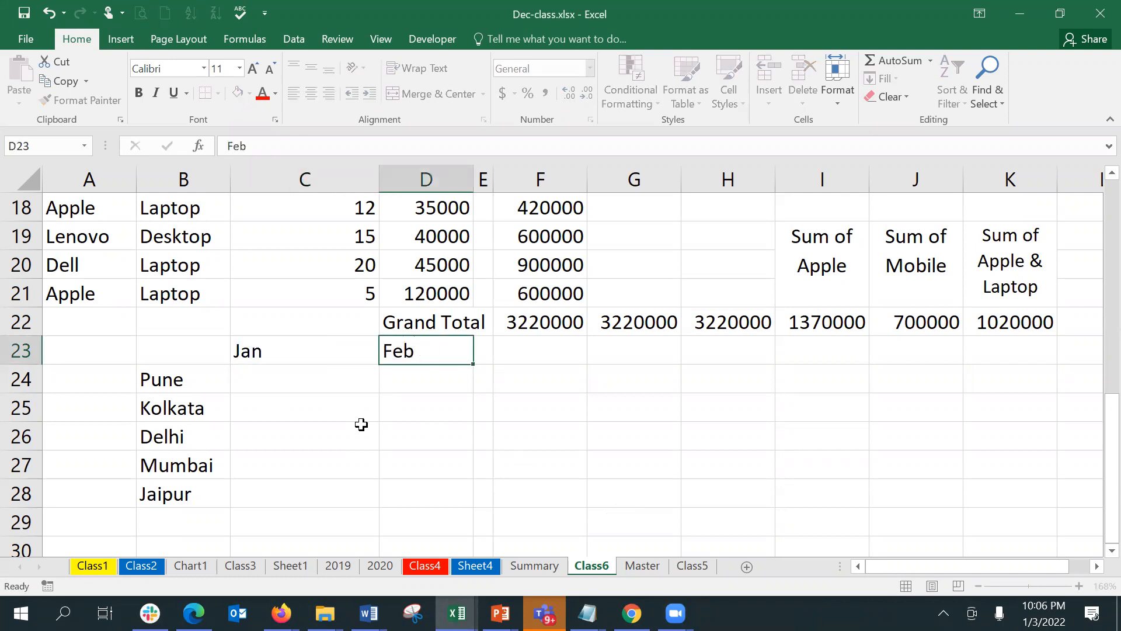
pyautogui.press('Tab')
pyautogui.write('Mar')
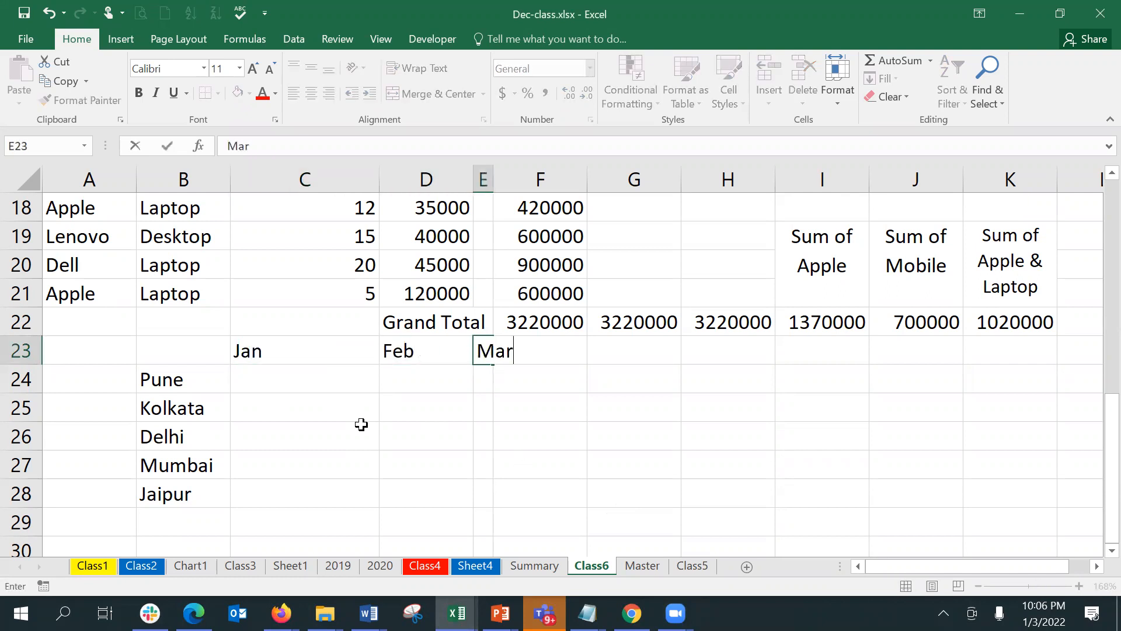
pyautogui.press('Tab')
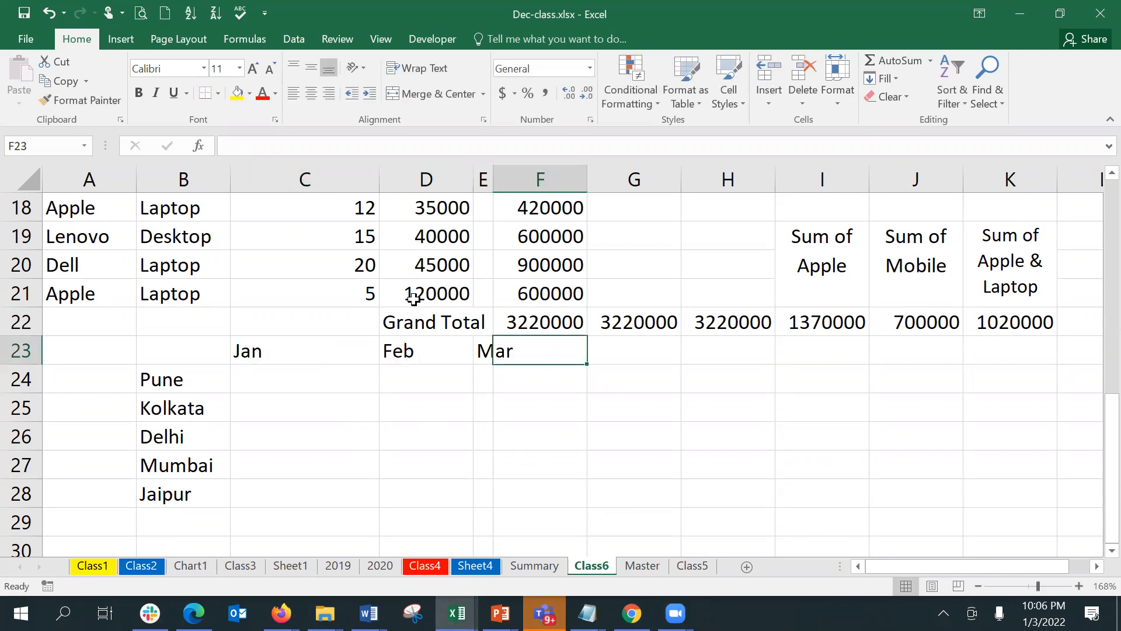
pyautogui.doubleClick(493, 179)
# Continue the month headers with Apr, May and June in F23:H23
pyautogui.write('Apr')
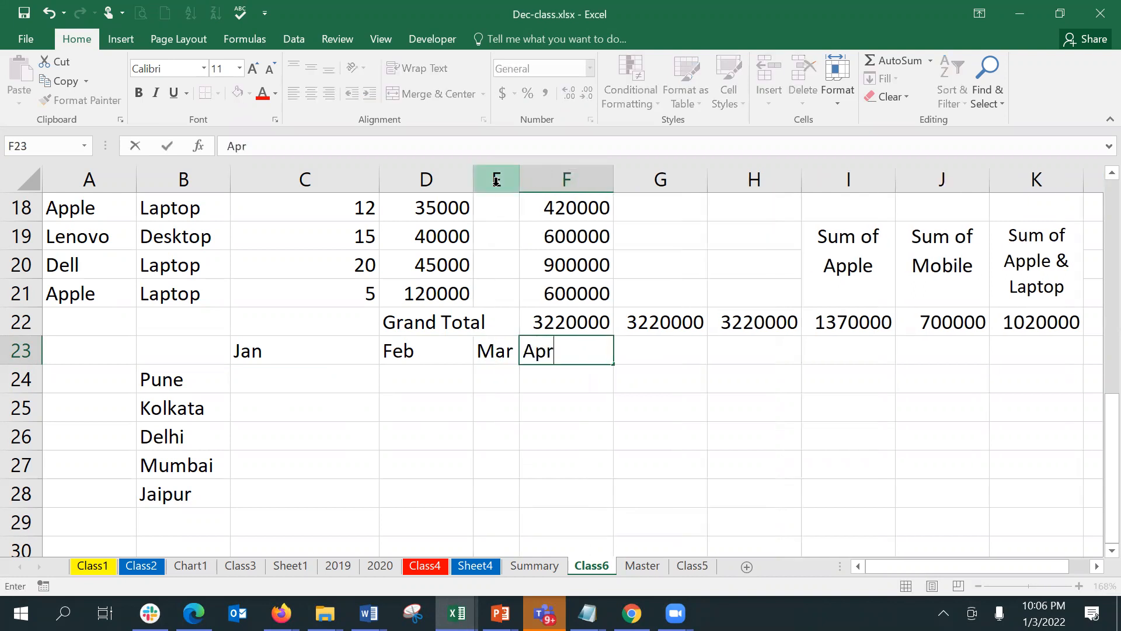
pyautogui.press('Tab')
pyautogui.write('MAy')
pyautogui.press('BackSpace')
pyautogui.press('BackSpace')
pyautogui.write('ay')
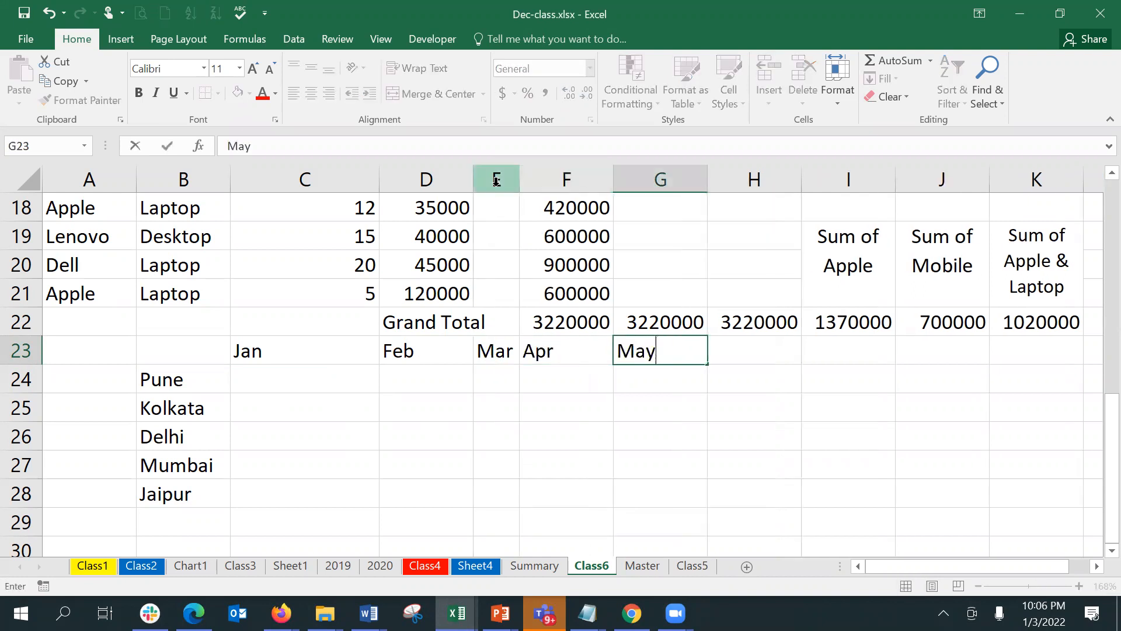
pyautogui.press('Tab')
pyautogui.write('June')
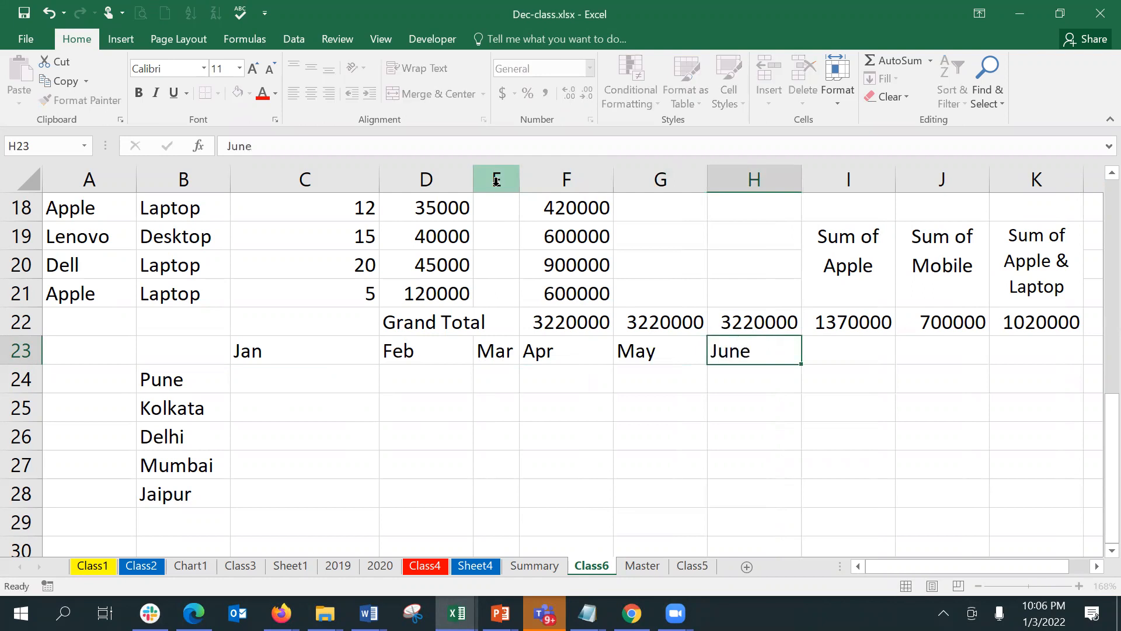
pyautogui.press('Return')
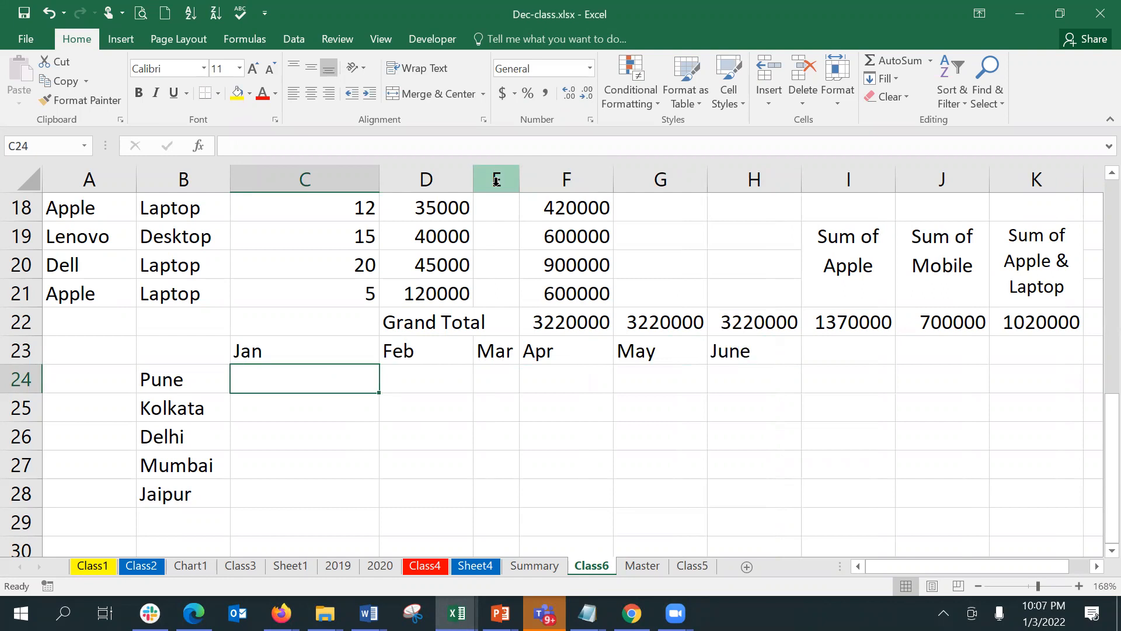
# Fill the Jan column in C24:C28 with 10, 11, 6, 19 and 5 for Pune through Jaipur
pyautogui.write('10')
pyautogui.press('Return')
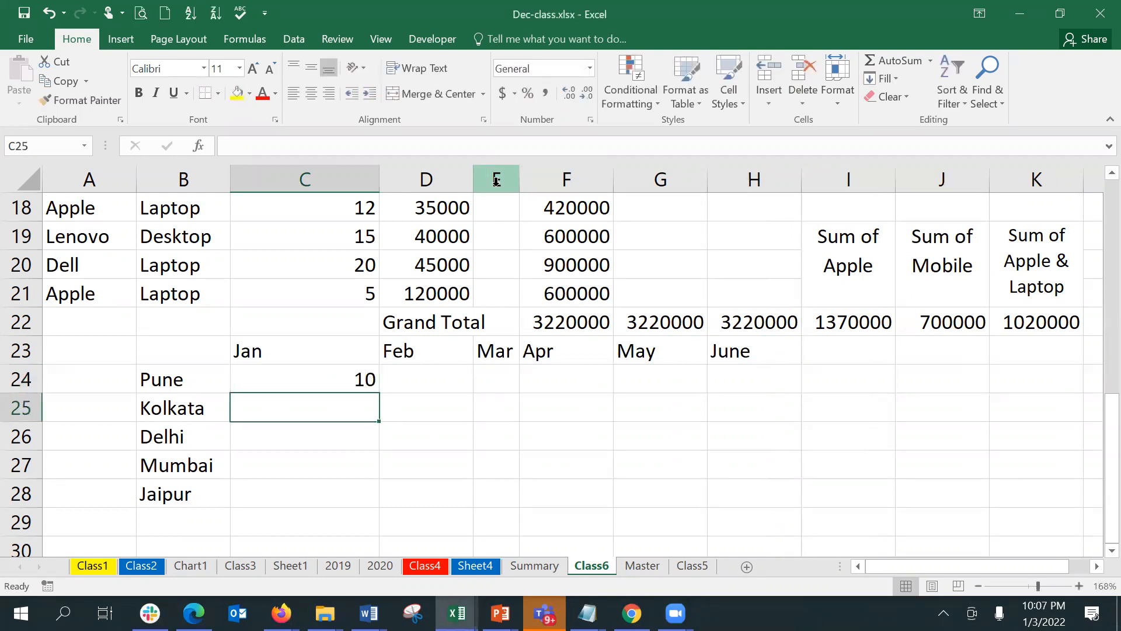
pyautogui.write('11')
pyautogui.press('Return')
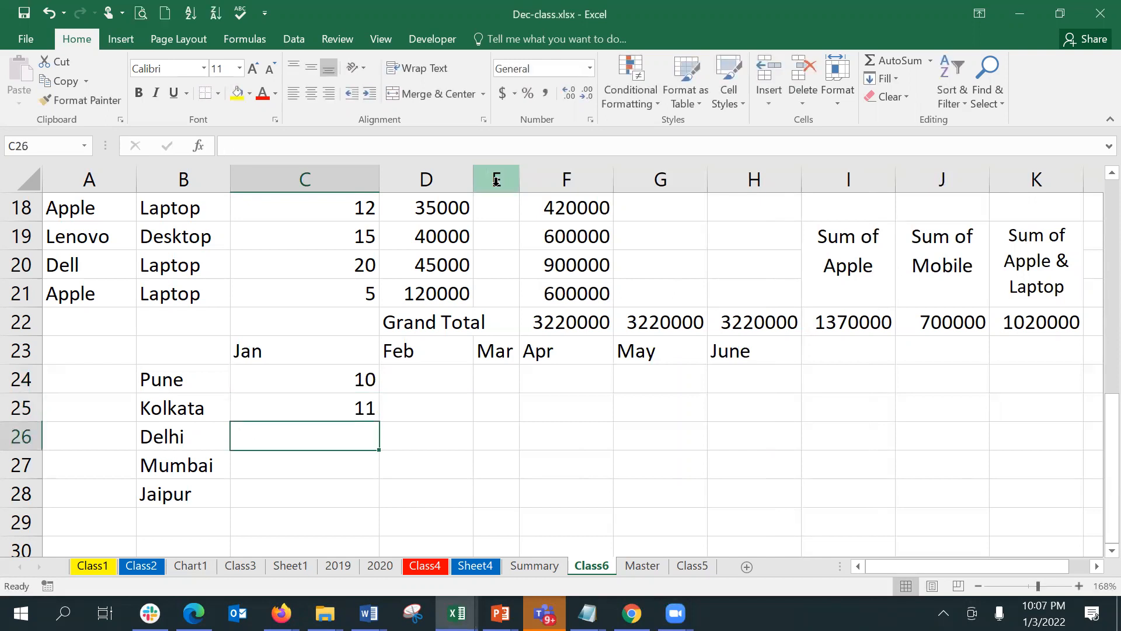
pyautogui.write('6')
pyautogui.press('Return')
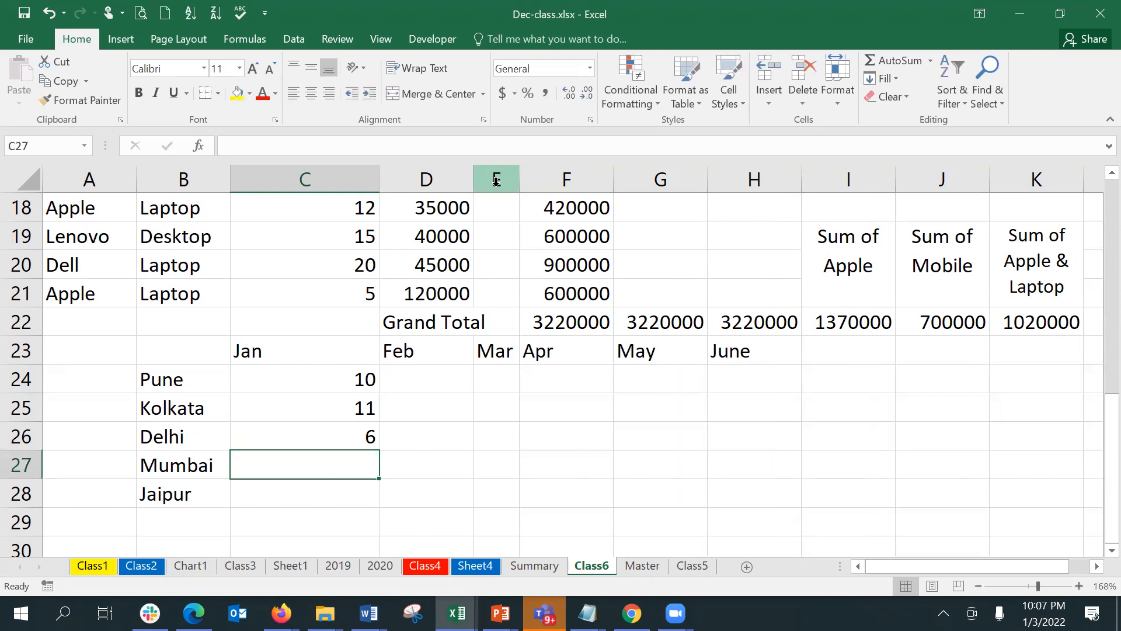
pyautogui.write('19')
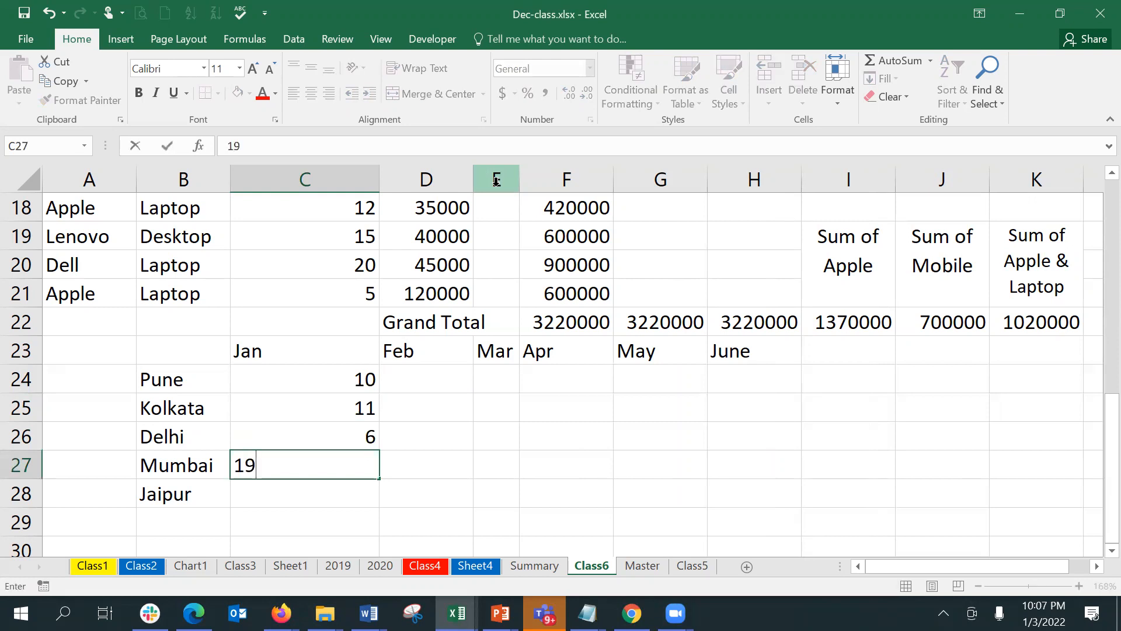
pyautogui.press('Return')
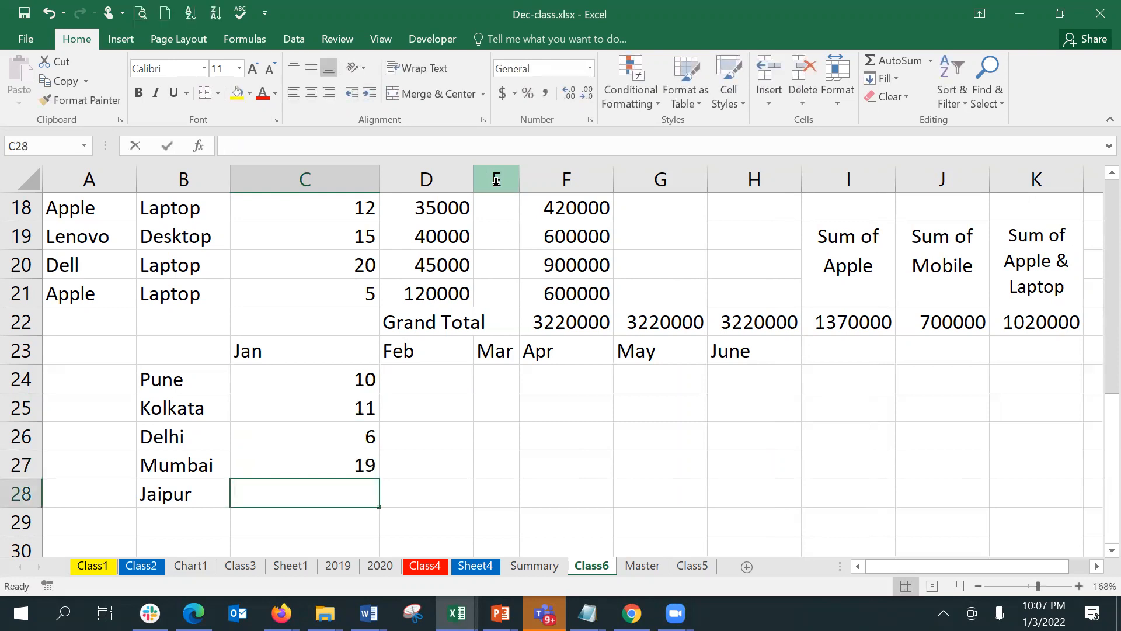
pyautogui.write('5')
pyautogui.hotkey('ctrl', 'Return')
# Fill C24:H28 across the rows with a linear series using a step value of 2
pyautogui.press('Up')
pyautogui.press('Up')
pyautogui.press('Up')
pyautogui.press('Up')
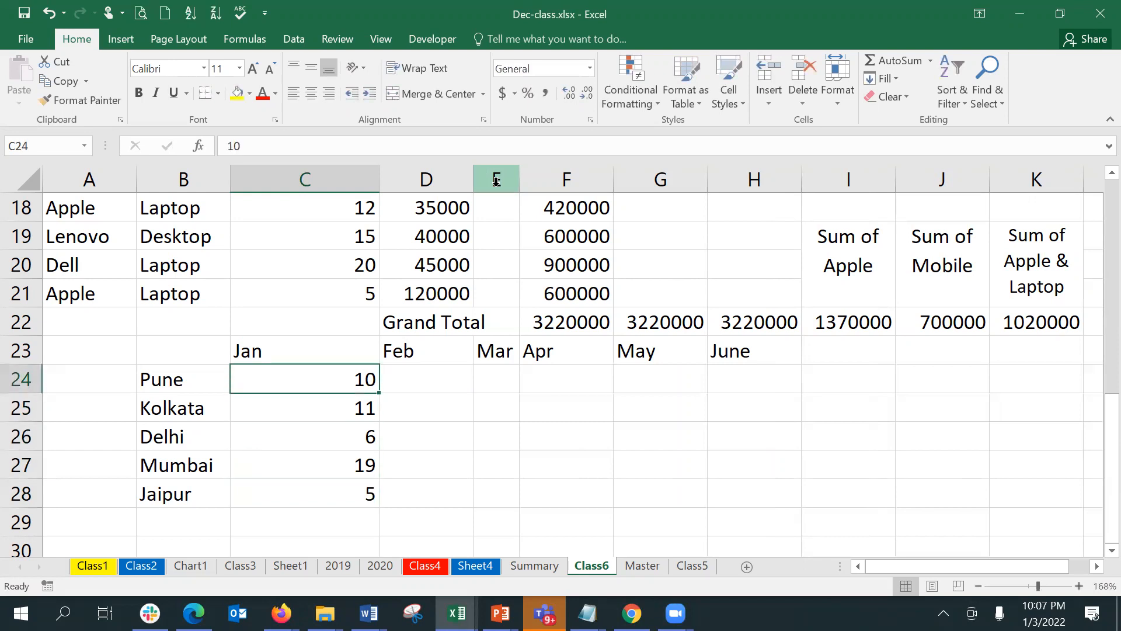
pyautogui.hotkey('shift', 'Down')
pyautogui.hotkey('shift', 'Down')
pyautogui.hotkey('shift', 'Down')
pyautogui.hotkey('shift', 'Down')
pyautogui.hotkey('shift', 'Right')
pyautogui.hotkey('shift', 'Right')
pyautogui.hotkey('shift', 'Right')
pyautogui.hotkey('shift', 'Right')
pyautogui.hotkey('shift', 'Right')
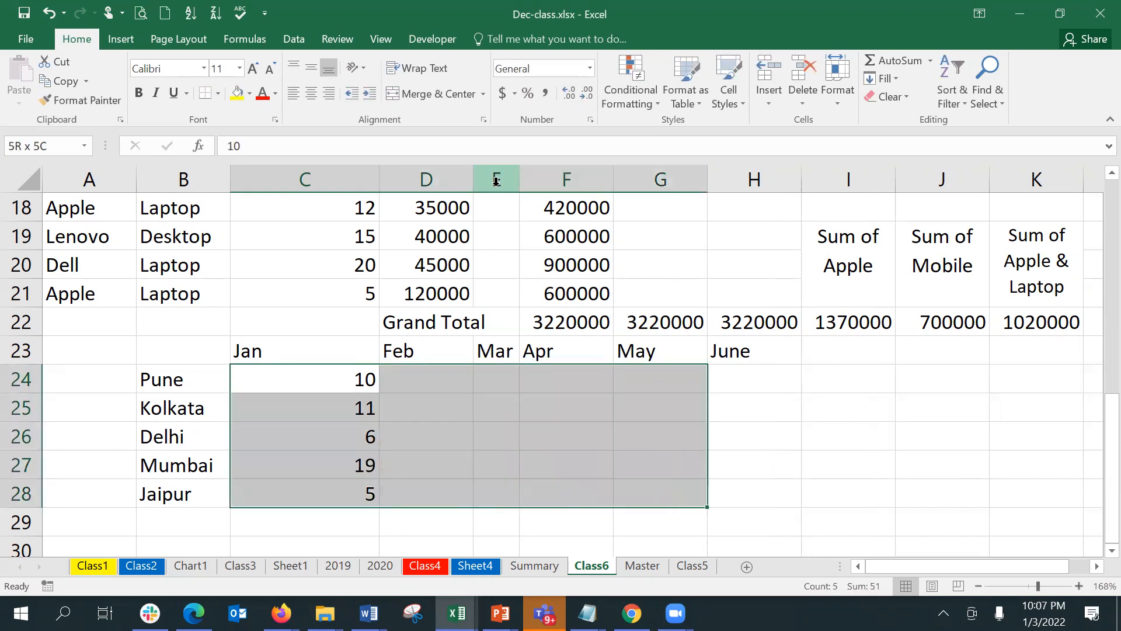
pyautogui.click(898, 79)
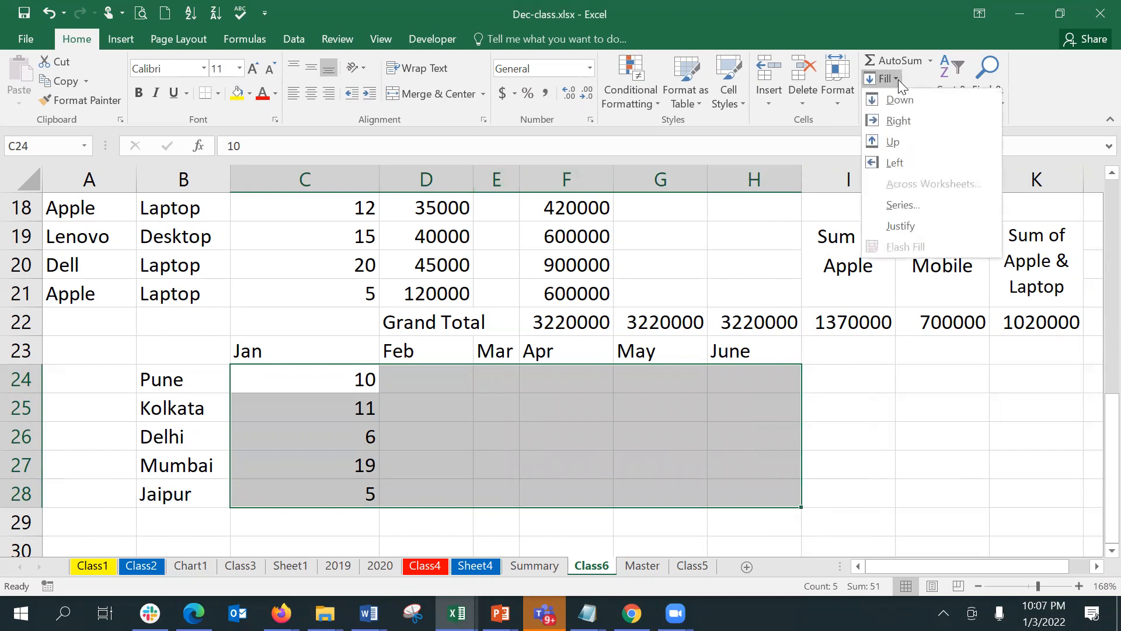
pyautogui.click(930, 206)
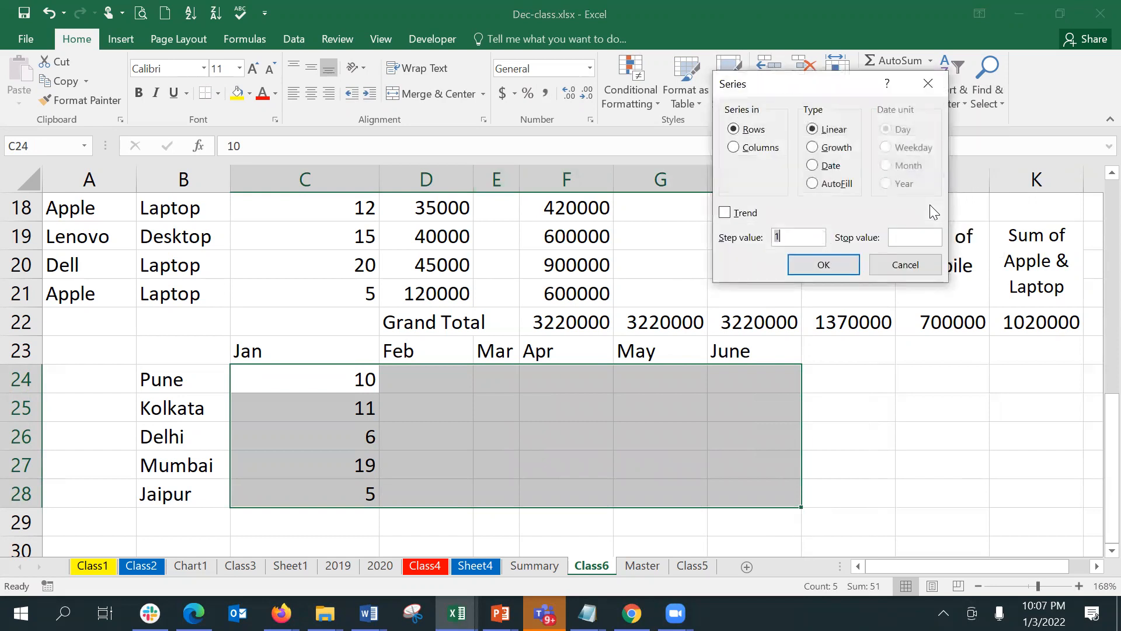
pyautogui.write('2')
pyautogui.press('Return')
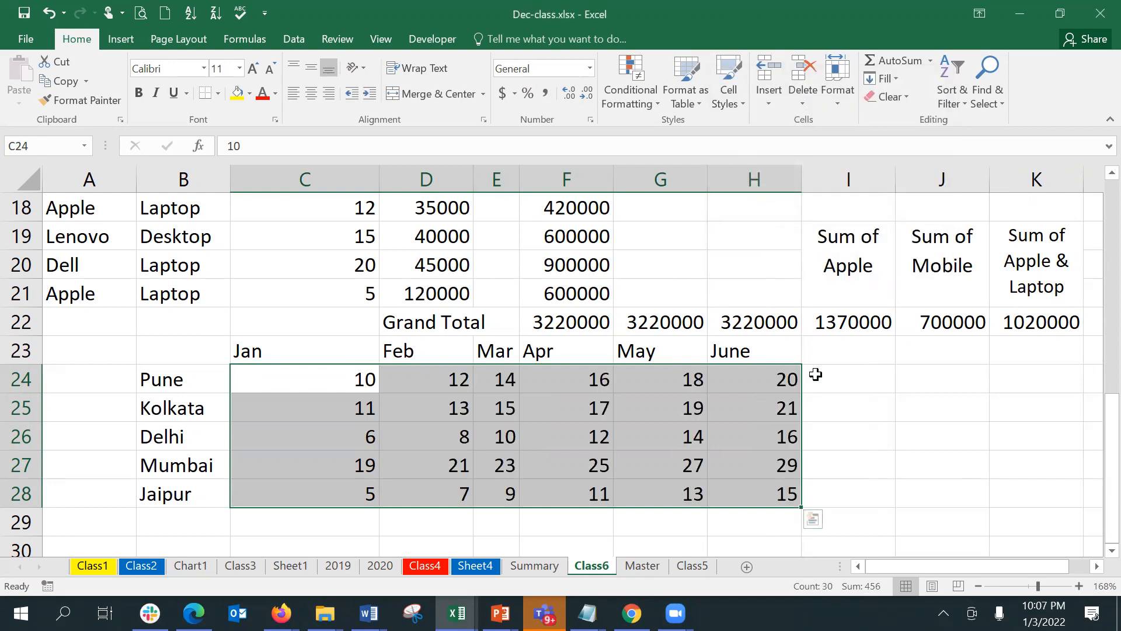
# Enter the headers City, Month and Temp in B30:D30 below the city-by-month table
pyautogui.click(841, 426)
pyautogui.moveTo(1107, 421); pyautogui.dragTo(1107, 453)
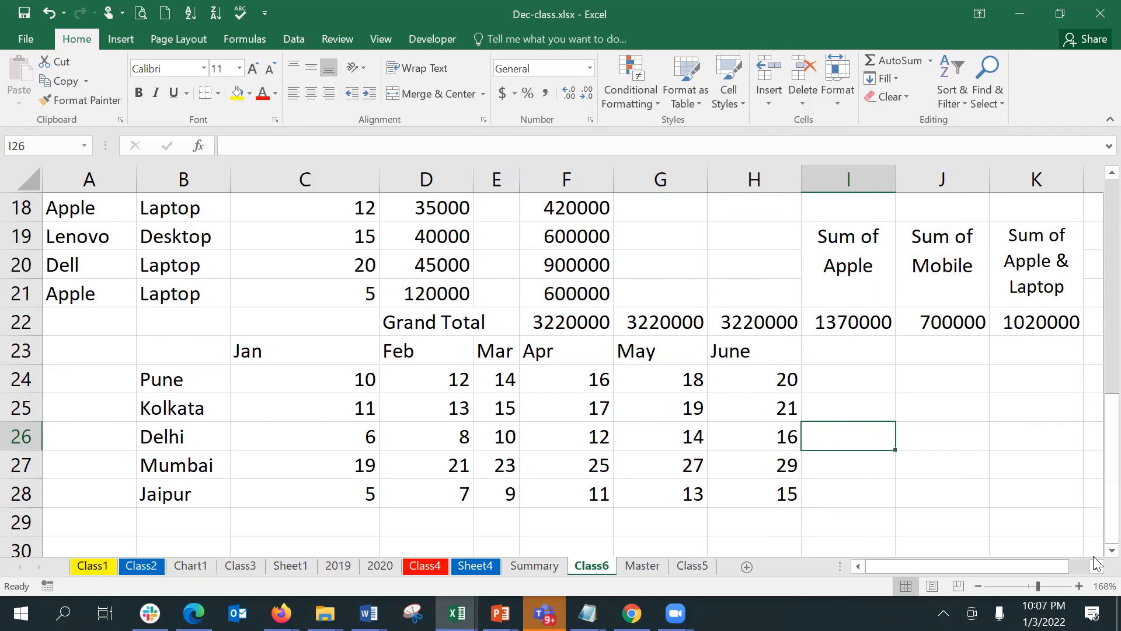
pyautogui.scroll(-2, 1096, 560)
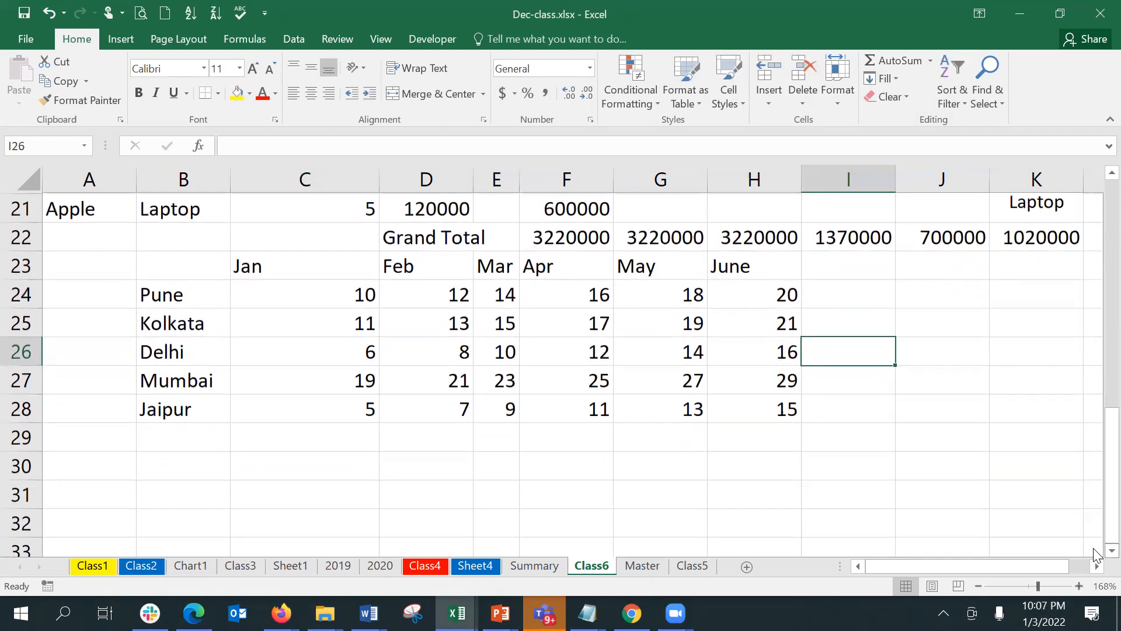
pyautogui.scroll(-1, 1097, 555)
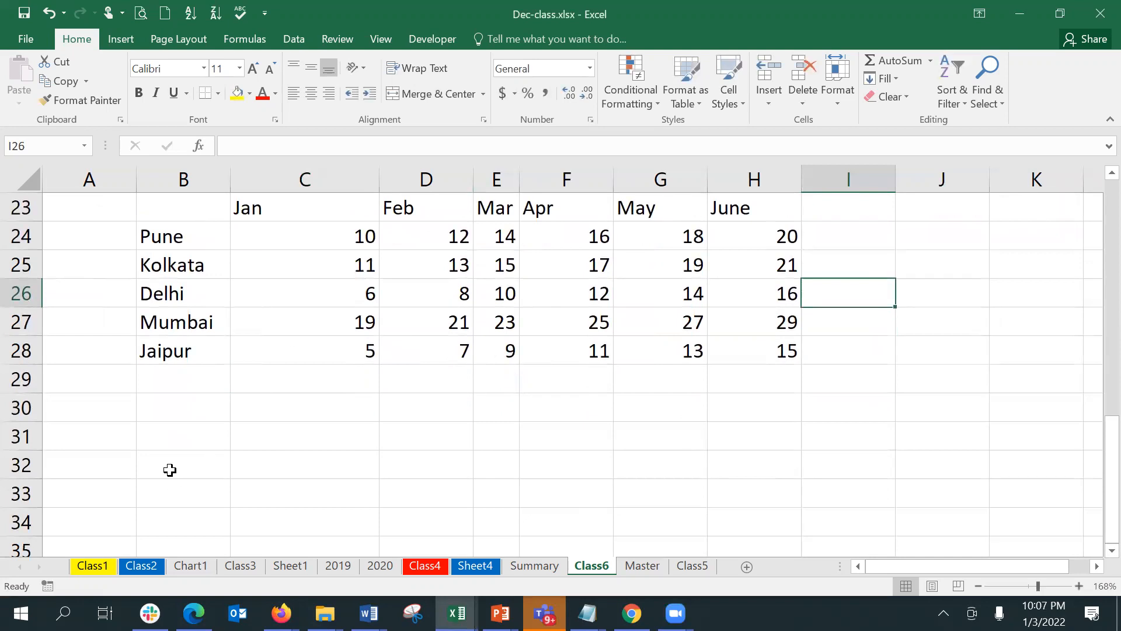
pyautogui.click(212, 414)
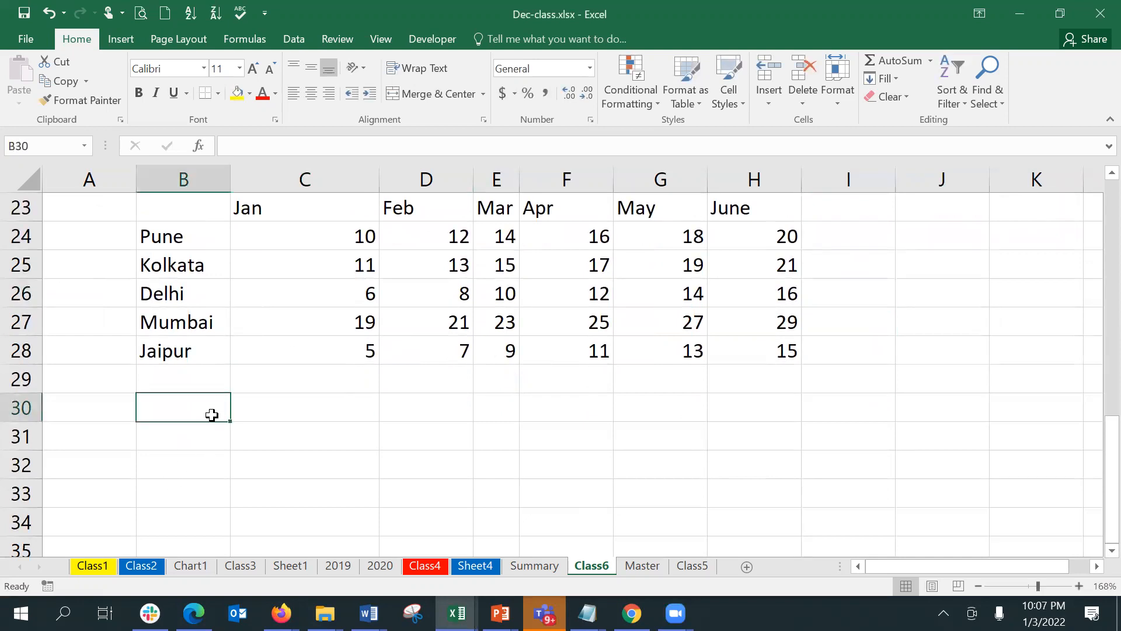
pyautogui.write('City')
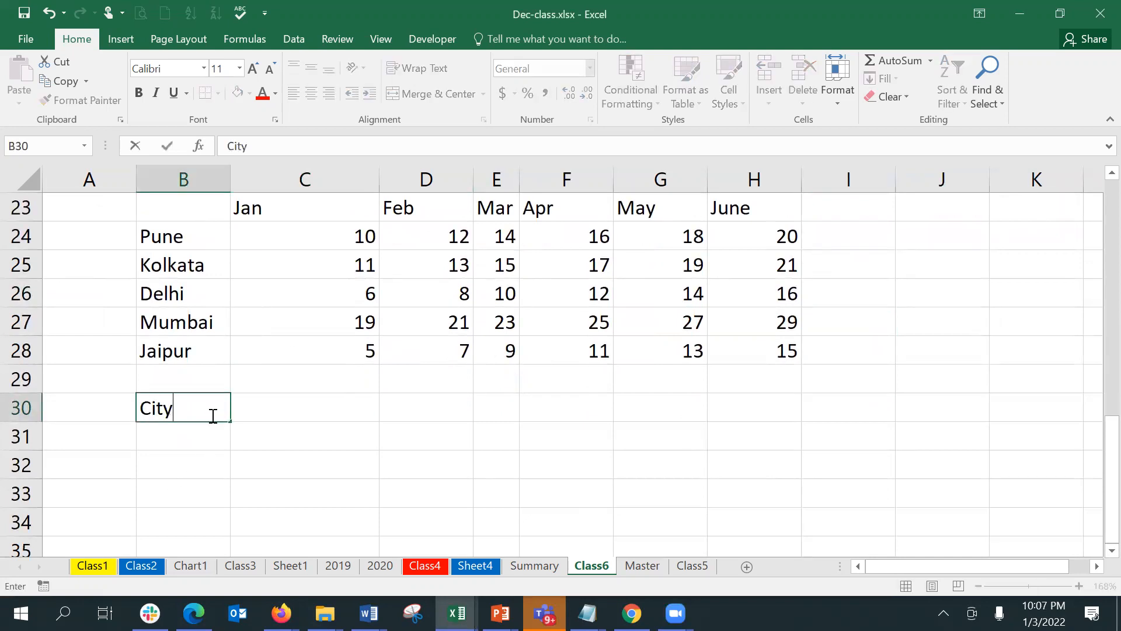
pyautogui.press('Return')
pyautogui.press('Up')
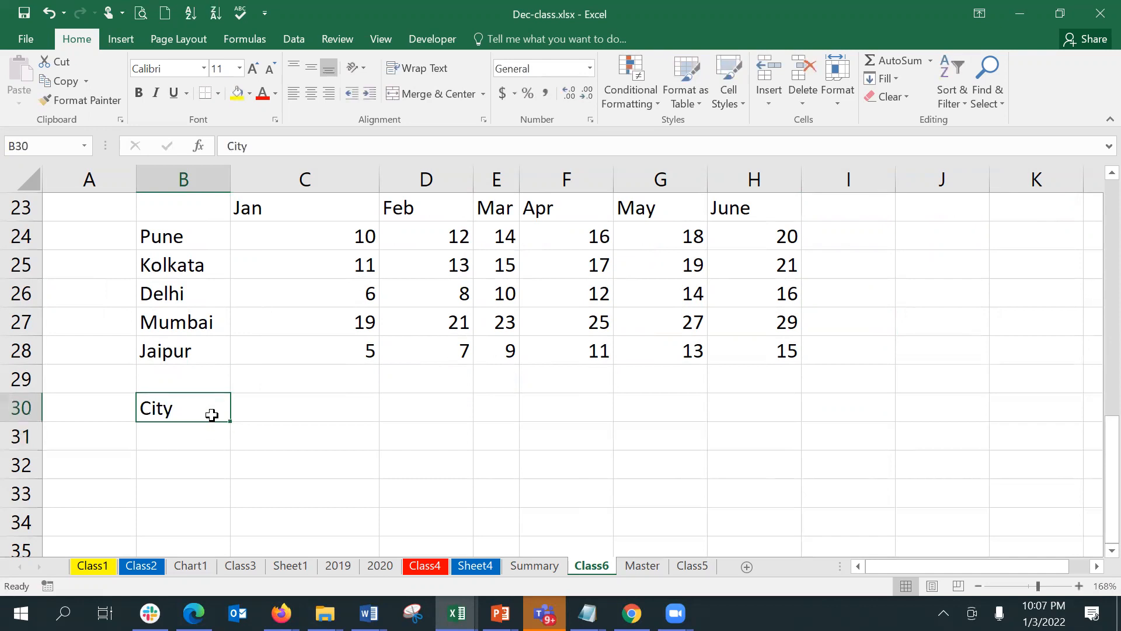
pyautogui.press('Right')
pyautogui.write('Month')
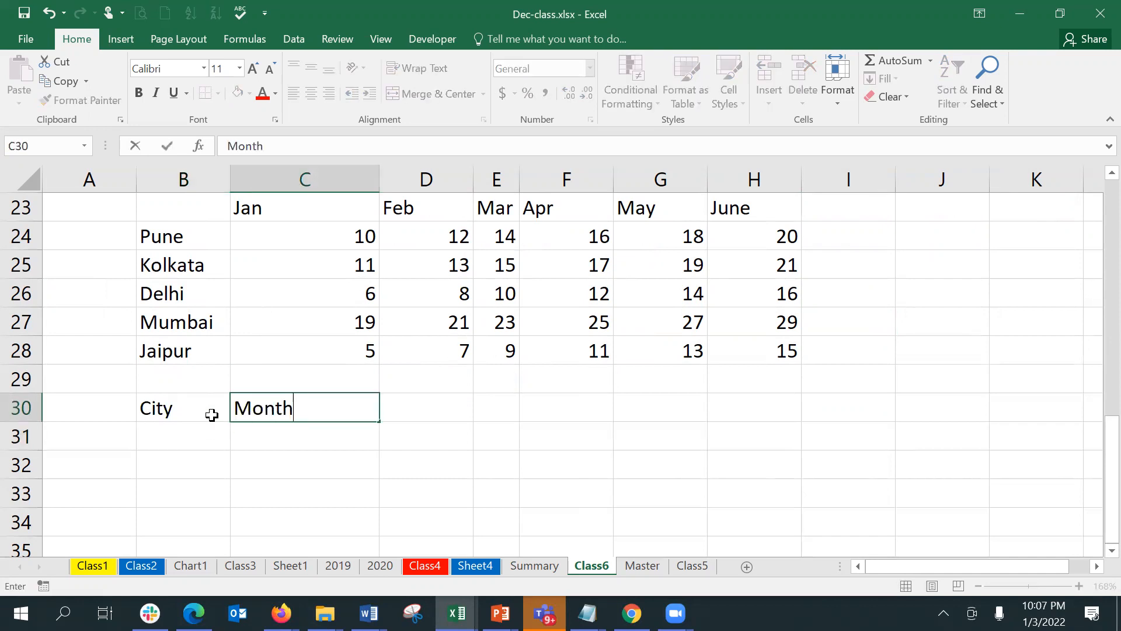
pyautogui.press('Tab')
pyautogui.write('Temp')
pyautogui.press('Return')
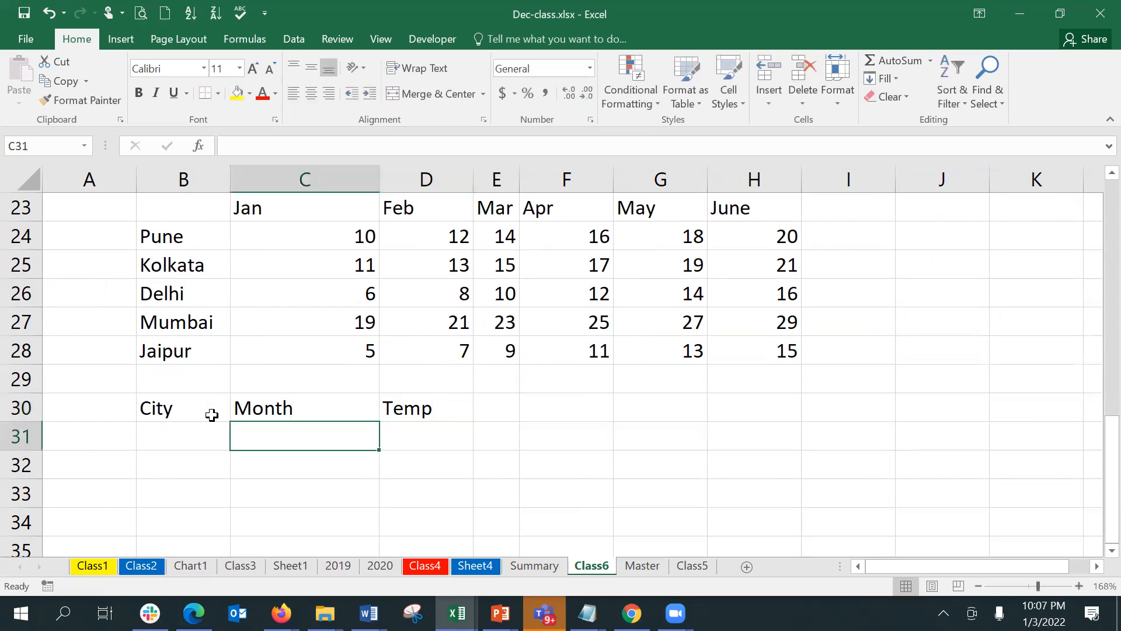
# Enter Delhi as the city in B31 and Mar as the month in C31
pyautogui.press('Left')
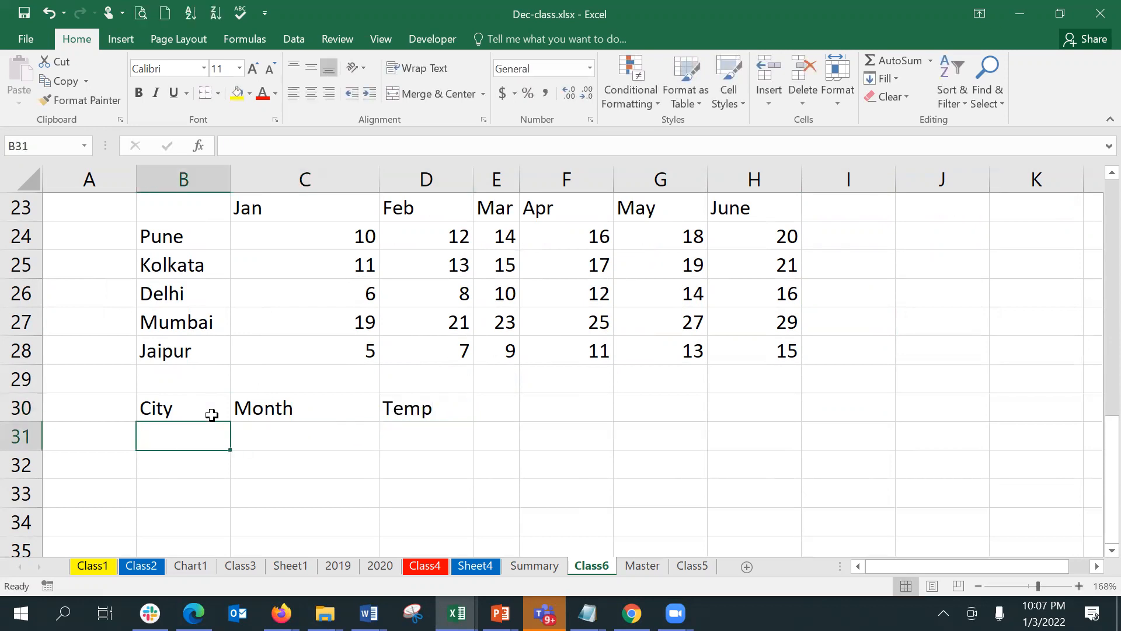
pyautogui.write('Delhi')
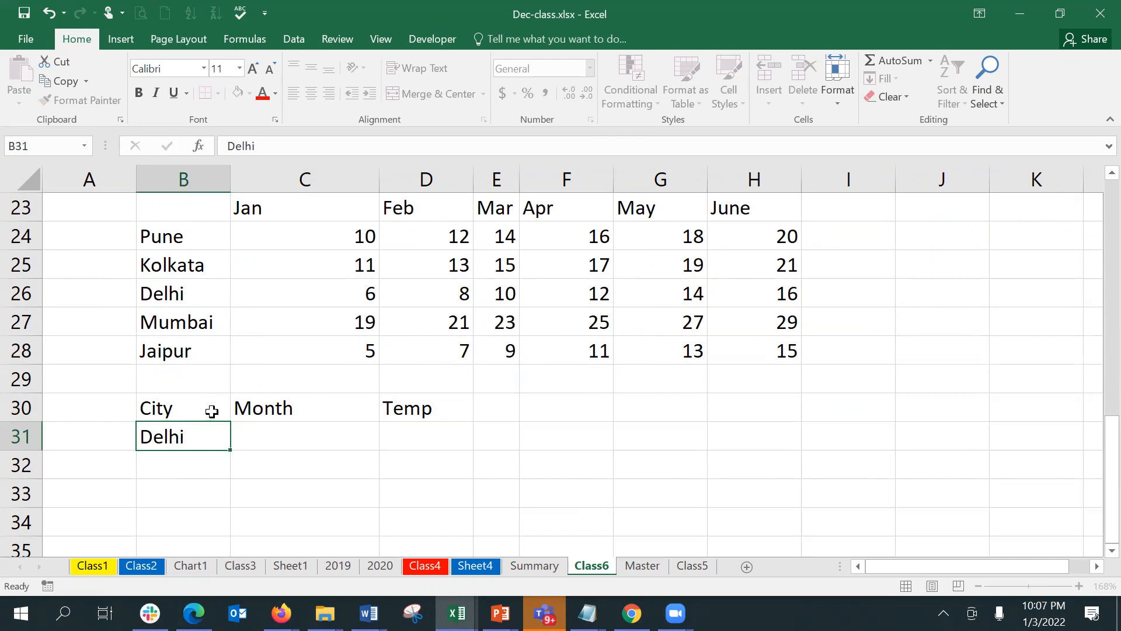
pyautogui.press('Tab')
pyautogui.write('Mar')
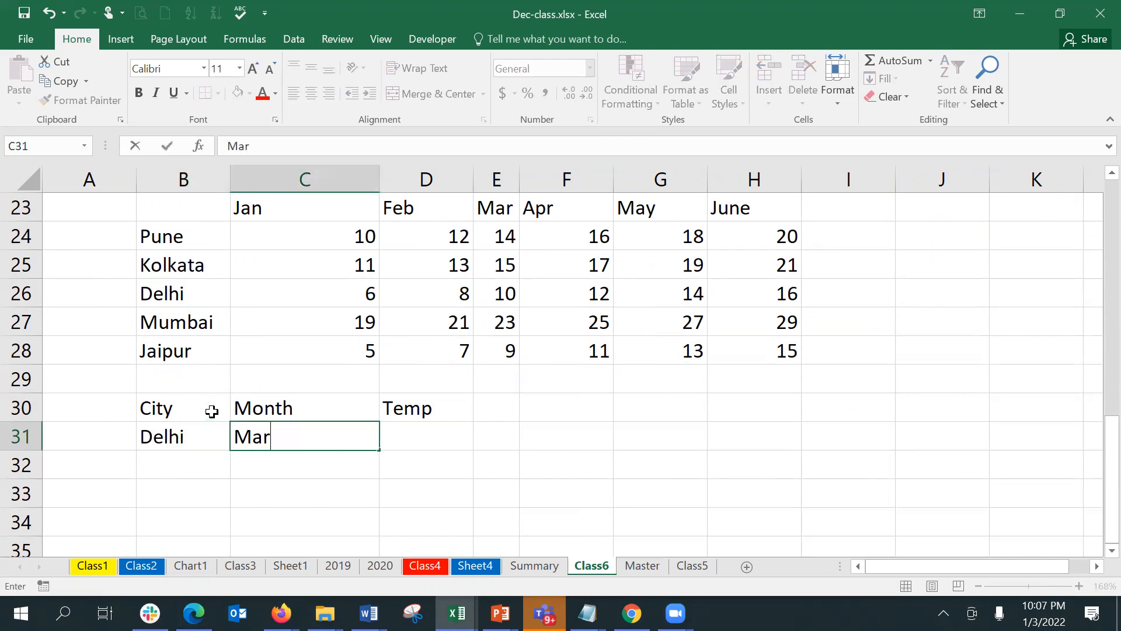
pyautogui.press('Tab')
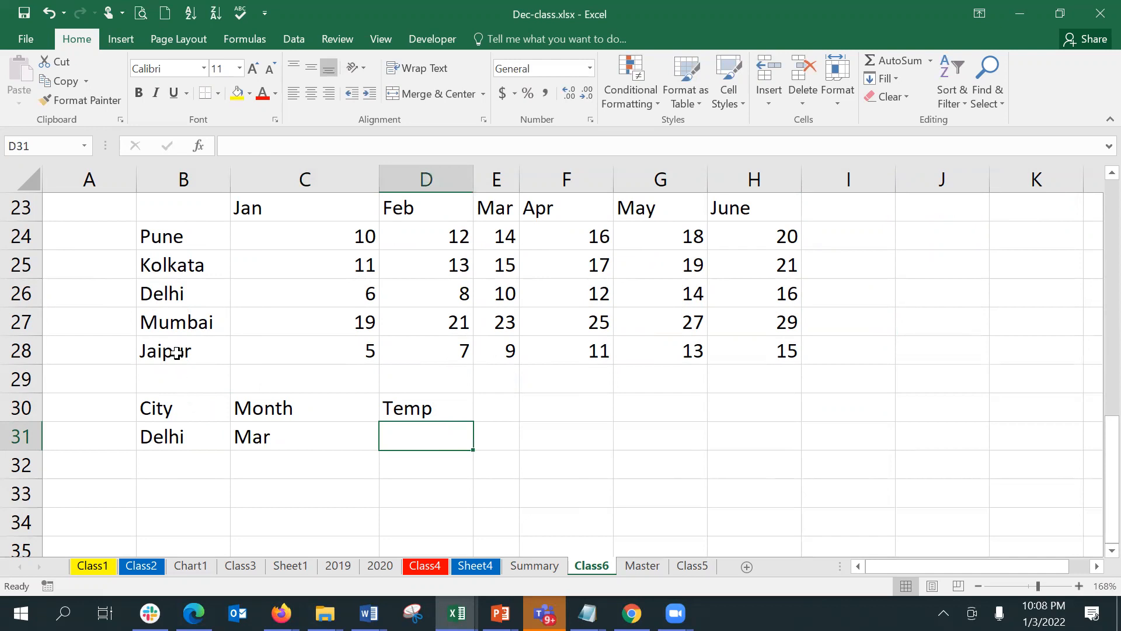
# Look up Delhi's Mar value in the table and enter 10 under Temp in D31
pyautogui.click(177, 294)
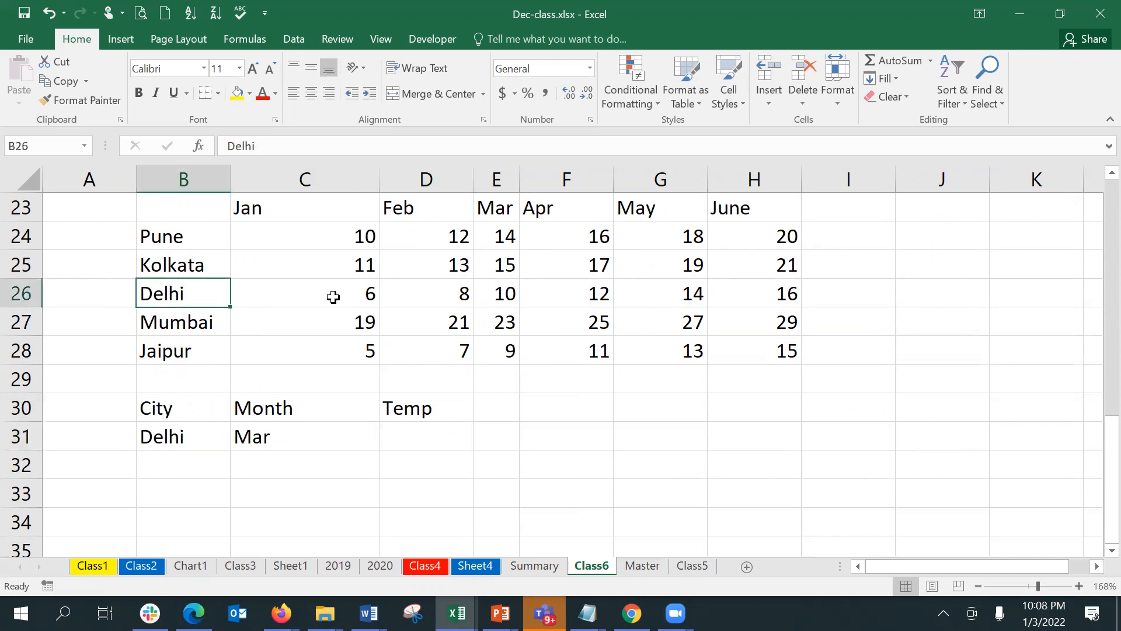
pyautogui.click(507, 292)
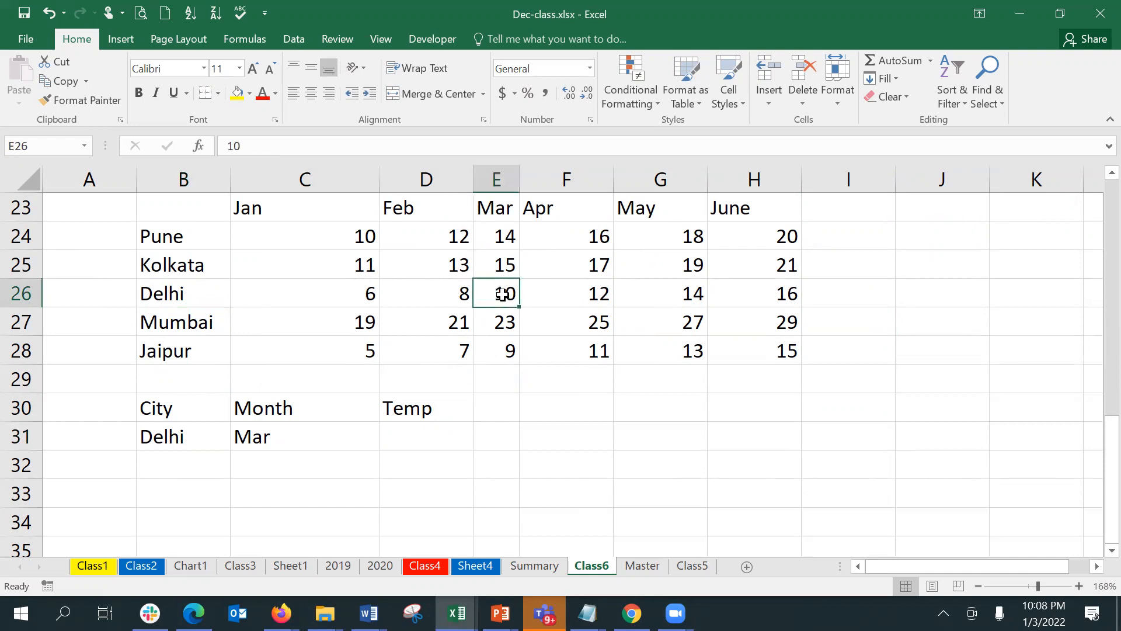
pyautogui.click(449, 437)
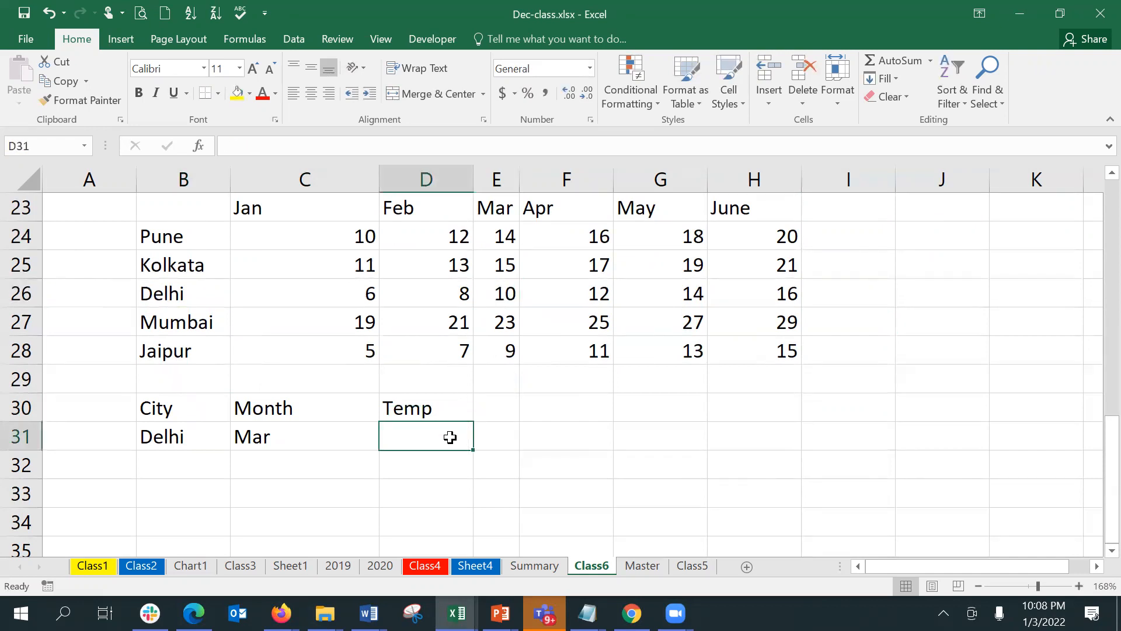
pyautogui.write('10')
pyautogui.press('Return')
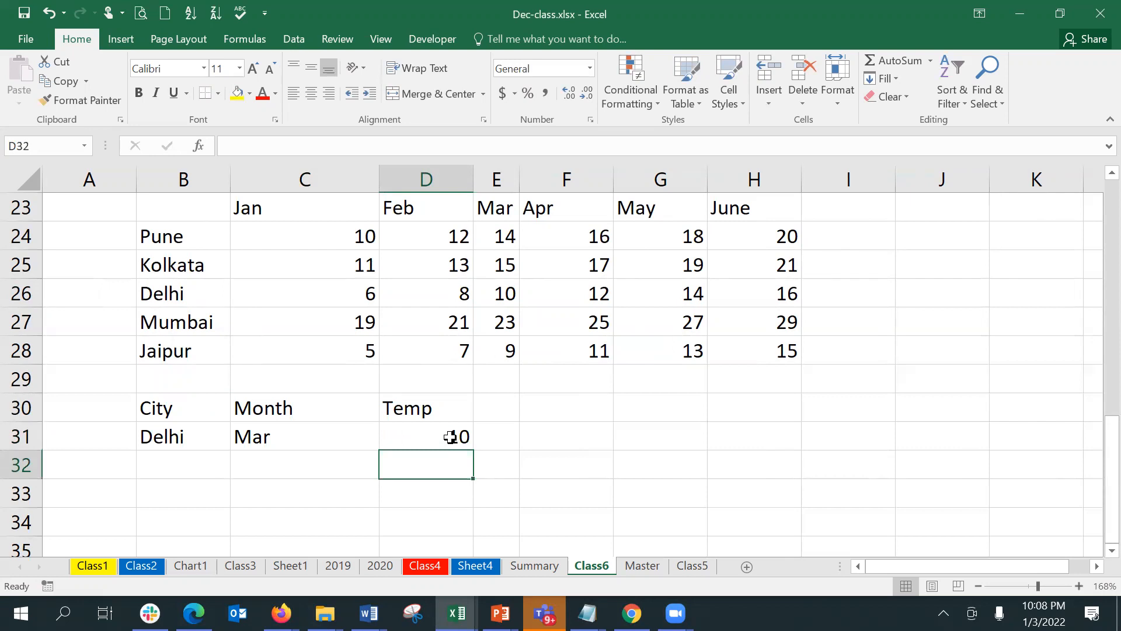
# Add the header Formula in E30 and widen column E to fit it
pyautogui.click(489, 414)
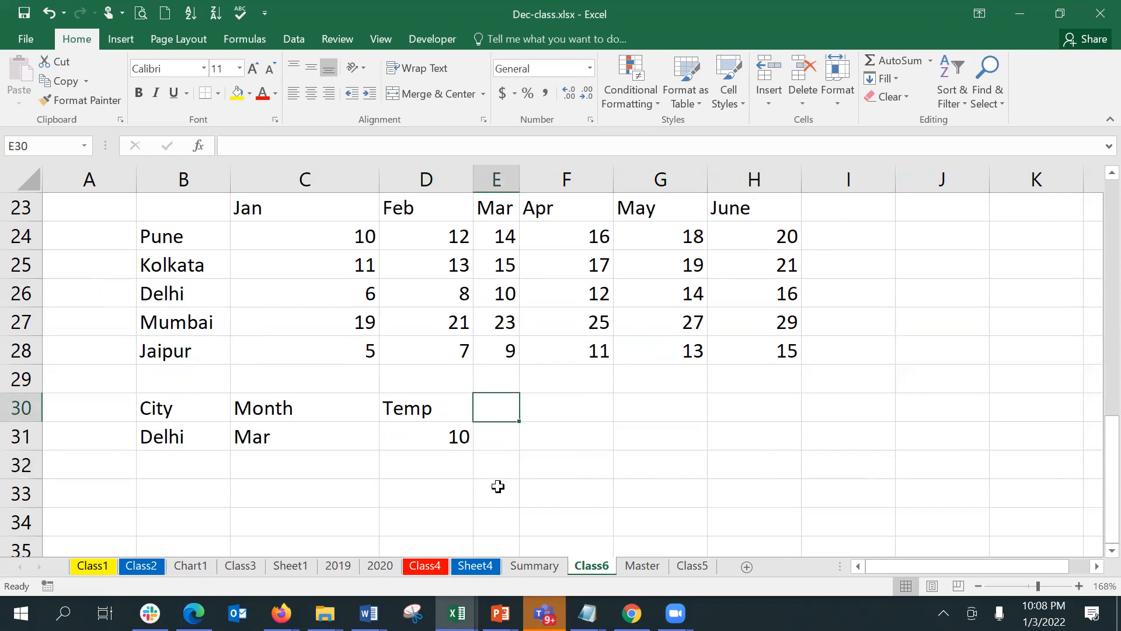
pyautogui.write('Formula')
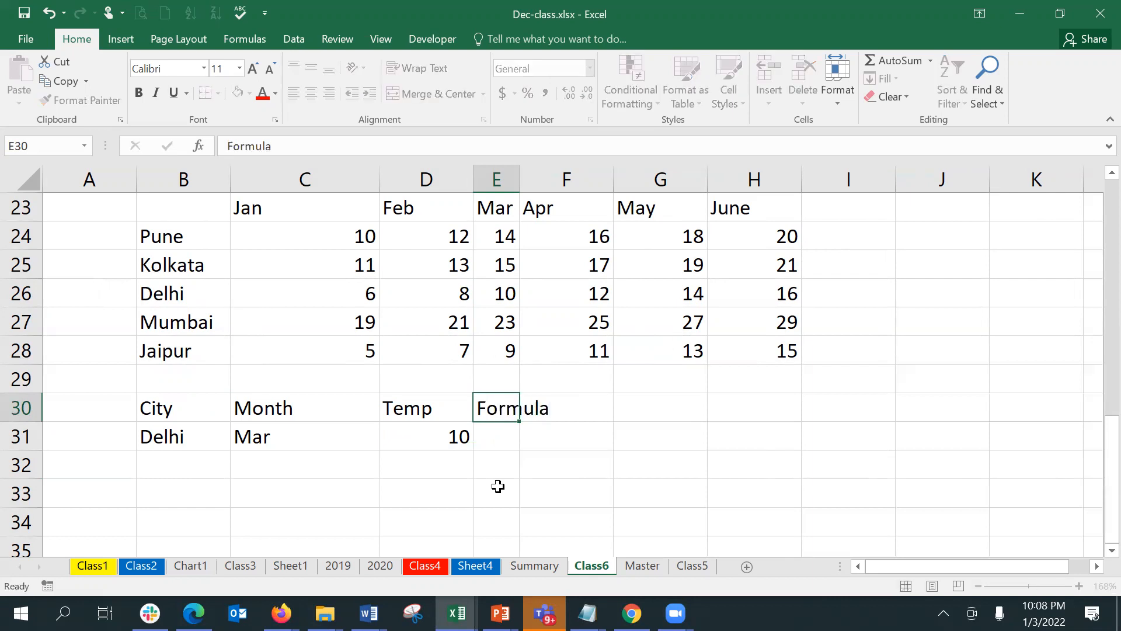
pyautogui.press('Return')
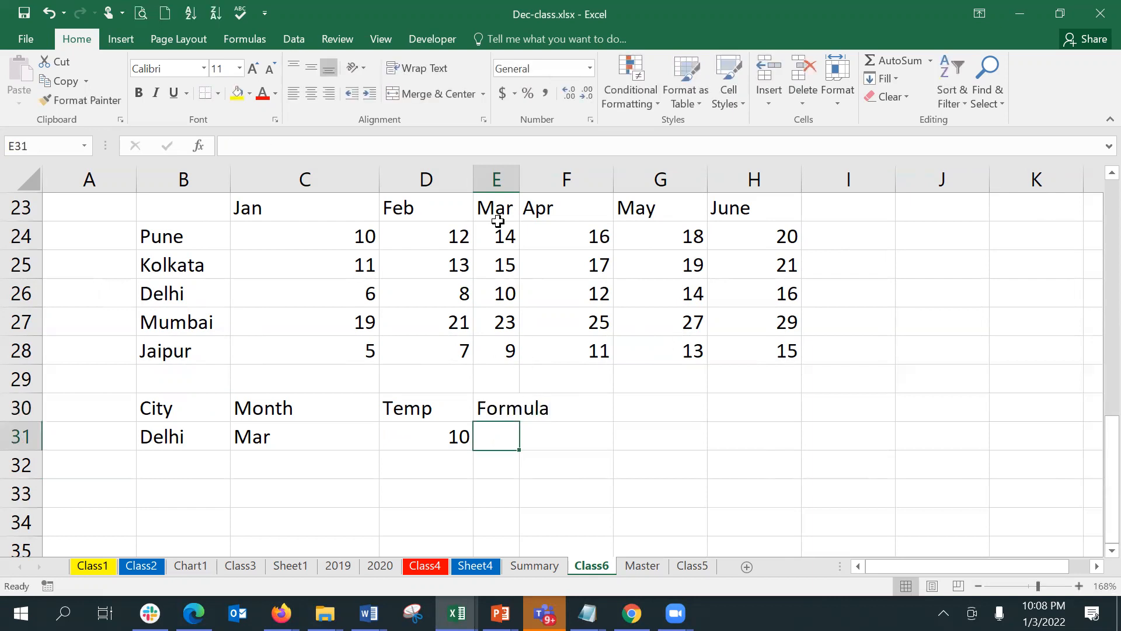
pyautogui.moveTo(517, 179); pyautogui.dragTo(572, 185)
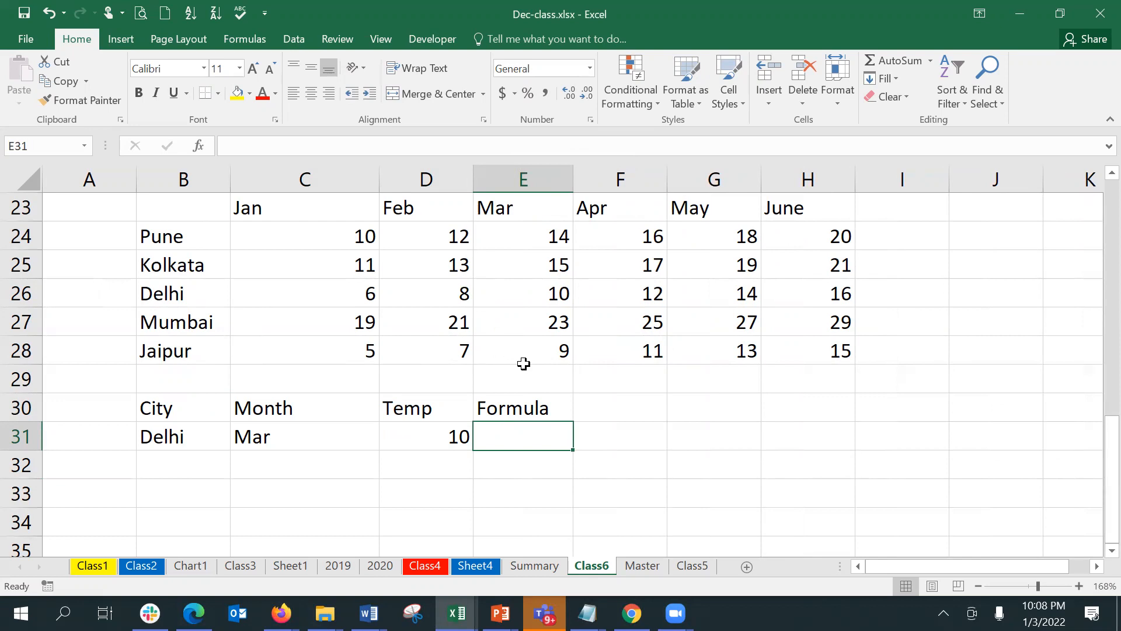
# Enter =VLOOKUP(B31,B24:H28,4,FALSE) in E31 to retrieve the Mar value for the city in B31
pyautogui.write('v')
pyautogui.press('BackSpace')
pyautogui.write('=vlo')
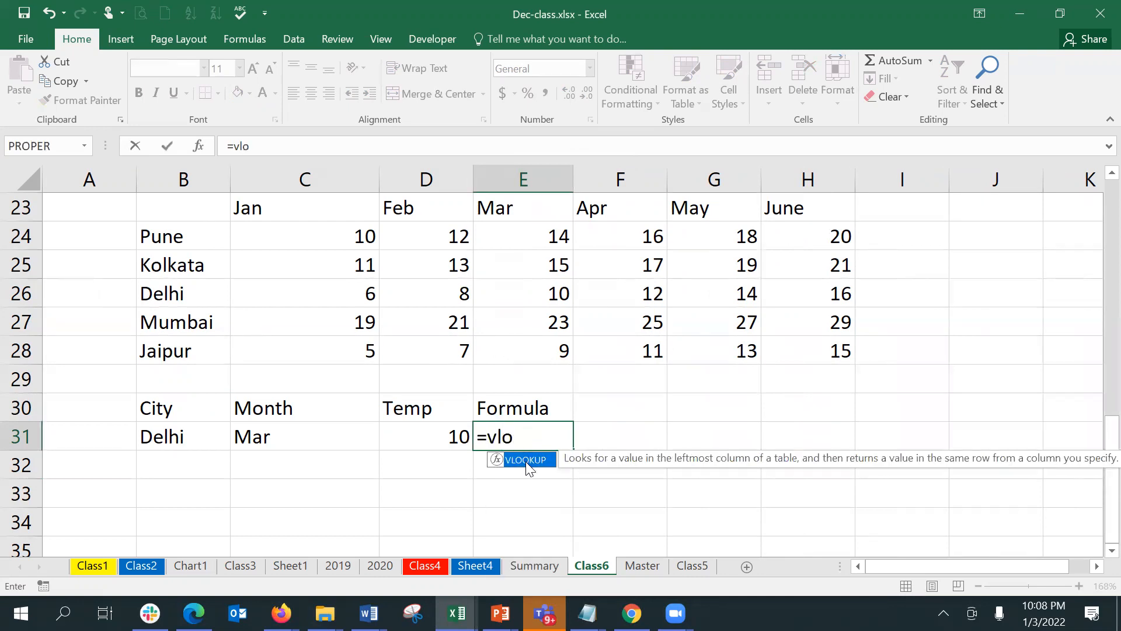
pyautogui.doubleClick(526, 461)
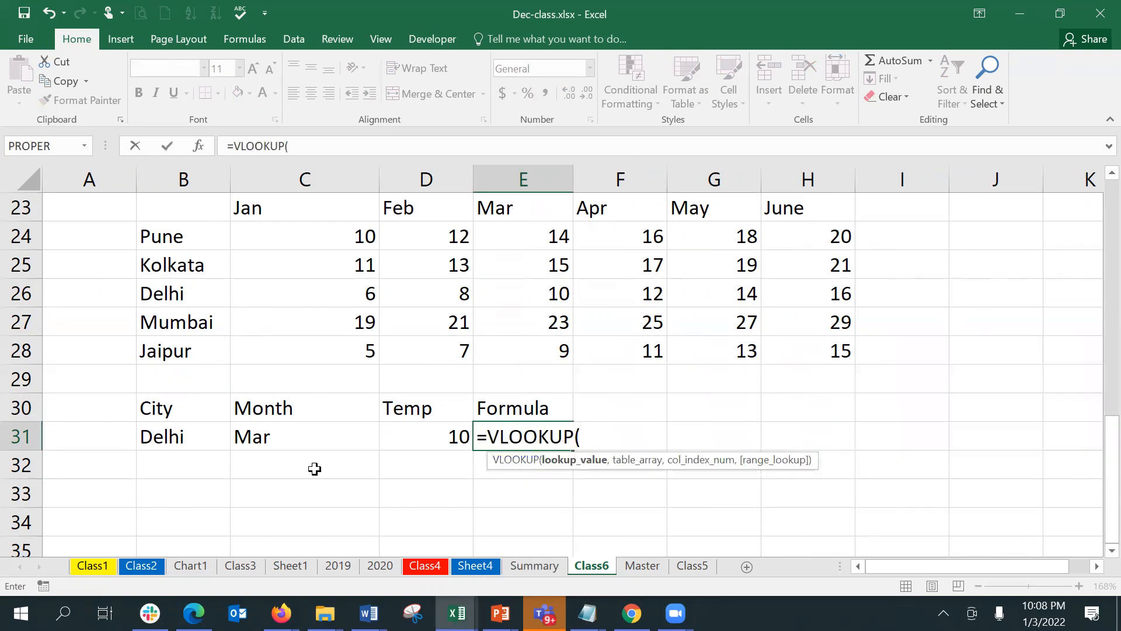
pyautogui.click(171, 442)
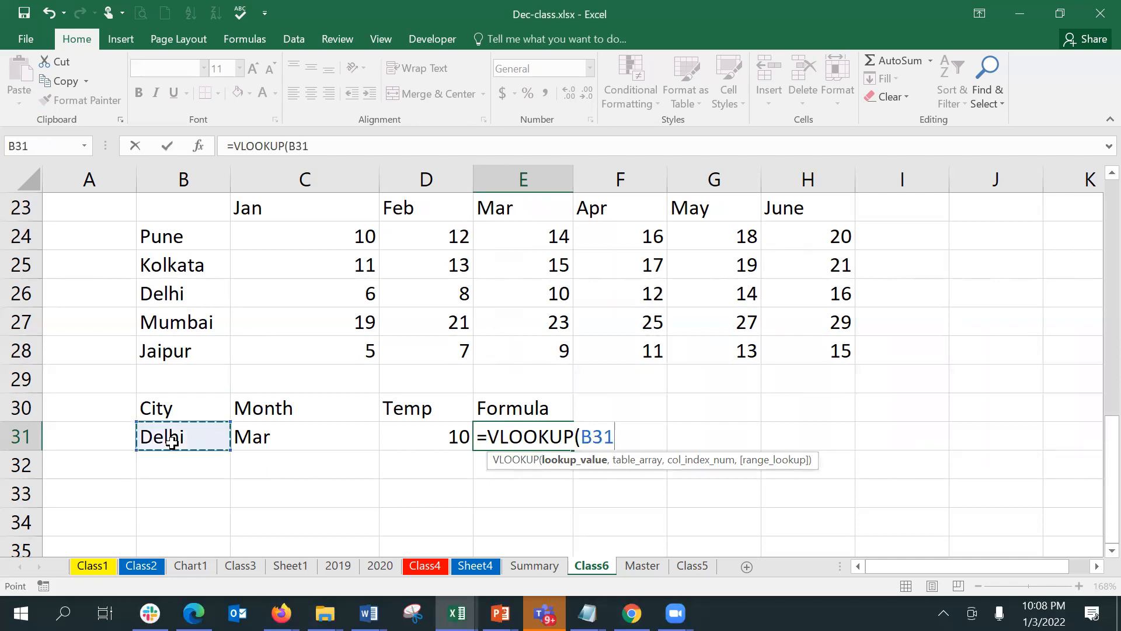
pyautogui.write(',')
pyautogui.moveTo(176, 229); pyautogui.dragTo(780, 345)
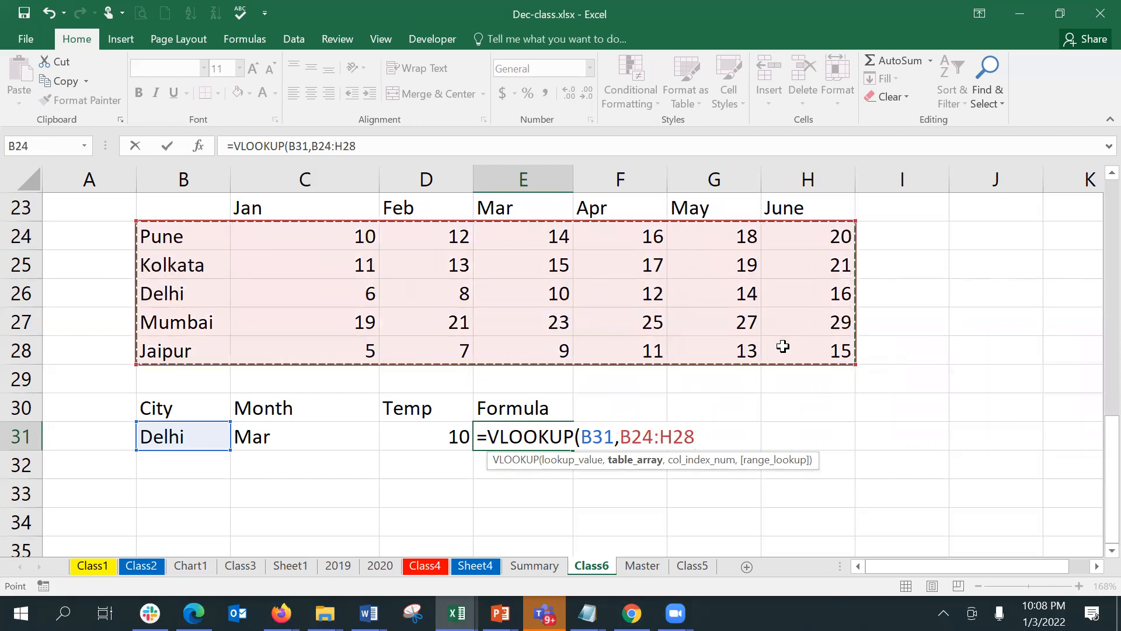
pyautogui.write(',')
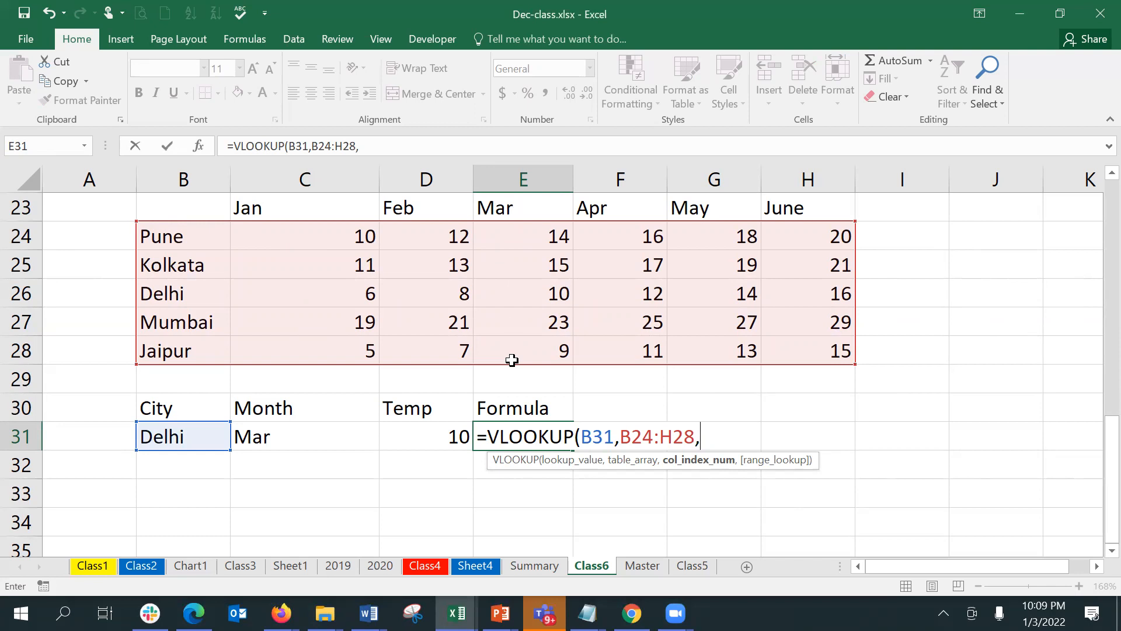
pyautogui.write('4,')
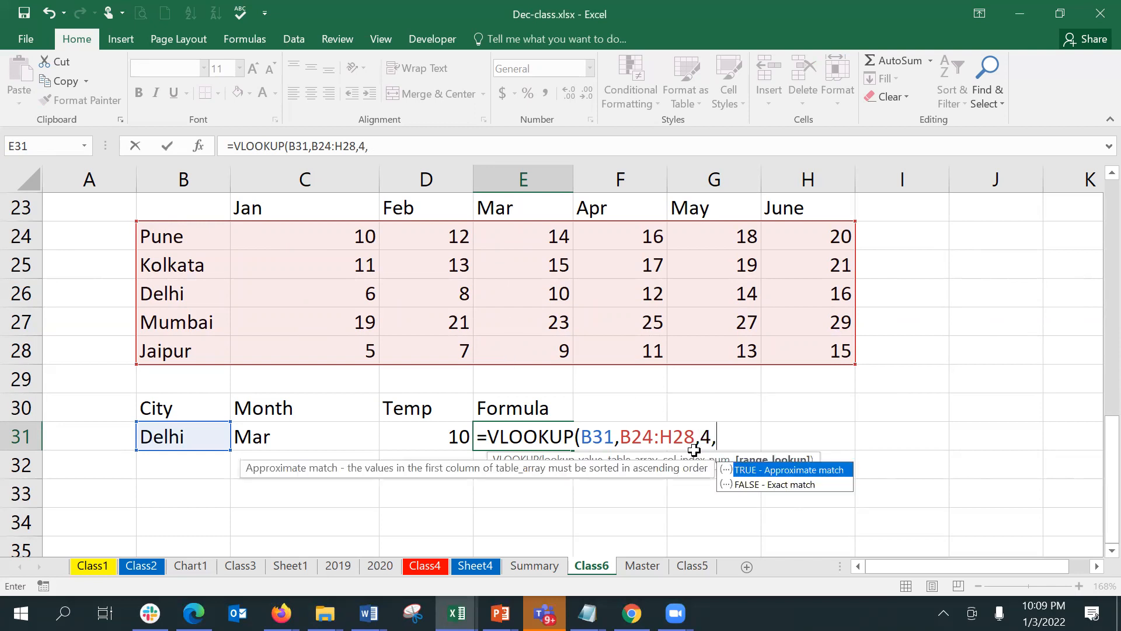
pyautogui.doubleClick(745, 485)
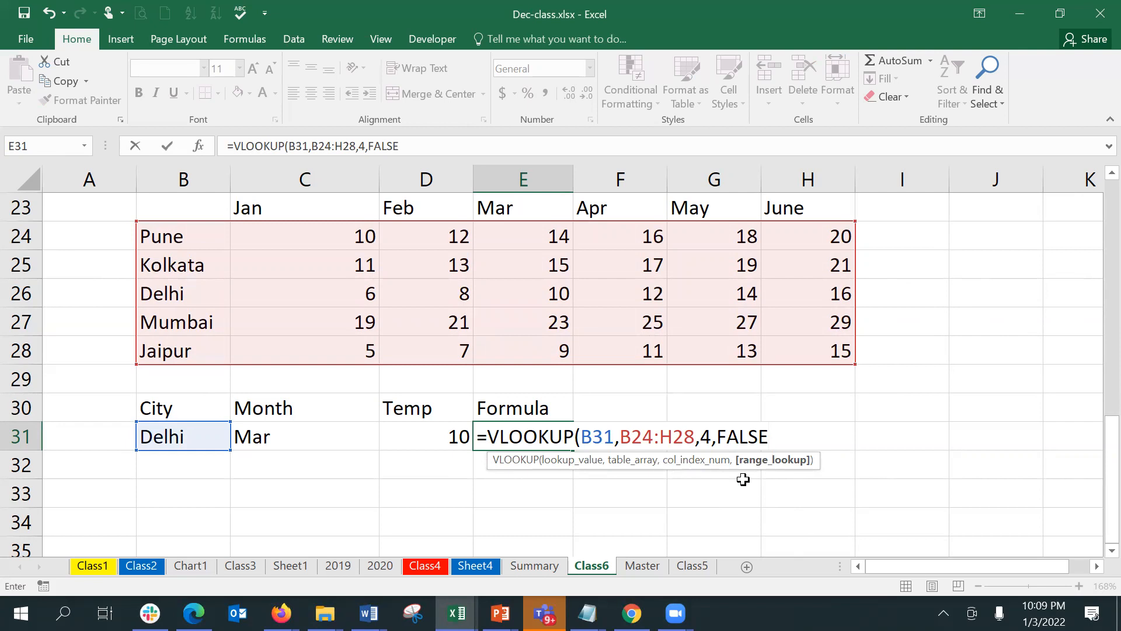
pyautogui.write(')')
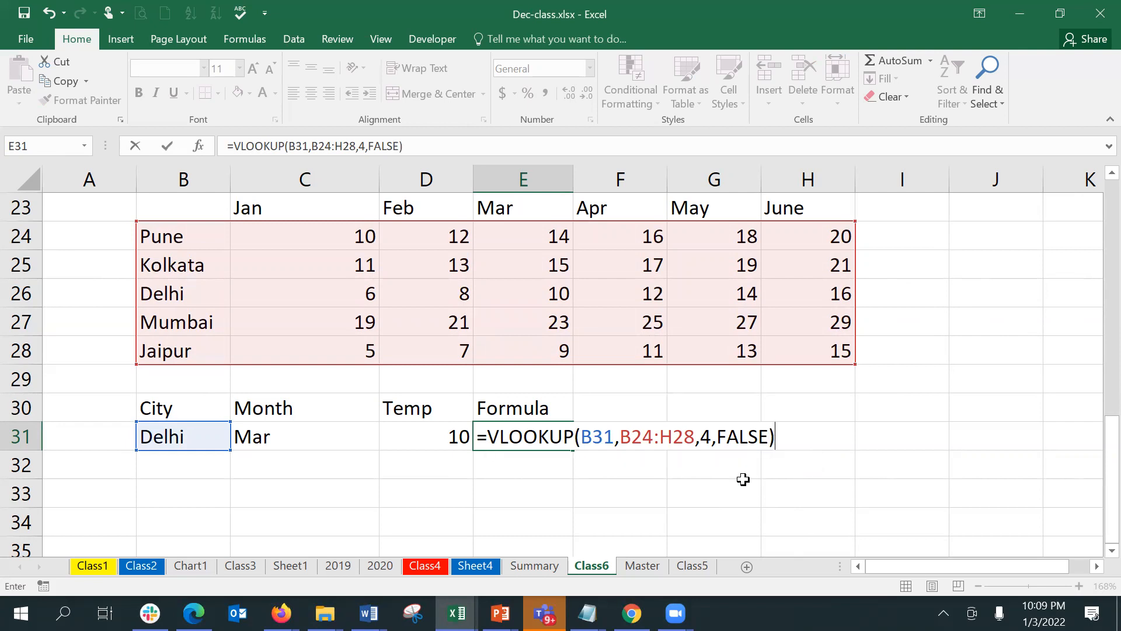
pyautogui.press('Return')
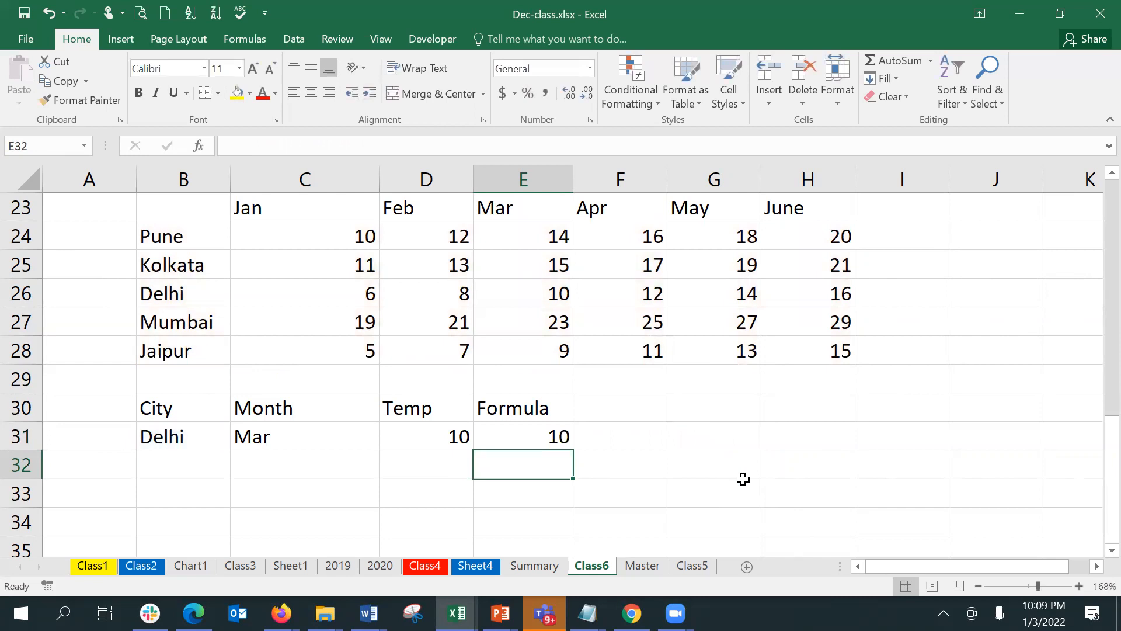
# Change the city in B31 to Mumbai to test the lookup formula
pyautogui.press('Up')
pyautogui.press('Left')
pyautogui.press('Left')
pyautogui.press('Left')
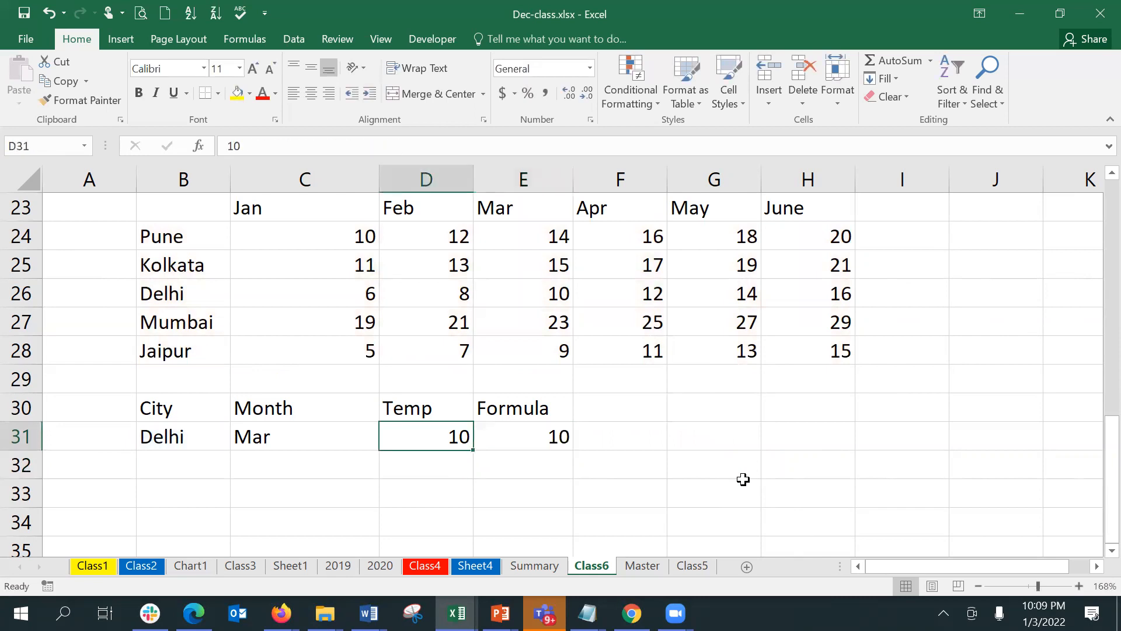
pyautogui.write('M')
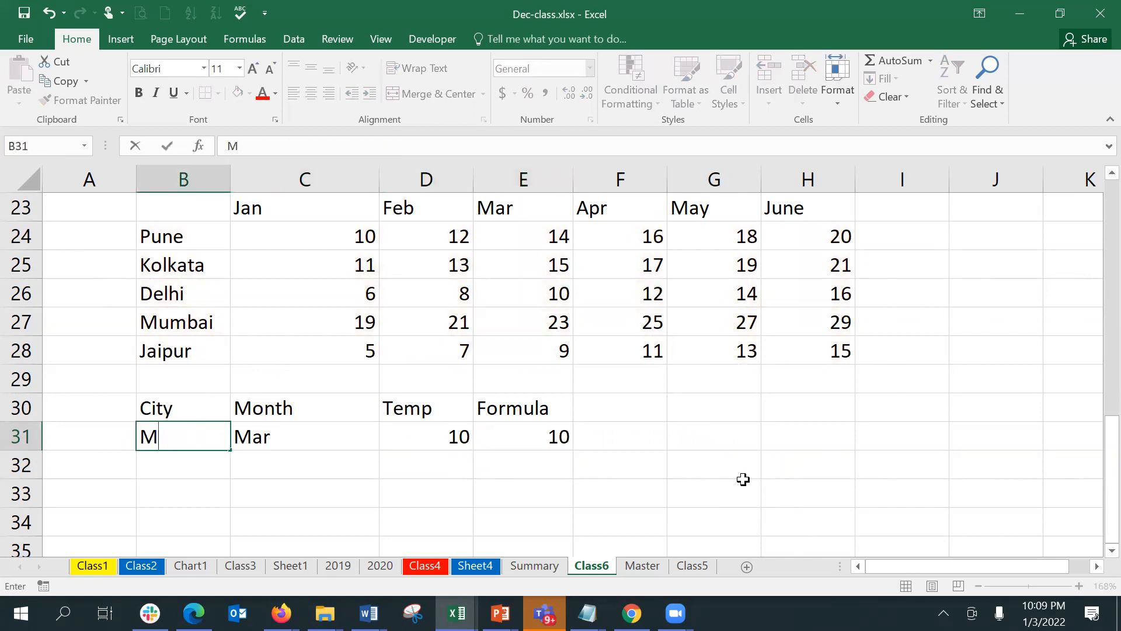
pyautogui.write('umbai')
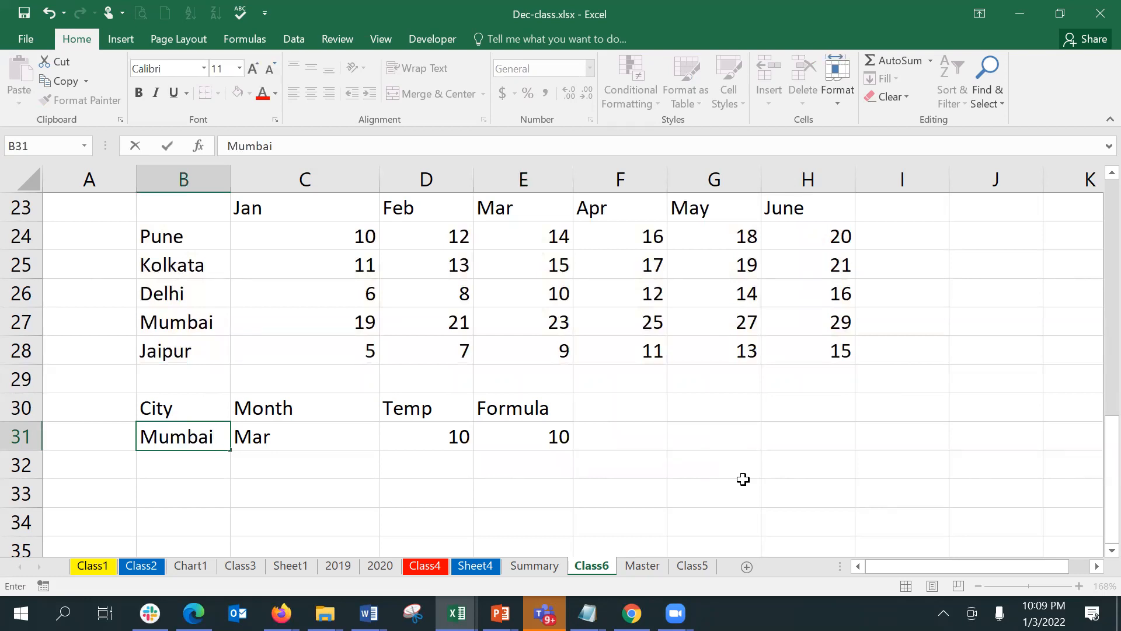
pyautogui.press('Return')
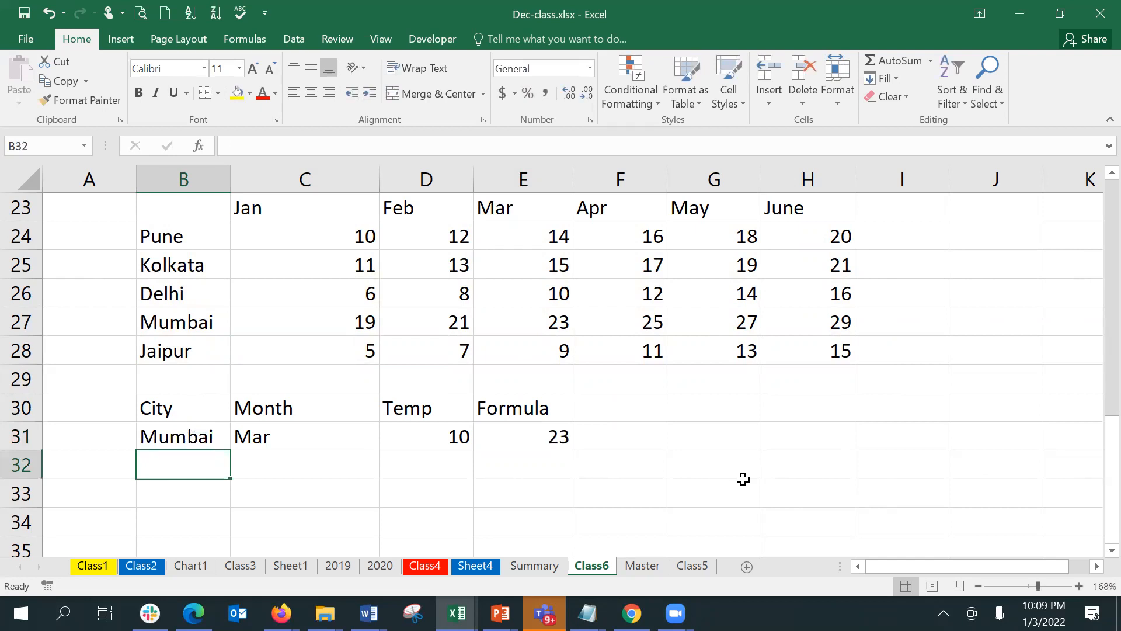
# Set the city in B31 to Pune to test the lookup with another city
pyautogui.press('Up')
pyautogui.write('Pune')
pyautogui.hotkey('ctrl', 'Return')
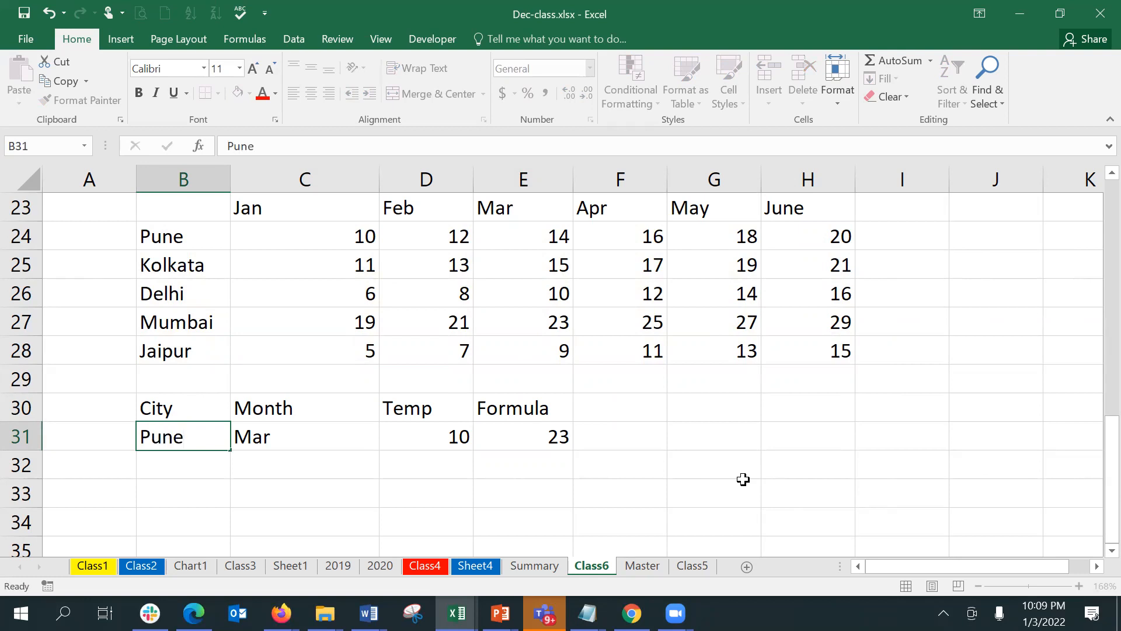
pyautogui.press('Tab')
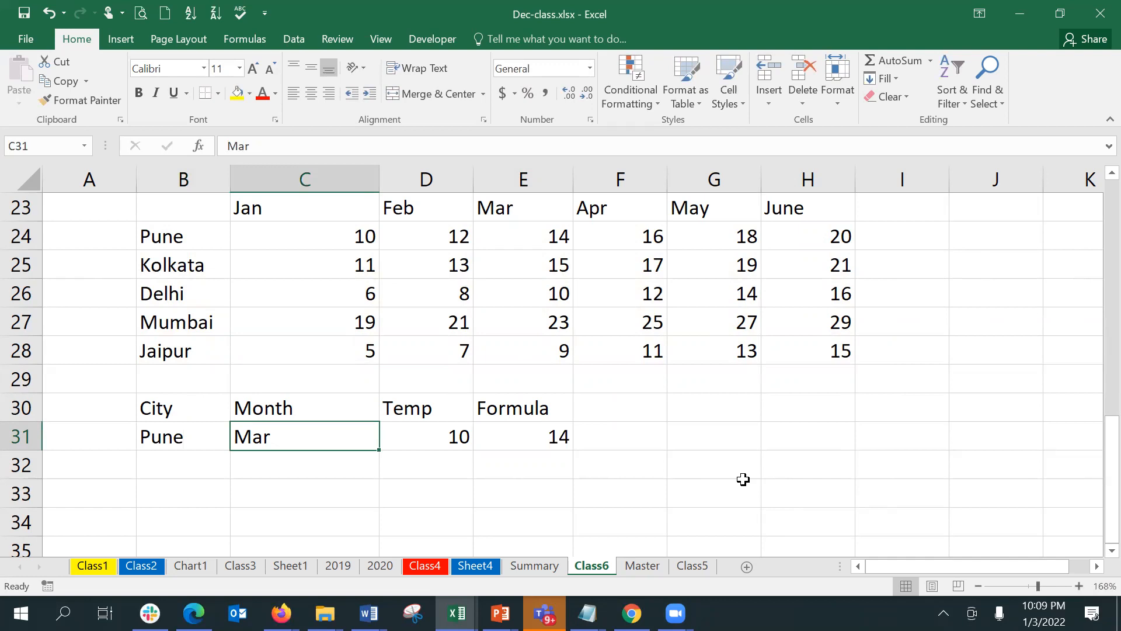
# Review the lookup value, table array and column index arguments of the VLOOKUP formula in E31
pyautogui.click(544, 436)
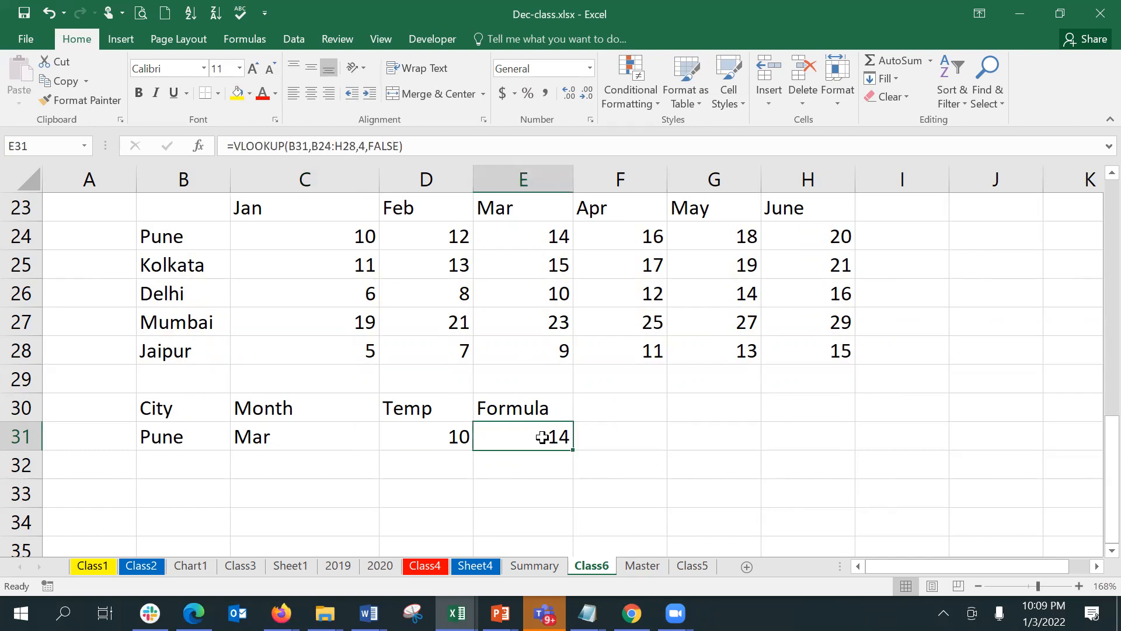
pyautogui.click(198, 146)
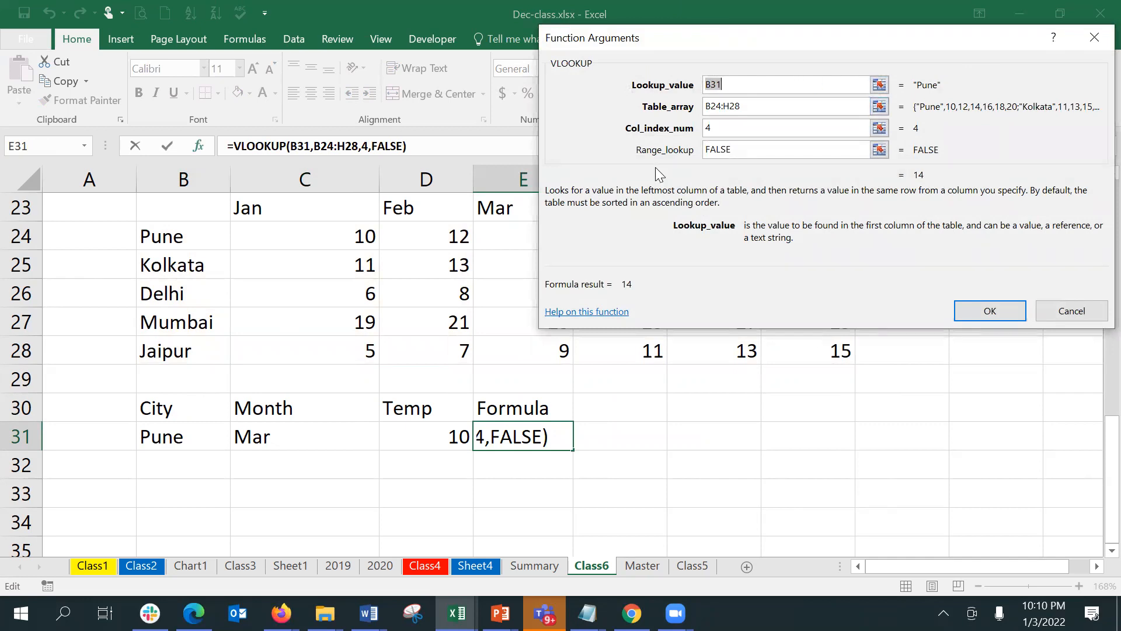
pyautogui.click(746, 85)
pyautogui.click(769, 105)
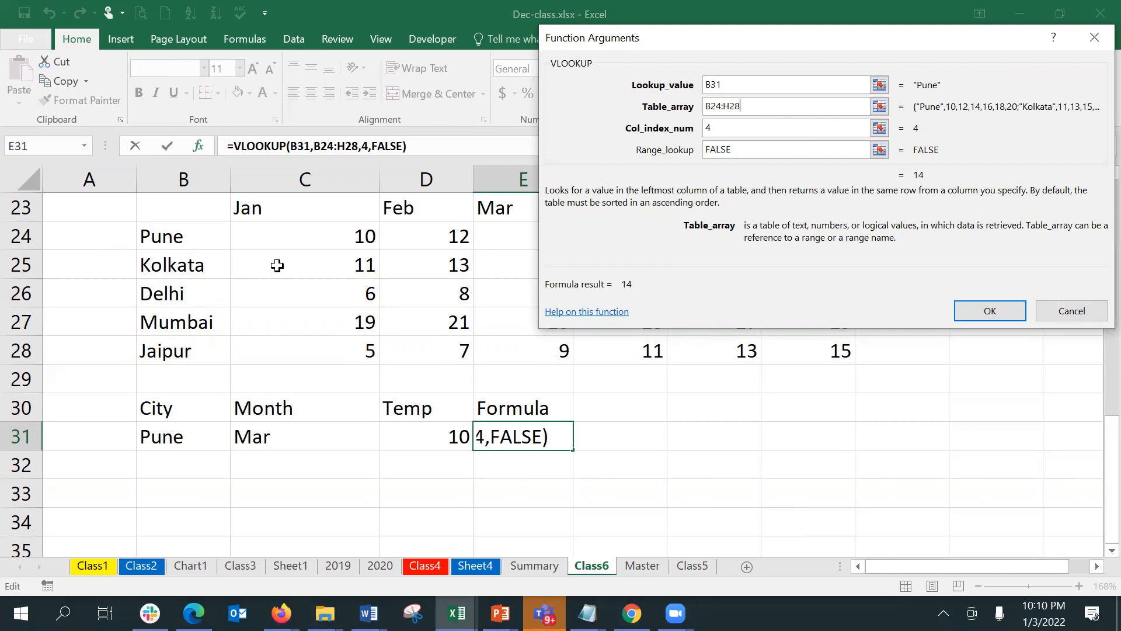
pyautogui.click(770, 127)
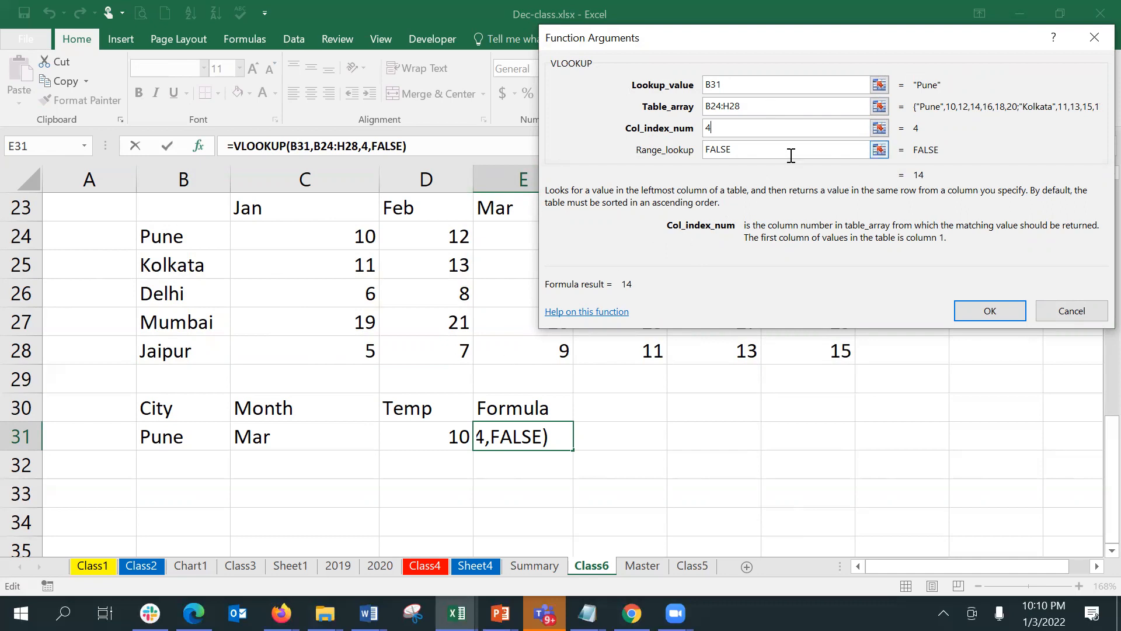
pyautogui.click(989, 309)
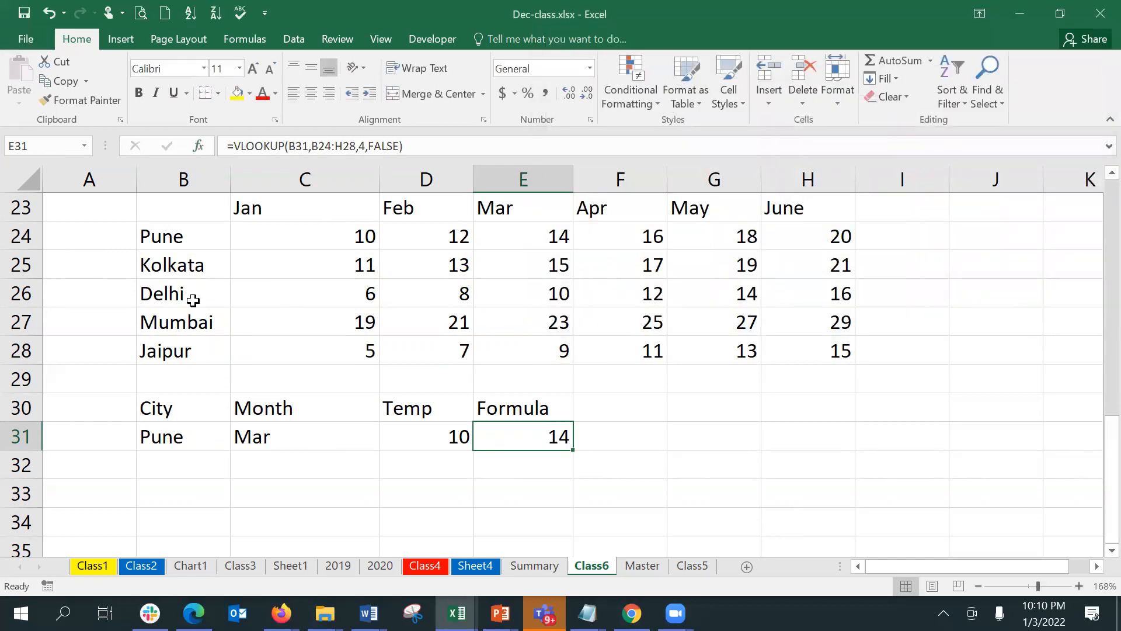
# Change the table's city name in B24 to Poone to test a mismatch, and undo the edit
pyautogui.click(192, 241)
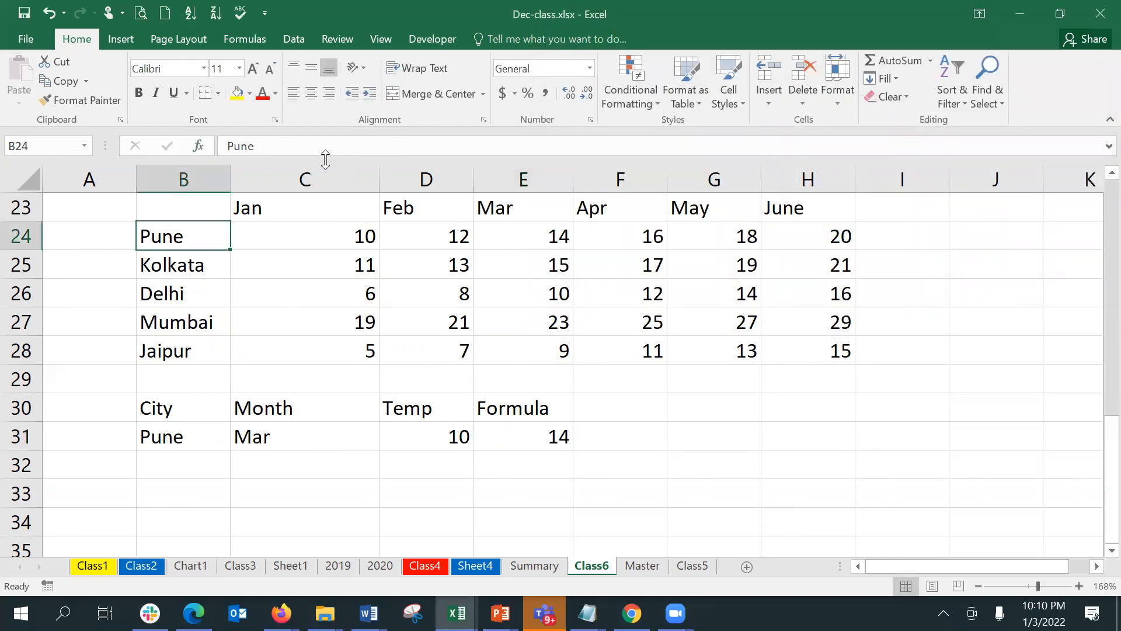
pyautogui.click(247, 140)
pyautogui.press('BackSpace')
pyautogui.write('oo')
pyautogui.press('Return')
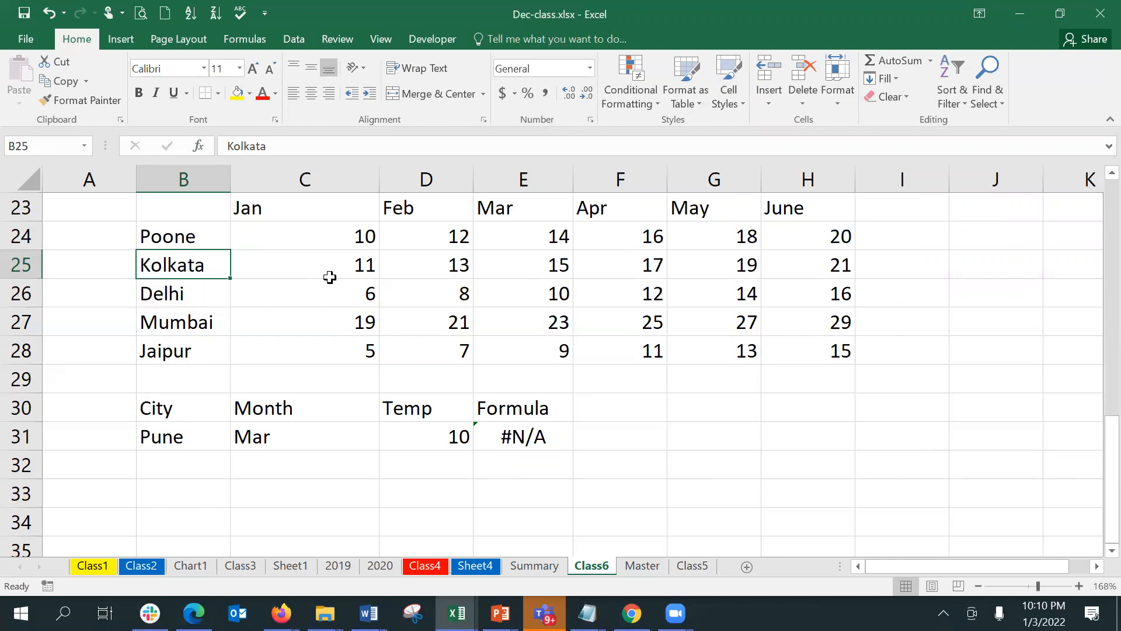
pyautogui.hotkey('ctrl', 'z')
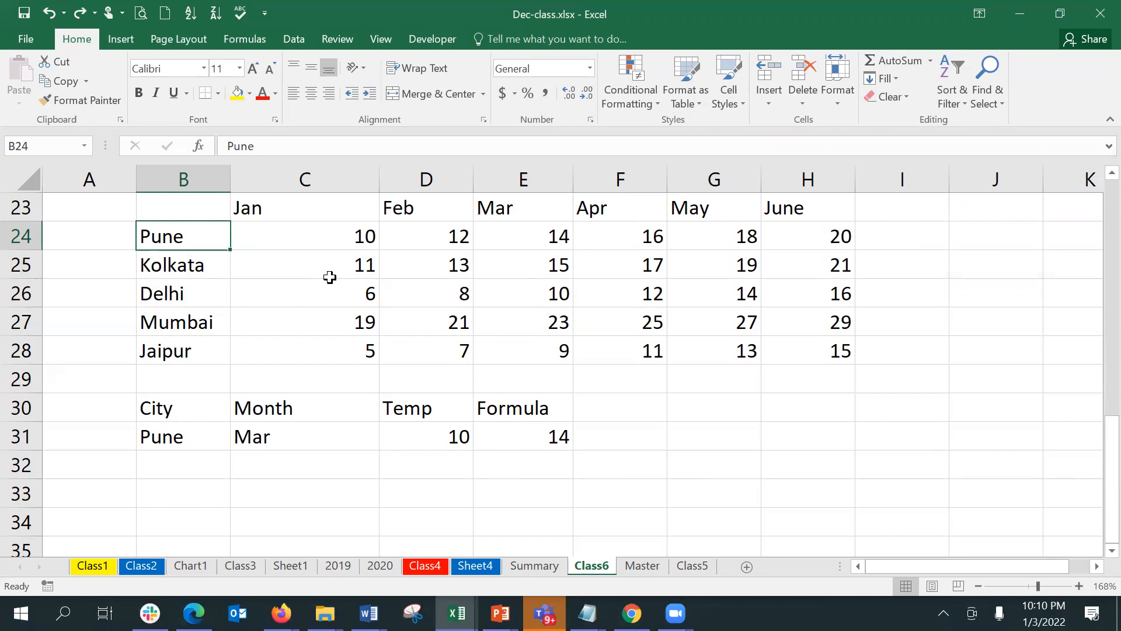
# Define the name tempdata for the city and temperature range B24:H28
pyautogui.hotkey('shift', 'Down')
pyautogui.hotkey('shift', 'Down')
pyautogui.hotkey('shift', 'Down')
pyautogui.hotkey('shift', 'Down')
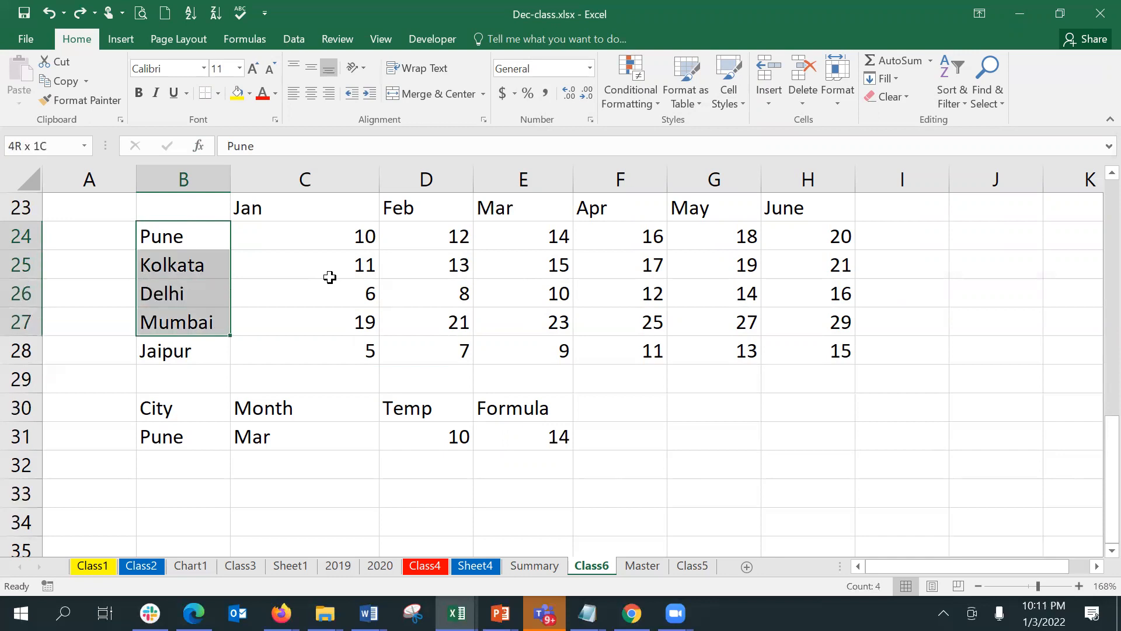
pyautogui.hotkey('shift', 'Right')
pyautogui.hotkey('shift', 'Right')
pyautogui.hotkey('shift', 'Right')
pyautogui.hotkey('shift', 'Right')
pyautogui.hotkey('shift', 'Right')
pyautogui.hotkey('shift', 'Right')
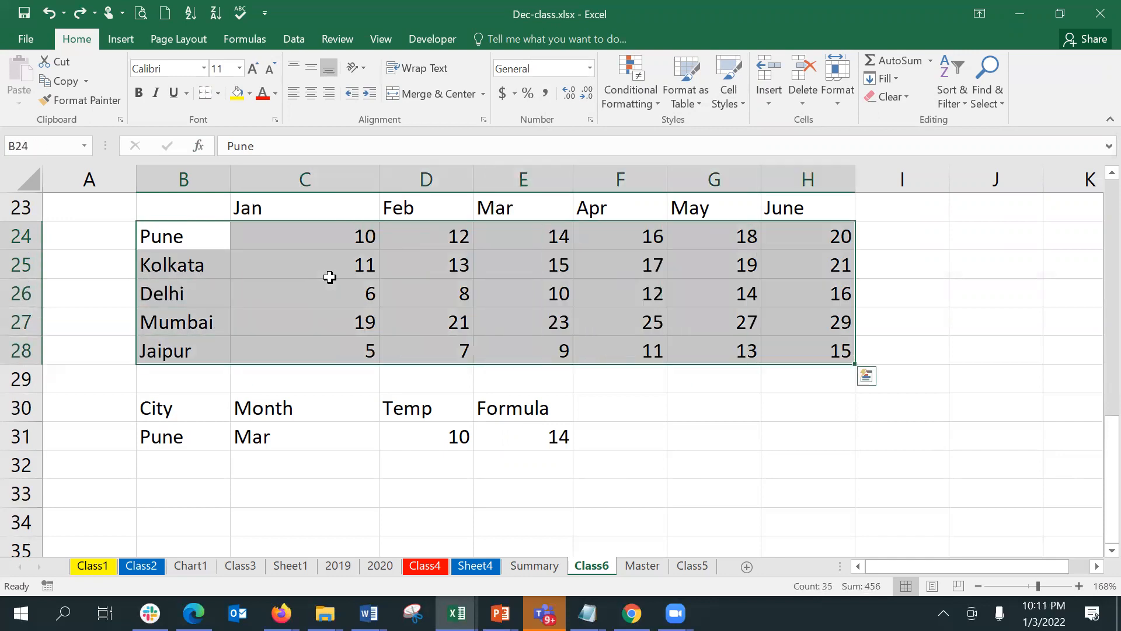
pyautogui.click(42, 150)
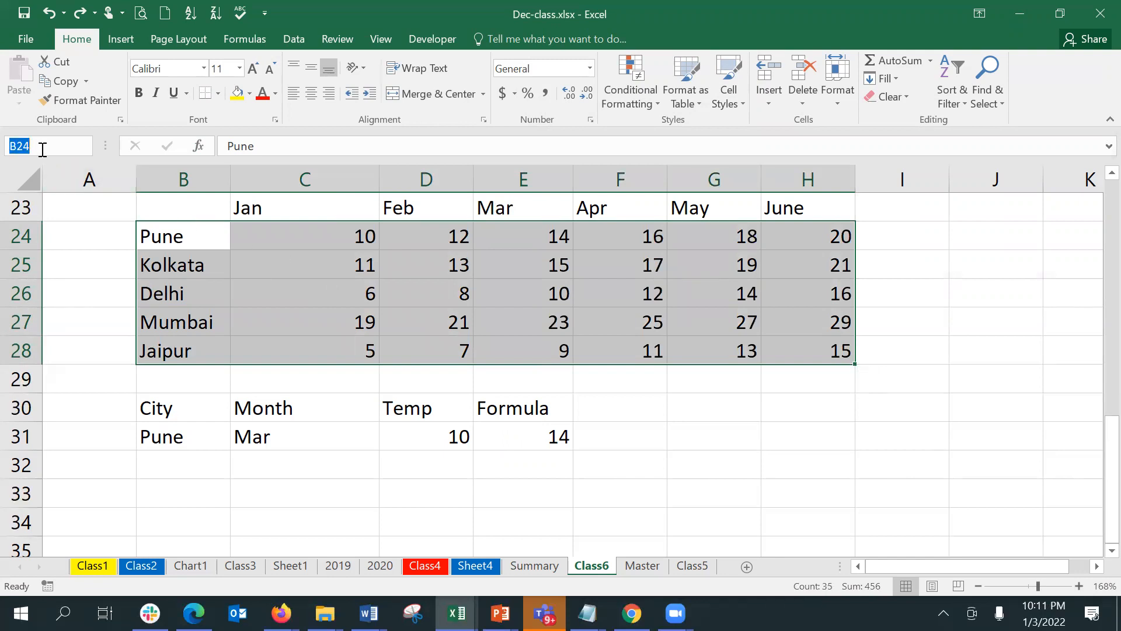
pyautogui.write('tempdata')
pyautogui.press('Return')
# Recall the named range tempdata from another cell to check which cells it covers
pyautogui.click(272, 328)
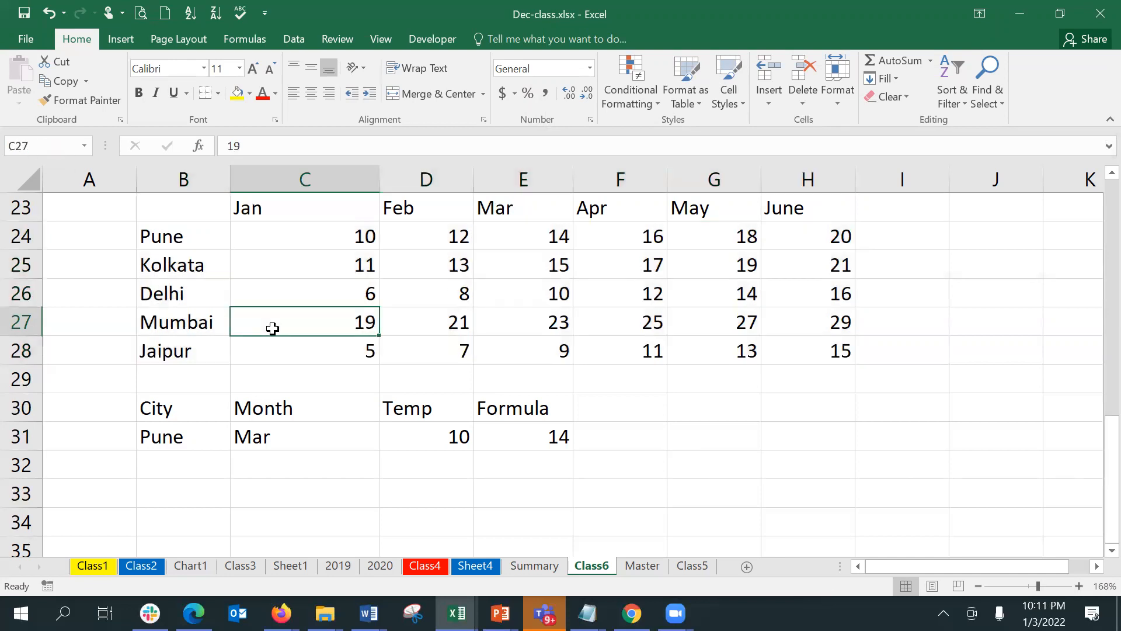
pyautogui.click(87, 148)
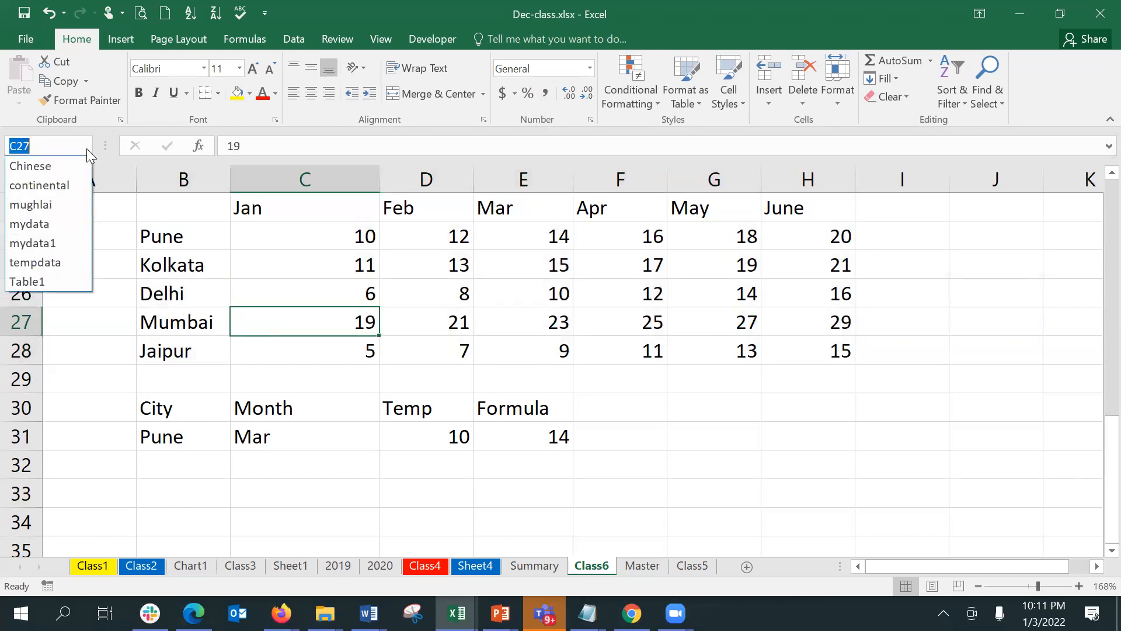
pyautogui.click(73, 262)
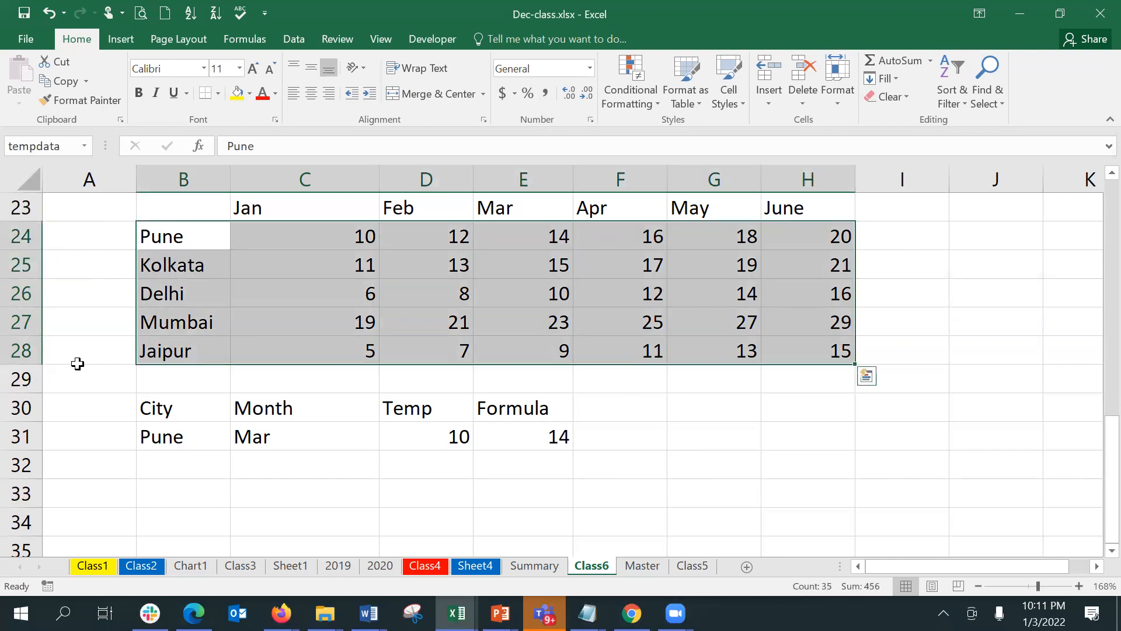
# Enter Kolkata as the city in B32 and May as the month in C32
pyautogui.click(179, 467)
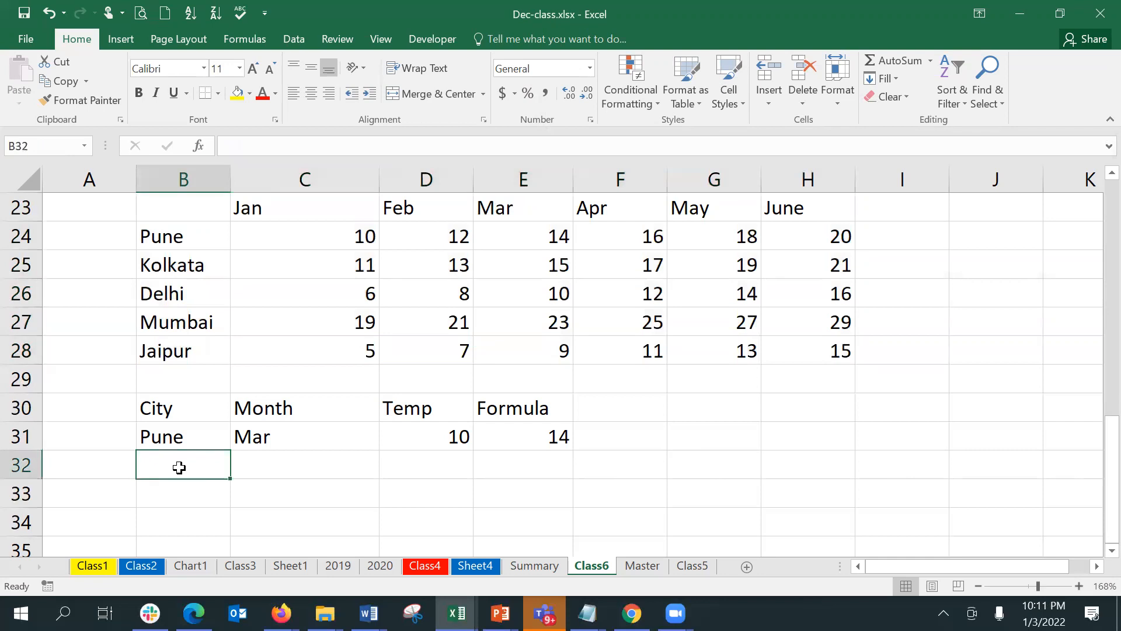
pyautogui.write('Kolkata')
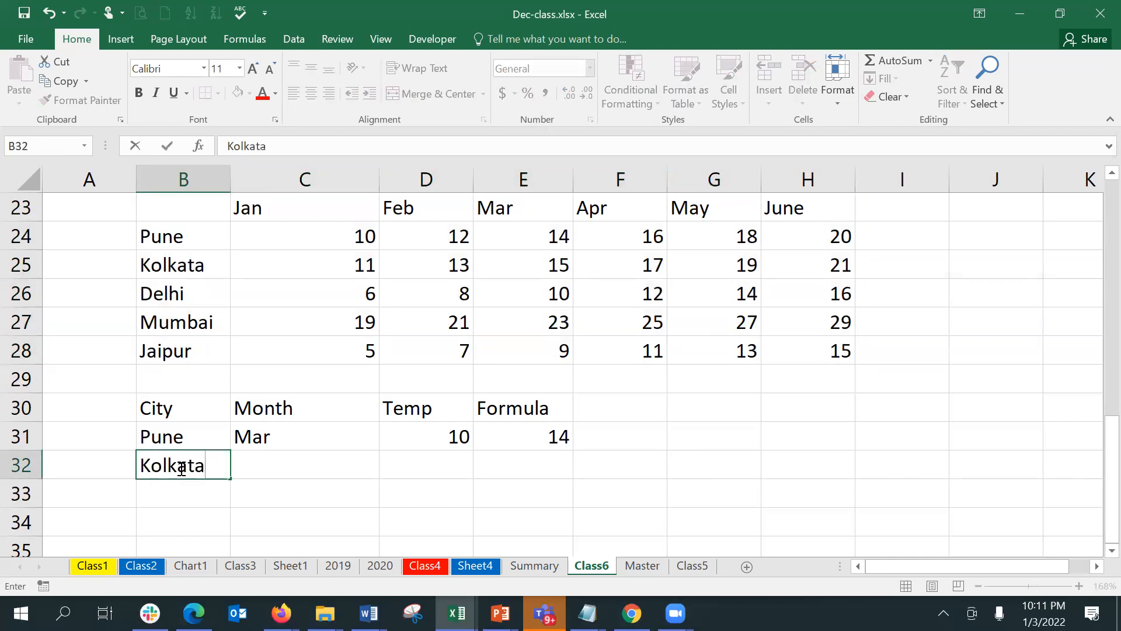
pyautogui.press('Tab')
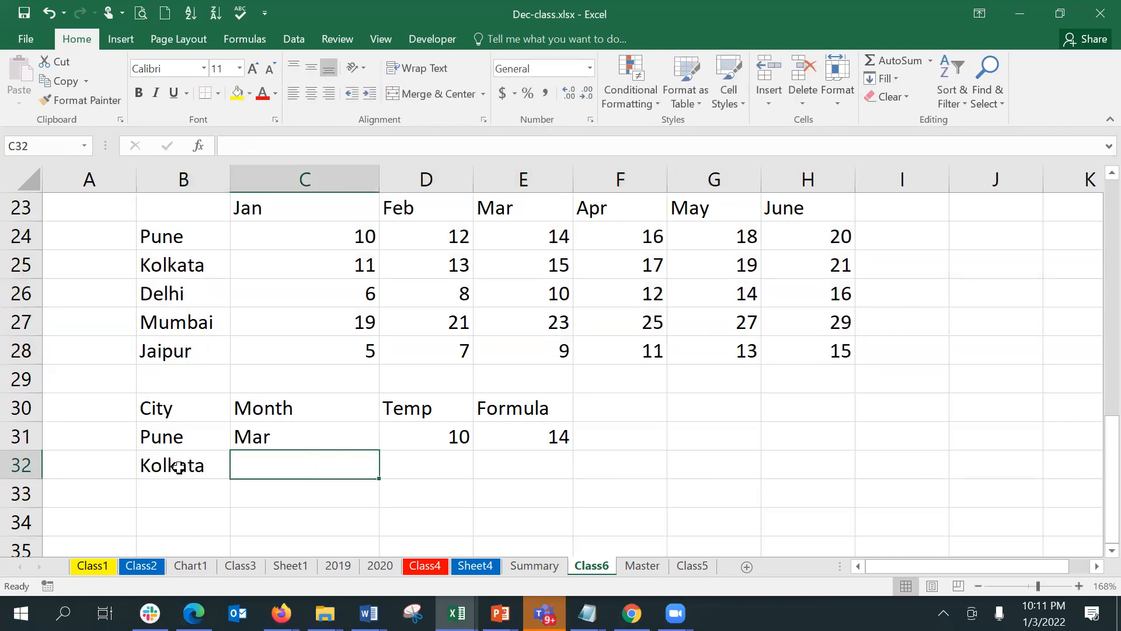
pyautogui.write('May')
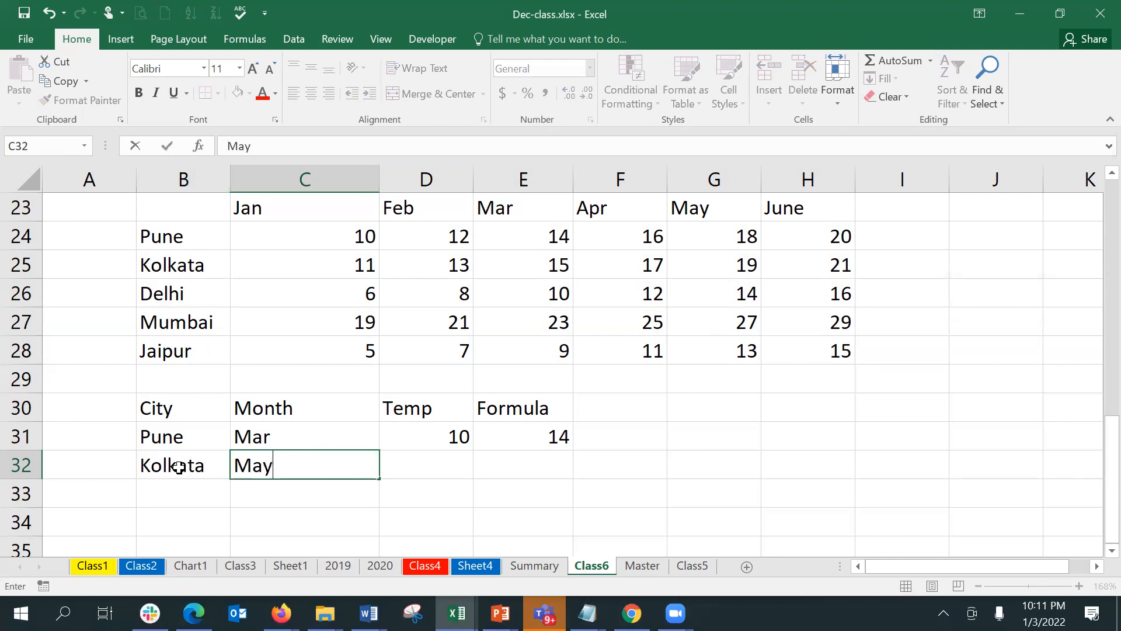
pyautogui.press('Tab')
# Start a VLOOKUP formula in E32 with B32 as the lookup value and tempdata as the table array
pyautogui.press('Tab')
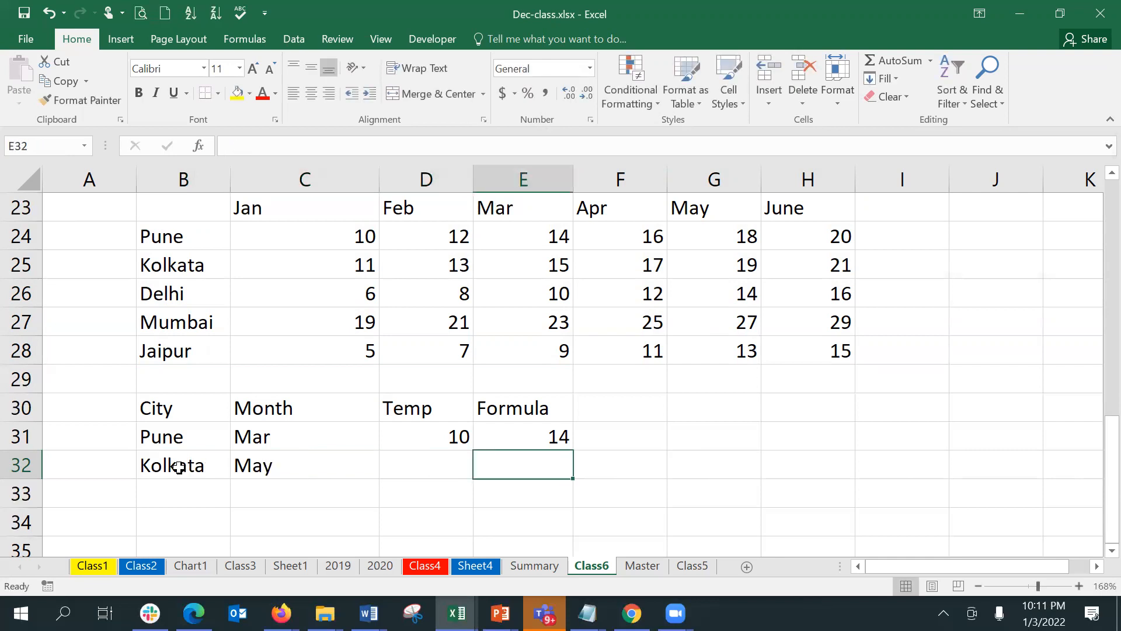
pyautogui.write('=')
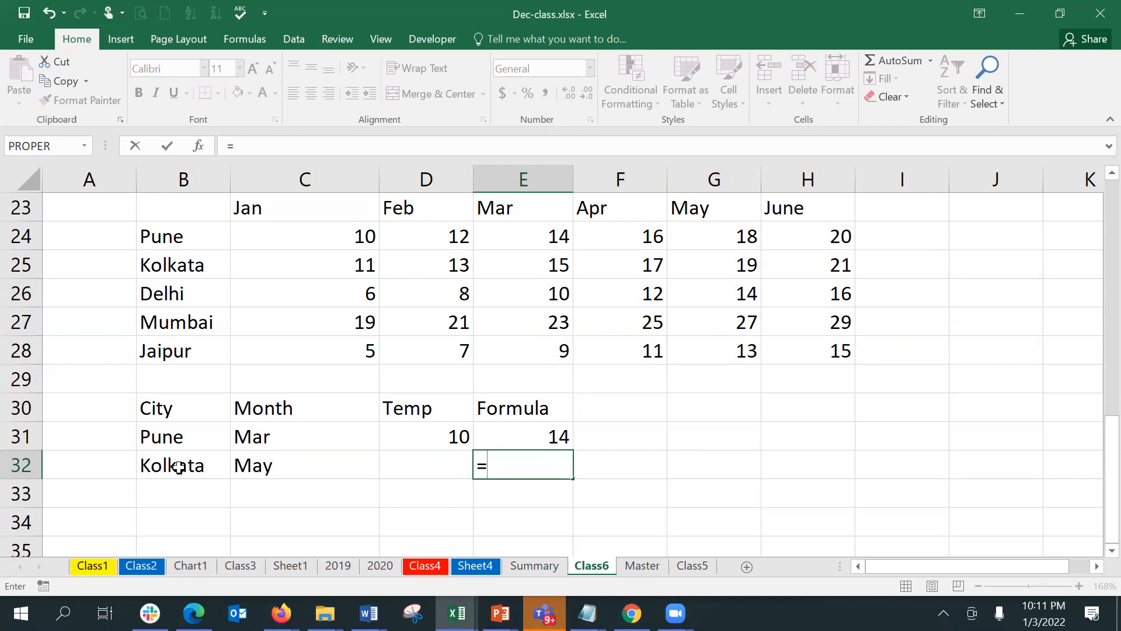
pyautogui.write('vloo')
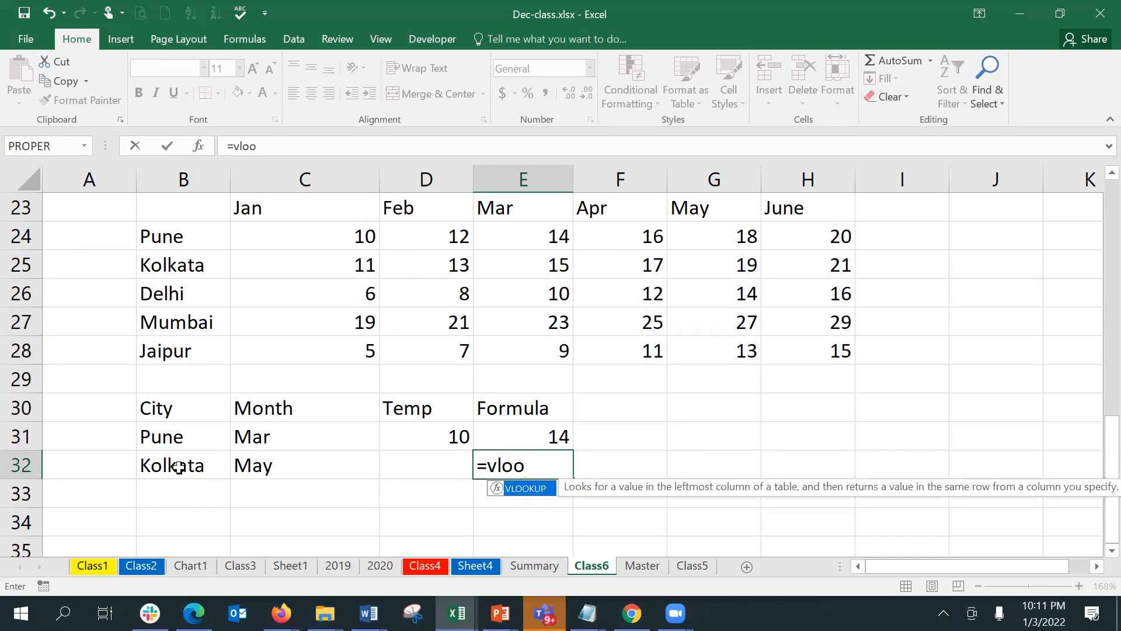
pyautogui.press('Tab')
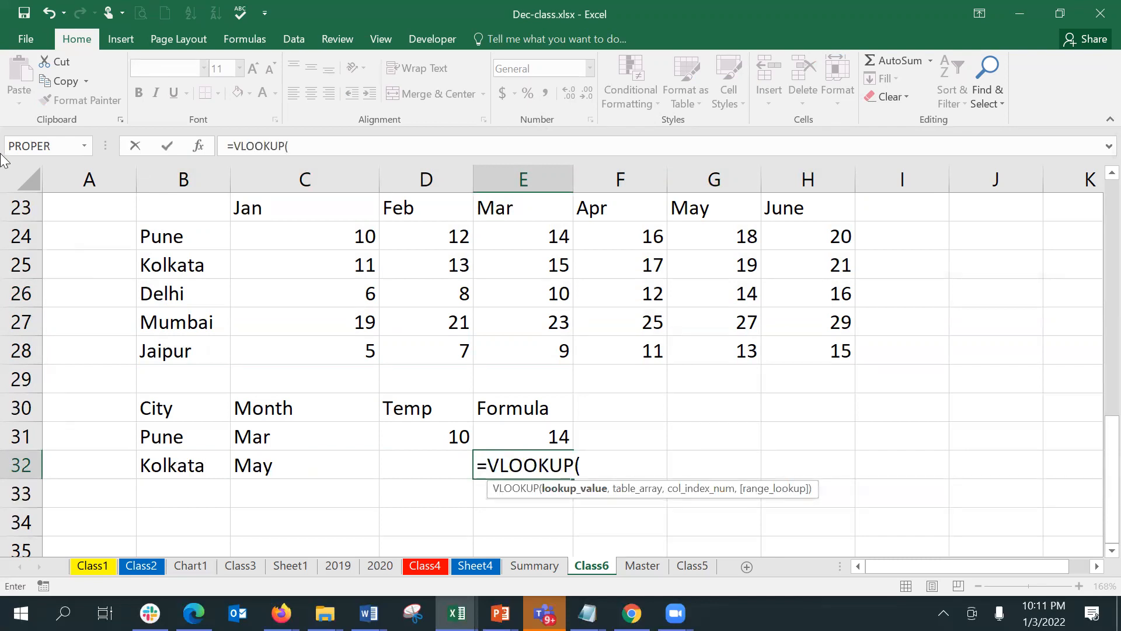
pyautogui.click(198, 147)
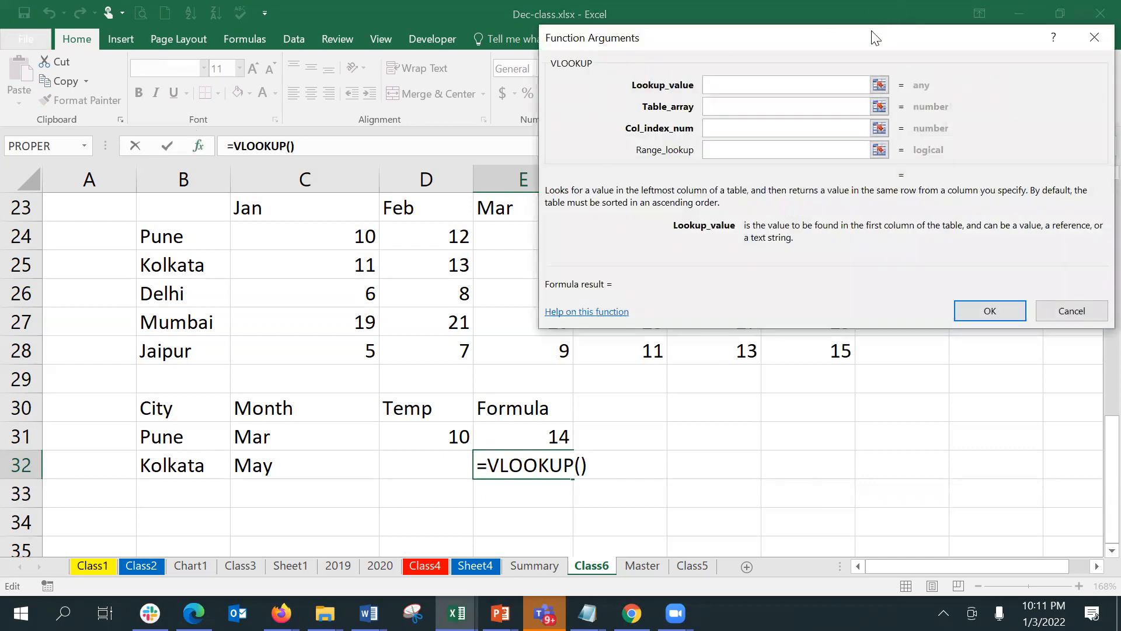
pyautogui.moveTo(875, 35); pyautogui.dragTo(874, 11)
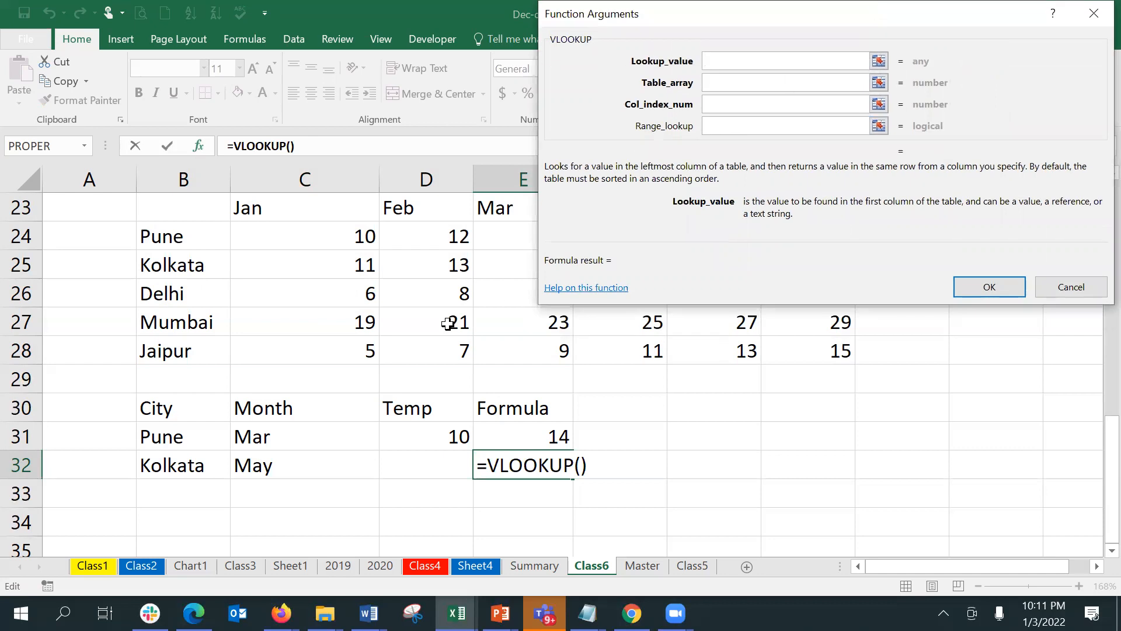
pyautogui.click(170, 468)
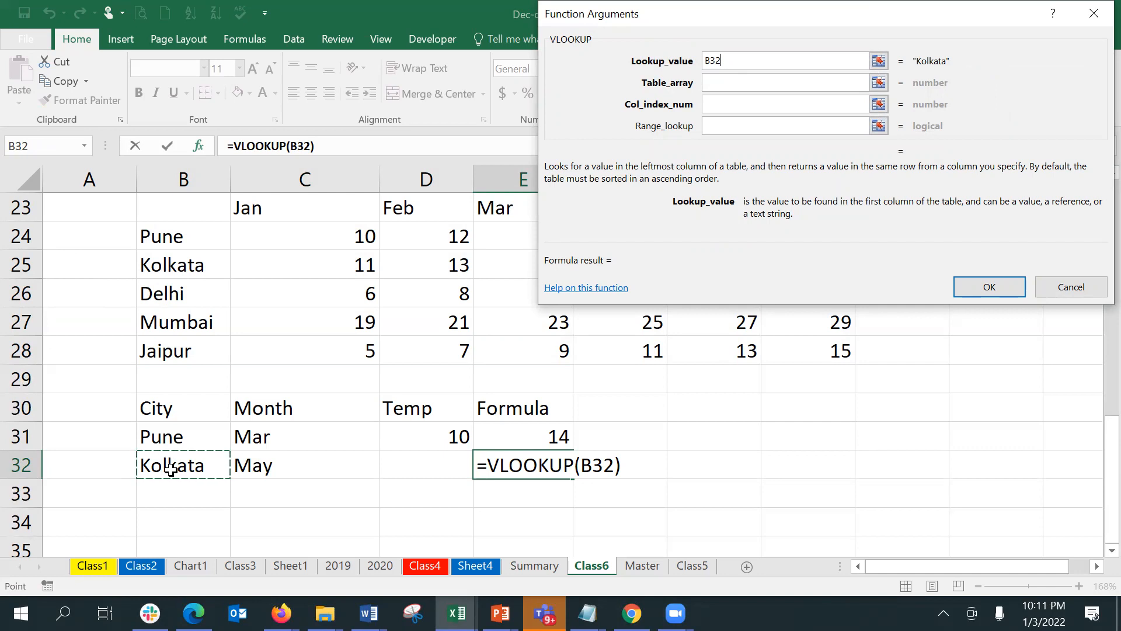
pyautogui.click(735, 83)
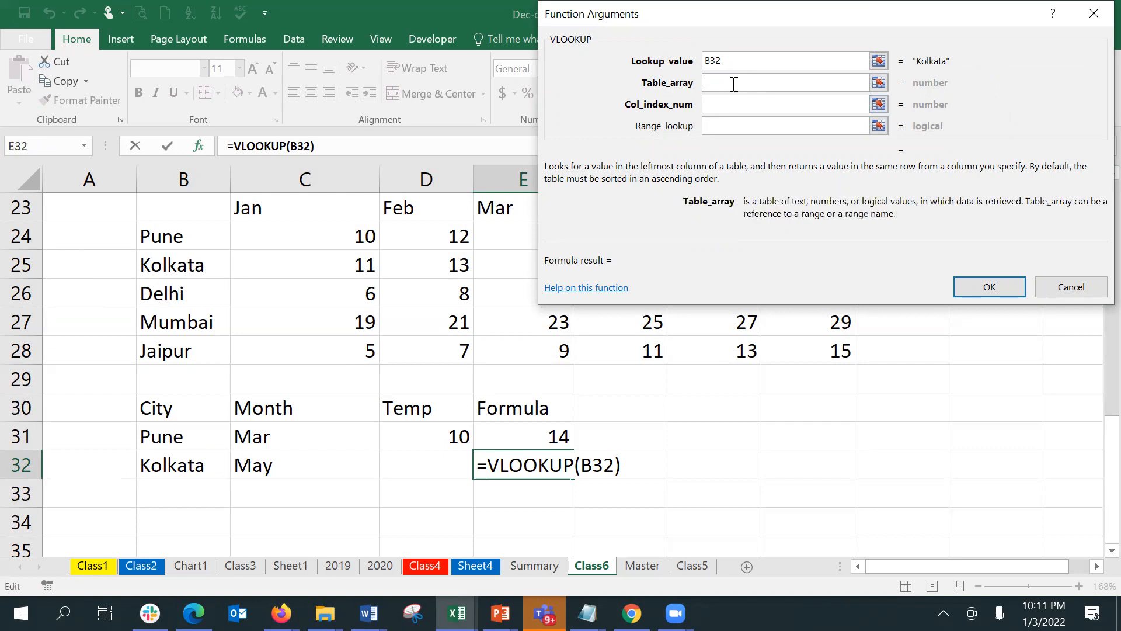
pyautogui.write('tempdata')
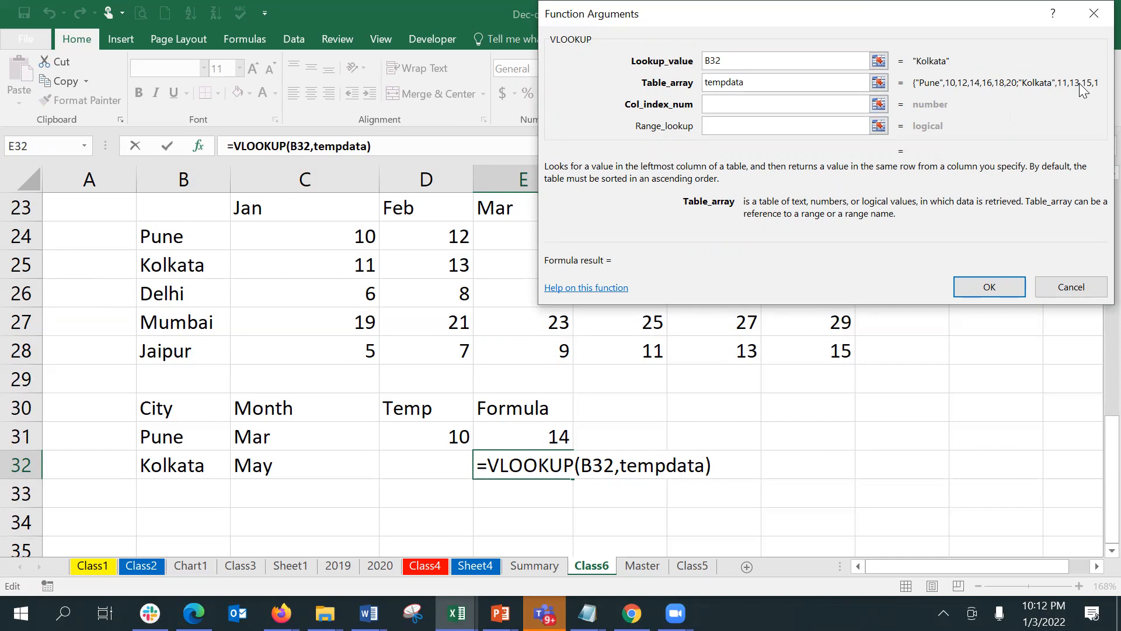
# Complete the E32 VLOOKUP with column index 6 and range lookup FALSE, and save the workbook
pyautogui.click(798, 104)
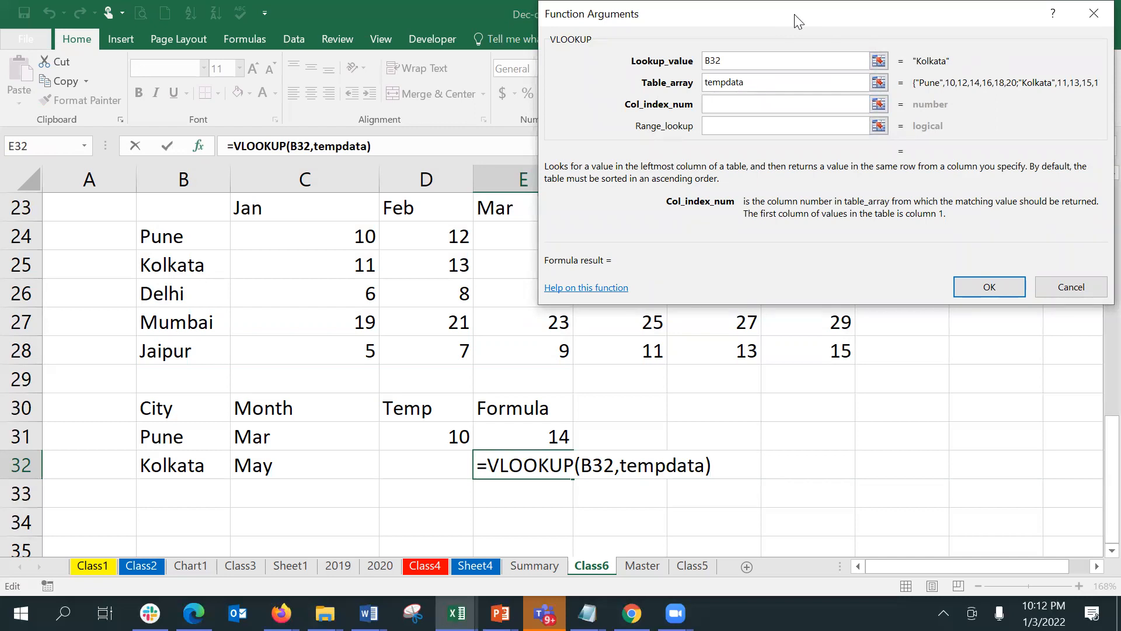
pyautogui.moveTo(799, 21); pyautogui.dragTo(734, 8)
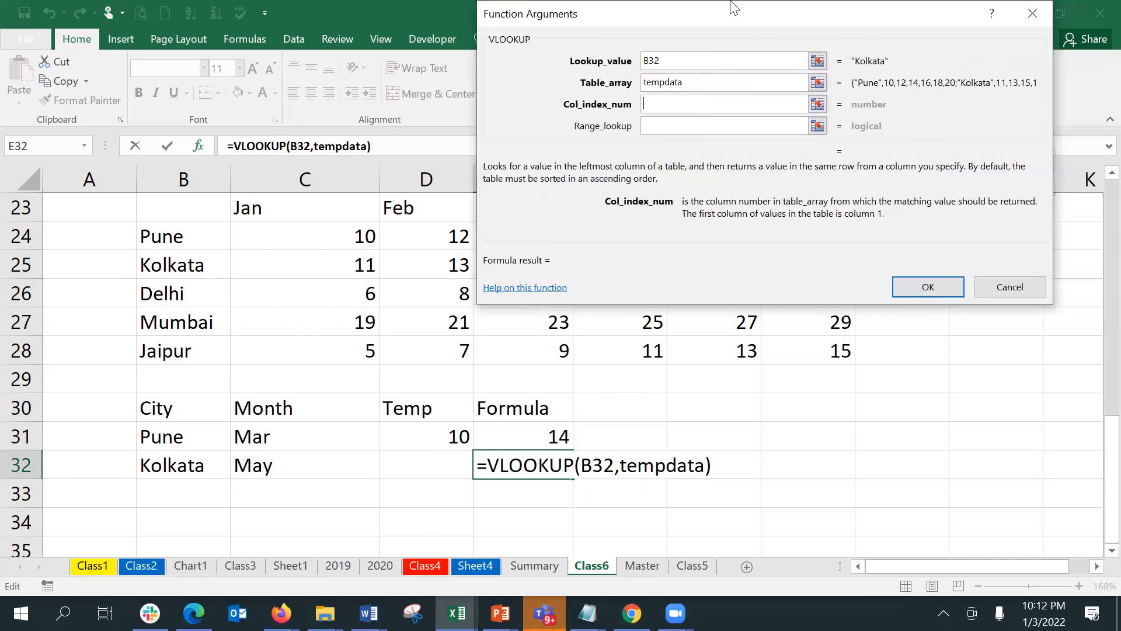
pyautogui.write('6')
pyautogui.click(717, 124)
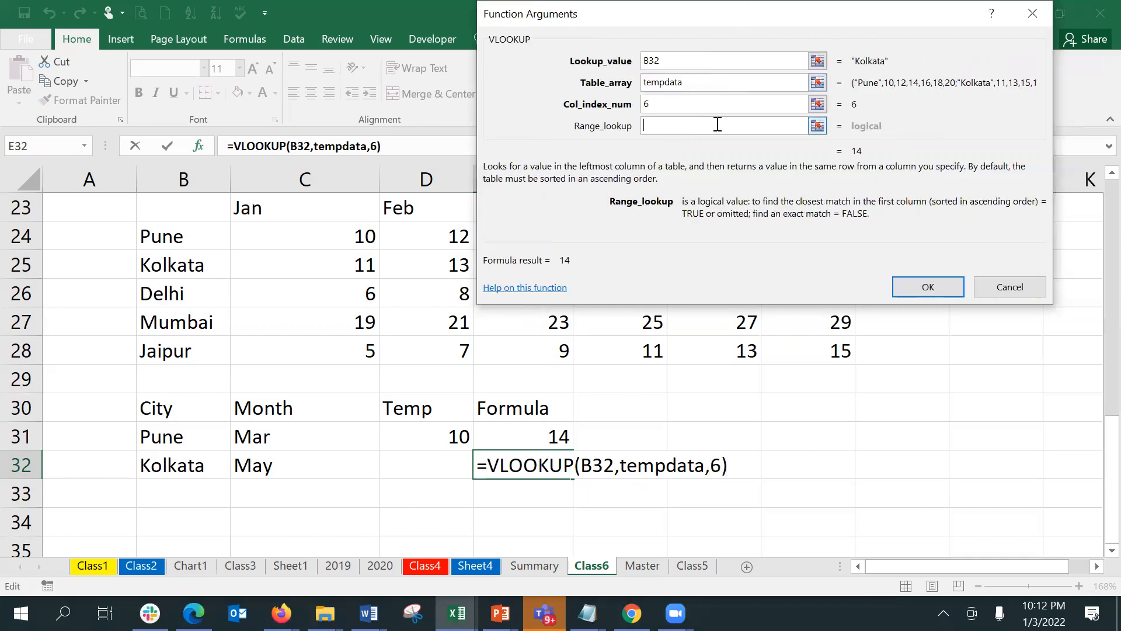
pyautogui.write('false')
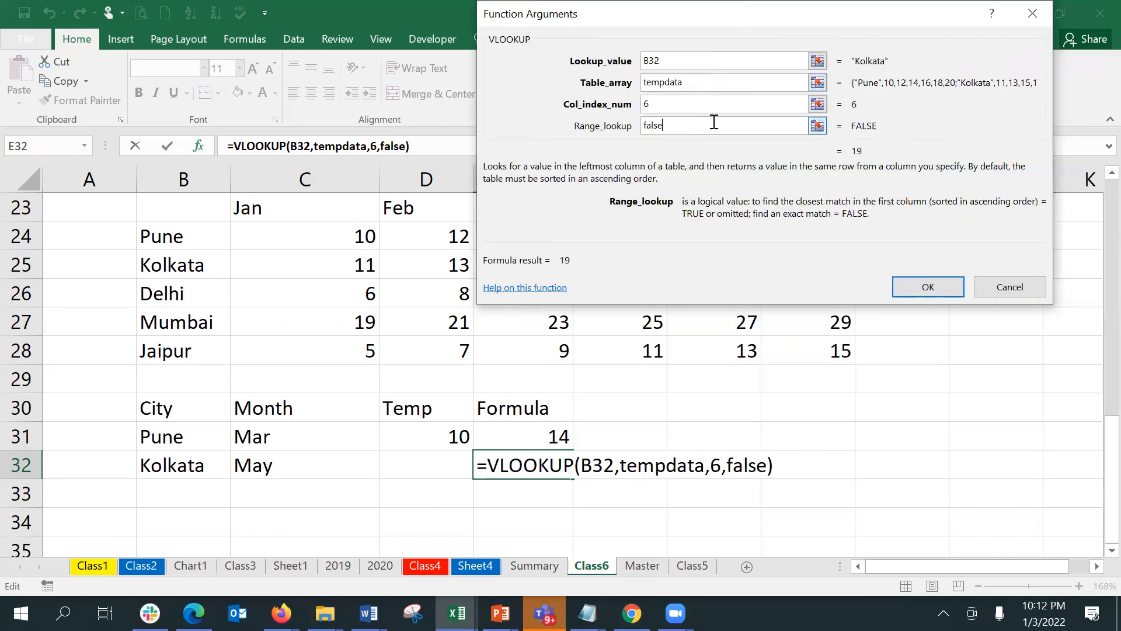
pyautogui.click(956, 287)
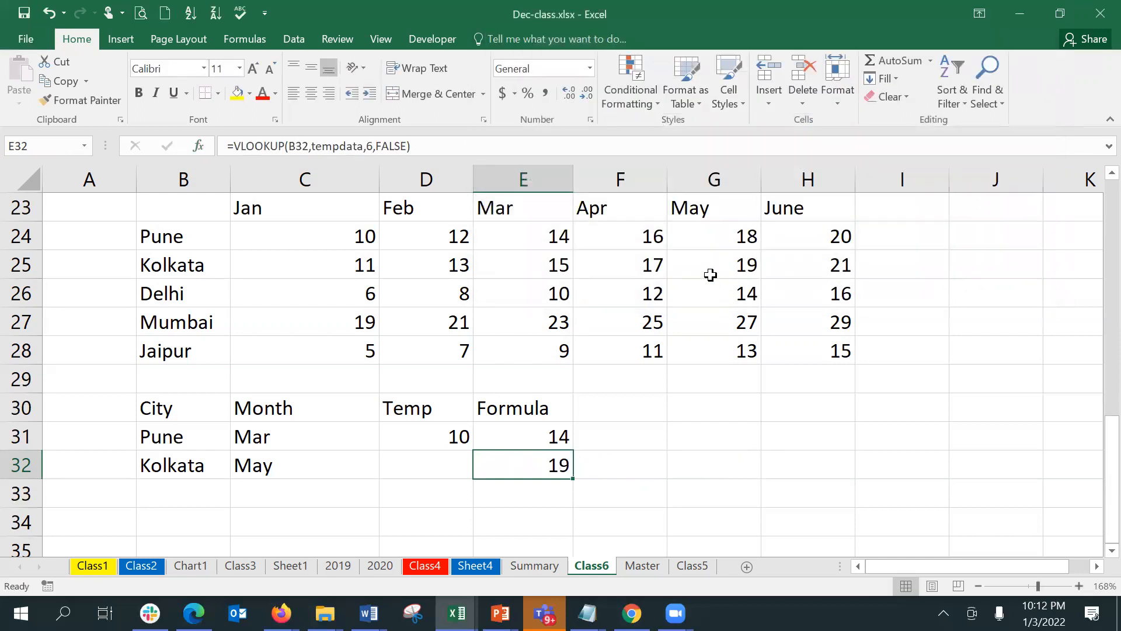
pyautogui.click(710, 275)
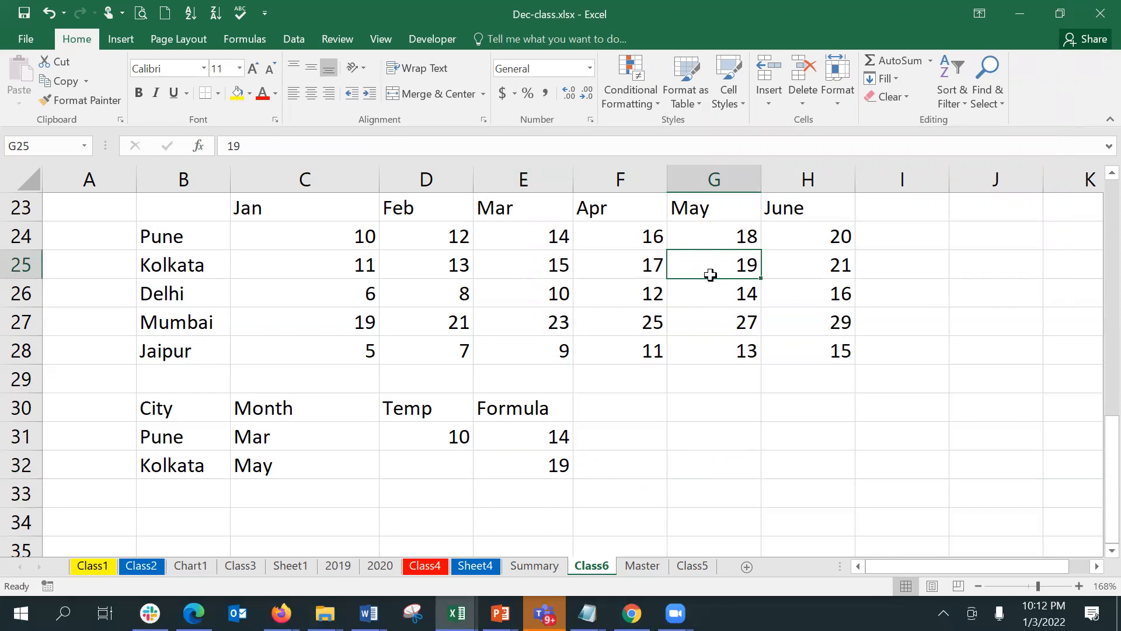
pyautogui.click(24, 14)
# Review the arguments of the VLOOKUP formula in E32, especially its column index number
pyautogui.click(511, 468)
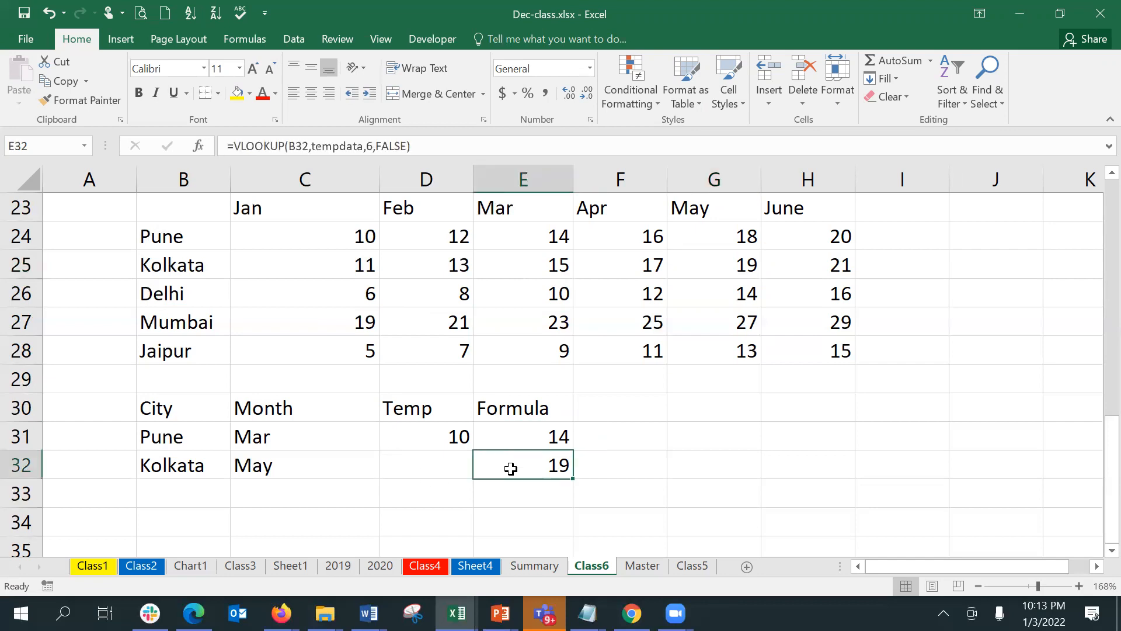
pyautogui.click(209, 144)
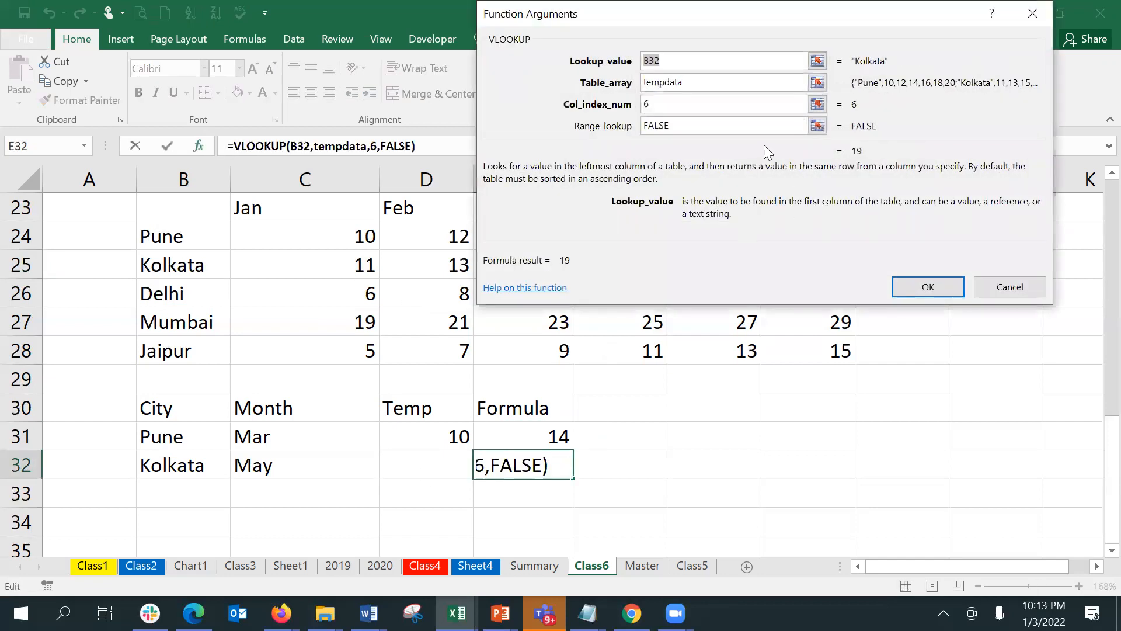
pyautogui.click(713, 105)
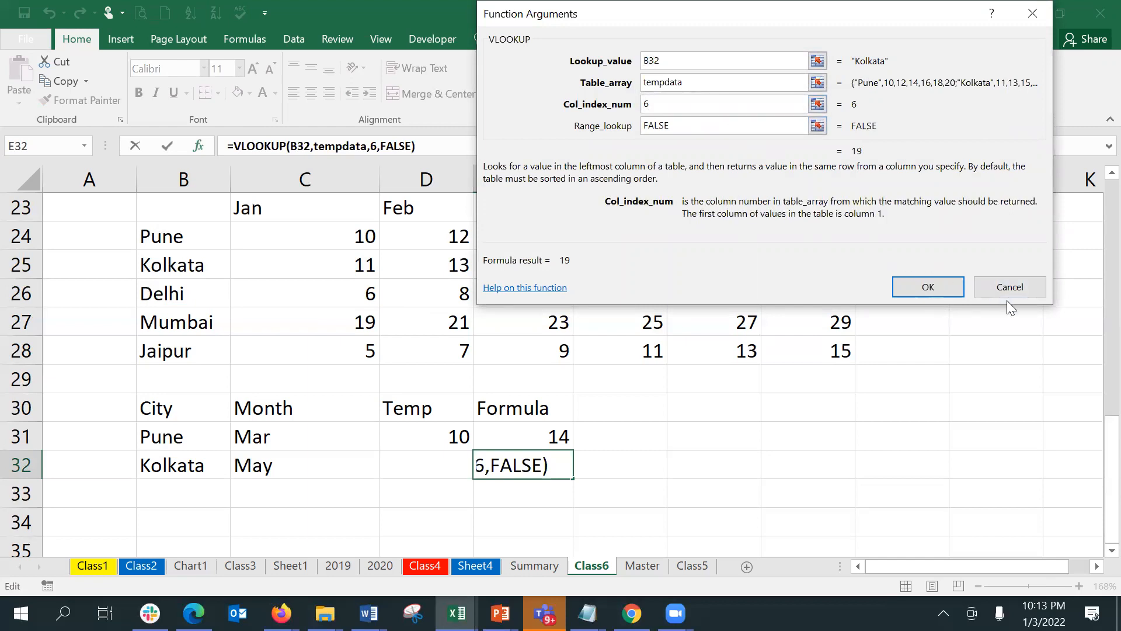
pyautogui.click(929, 286)
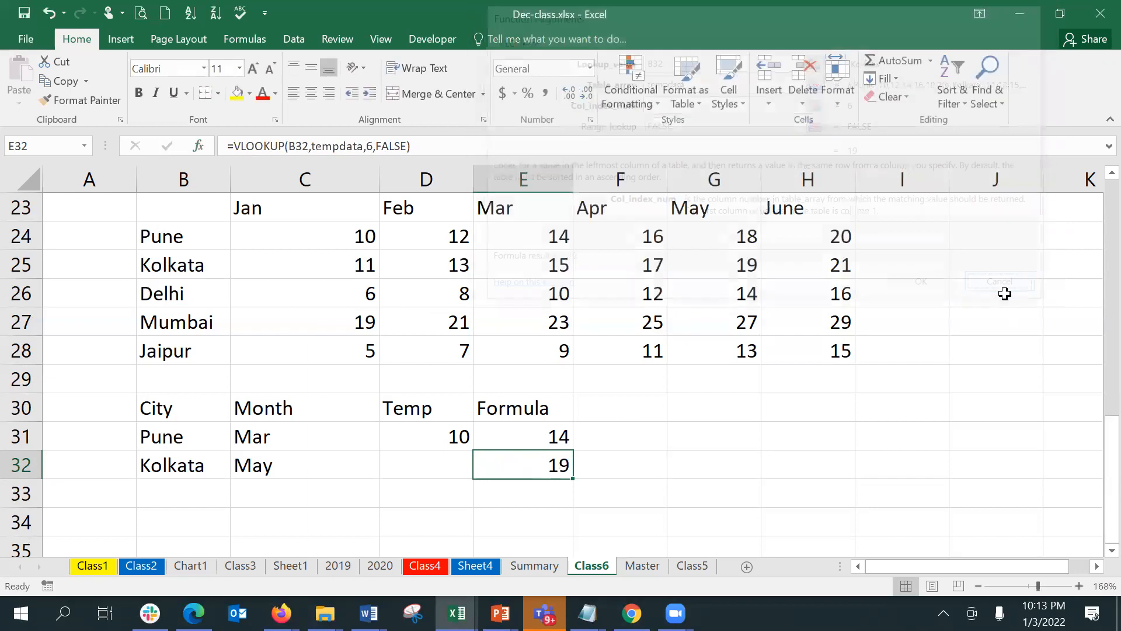
# Enter City as the header of the temperature table's first column in B23
pyautogui.click(194, 200)
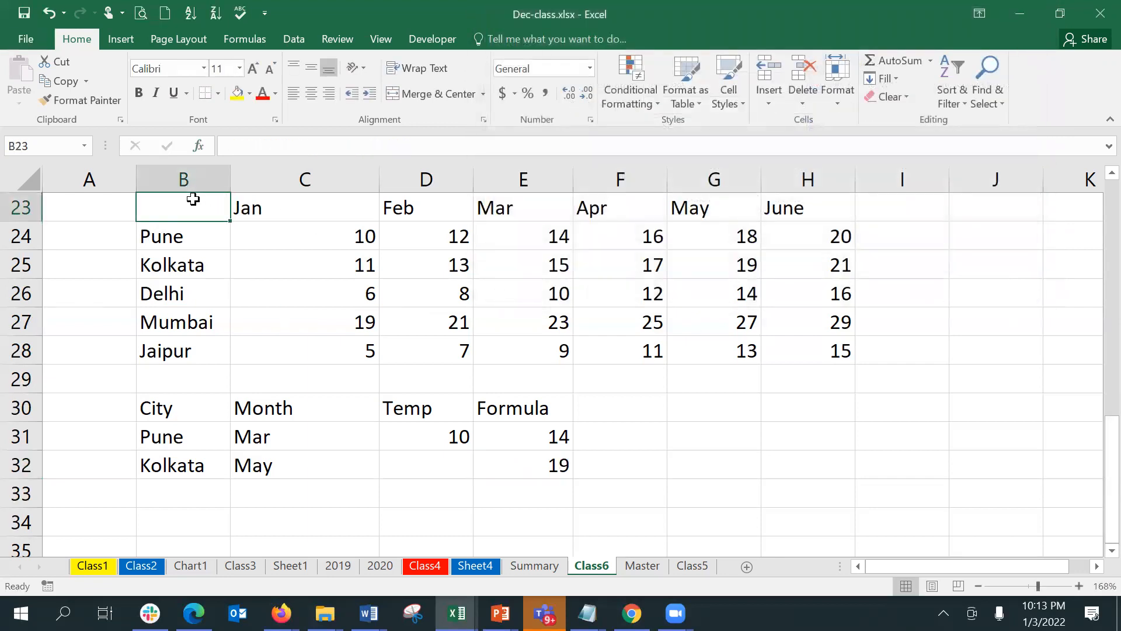
pyautogui.write('City')
pyautogui.press('Return')
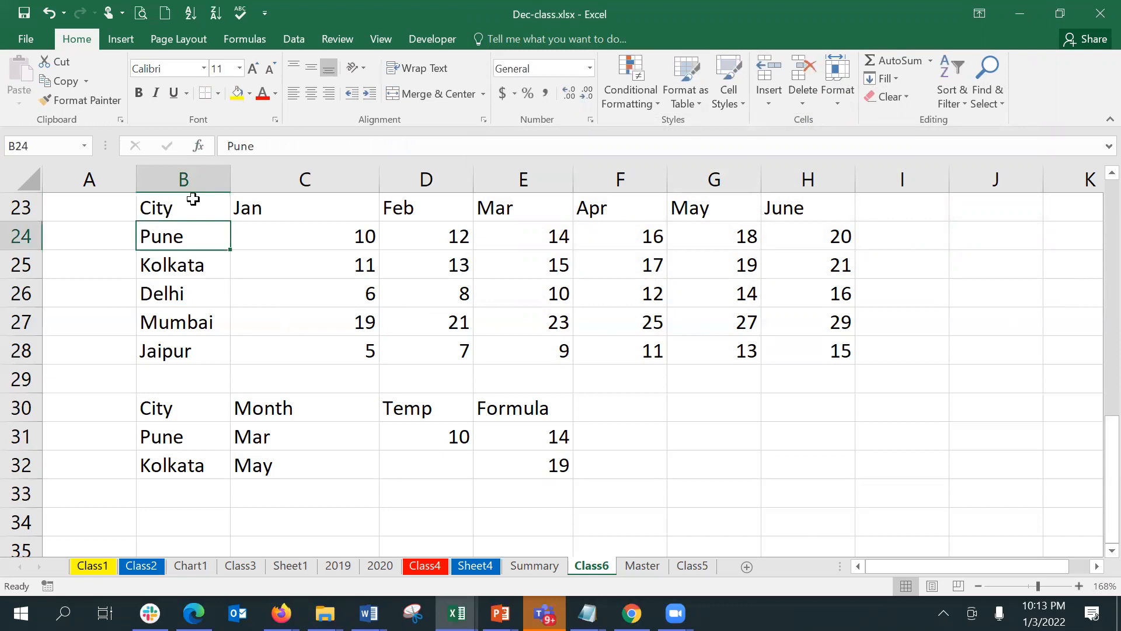
# Insert blank cells at D30:D32 between the Month and Temp columns of the lookup table
pyautogui.click(169, 492)
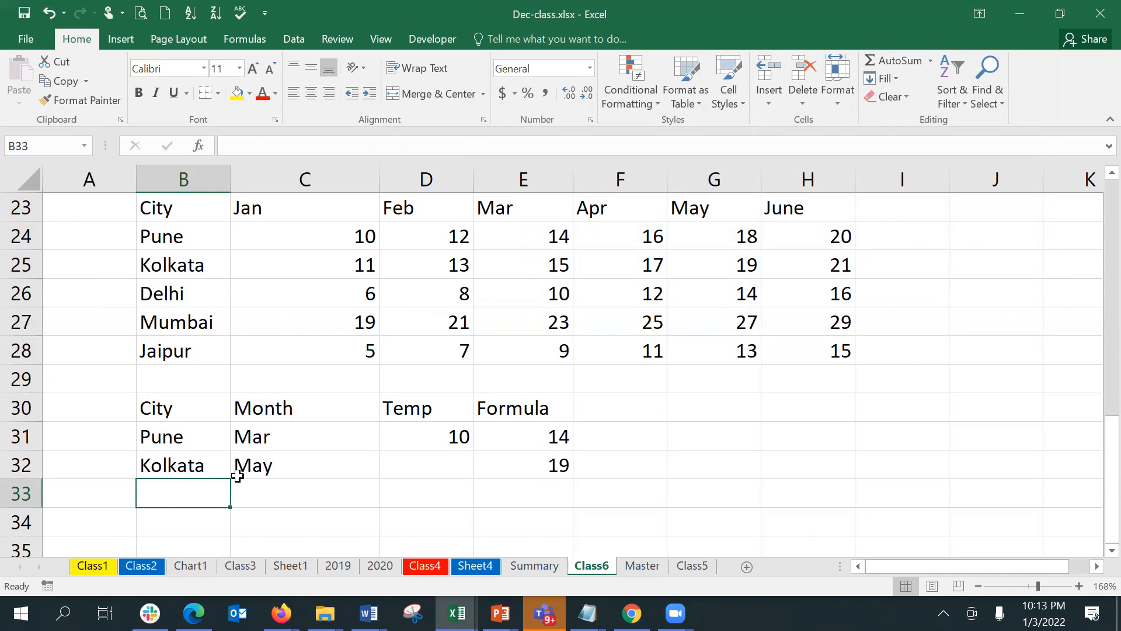
pyautogui.moveTo(420, 408); pyautogui.dragTo(421, 456)
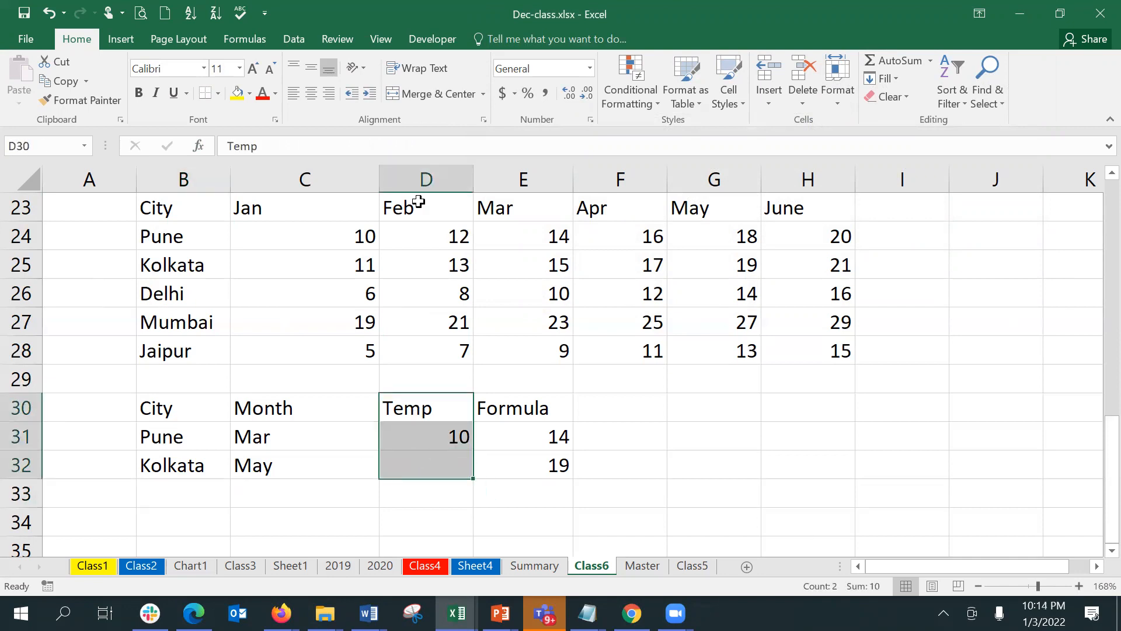
pyautogui.click(770, 65)
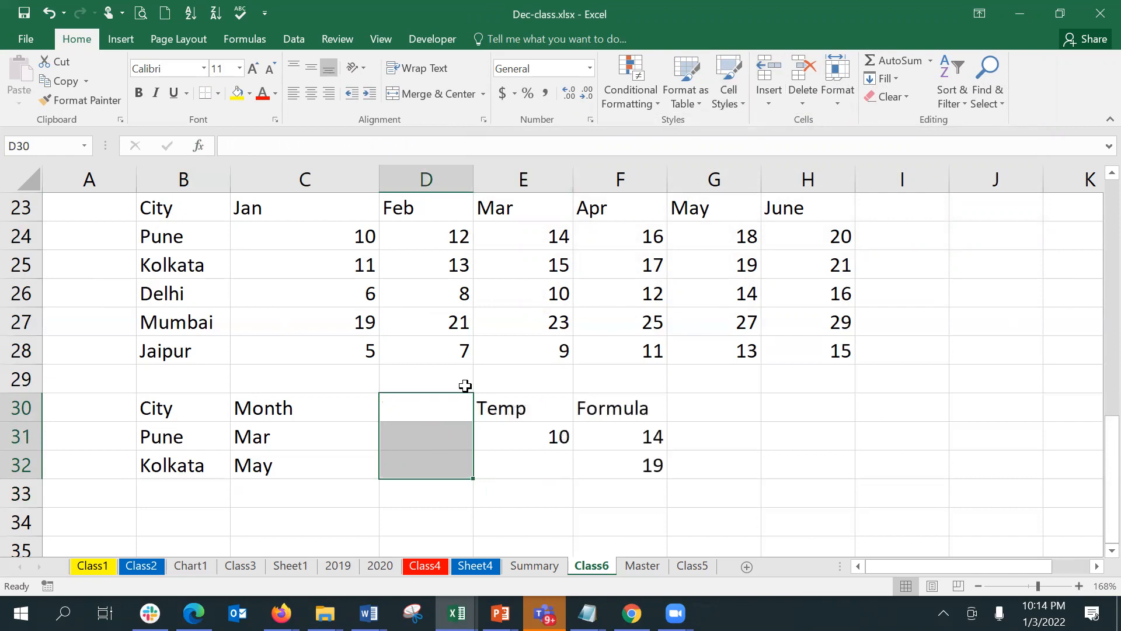
# Start a MATCH formula in D31 with the month in C31 as its lookup value
pyautogui.click(441, 399)
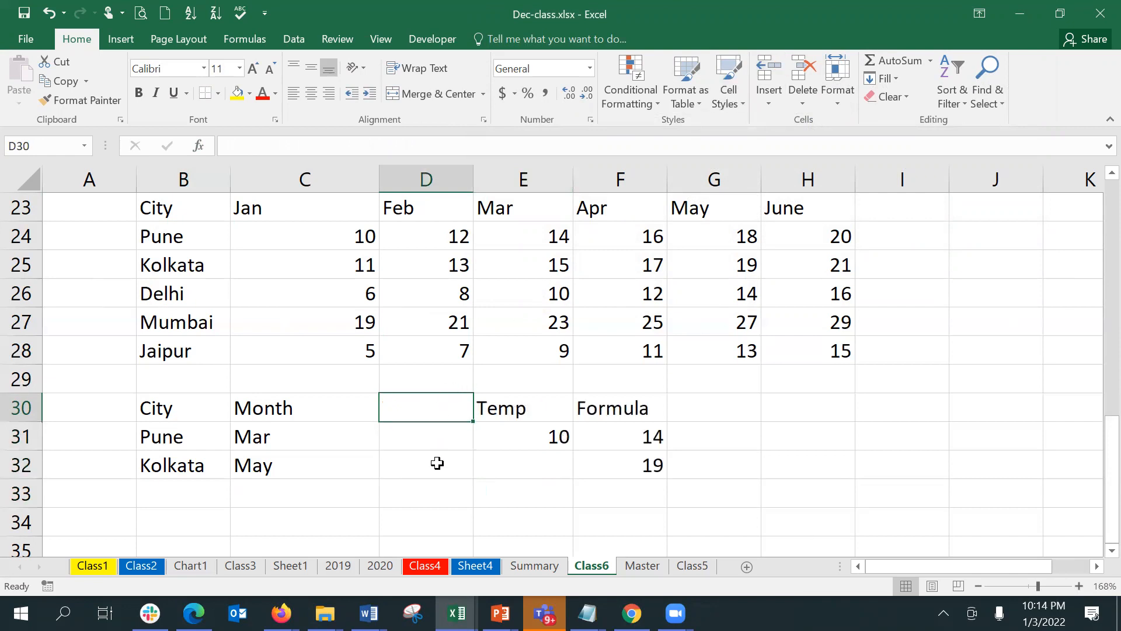
pyautogui.press('Down')
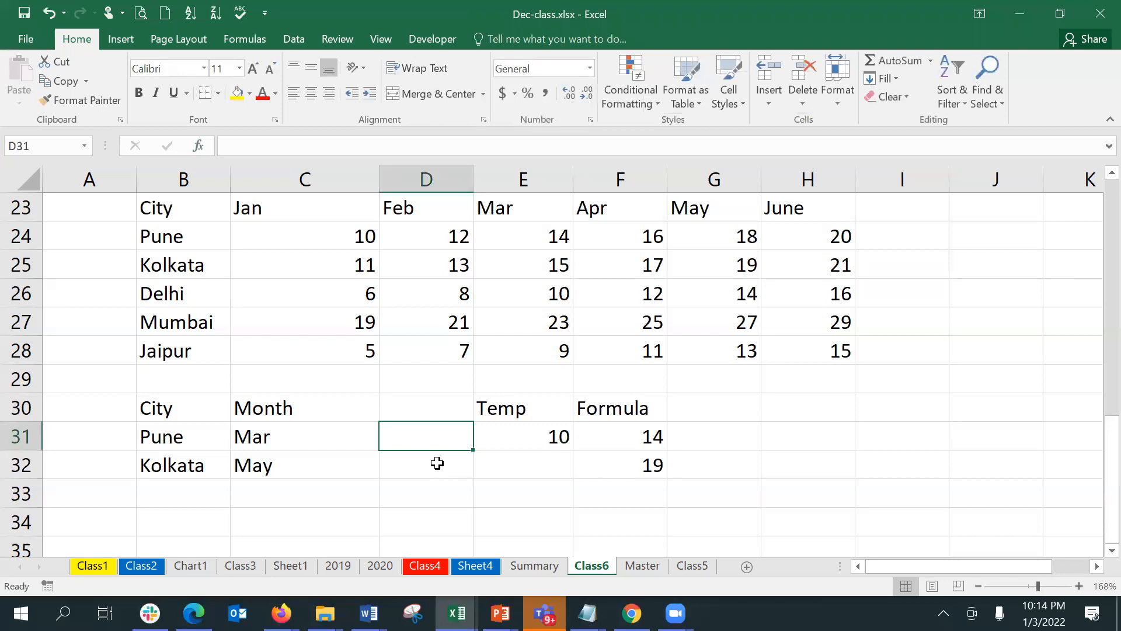
pyautogui.write('=m')
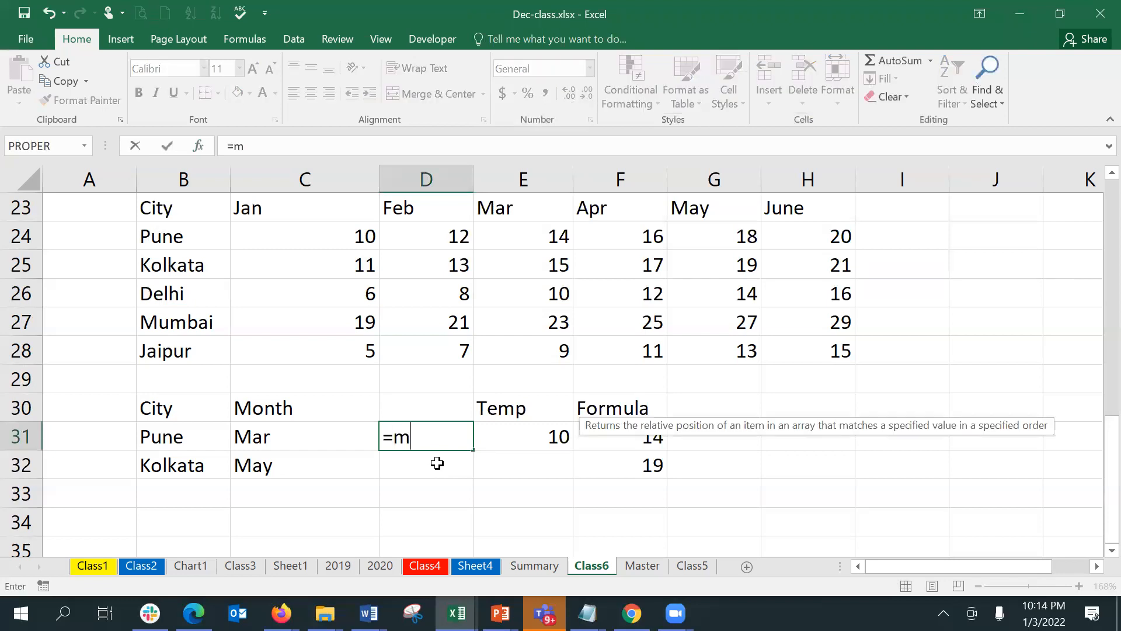
pyautogui.write('atch')
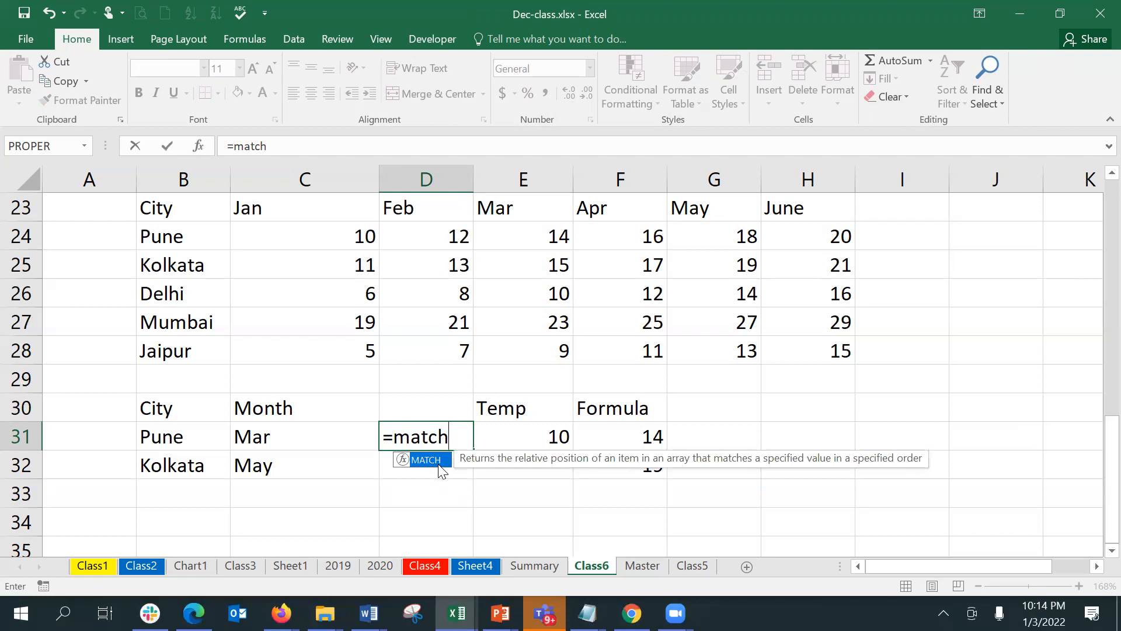
pyautogui.press('Tab')
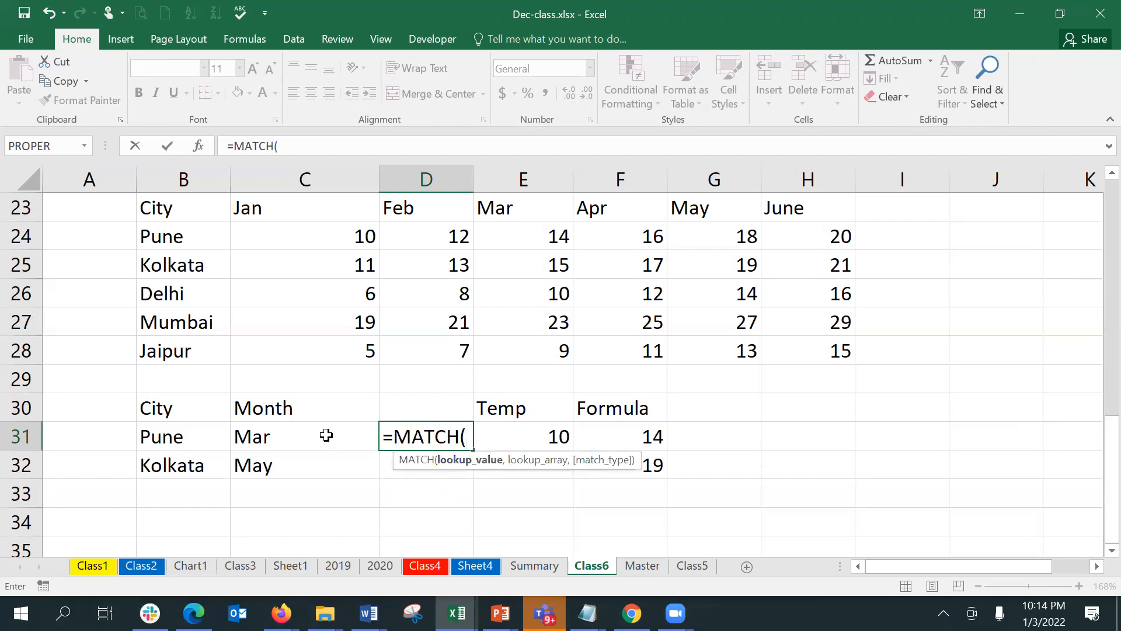
pyautogui.click(199, 146)
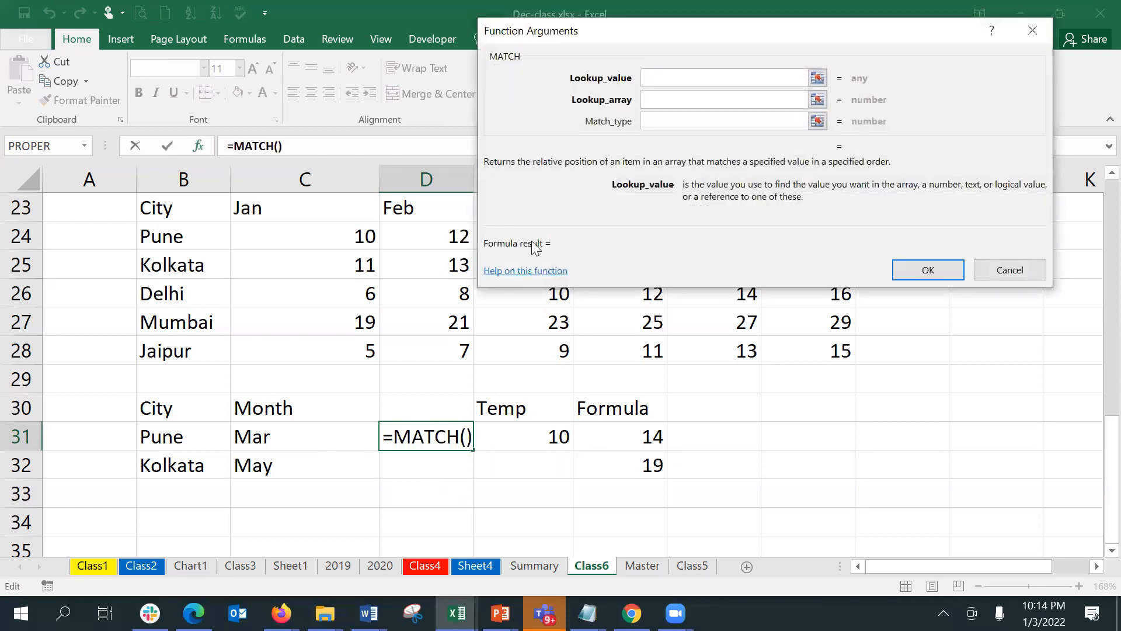
pyautogui.click(264, 443)
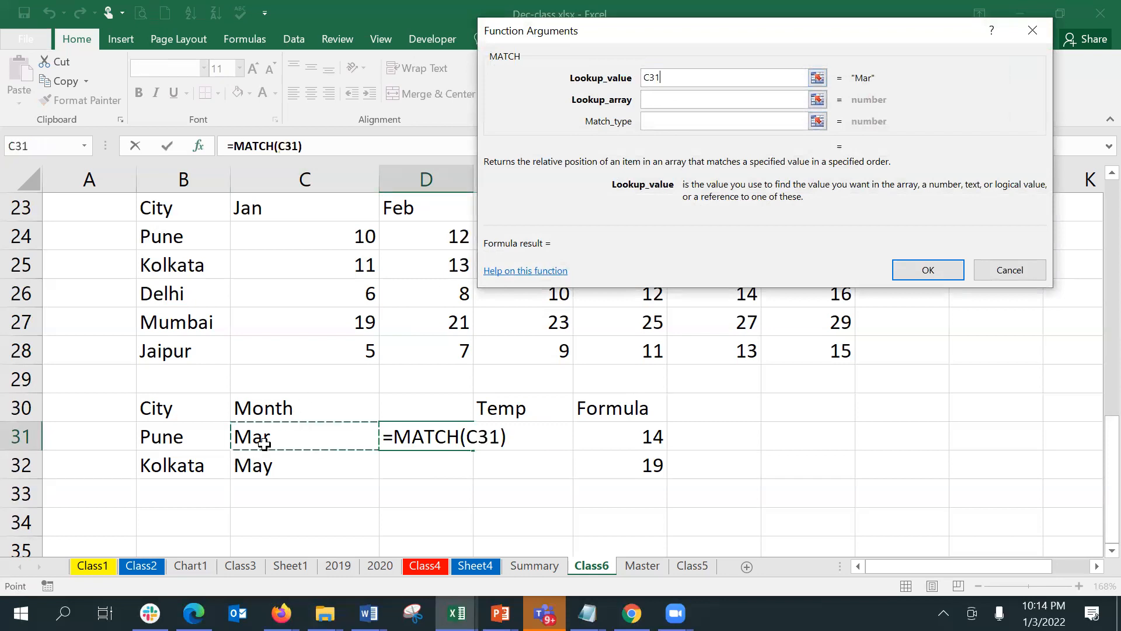
# Complete the MATCH formula in D31 with header row B23:H23 as the lookup array and match type 0
pyautogui.click(727, 97)
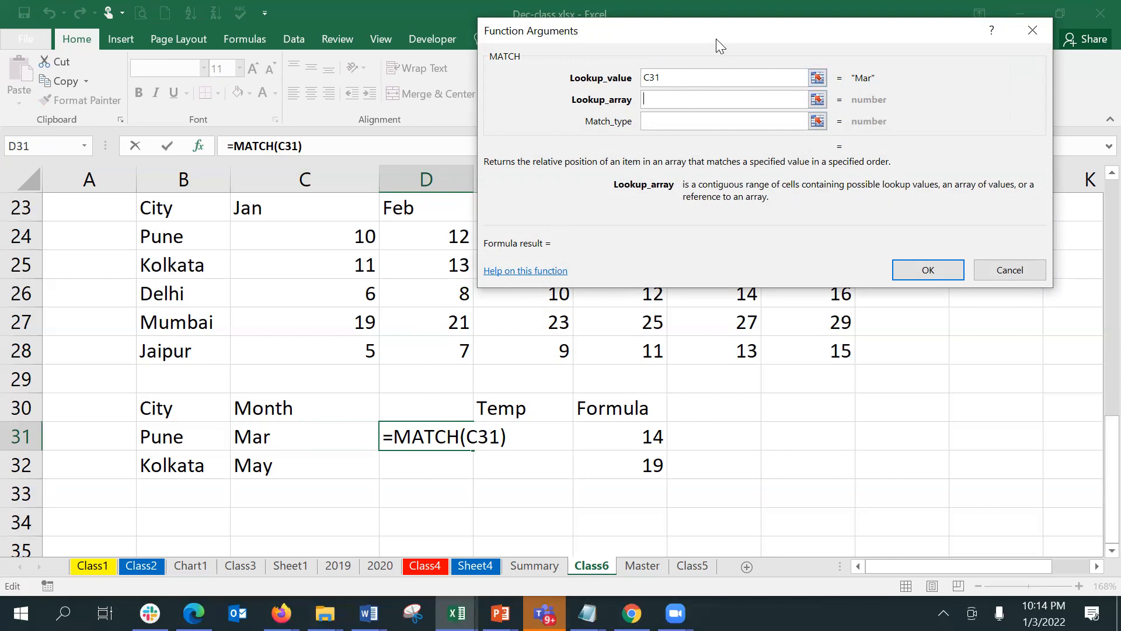
pyautogui.moveTo(720, 47); pyautogui.dragTo(811, 314)
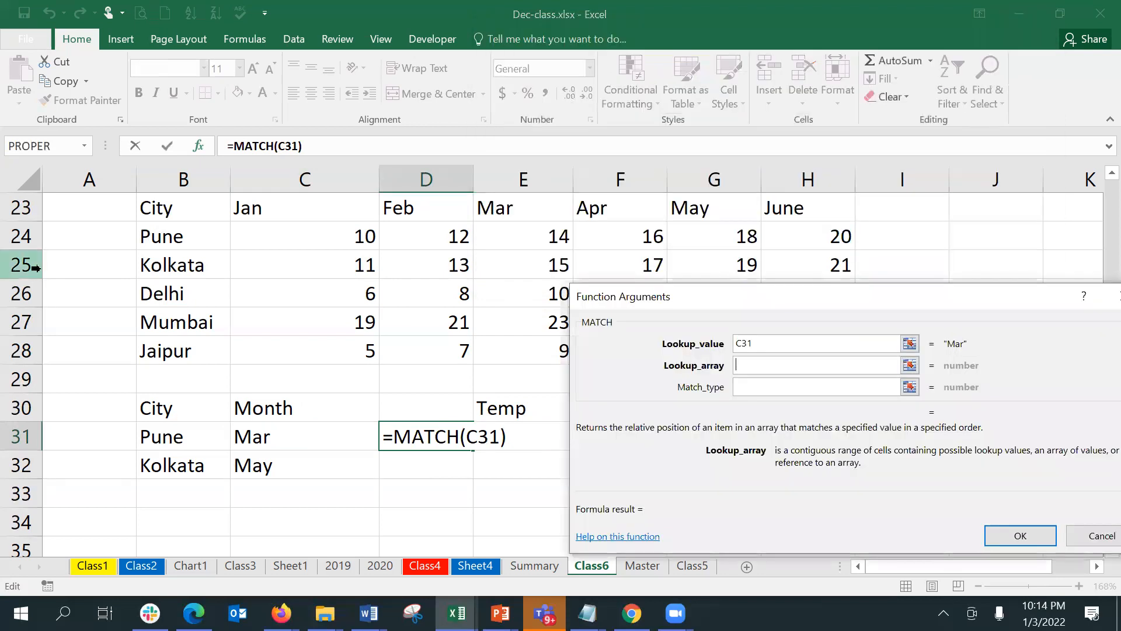
pyautogui.click(177, 202)
pyautogui.moveTo(176, 198); pyautogui.dragTo(797, 362)
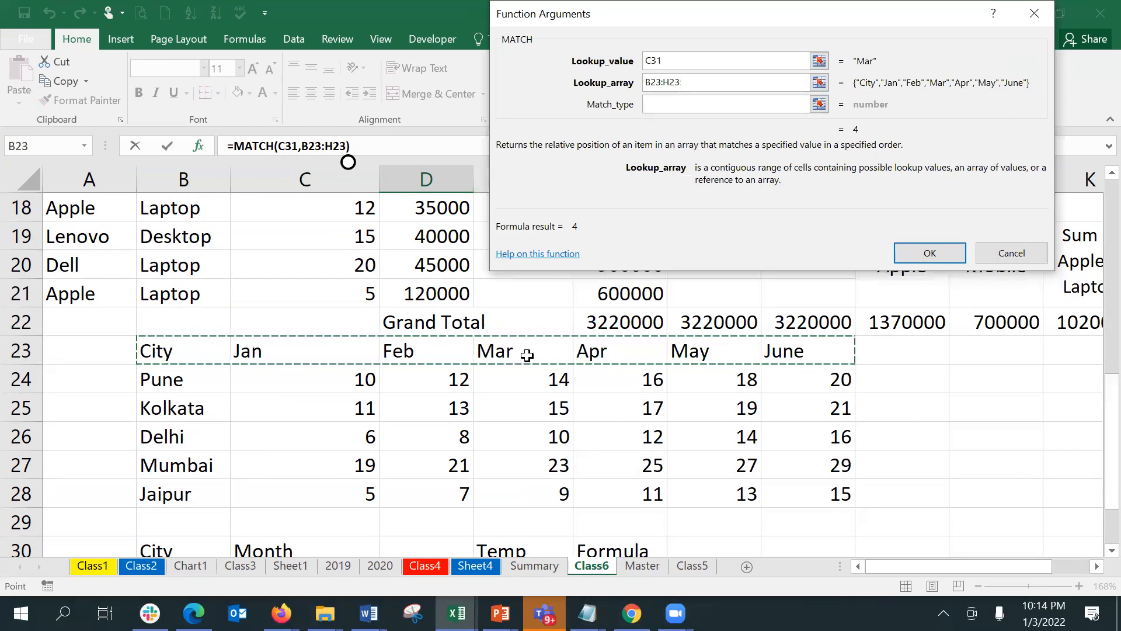
pyautogui.click(713, 103)
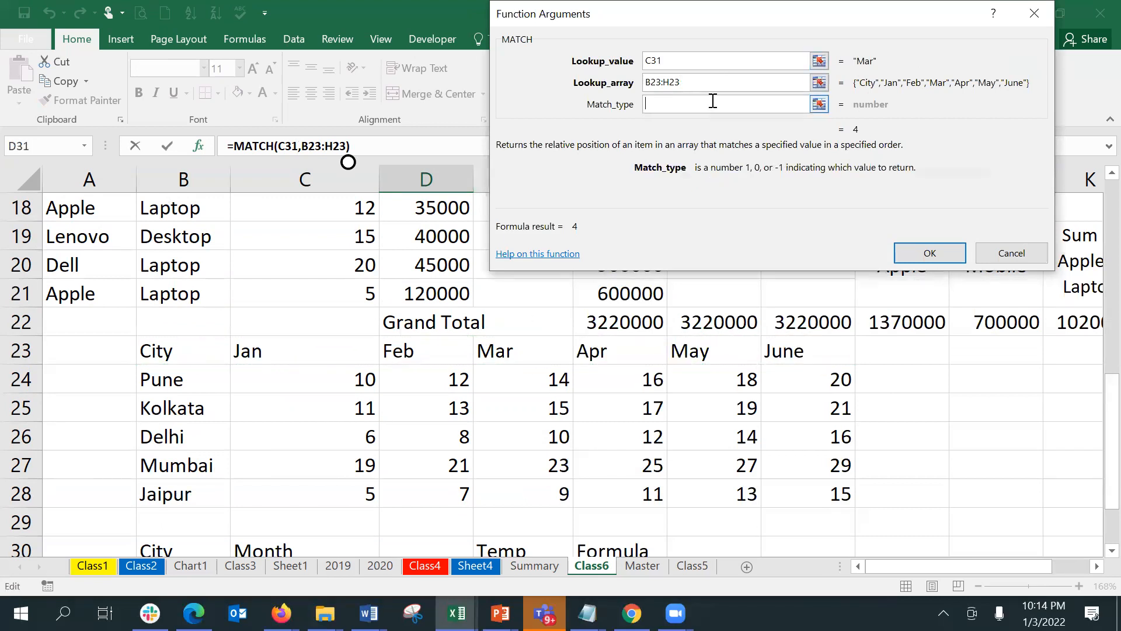
pyautogui.write('0')
pyautogui.press('Return')
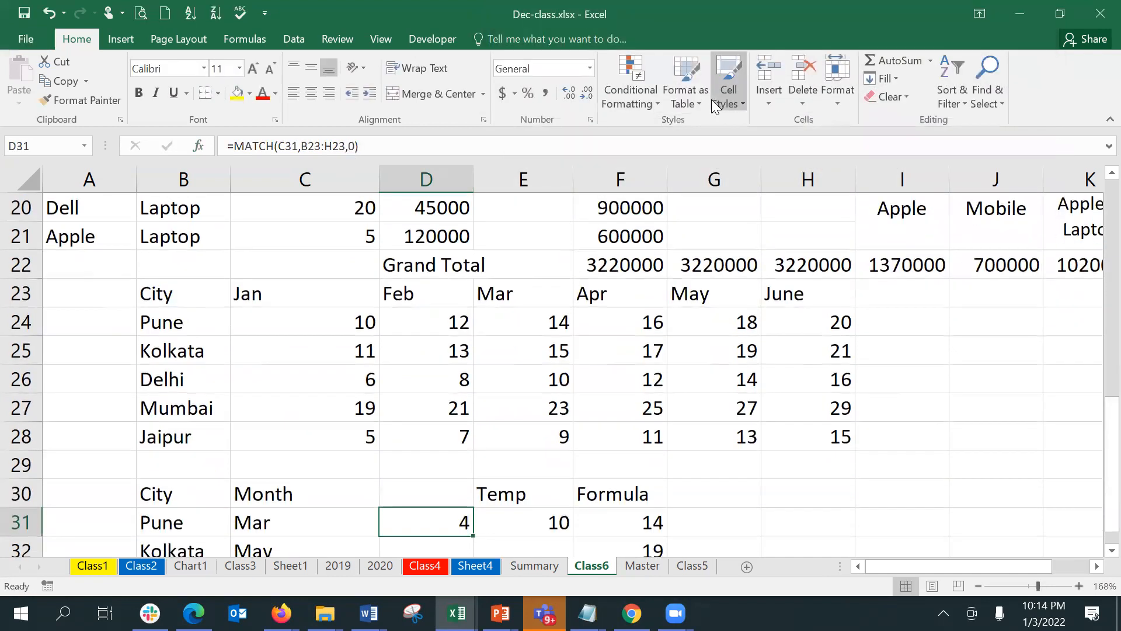
# Enter a MATCH formula in D32 that looks up C32 in B23:H23 with match type 0
pyautogui.press('Down')
pyautogui.press('Down')
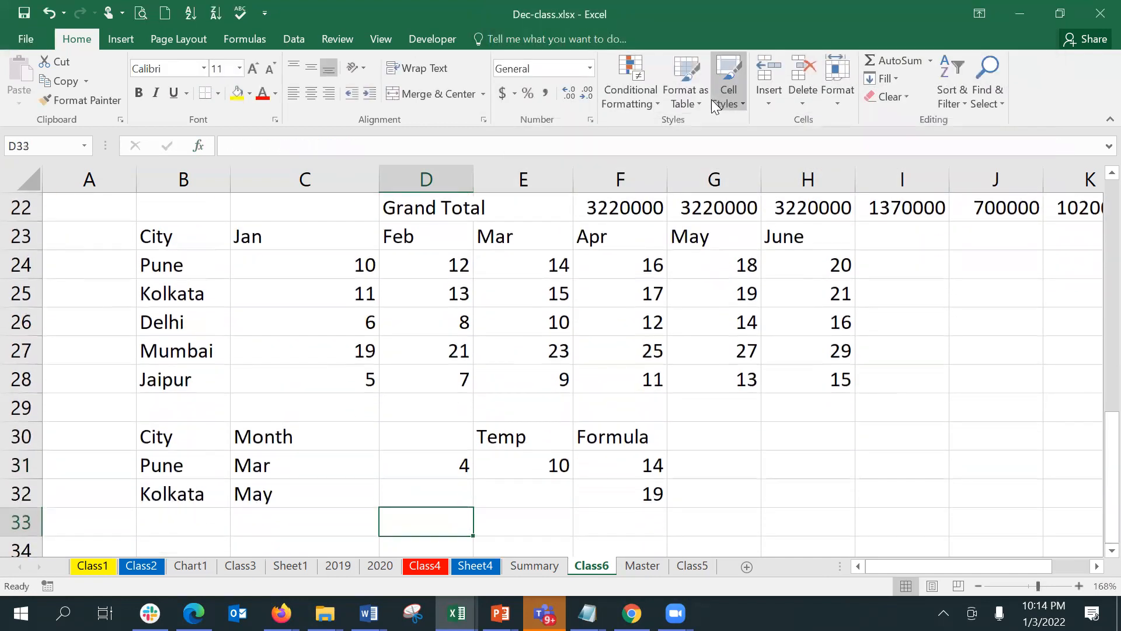
pyautogui.scroll(-1, 711, 99)
pyautogui.press('Up')
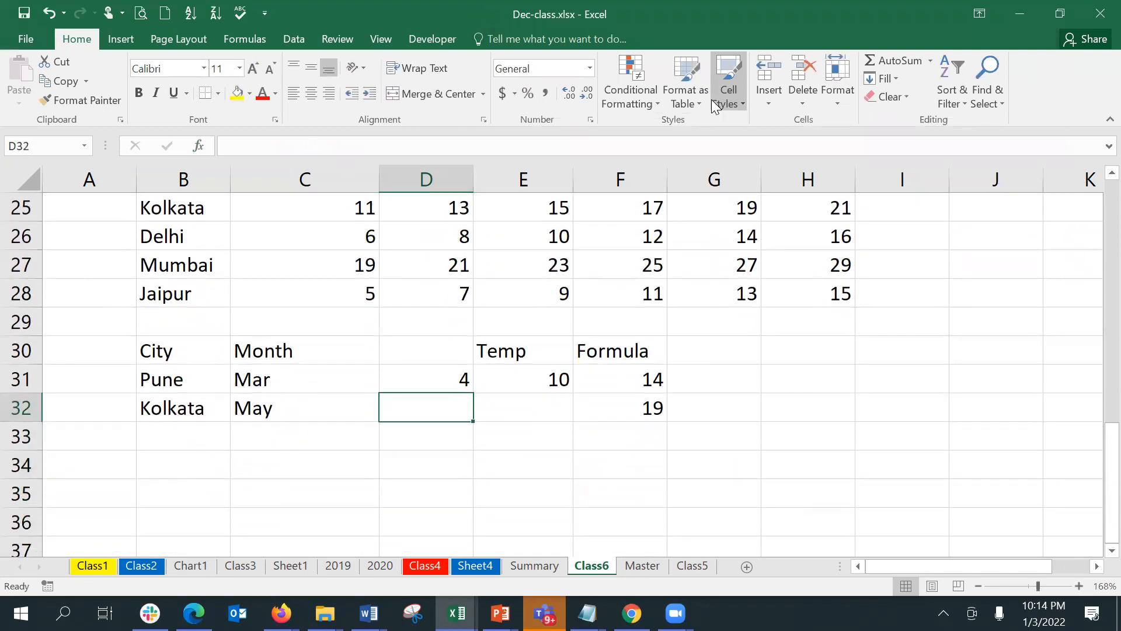
pyautogui.write('=')
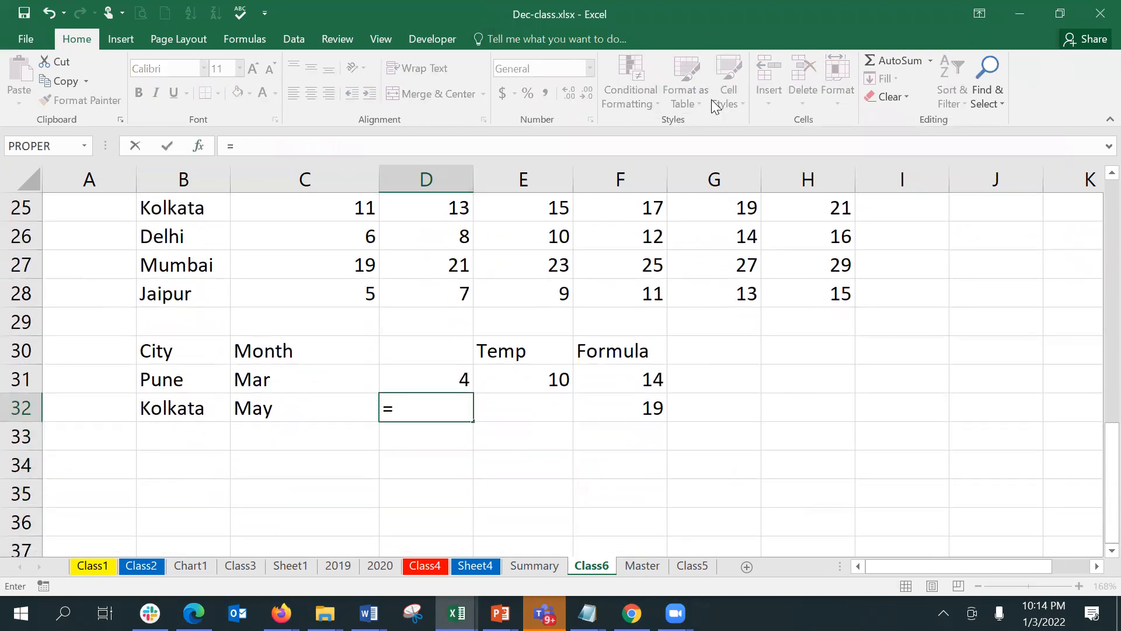
pyautogui.write('mat')
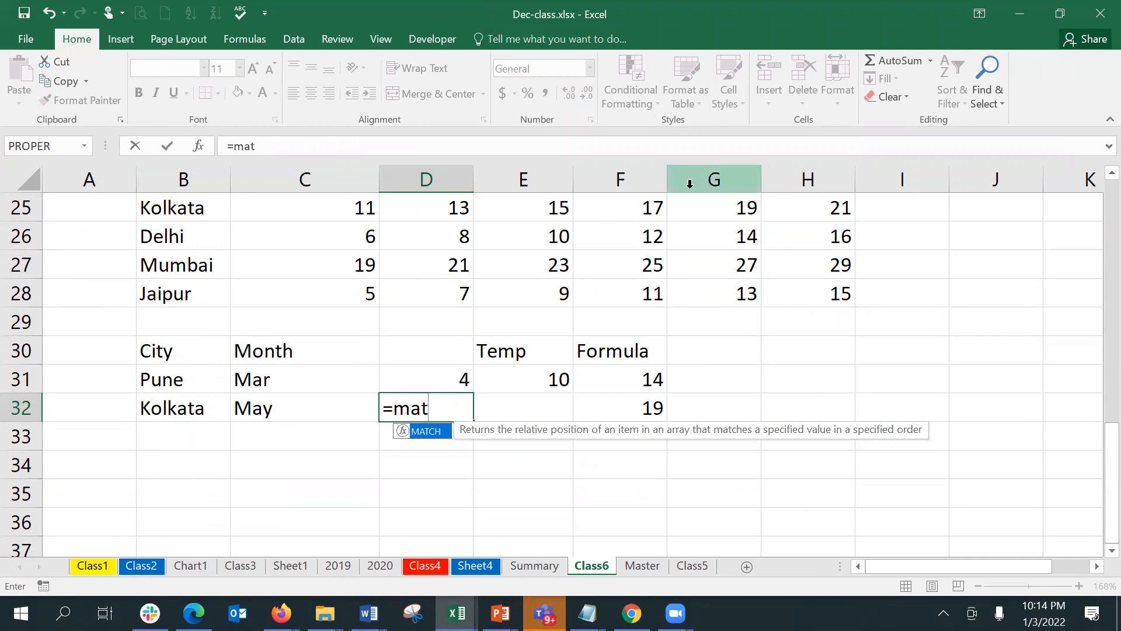
pyautogui.doubleClick(427, 431)
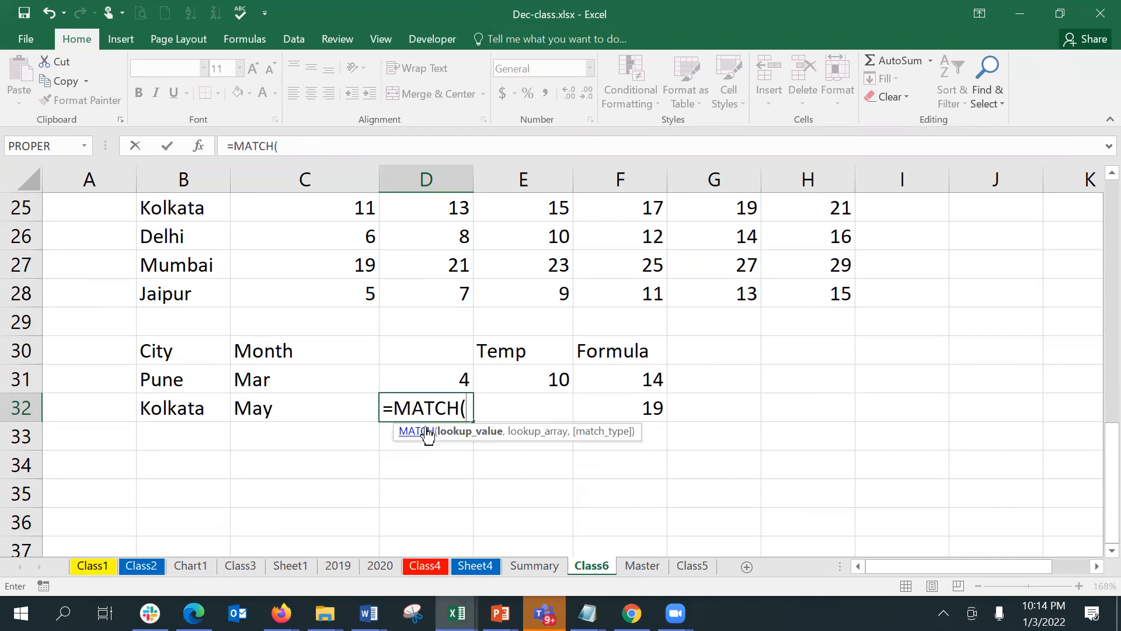
pyautogui.click(293, 408)
pyautogui.write(',')
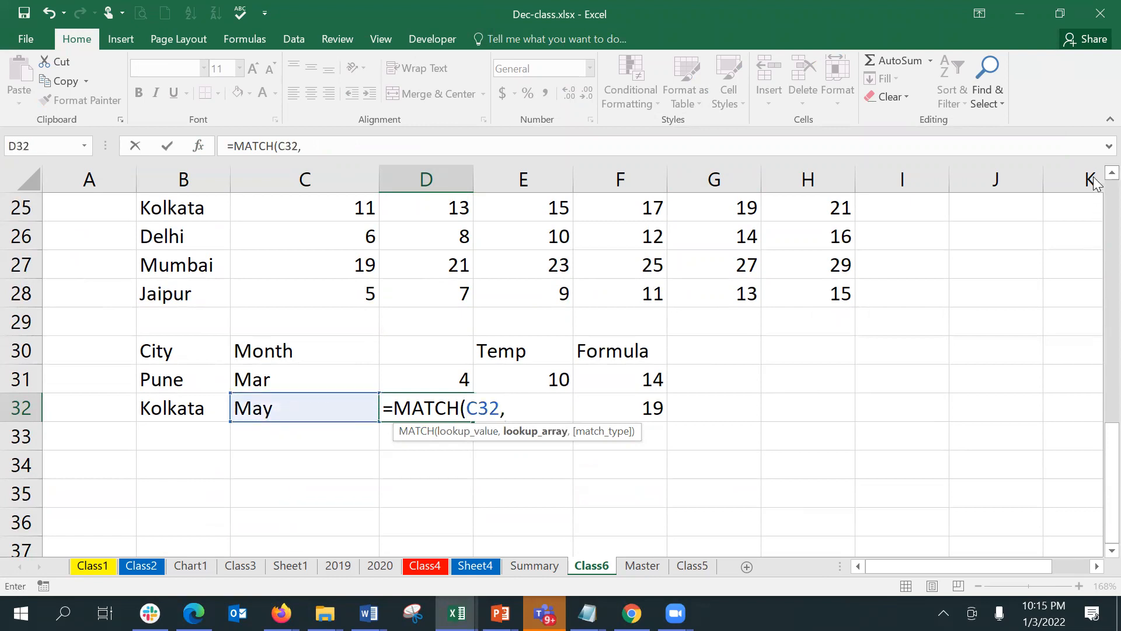
pyautogui.scroll(1, 1096, 193)
pyautogui.moveTo(207, 205); pyautogui.dragTo(792, 202)
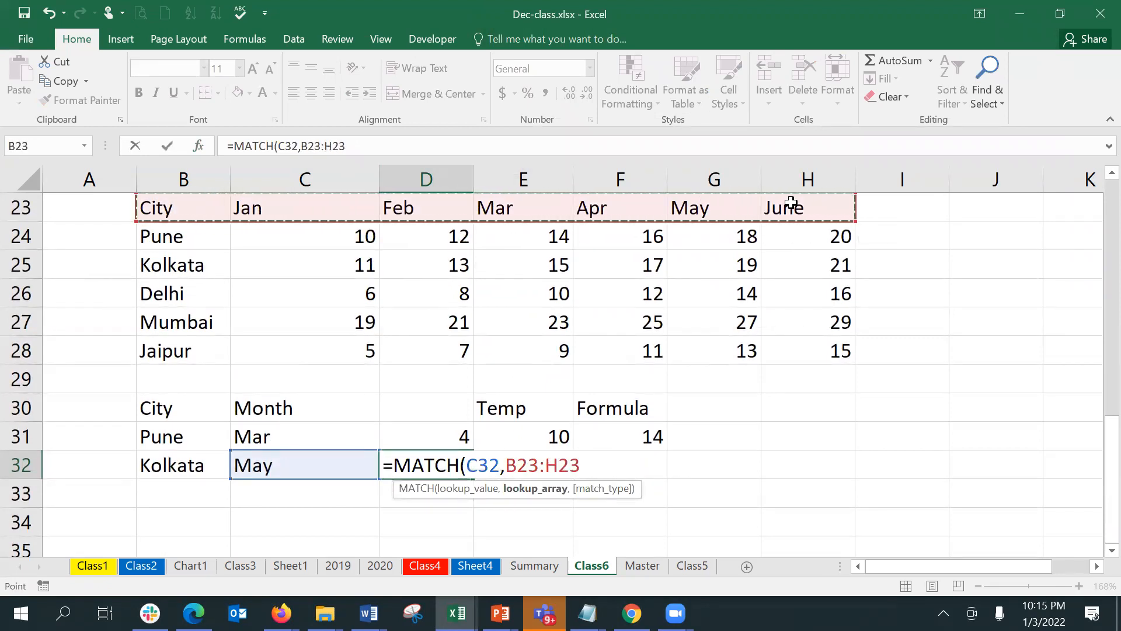
pyautogui.write(',0')
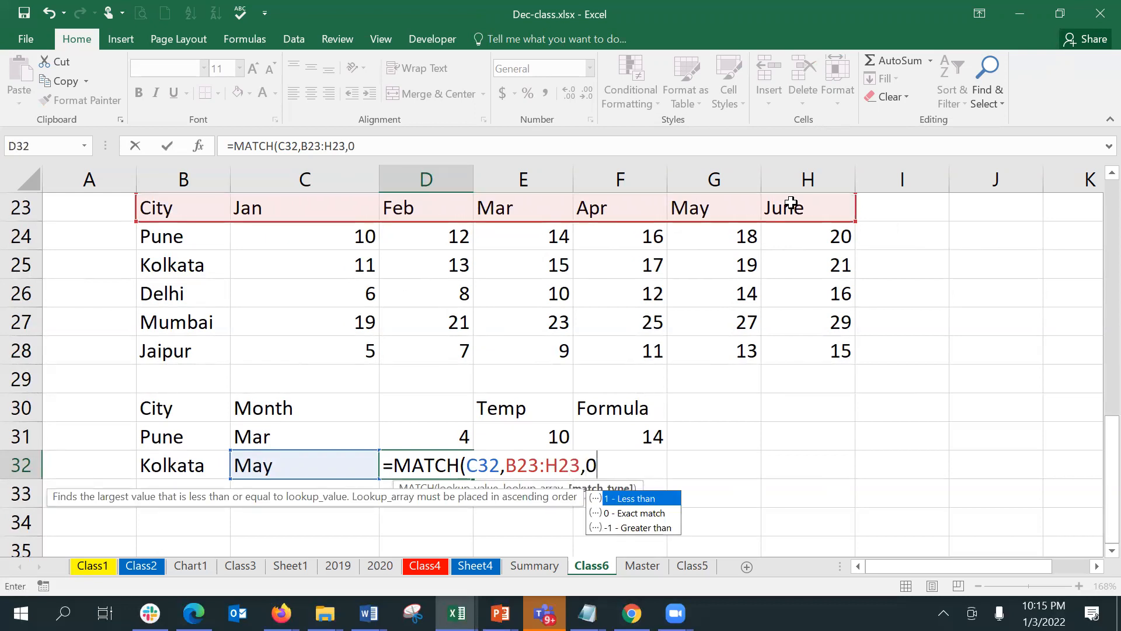
pyautogui.press('Return')
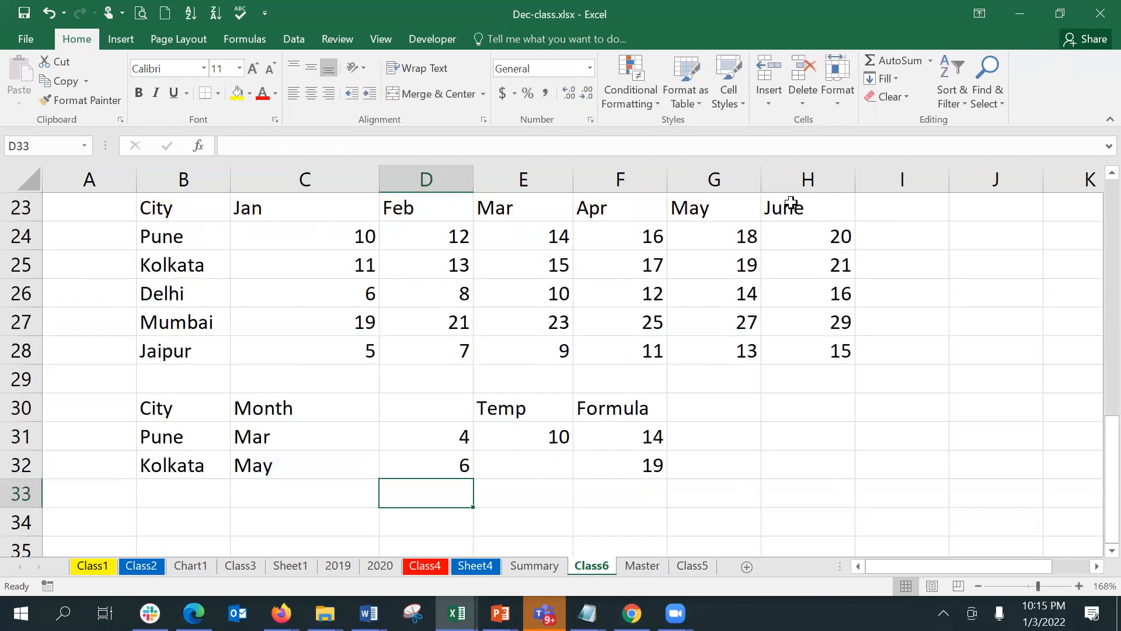
# Start a VLOOKUP formula in G31 with B31 as the lookup value and tempdata as the table array
pyautogui.press('Up')
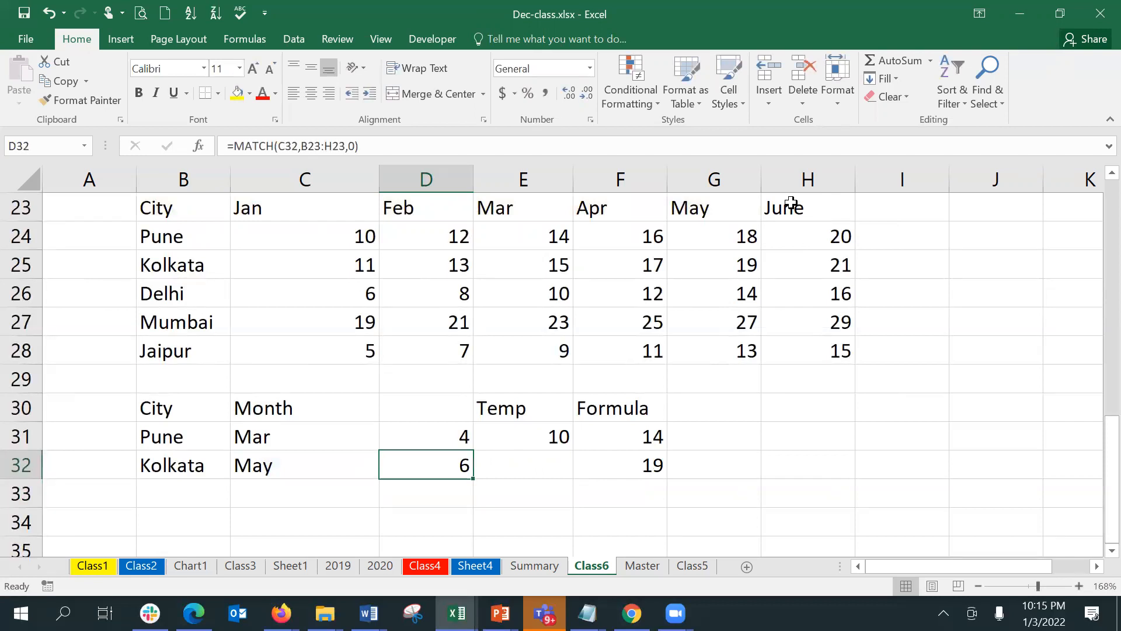
pyautogui.press('Right')
pyautogui.press('Right')
pyautogui.press('Right')
pyautogui.press('Up')
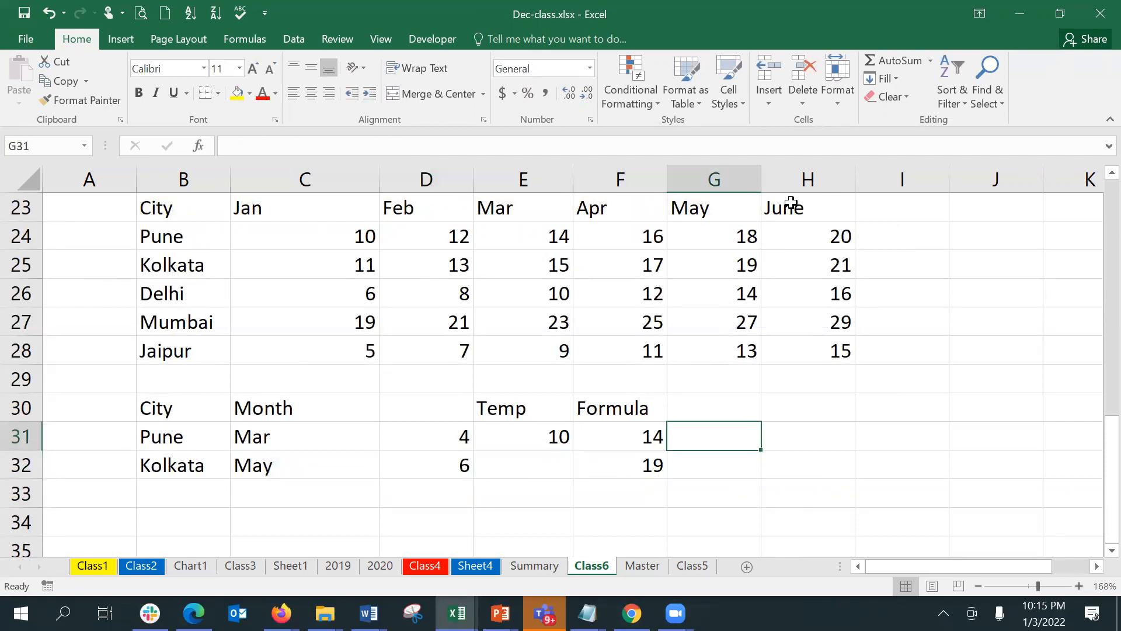
pyautogui.write('=vloo')
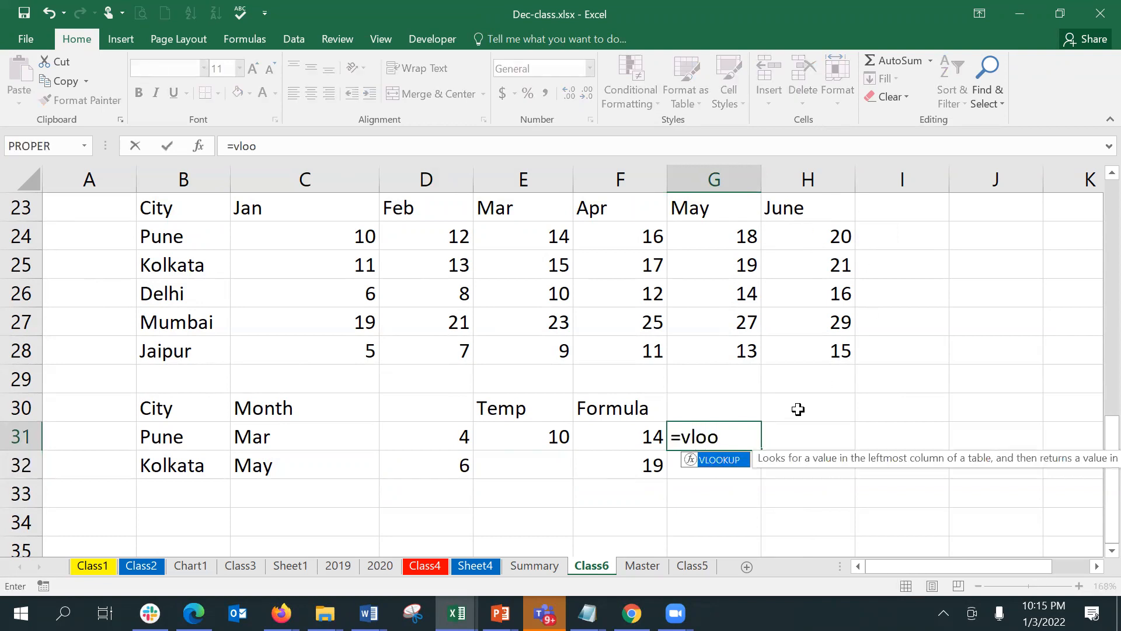
pyautogui.doubleClick(724, 459)
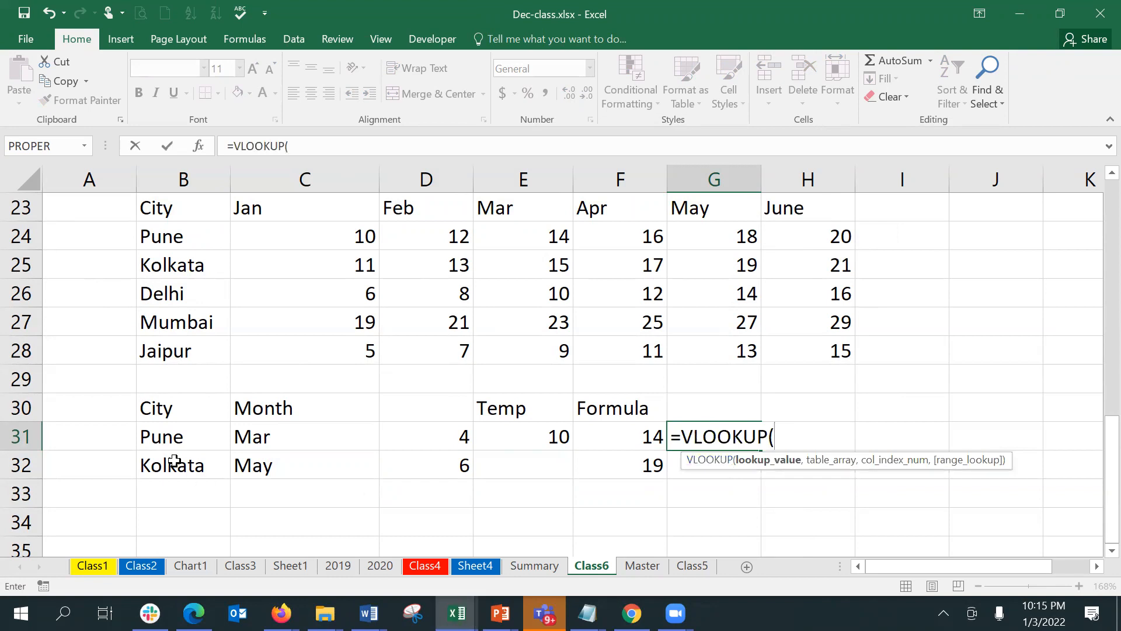
pyautogui.click(161, 442)
pyautogui.write(',')
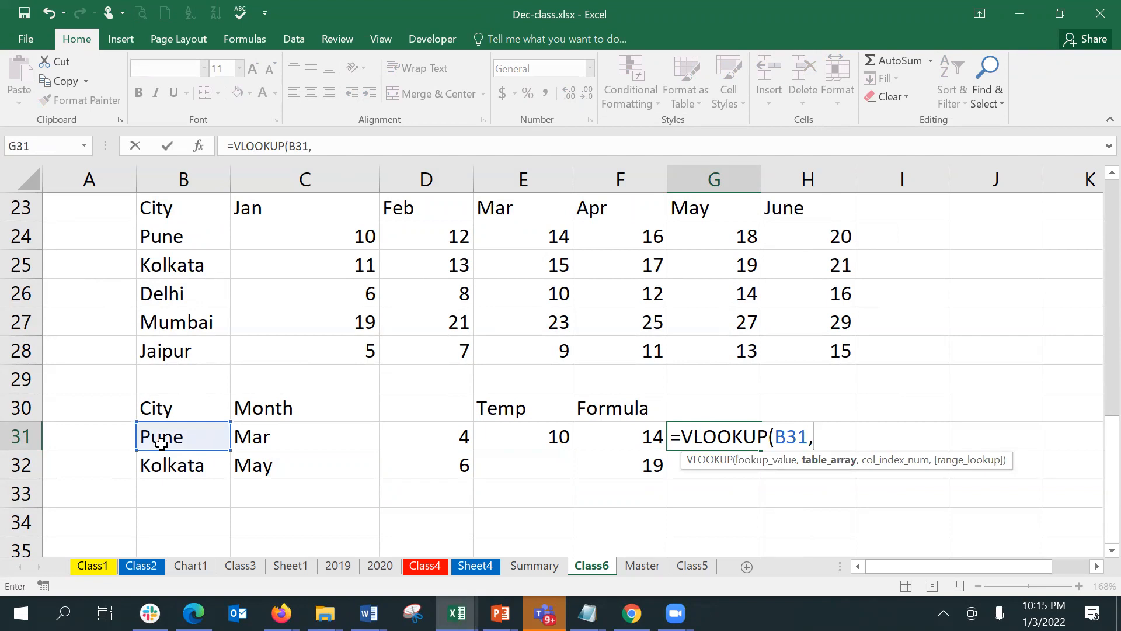
pyautogui.write('temp')
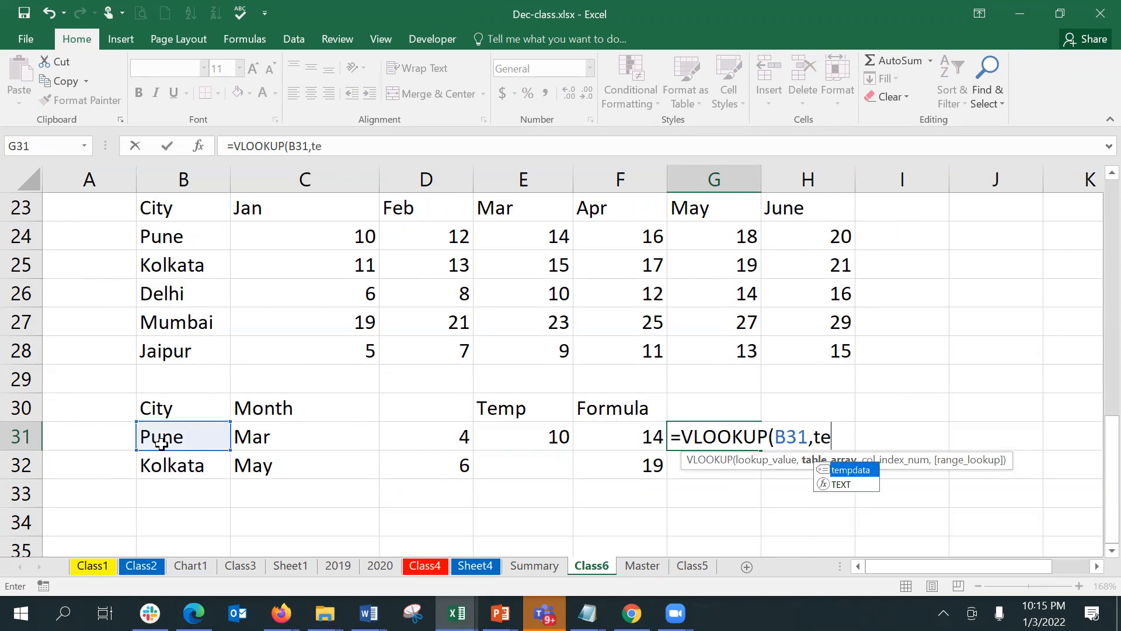
pyautogui.doubleClick(858, 476)
pyautogui.write(',')
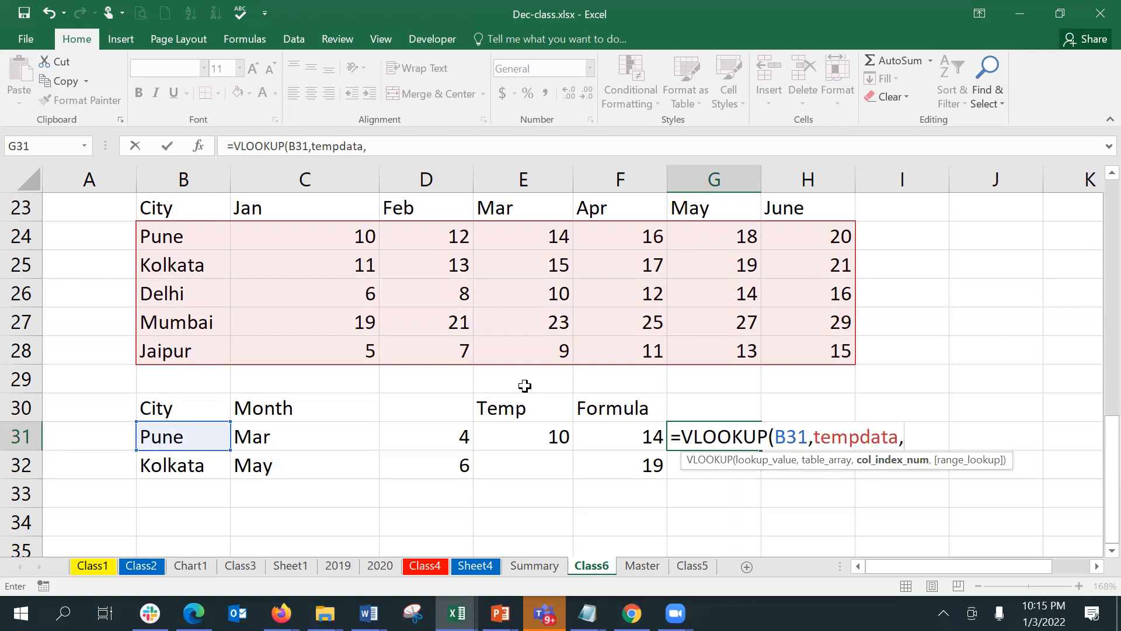
# Complete the VLOOKUP in G31 with D31 as the column index number and an empty range lookup argument
pyautogui.click(447, 428)
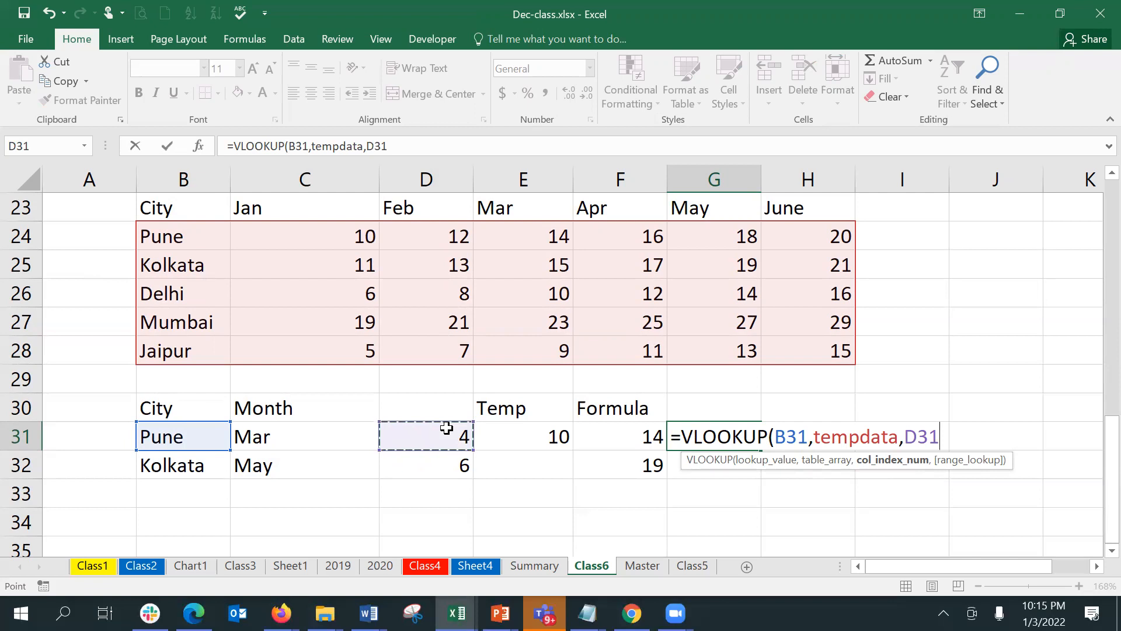
pyautogui.write(',')
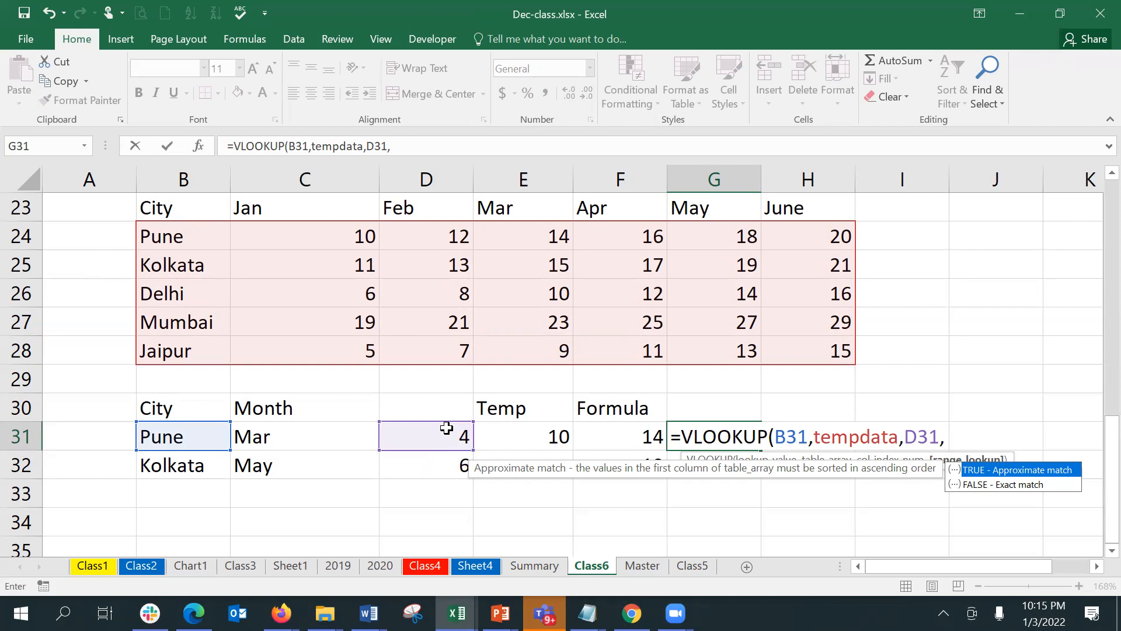
pyautogui.press('Down')
pyautogui.press('Return')
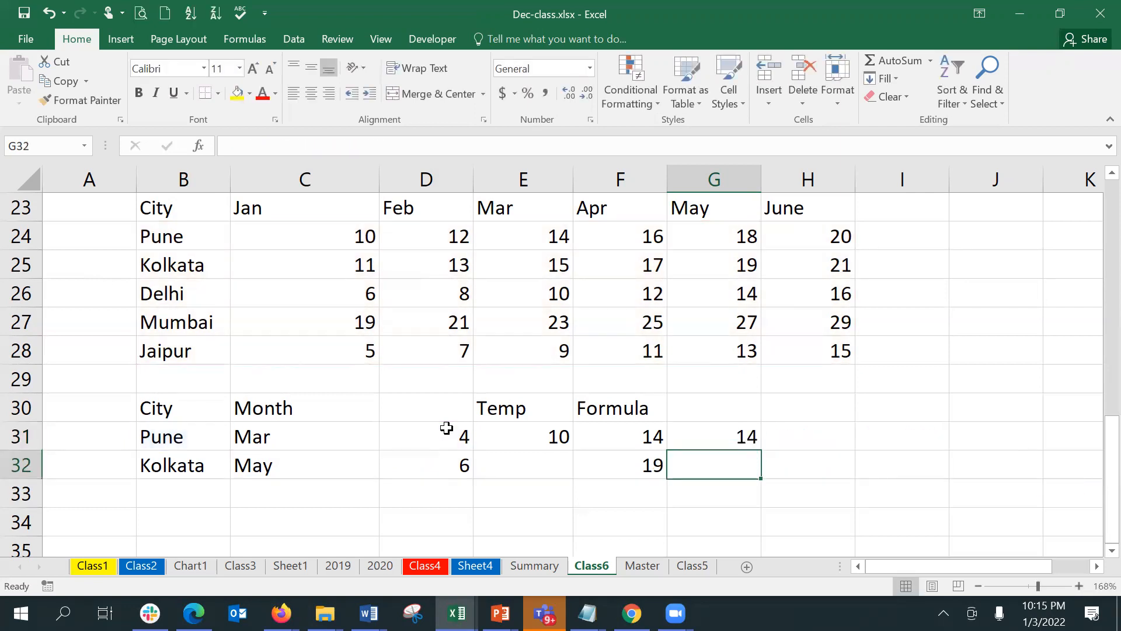
# Change the month in C31 to Apr to test the lookup formulas
pyautogui.press('Up')
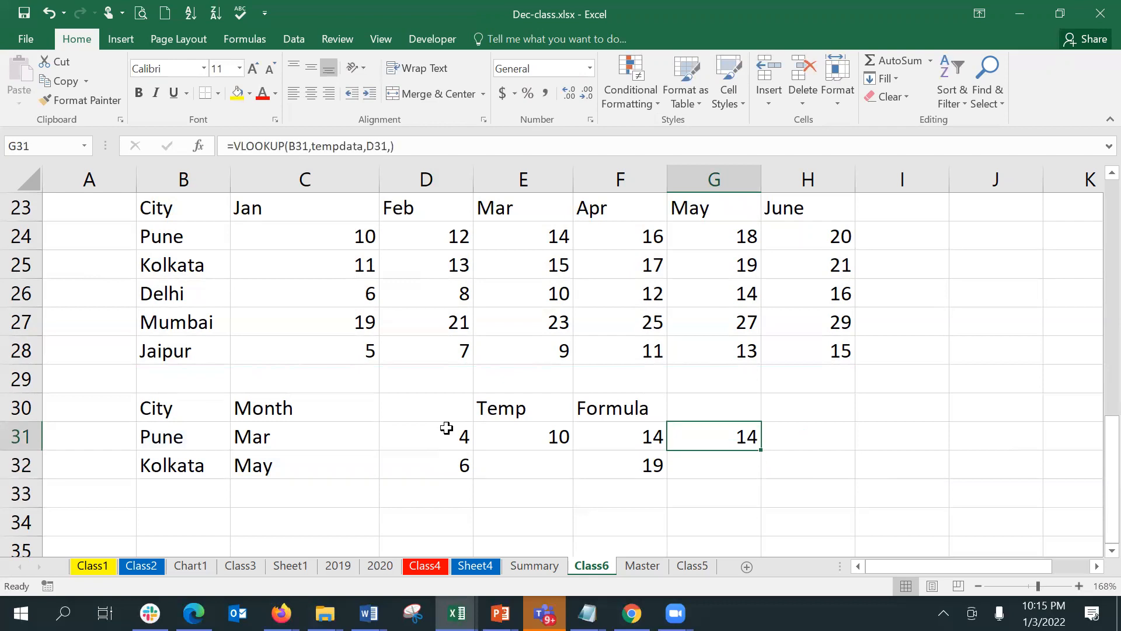
pyautogui.press('Left')
pyautogui.press('Left')
pyautogui.press('Left')
pyautogui.press('Left')
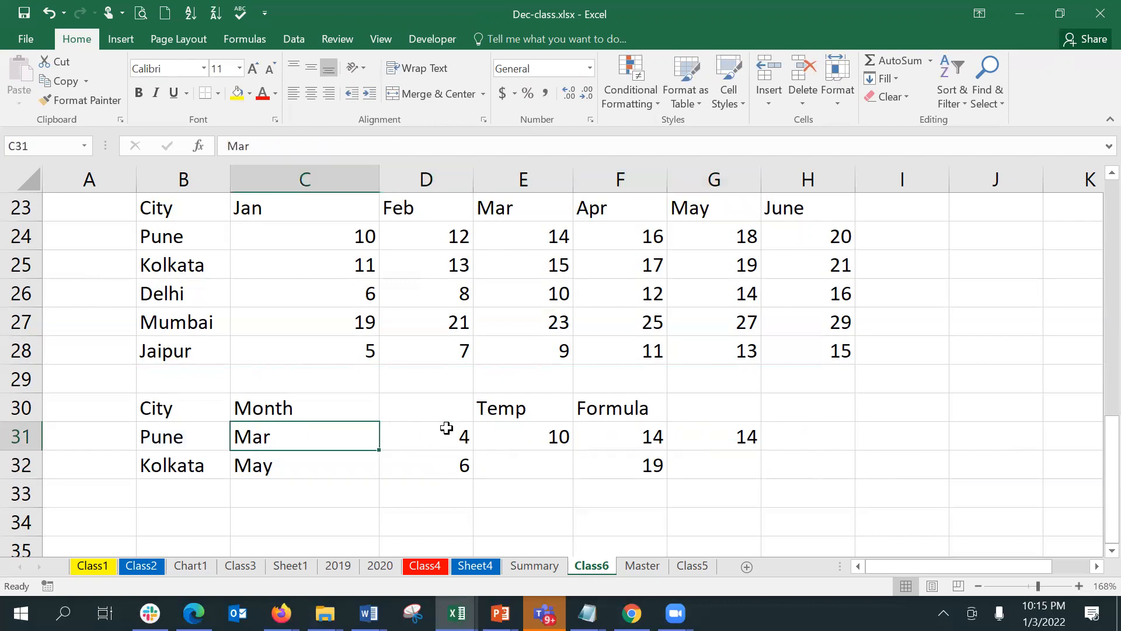
pyautogui.write('Apr')
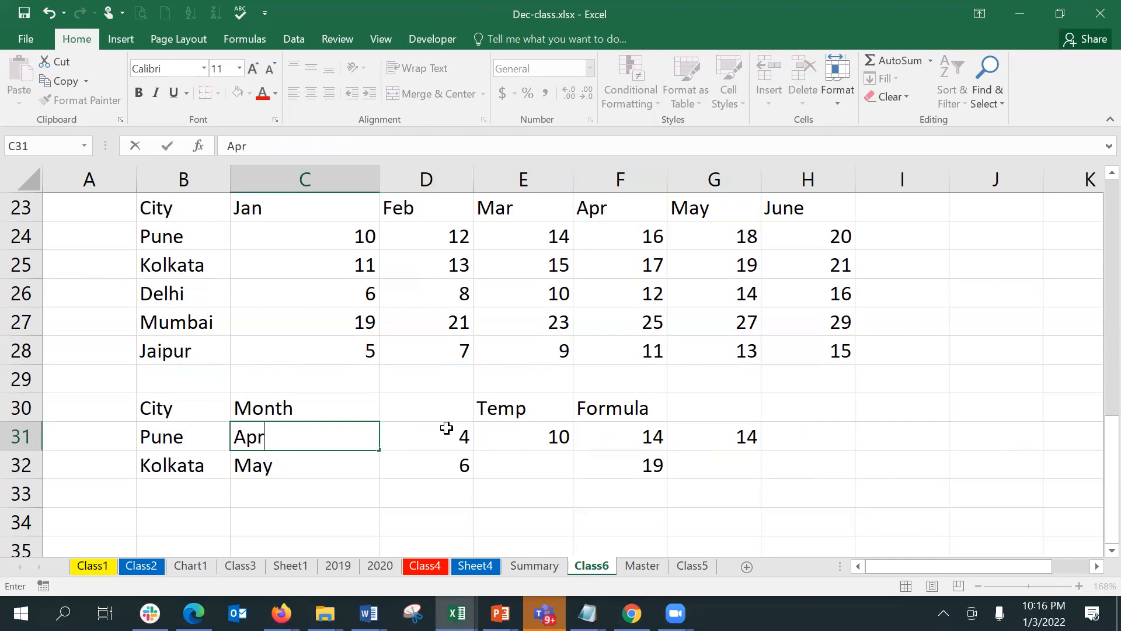
pyautogui.press('Return')
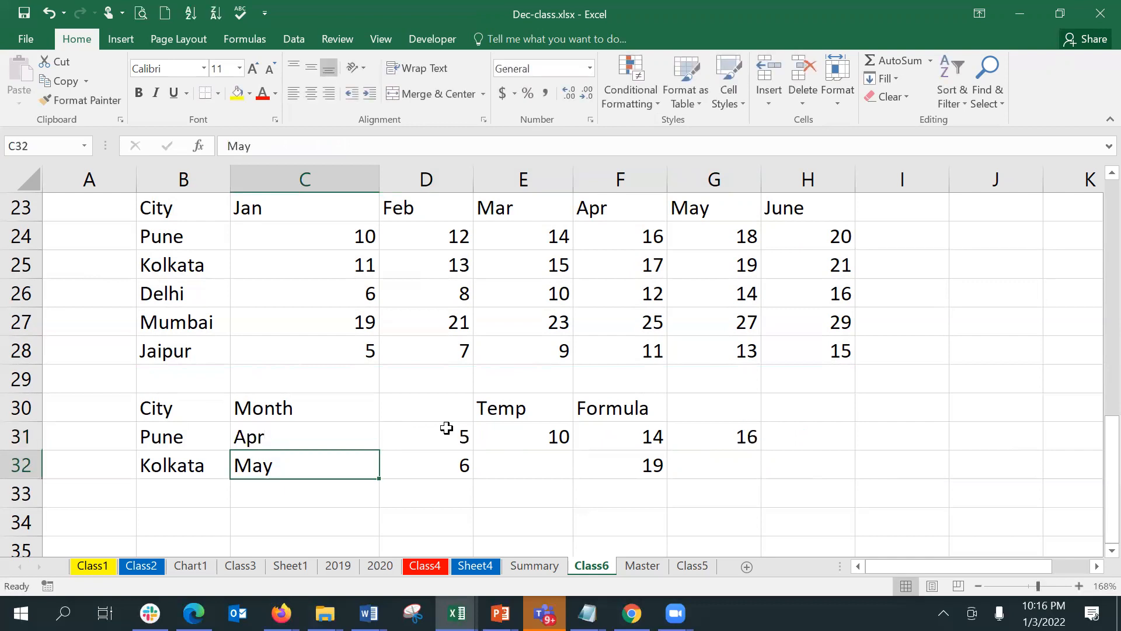
# Change the city in B31 to Delhi
pyautogui.press('Up')
pyautogui.press('Left')
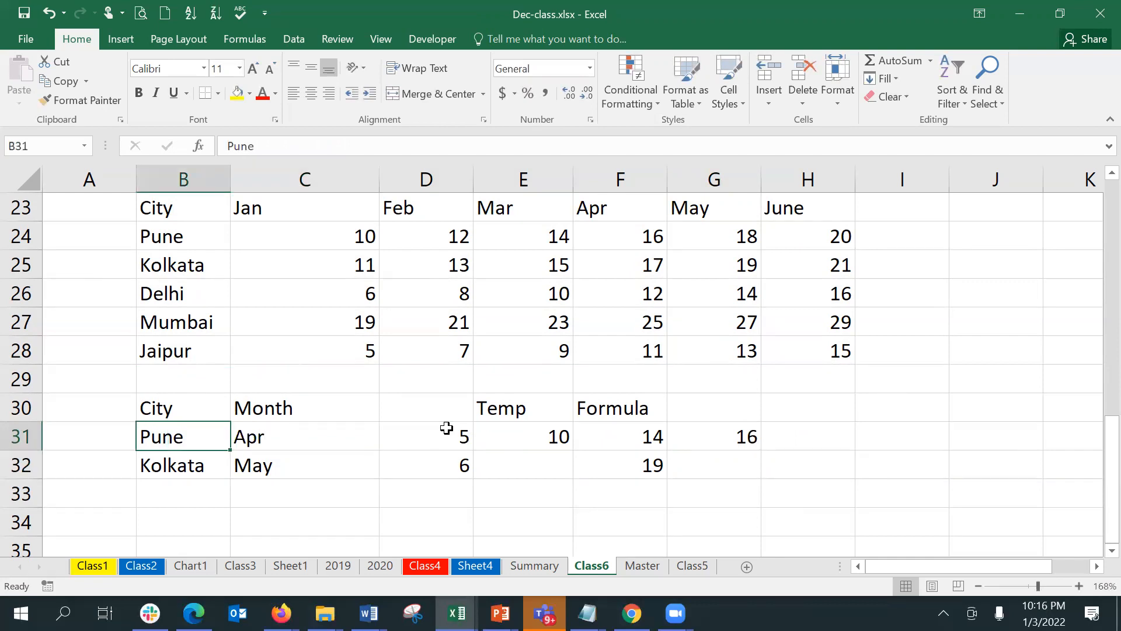
pyautogui.write('Delhi')
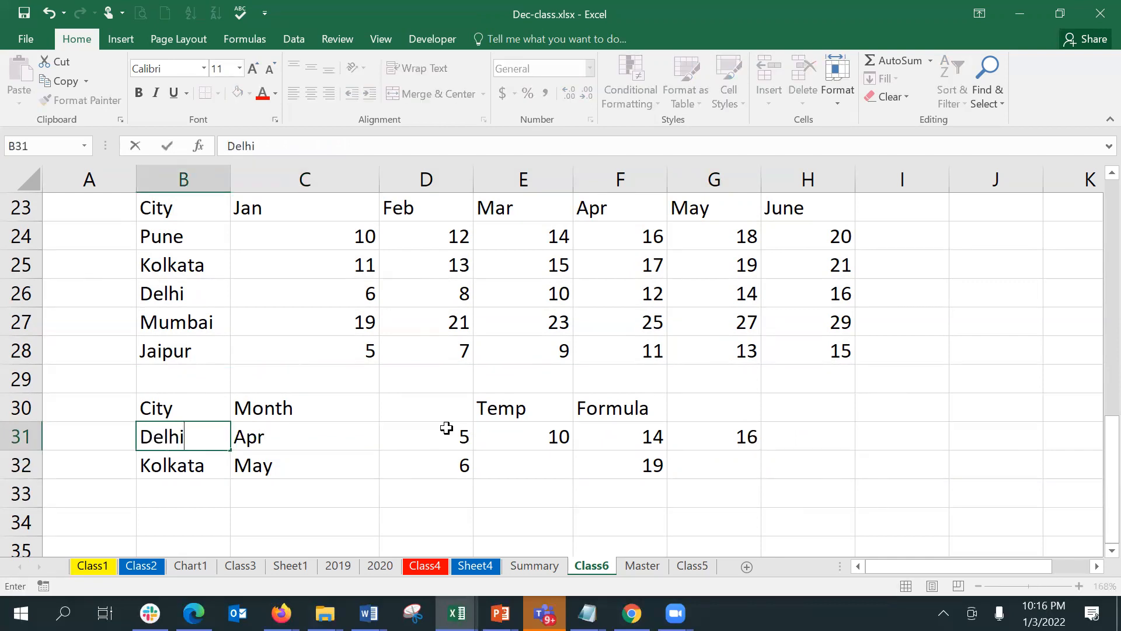
pyautogui.press('Return')
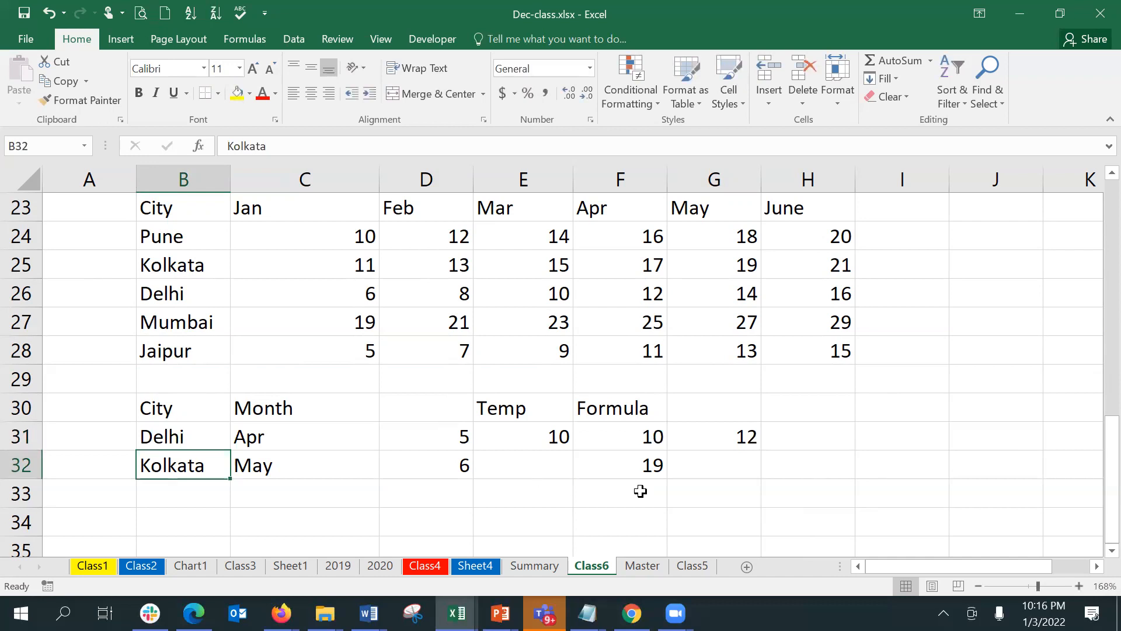
# Set the range lookup argument of the VLOOKUP in G31 to FALSE for an exact match
pyautogui.click(748, 426)
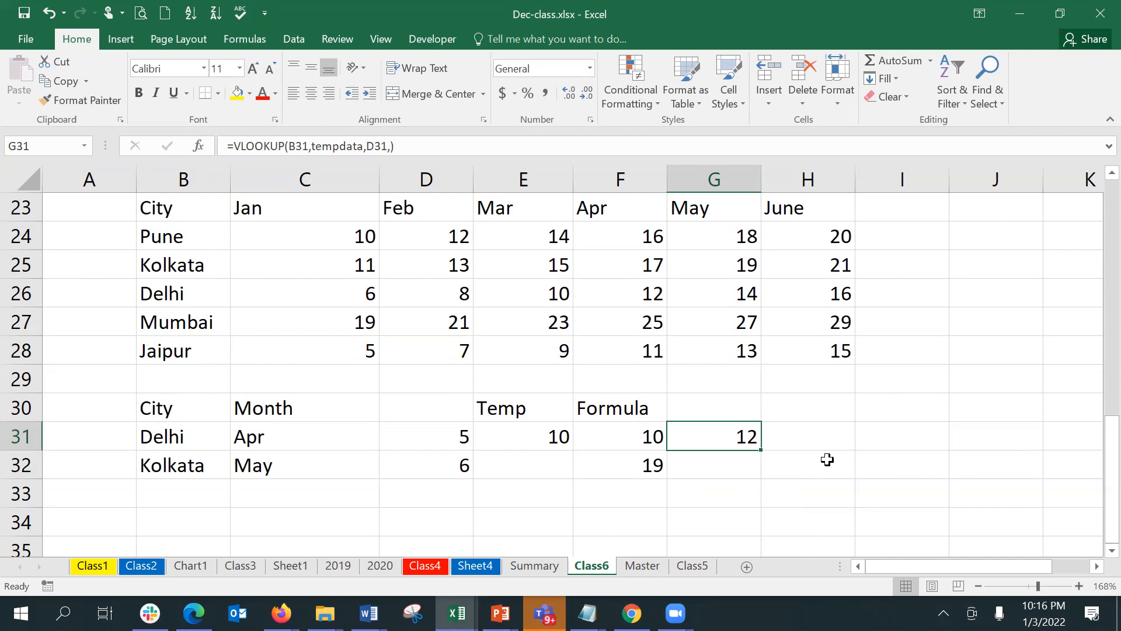
pyautogui.click(390, 146)
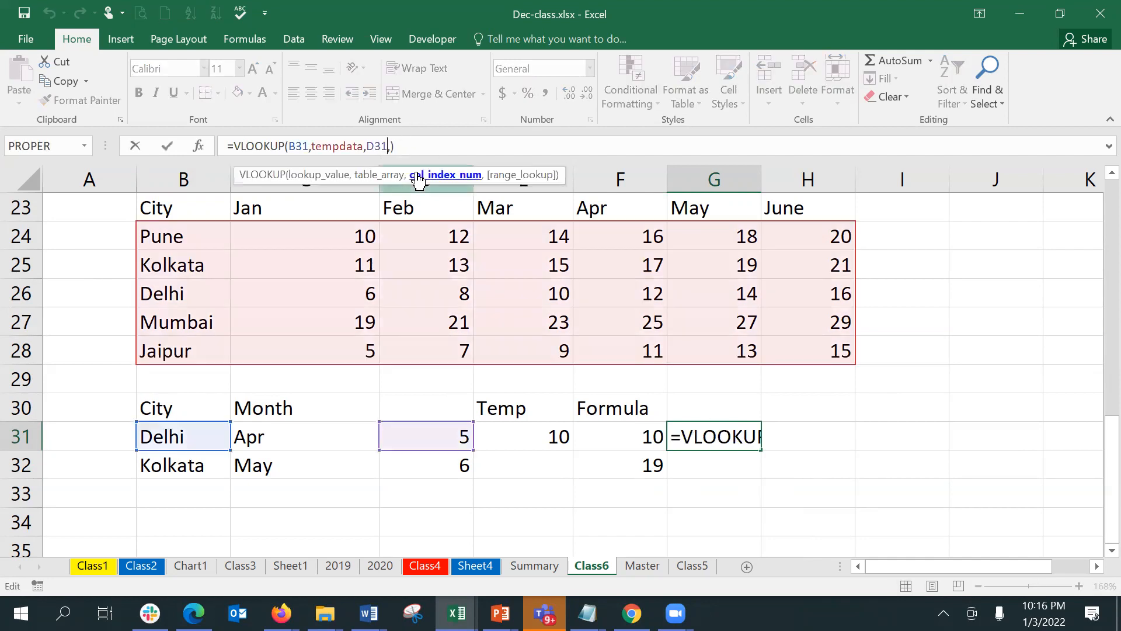
pyautogui.press('Right')
pyautogui.write('f')
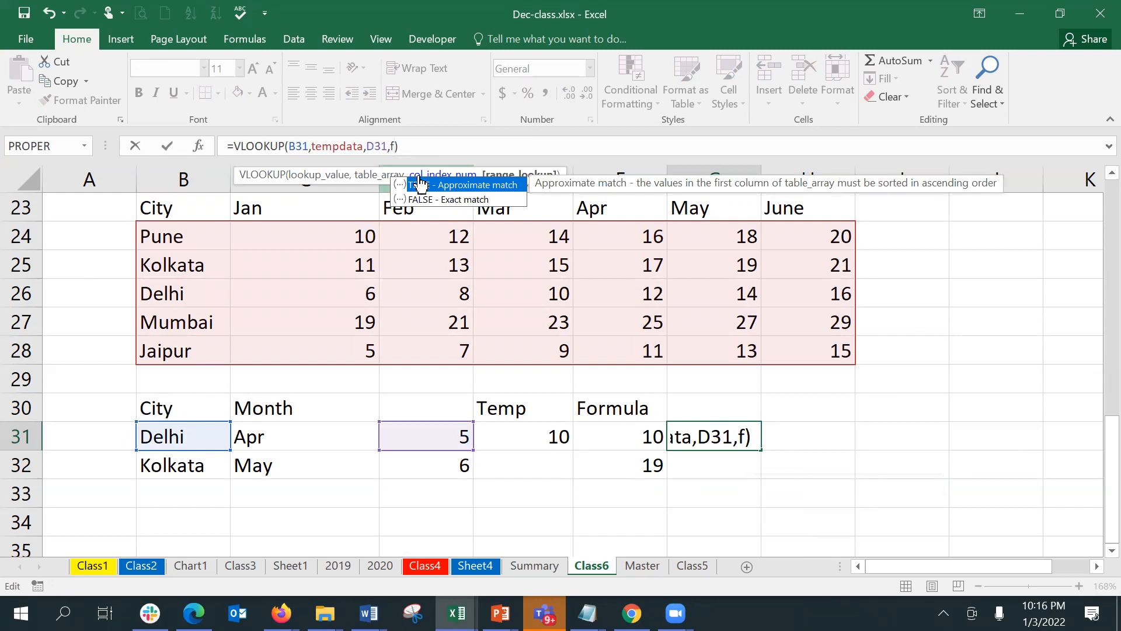
pyautogui.doubleClick(446, 201)
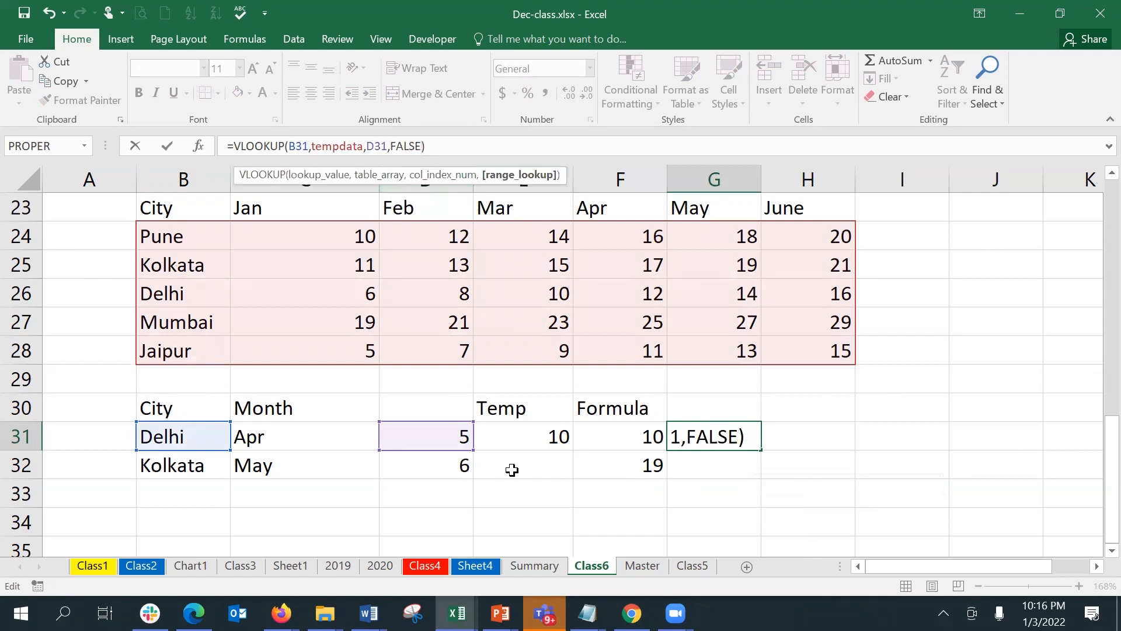
pyautogui.press('Return')
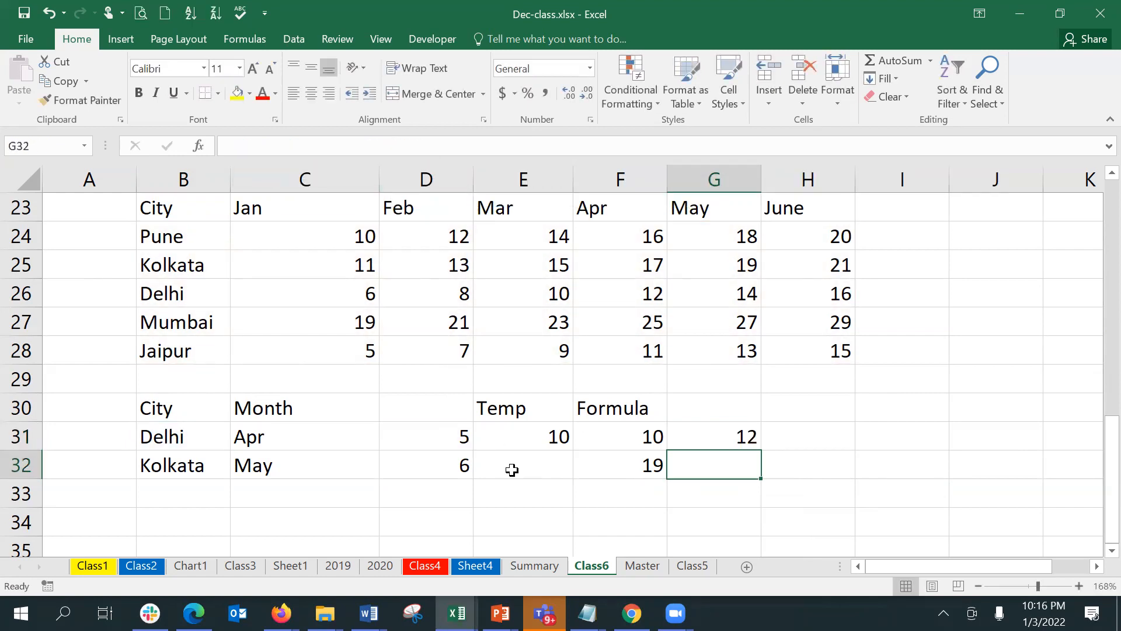
# Start a VLOOKUP formula in G32 with B32 as the lookup value
pyautogui.press('Up')
pyautogui.press('Down')
pyautogui.write('=vl')
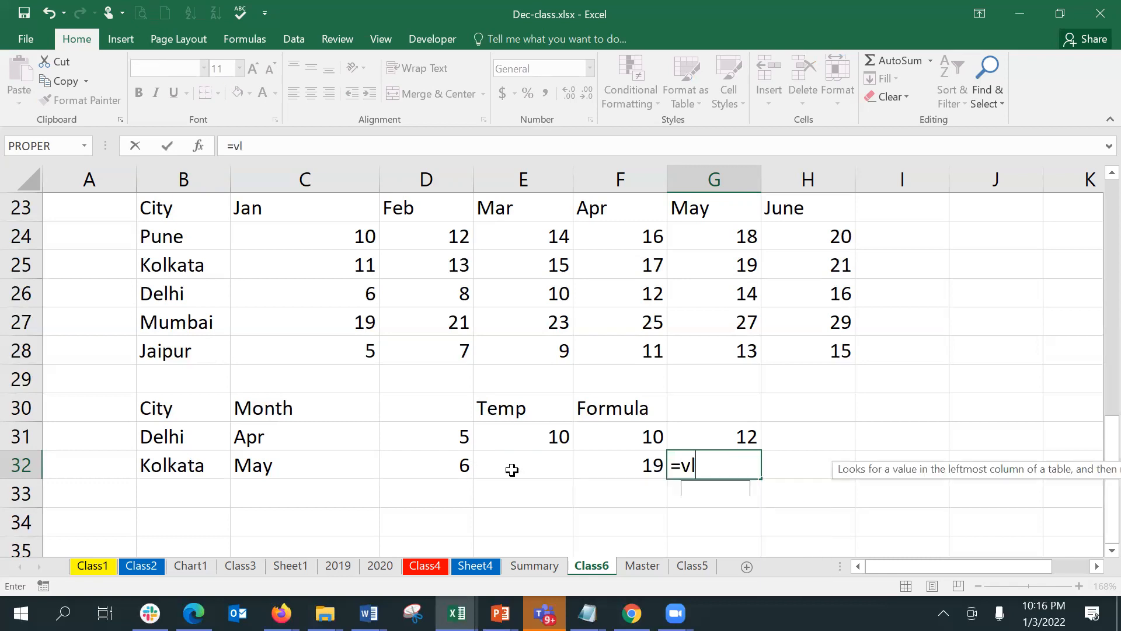
pyautogui.write('oo')
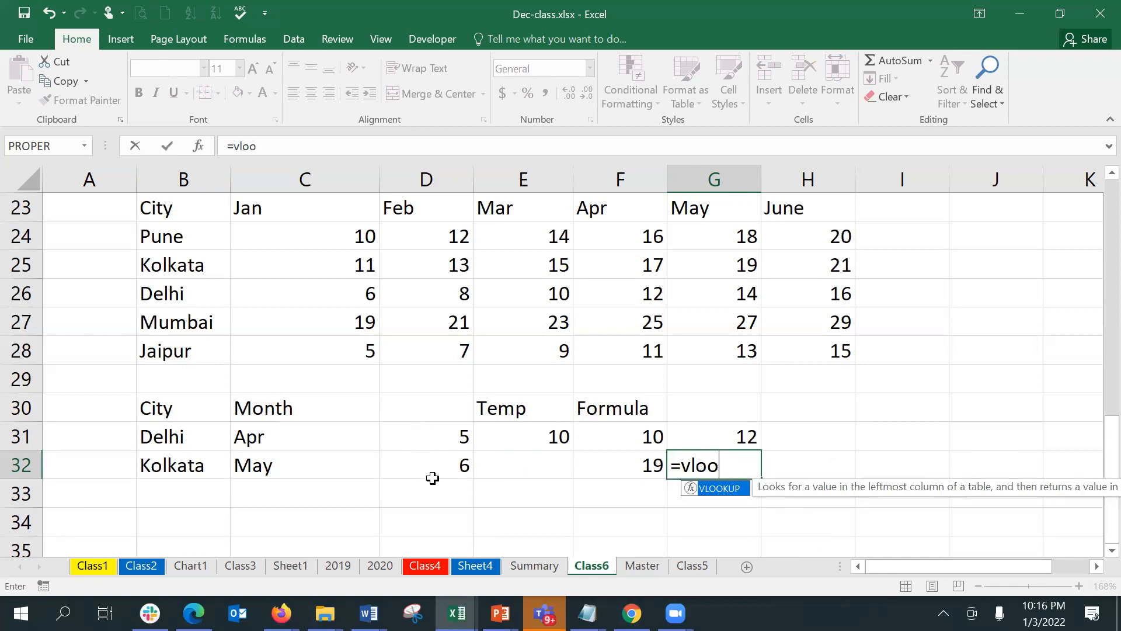
pyautogui.doubleClick(704, 487)
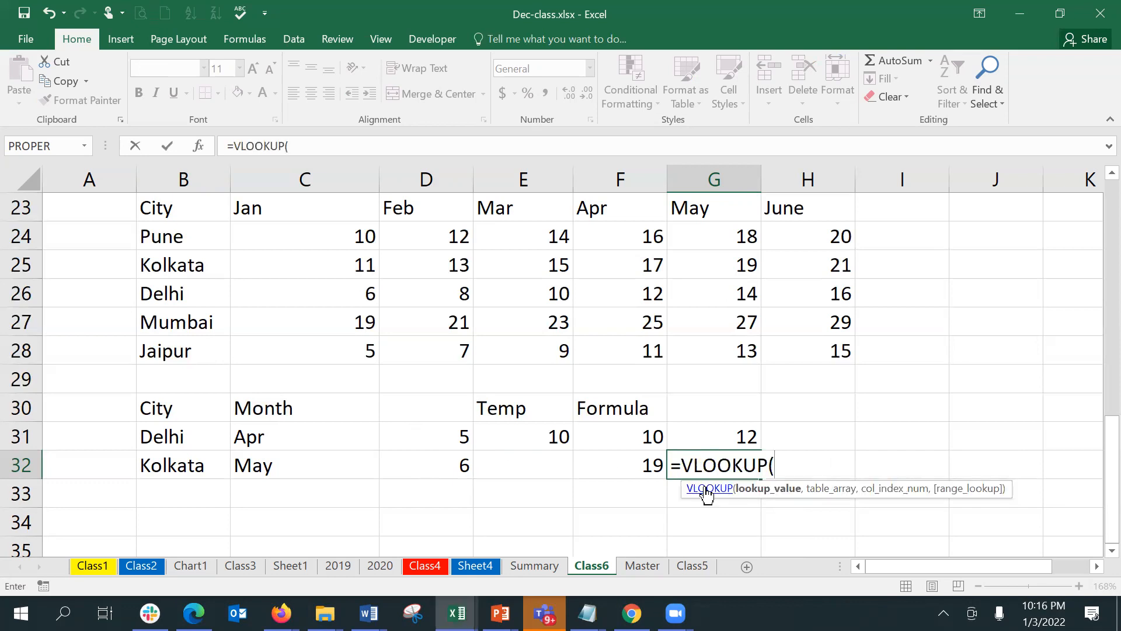
pyautogui.click(196, 466)
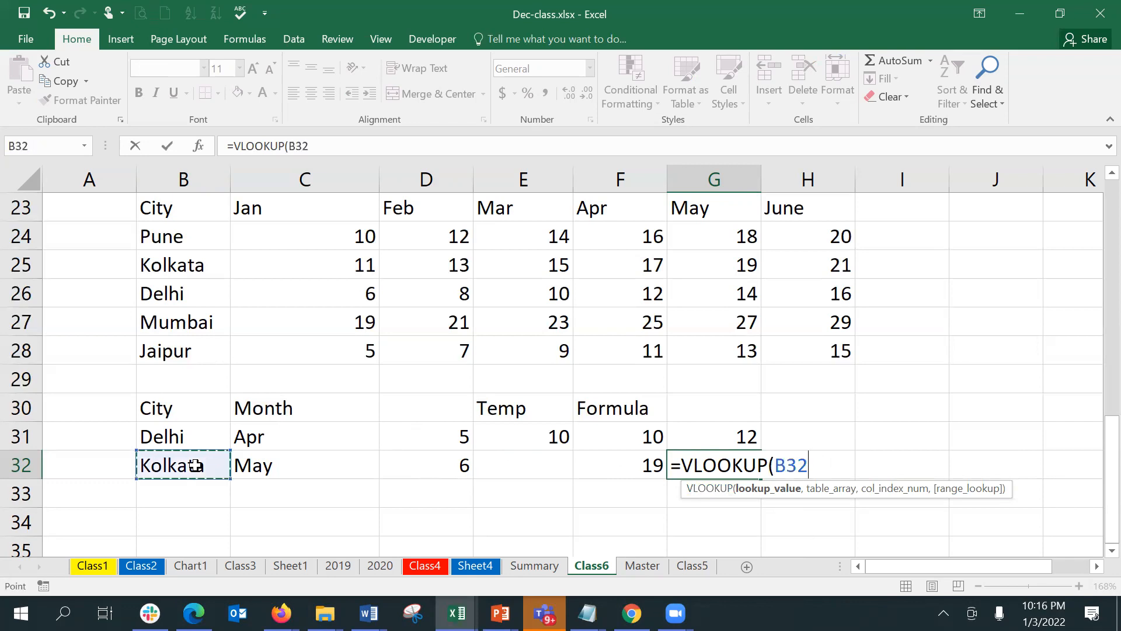
# Open the function arguments for the G32 VLOOKUP and set the table array to tempdata
pyautogui.click(200, 145)
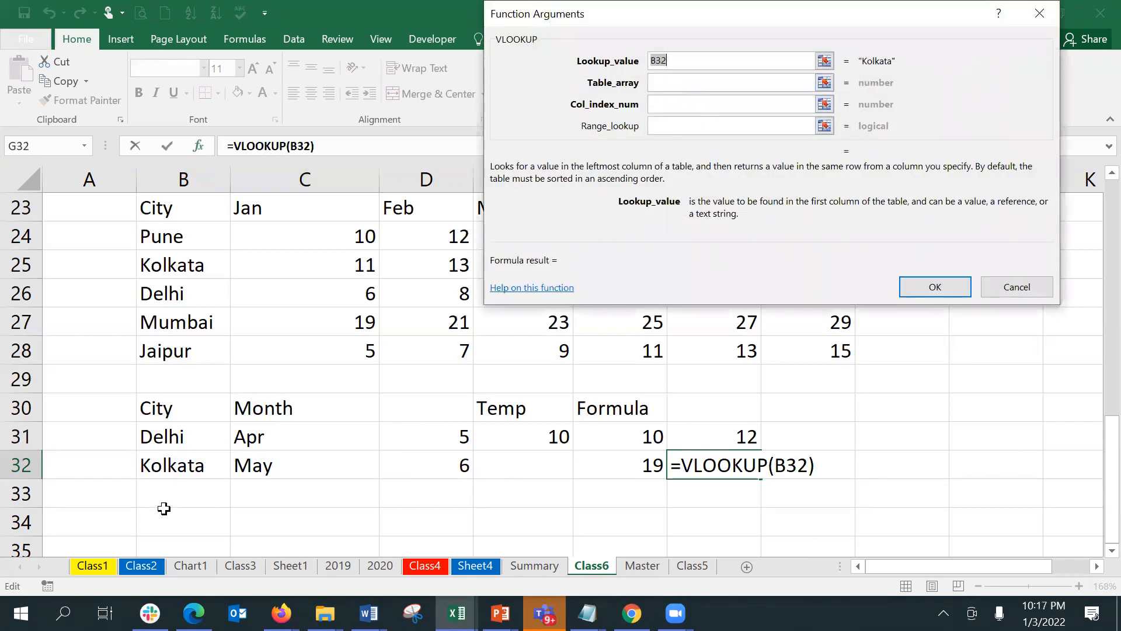
pyautogui.click(711, 83)
pyautogui.write('tem')
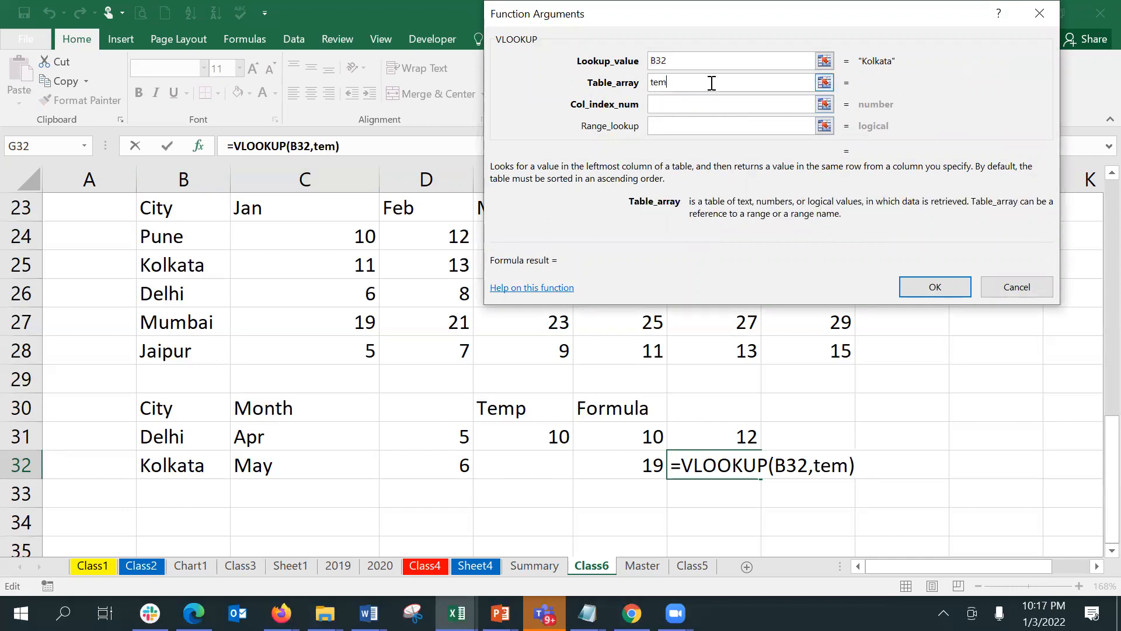
pyautogui.write('pdat')
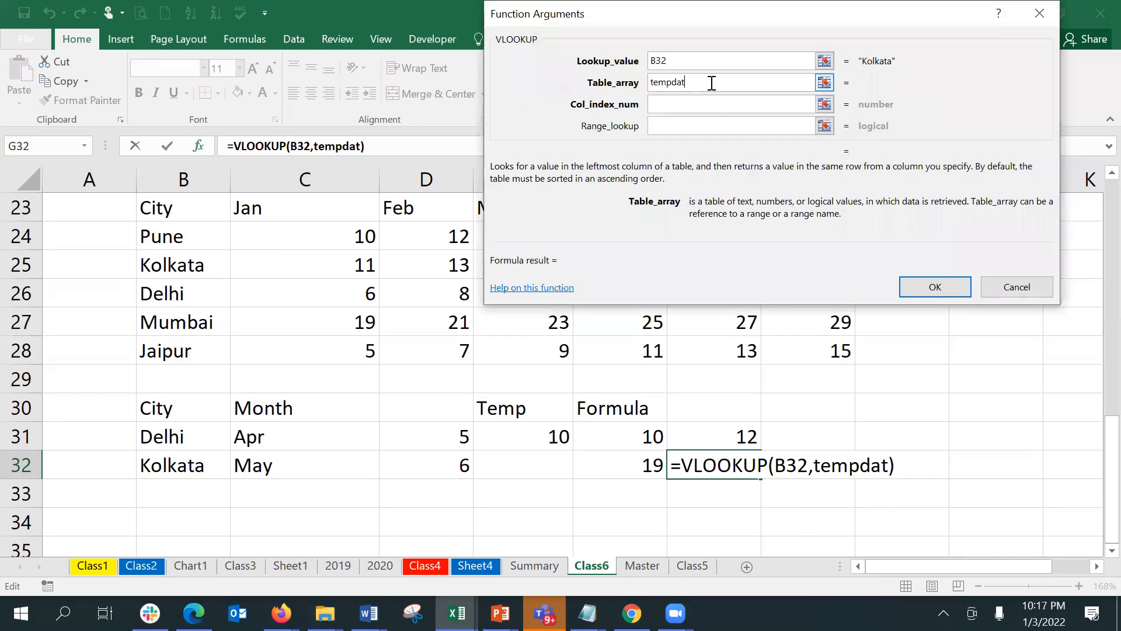
pyautogui.write('a')
pyautogui.press('Tab')
# Begin a nested MATCH as the VLOOKUP's column index number, with C32 as its lookup value
pyautogui.write('match')
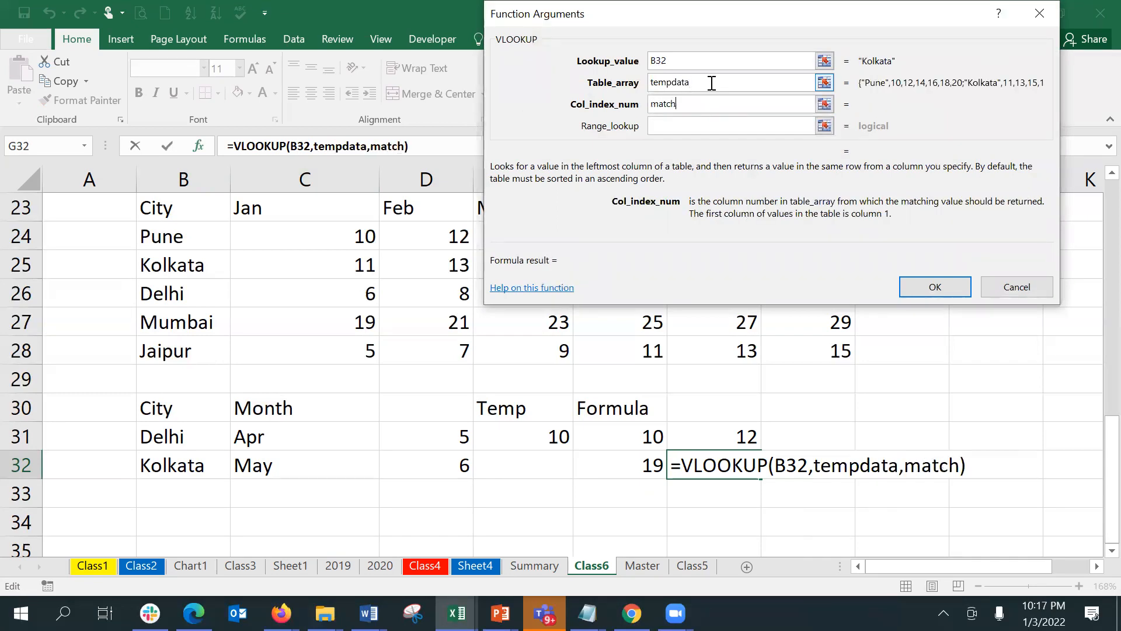
pyautogui.write('(')
pyautogui.click(338, 459)
pyautogui.click(709, 98)
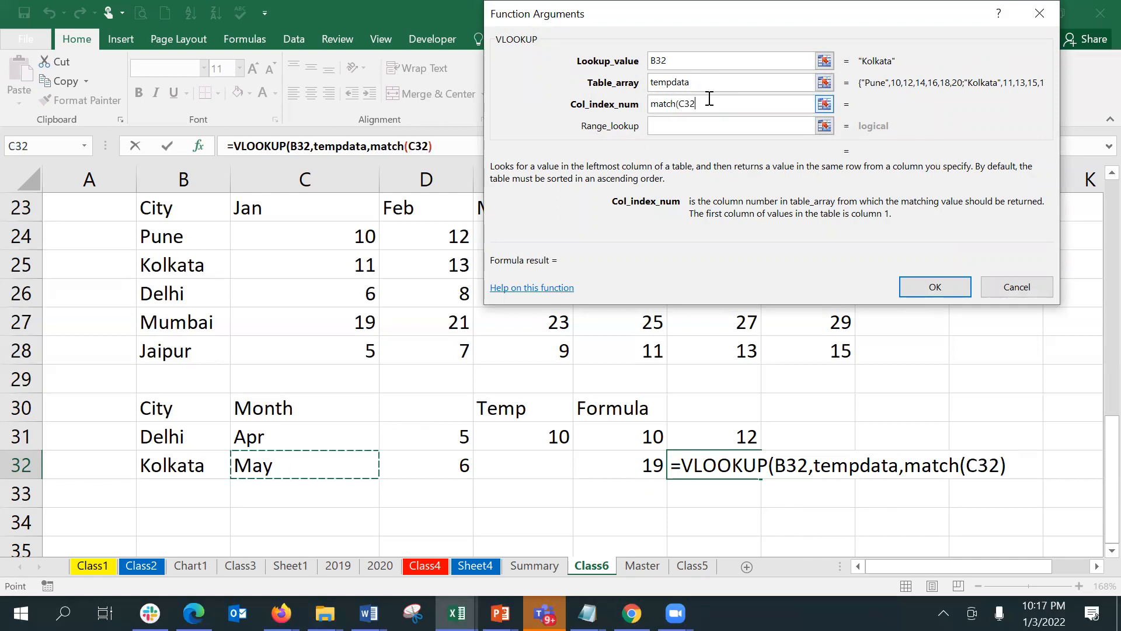
pyautogui.write(',')
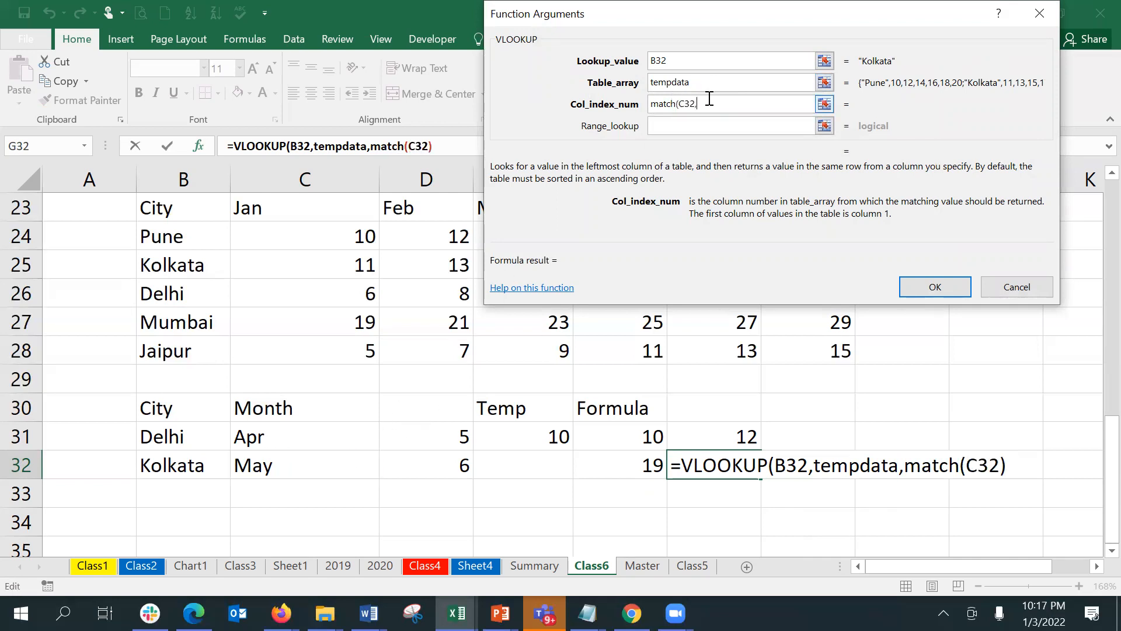
# Complete the nested MATCH with header range B23:H23 as the lookup array and 0 as the match type
pyautogui.click(192, 213)
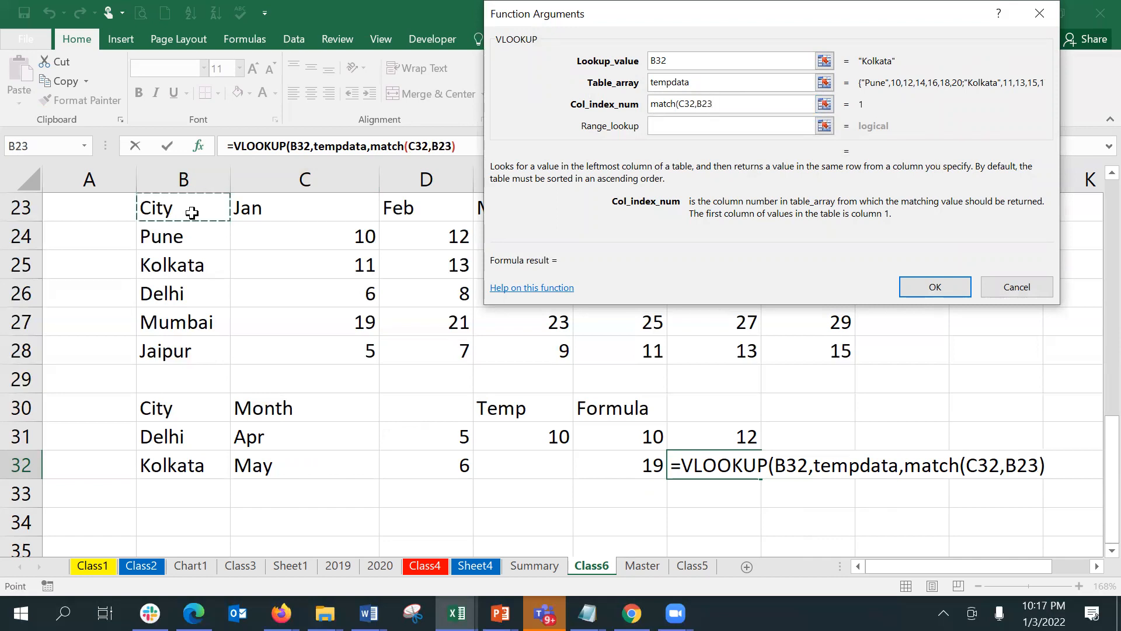
pyautogui.press('F8')
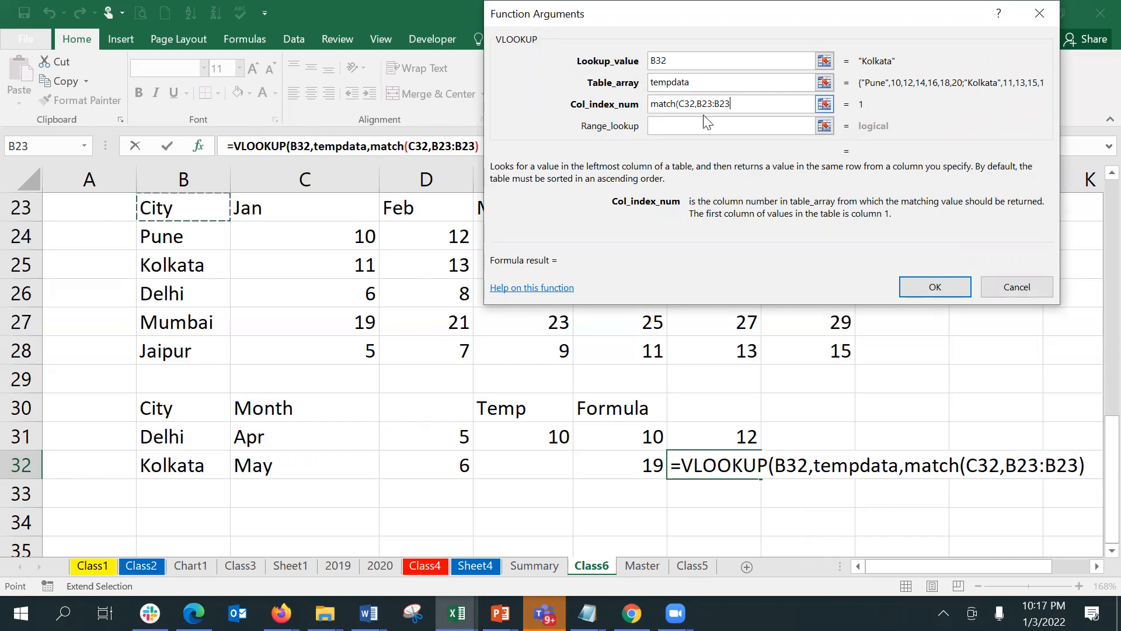
pyautogui.click(722, 104)
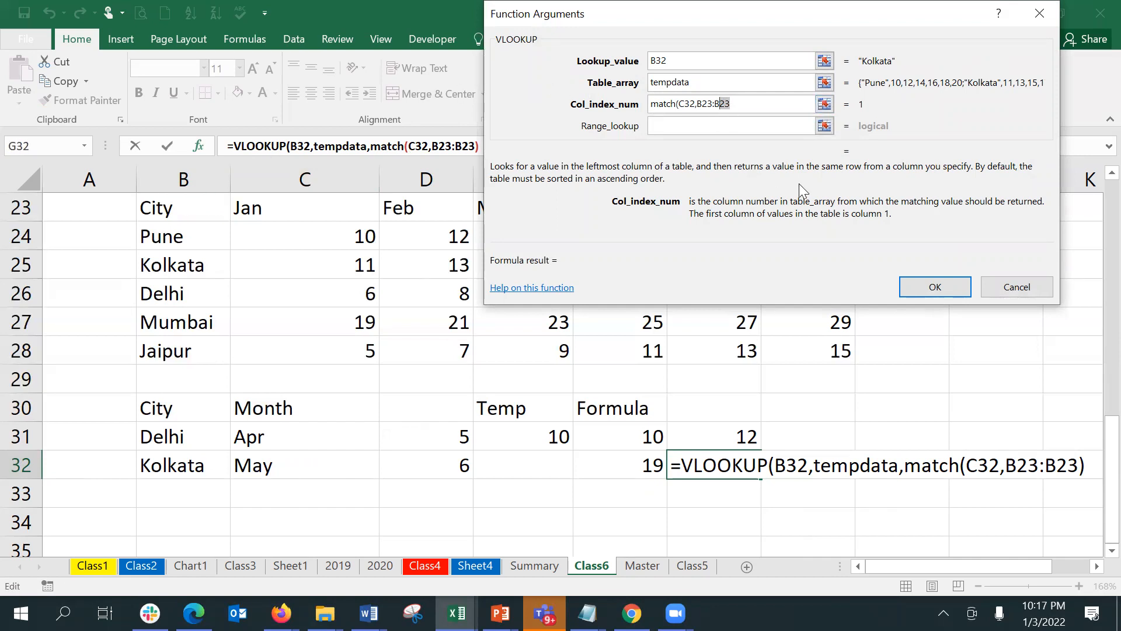
pyautogui.press('Left')
pyautogui.press('BackSpace')
pyautogui.write('h23')
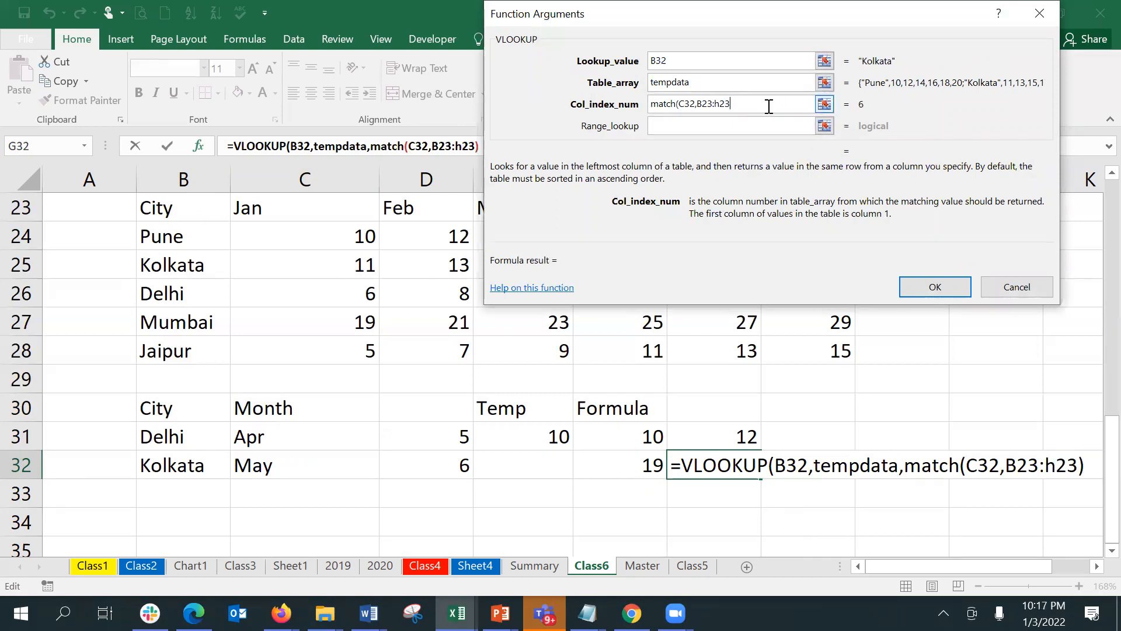
pyautogui.write(',0)')
# Set the VLOOKUP's range lookup argument to FALSE and enter the finished formula in G32
pyautogui.click(770, 129)
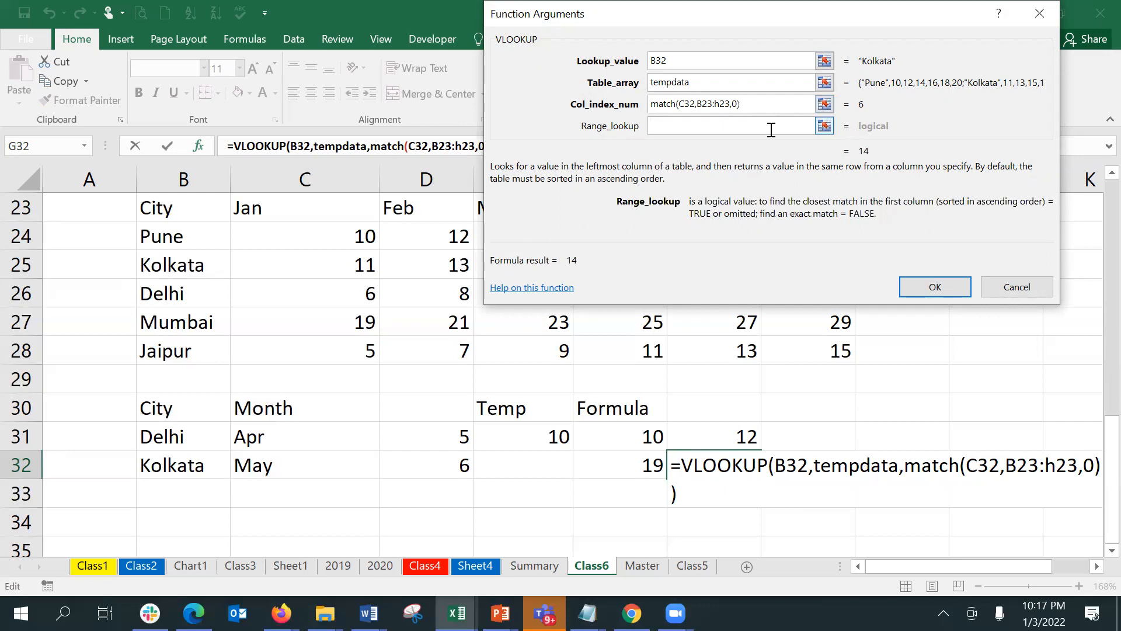
pyautogui.write('True')
pyautogui.press('BackSpace')
pyautogui.press('BackSpace')
pyautogui.press('BackSpace')
pyautogui.press('BackSpace')
pyautogui.write('fla')
pyautogui.press('BackSpace')
pyautogui.press('BackSpace')
pyautogui.write('alse')
pyautogui.press('Return')
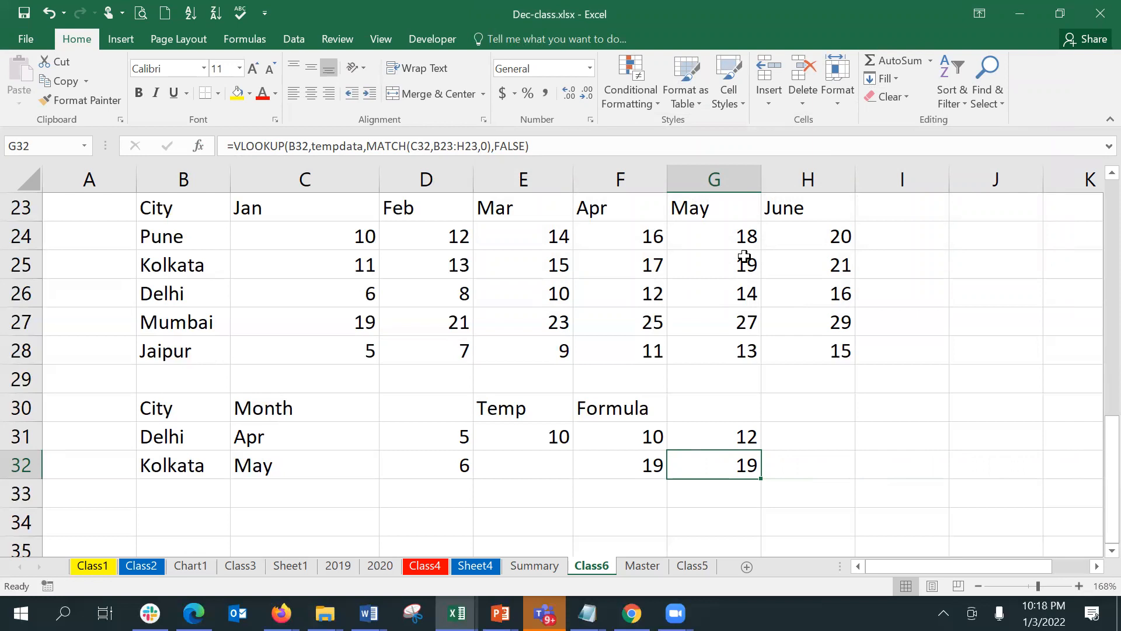
# Reopen the function arguments of the G32 VLOOKUP, return from the lock screen and close the Workspace ONE Intelligent Hub window
pyautogui.click(199, 146)
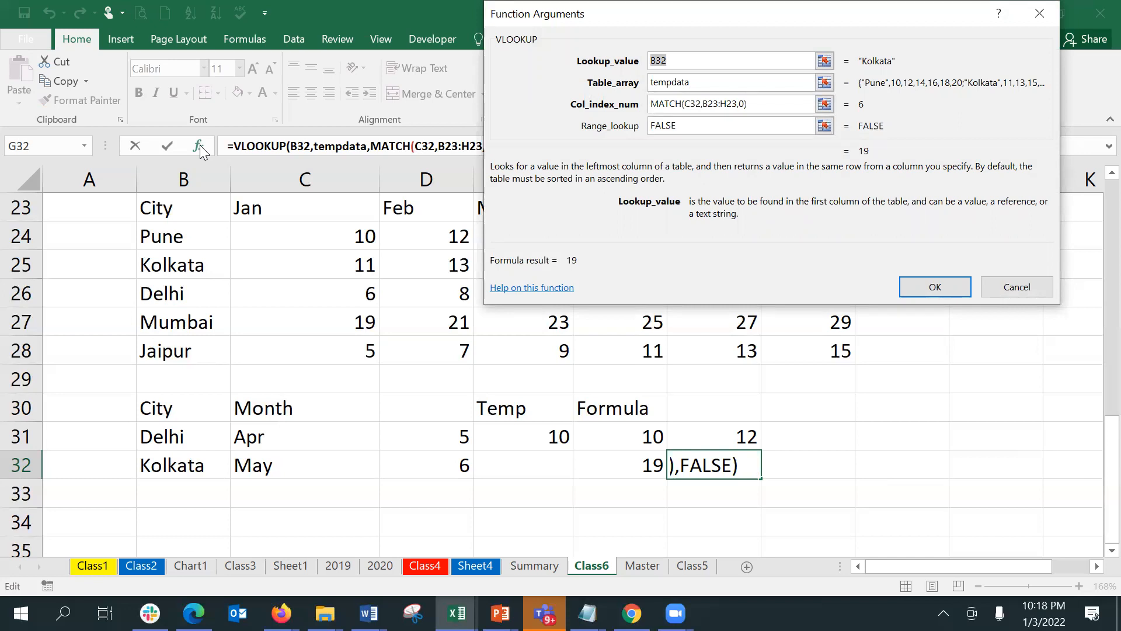
pyautogui.click(708, 105)
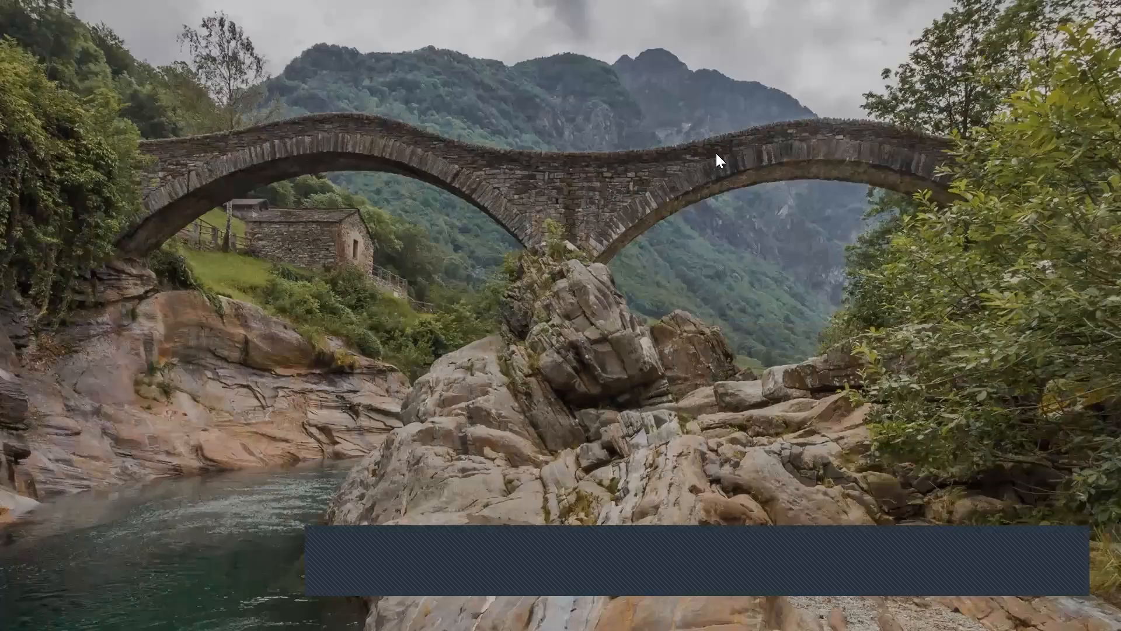
pyautogui.hotkey('ctrl', 'alt', 'Delete')
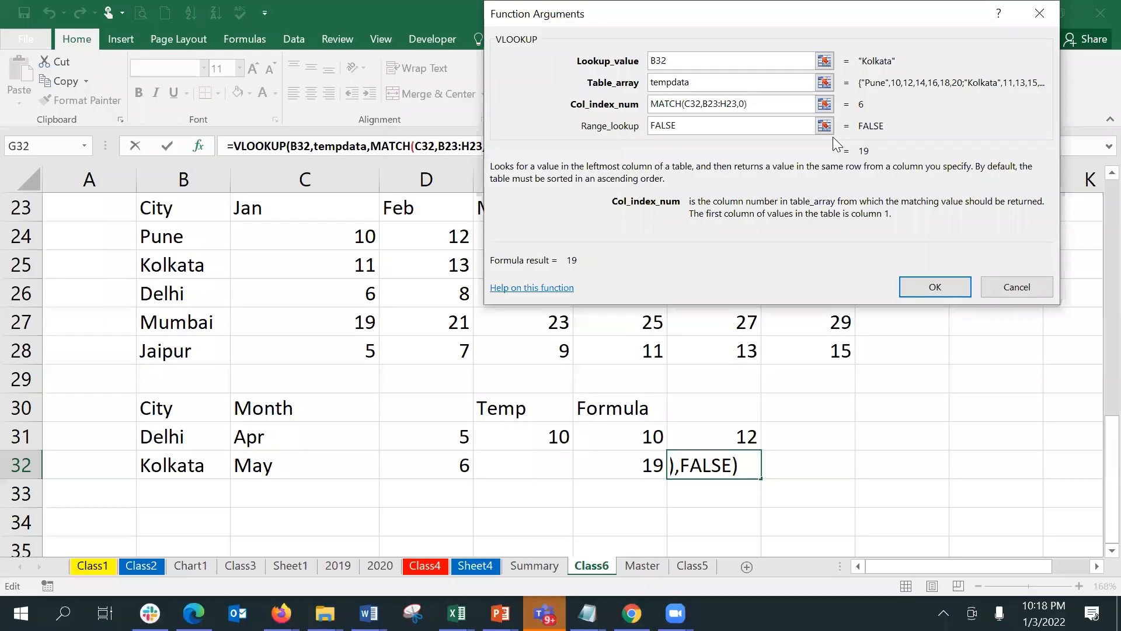
pyautogui.click(711, 105)
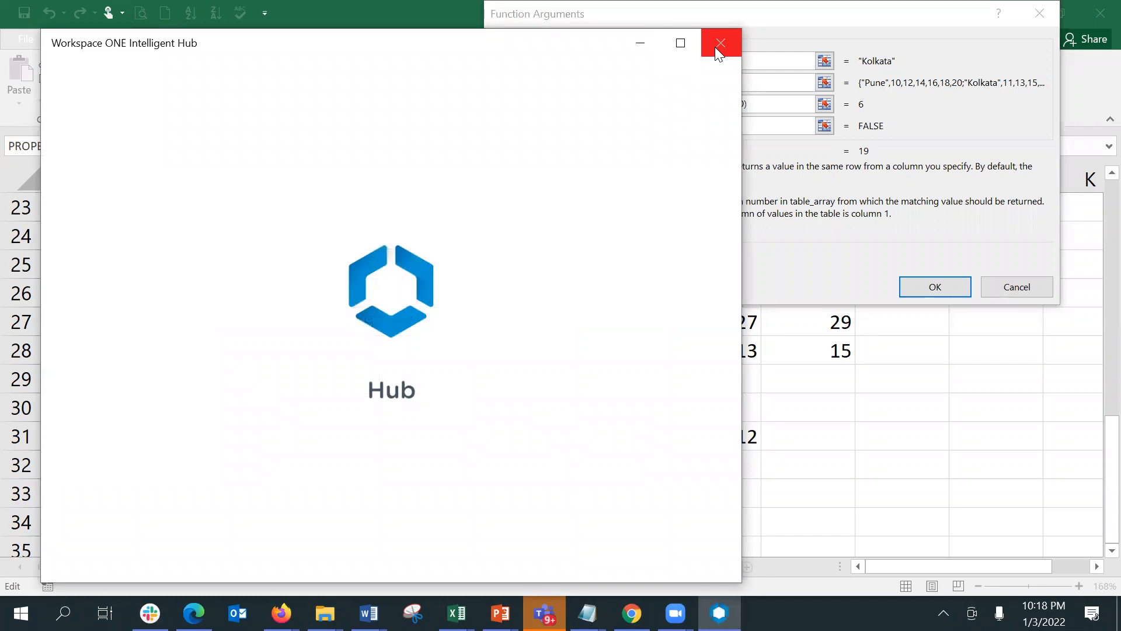
pyautogui.click(719, 43)
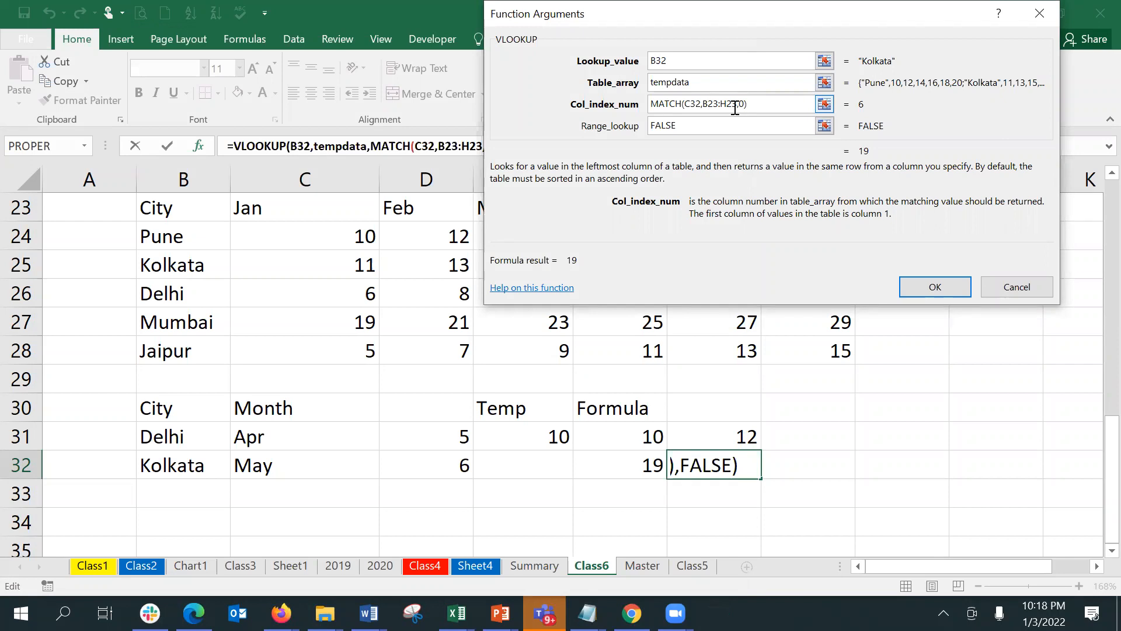
# Make the MATCH lookup array in G32 absolute as $B$23:$H$23, apply it and review the function arguments
pyautogui.press('F4')
pyautogui.click(735, 107)
pyautogui.press('F4')
pyautogui.click(945, 293)
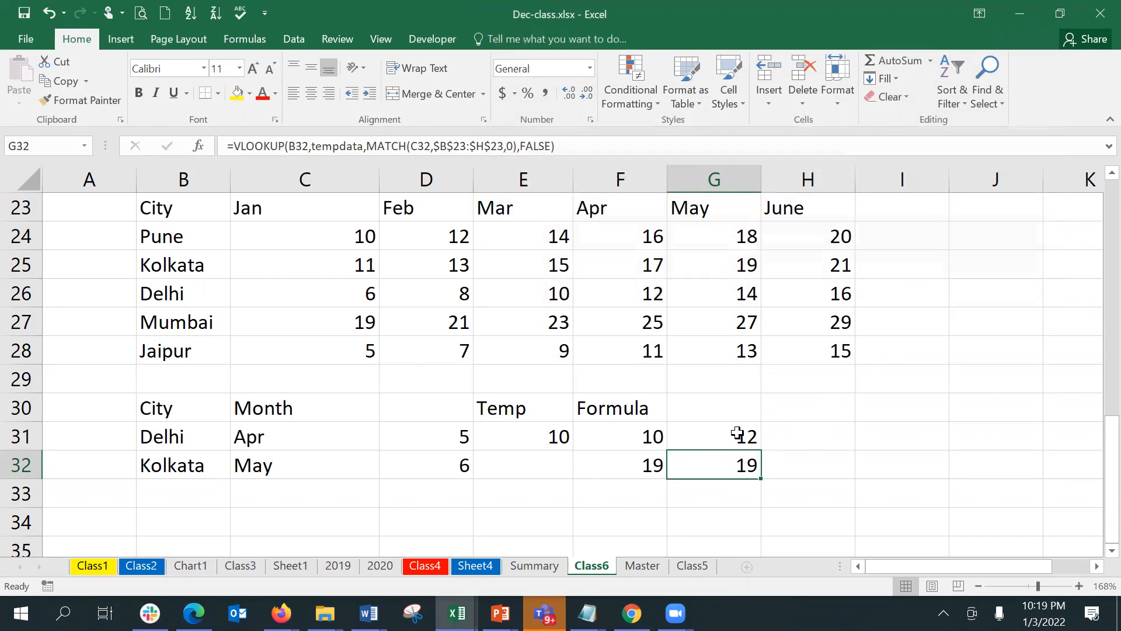
pyautogui.click(199, 147)
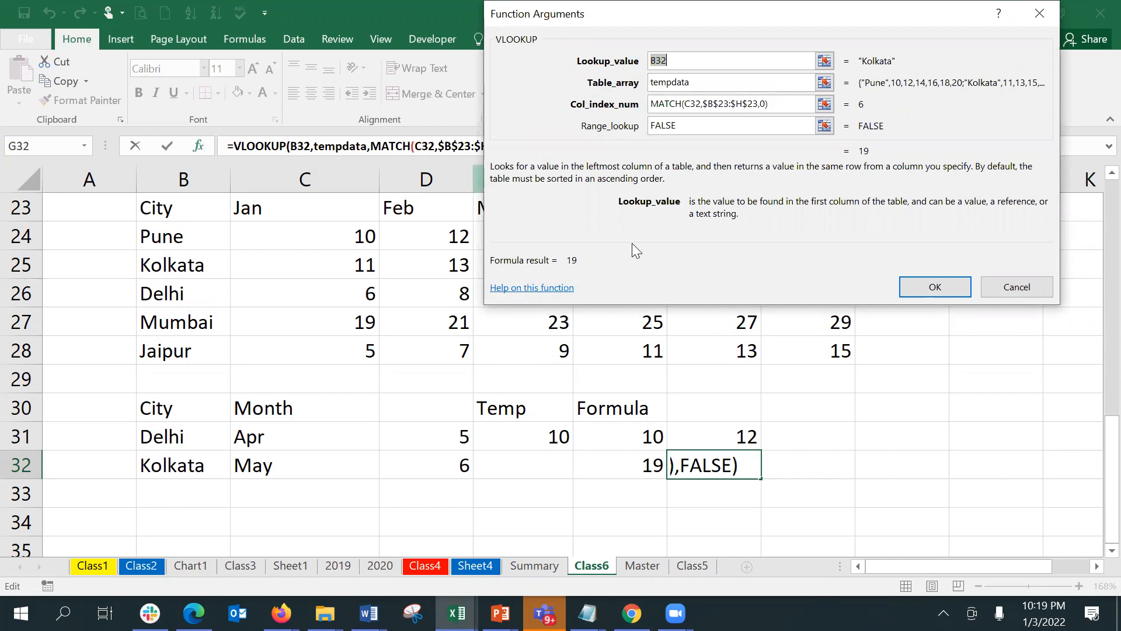
pyautogui.click(954, 282)
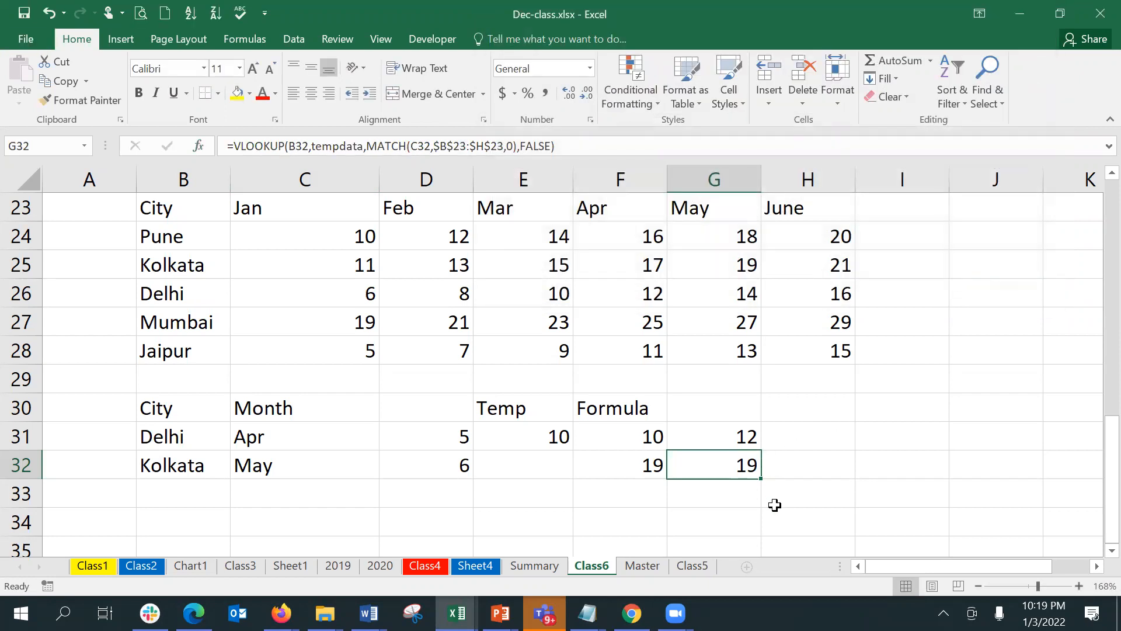